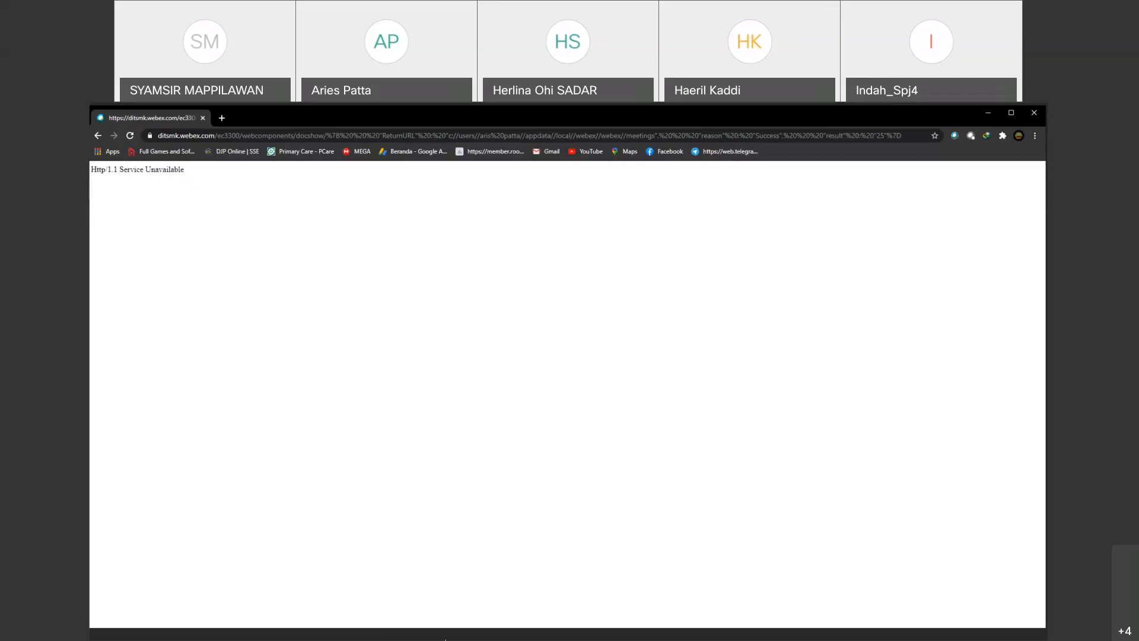
# Step: Open a new browser tab, switch Google to the other signed-in account and check which account is active
pyautogui.moveTo(446, 639)
pyautogui.click(220, 117)
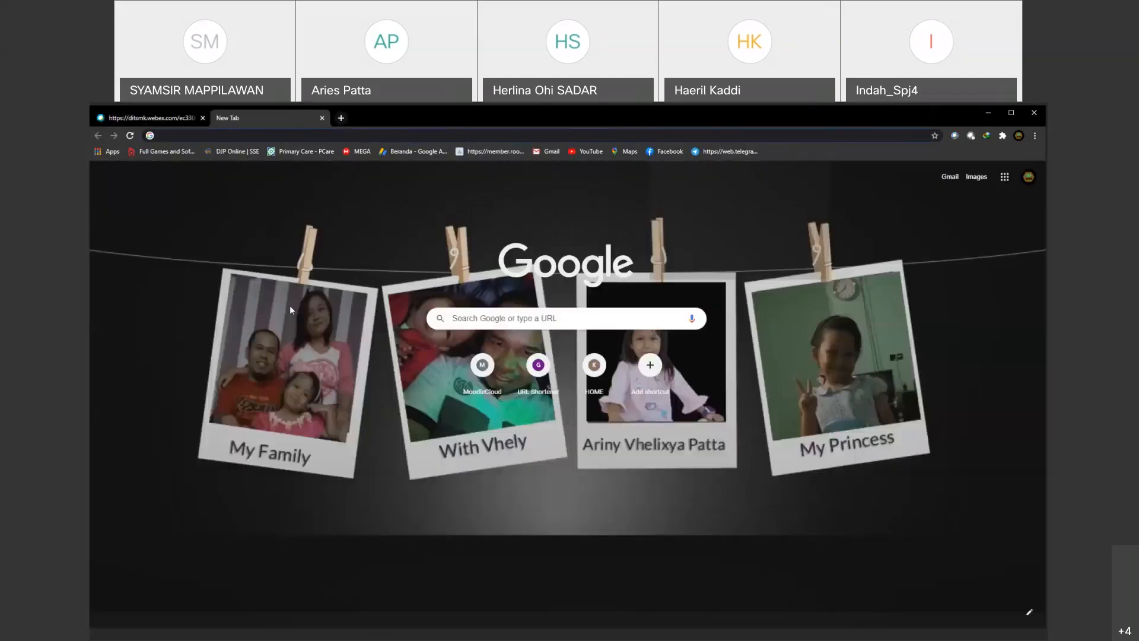
pyautogui.click(1028, 176)
pyautogui.click(934, 323)
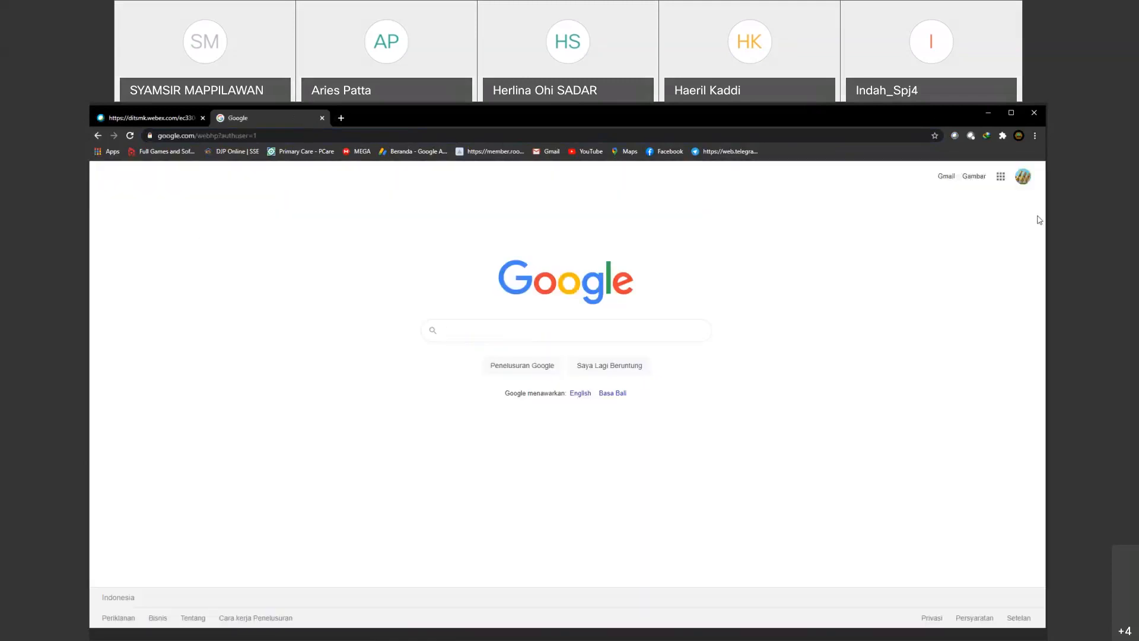
pyautogui.click(1028, 181)
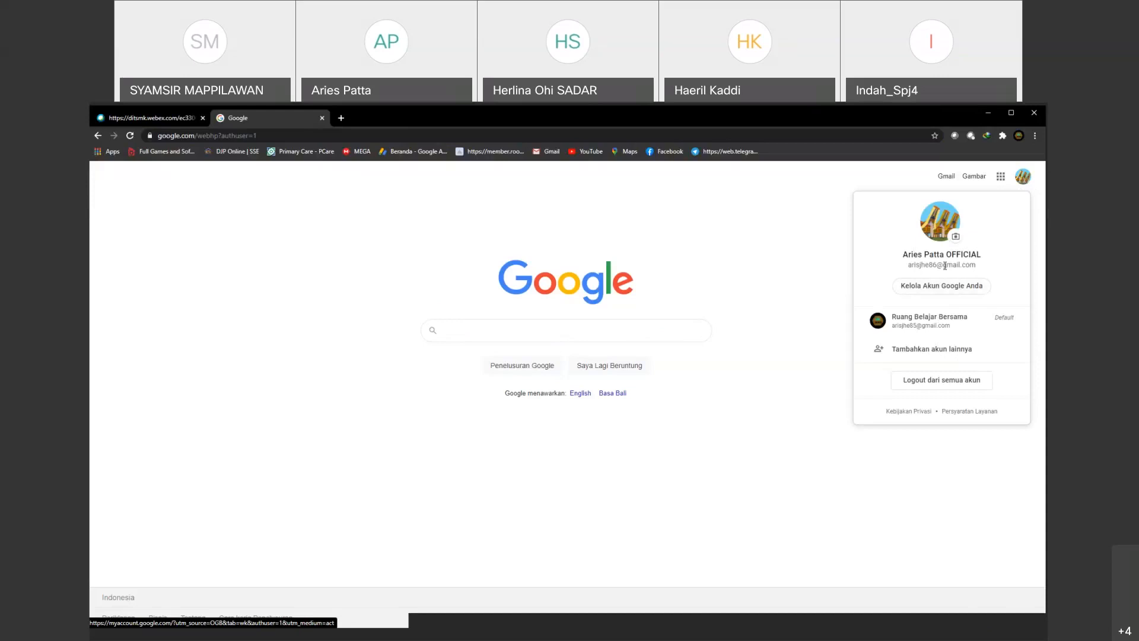
pyautogui.click(1025, 184)
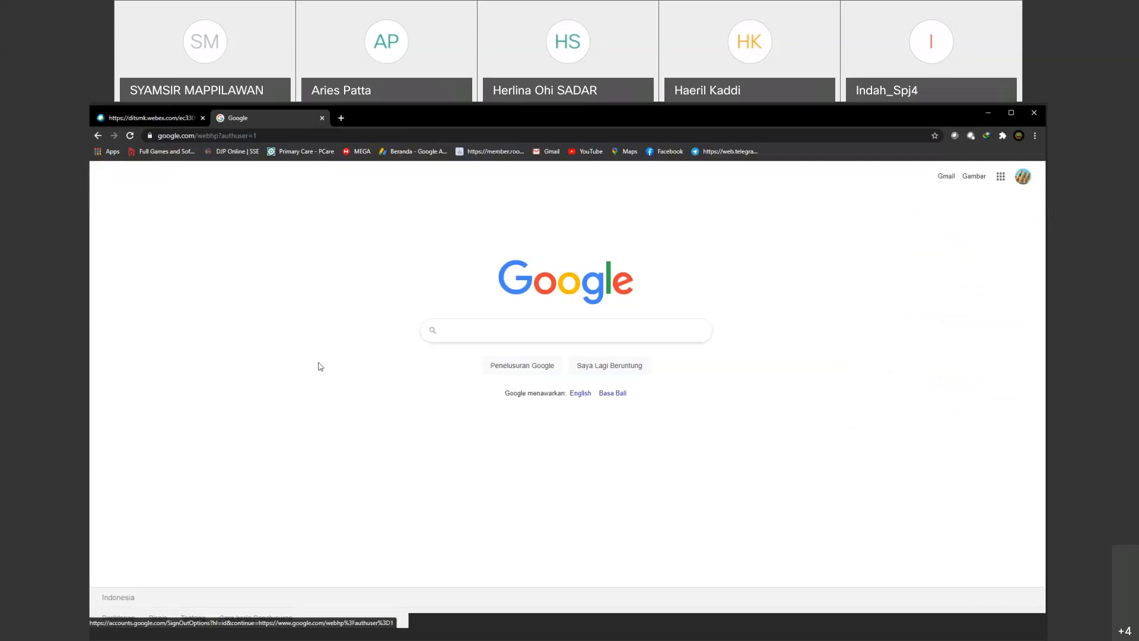
# Step: Look through the available Google apps and open Google Drive for this account
pyautogui.click(259, 137)
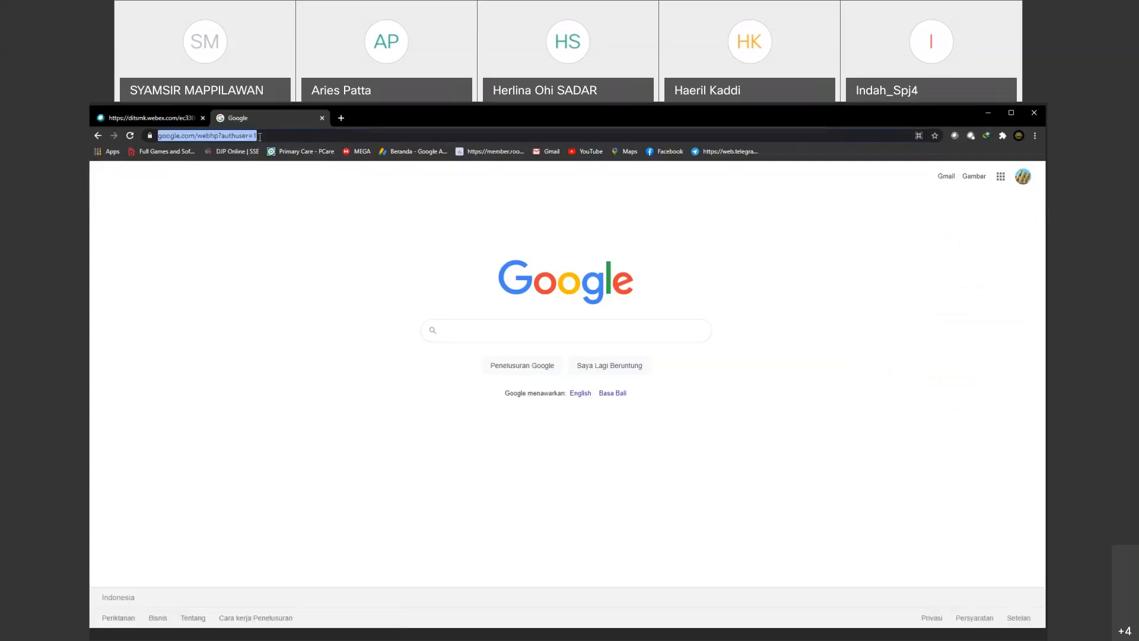
pyautogui.click(1000, 177)
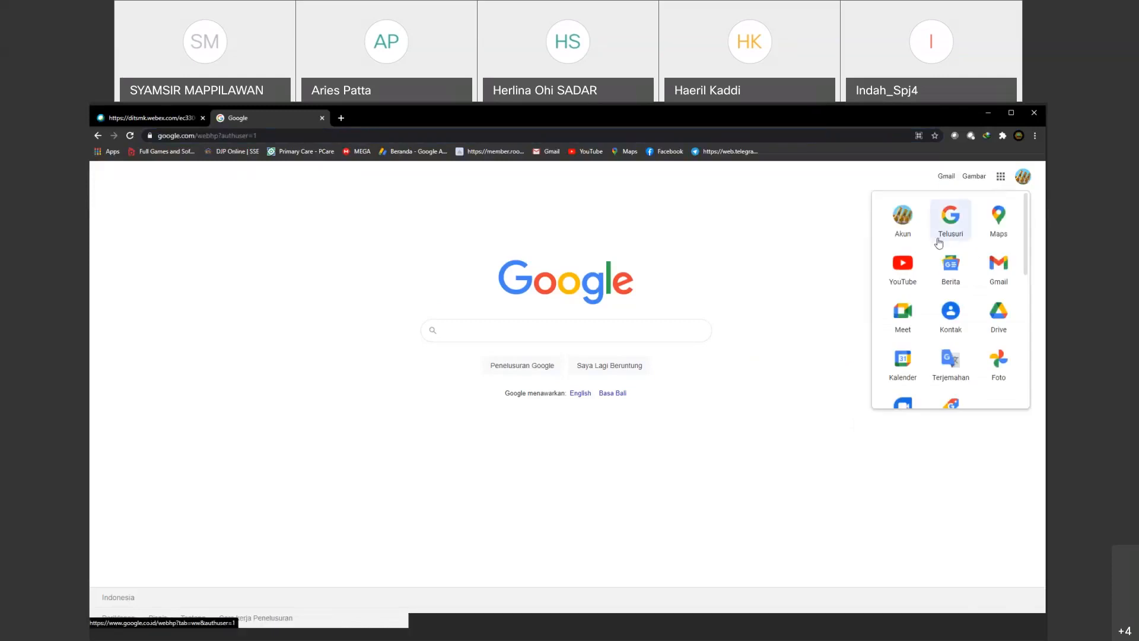
pyautogui.scroll(-2, 966, 304)
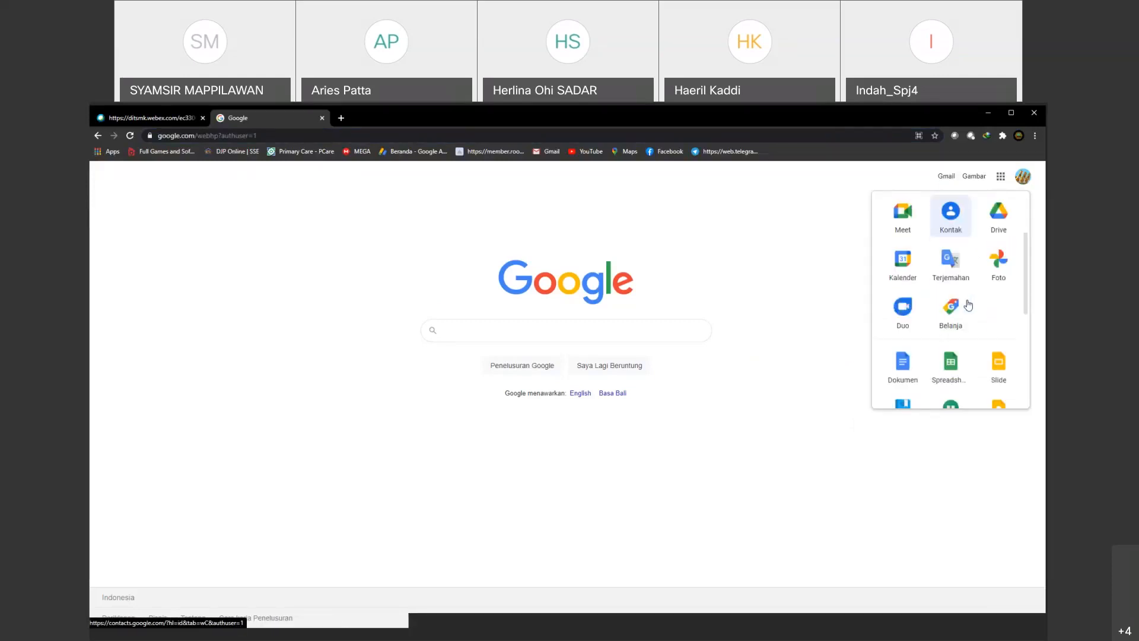
pyautogui.scroll(-2, 968, 305)
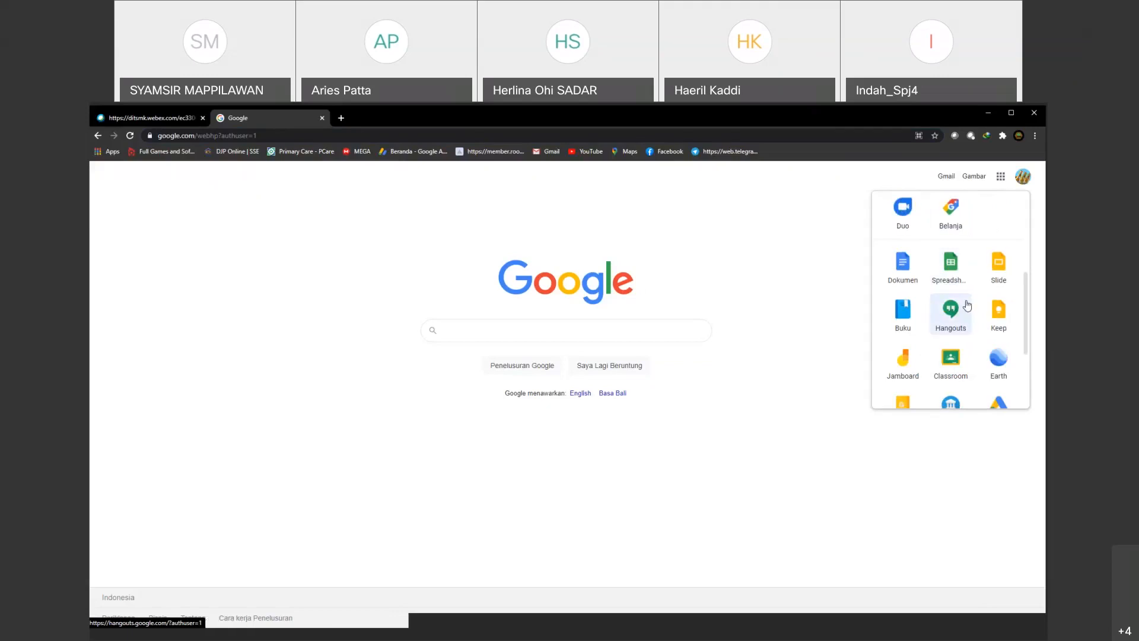
pyautogui.scroll(-2, 967, 306)
pyautogui.scroll(6, 966, 307)
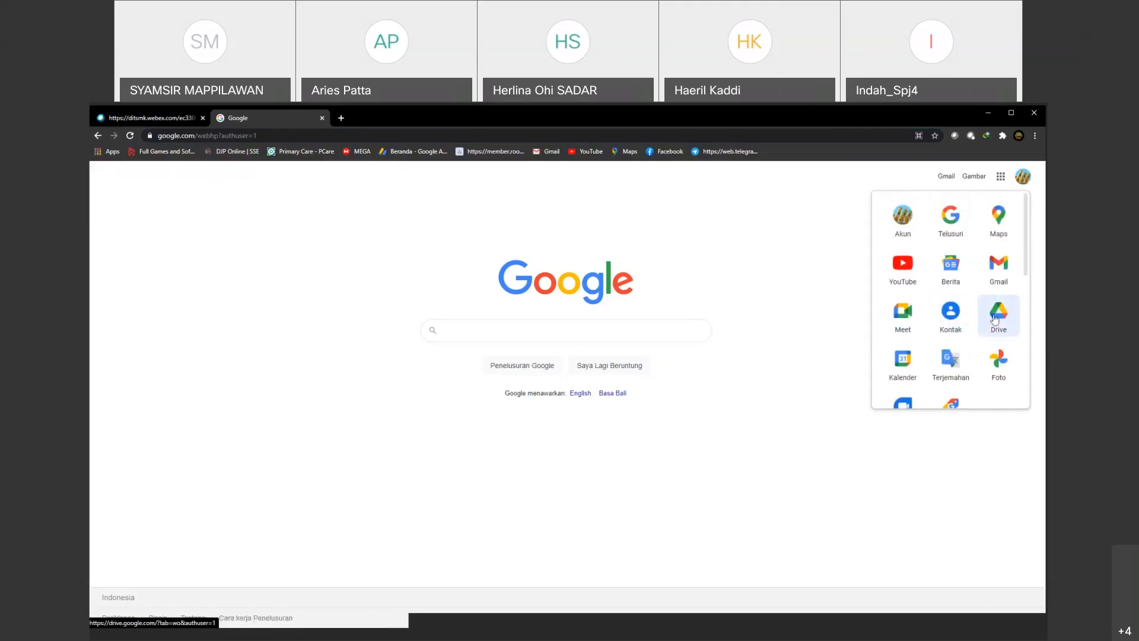
pyautogui.click(1004, 309)
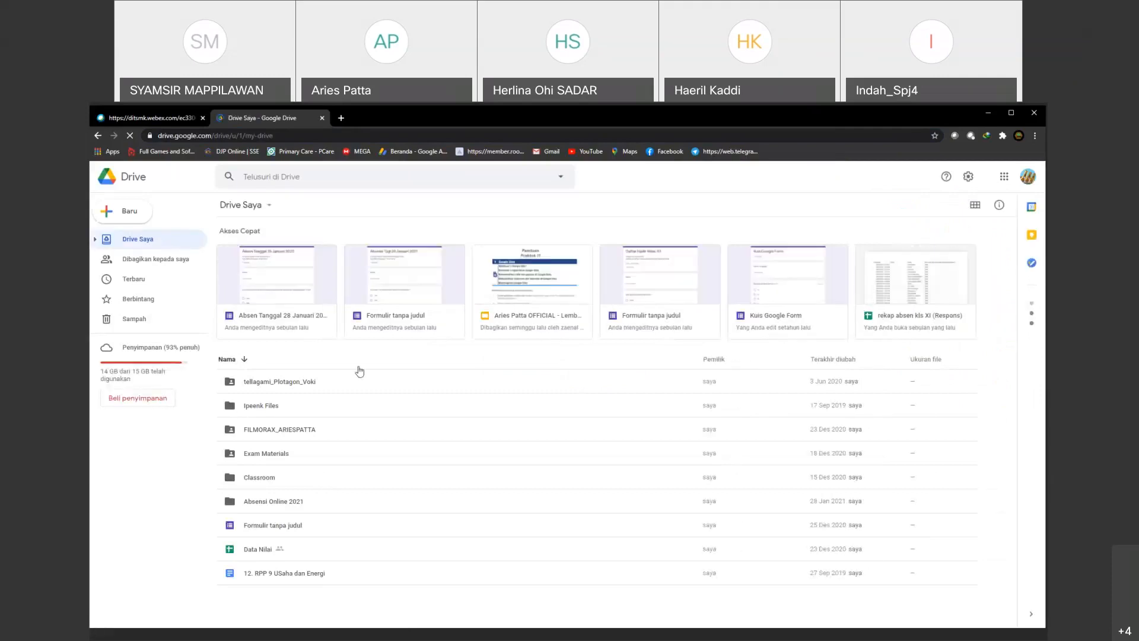
# Step: Create a new Google Sites site in Drive Saya and skip its introductory tour
pyautogui.rightClick(1004, 385)
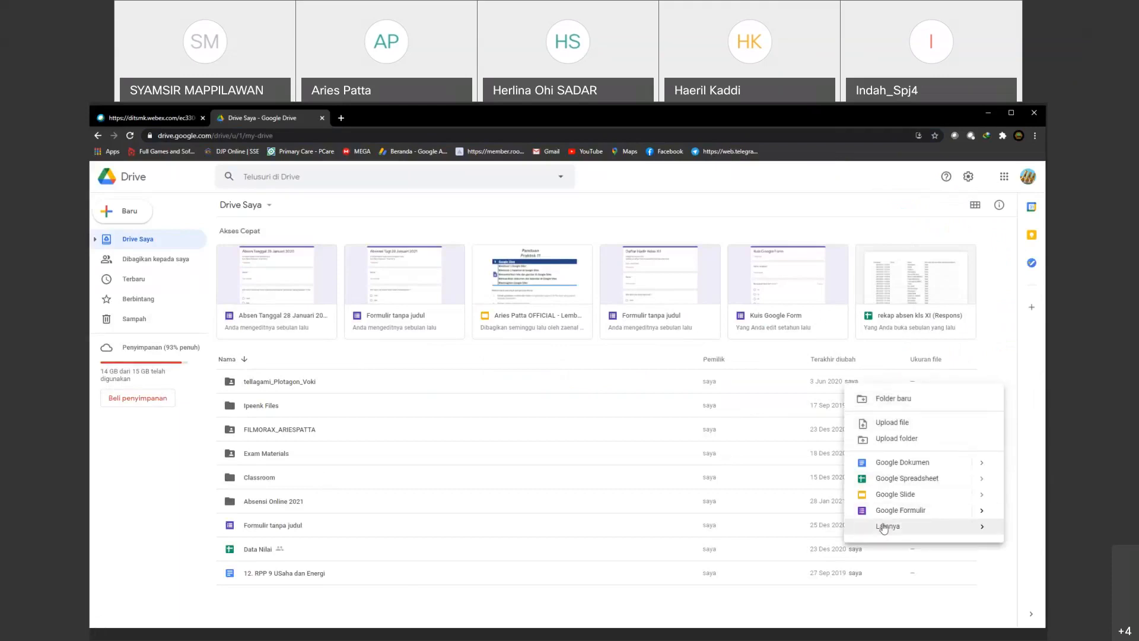
pyautogui.moveTo(884, 529)
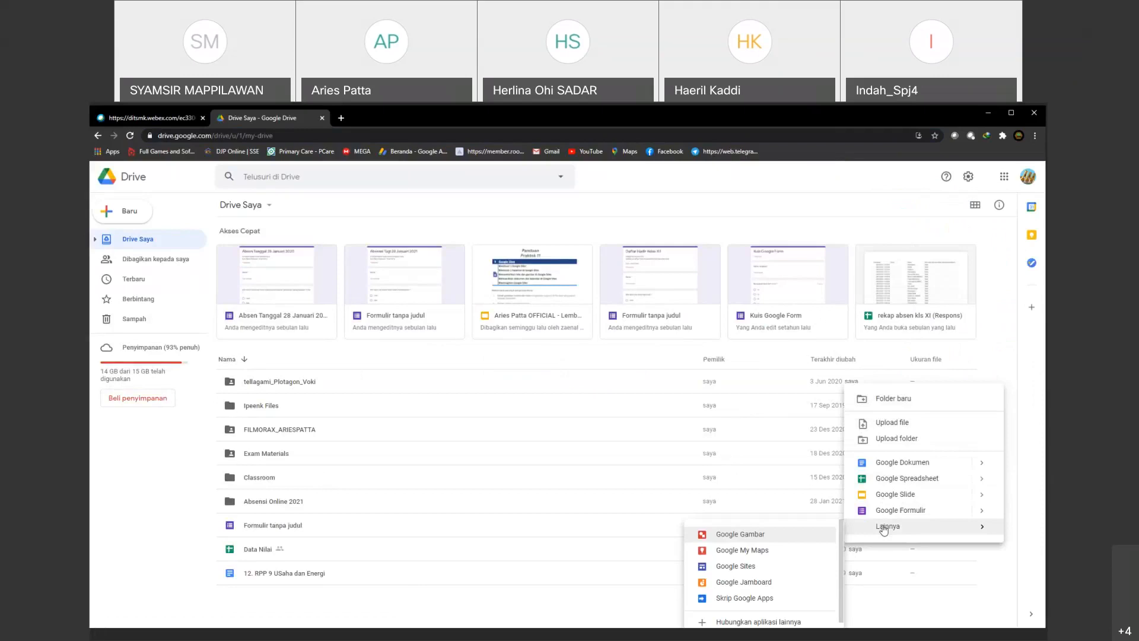
pyautogui.click(736, 567)
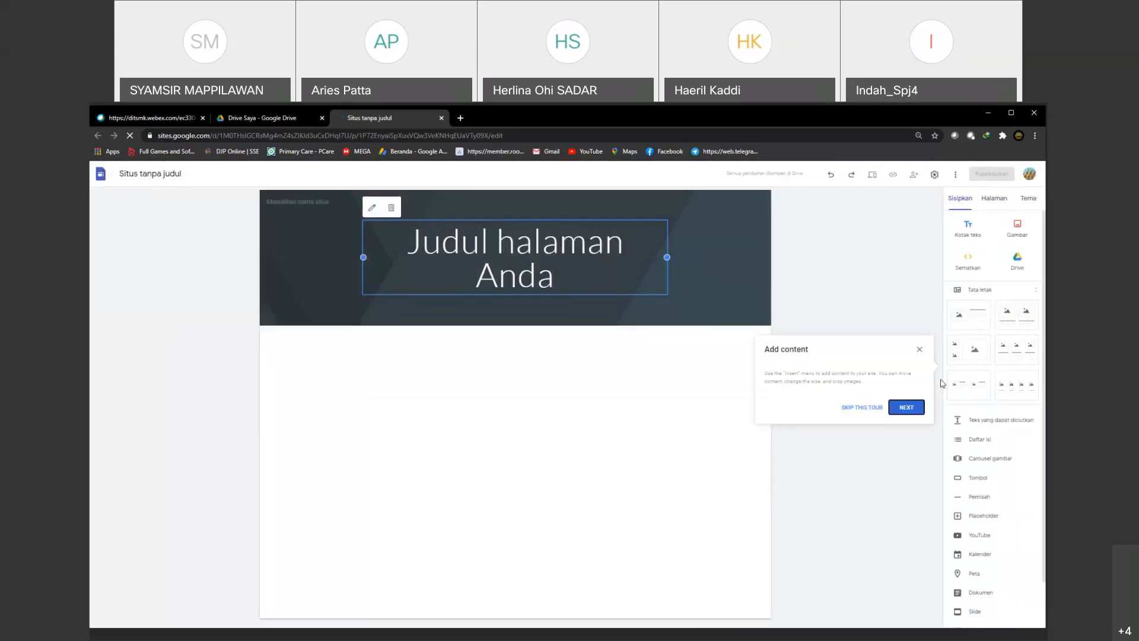
pyautogui.click(862, 408)
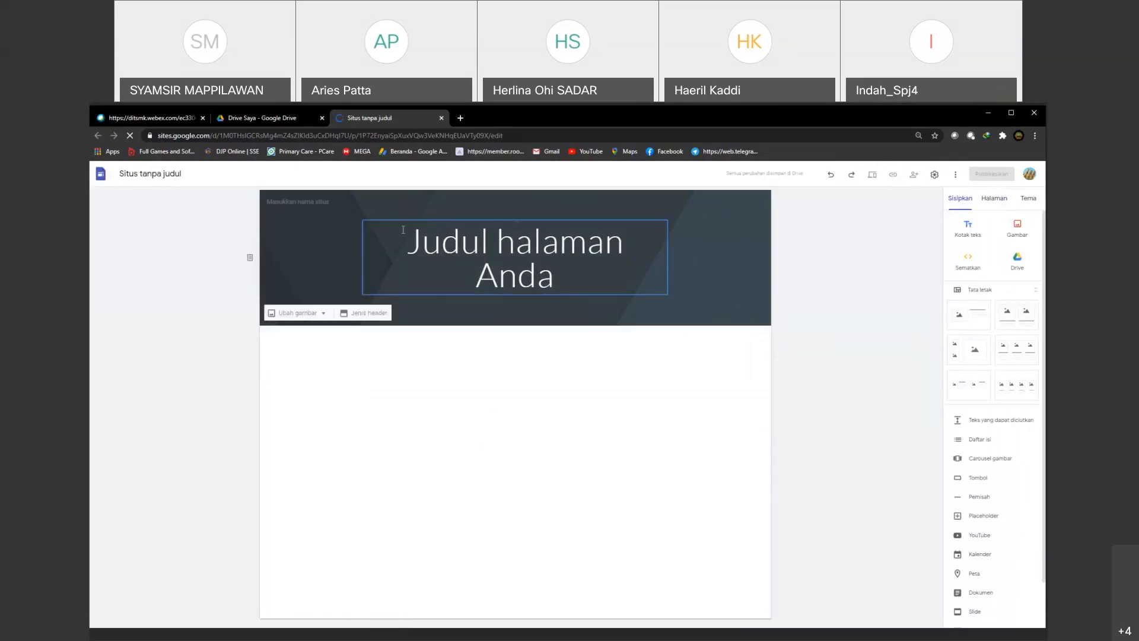
# Step: Enter "SMAN 16 Luwu Utara" as the site name in the page header
pyautogui.click(294, 202)
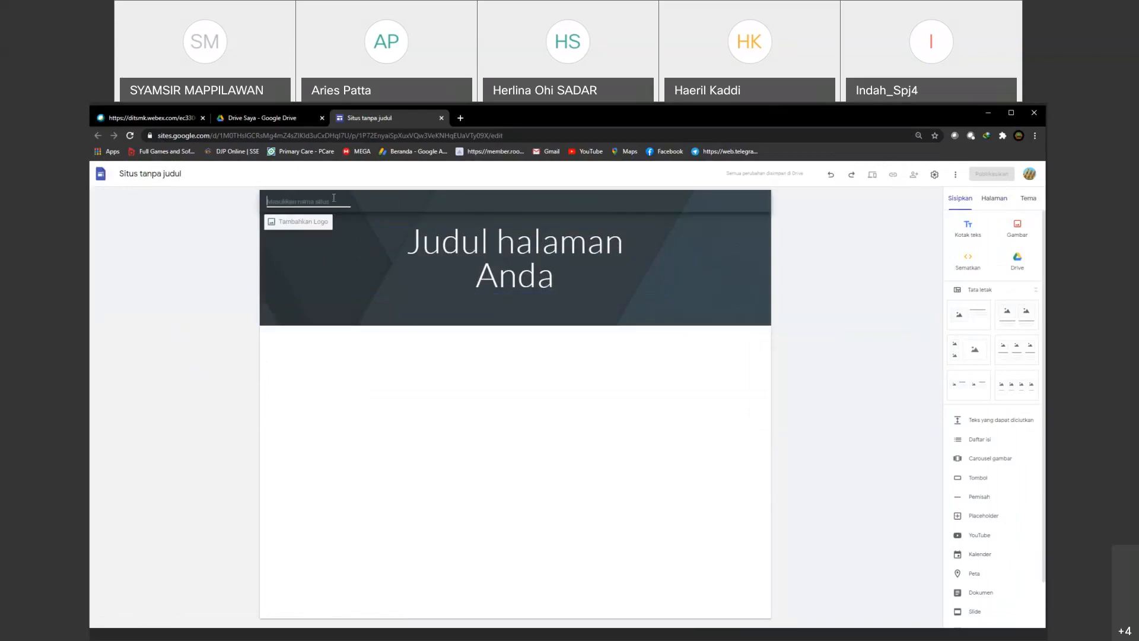
pyautogui.write('SMAN 16 Luwu Utara')
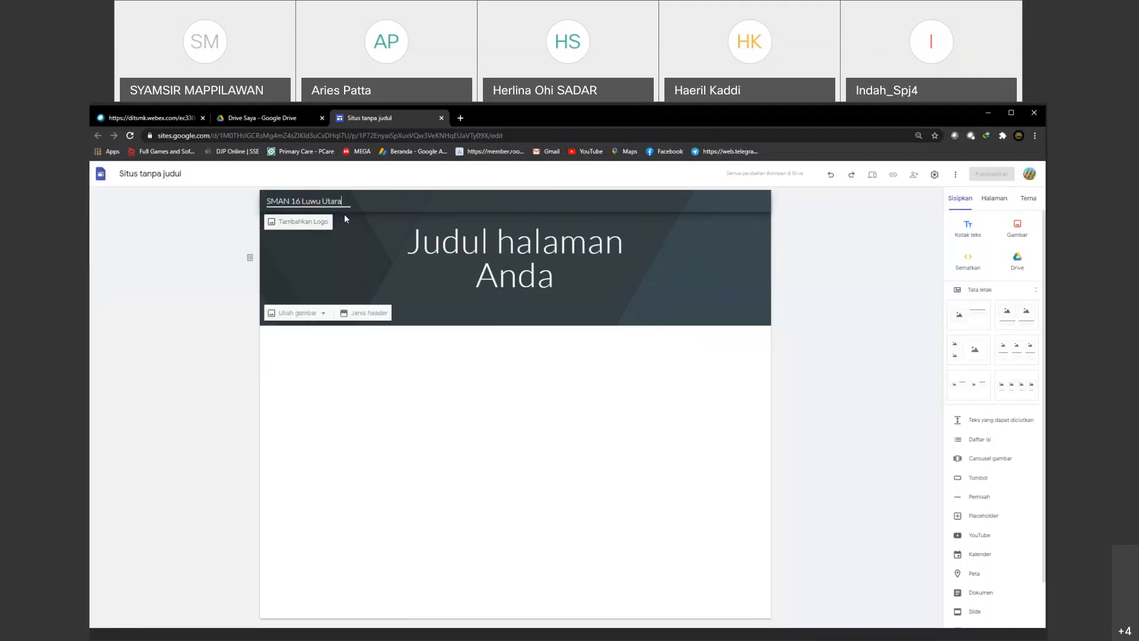
# Step: Upload the image logo_sekolah-removebg-preview from the Downloads folder as the site logo and close the settings
pyautogui.click(289, 224)
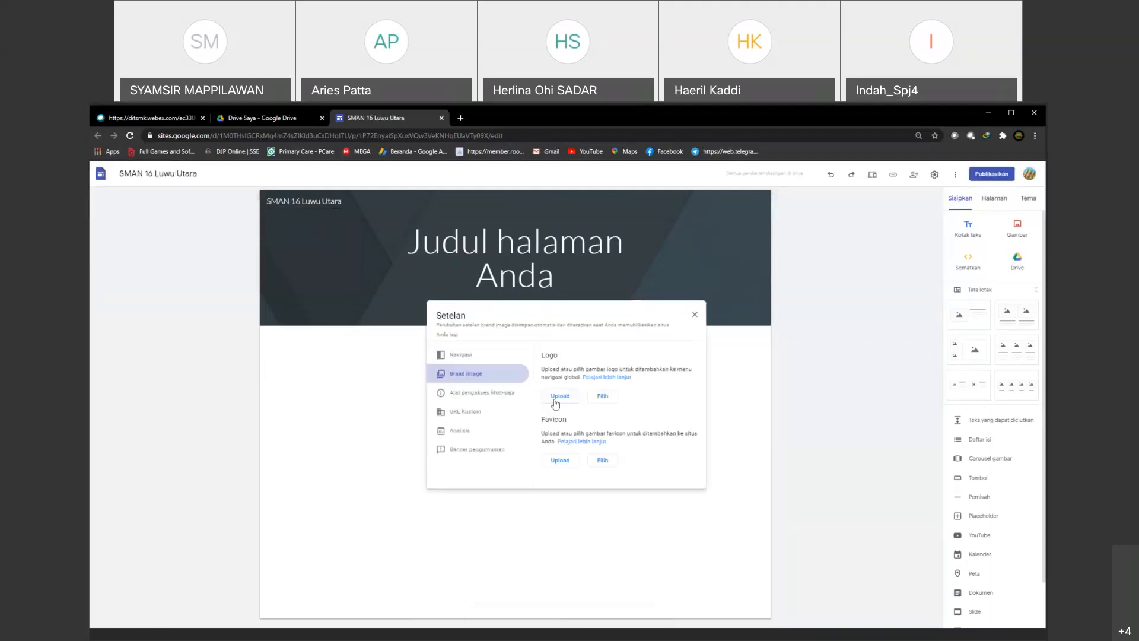
pyautogui.click(555, 402)
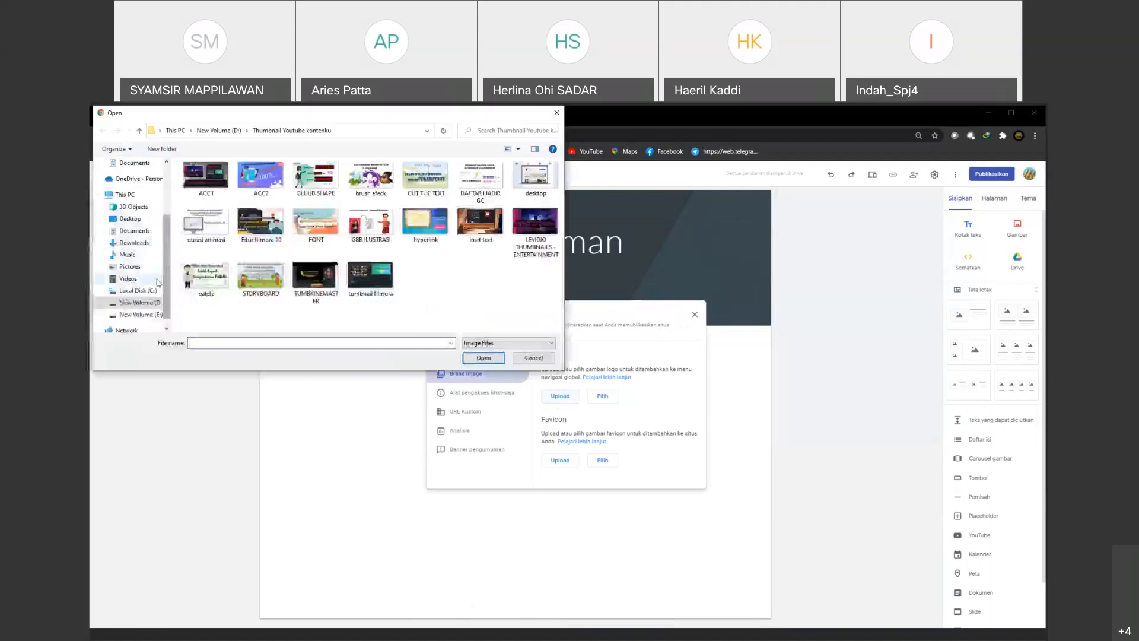
pyautogui.click(139, 302)
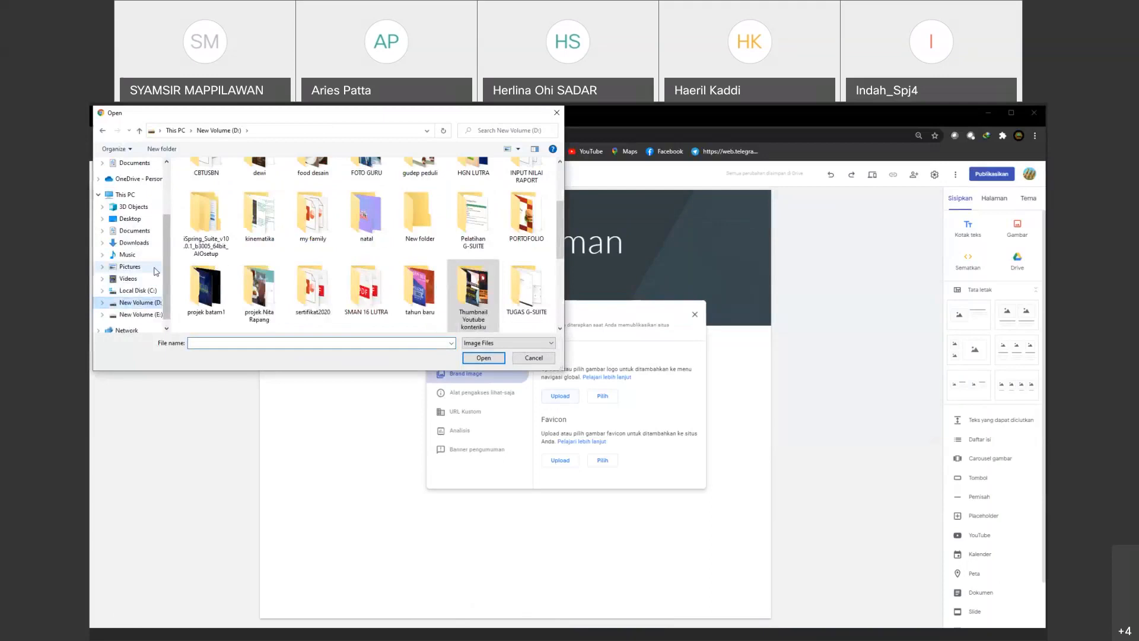
pyautogui.click(137, 242)
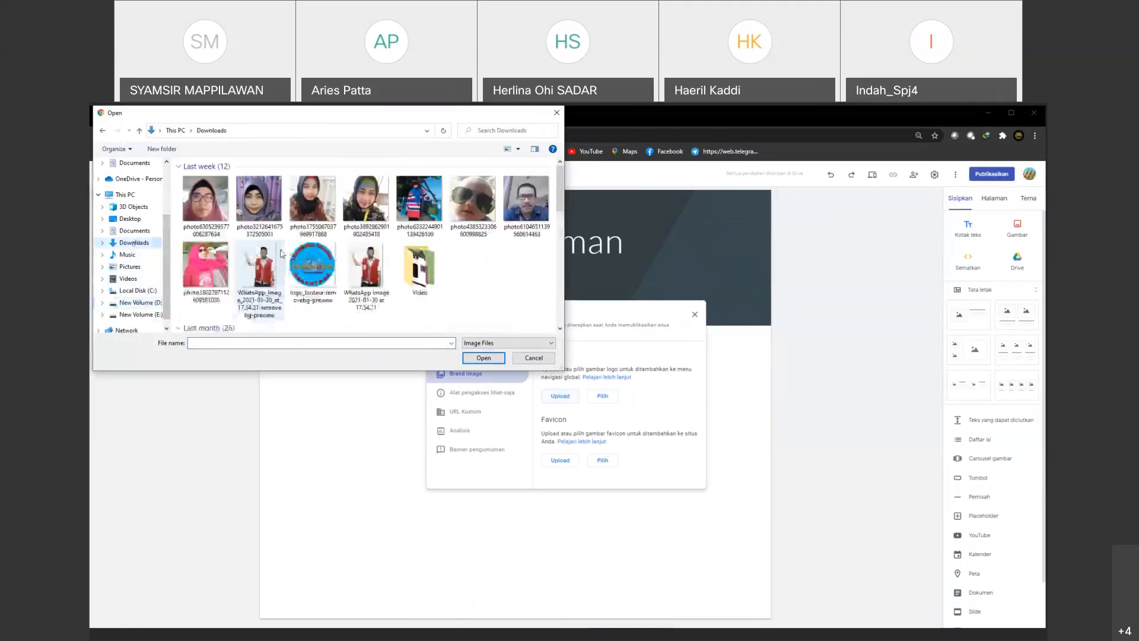
pyautogui.scroll(-10, 308, 285)
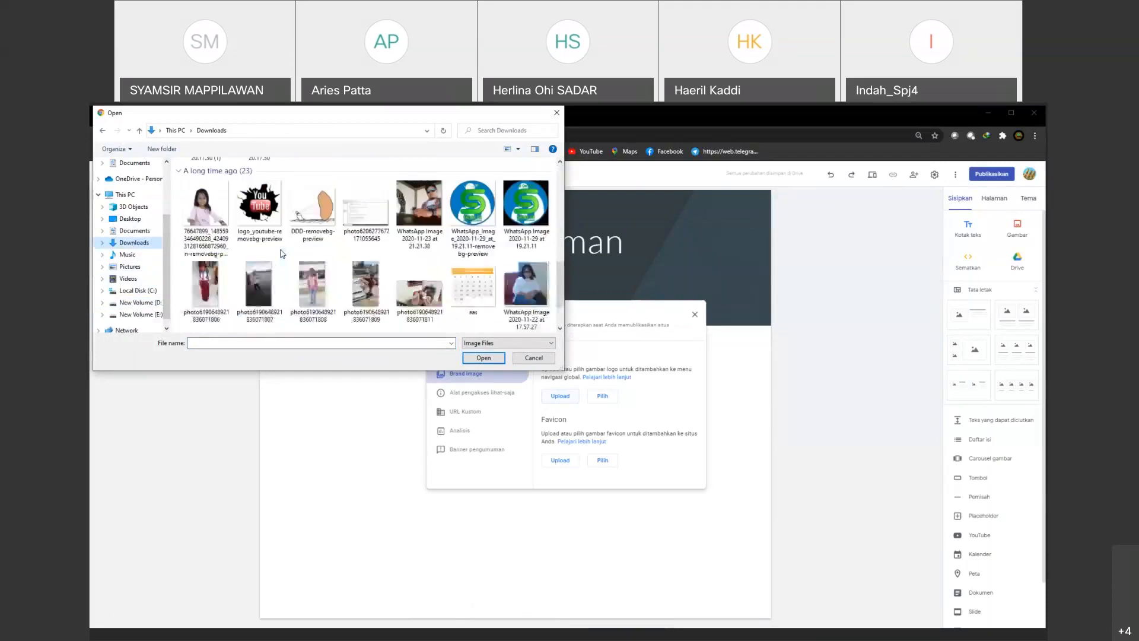
pyautogui.click(316, 297)
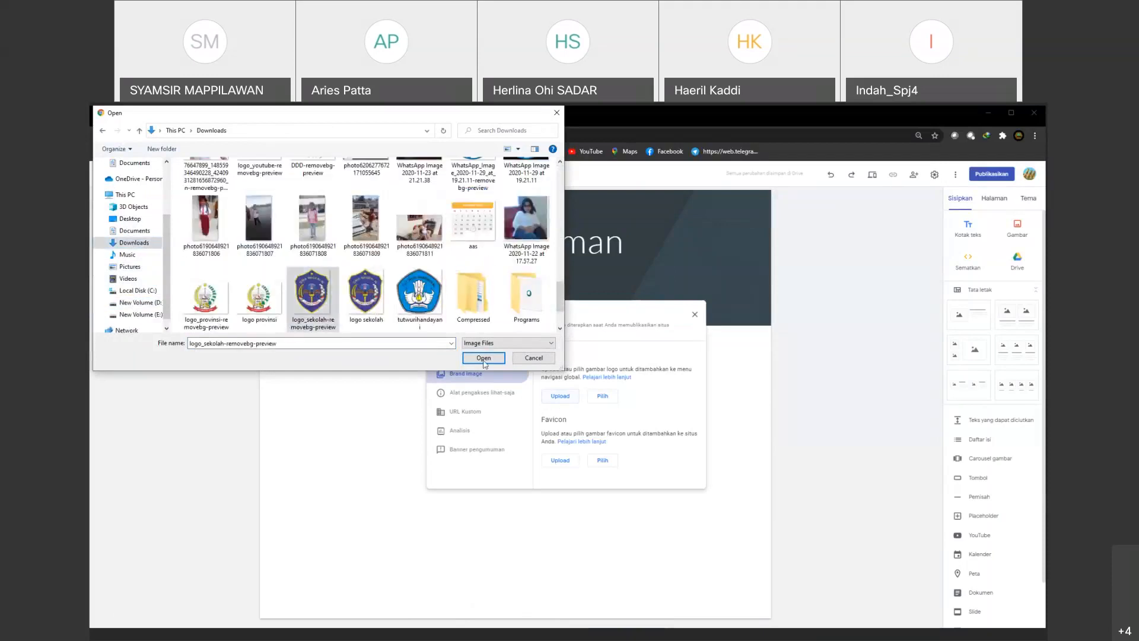
pyautogui.click(483, 357)
pyautogui.scroll(-2, 618, 395)
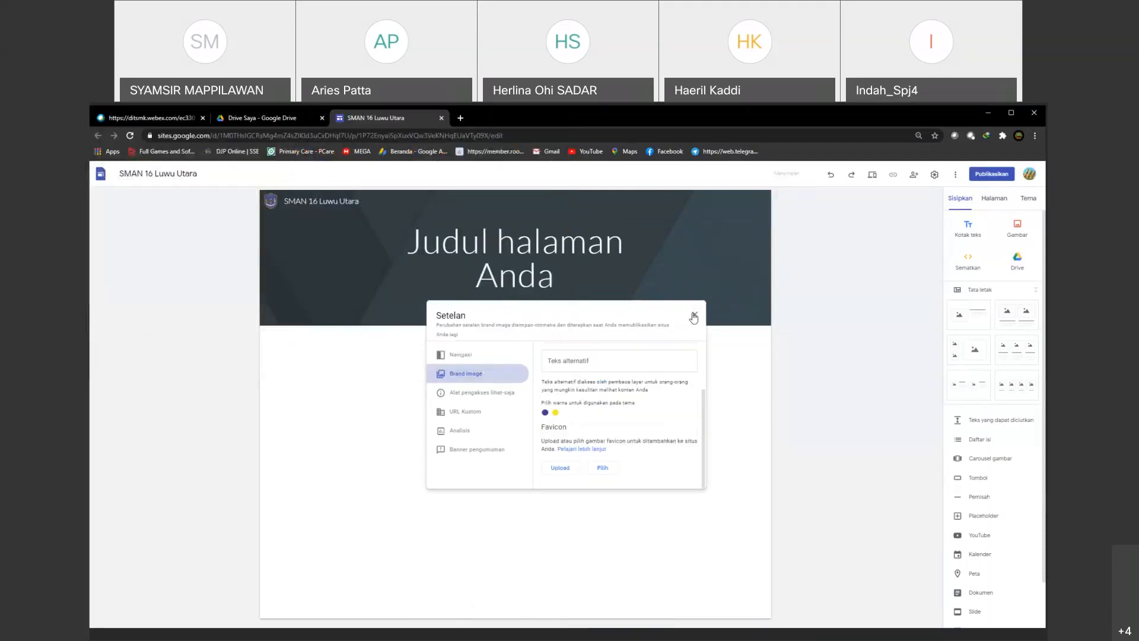
pyautogui.click(694, 315)
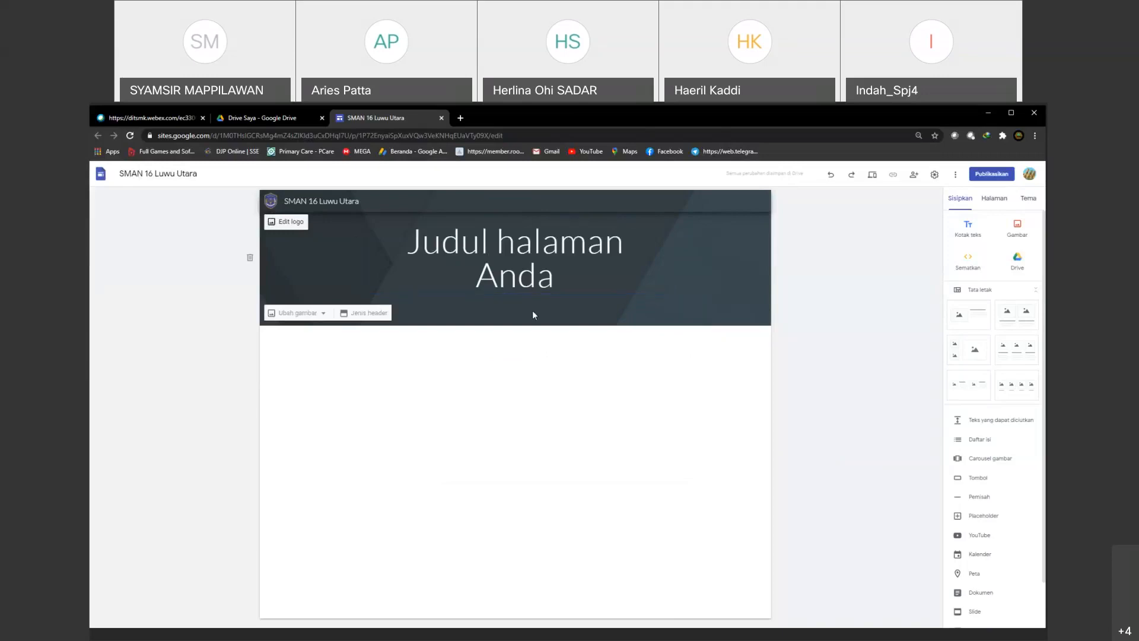
# Step: Try the Sampul, Spanduk besar and Hanya judul header types, and return the header to Spanduk
pyautogui.click(371, 312)
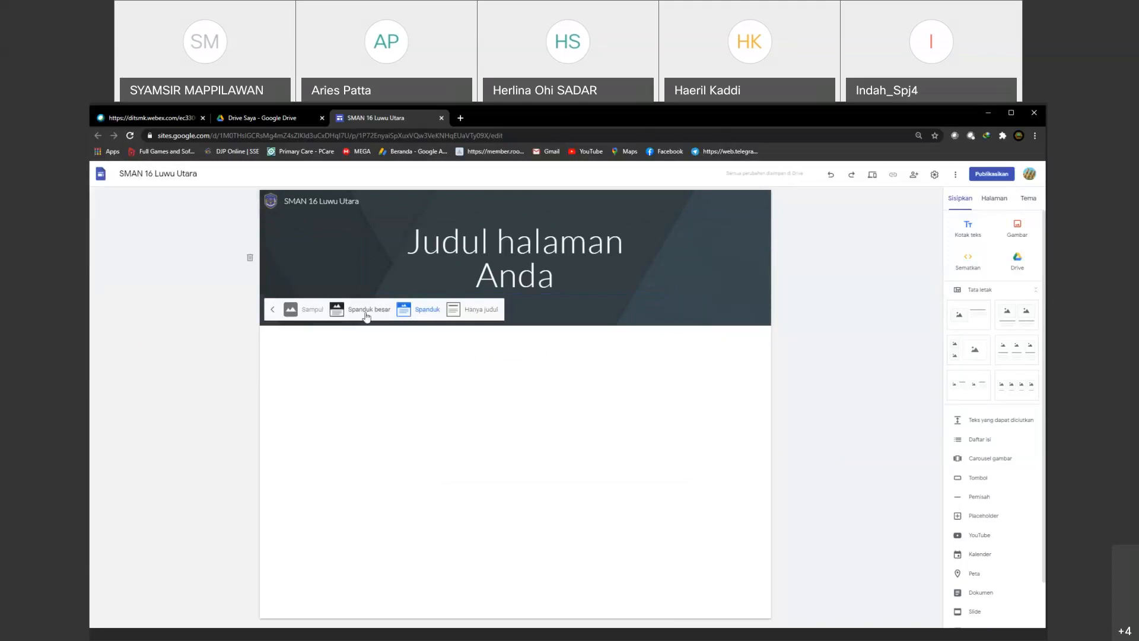
pyautogui.click(314, 314)
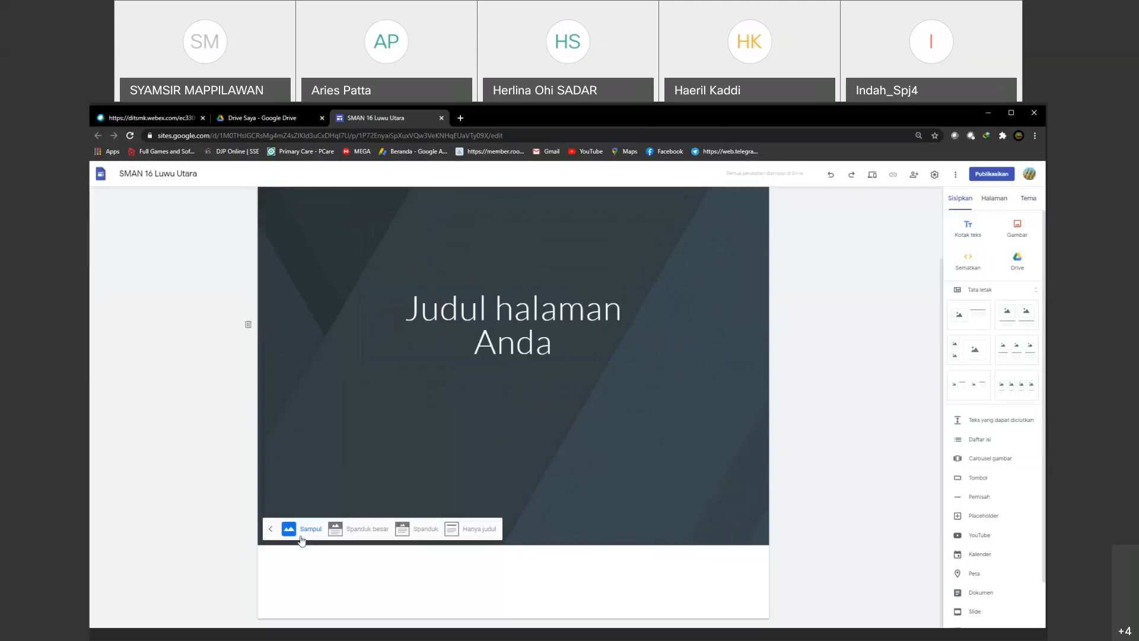
pyautogui.click(367, 531)
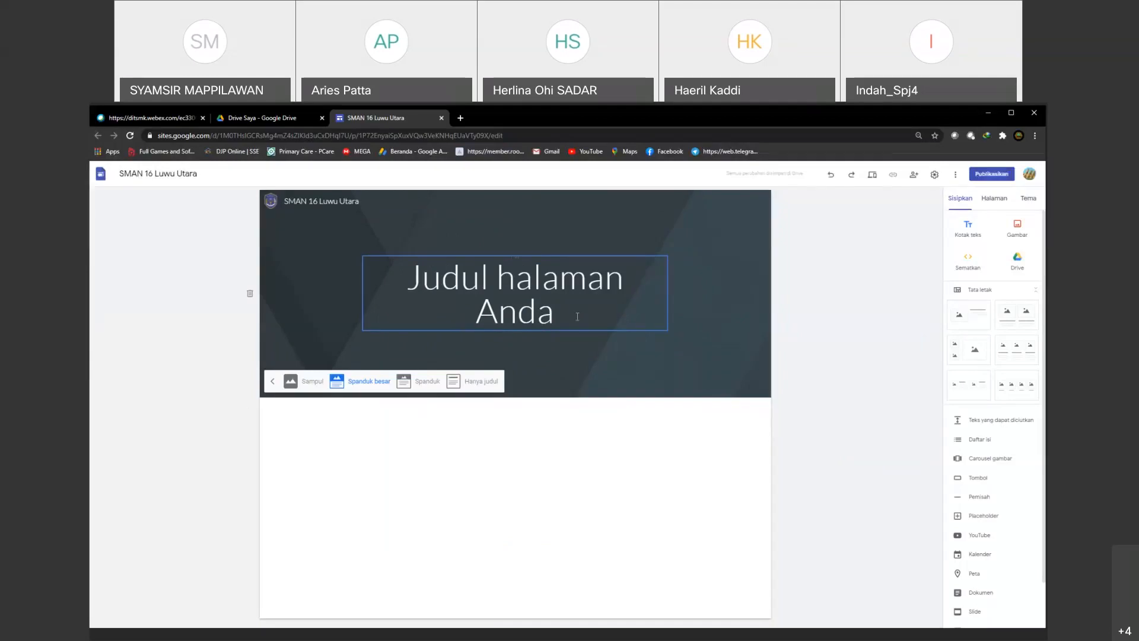
pyautogui.click(418, 381)
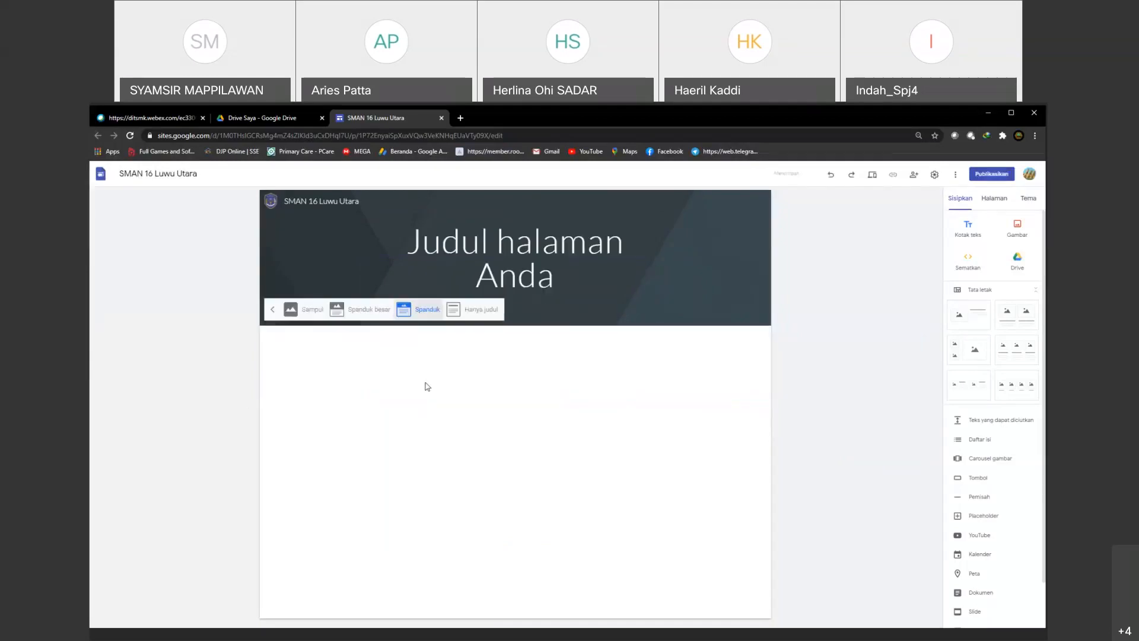
pyautogui.click(473, 310)
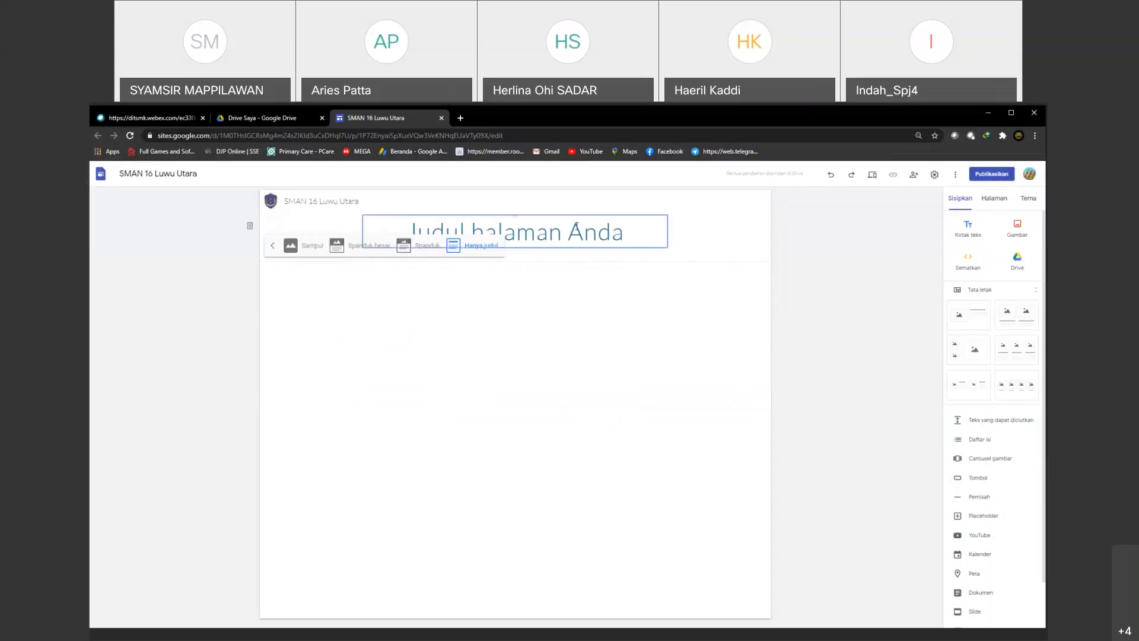
pyautogui.click(408, 252)
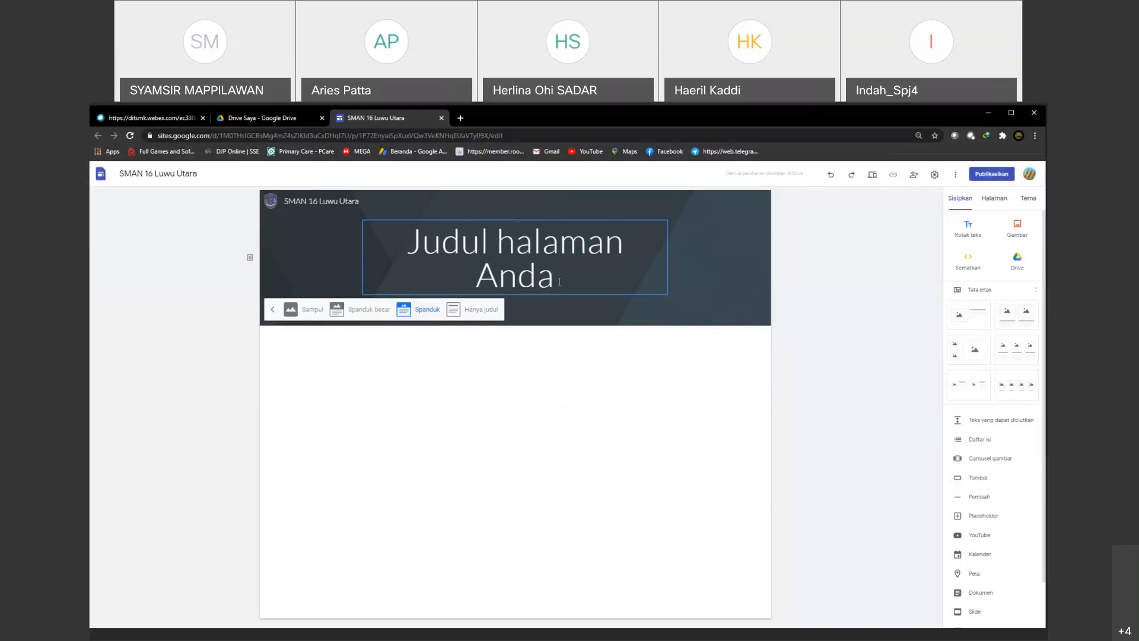
# Step: Replace the placeholder page title in the header with "PJJ Fisika"
pyautogui.moveTo(556, 281); pyautogui.dragTo(519, 277)
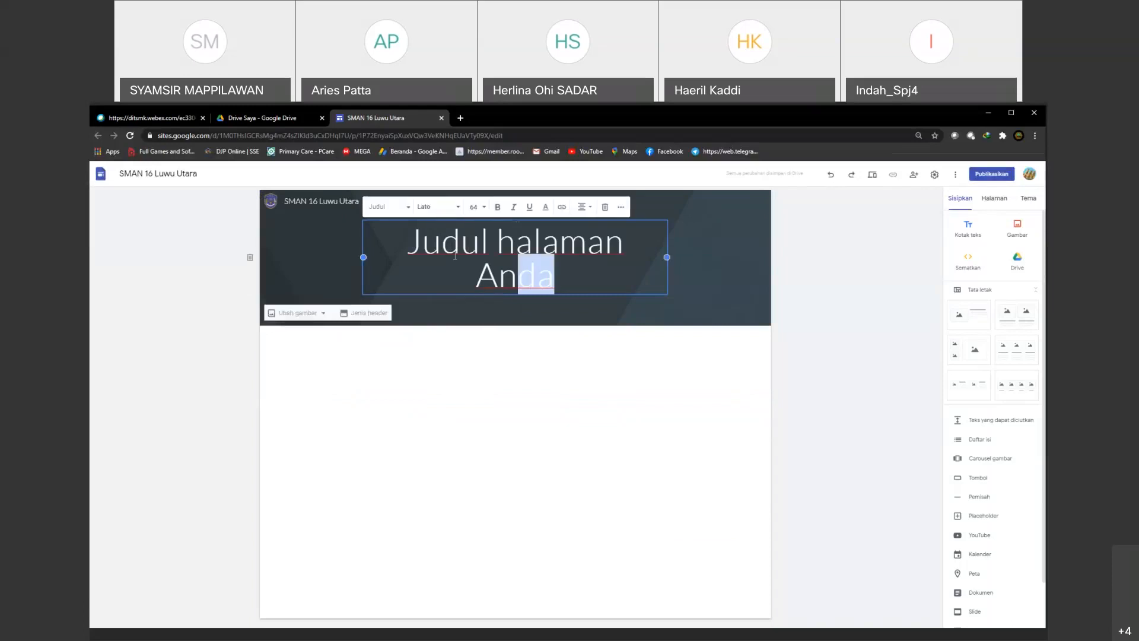
pyautogui.tripleClick(519, 260)
pyautogui.click(549, 278)
pyautogui.hotkey('ctrl', 'a')
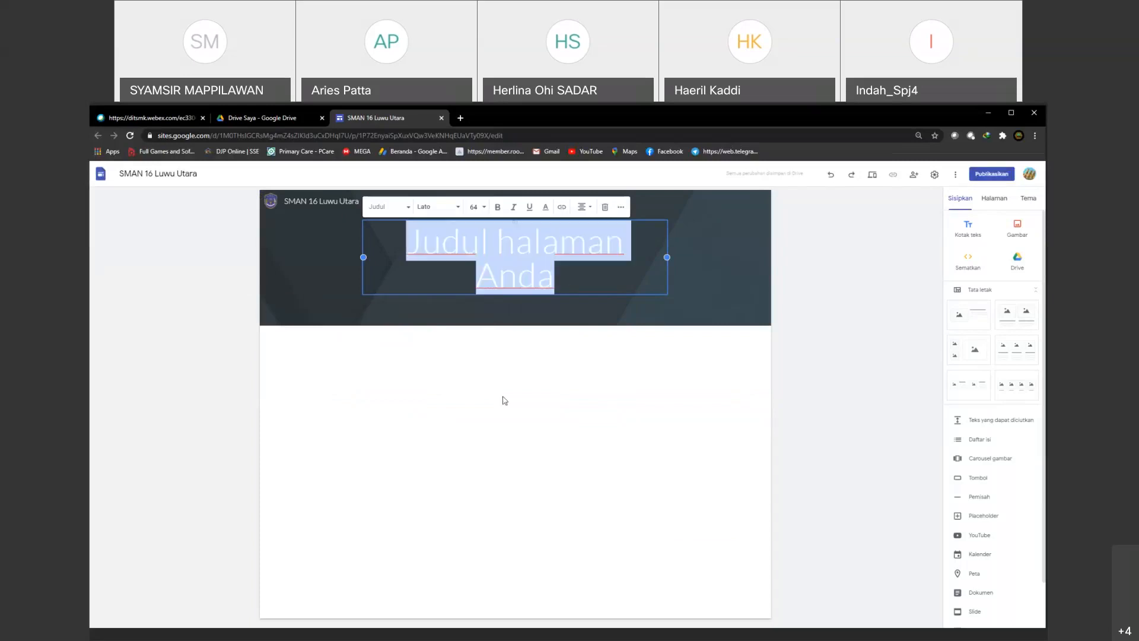
pyautogui.write('P')
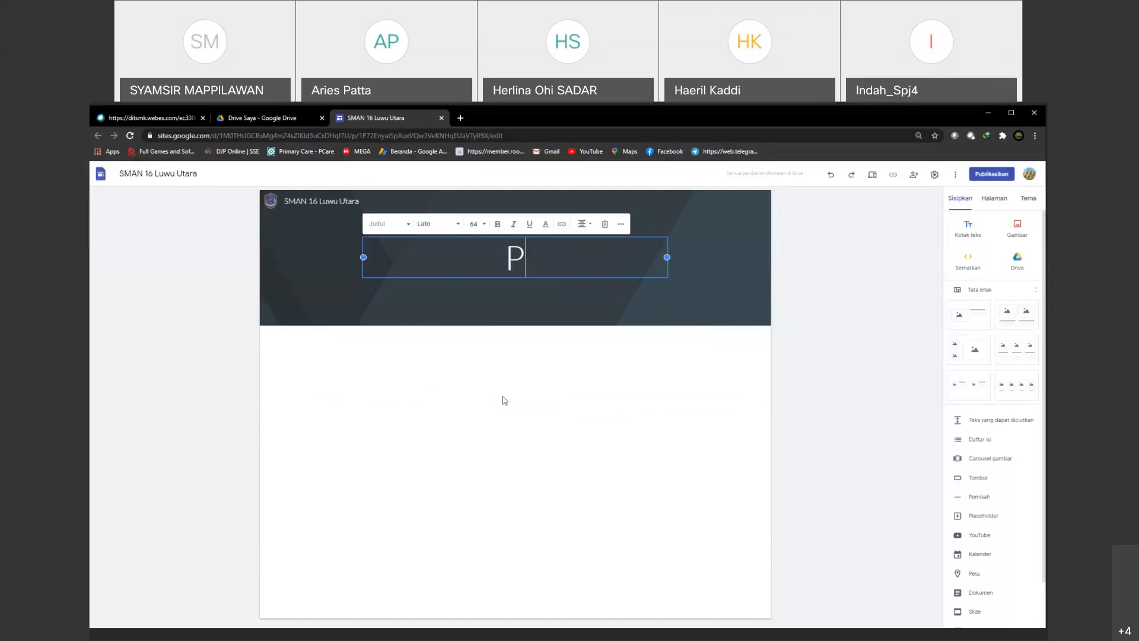
pyautogui.write('JJ Fisika')
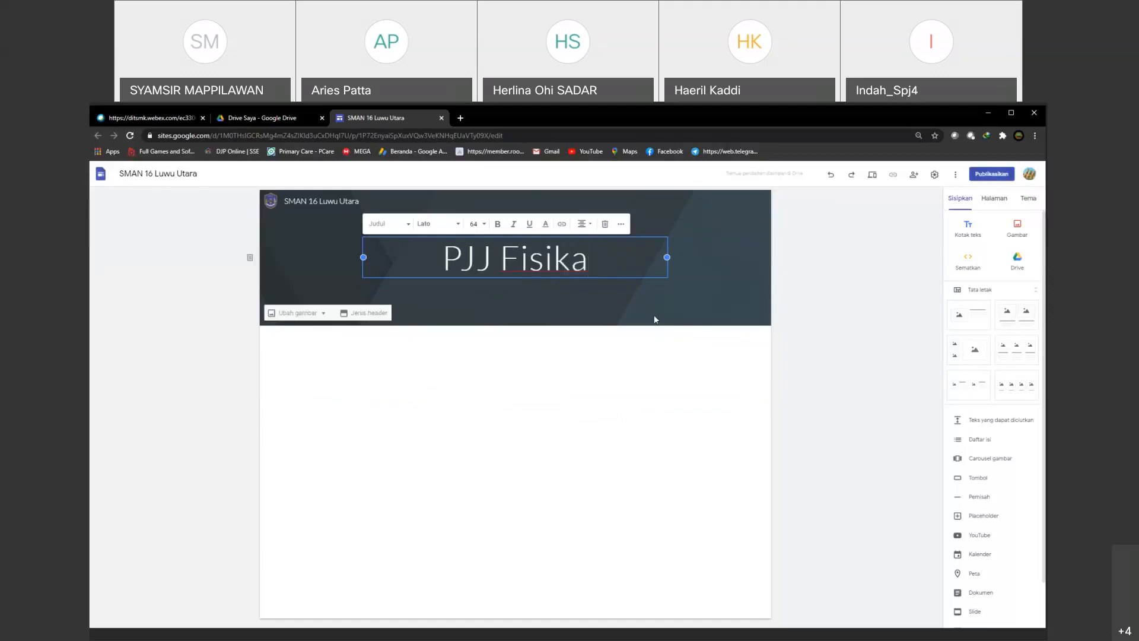
pyautogui.click(715, 285)
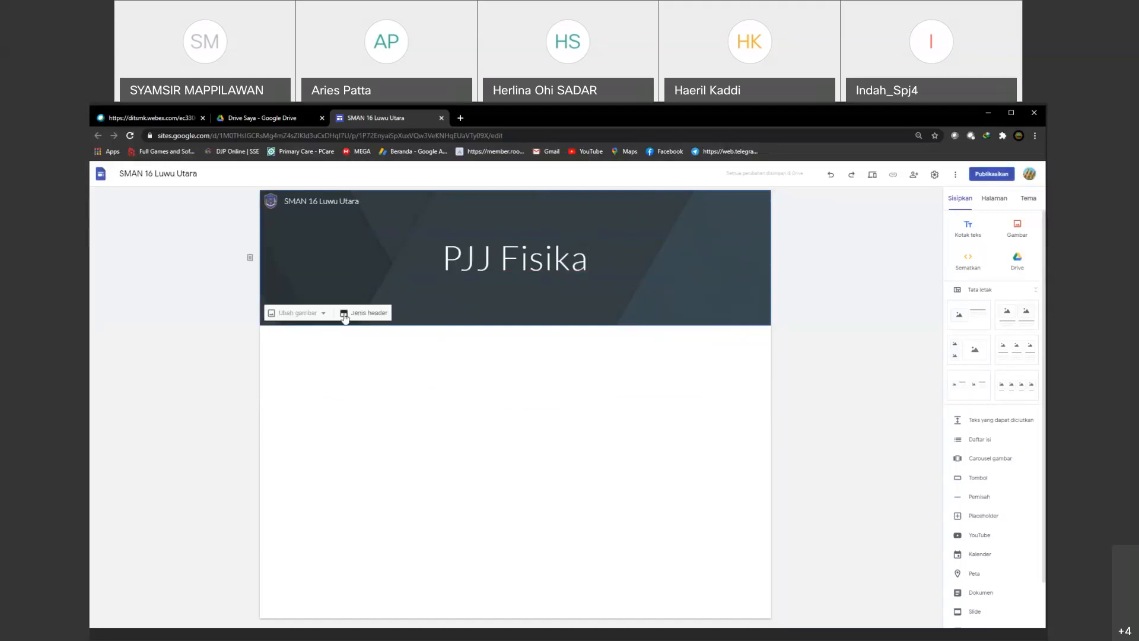
# Step: Replace the header background with the gallery photo of a laptop, coffee cup, notebook and pen on a wooden desk
pyautogui.click(325, 316)
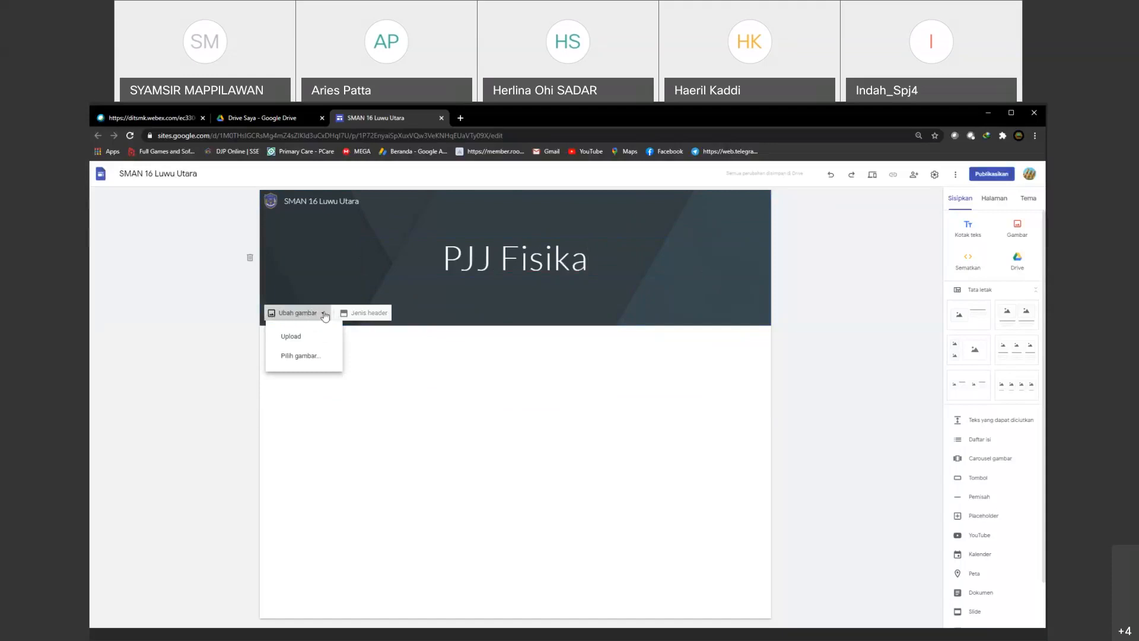
pyautogui.click(308, 359)
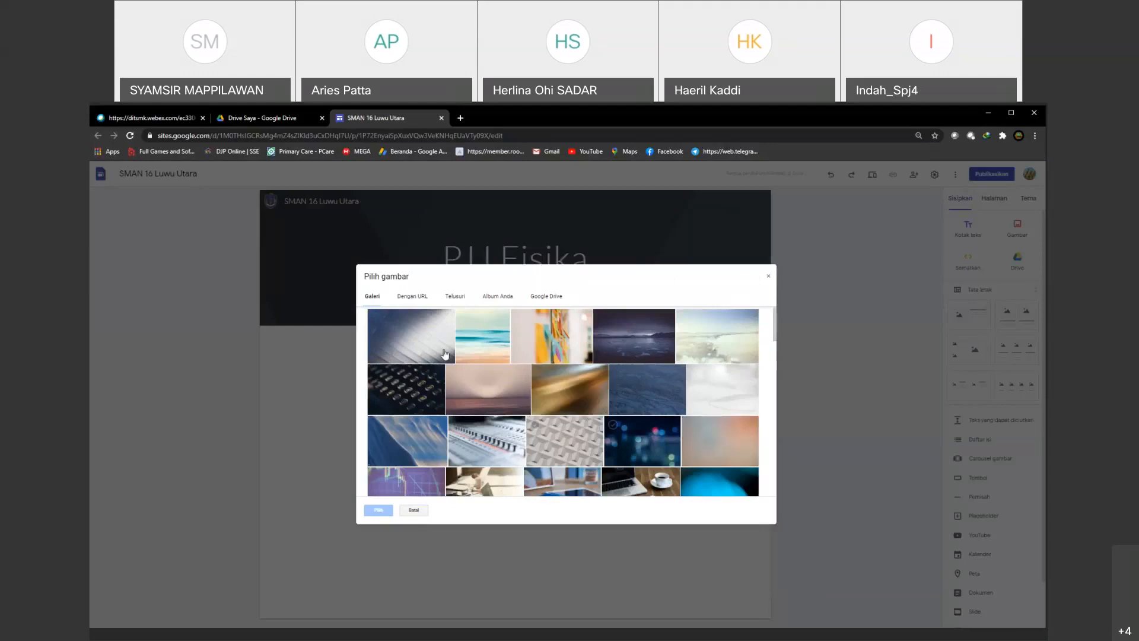
pyautogui.scroll(-5, 602, 424)
pyautogui.scroll(3, 612, 432)
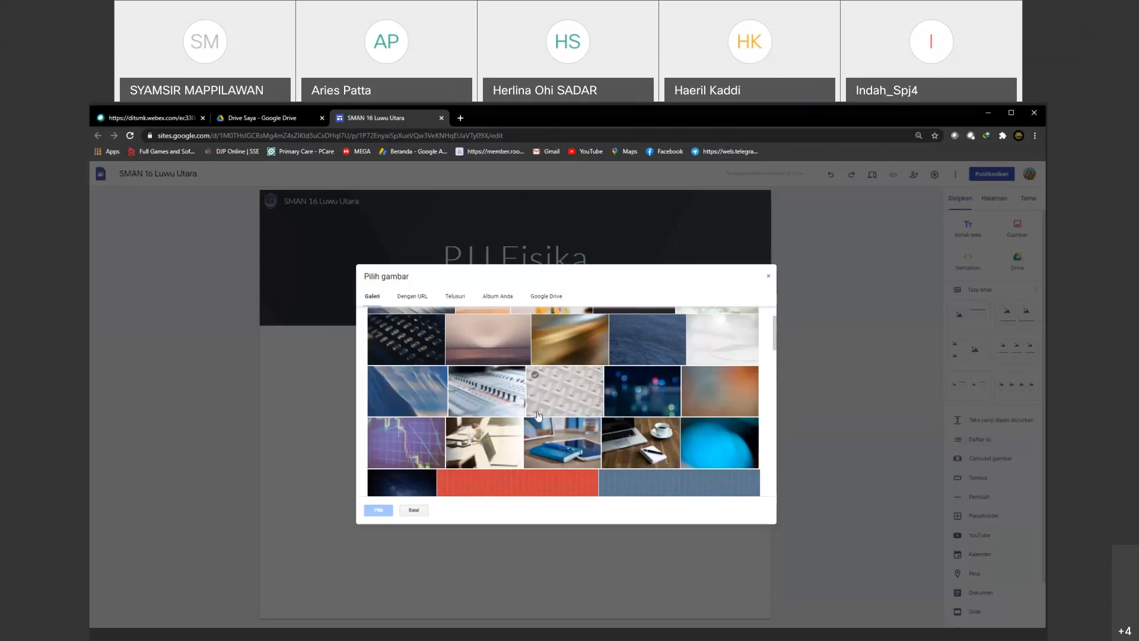
pyautogui.click(580, 435)
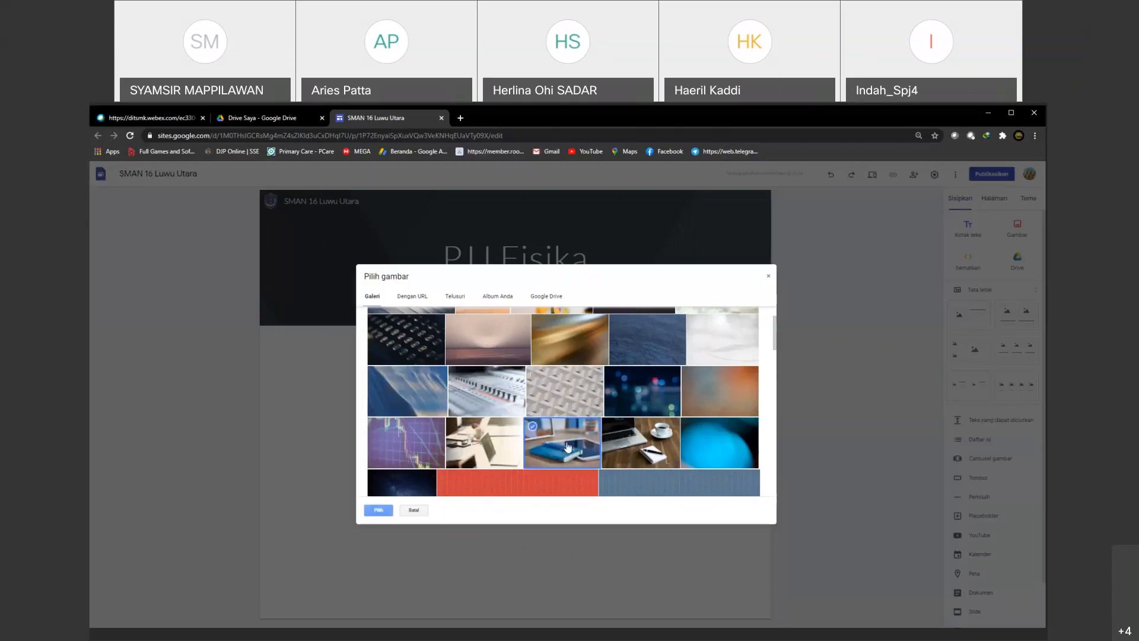
pyautogui.click(655, 446)
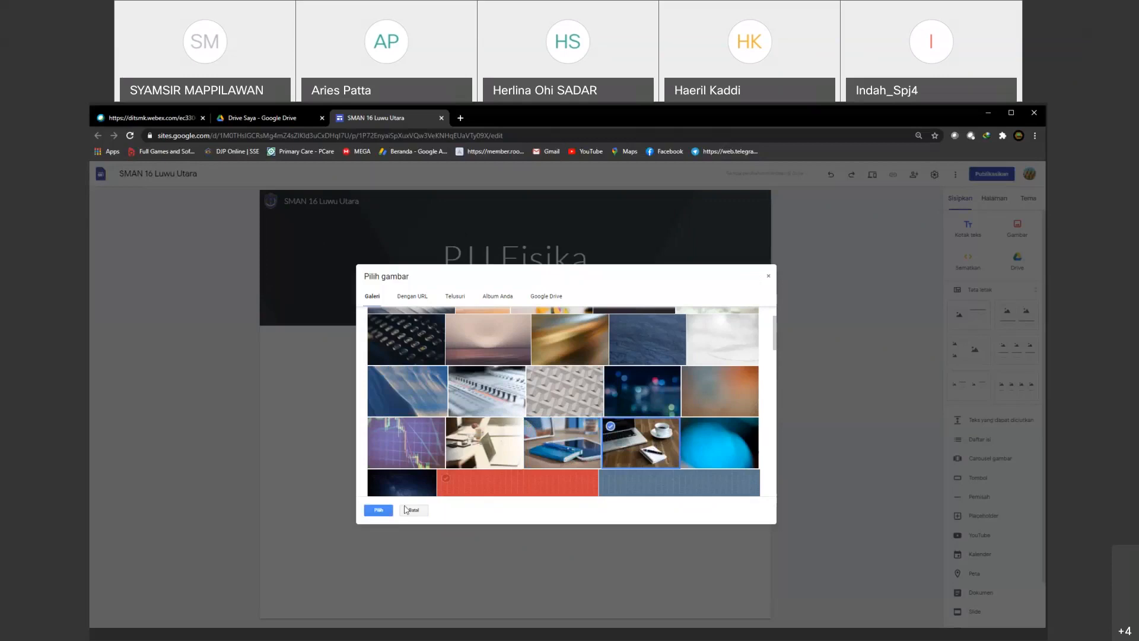
pyautogui.click(378, 511)
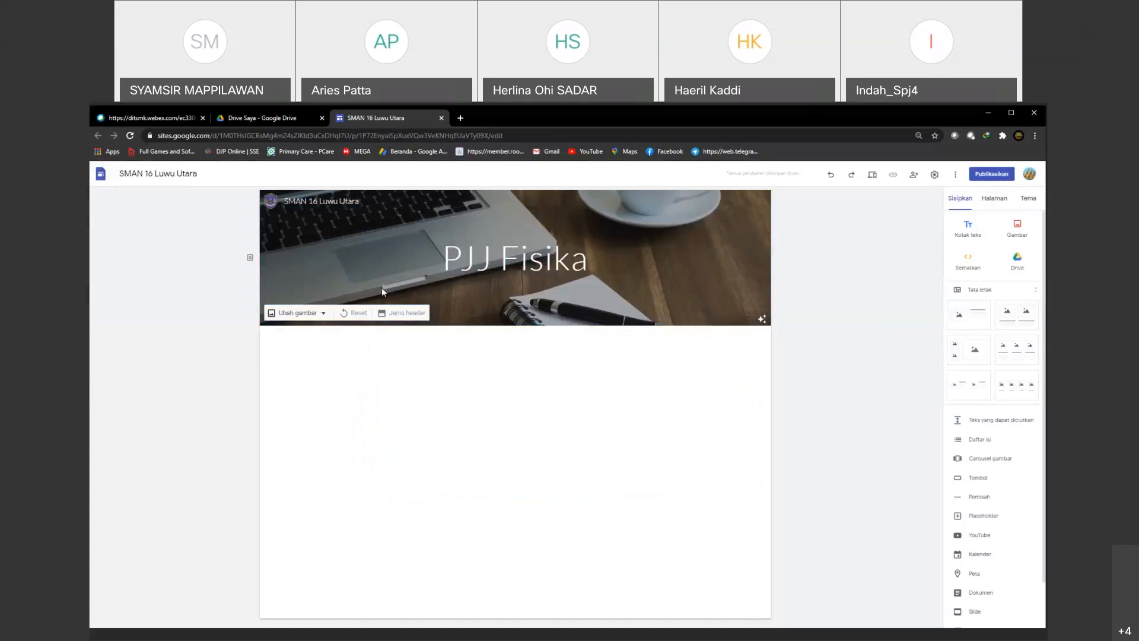
pyautogui.click(322, 318)
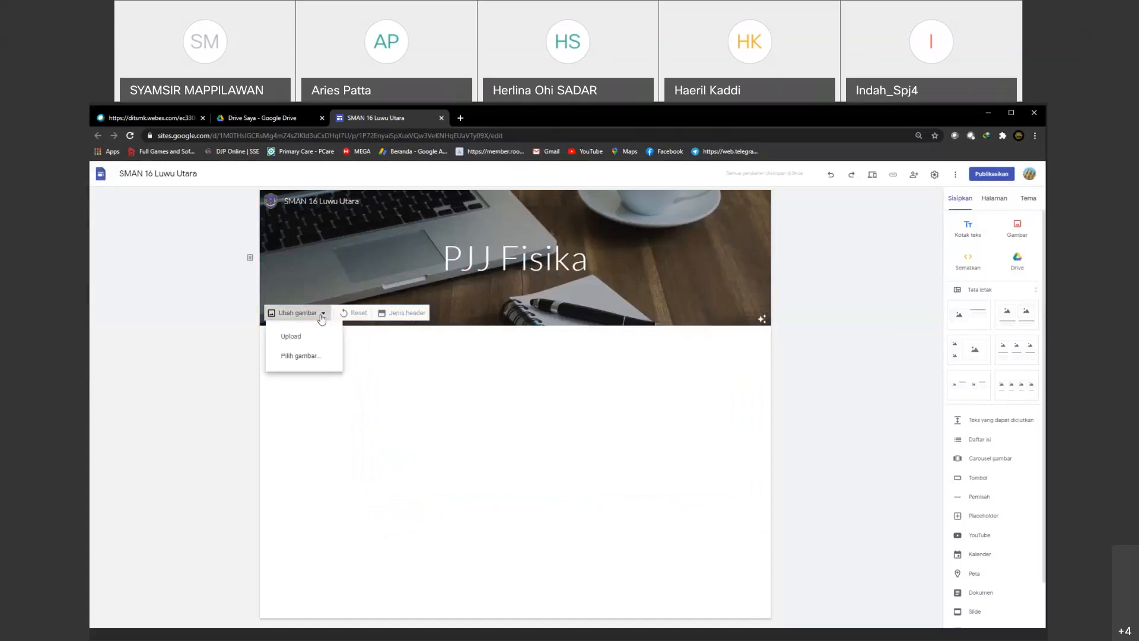
pyautogui.click(299, 337)
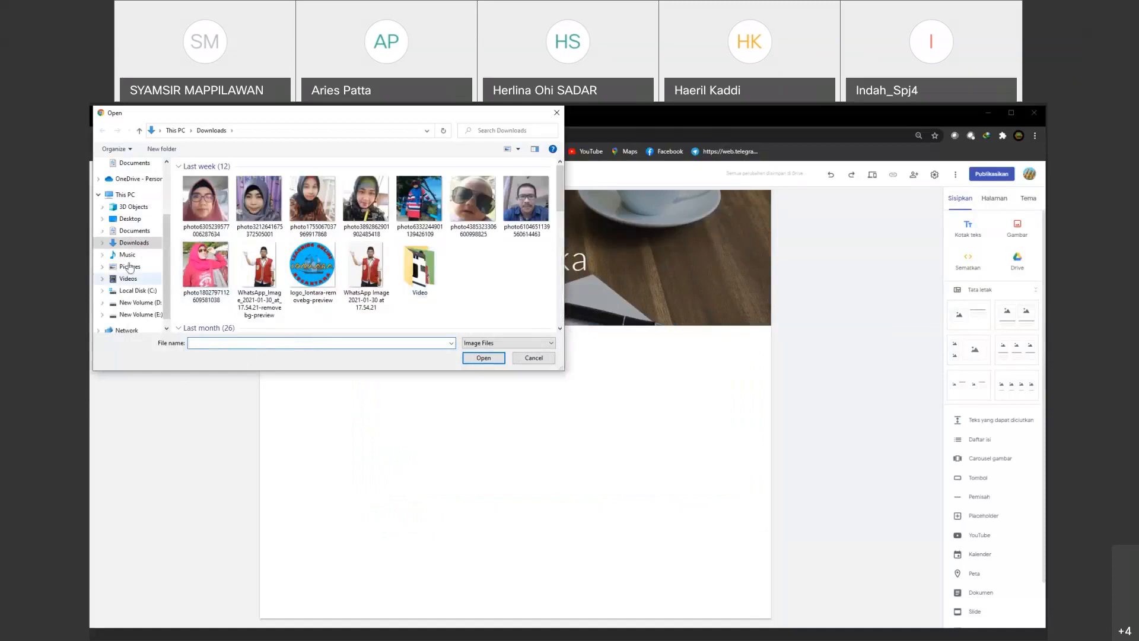
pyautogui.doubleClick(421, 270)
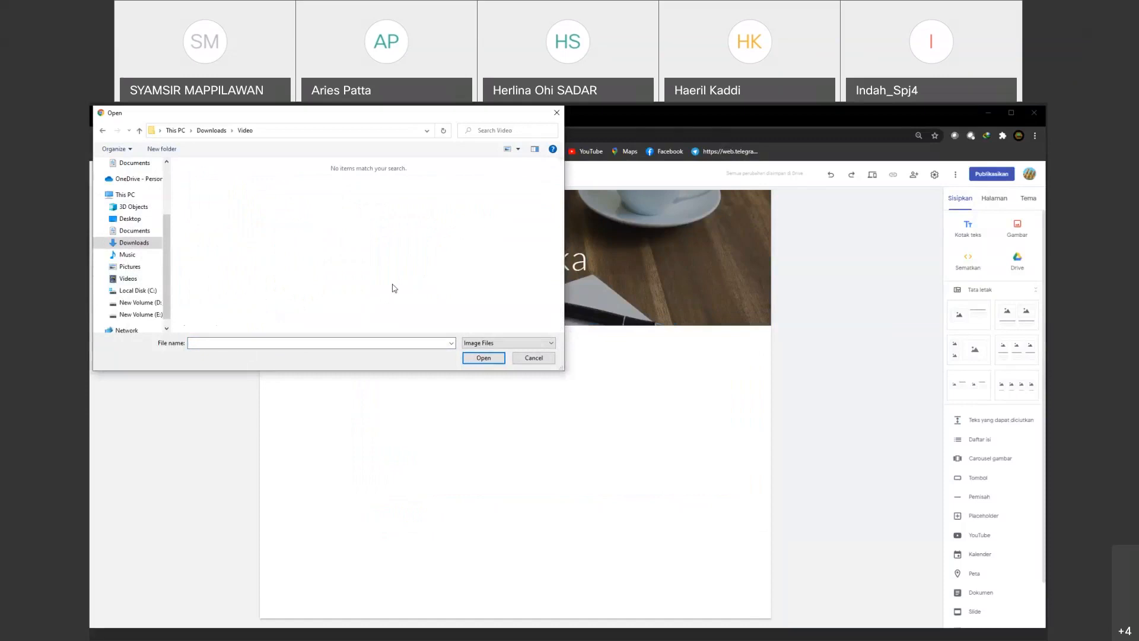
pyautogui.click(530, 359)
pyautogui.moveTo(280, 211)
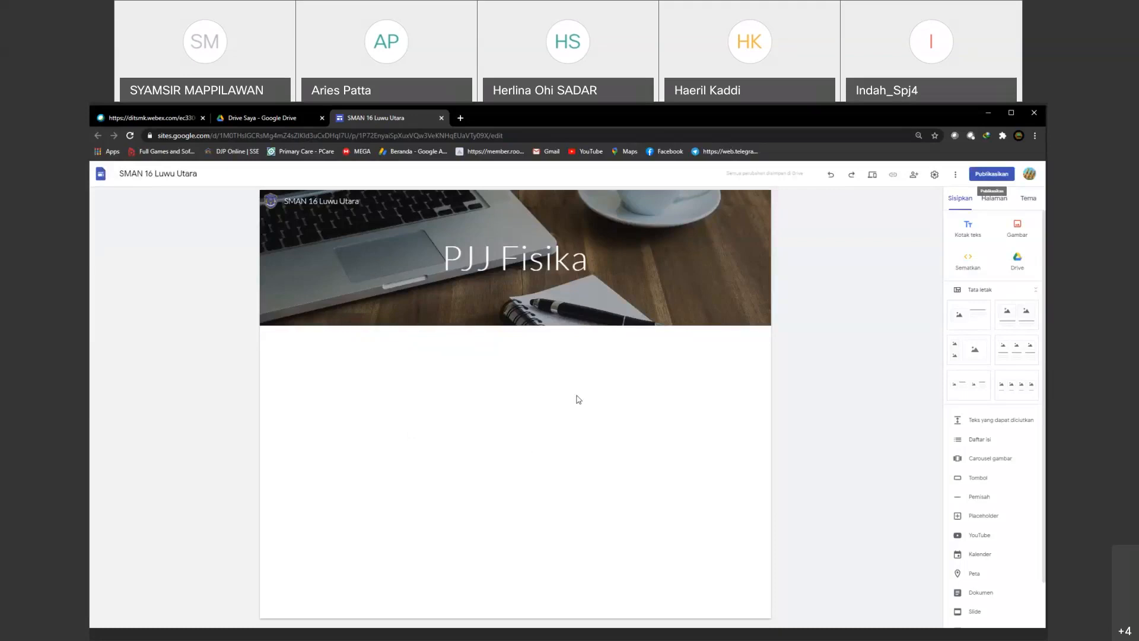
# Step: Set the Sederhana theme's colour to teal, try the Klasik font style, and choose the Berat font style
pyautogui.click(995, 200)
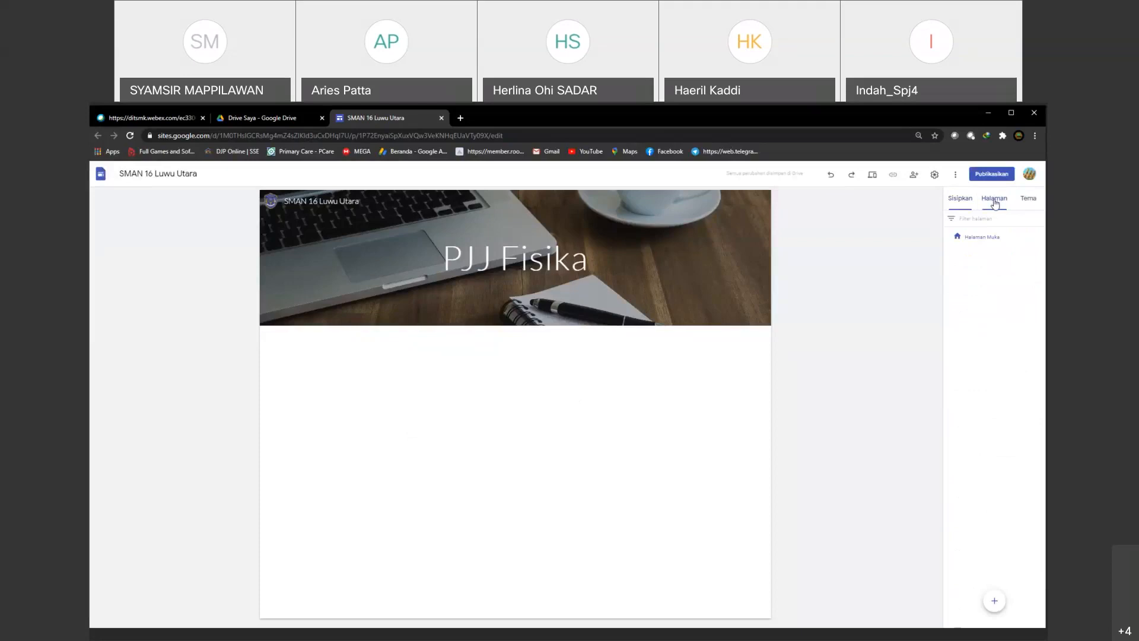
pyautogui.moveTo(665, 300)
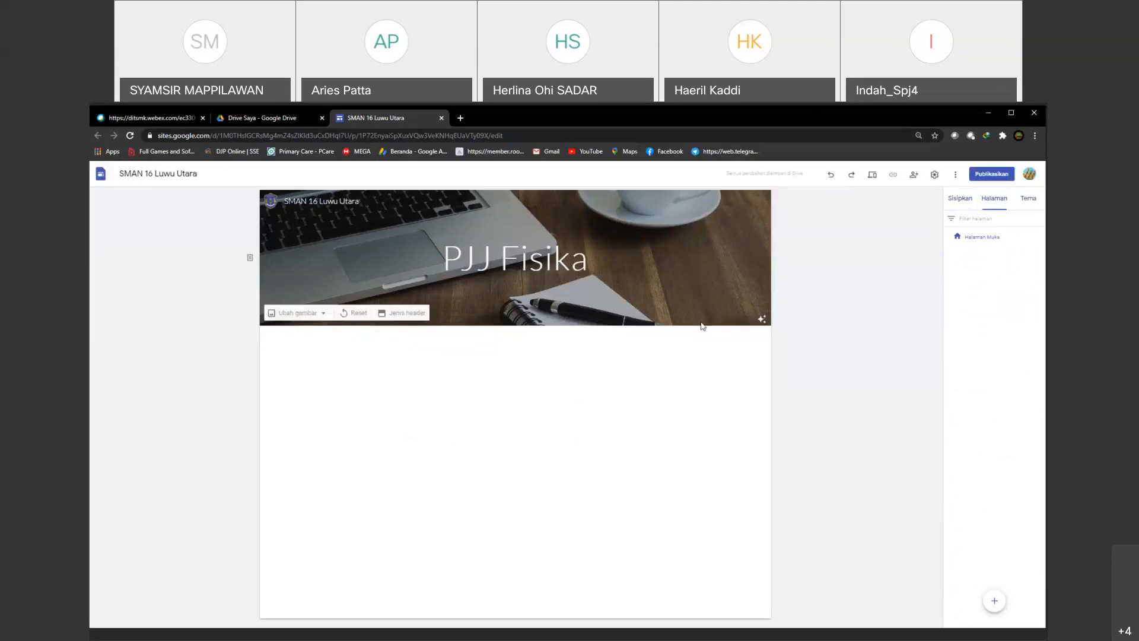
pyautogui.click(1028, 200)
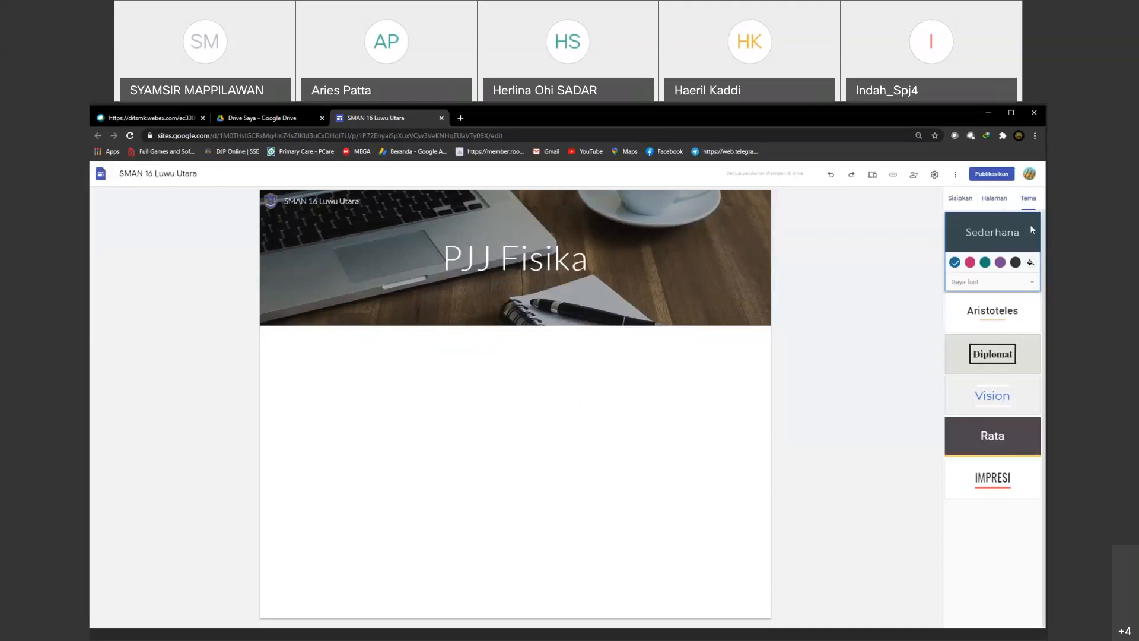
pyautogui.click(985, 263)
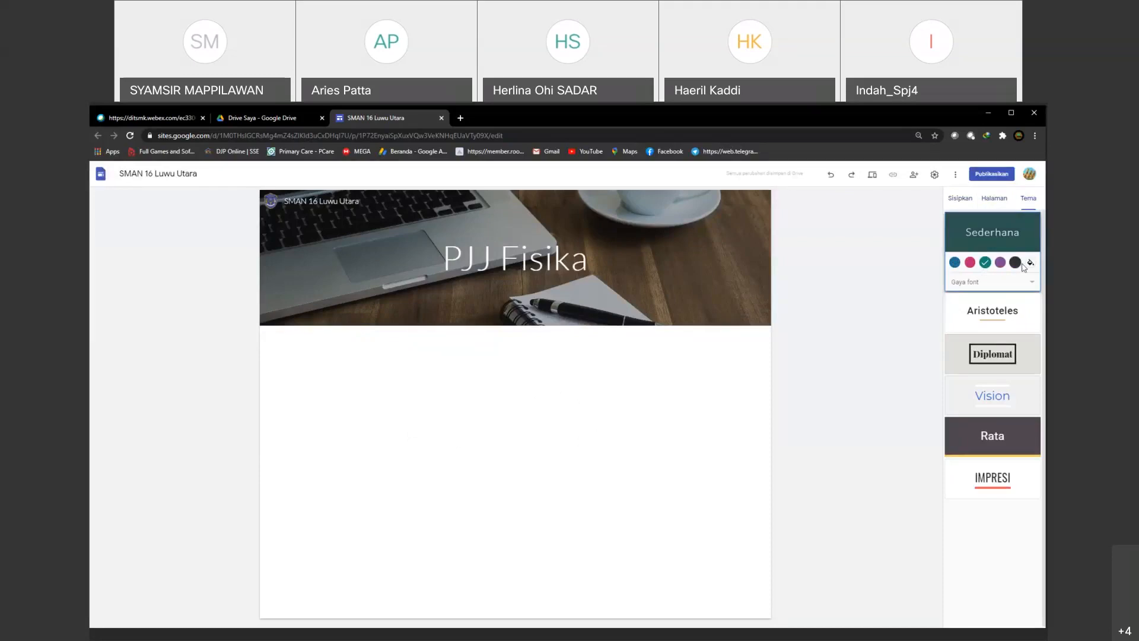
pyautogui.click(1032, 282)
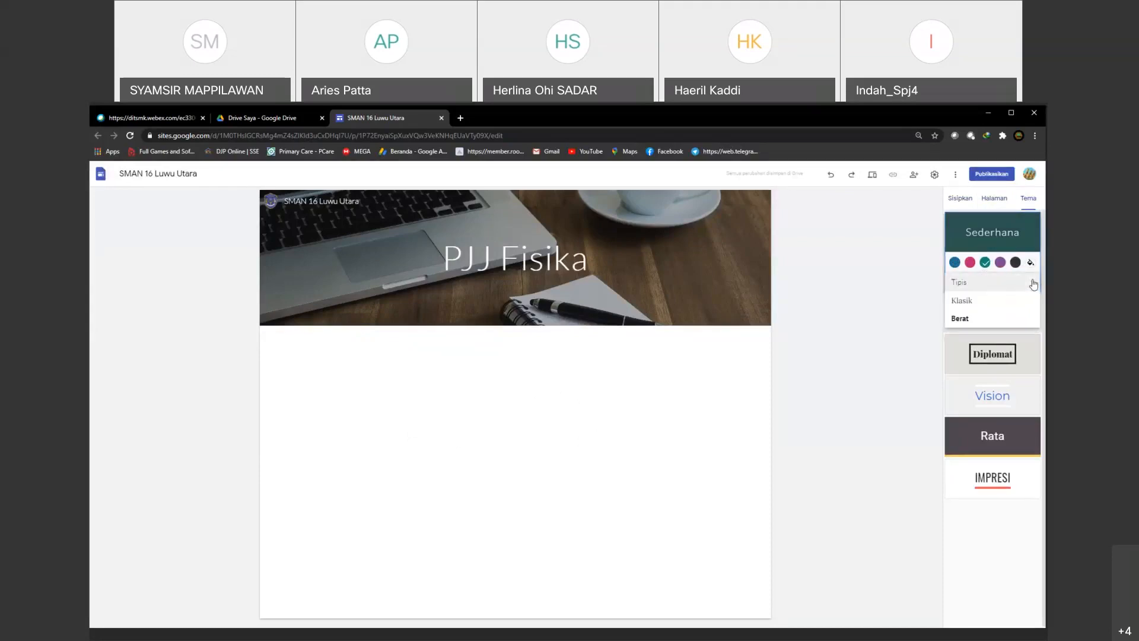
pyautogui.click(965, 301)
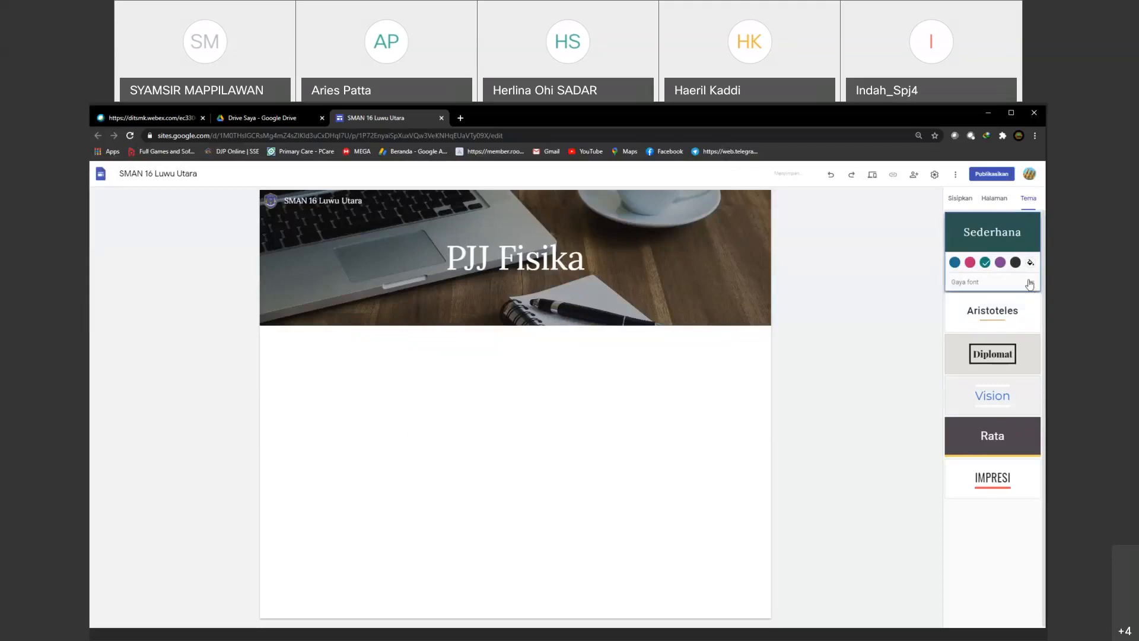
pyautogui.click(1029, 284)
pyautogui.click(971, 303)
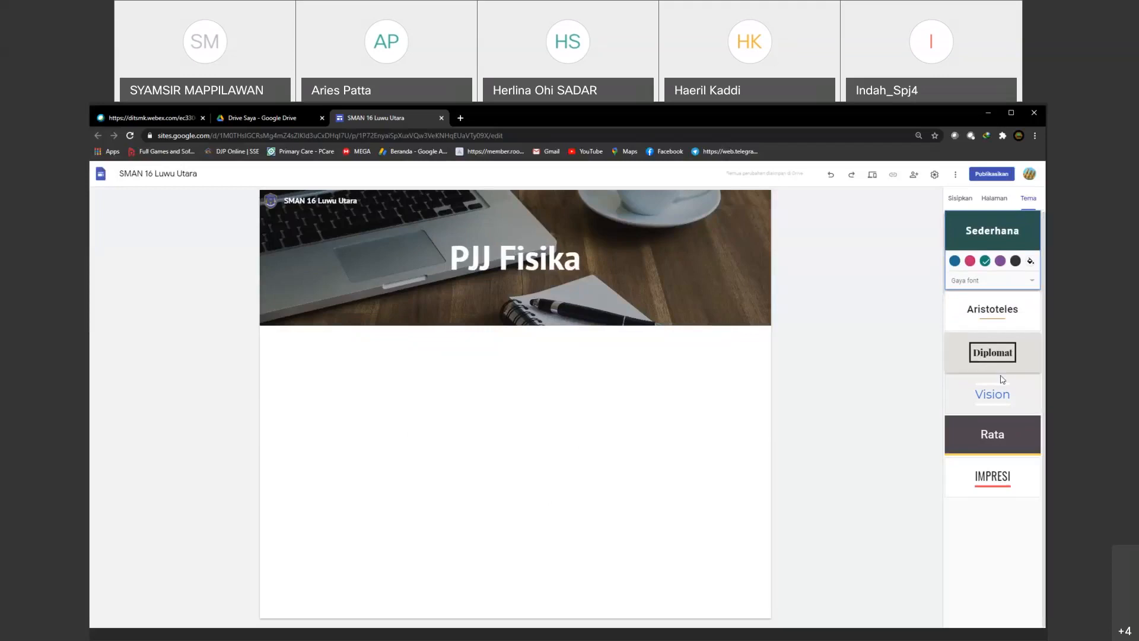
pyautogui.click(960, 200)
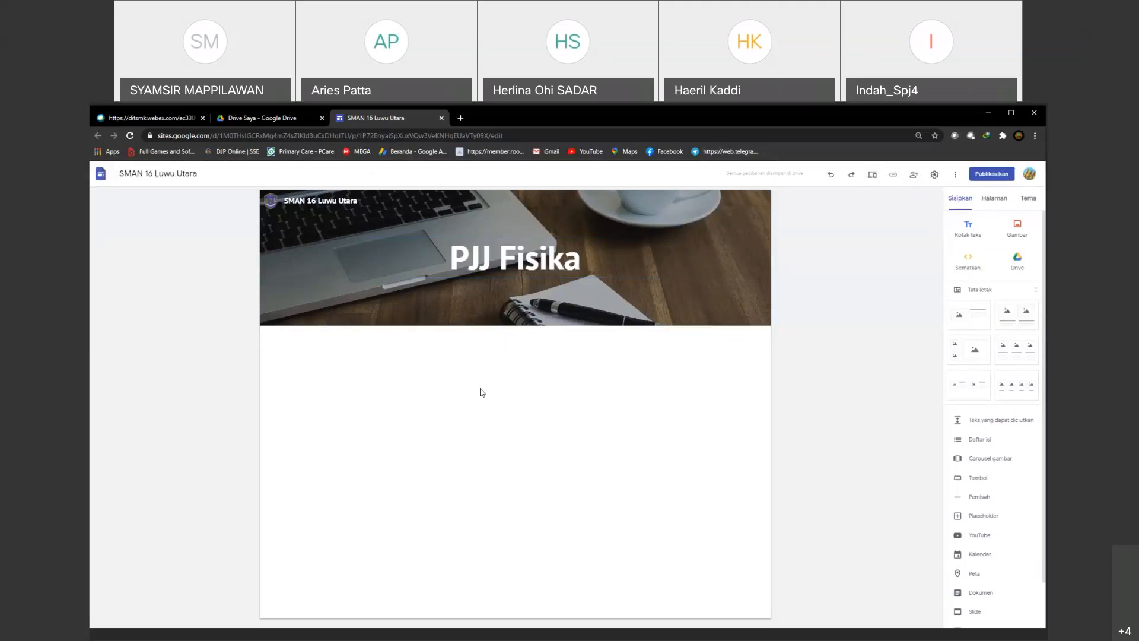
# Step: Preview the site at large-screen, tablet and phone sizes, exit the preview, and look over the additional site options
pyautogui.click(873, 178)
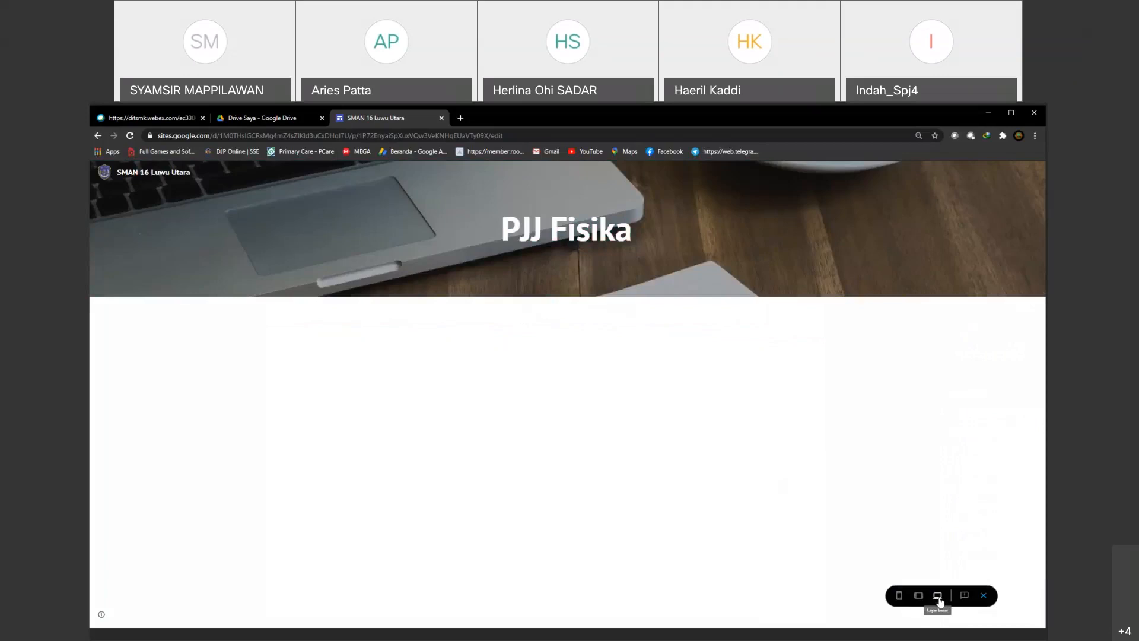
pyautogui.click(919, 597)
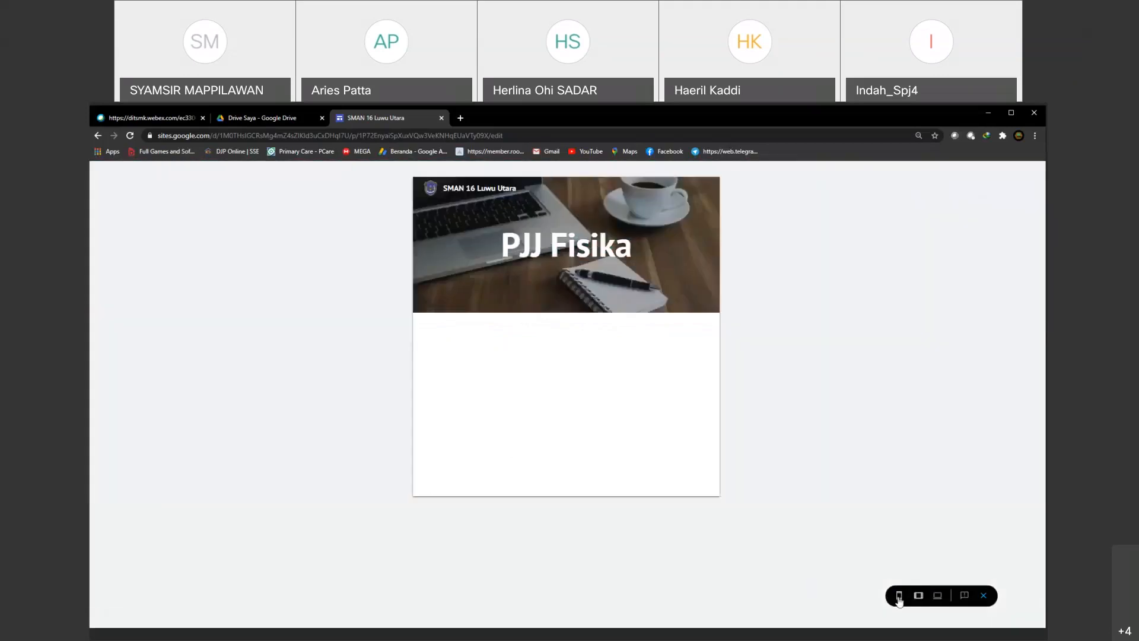
pyautogui.click(899, 595)
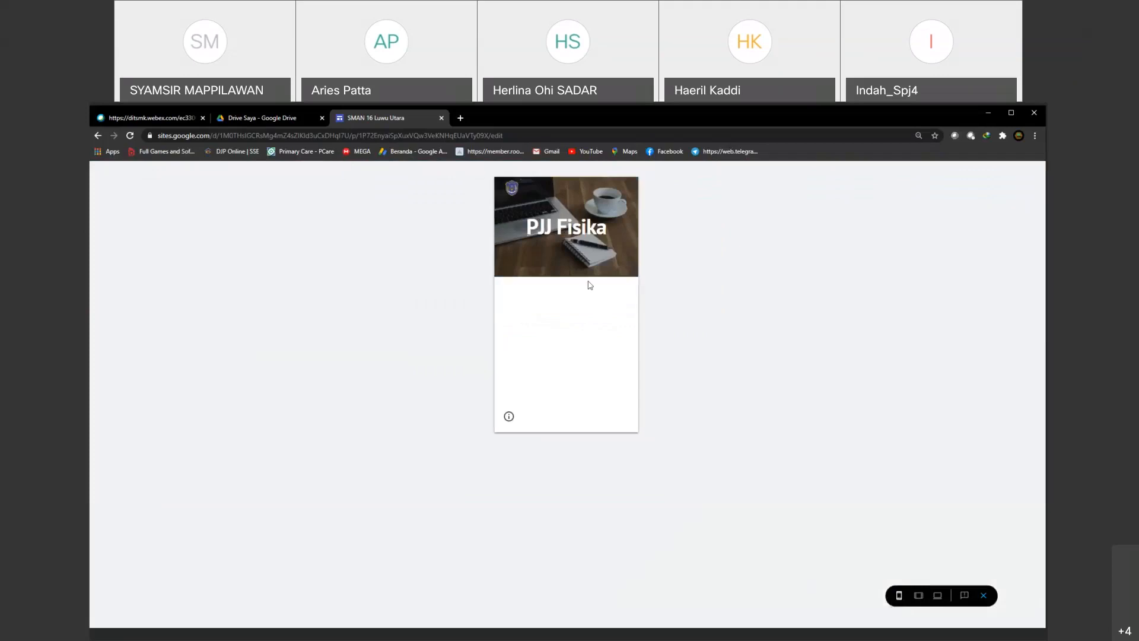
pyautogui.click(984, 596)
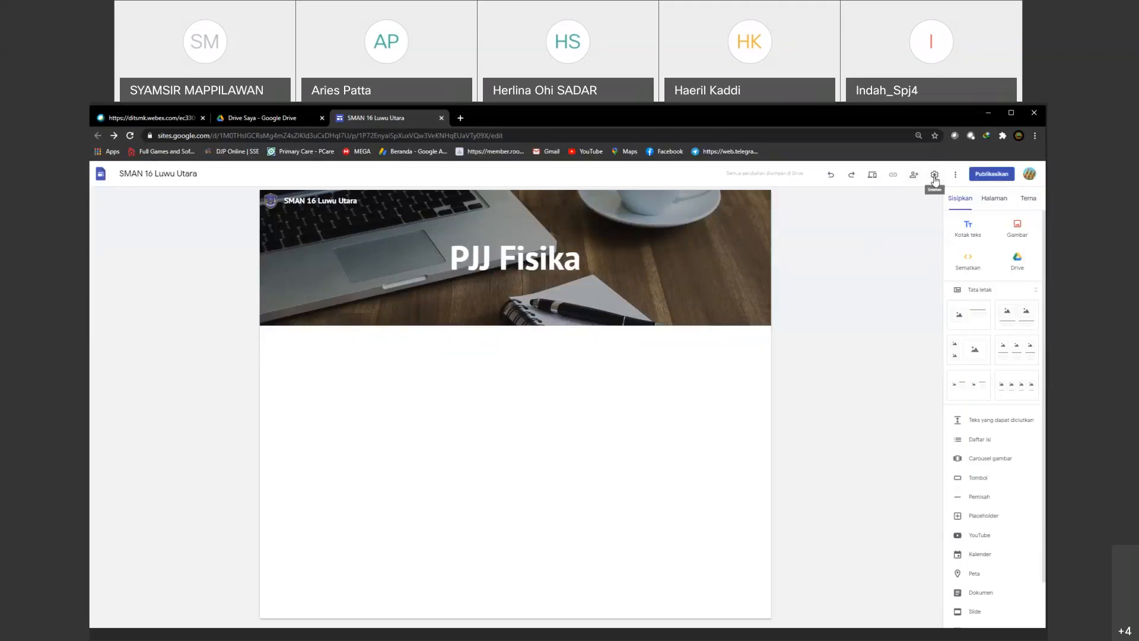
pyautogui.click(955, 174)
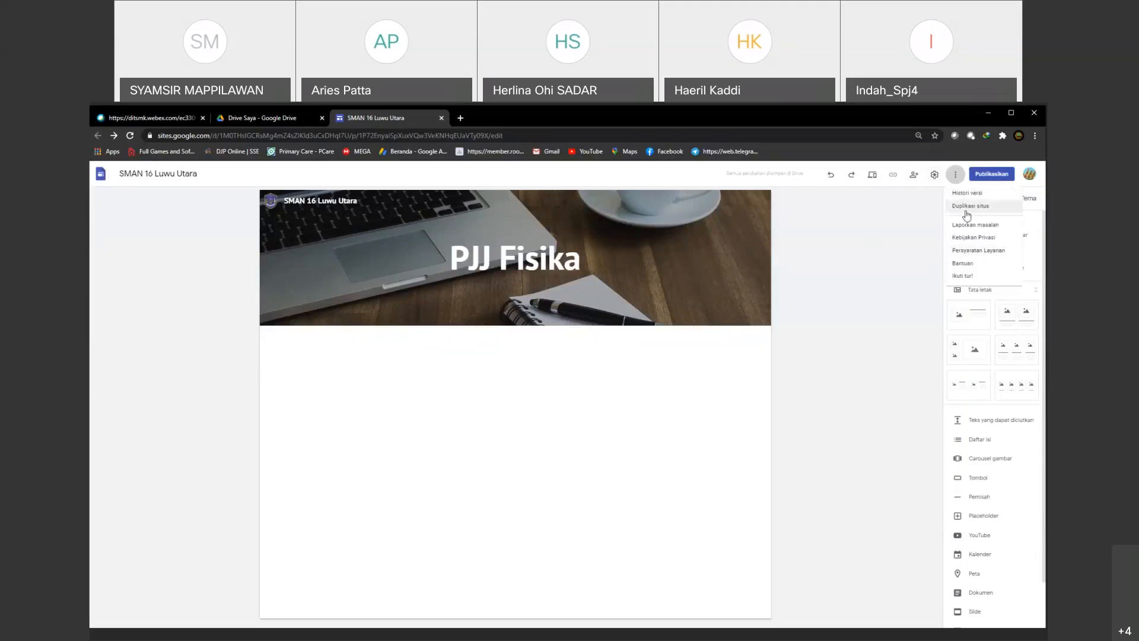
pyautogui.click(955, 175)
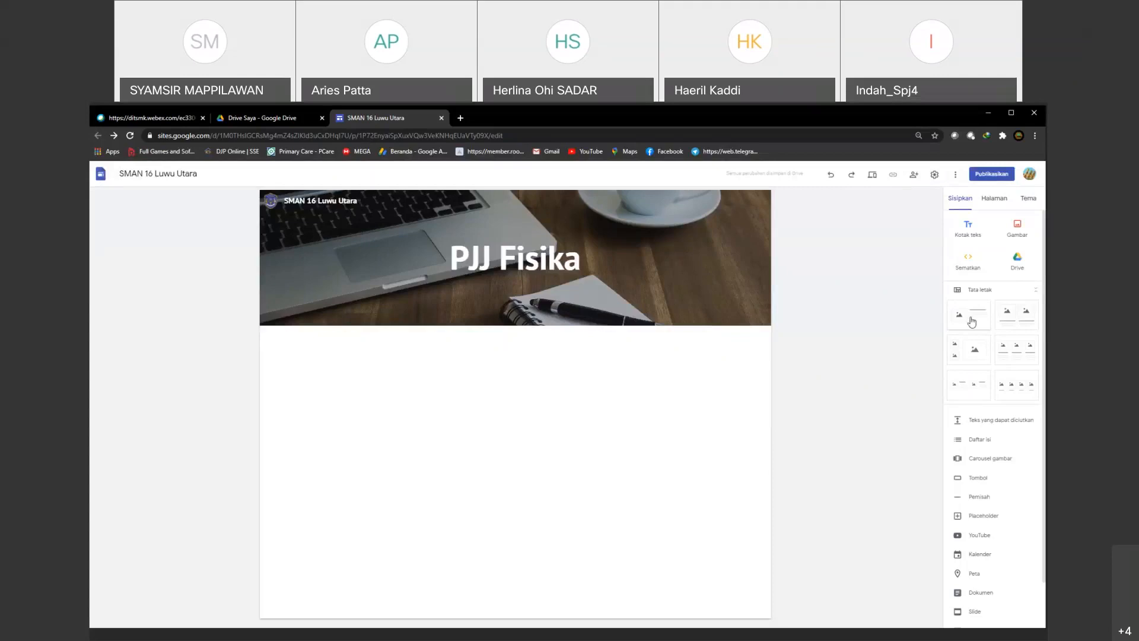
# Step: Insert the layout with one image beside text below the header and enter "Guru Mata Pelajaran" as its heading
pyautogui.moveTo(972, 322); pyautogui.dragTo(463, 368)
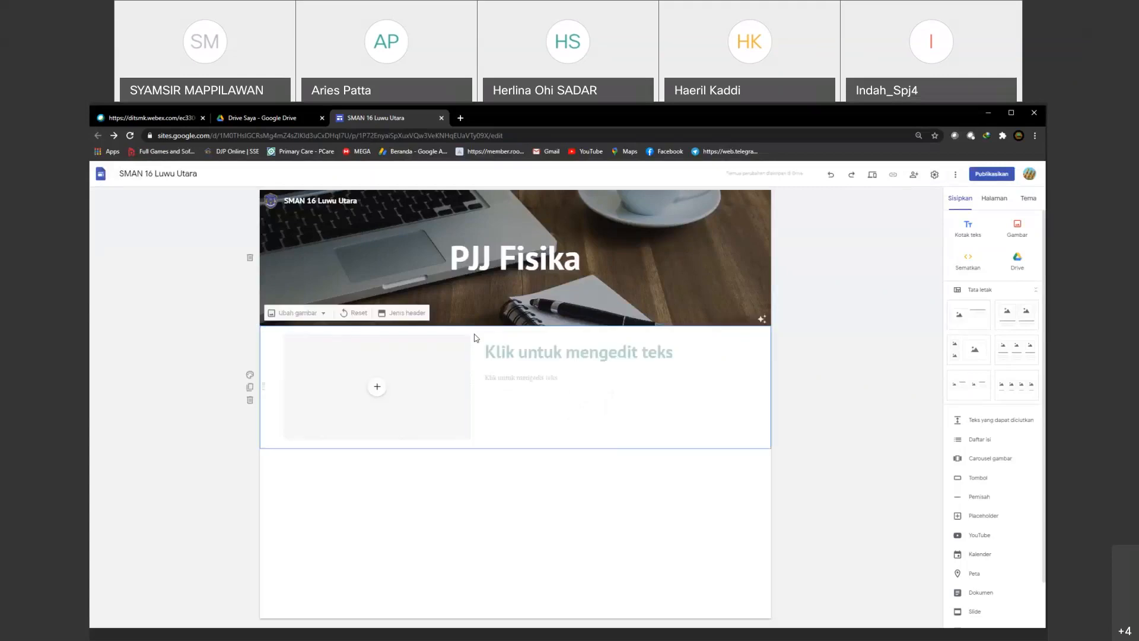
pyautogui.click(552, 353)
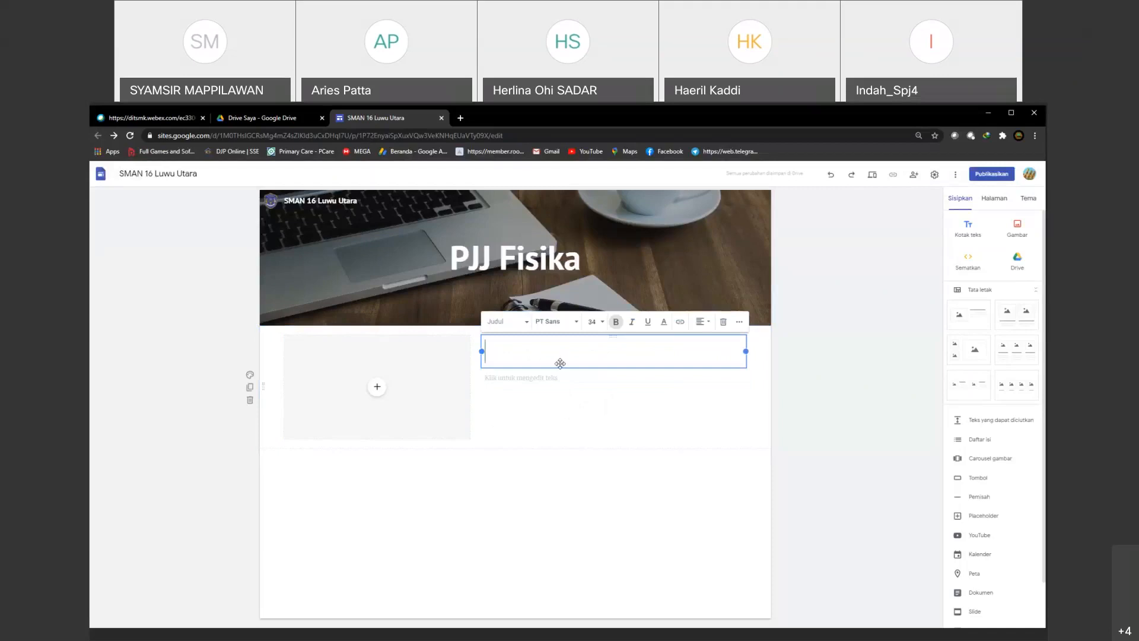
pyautogui.write('Guru Mata Pelajaran')
# Step: Fill the text under the heading with aligned "Nama" and "Alamat" lines giving the teacher's full name and address
pyautogui.click(499, 380)
pyautogui.write('Nama')
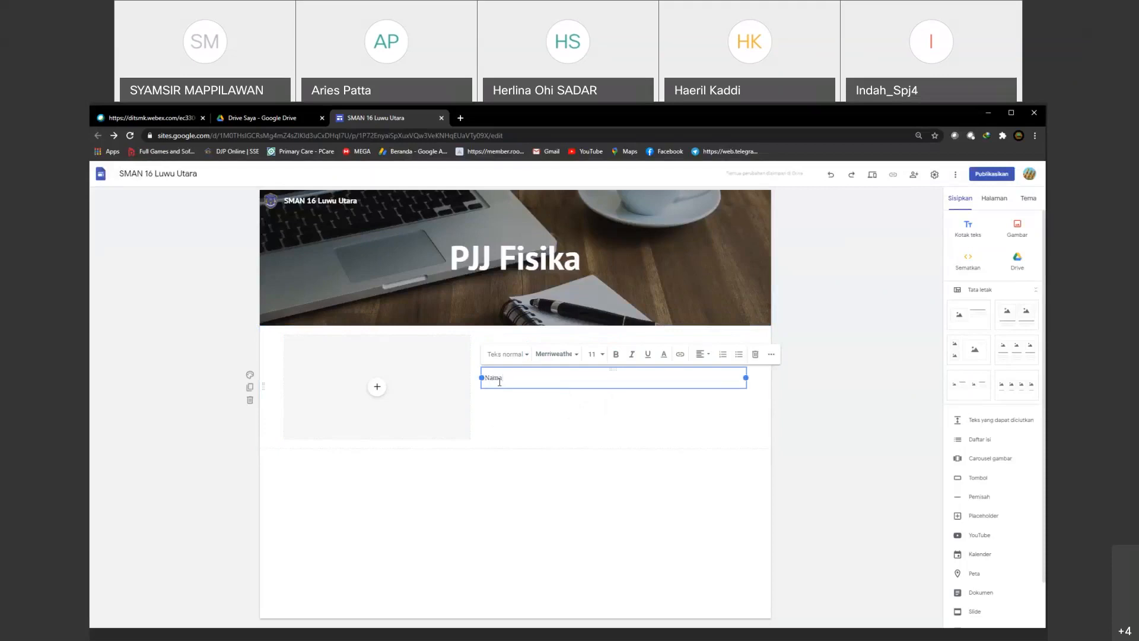
pyautogui.press('Tab')
pyautogui.press('Right')
pyautogui.press('Return')
pyautogui.write('Al')
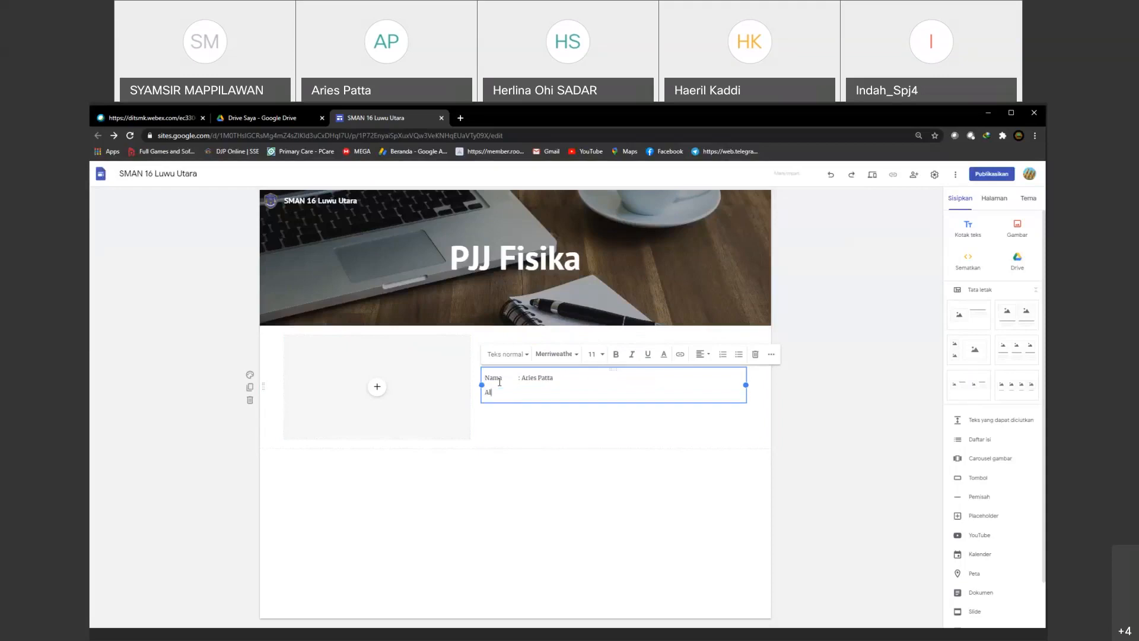
pyautogui.write('amat\t: Luwu Utara')
pyautogui.click(553, 438)
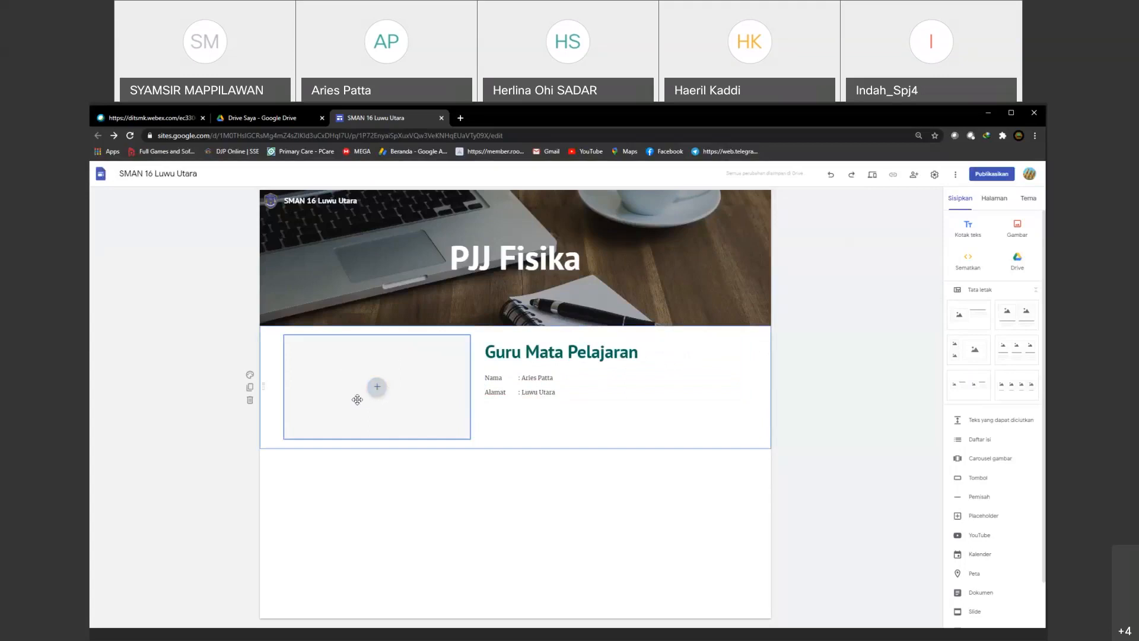
# Step: Upload WhatsApp_Image_2021-01-30_at_17.54.21-removebg-preview from the Downloads folder into the layout's image placeholder
pyautogui.click(377, 389)
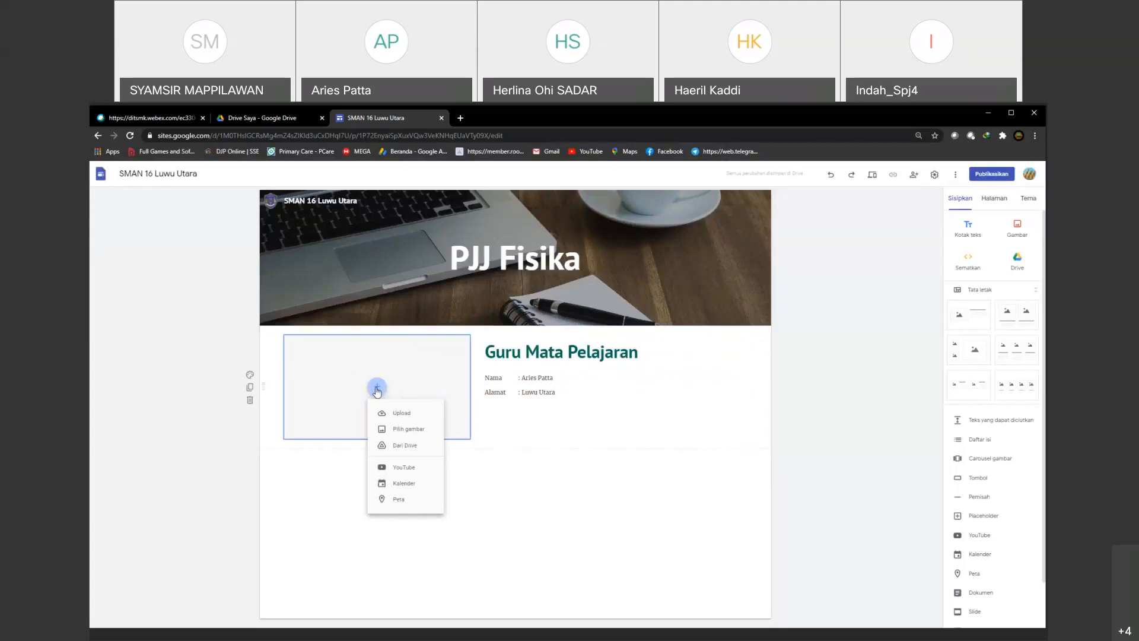
pyautogui.click(397, 414)
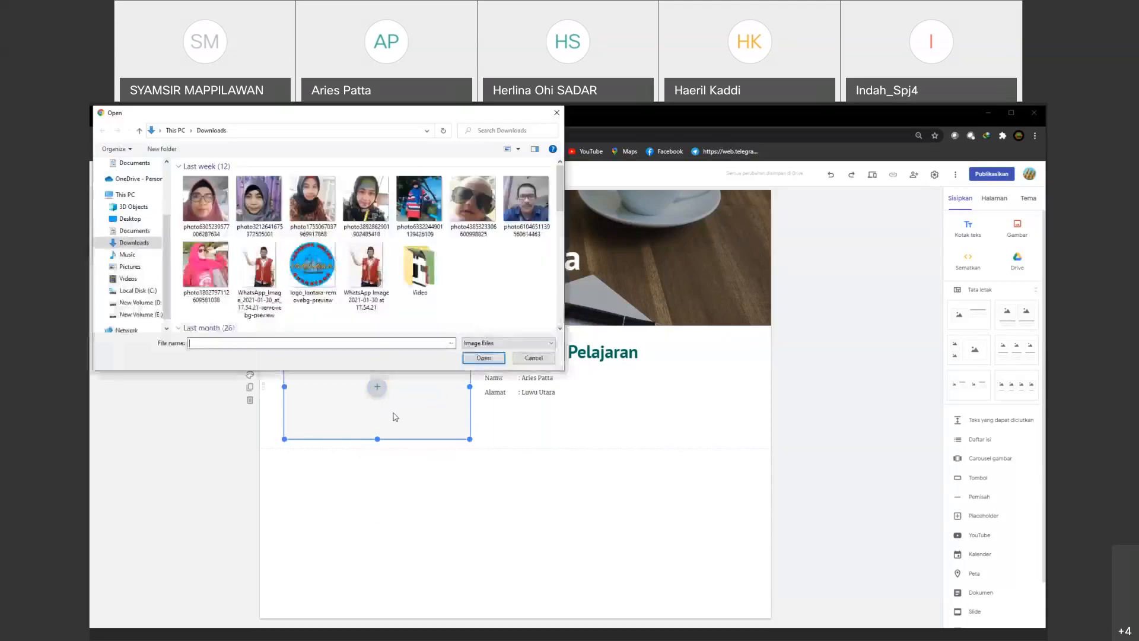
pyautogui.click(278, 289)
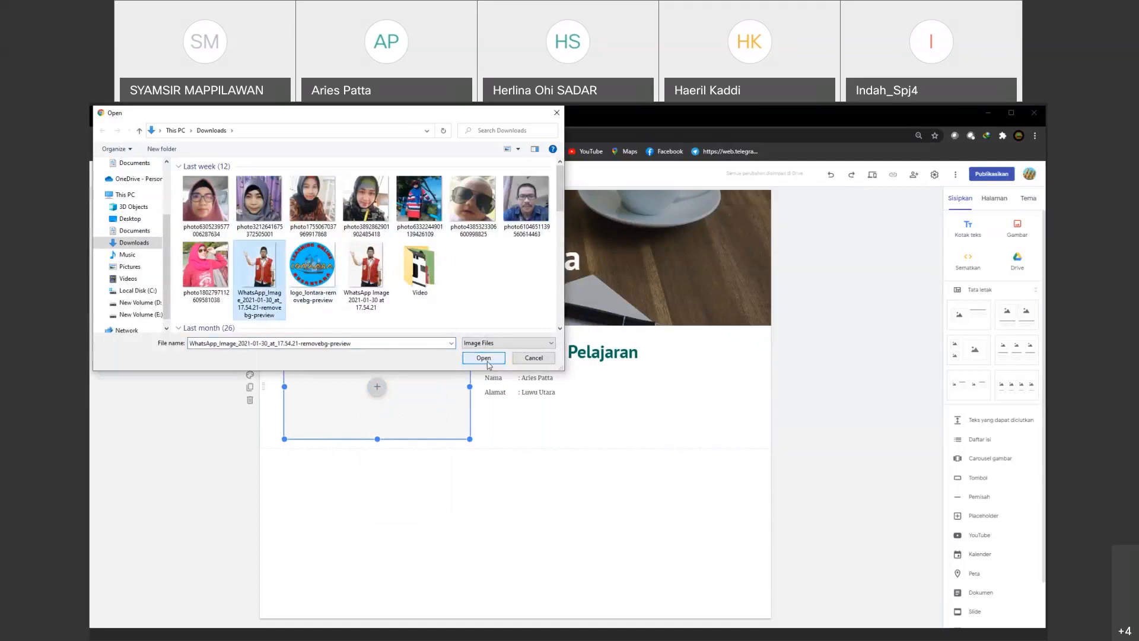
pyautogui.click(484, 358)
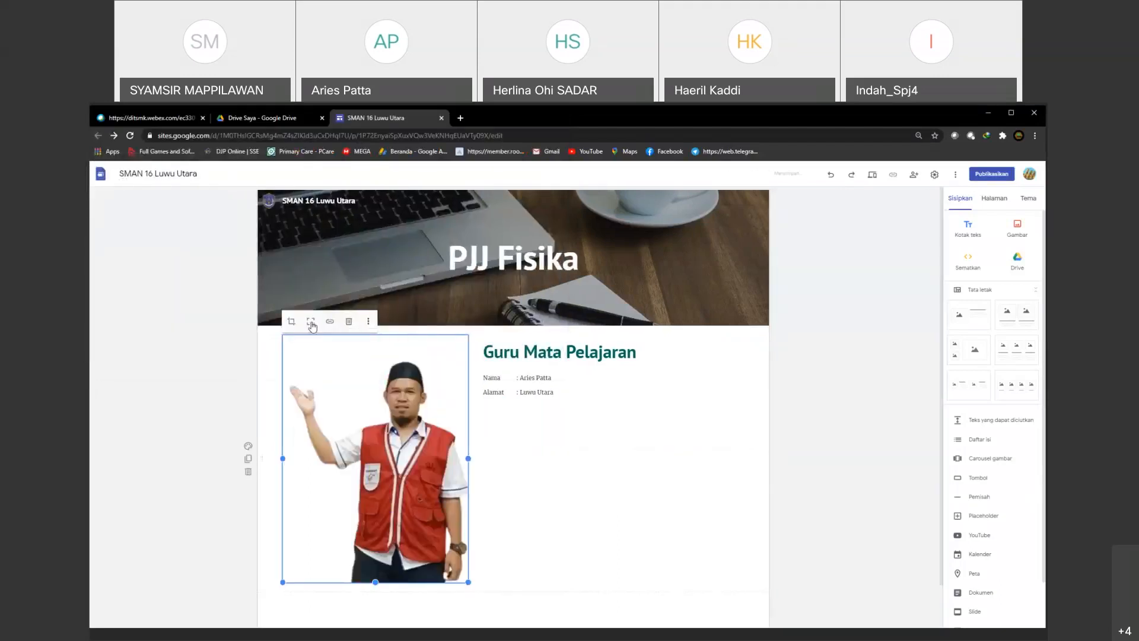
pyautogui.click(290, 321)
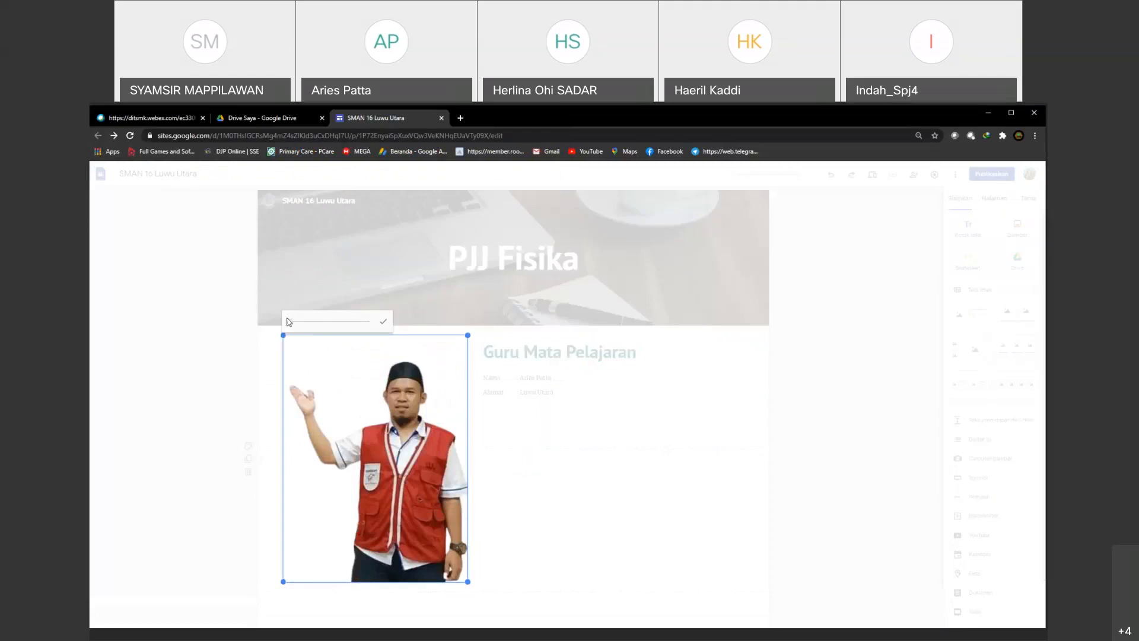
pyautogui.click(500, 408)
pyautogui.click(380, 418)
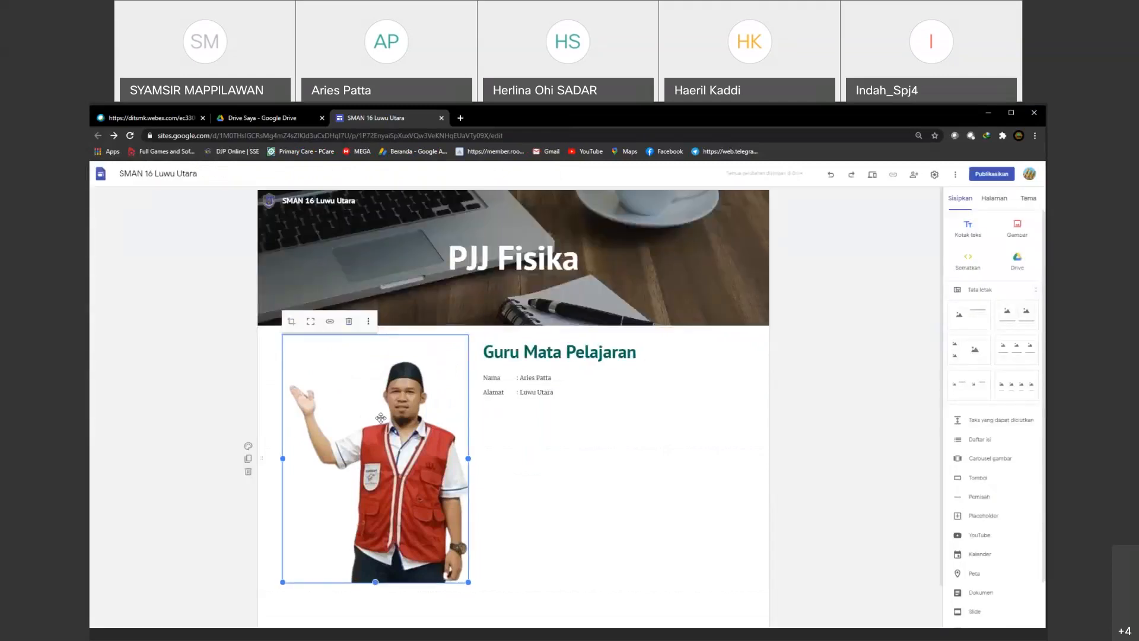
# Step: Shrink the teacher photo and move it next to the "Guru Mata Pelajaran" text
pyautogui.click(292, 321)
pyautogui.click(485, 404)
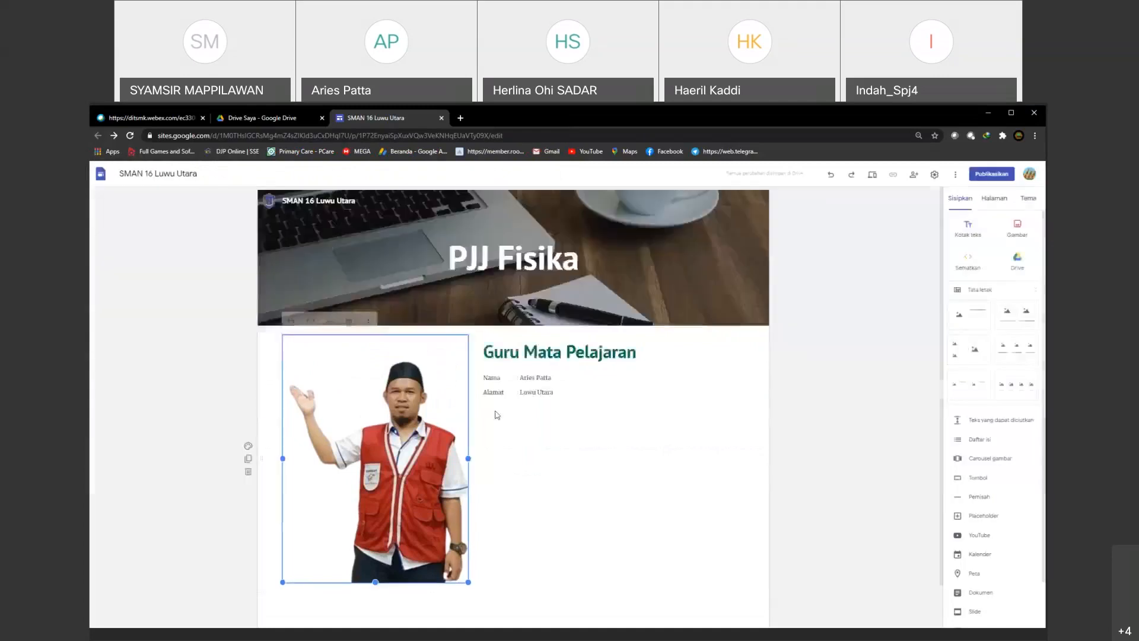
pyautogui.scroll(-1, 486, 409)
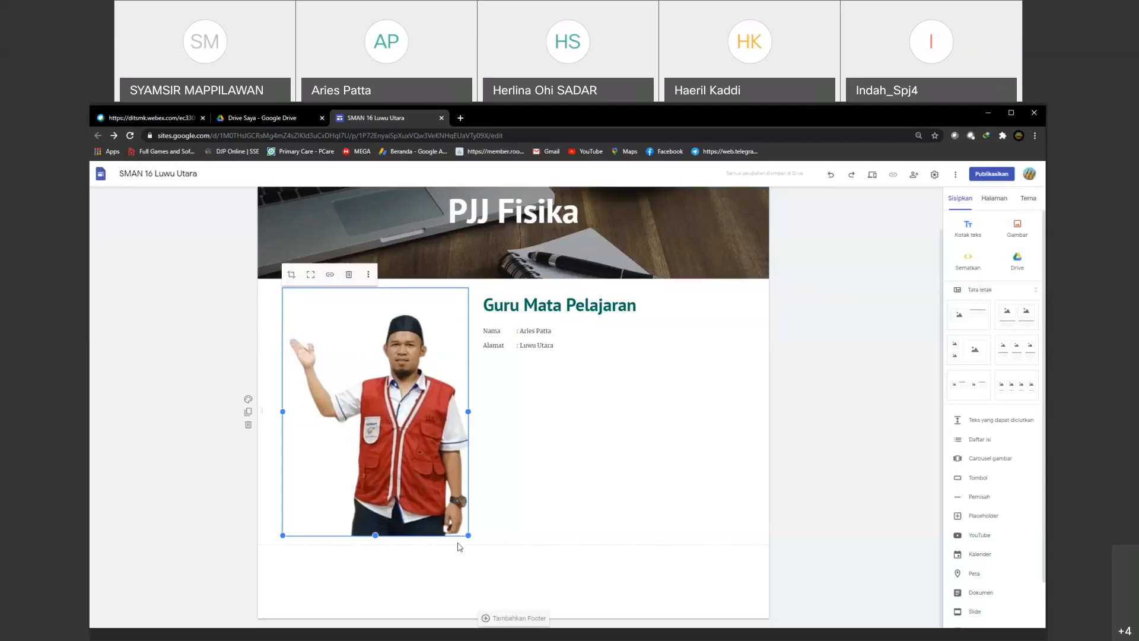
pyautogui.moveTo(468, 535); pyautogui.dragTo(389, 405)
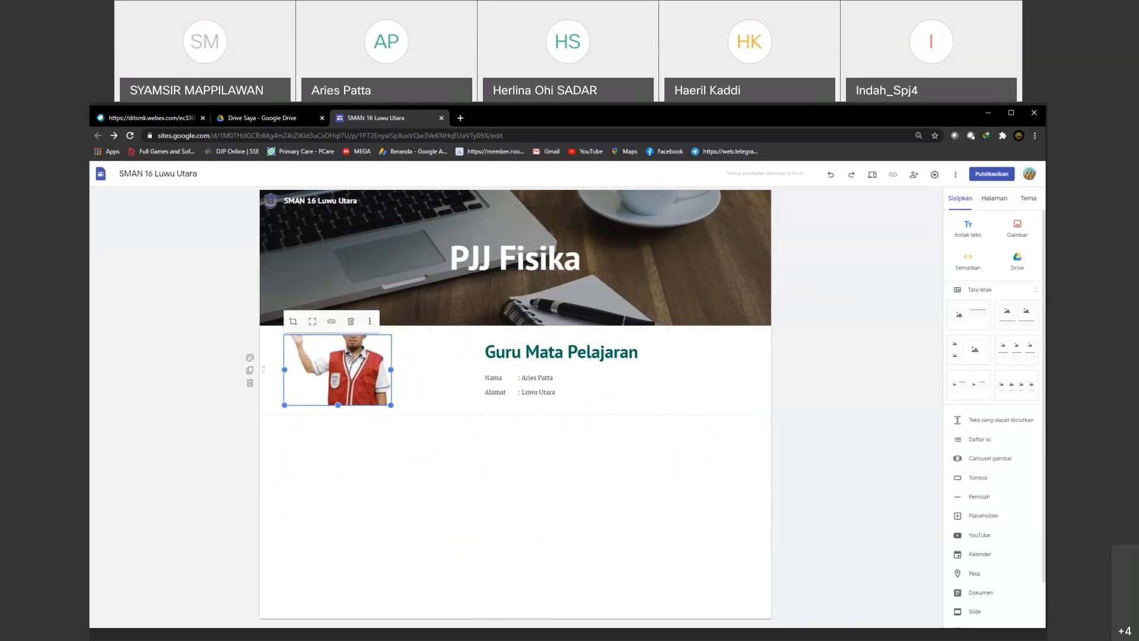
pyautogui.moveTo(344, 358); pyautogui.dragTo(436, 362)
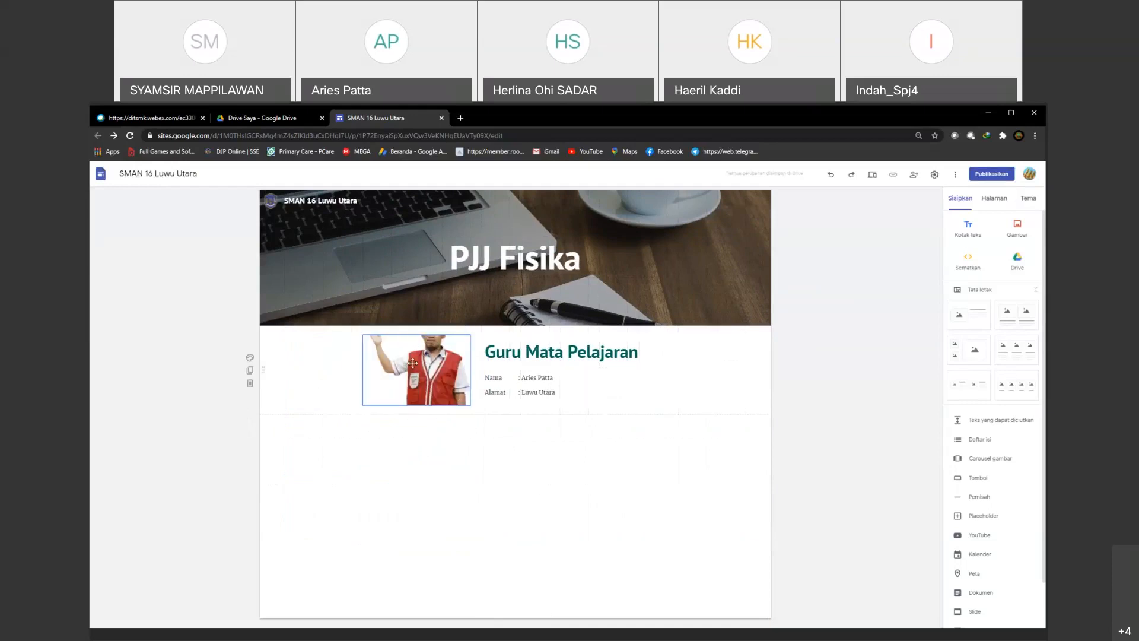
pyautogui.click(412, 362)
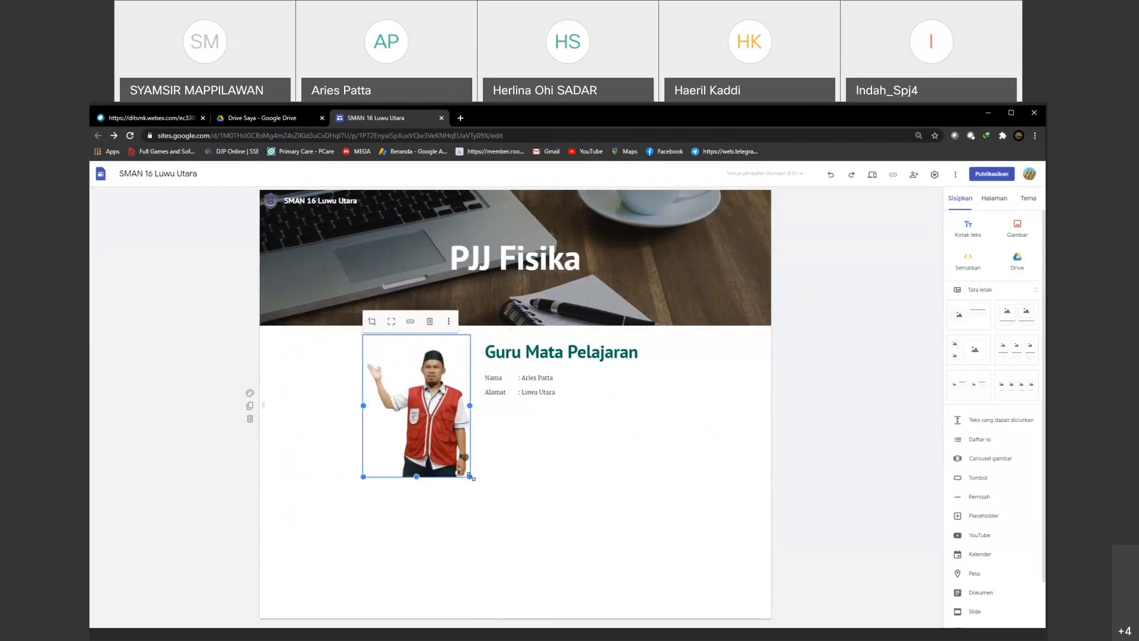
# Step: Scale the full-figure teacher photo to about the height of the profile text and place it directly beside the text
pyautogui.moveTo(470, 477); pyautogui.dragTo(392, 366)
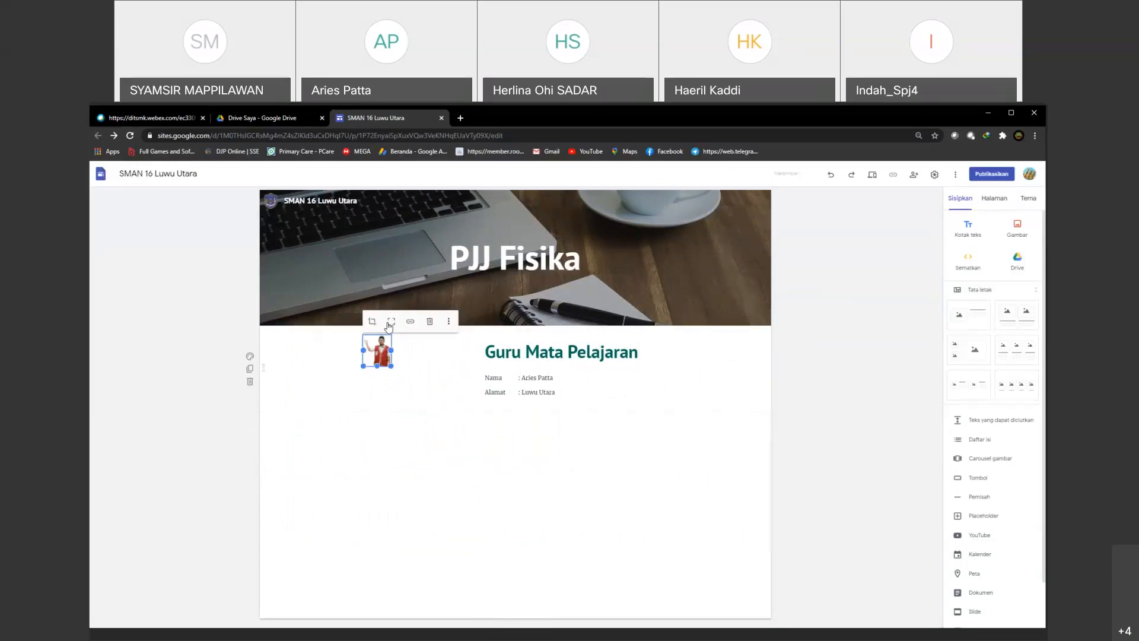
pyautogui.moveTo(391, 366); pyautogui.dragTo(413, 415)
pyautogui.click(612, 464)
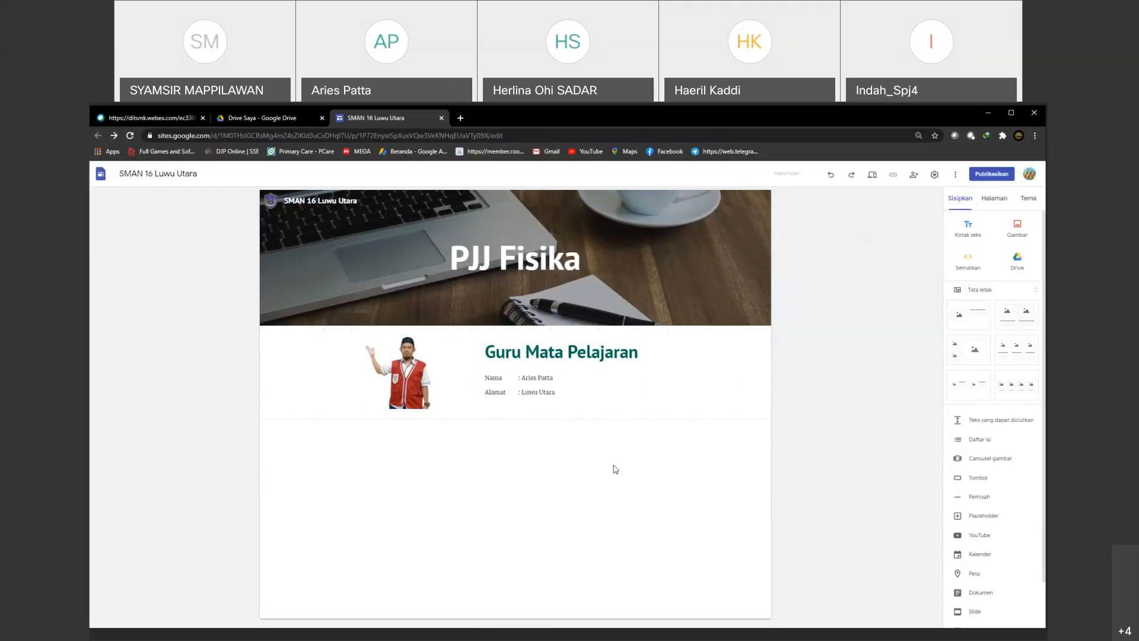
pyautogui.moveTo(407, 362); pyautogui.dragTo(435, 354)
pyautogui.click(508, 455)
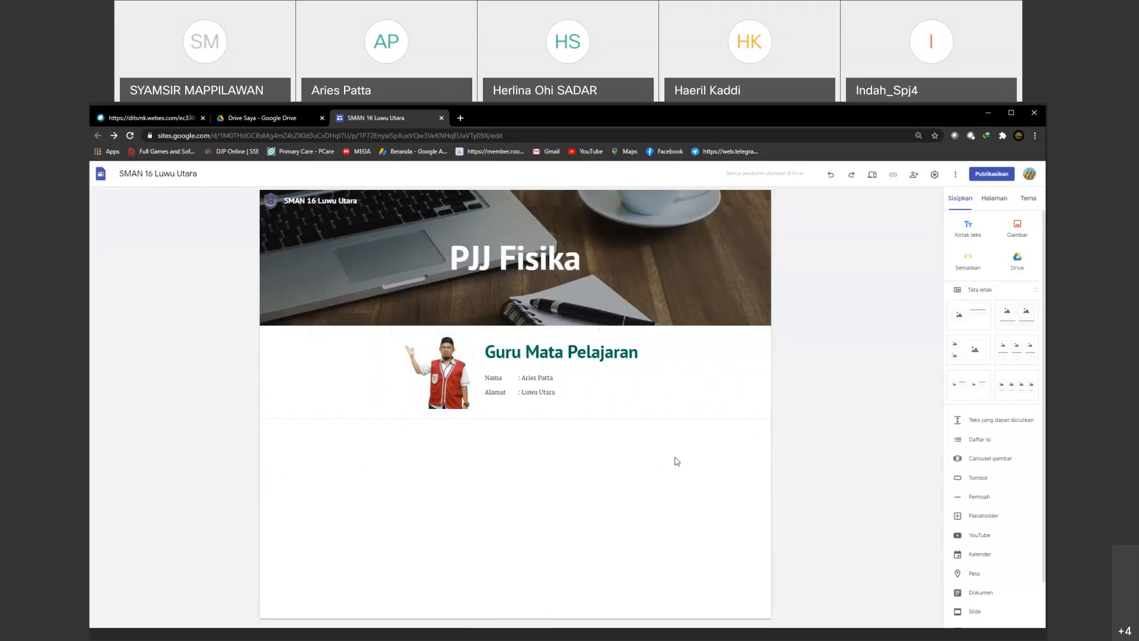
# Step: Start inserting a map, search it for "luwu utara" and pick the Luwuk Utara, Kabupaten Banggai suggestion
pyautogui.scroll(-1, 972, 446)
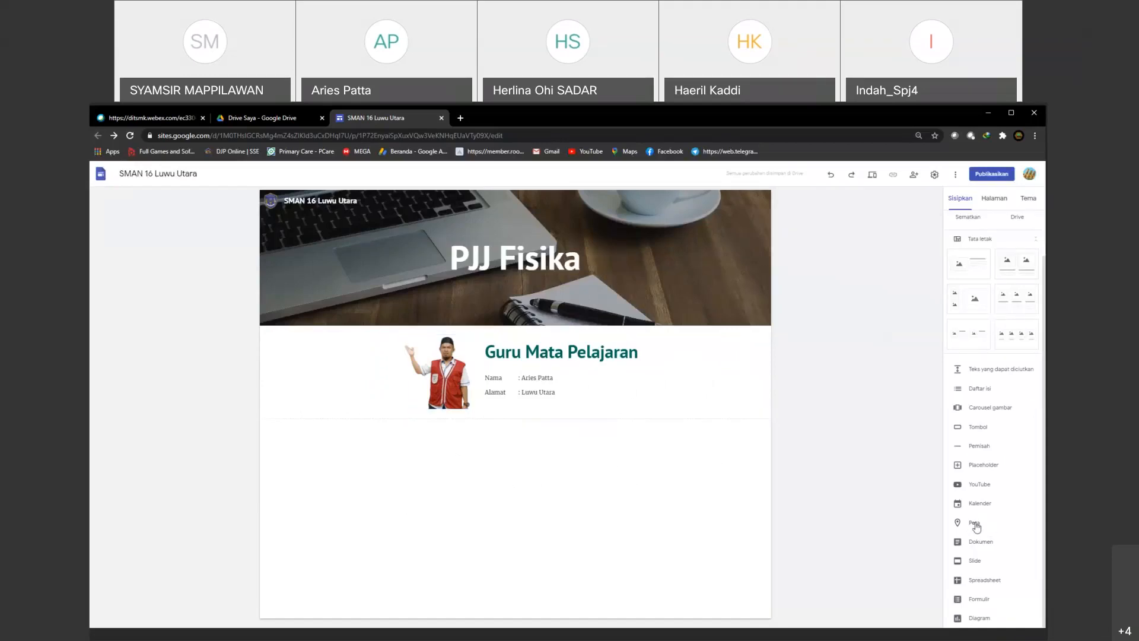
pyautogui.click(976, 525)
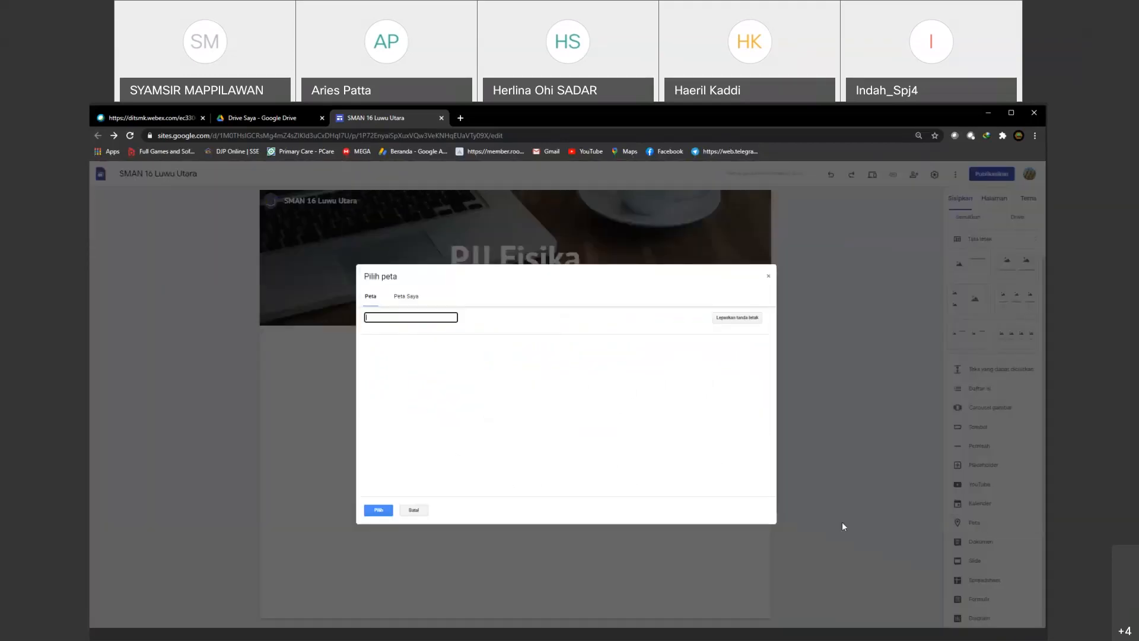
pyautogui.click(390, 317)
pyautogui.write('luwu utara')
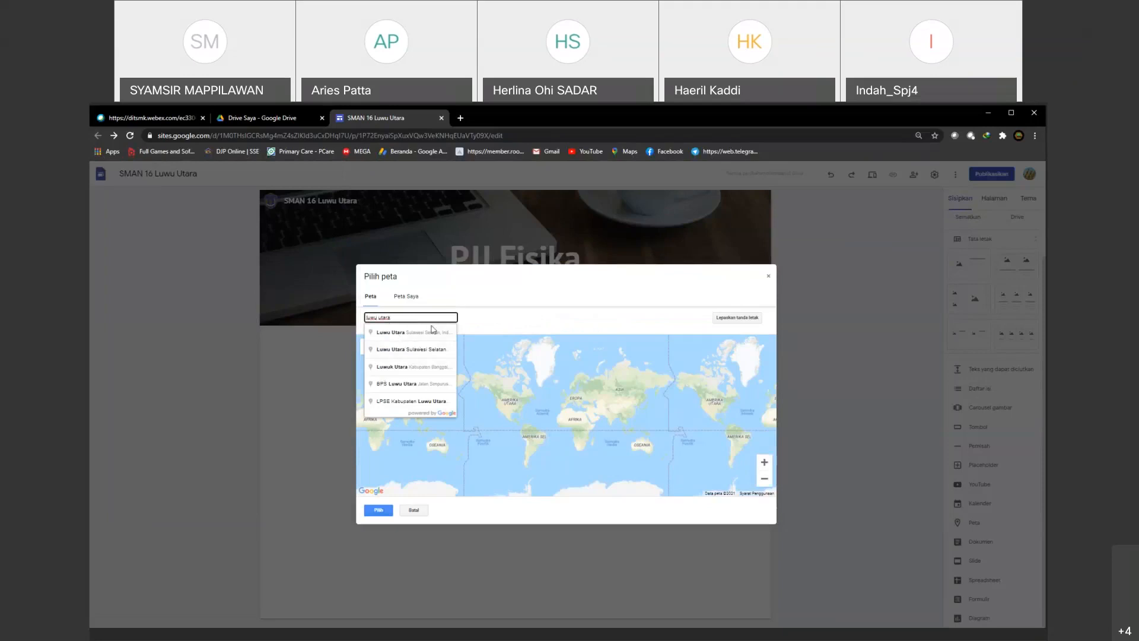
pyautogui.click(389, 367)
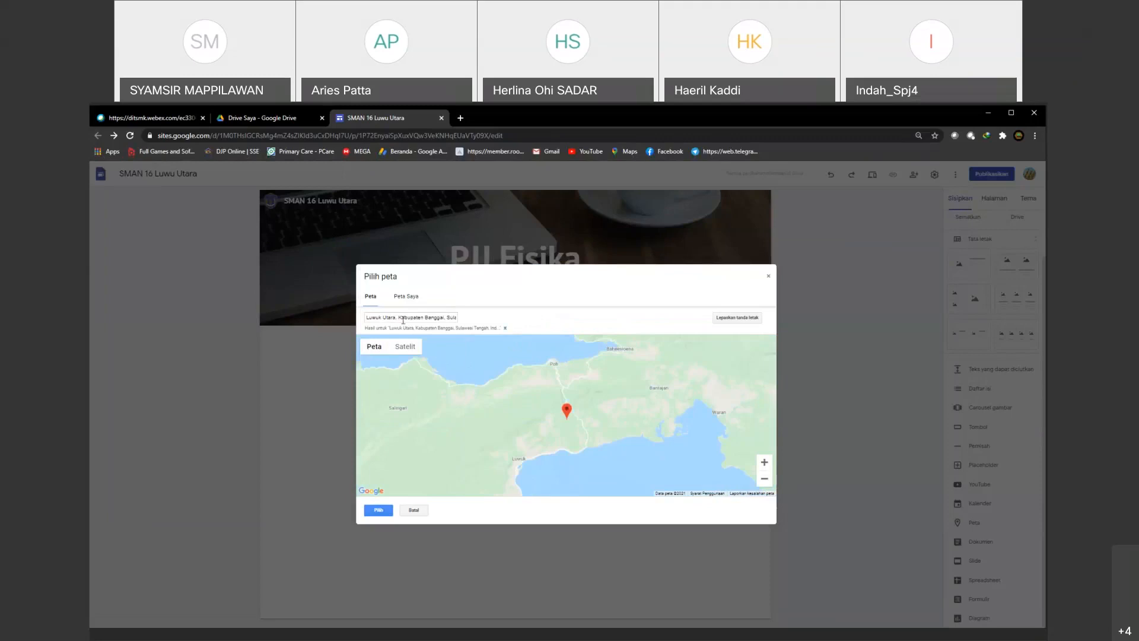
# Step: Change the map search to "Luwuk Utara, sulawesi selatan" and pick the Sulawesi, Sulawesi Selatan, Indonesia suggestion
pyautogui.moveTo(400, 319); pyautogui.dragTo(445, 319)
pyautogui.press('BackSpace')
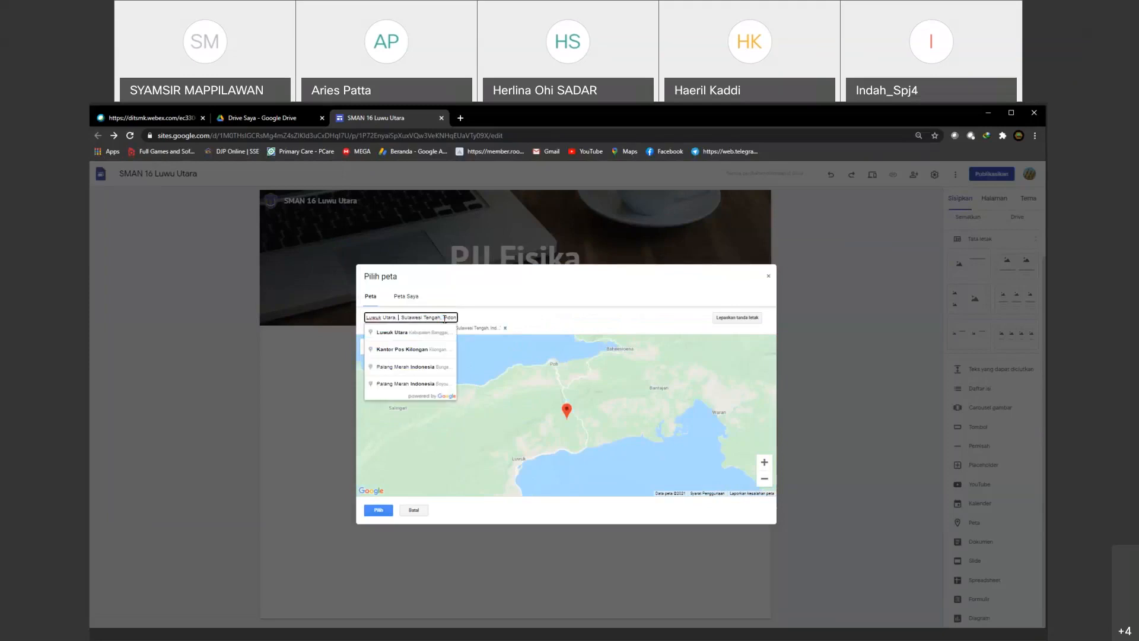
pyautogui.press('Delete')
pyautogui.press('Delete')
pyautogui.press('Delete')
pyautogui.press('Delete')
pyautogui.press('Delete')
pyautogui.press('Delete')
pyautogui.press('Delete')
pyautogui.press('Delete')
pyautogui.press('Delete')
pyautogui.press('Delete')
pyautogui.press('Delete')
pyautogui.press('Delete')
pyautogui.press('Delete')
pyautogui.press('Delete')
pyautogui.press('Delete')
pyautogui.press('Delete')
pyautogui.press('Delete')
pyautogui.press('Delete')
pyautogui.press('Delete')
pyautogui.press('Delete')
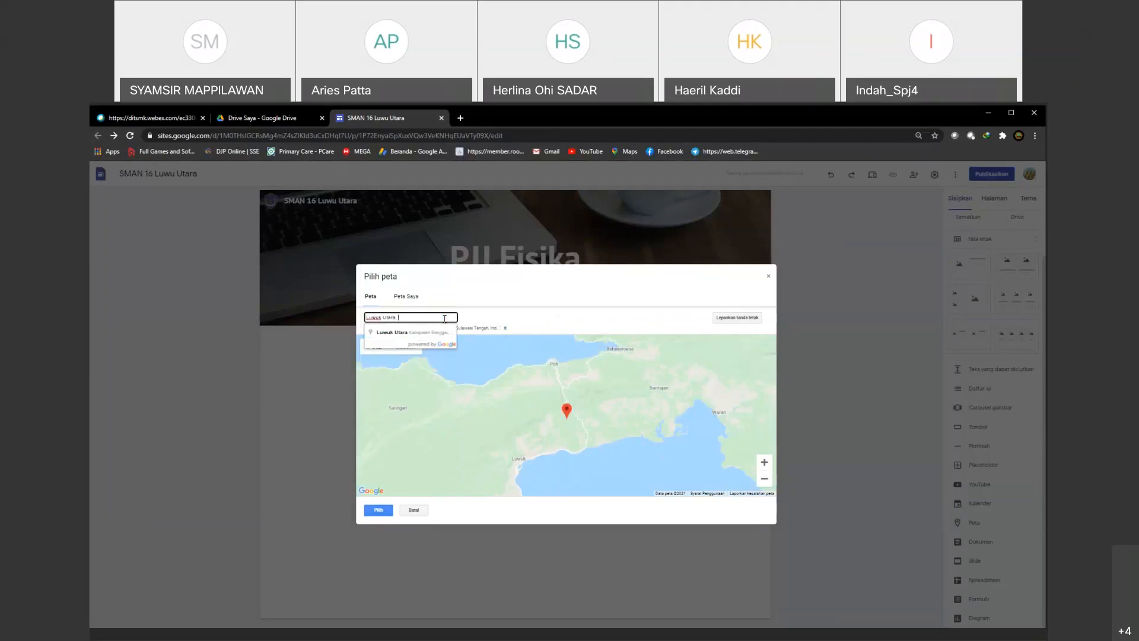
pyautogui.write('s')
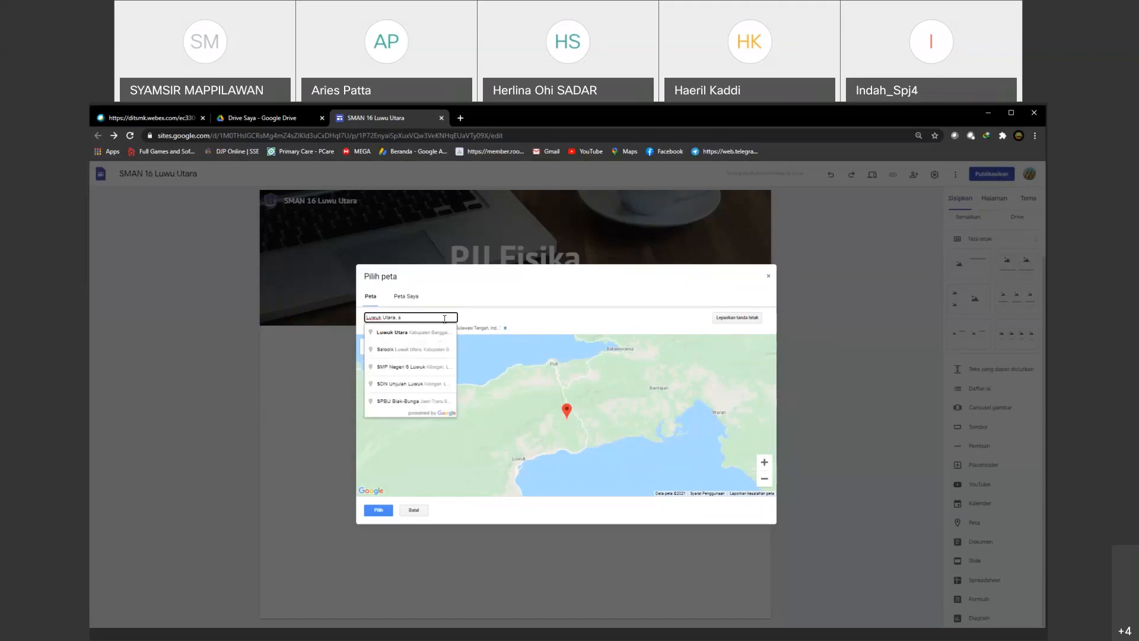
pyautogui.write('ulawes')
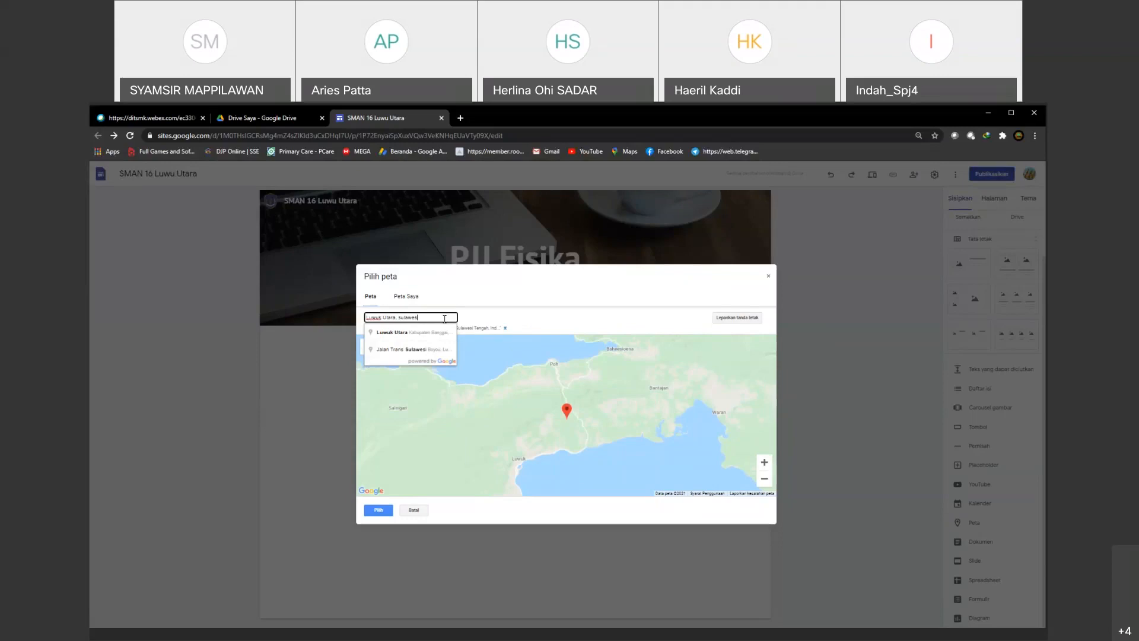
pyautogui.write('i selatan')
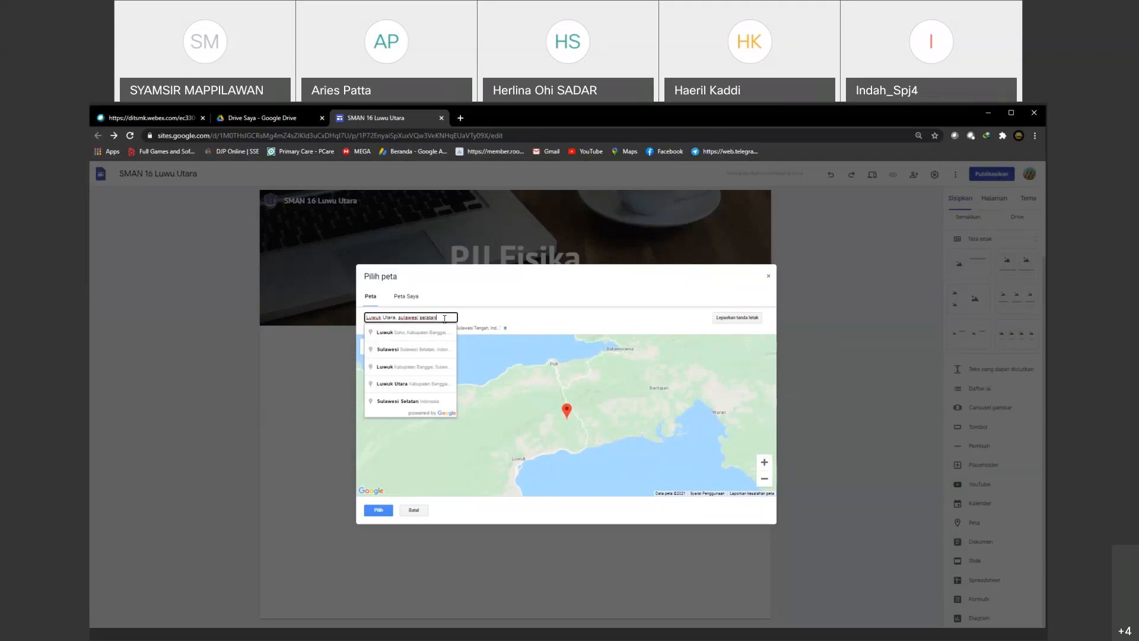
pyautogui.click(415, 354)
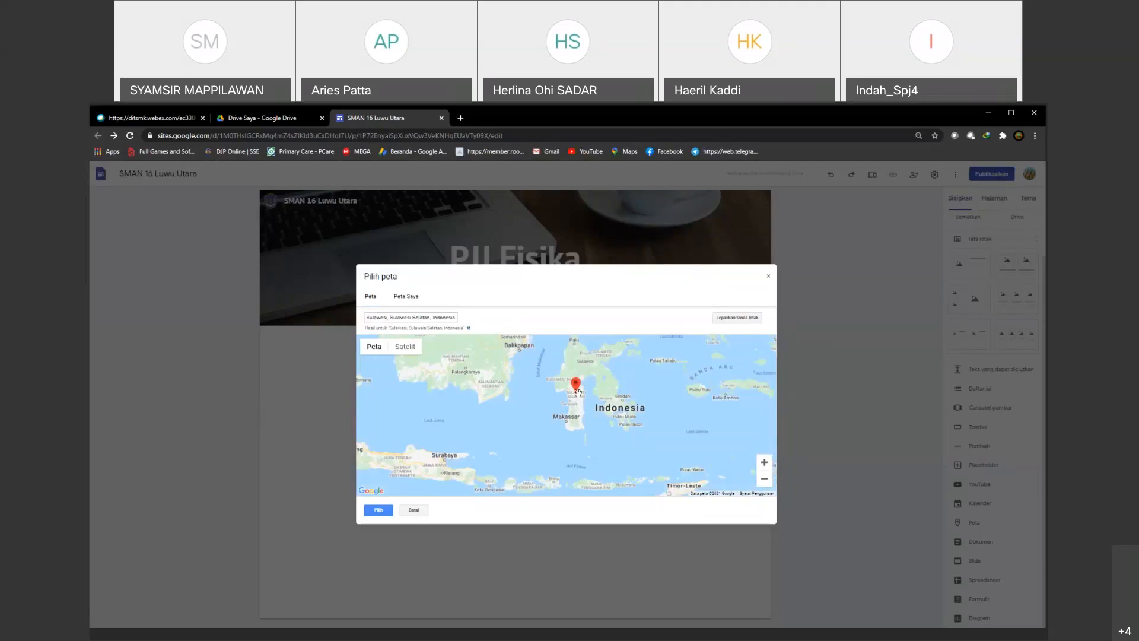
# Step: Zoom the map in around the Sulawesi Selatan marker and insert it on the page
pyautogui.scroll(1, 576, 392)
pyautogui.scroll(1, 577, 392)
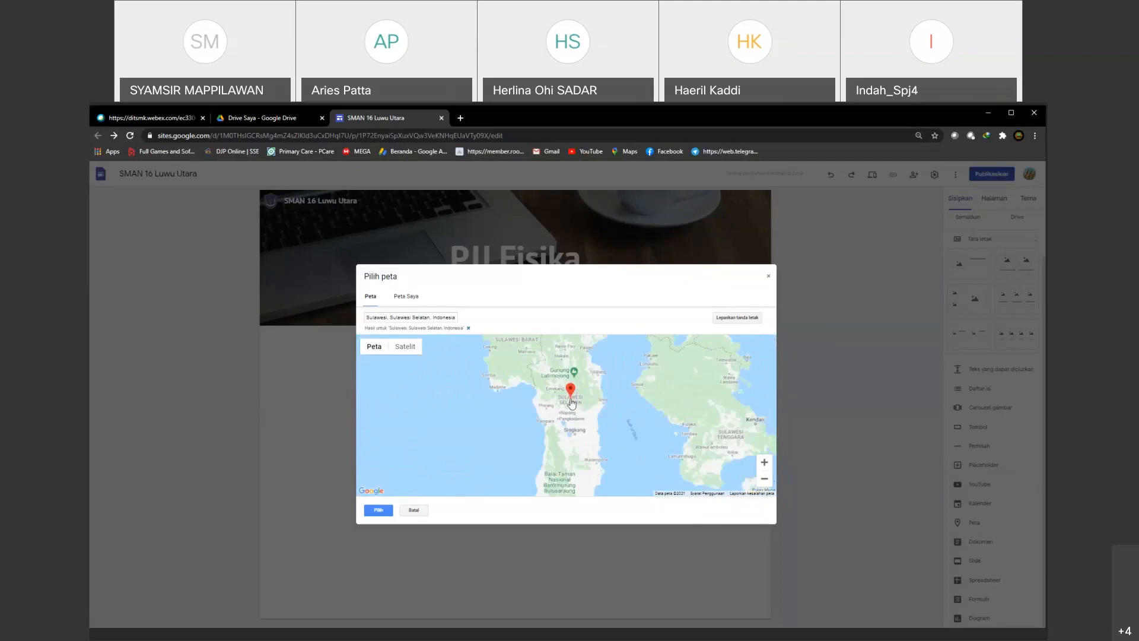
pyautogui.click(766, 463)
pyautogui.click(767, 463)
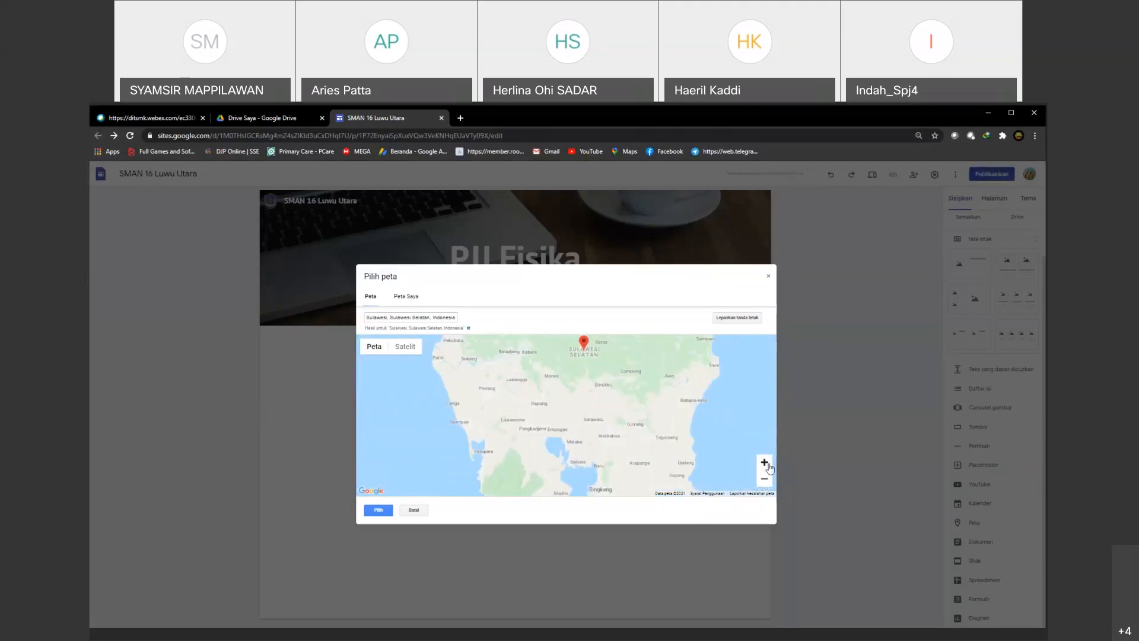
pyautogui.click(767, 463)
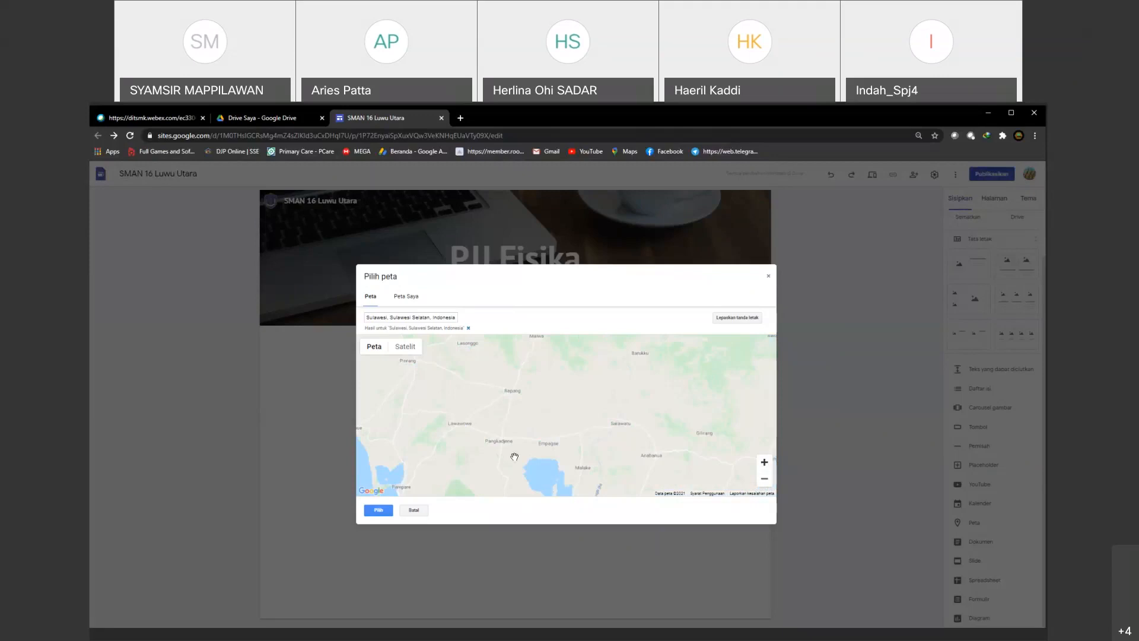
pyautogui.moveTo(514, 457); pyautogui.dragTo(504, 489)
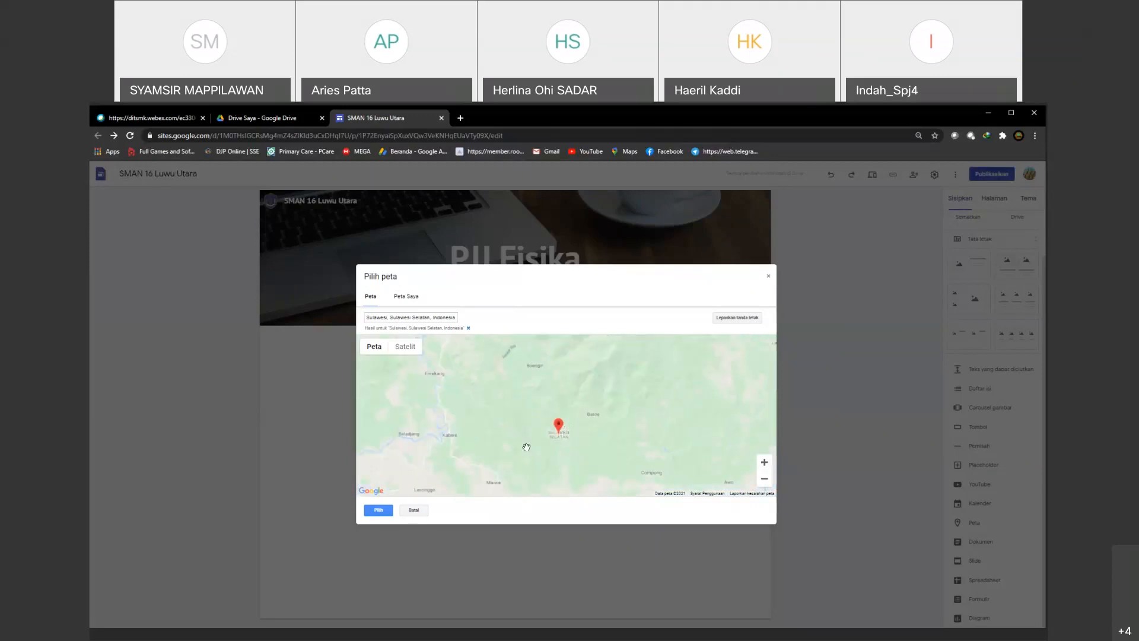
pyautogui.click(378, 510)
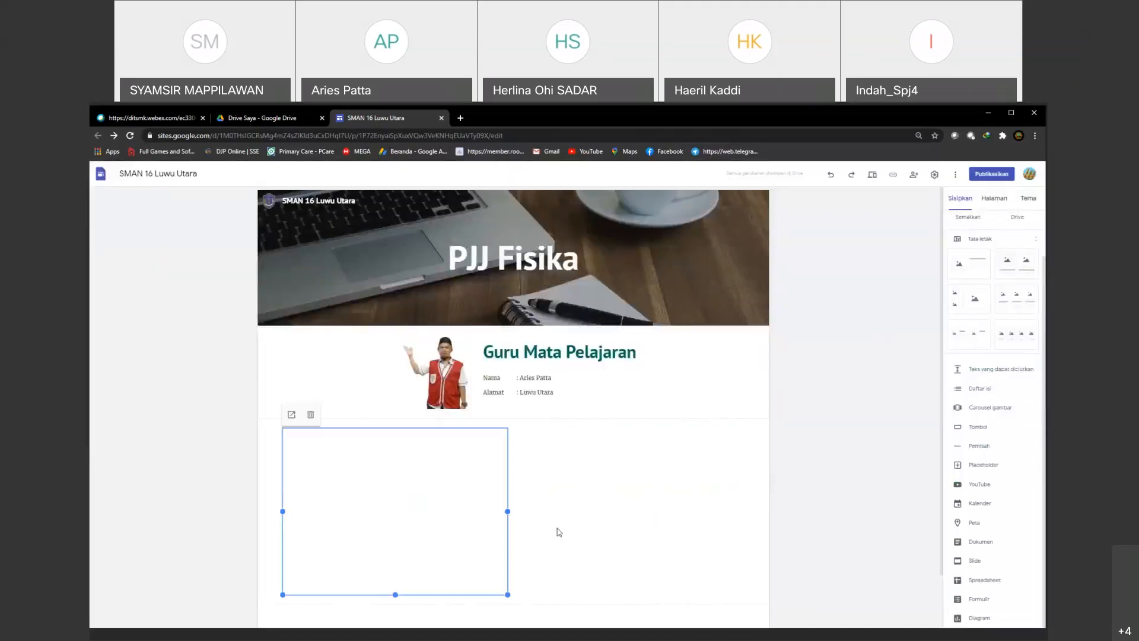
# Step: Center the Sulawesi Selatan map below the teacher profile and reduce its width and height
pyautogui.moveTo(422, 429); pyautogui.dragTo(520, 433)
pyautogui.scroll(-2, 649, 564)
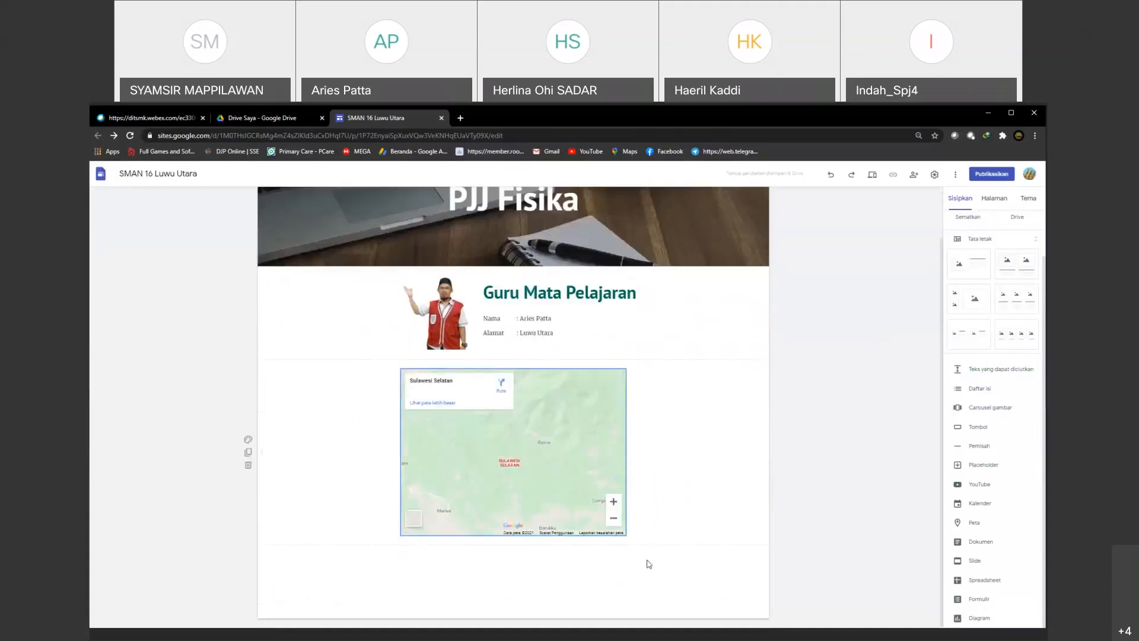
pyautogui.click(546, 475)
pyautogui.moveTo(626, 535); pyautogui.dragTo(571, 474)
pyautogui.click(477, 425)
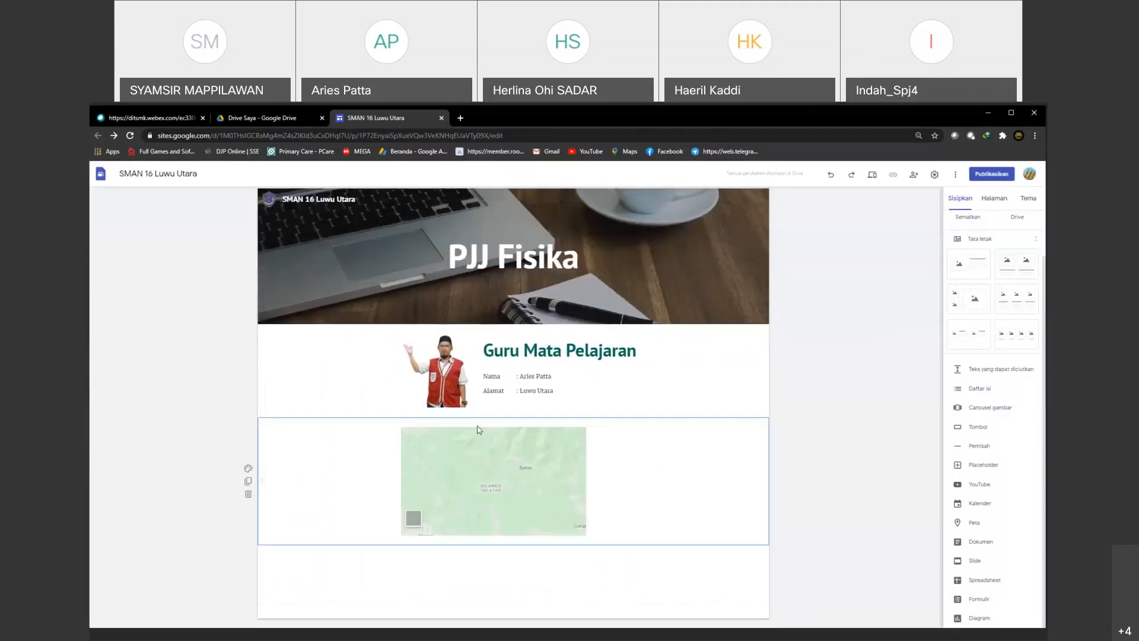
# Step: Enlarge the map so it sits centered below the teacher profile, and deselect it
pyautogui.click(482, 440)
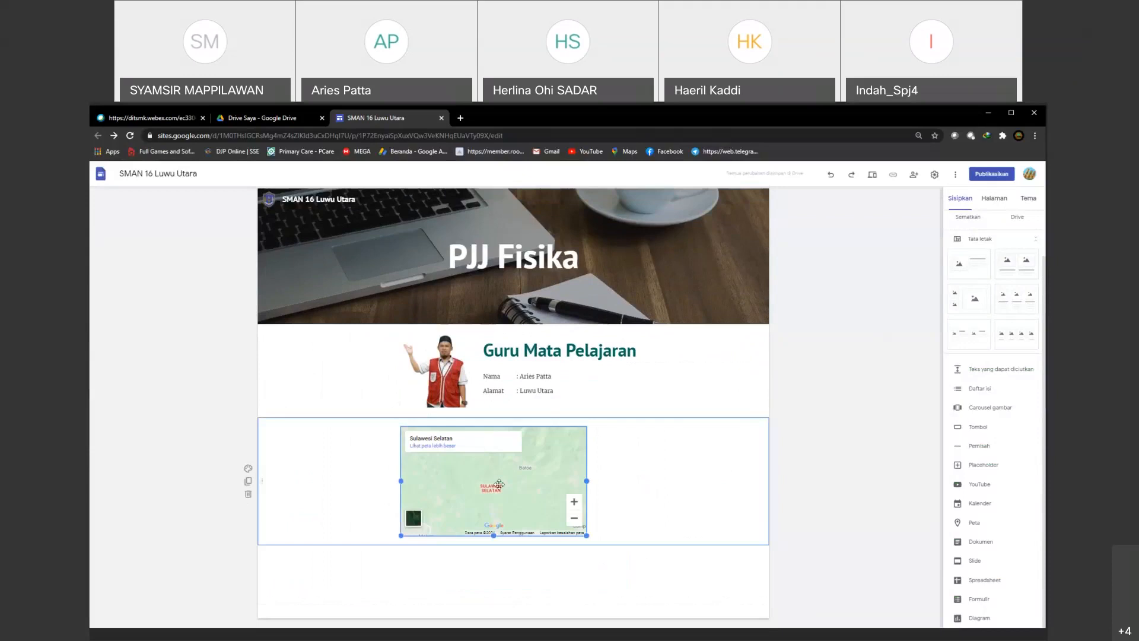
pyautogui.click(499, 484)
pyautogui.moveTo(499, 428); pyautogui.dragTo(545, 483)
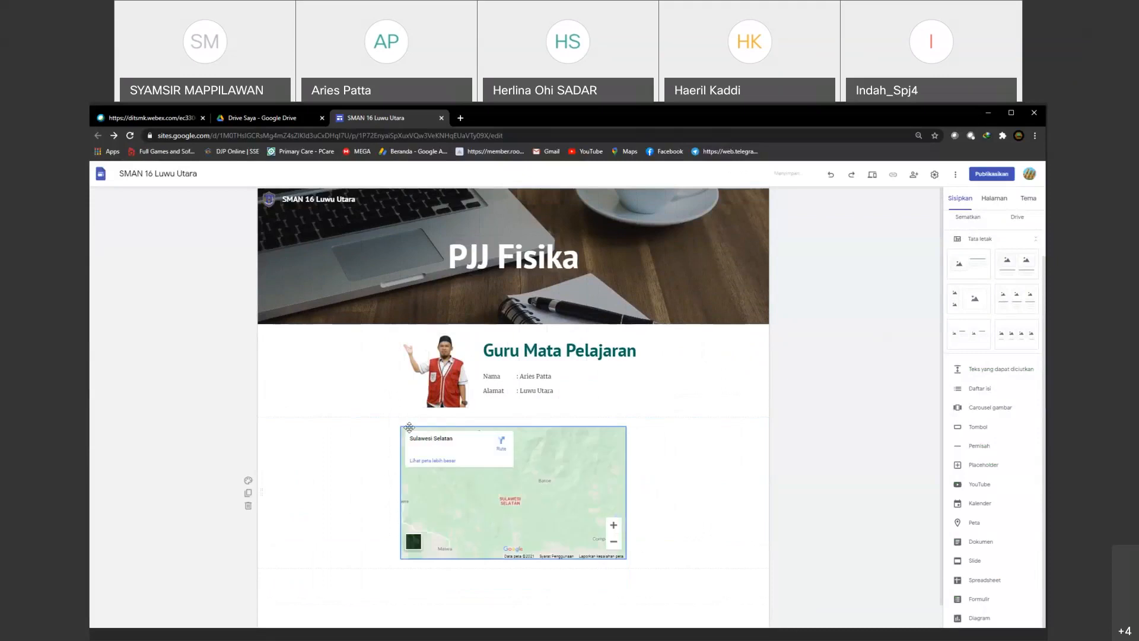
pyautogui.click(409, 480)
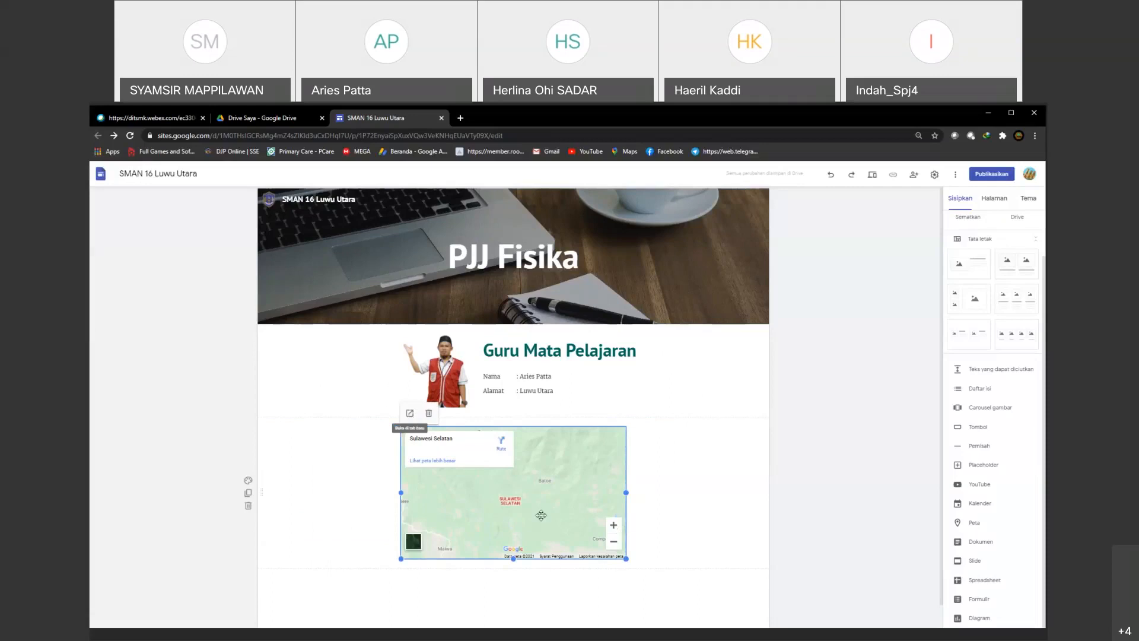
pyautogui.click(673, 556)
pyautogui.scroll(-1, 672, 556)
pyautogui.click(677, 588)
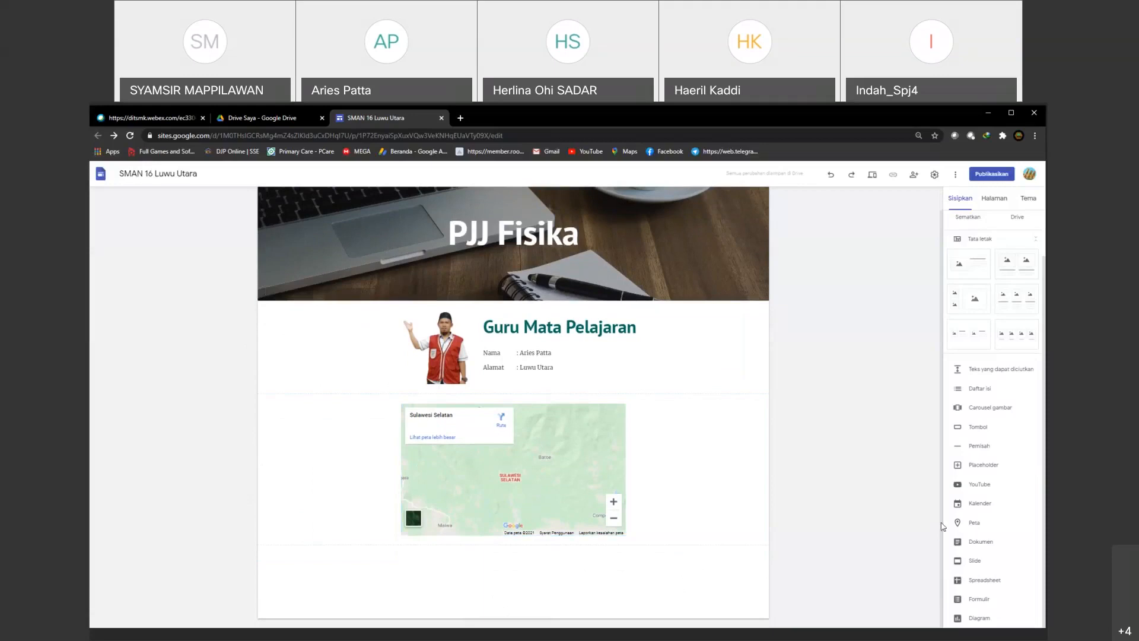
# Step: Insert the older green-themed "Formulir tanpa judul" form into the page
pyautogui.click(985, 602)
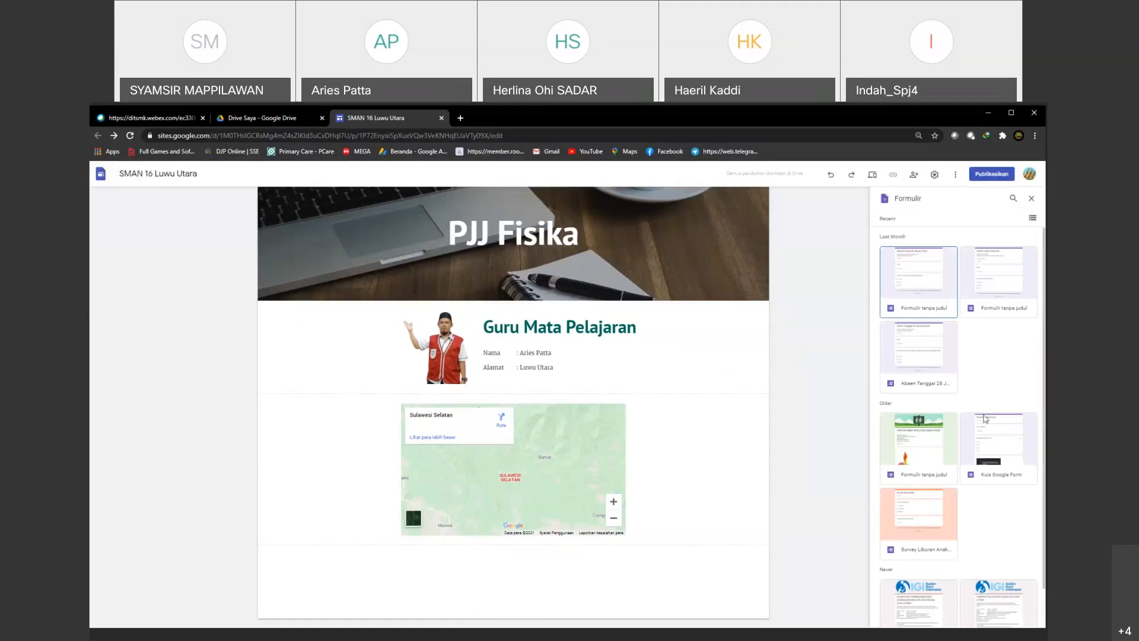
pyautogui.scroll(-1, 985, 419)
pyautogui.scroll(1, 985, 419)
pyautogui.click(907, 439)
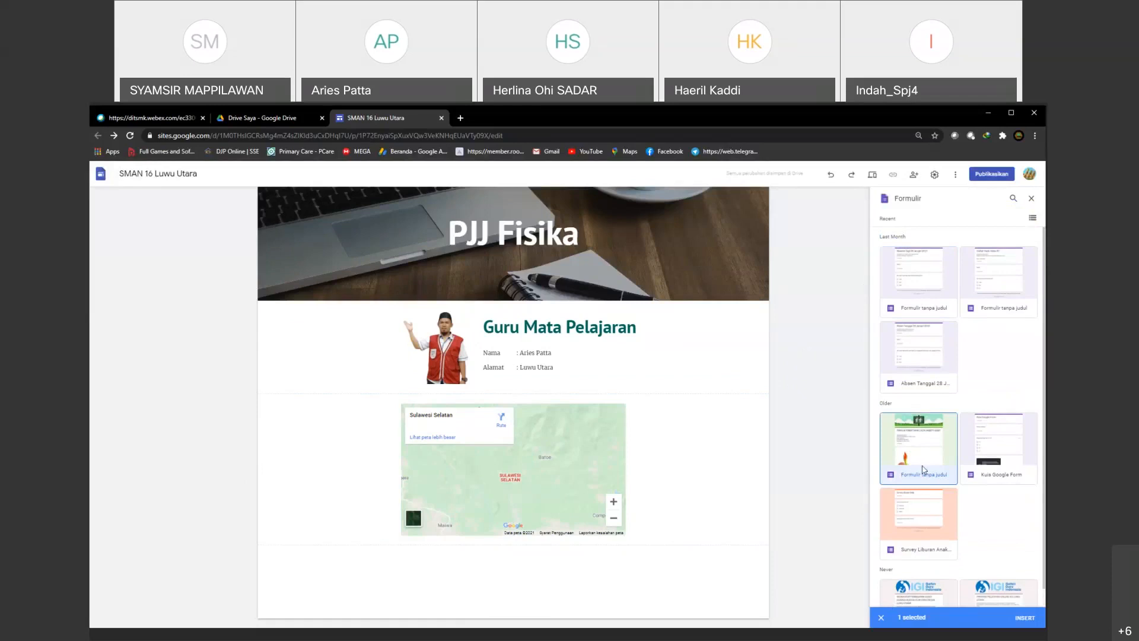
pyautogui.click(1026, 618)
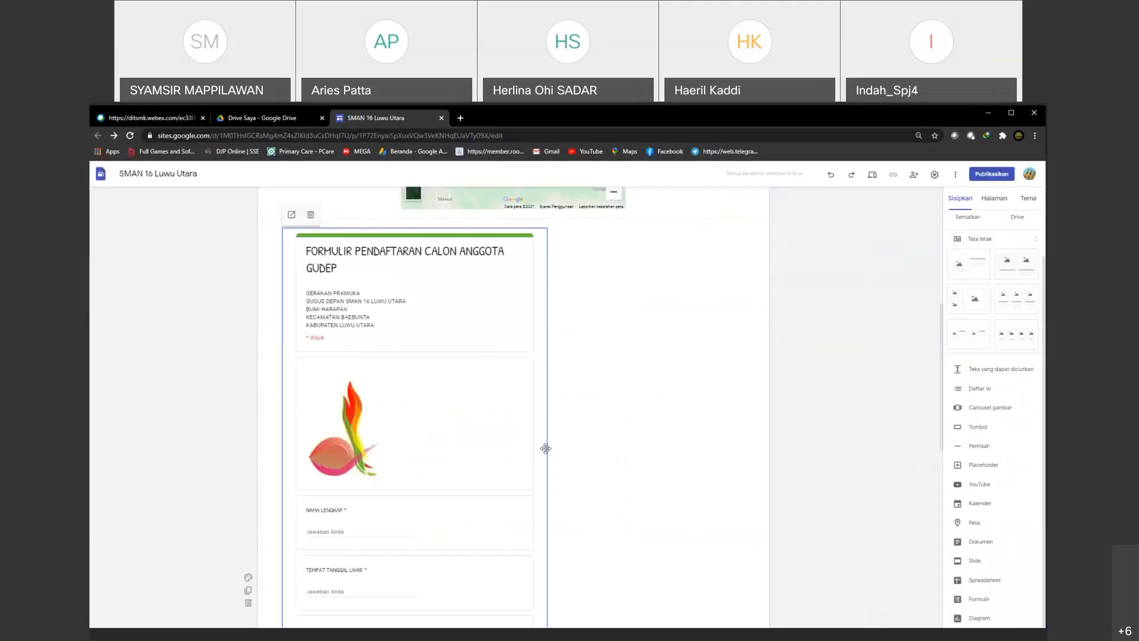
# Step: Move the registration form to the page's center directly beneath the map and check its placement
pyautogui.moveTo(431, 231); pyautogui.dragTo(616, 345)
pyautogui.scroll(11, 616, 346)
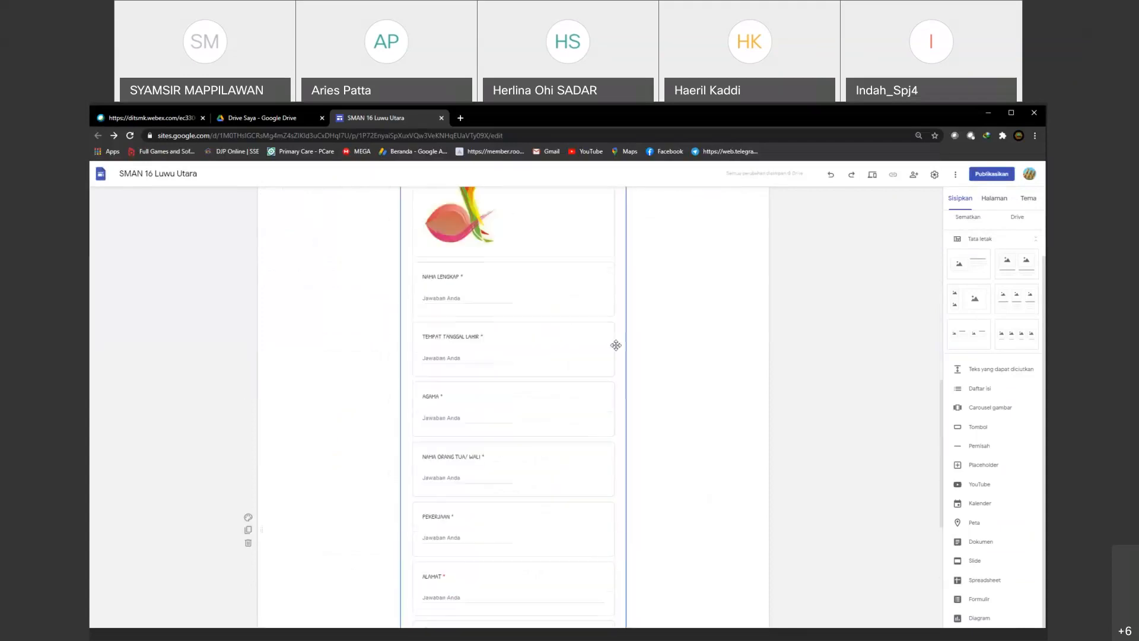
pyautogui.scroll(3, 616, 345)
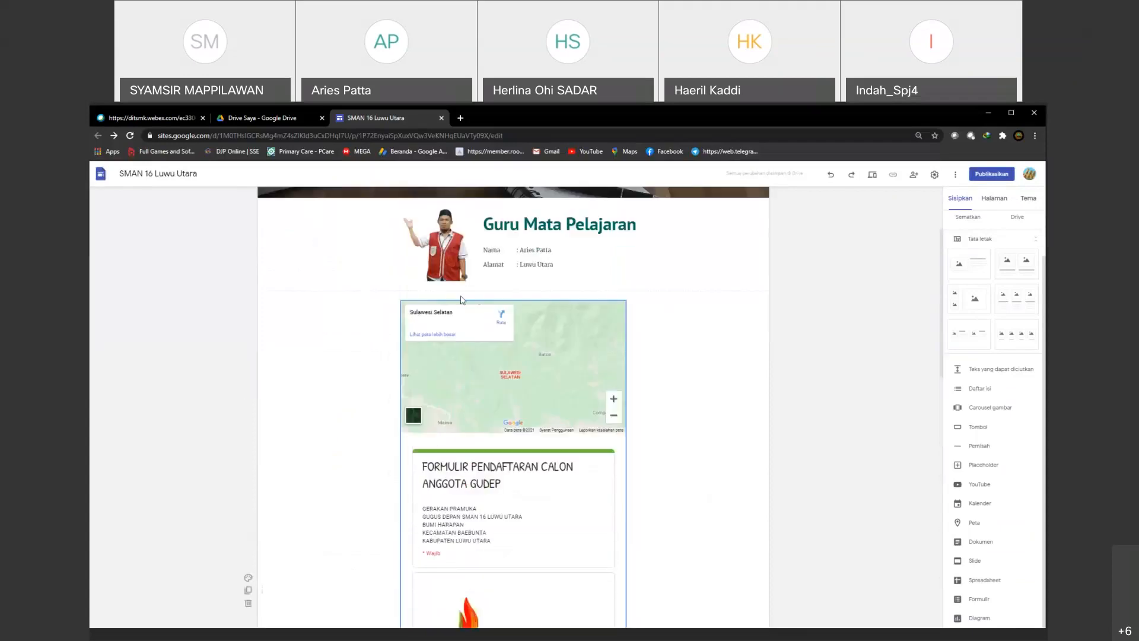
pyautogui.scroll(-15, 685, 370)
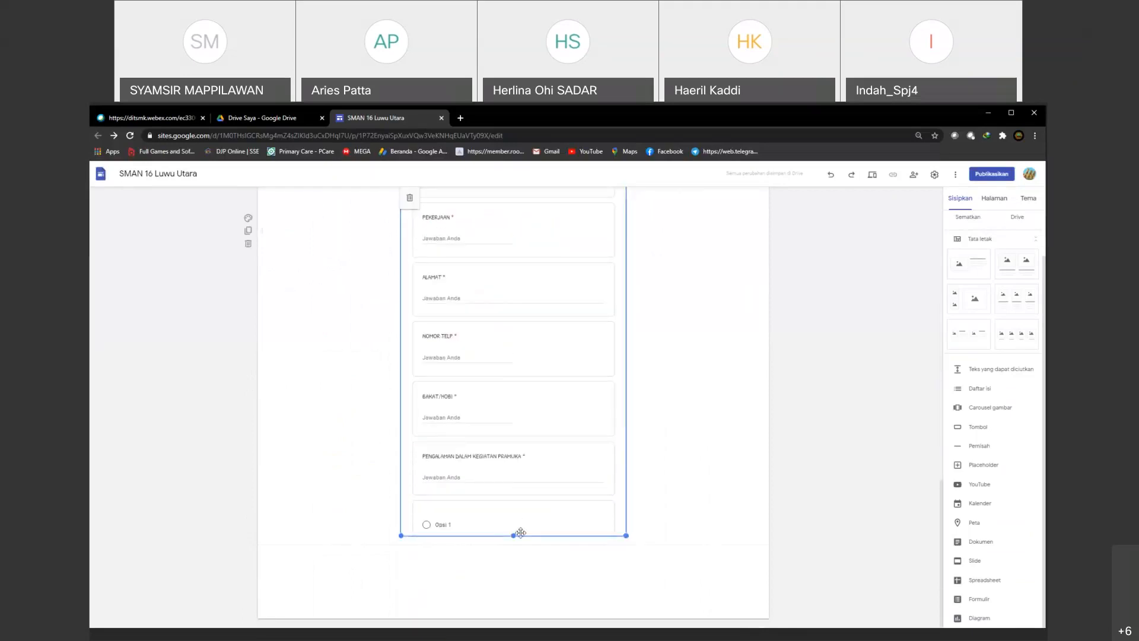
# Step: Shorten the registration form so it ends within its logo image section, and deselect it
pyautogui.moveTo(513, 535); pyautogui.dragTo(534, 336)
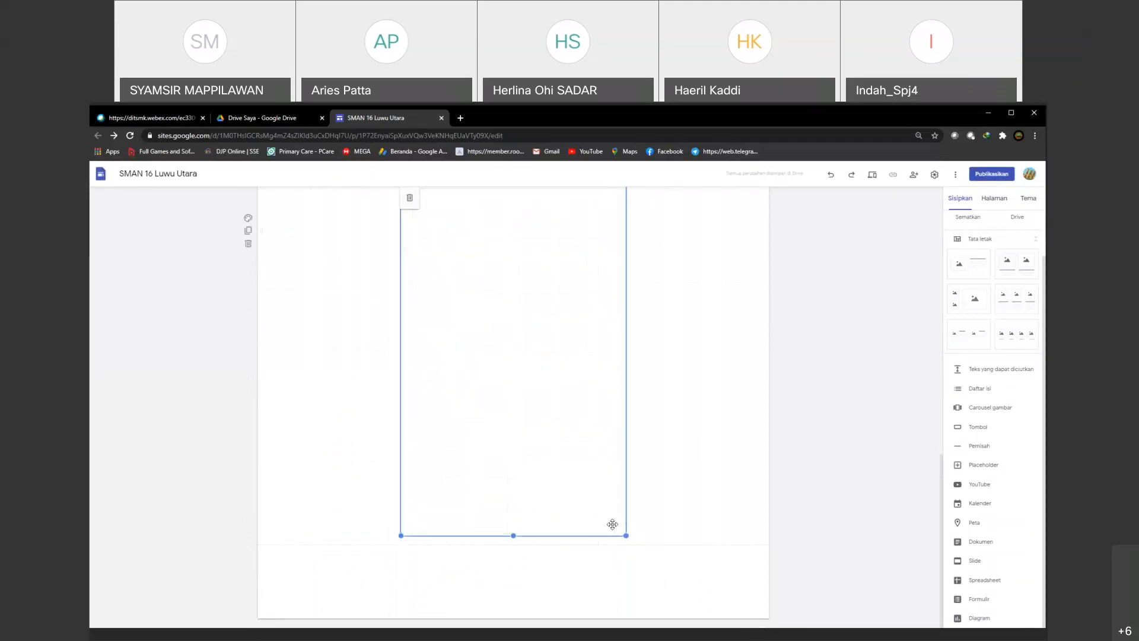
pyautogui.moveTo(626, 535); pyautogui.dragTo(635, 363)
pyautogui.scroll(5, 545, 475)
pyautogui.scroll(-5, 545, 475)
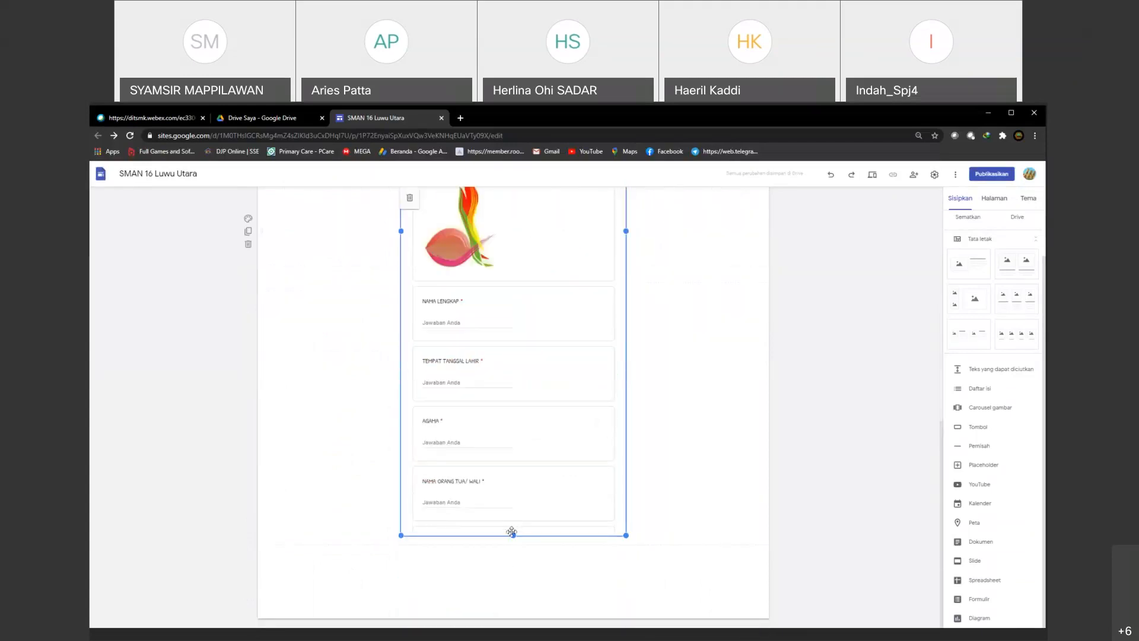
pyautogui.moveTo(515, 532); pyautogui.dragTo(509, 278)
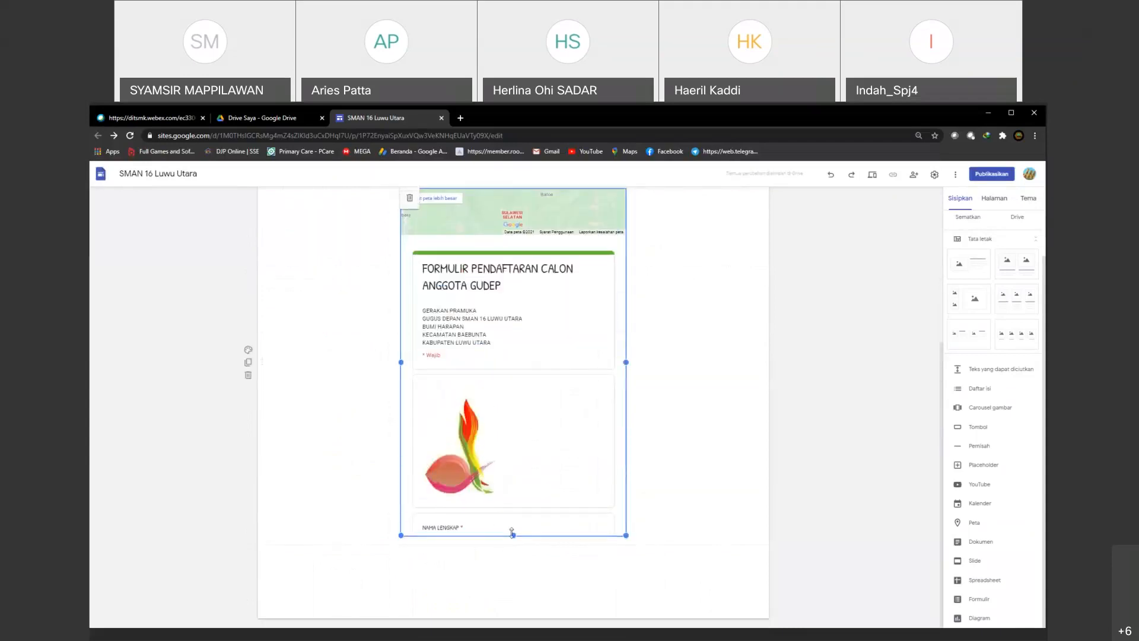
pyautogui.moveTo(512, 532); pyautogui.dragTo(514, 452)
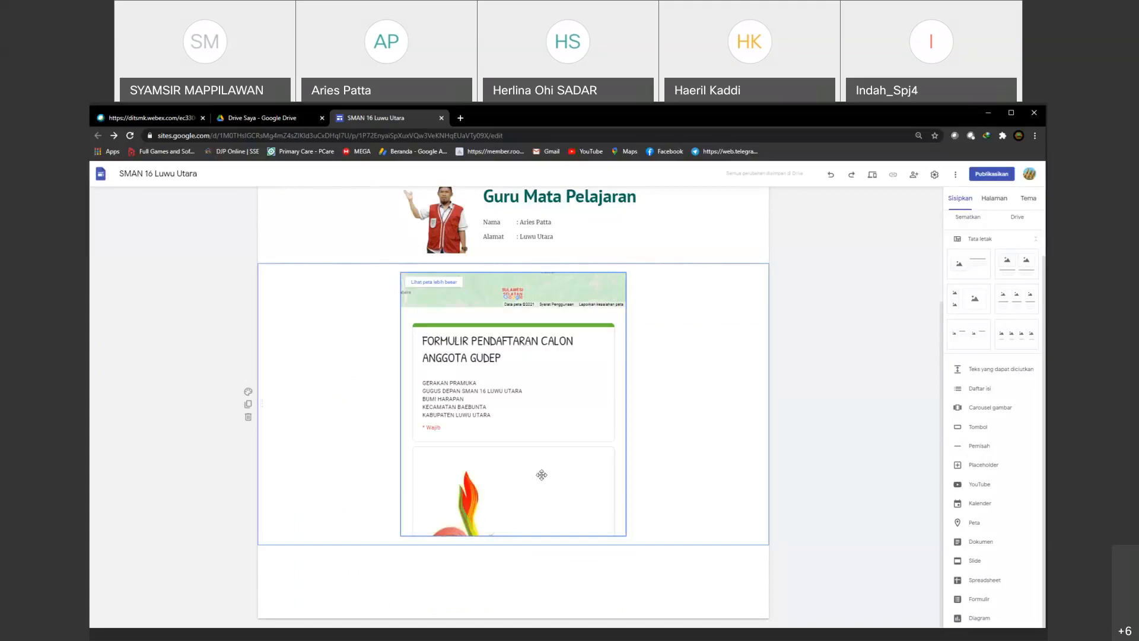
pyautogui.click(722, 222)
# Step: Try to move the registration form away from the map and check its placement on the page
pyautogui.click(761, 341)
pyautogui.click(471, 457)
pyautogui.moveTo(487, 417); pyautogui.dragTo(482, 477)
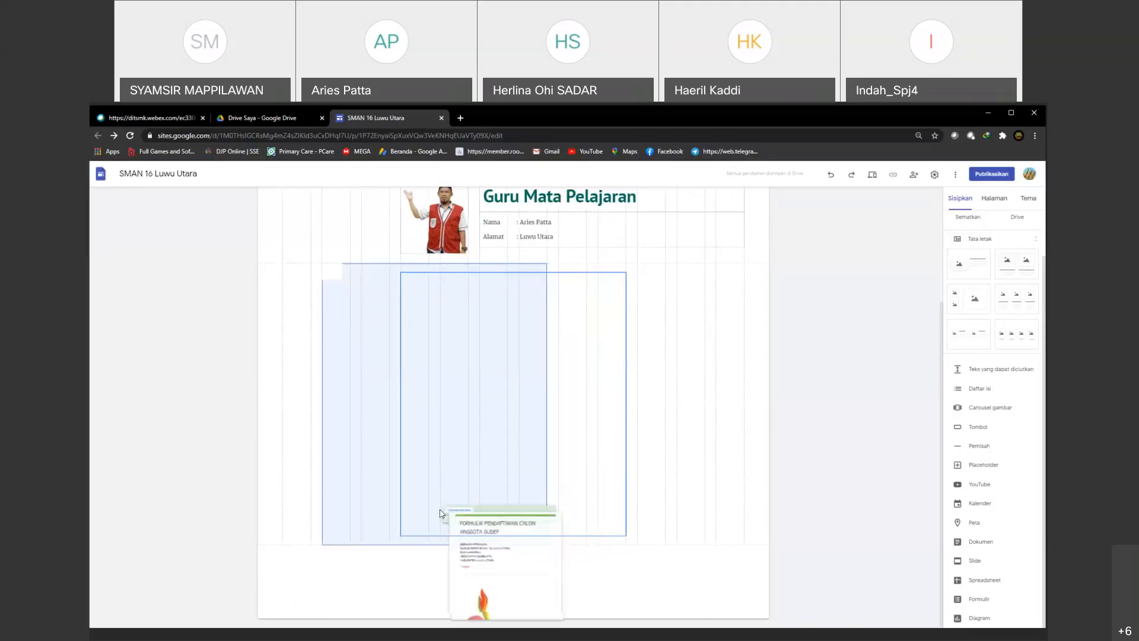
pyautogui.scroll(2, 663, 487)
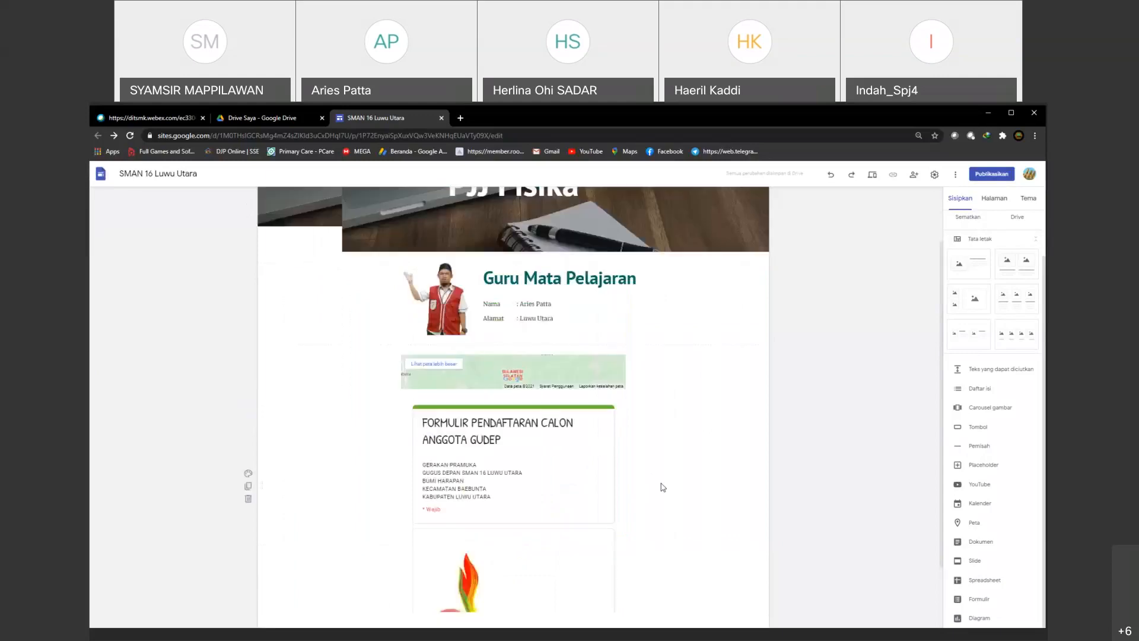
pyautogui.scroll(-2, 532, 470)
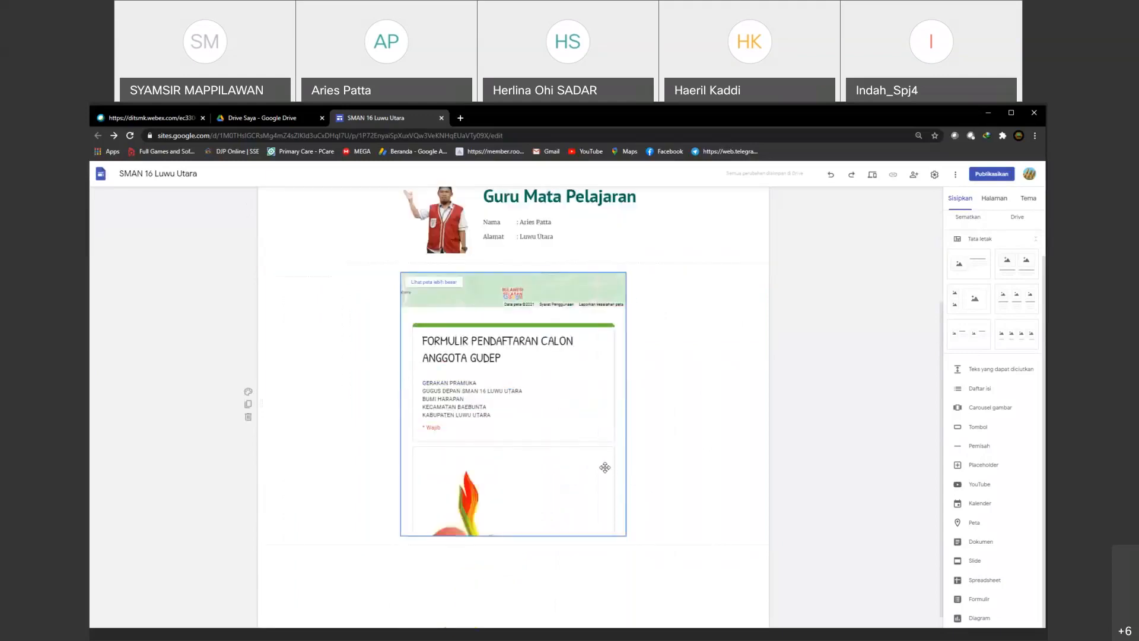
pyautogui.click(508, 409)
pyautogui.scroll(1, 507, 408)
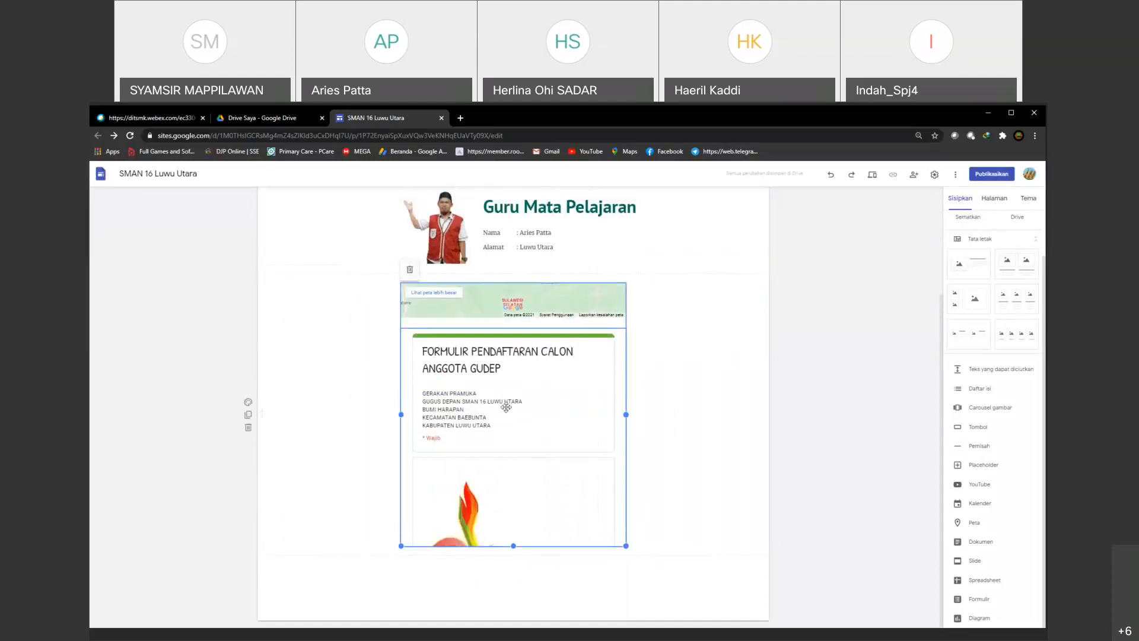
pyautogui.scroll(-1, 508, 409)
pyautogui.click(703, 433)
pyautogui.click(503, 571)
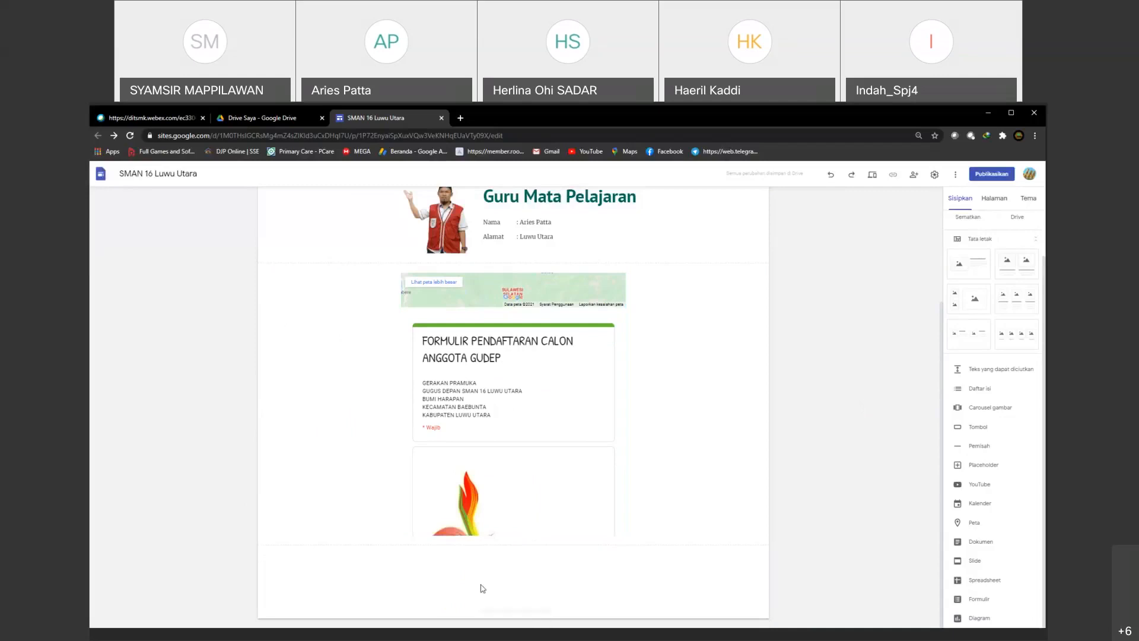
# Step: Insert the layout with two side-by-side images and captions below the registration form
pyautogui.click(1018, 271)
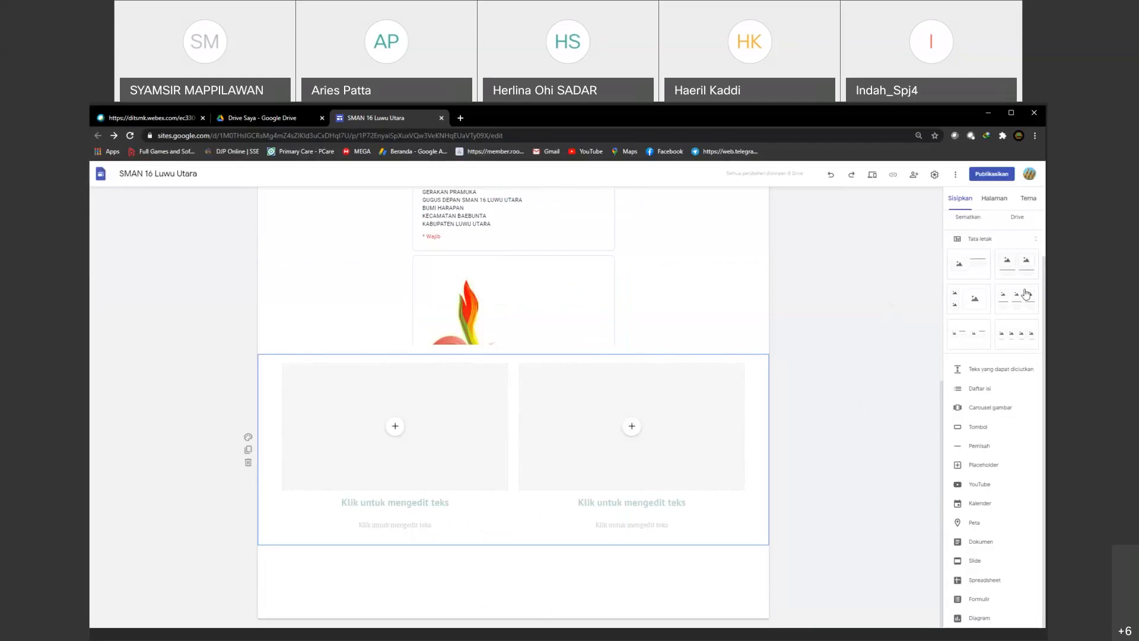
pyautogui.click(407, 470)
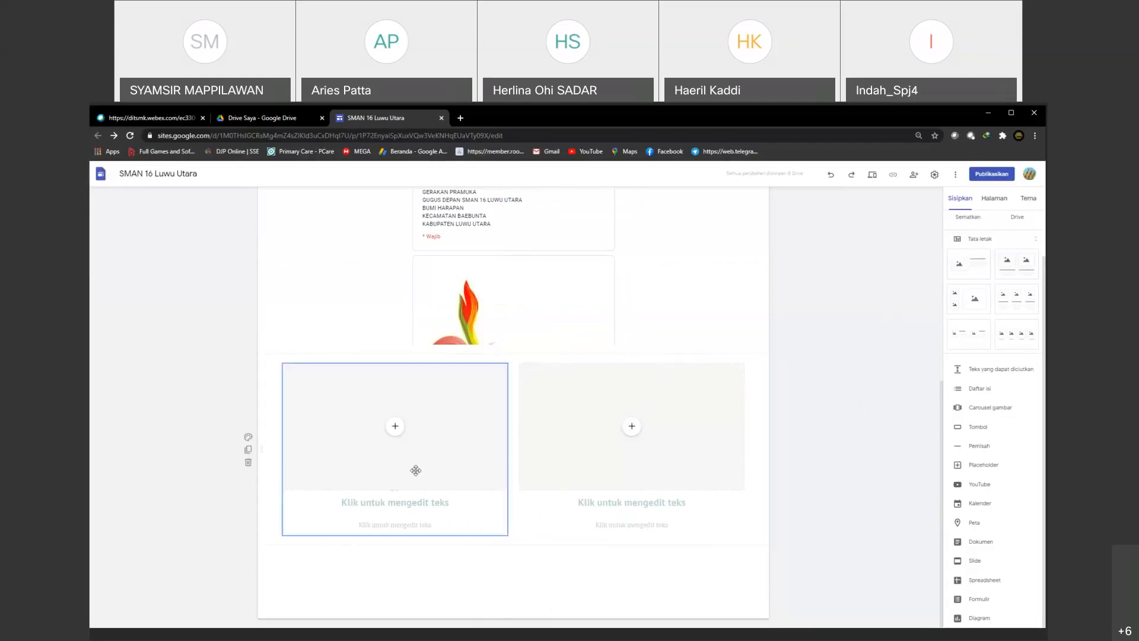
pyautogui.click(587, 460)
pyautogui.click(408, 452)
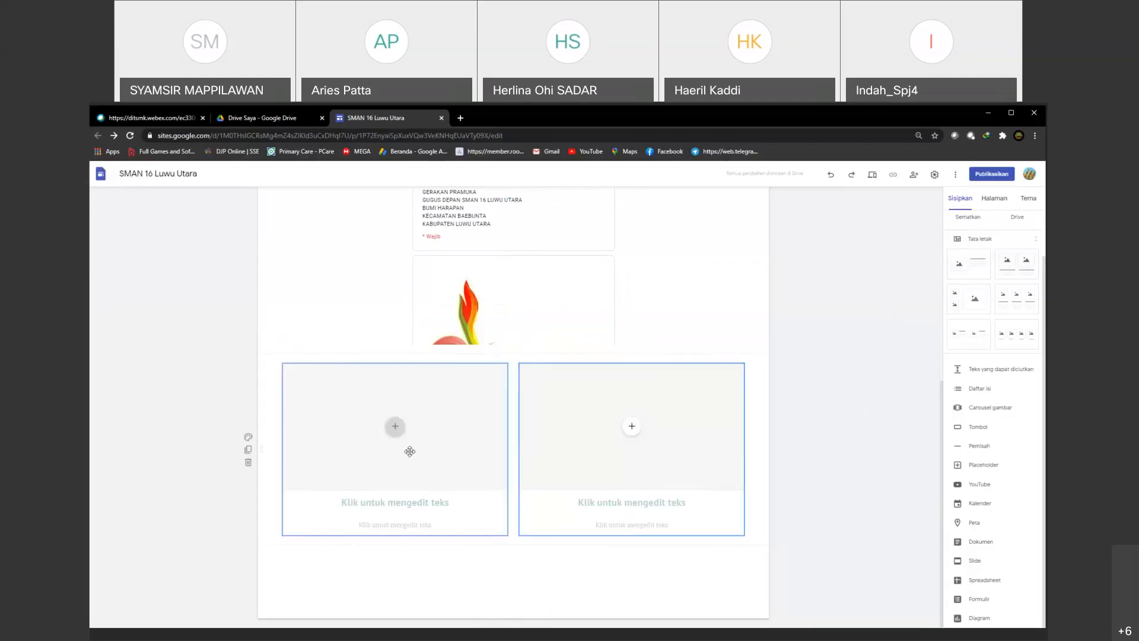
# Step: Title the first column of the new layout "Kinematika" and the second column "Hukum Newton"
pyautogui.click(391, 503)
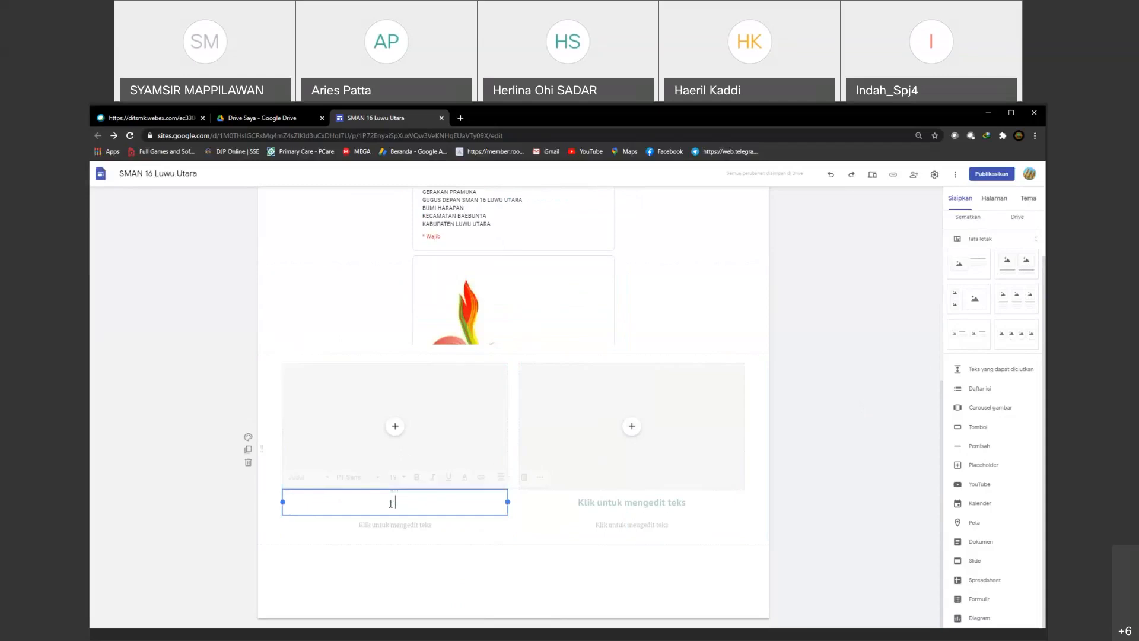
pyautogui.write('Kinemat')
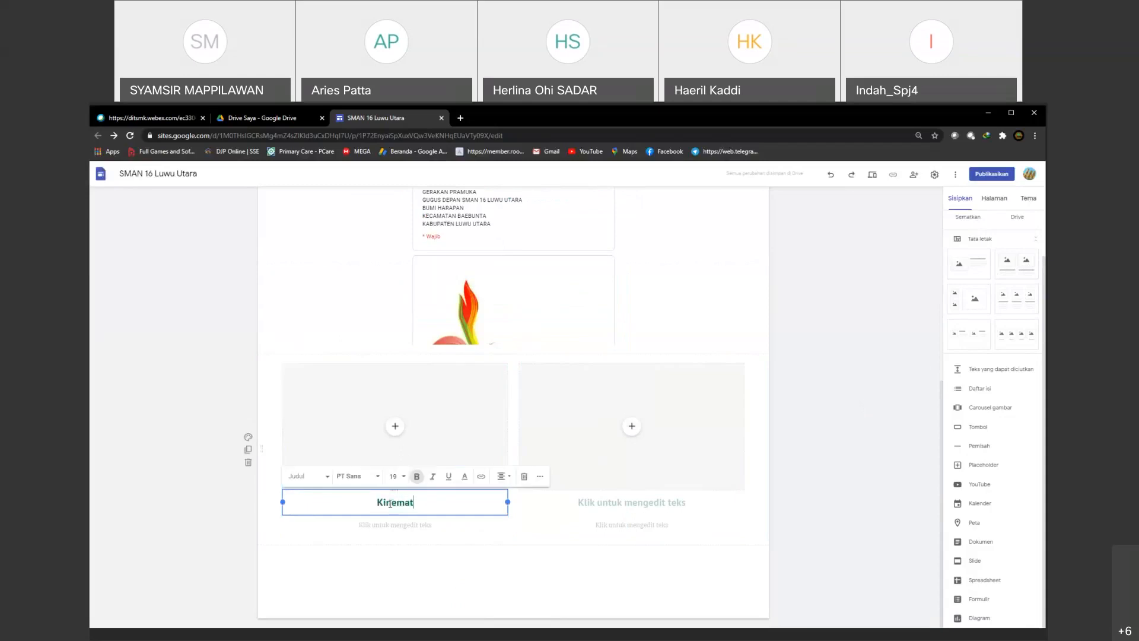
pyautogui.write('ika')
pyautogui.click(606, 501)
pyautogui.click(605, 501)
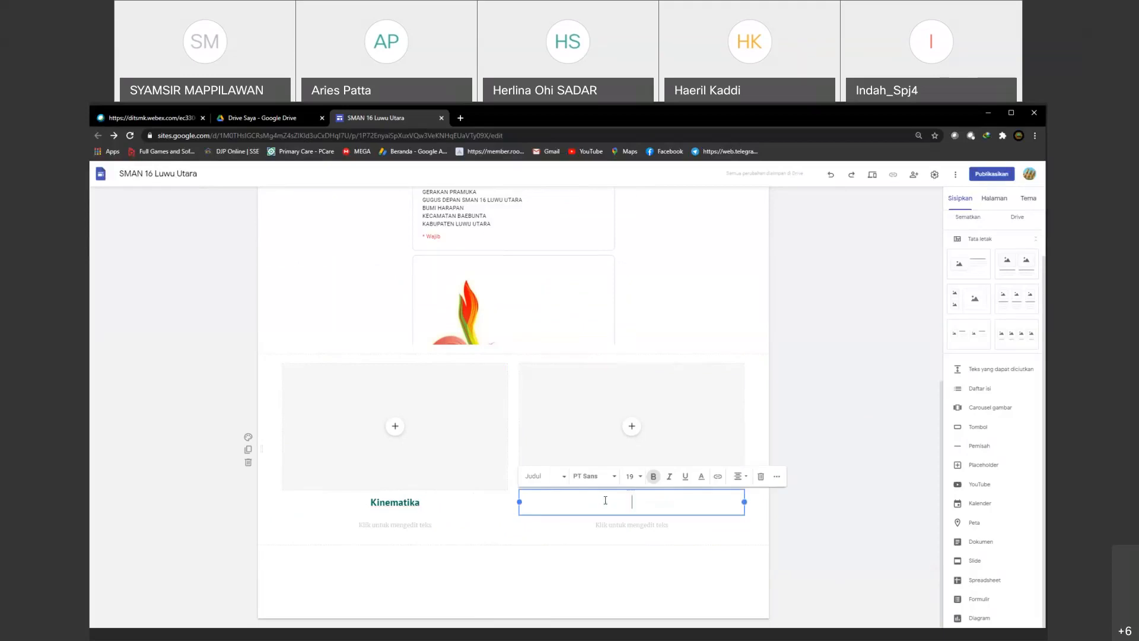
pyautogui.write('Hukum Newton')
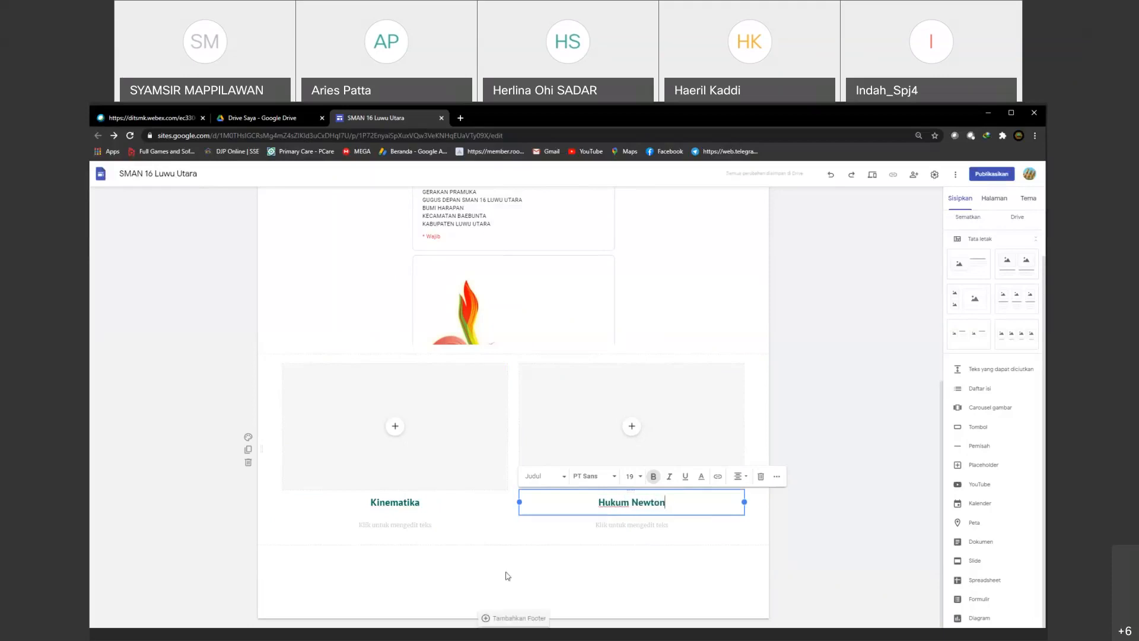
# Step: Delete the empty description text boxes under the "Kinematika" and "Hukum Newton" headings
pyautogui.click(385, 527)
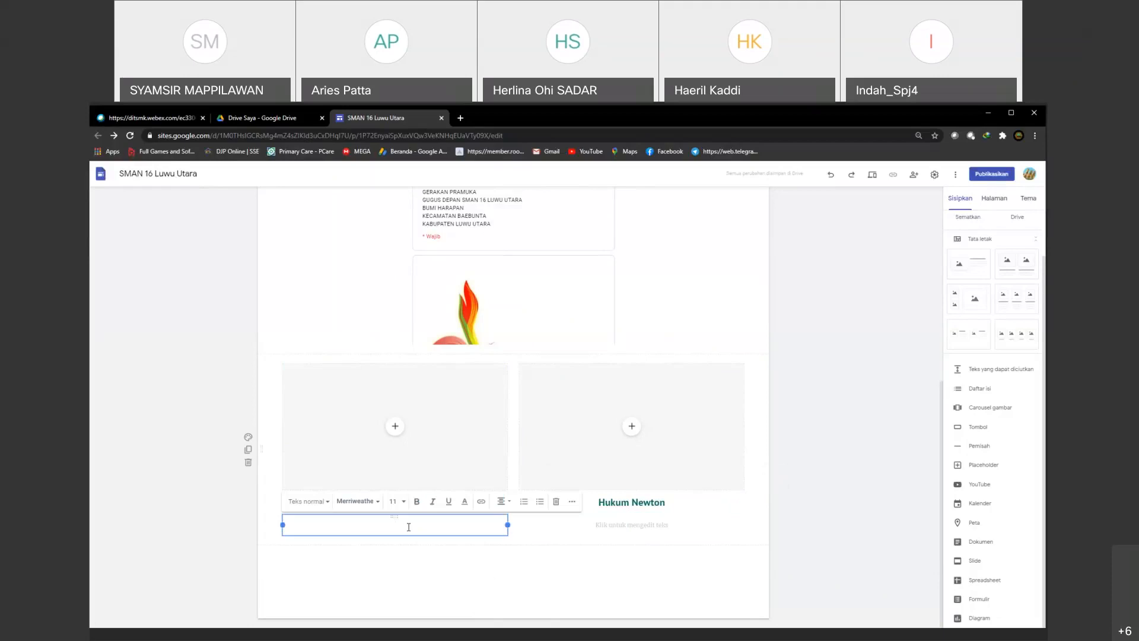
pyautogui.click(538, 511)
pyautogui.click(630, 524)
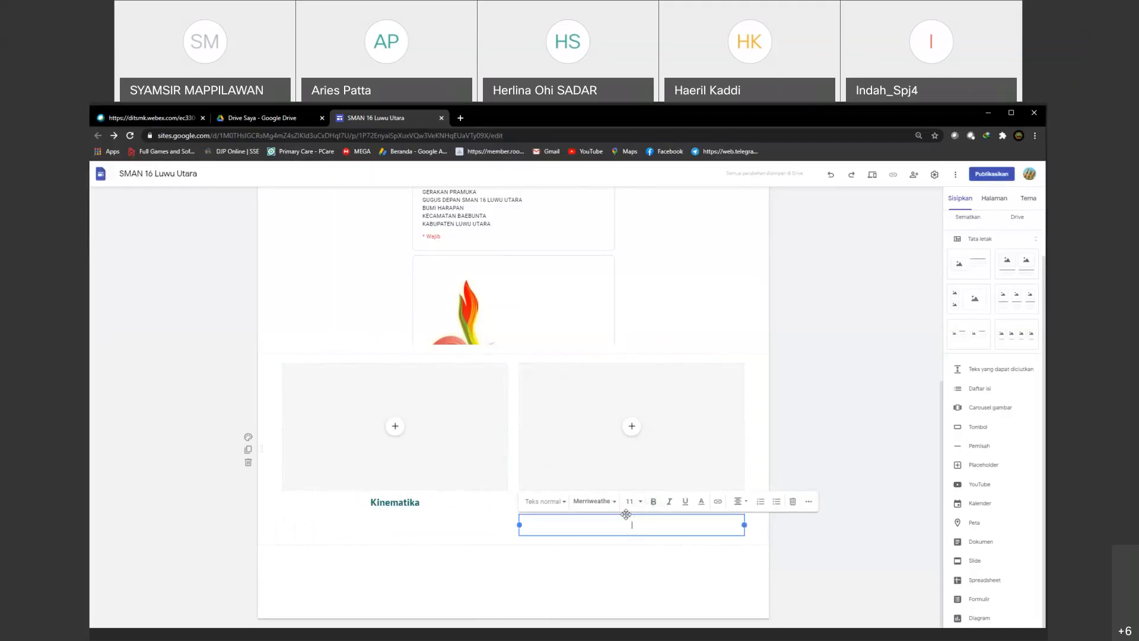
pyautogui.click(794, 503)
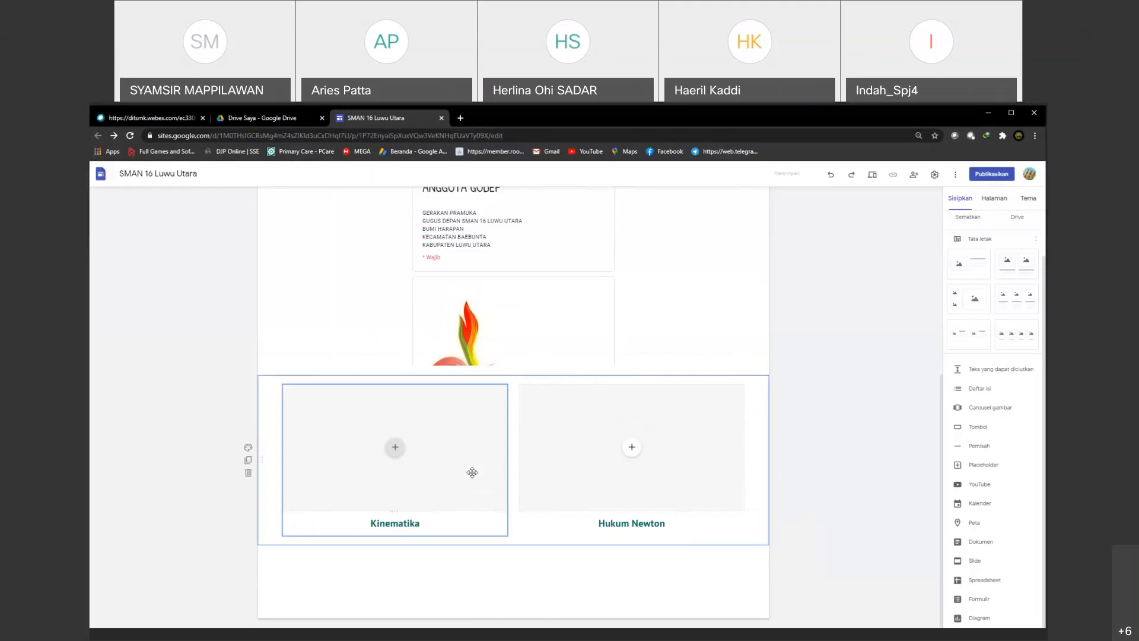
pyautogui.click(381, 464)
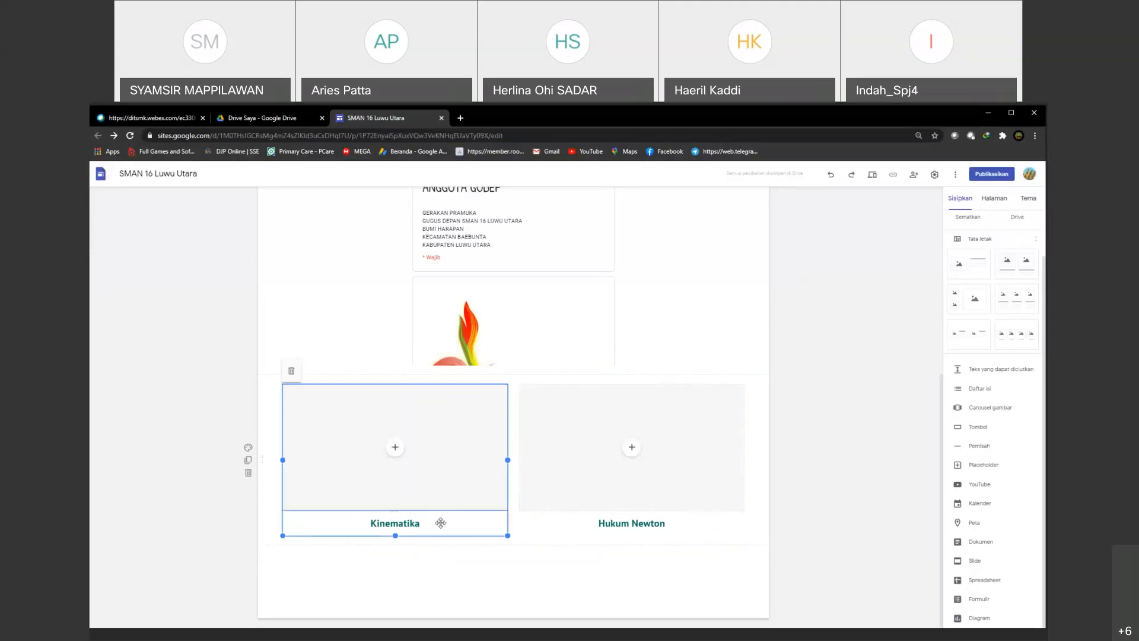
pyautogui.click(397, 453)
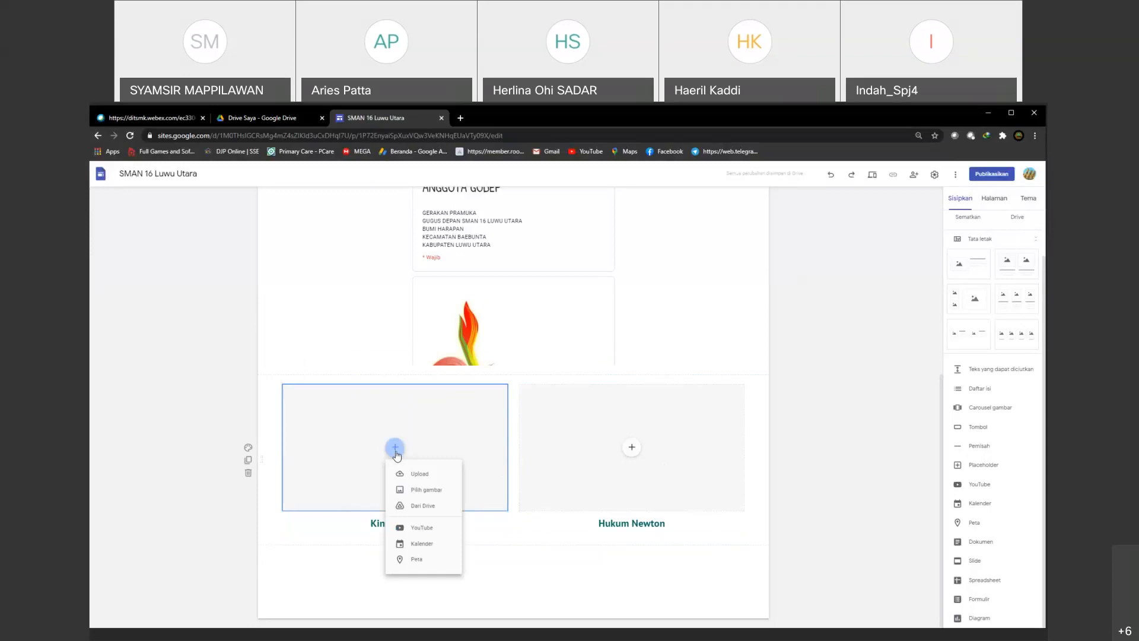
pyautogui.click(416, 509)
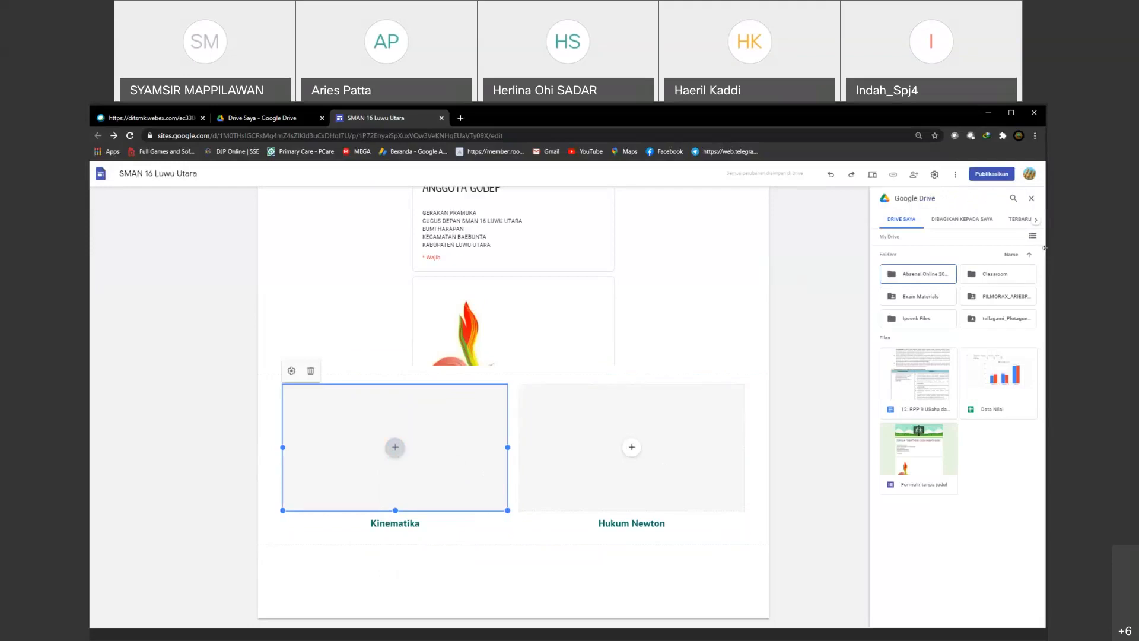
pyautogui.click(1033, 199)
# Step: Upload the "internetme" image from New Volume (D:) into the placeholder above "Kinematika" and reduce its width and height
pyautogui.click(394, 448)
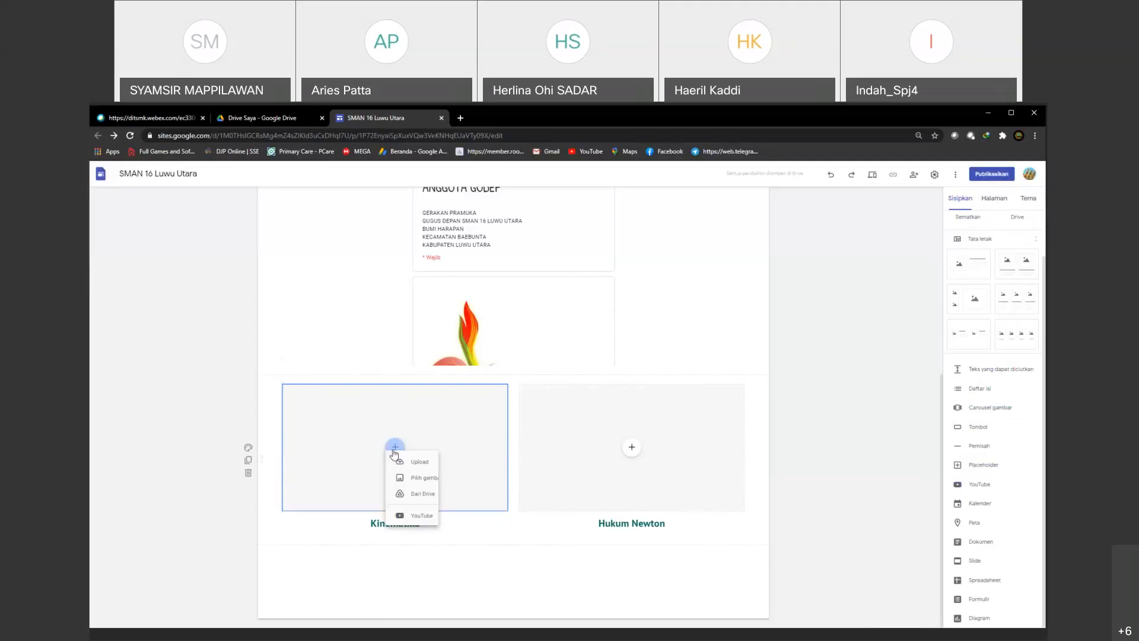
pyautogui.click(422, 480)
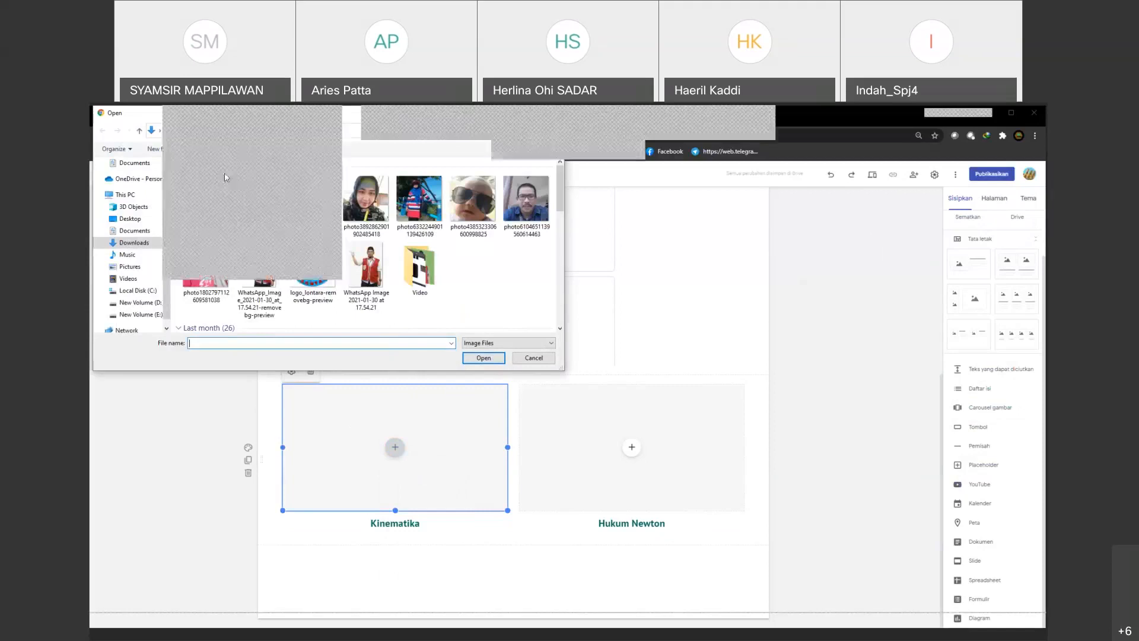
pyautogui.click(136, 303)
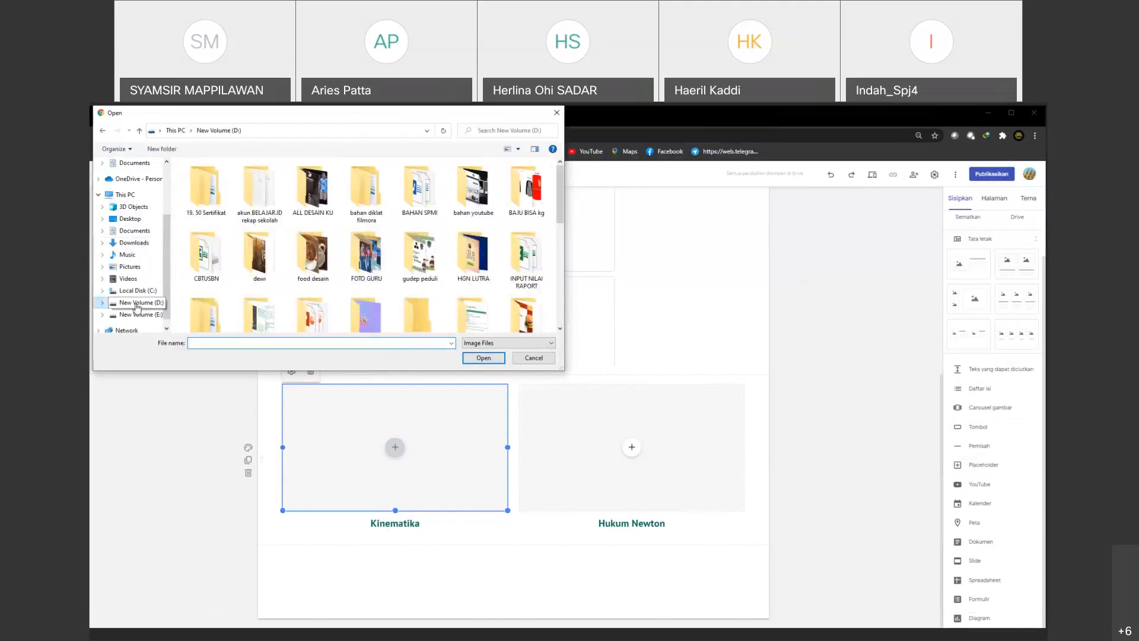
pyautogui.scroll(-3, 382, 274)
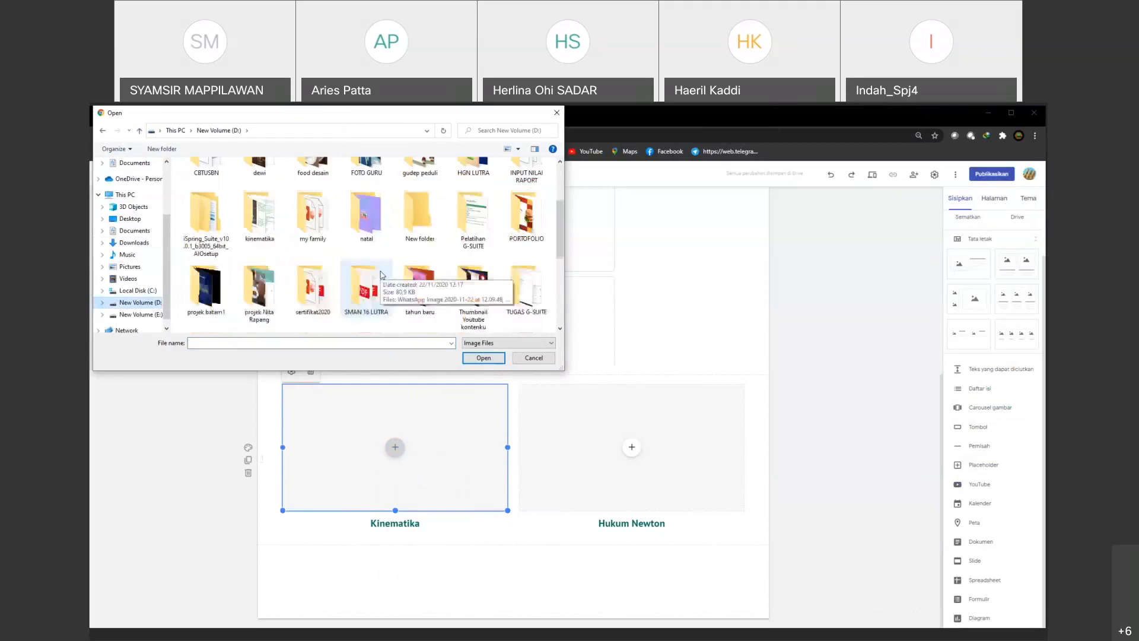
pyautogui.scroll(-2, 383, 275)
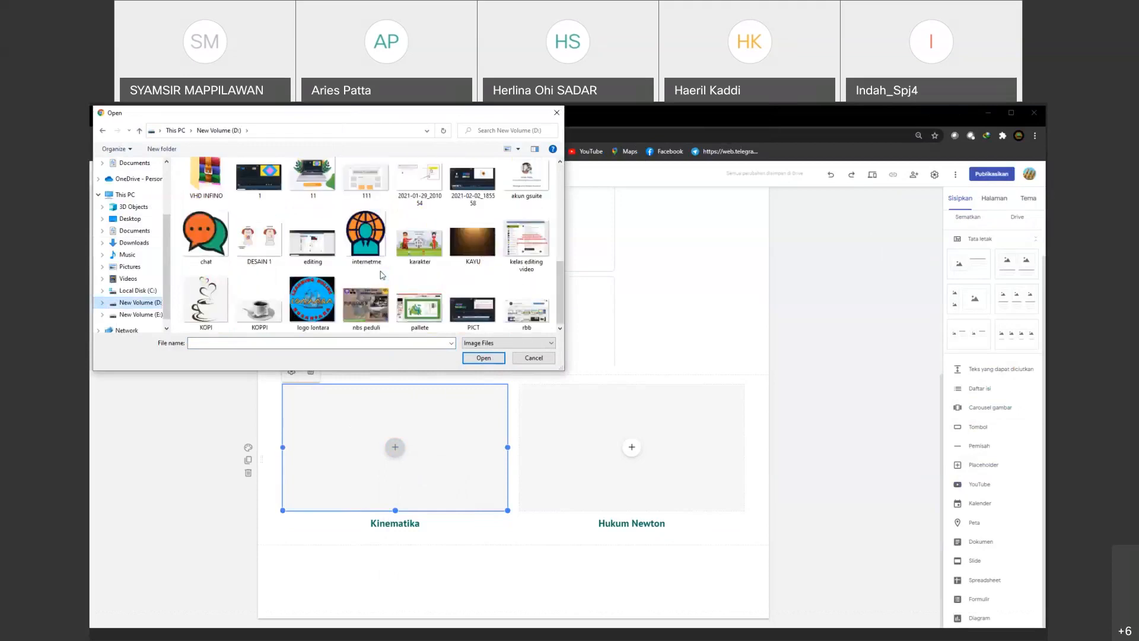
pyautogui.scroll(5, 367, 249)
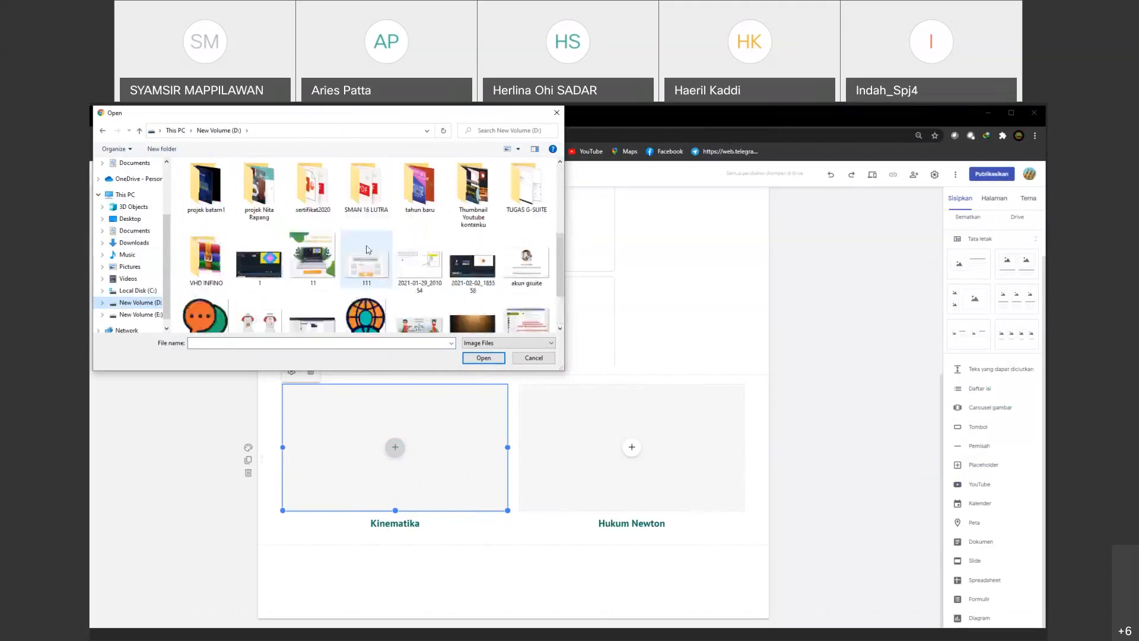
pyautogui.scroll(-5, 368, 250)
pyautogui.click(366, 237)
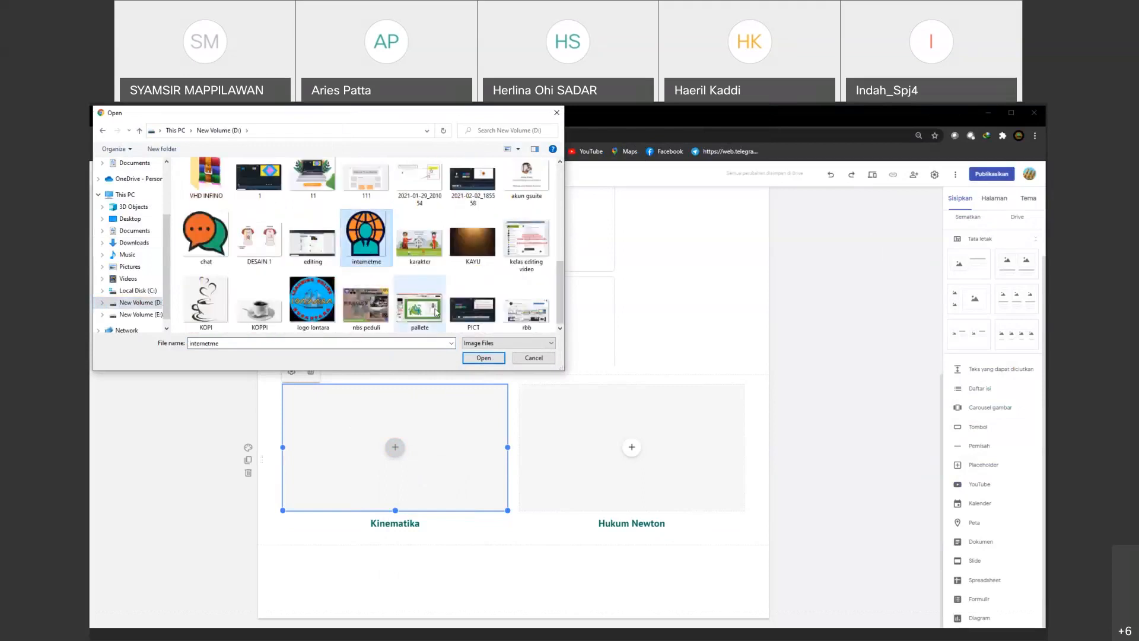
pyautogui.click(482, 358)
pyautogui.scroll(-3, 487, 484)
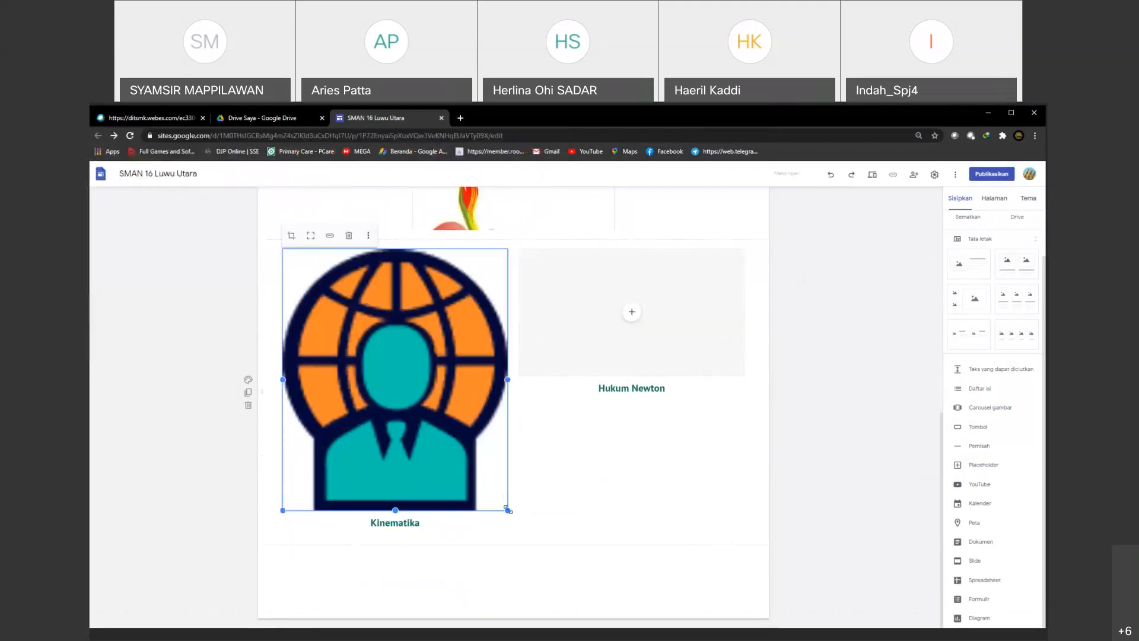
pyautogui.moveTo(508, 510); pyautogui.dragTo(415, 457)
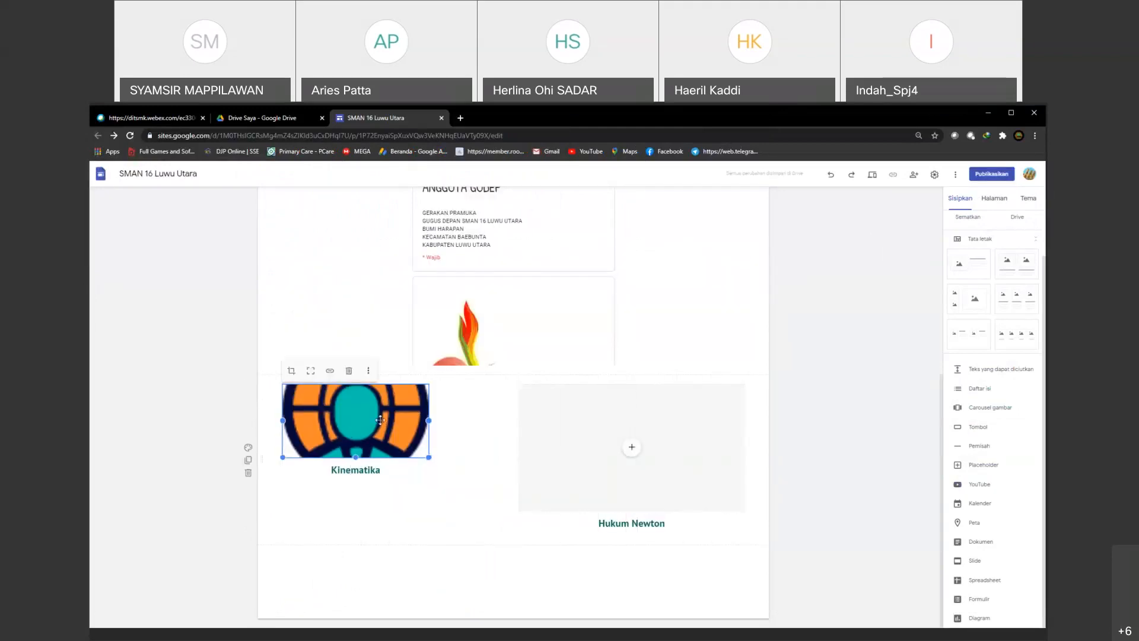
# Step: Replace the image above "Kinematika" with "logo_sekolah-removebg-preview" from Downloads and shrink it to a small logo
pyautogui.click(368, 371)
pyautogui.moveTo(383, 374)
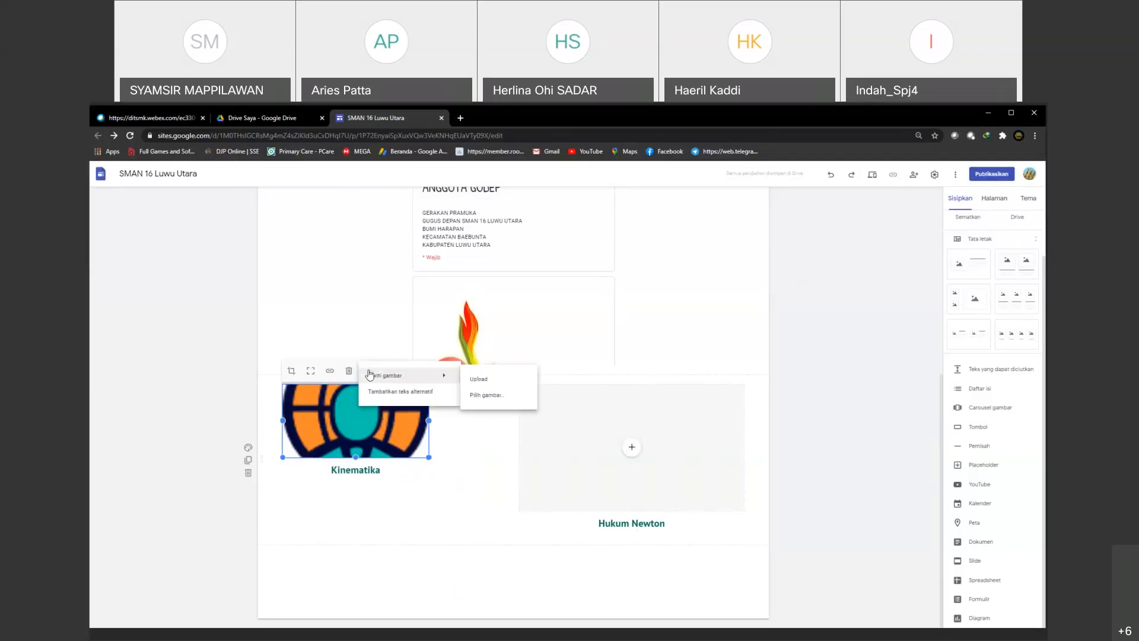
pyautogui.click(478, 379)
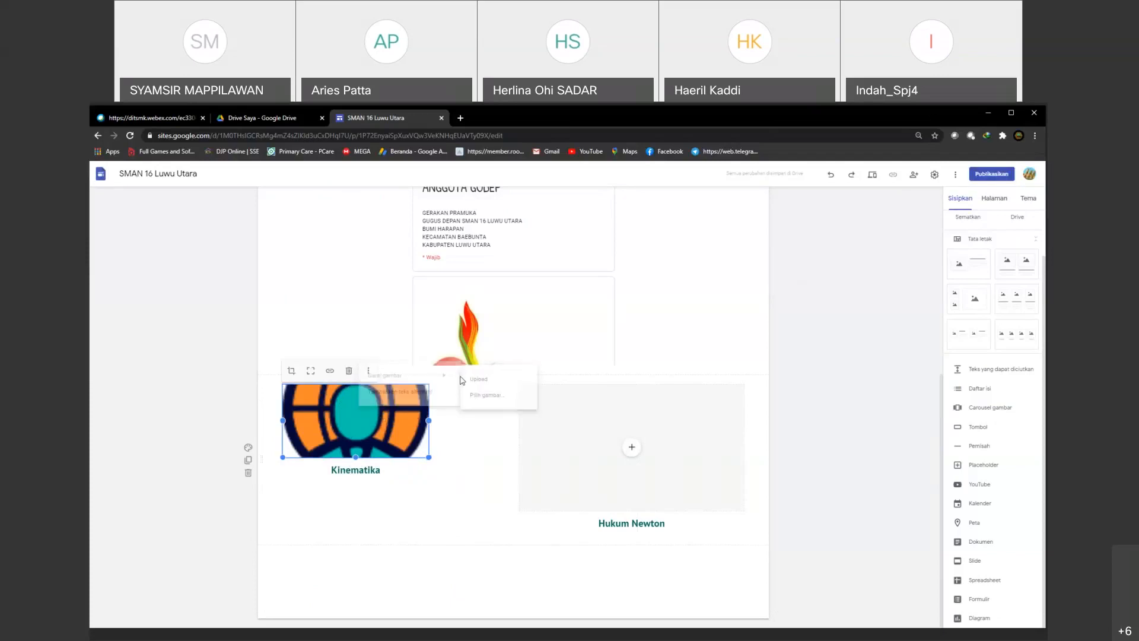
pyautogui.click(133, 242)
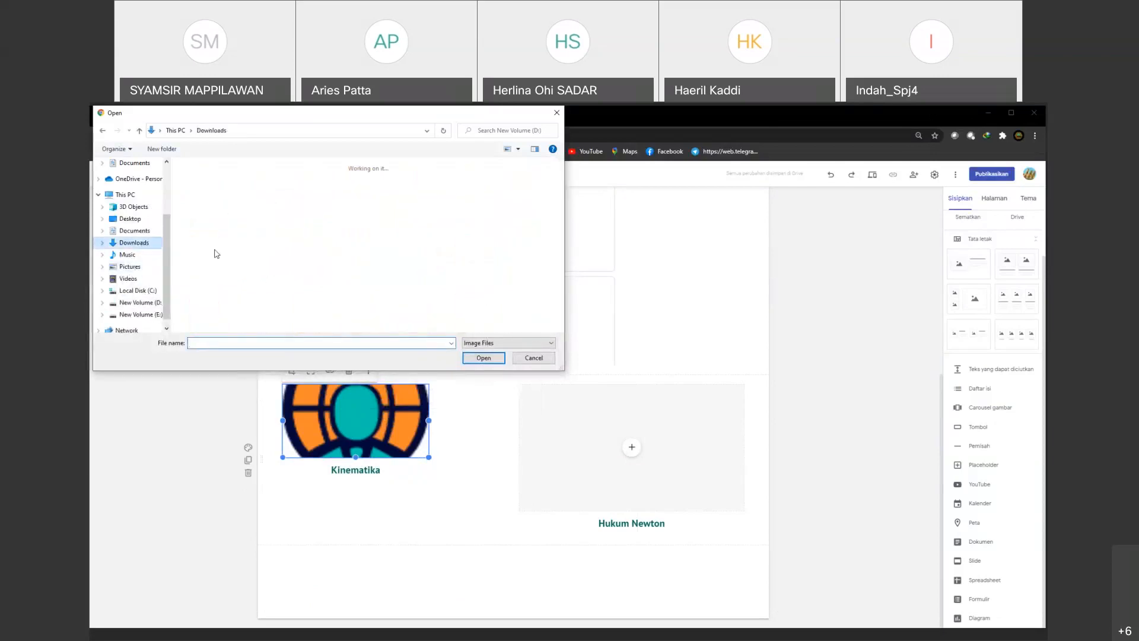
pyautogui.scroll(-5, 356, 255)
pyautogui.click(313, 294)
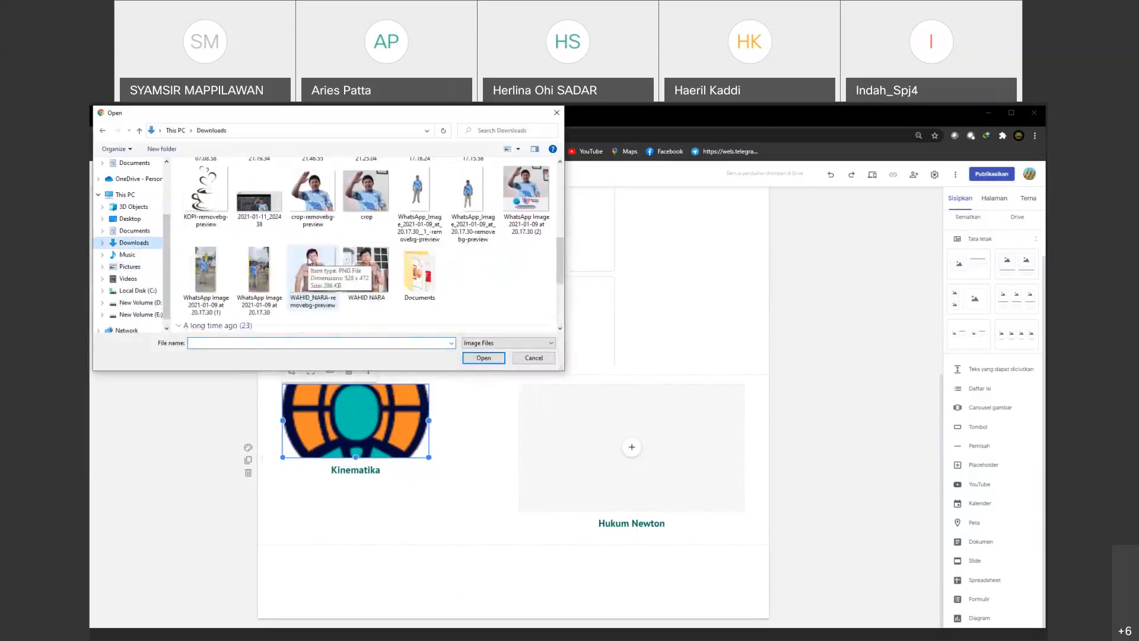
pyautogui.click(488, 359)
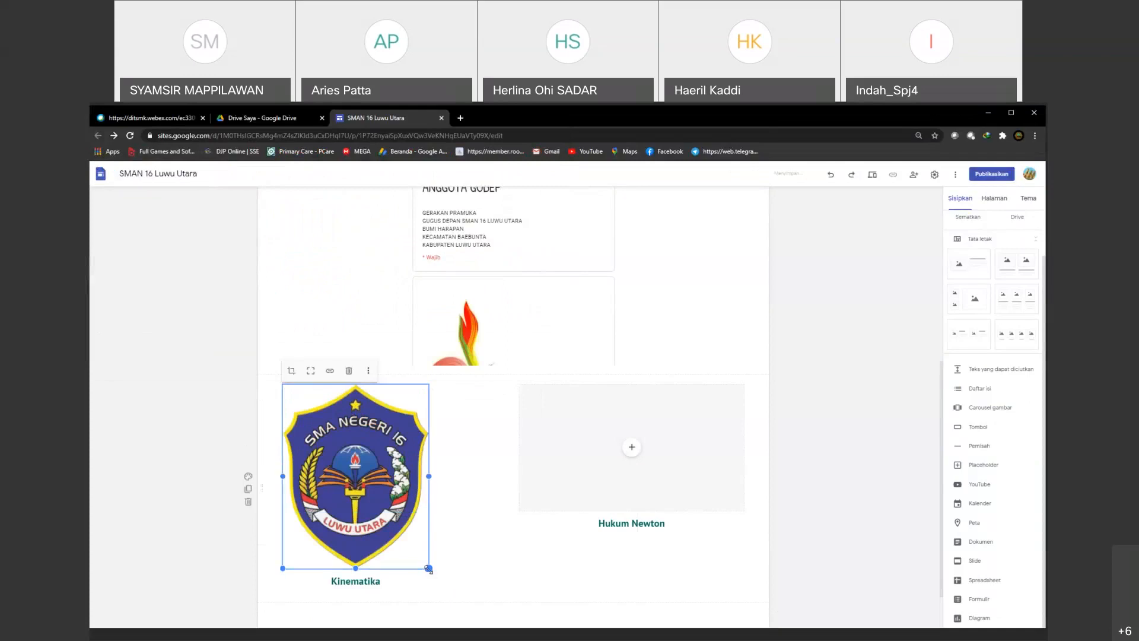
pyautogui.moveTo(429, 568); pyautogui.dragTo(350, 468)
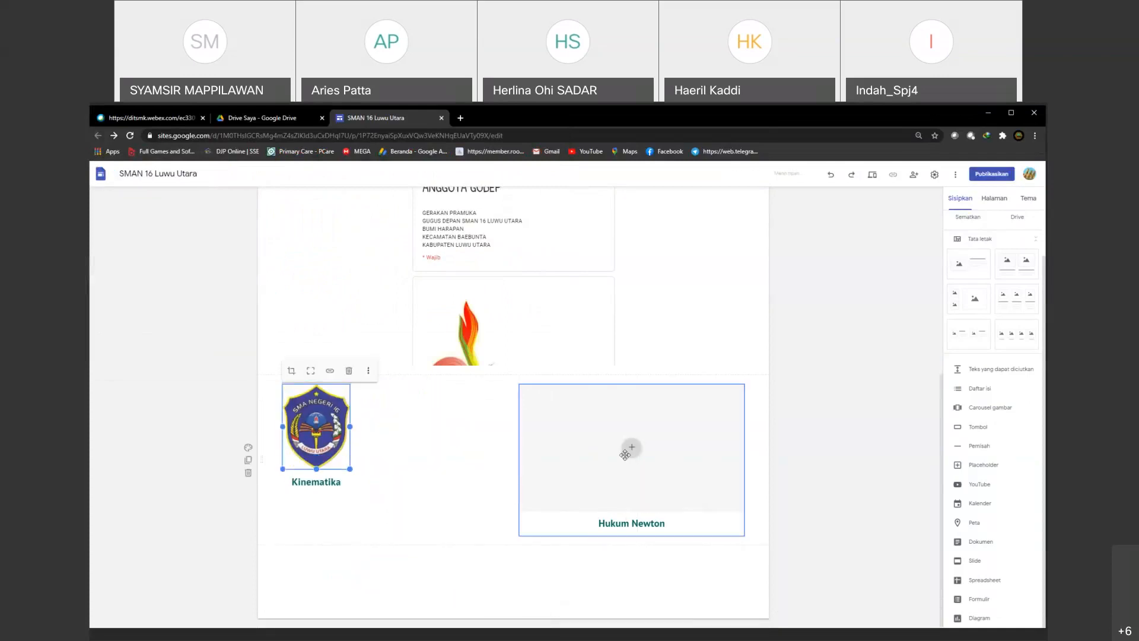
# Step: Upload "logo_sekolah-removebg-preview" into the placeholder above "Hukum Newton" and shrink it to match the logo above "Kinematika"
pyautogui.click(626, 453)
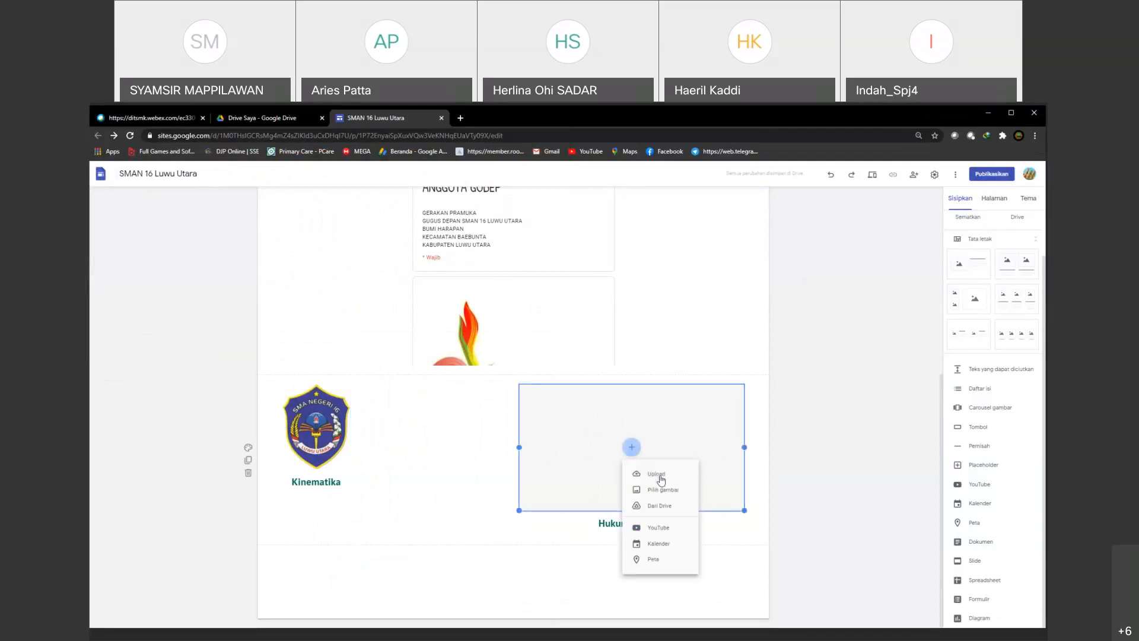
pyautogui.click(661, 480)
pyautogui.scroll(-3, 268, 277)
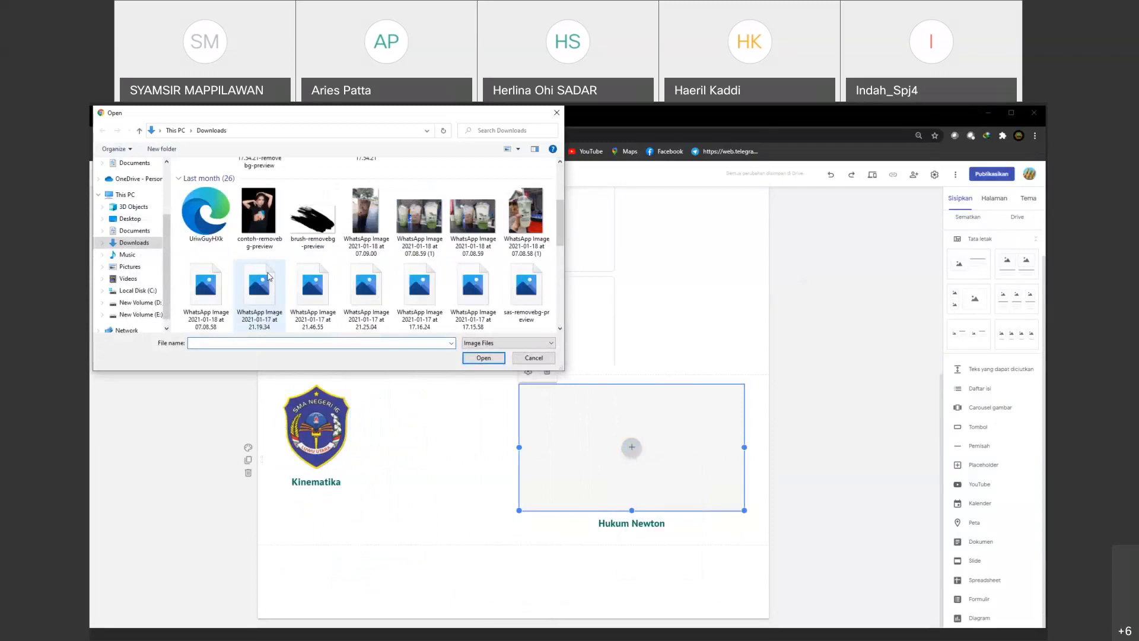
pyautogui.scroll(-5, 268, 276)
pyautogui.click(312, 294)
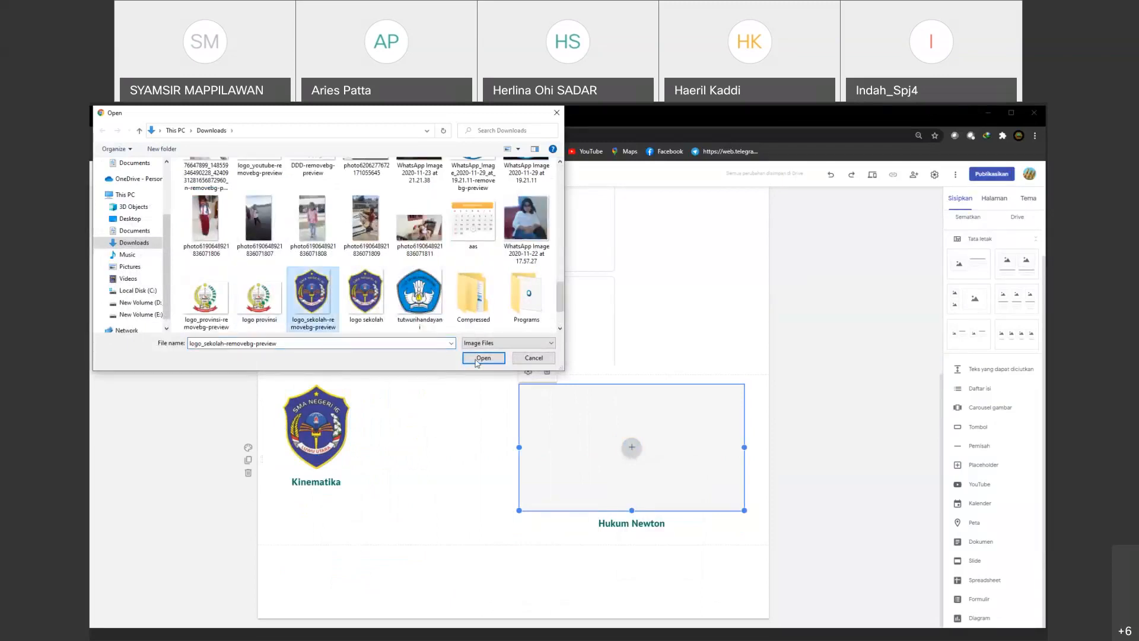
pyautogui.click(483, 358)
pyautogui.moveTo(746, 511); pyautogui.dragTo(626, 449)
pyautogui.click(547, 413)
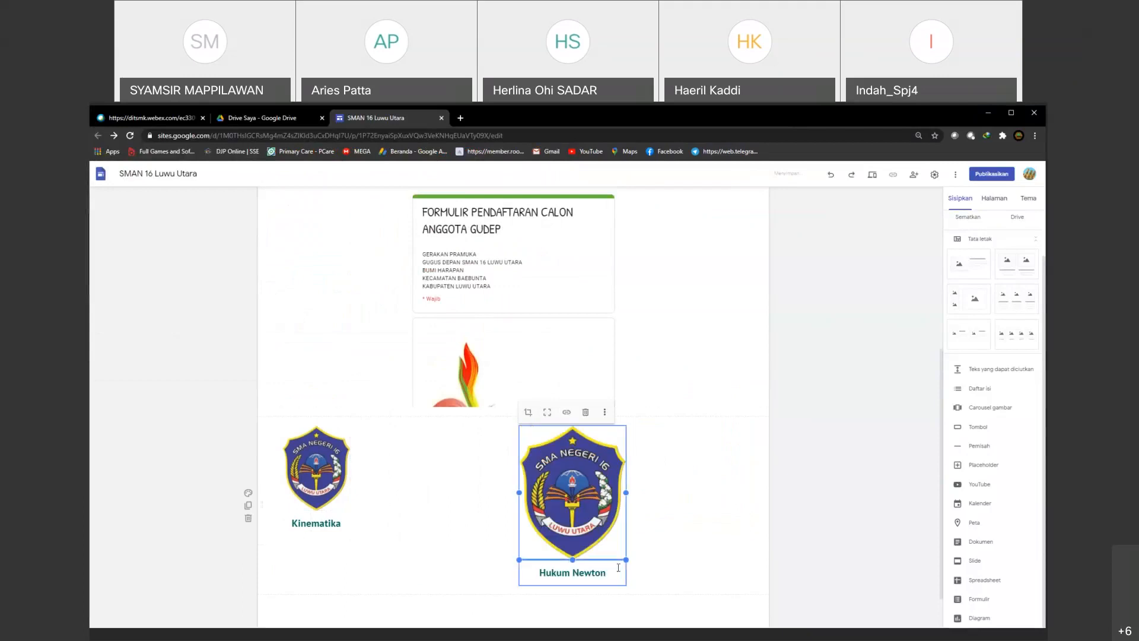
pyautogui.moveTo(626, 560); pyautogui.dragTo(581, 498)
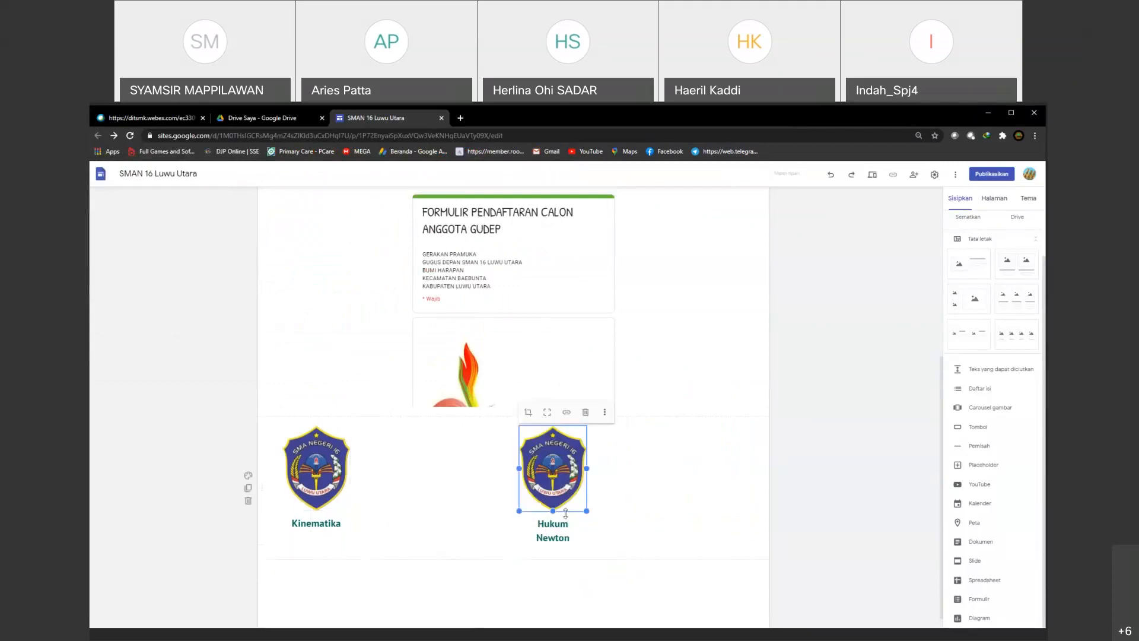
# Step: Apply the Subjudul text style to the "Hukum Newton" caption and the smaller Judul style to the "Kinematika" caption
pyautogui.click(565, 527)
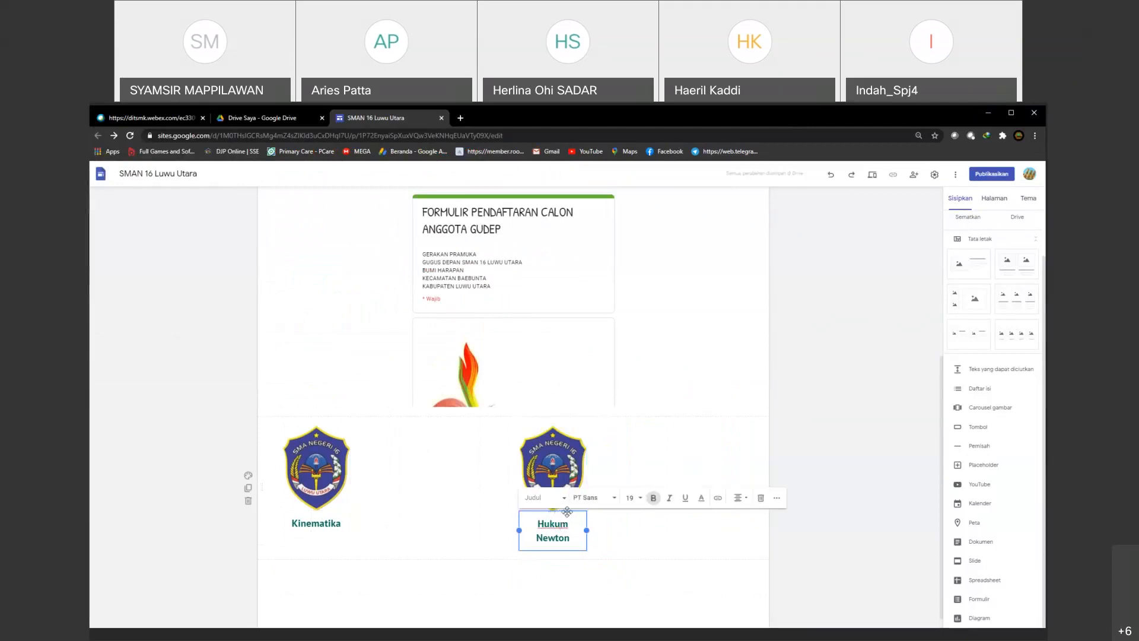
pyautogui.click(543, 497)
pyautogui.click(542, 553)
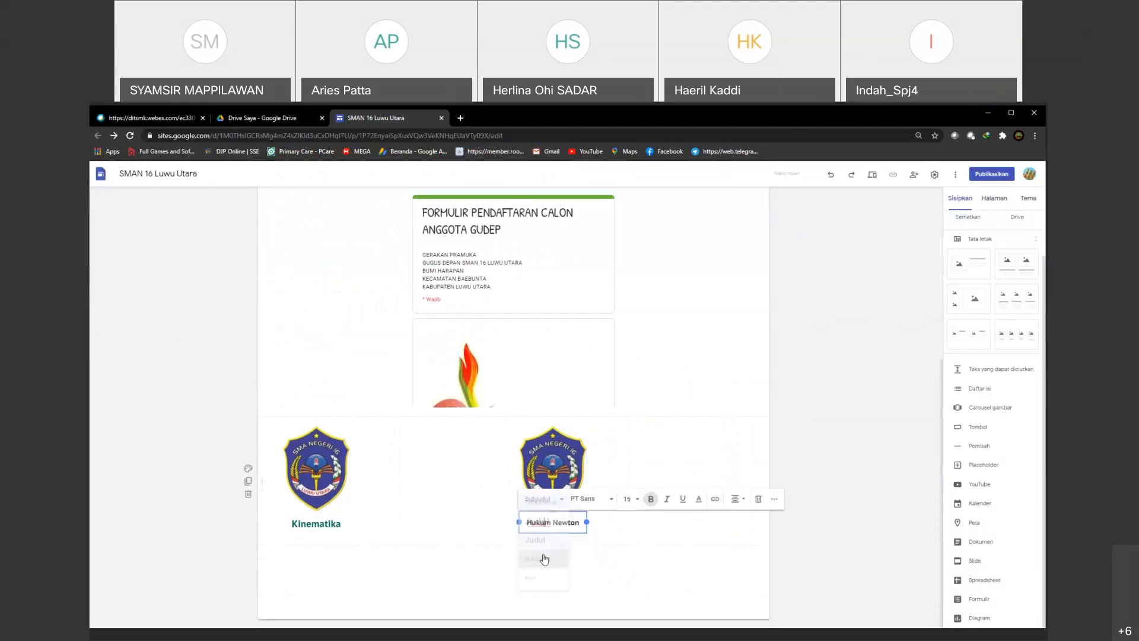
pyautogui.click(320, 526)
pyautogui.click(315, 498)
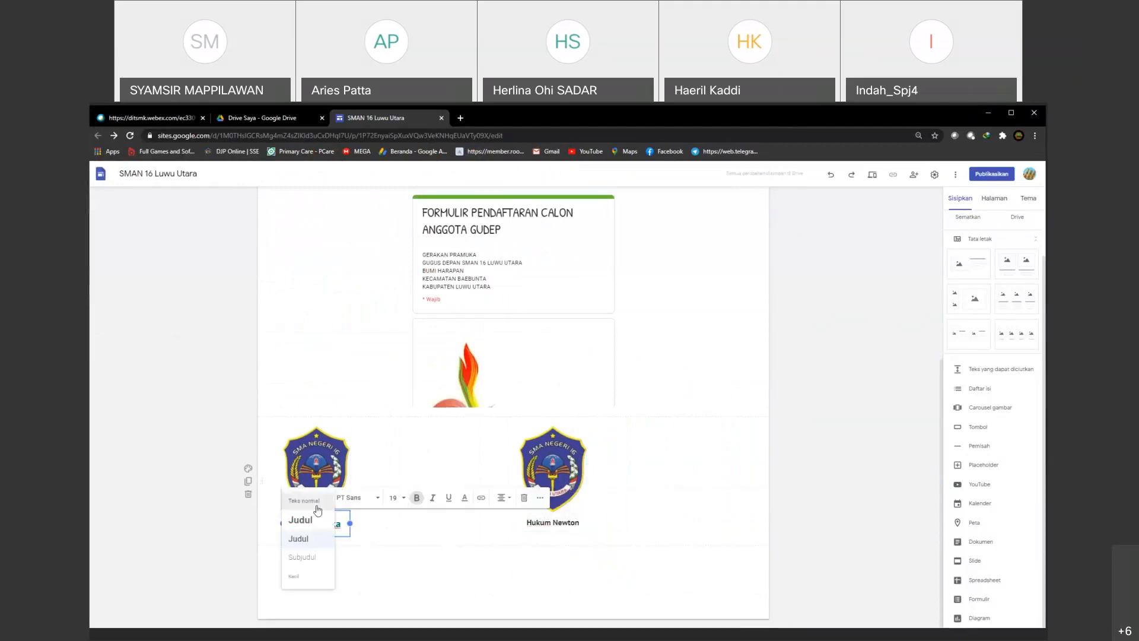
pyautogui.click(300, 538)
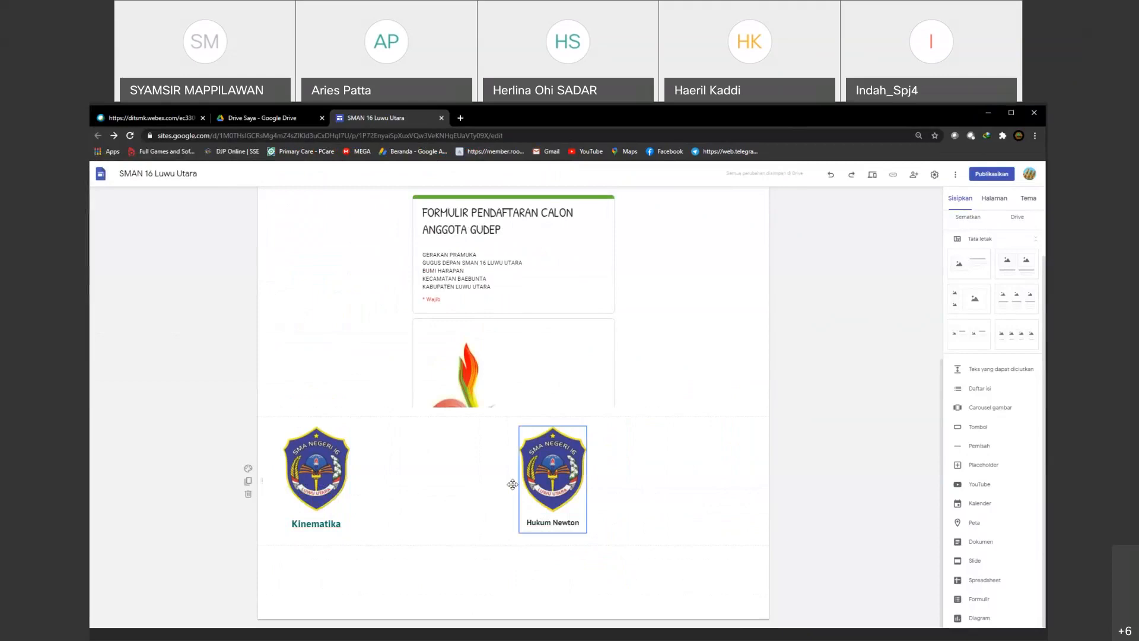
# Step: Move the "Kinematika" and "Hukum Newton" columns closer to the page centre with a gap between them, and insert a divider below
pyautogui.moveTo(554, 482); pyautogui.dragTo(636, 493)
pyautogui.moveTo(351, 485); pyautogui.dragTo(464, 478)
pyautogui.moveTo(619, 500); pyautogui.dragTo(577, 471)
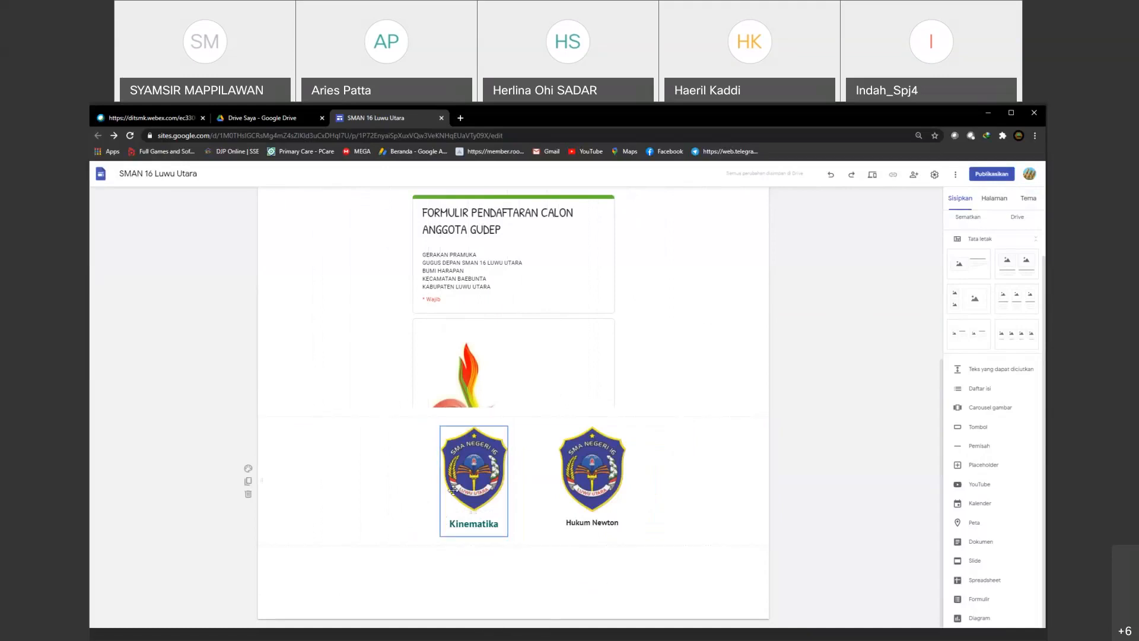
pyautogui.moveTo(453, 490); pyautogui.dragTo(429, 482)
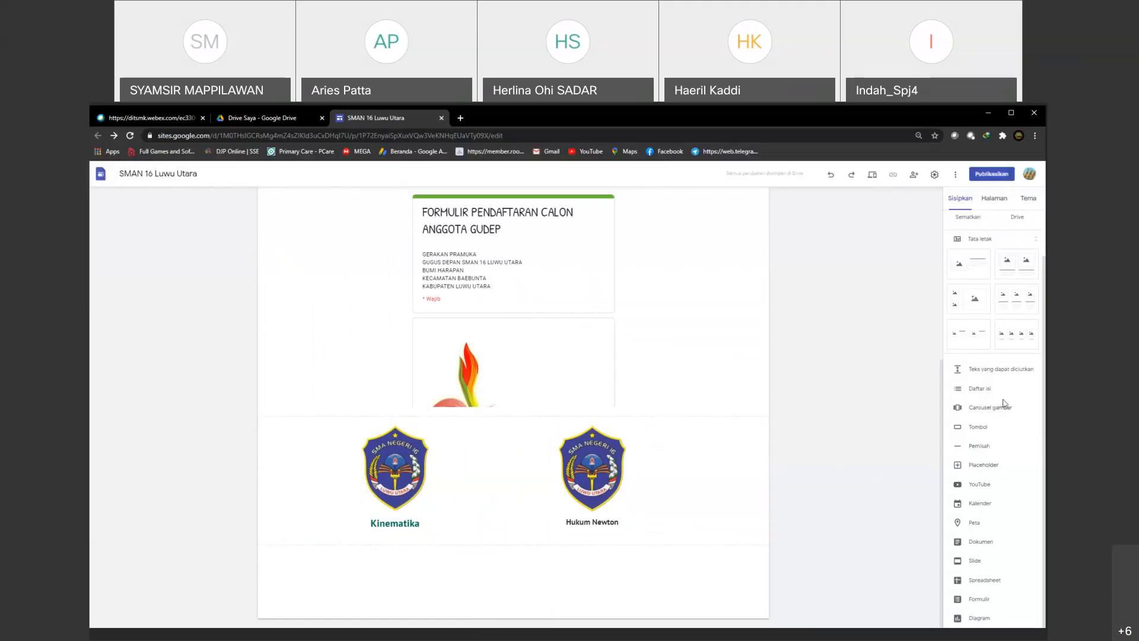
pyautogui.click(978, 446)
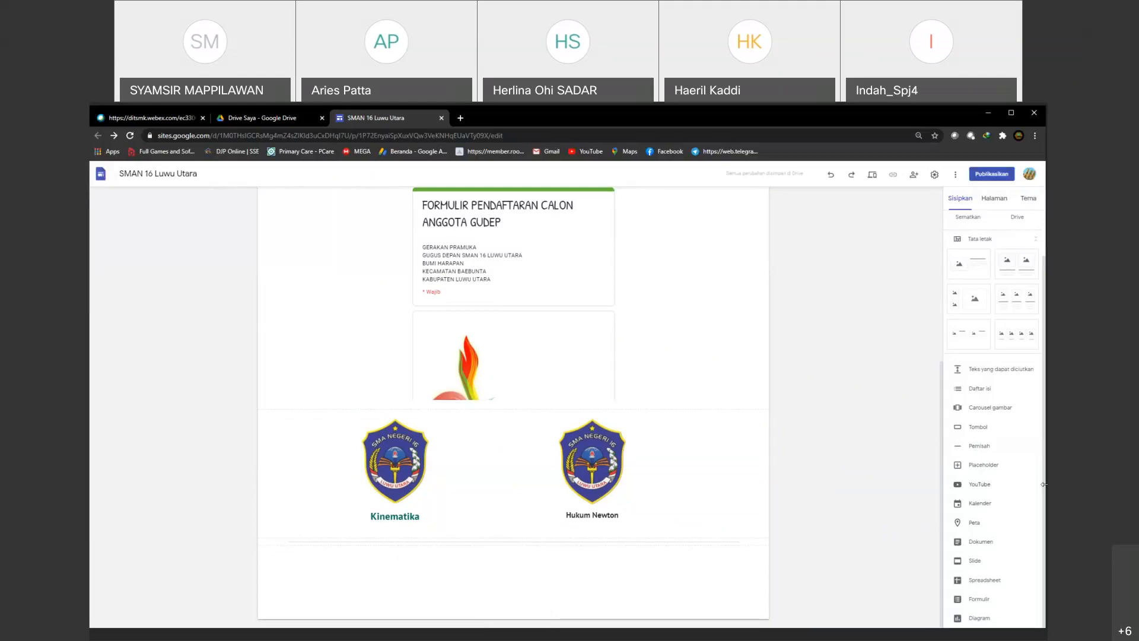
pyautogui.click(979, 429)
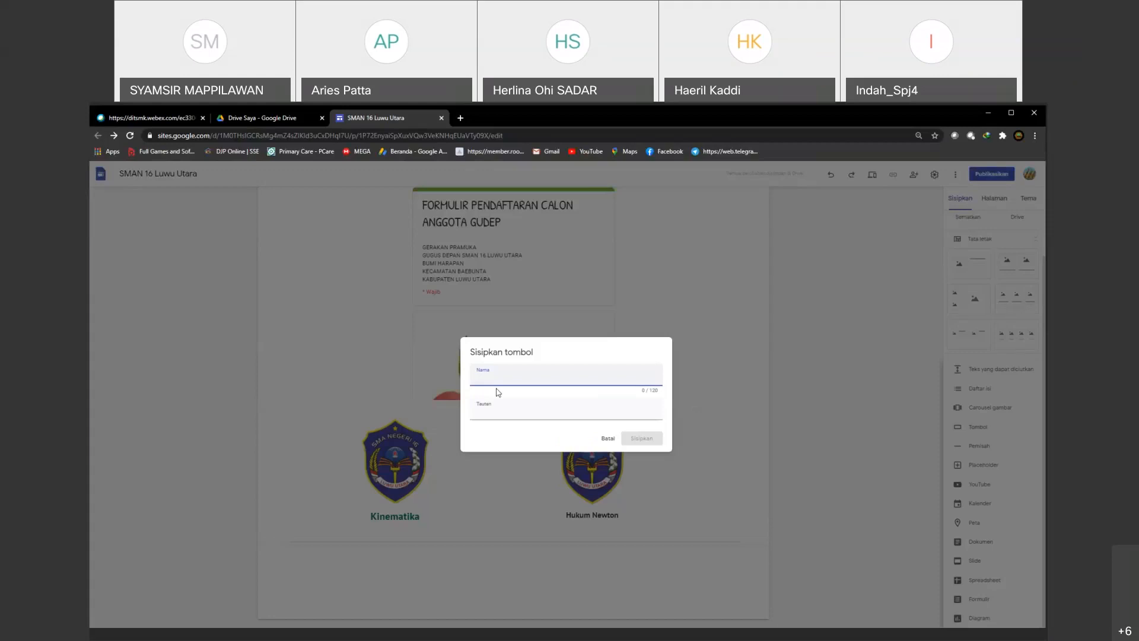
pyautogui.write('Momentum')
pyautogui.click(499, 408)
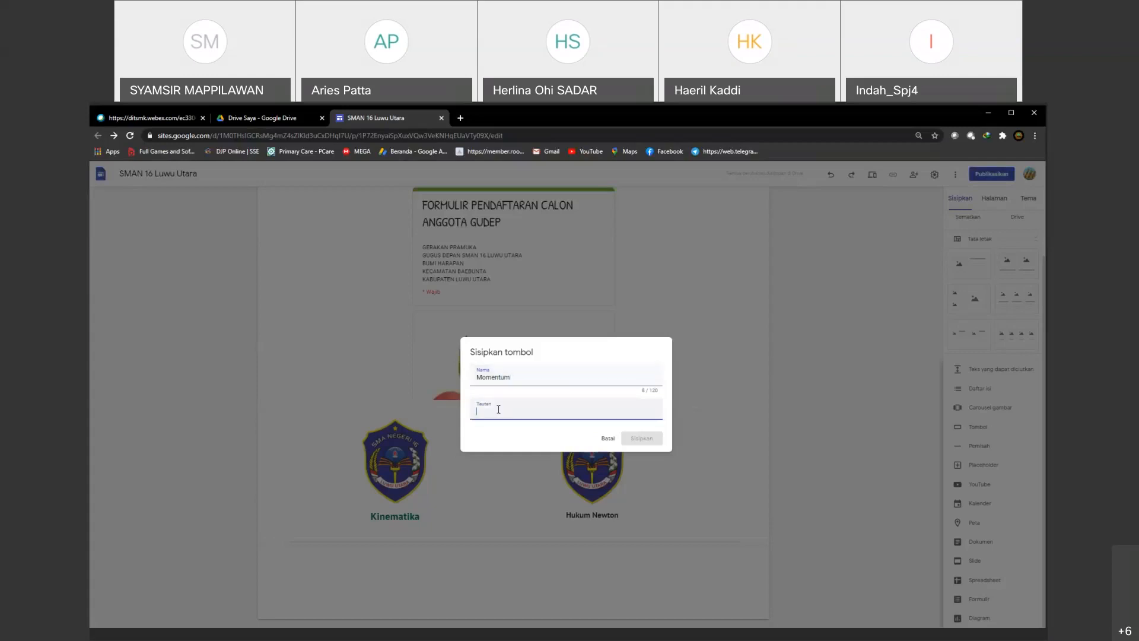
pyautogui.click(364, 328)
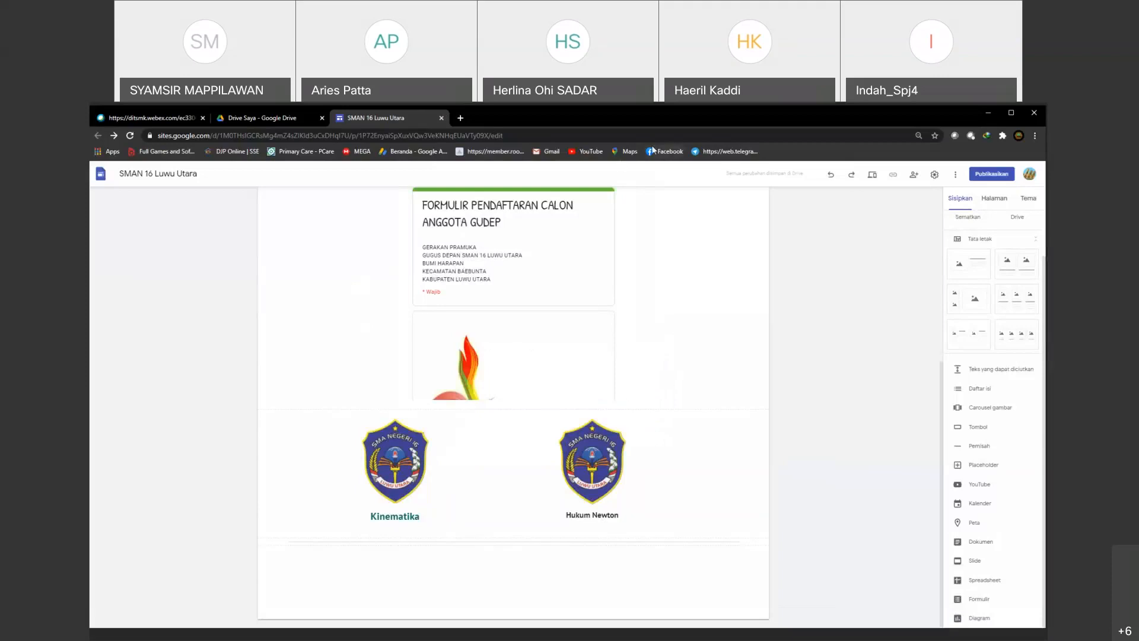
pyautogui.click(566, 142)
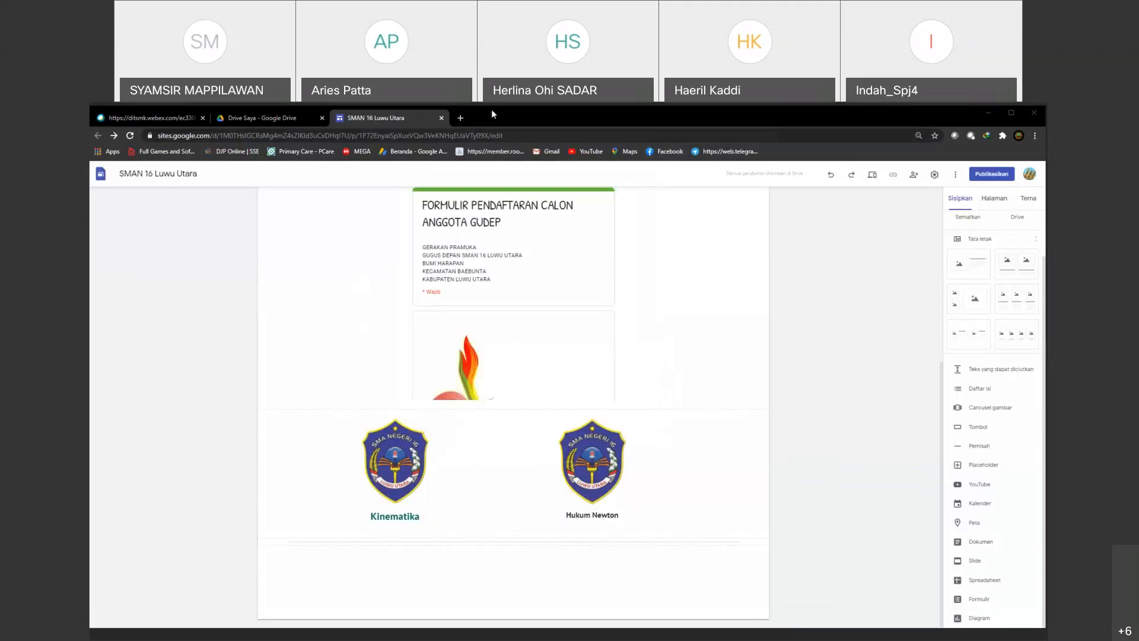
# Step: Search Google for "momentum kelas XI" in a new browser tab
pyautogui.click(310, 117)
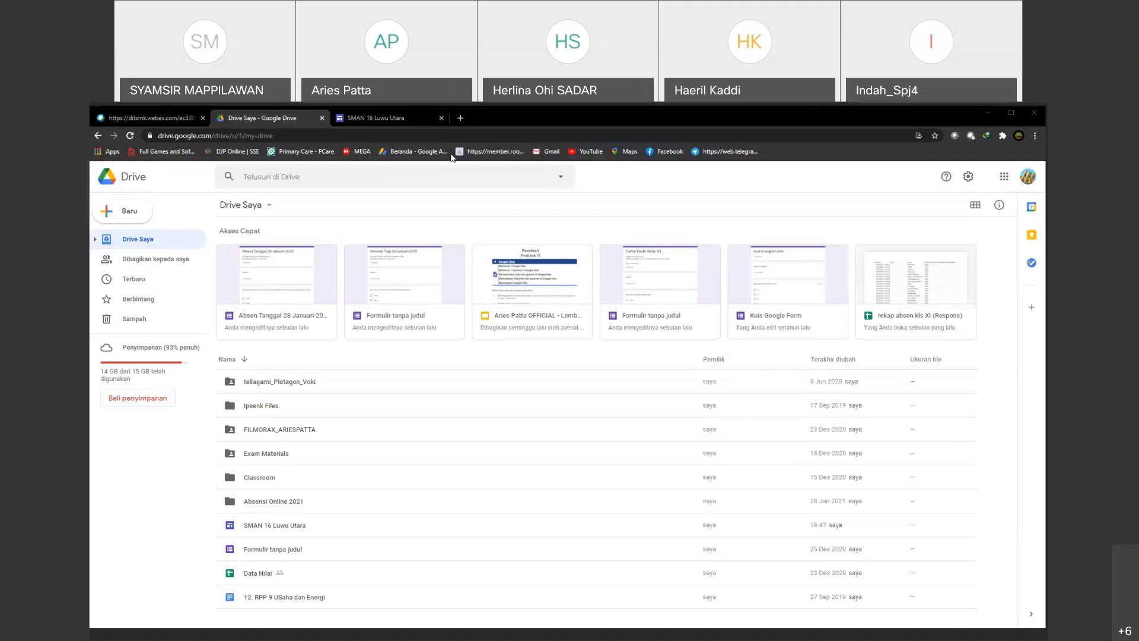
pyautogui.click(460, 118)
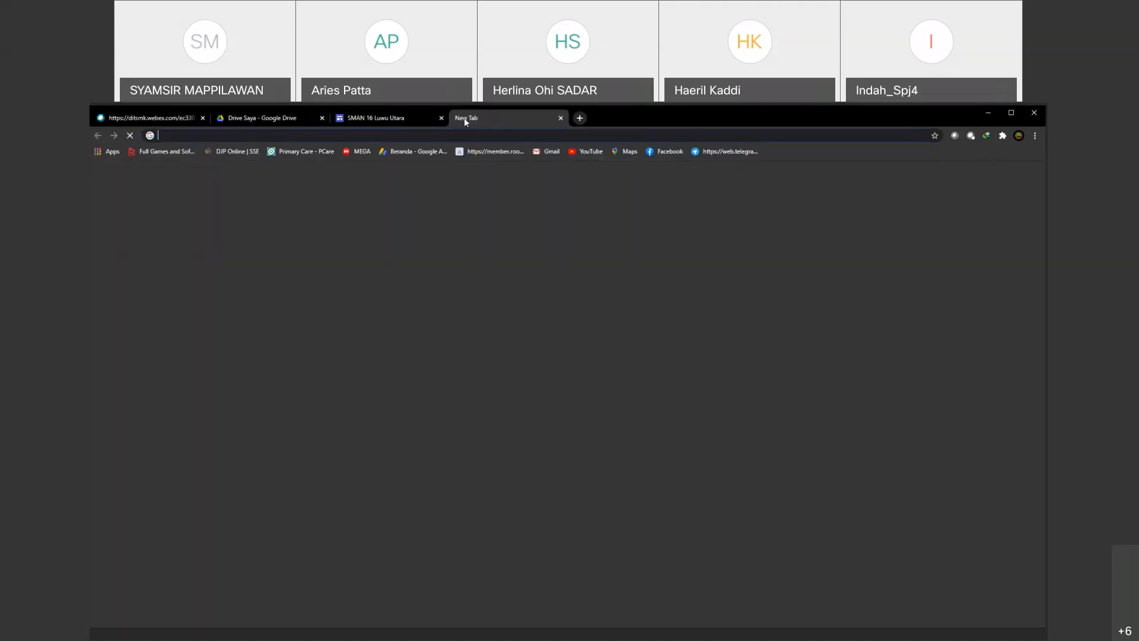
pyautogui.write('momen')
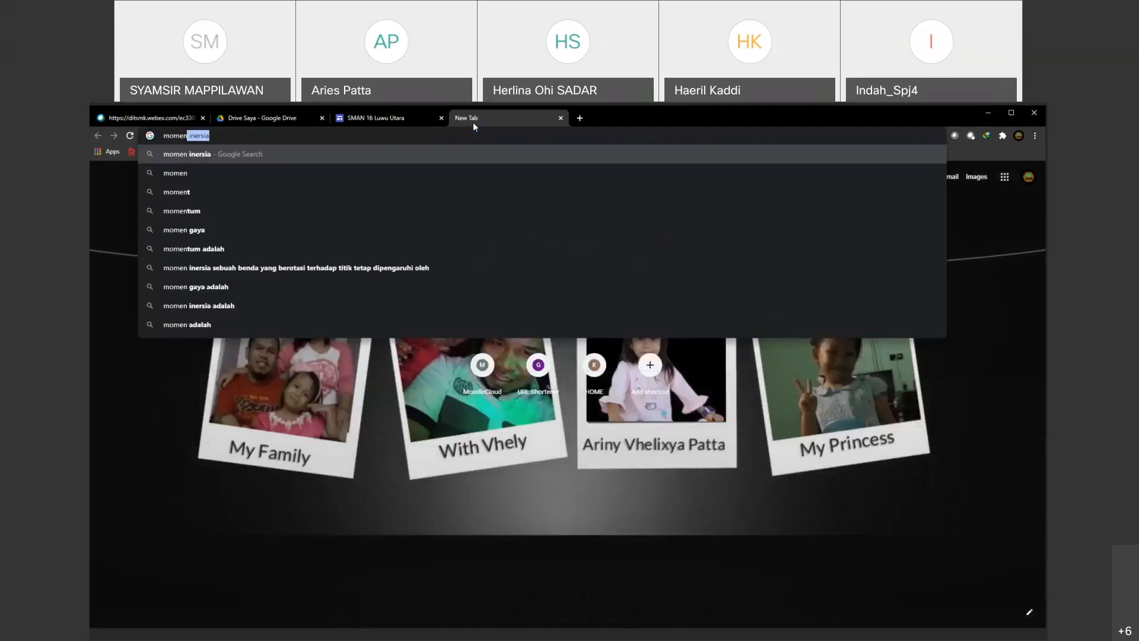
pyautogui.write('tum kelas')
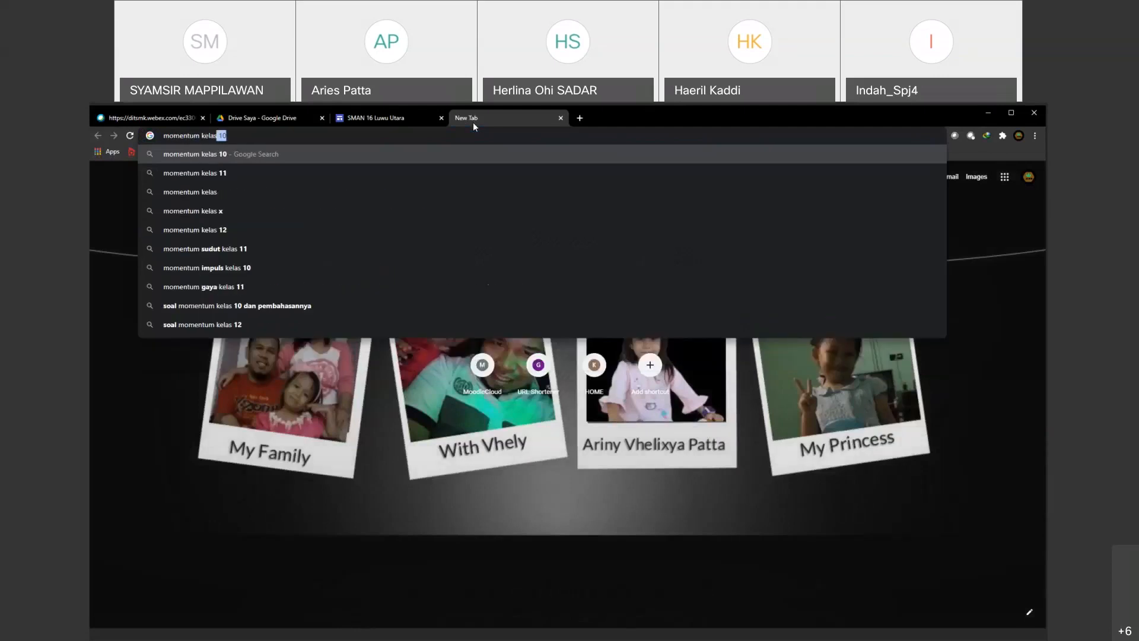
pyautogui.write(' XI')
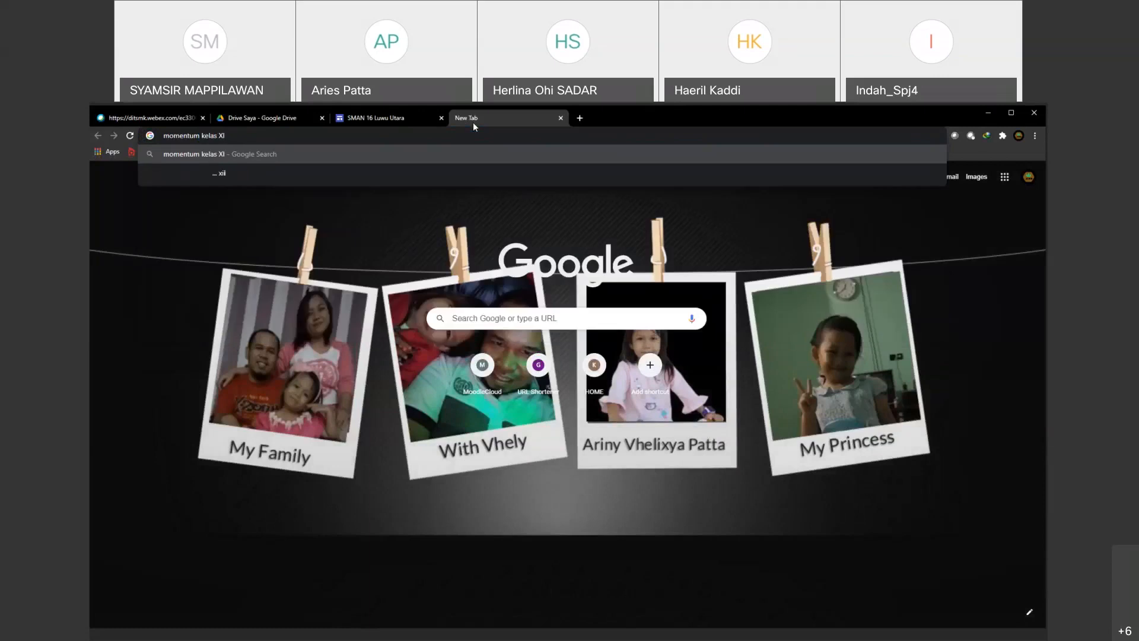
pyautogui.press('Return')
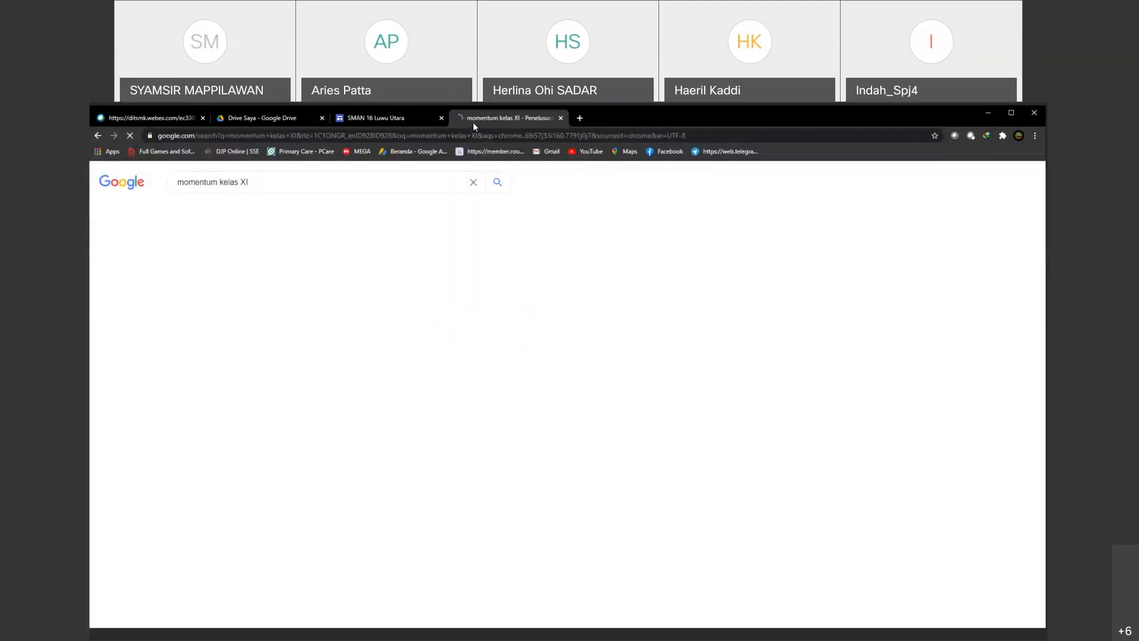
# Step: Open the Quipper article "Momentum dan Impuls – Fisika Kelas 11" and copy its web address
pyautogui.click(303, 267)
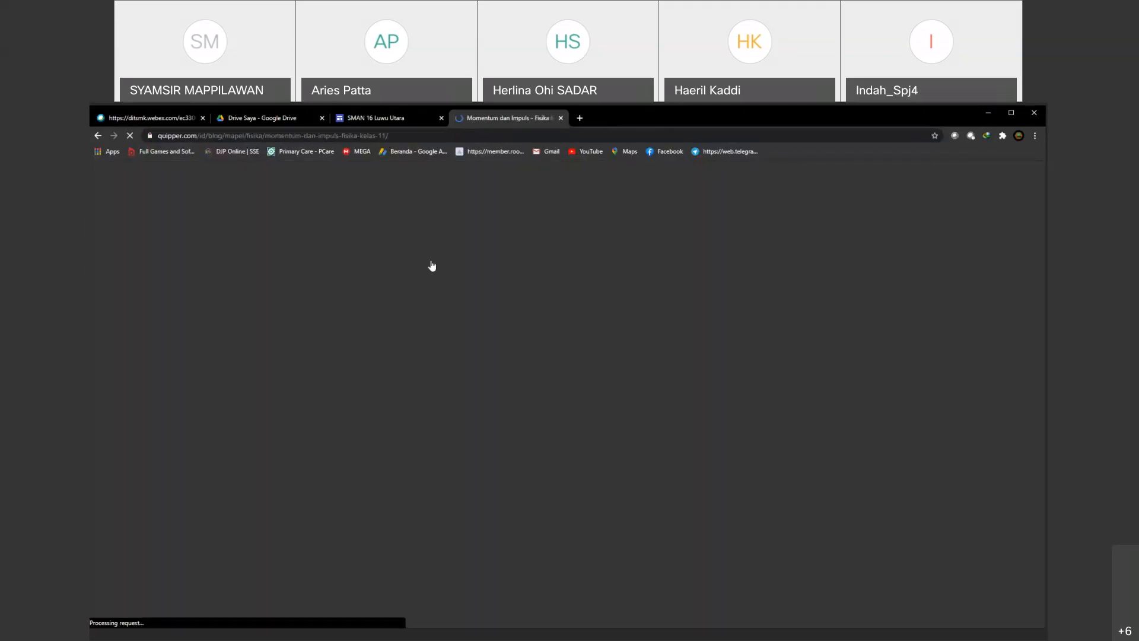
pyautogui.moveTo(449, 258)
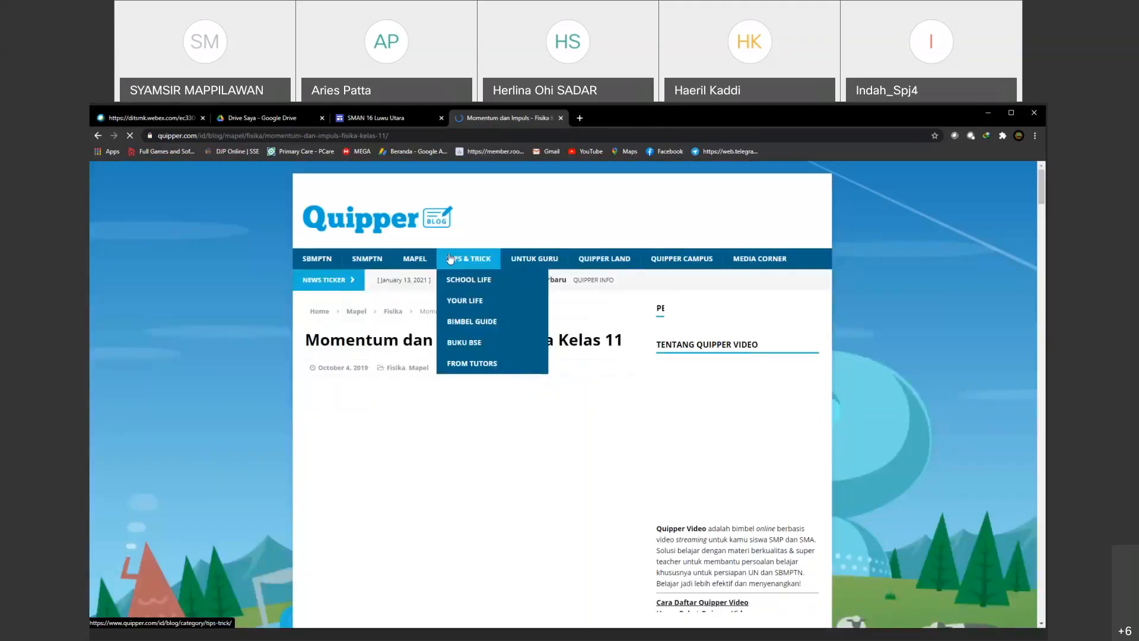
pyautogui.moveTo(389, 136); pyautogui.dragTo(157, 142)
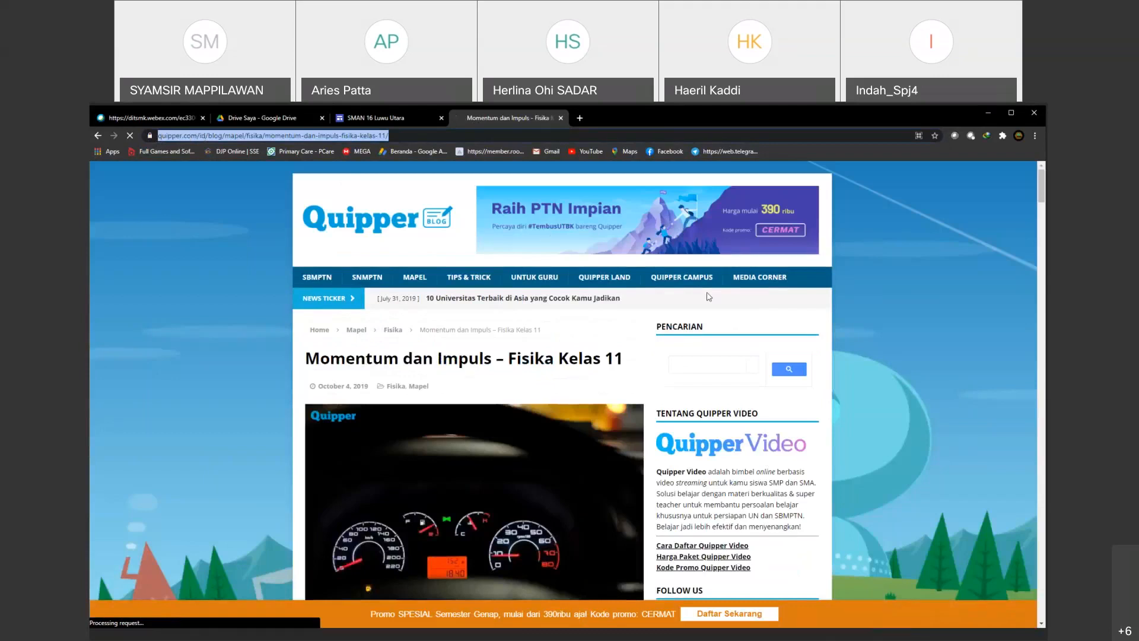
# Step: Back in the SMAN 16 Luwu Utara site, insert a button named "Momentum" that links to the copied Quipper article address
pyautogui.hotkey('ctrl', 'shift', 'Tab')
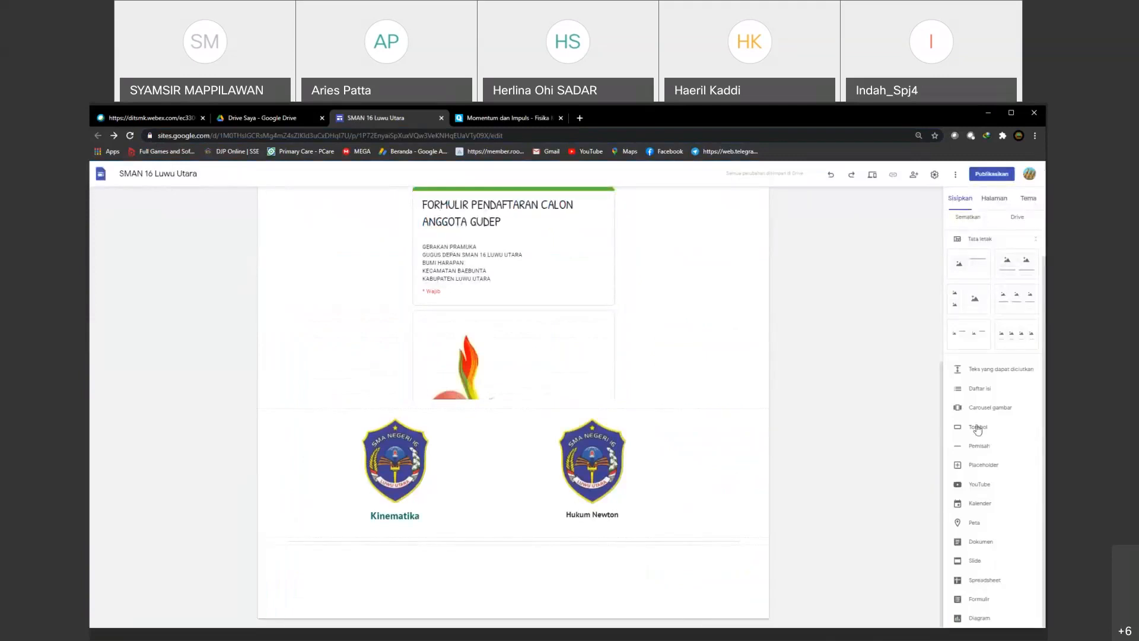
pyautogui.click(977, 429)
pyautogui.click(492, 414)
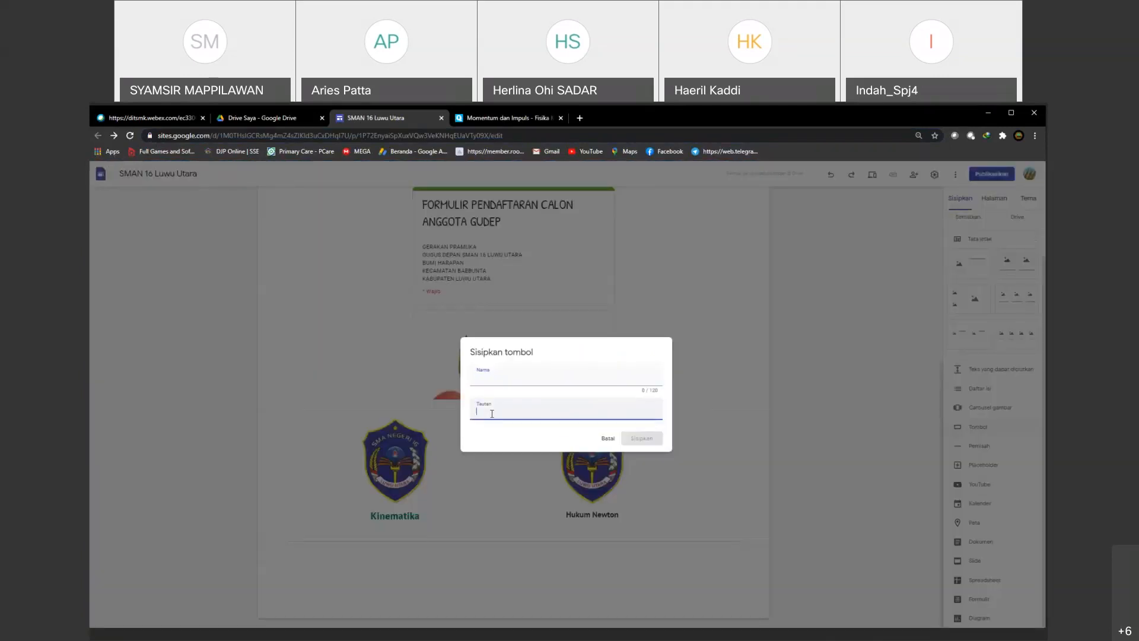
pyautogui.hotkey('ctrl', 'v')
pyautogui.click(482, 379)
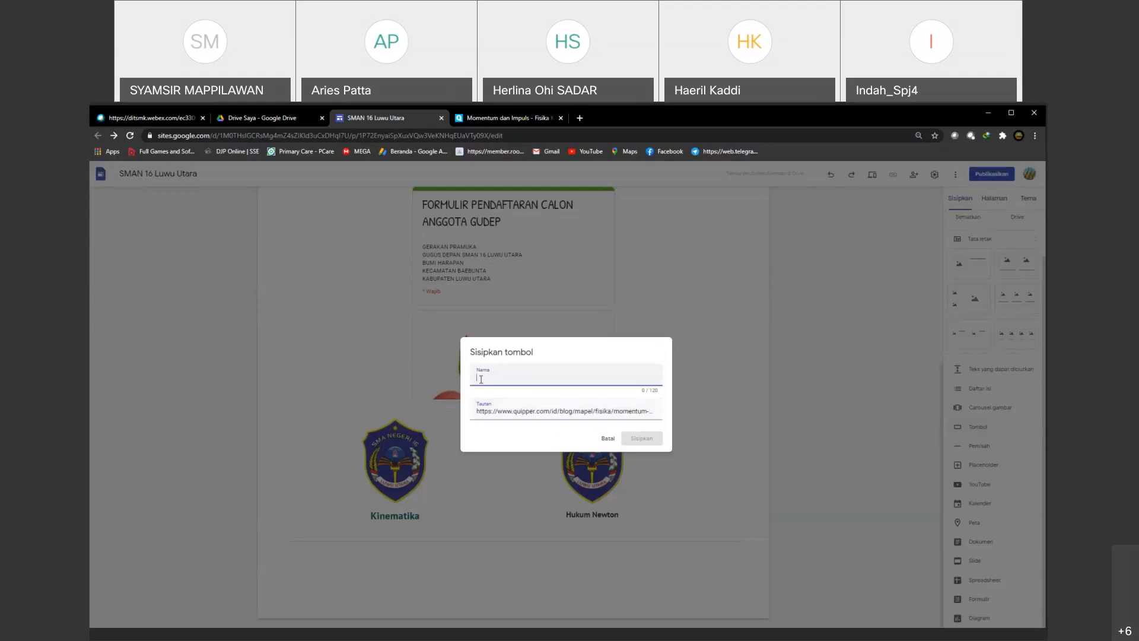
pyautogui.write('Momentum')
pyautogui.click(642, 438)
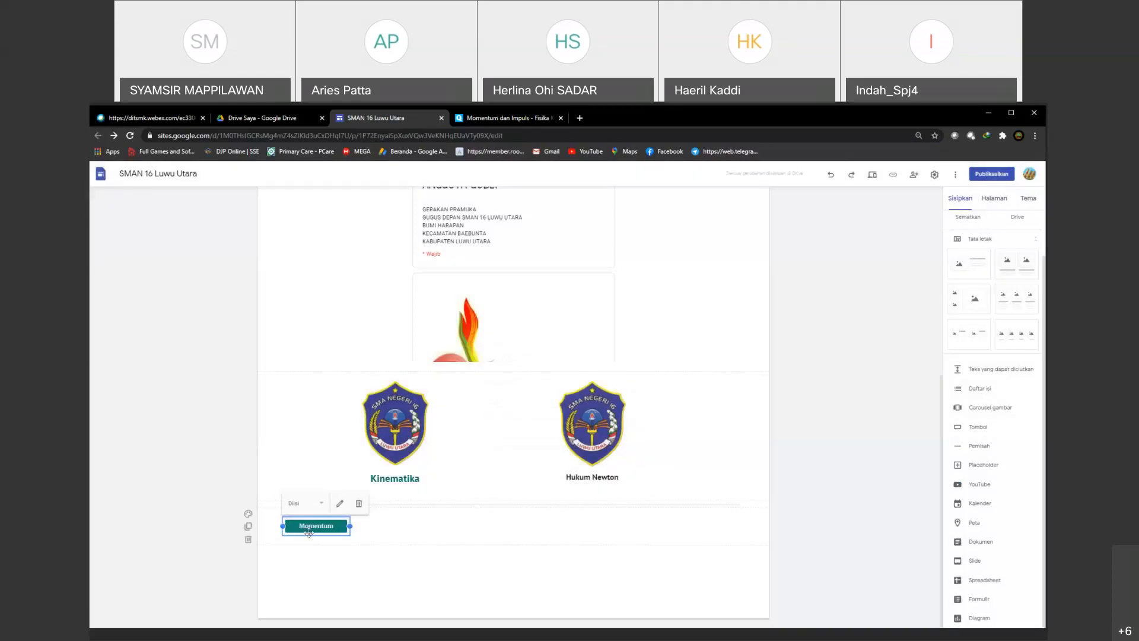
# Step: Centre the "Momentum" button on the page and insert a two-column layout with image placeholders and text below it
pyautogui.moveTo(335, 524); pyautogui.dragTo(494, 522)
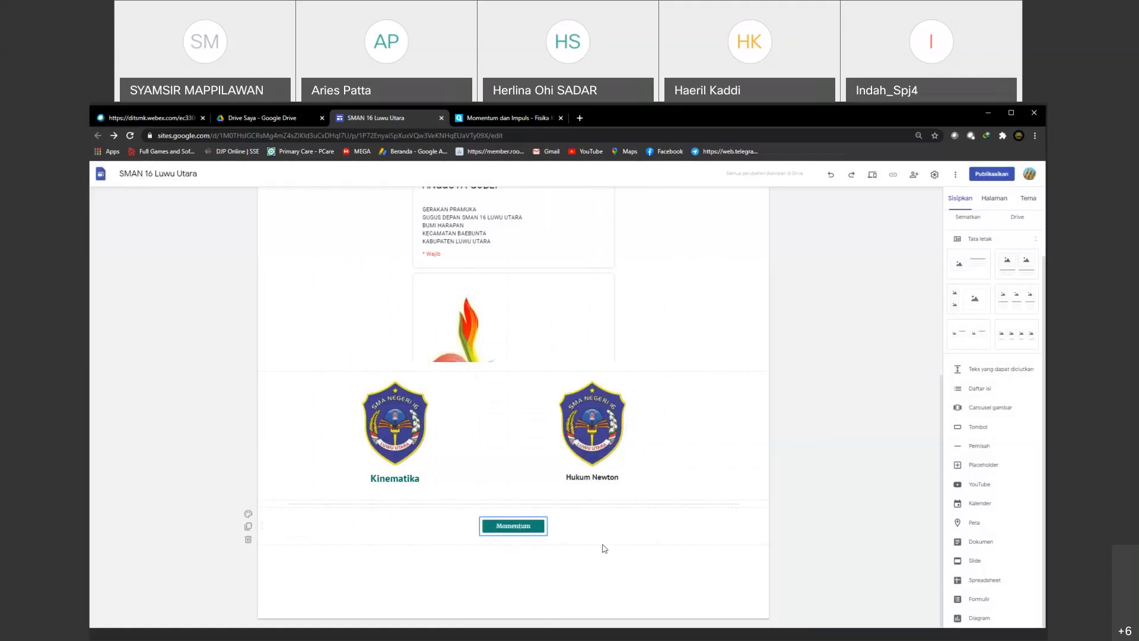
pyautogui.click(499, 556)
pyautogui.click(1014, 270)
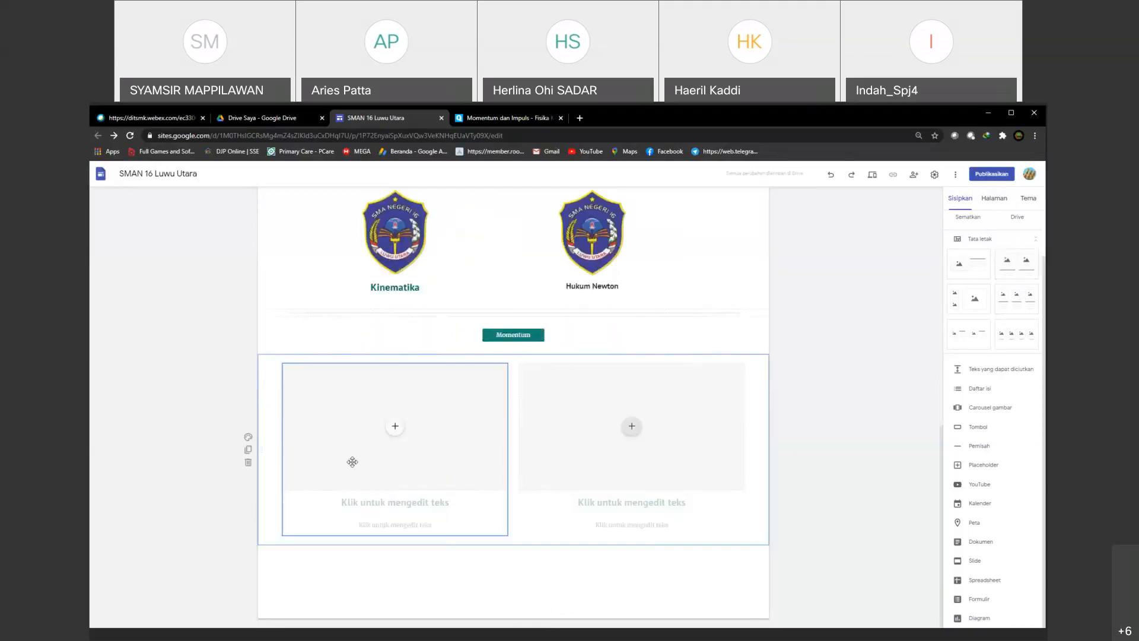
# Step: Title the first column of the new layout "Chat Pak" followed by the teacher's first name
pyautogui.click(375, 504)
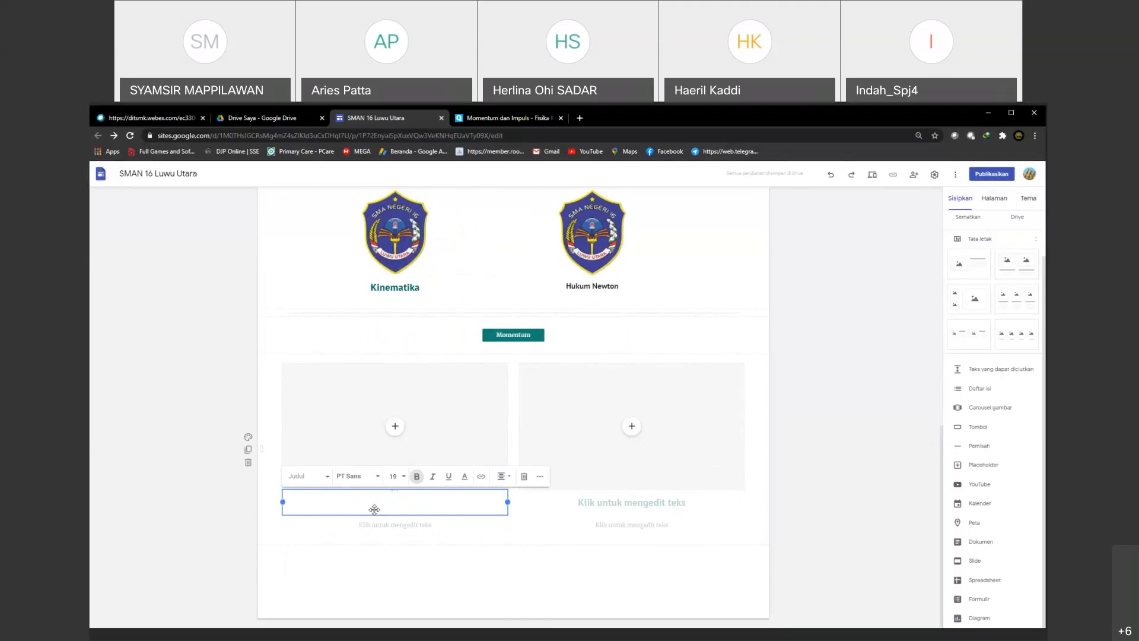
pyautogui.write('Chat Pak Aries')
# Step: Enter "Jika ada kendala silahkan Chat Guru Mata Pelajaran anda" as the description under the chat column's title
pyautogui.click(380, 526)
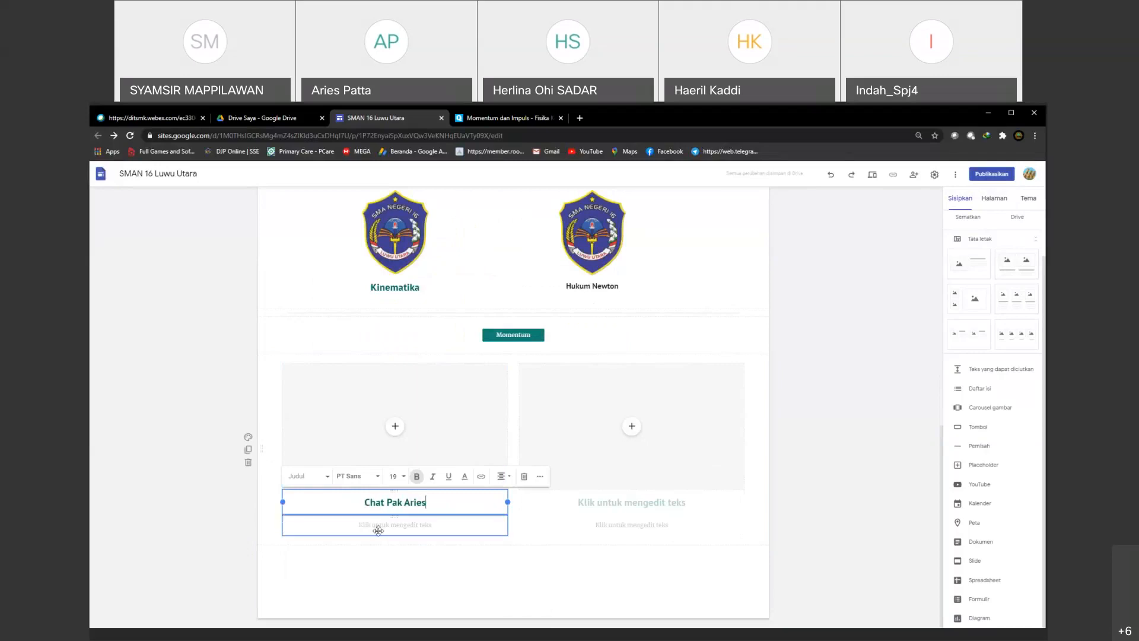
pyautogui.click(380, 526)
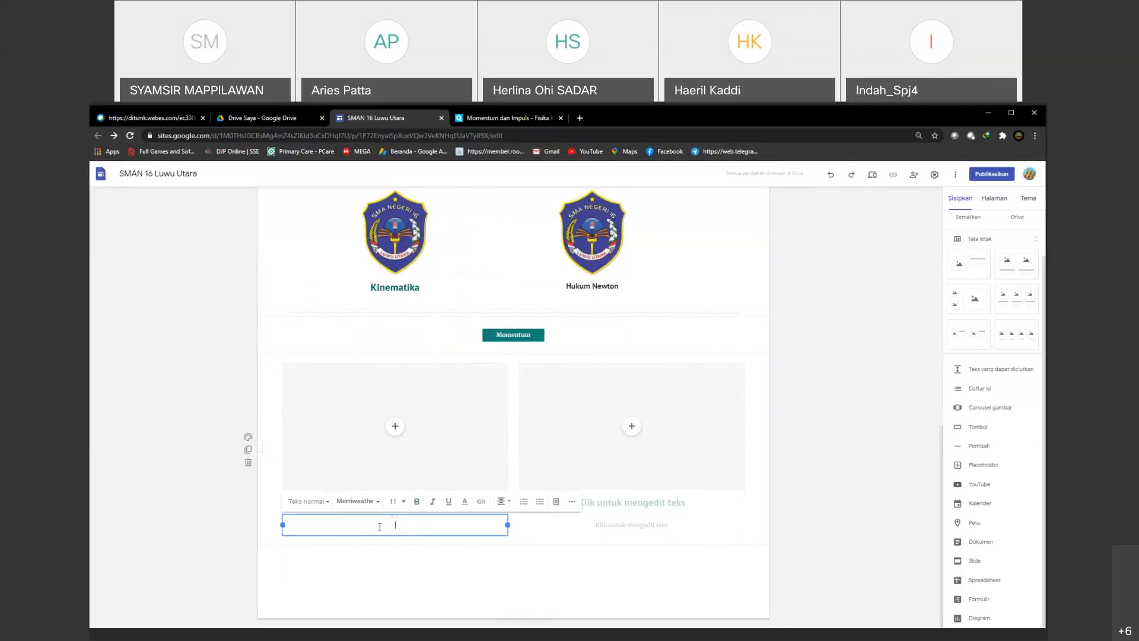
pyautogui.write('Jika ada kendala silahkan Chat Guru M')
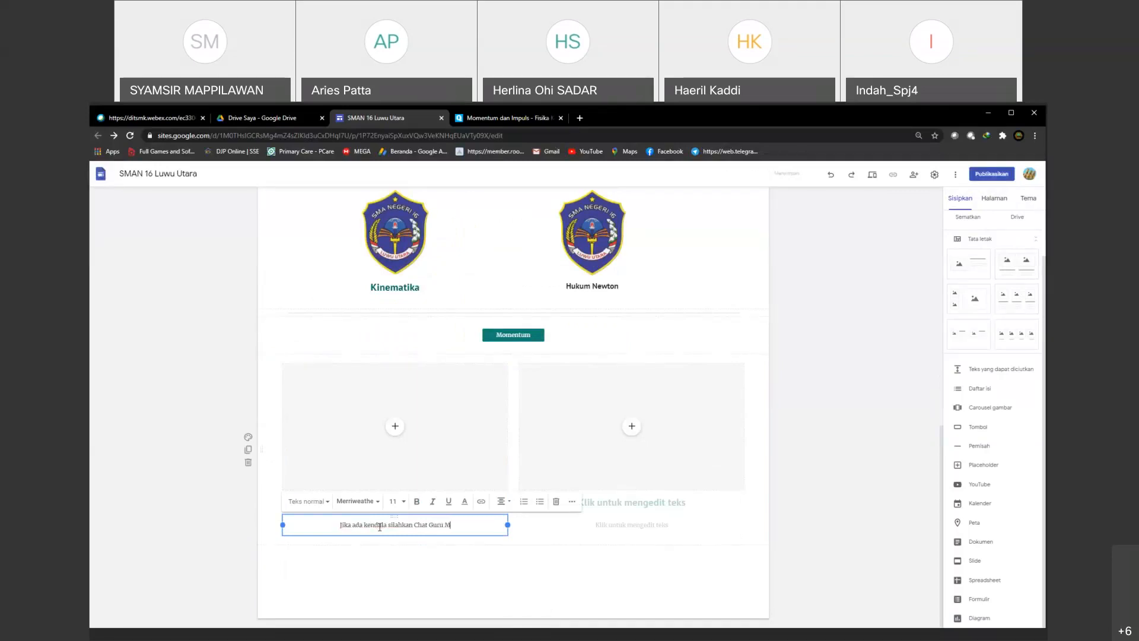
pyautogui.write('ata Pel')
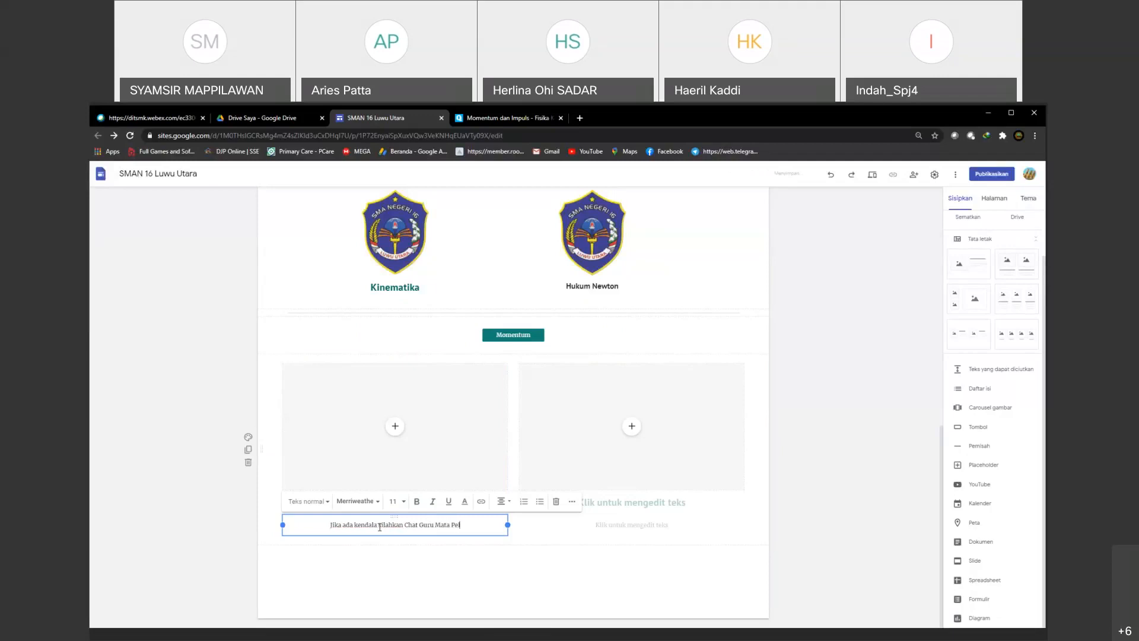
pyautogui.write('ajaran anda')
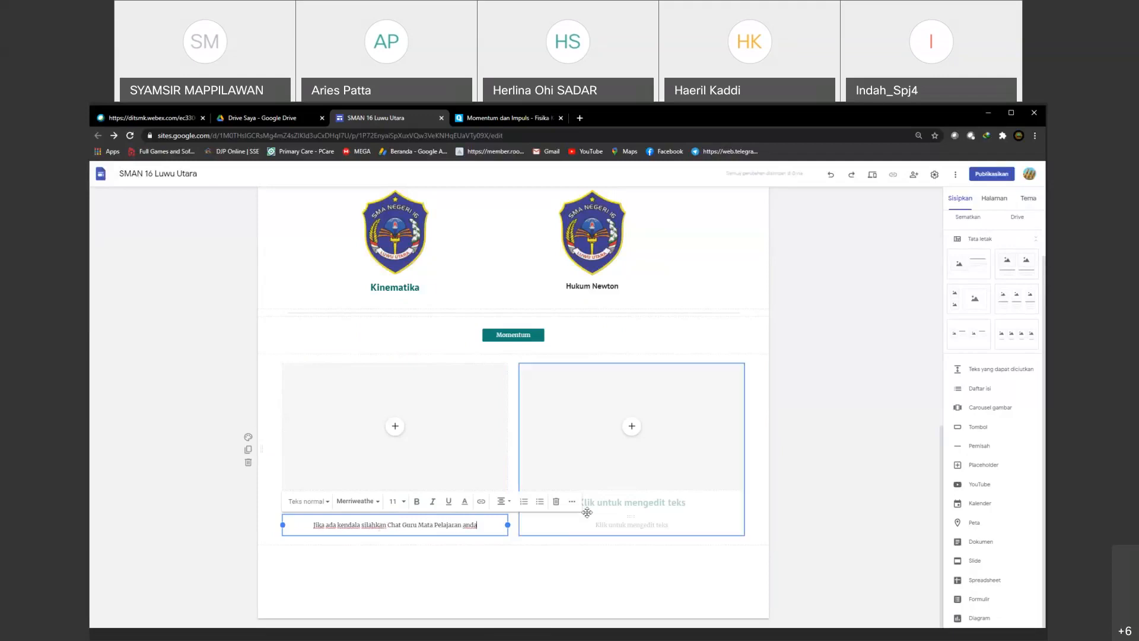
# Step: Title the second column of the new layout "Home"
pyautogui.click(631, 525)
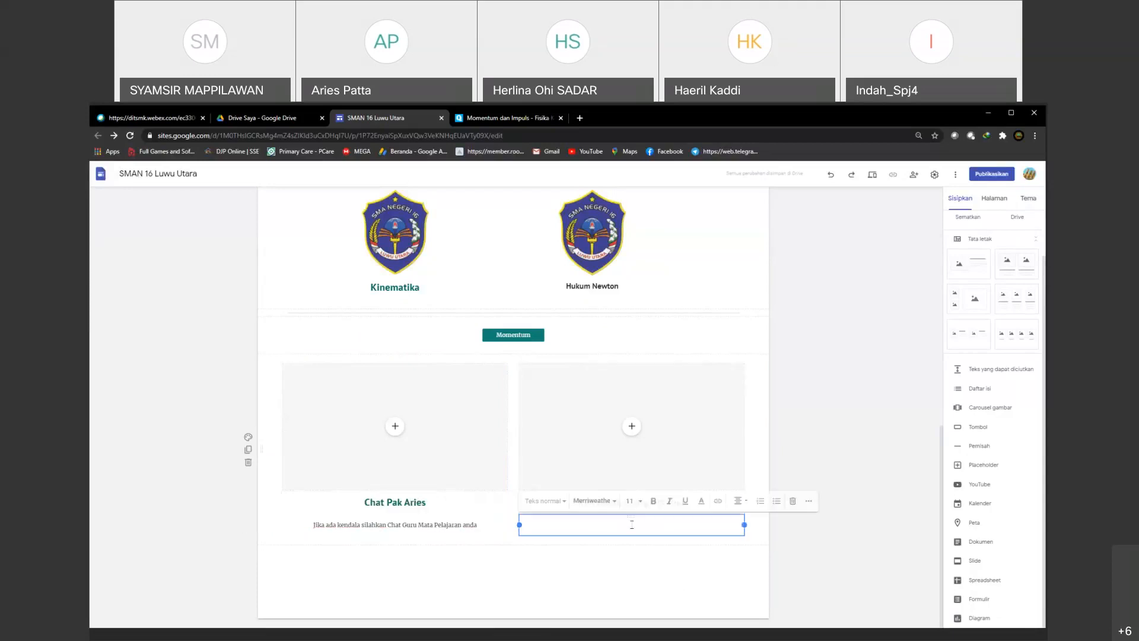
pyautogui.click(523, 480)
pyautogui.click(585, 504)
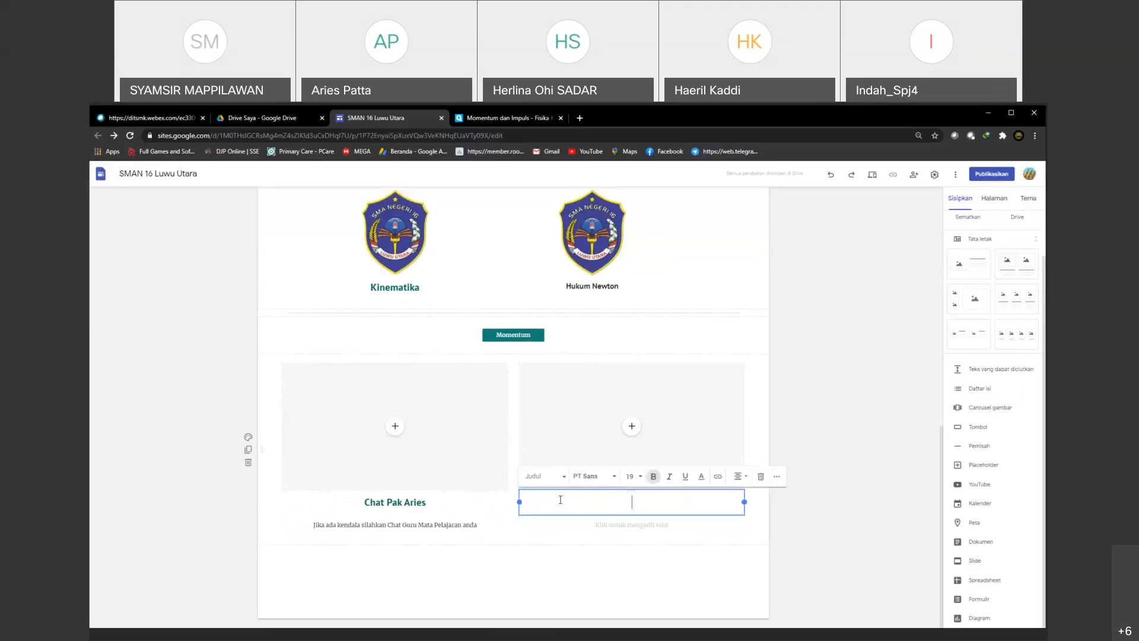
pyautogui.write('Menu')
pyautogui.press('BackSpace')
pyautogui.press('BackSpace')
pyautogui.press('BackSpace')
pyautogui.press('BackSpace')
pyautogui.write('Home')
pyautogui.click(640, 545)
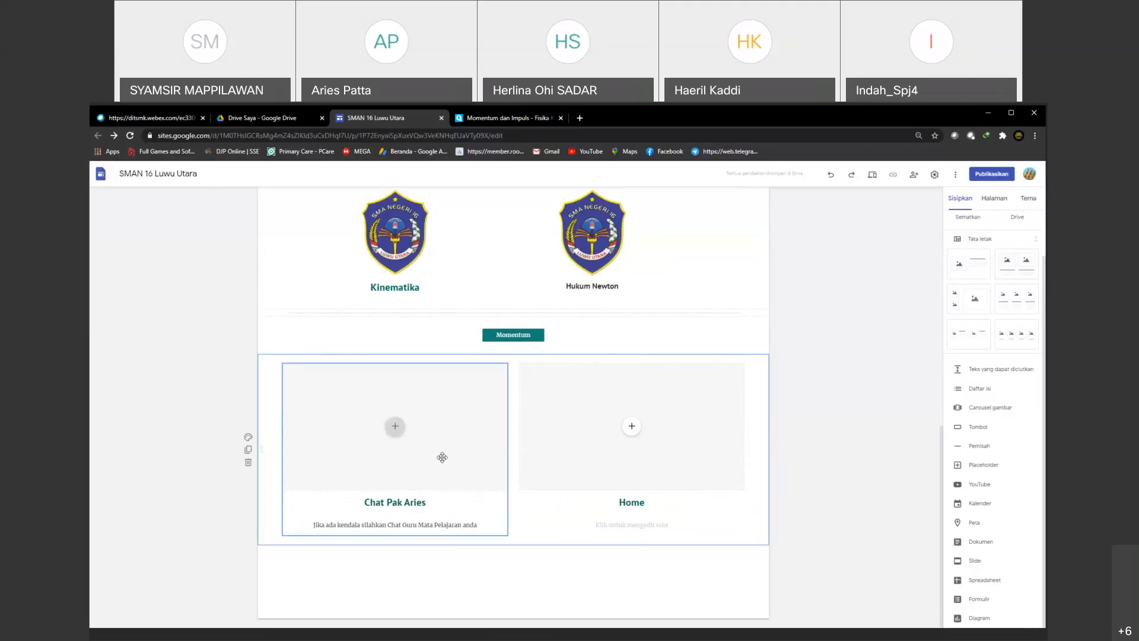
# Step: Upload the "chat" image from New Volume (D:) into the chat column's image placeholder
pyautogui.click(395, 427)
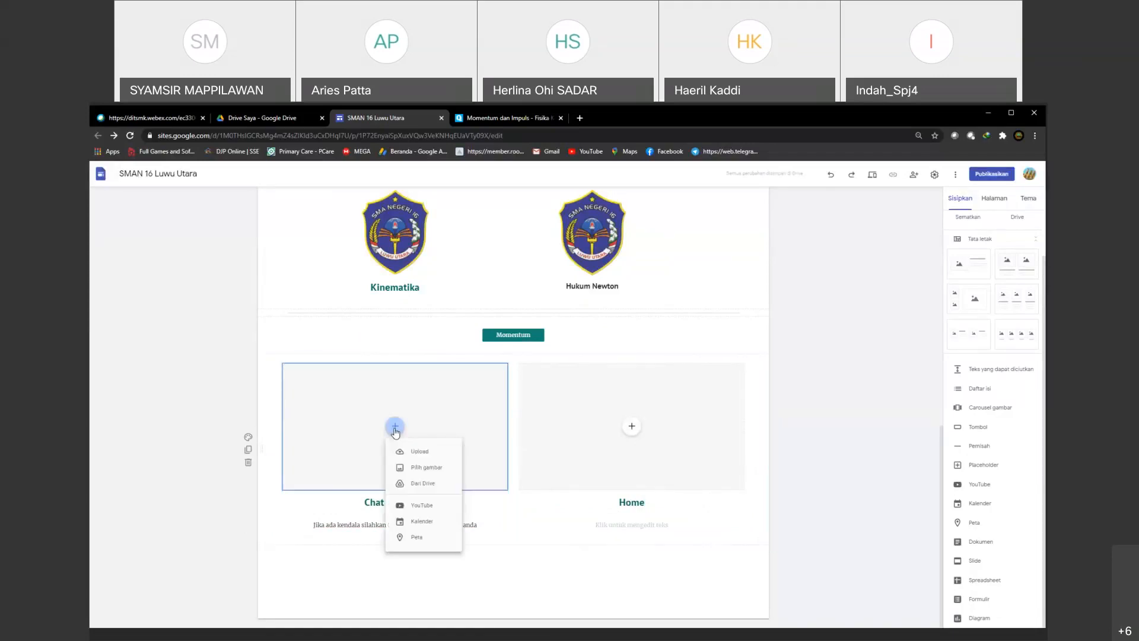
pyautogui.click(417, 457)
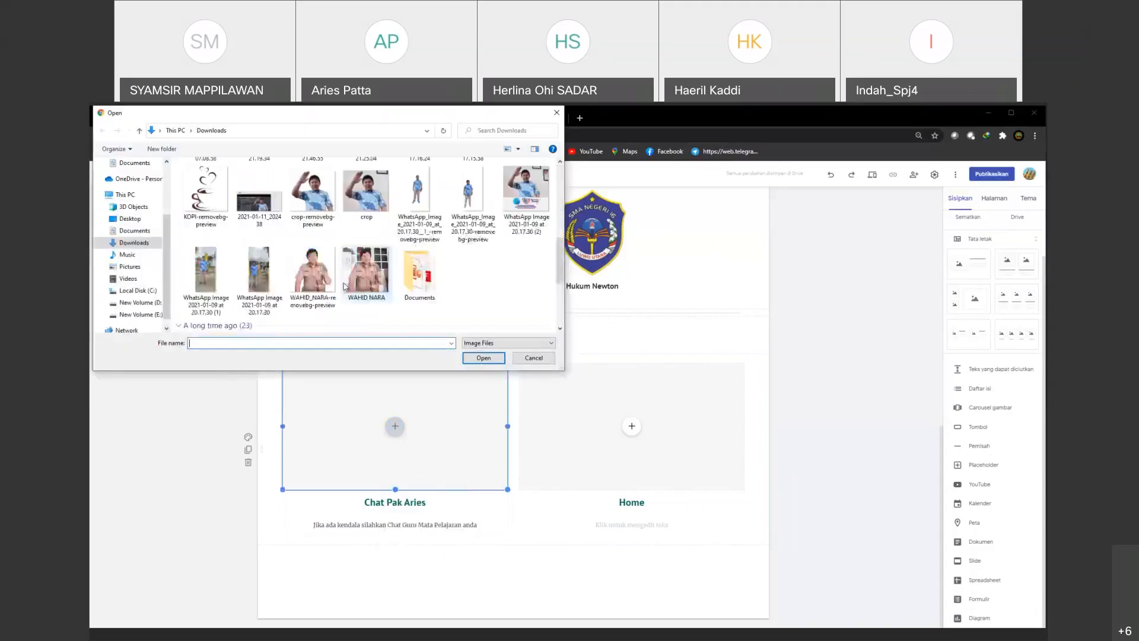
pyautogui.scroll(-4, 346, 287)
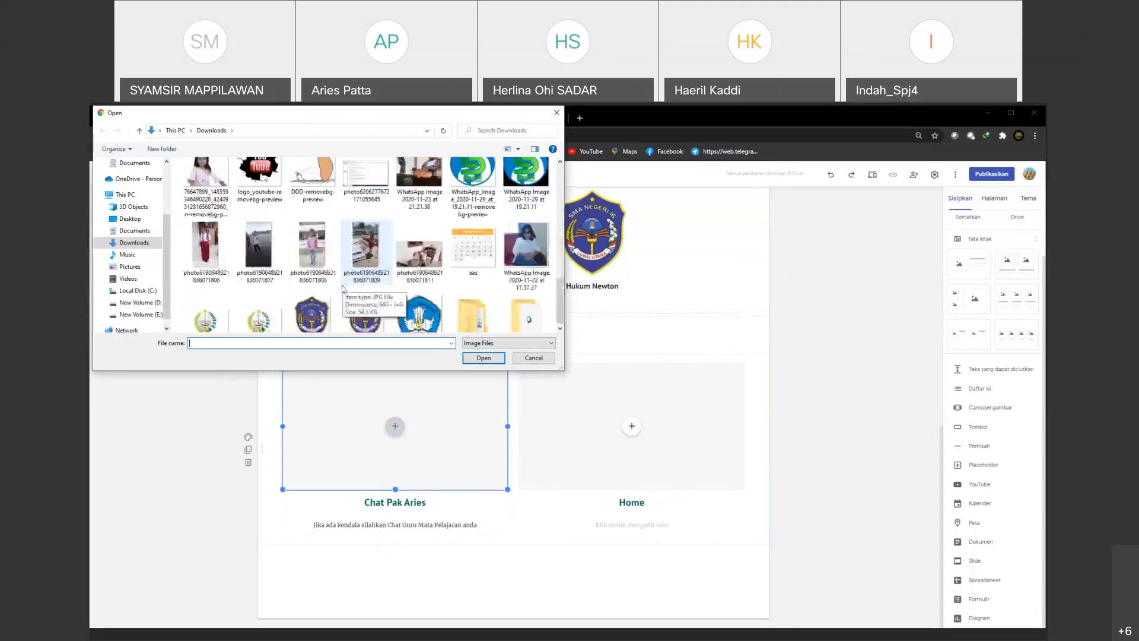
pyautogui.scroll(10, 347, 282)
pyautogui.click(137, 305)
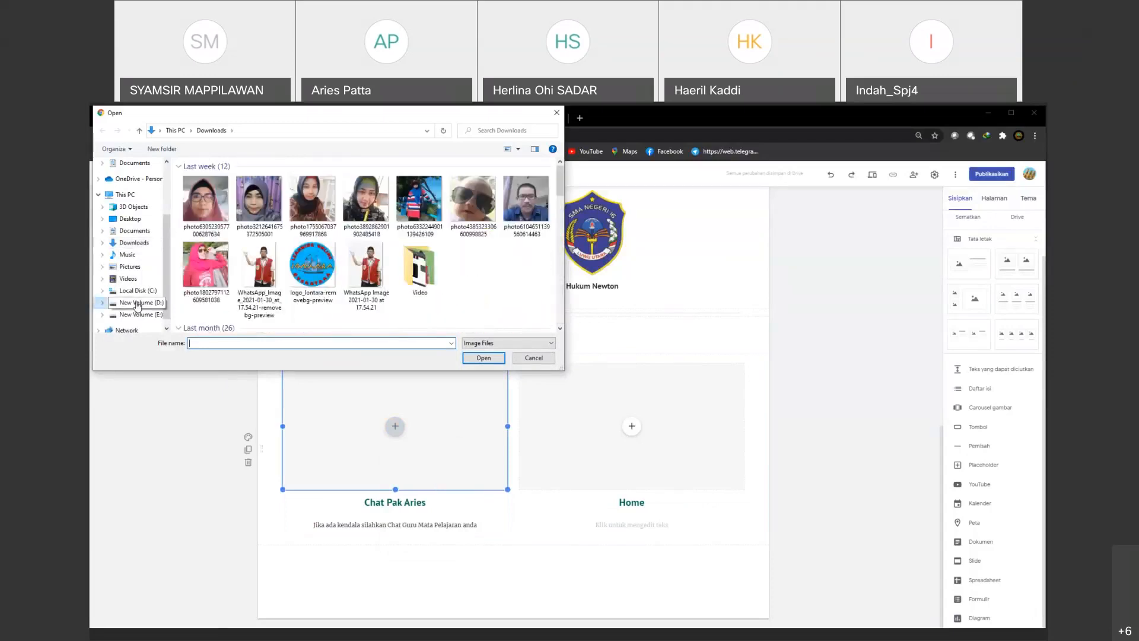
pyautogui.scroll(-3, 206, 294)
pyautogui.click(206, 294)
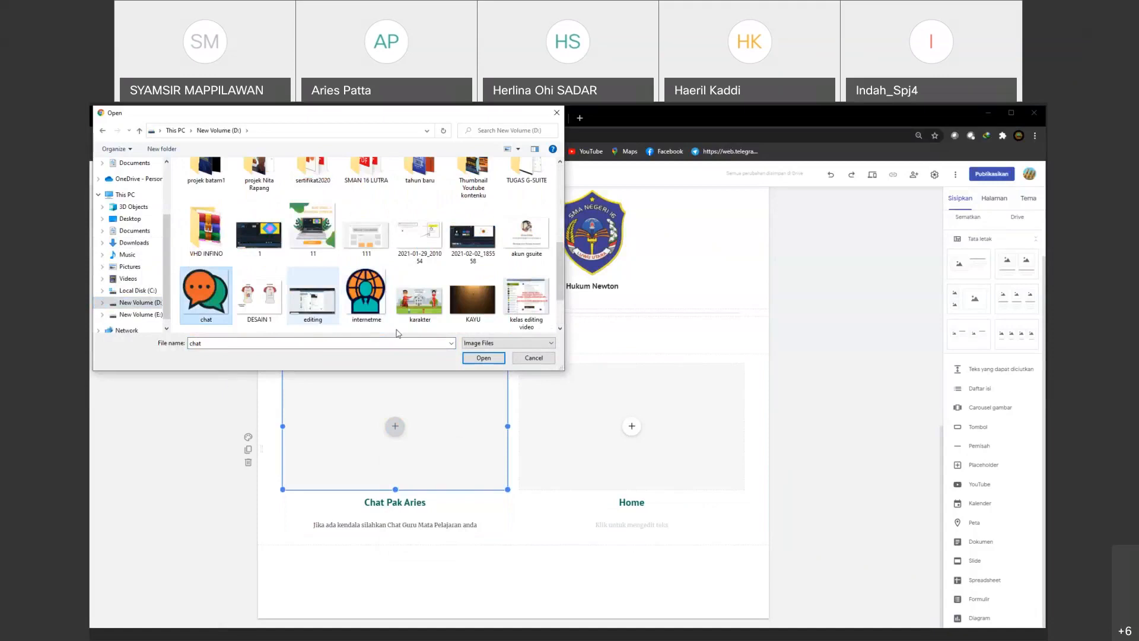
pyautogui.click(483, 358)
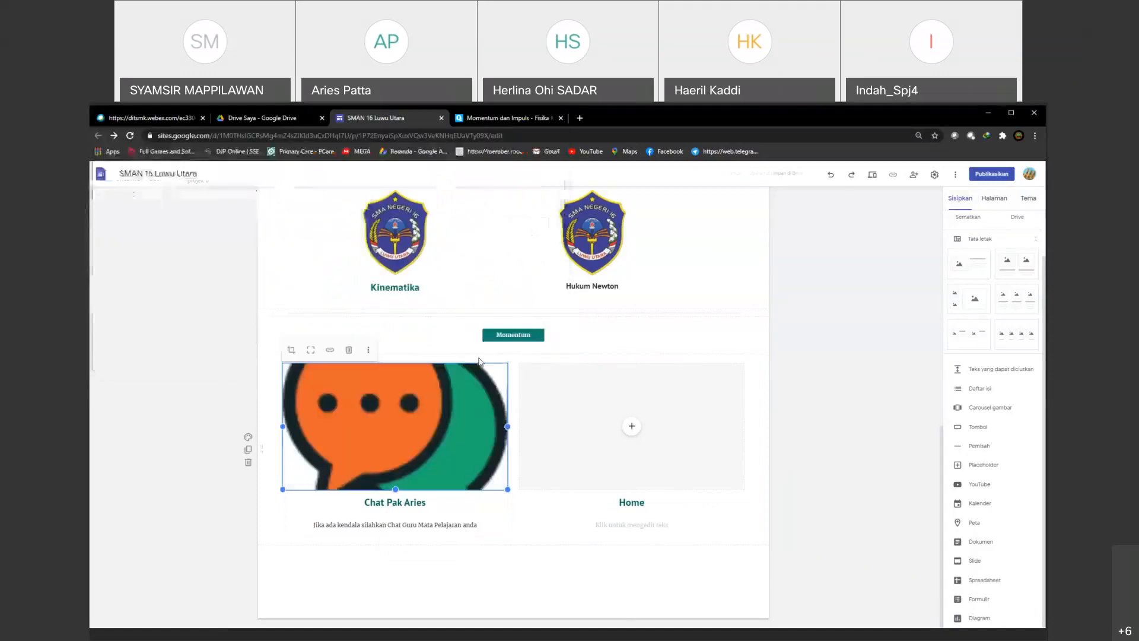
# Step: Shrink the chat image to about half its column's width and uncrop it to show the whole icon
pyautogui.moveTo(508, 488); pyautogui.dragTo(429, 429)
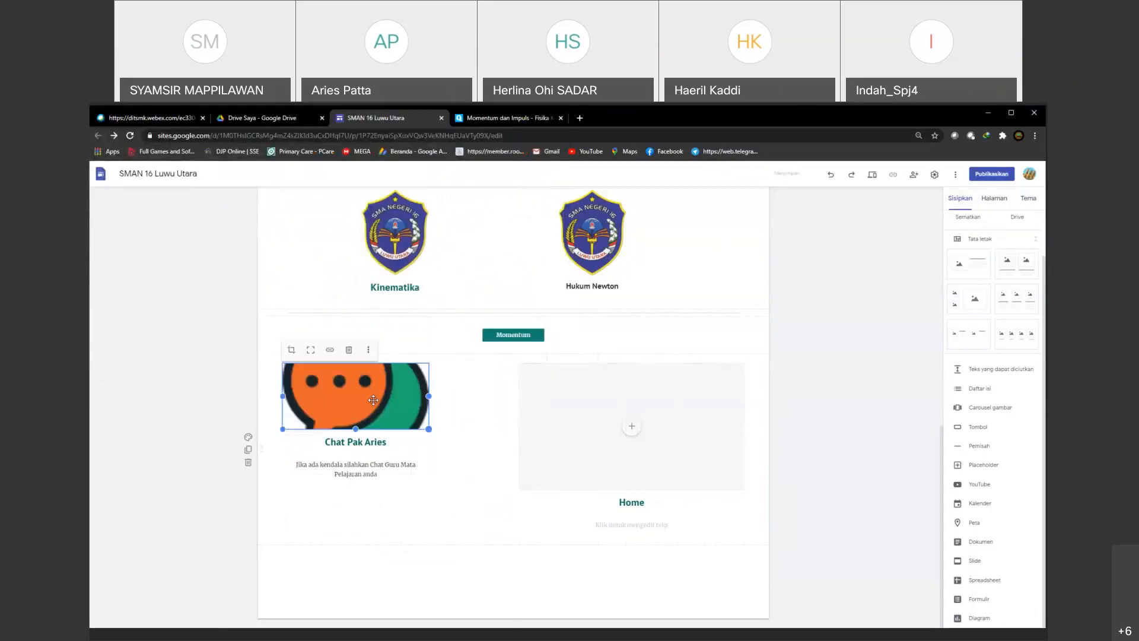
pyautogui.click(311, 350)
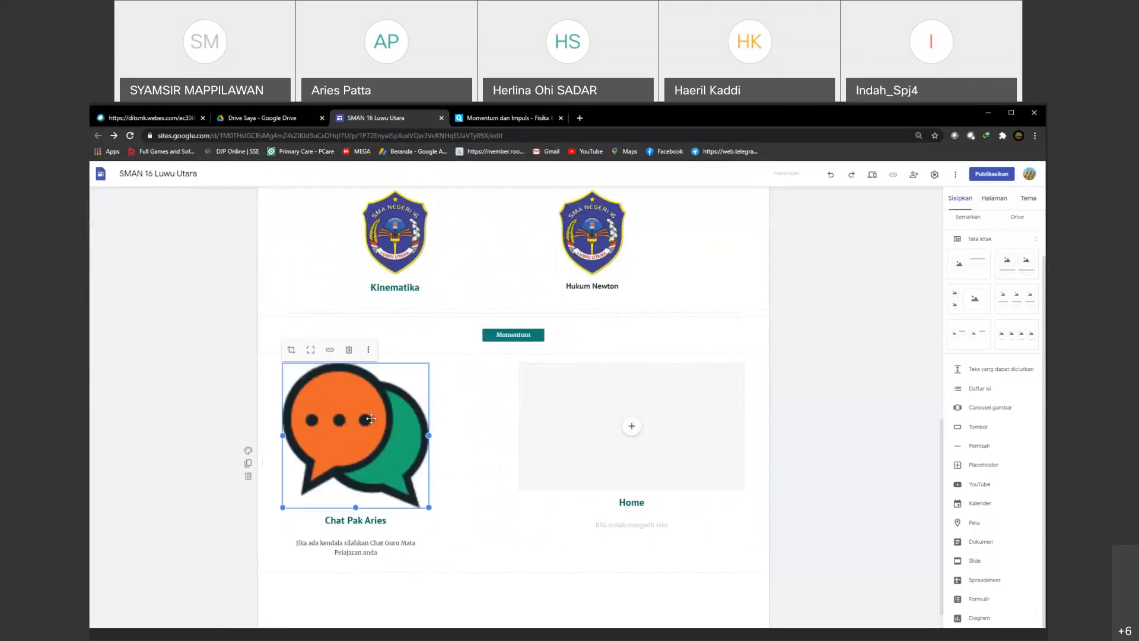
pyautogui.moveTo(426, 505); pyautogui.dragTo(389, 456)
pyautogui.click(310, 351)
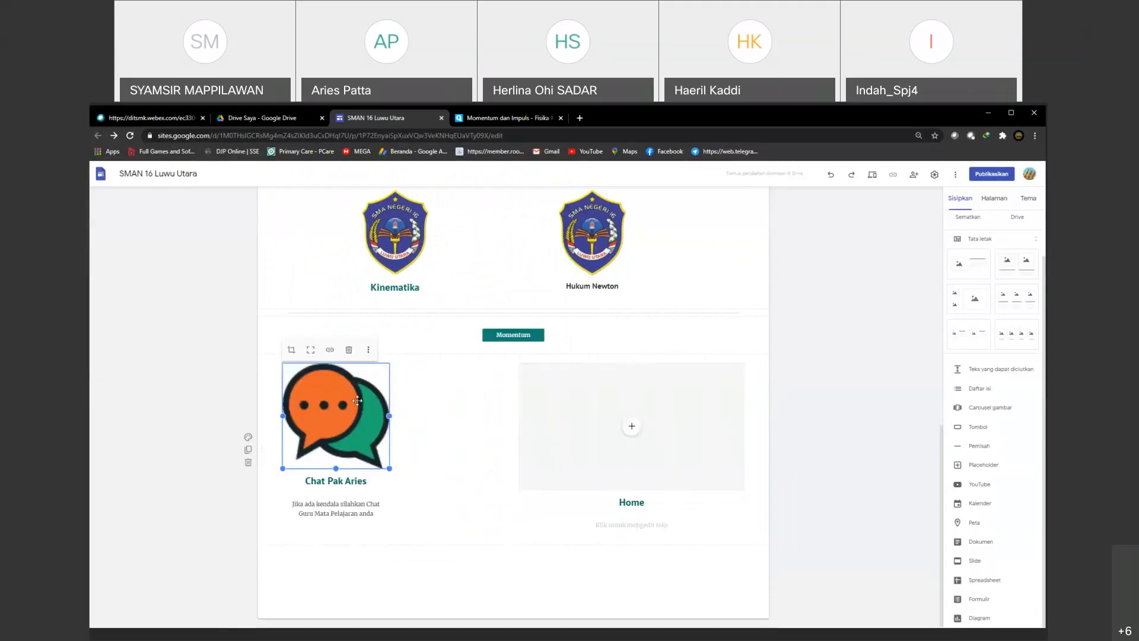
# Step: Upload the "internetme" image from New Volume (D:) into the "Home" column's image placeholder
pyautogui.click(632, 428)
pyautogui.click(651, 456)
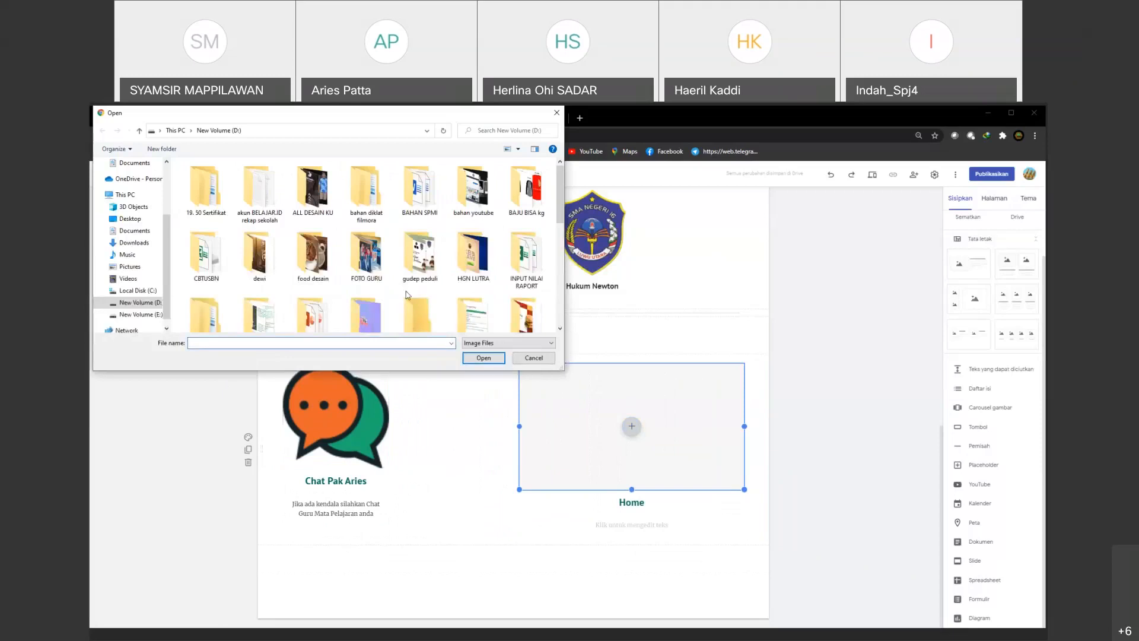
pyautogui.scroll(-3, 413, 289)
pyautogui.scroll(-2, 414, 289)
pyautogui.click(367, 237)
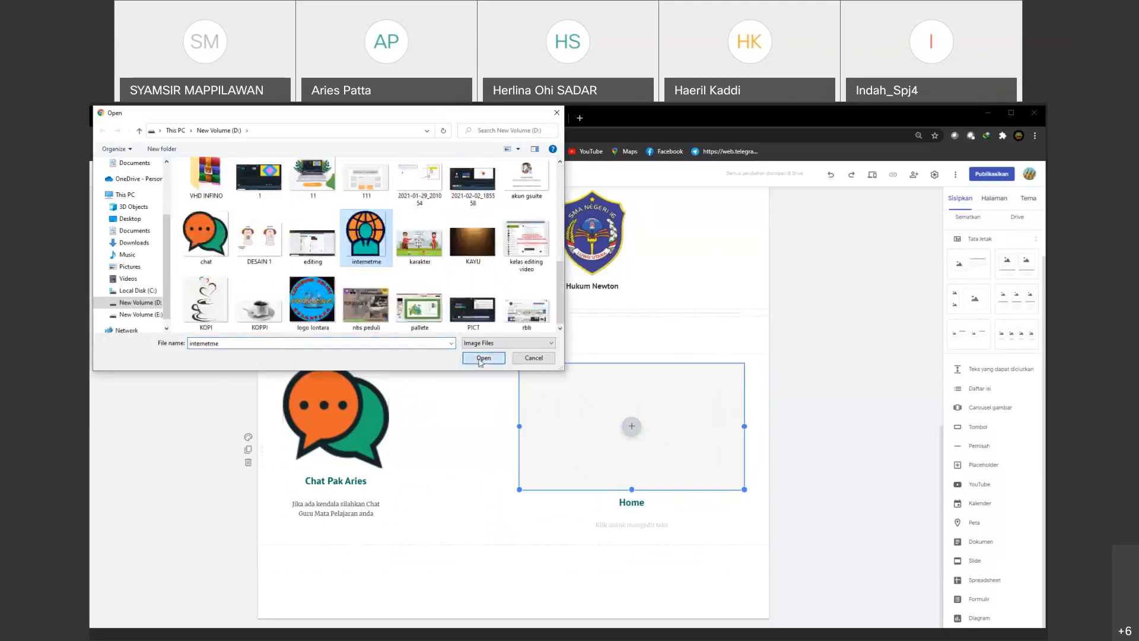
pyautogui.click(483, 358)
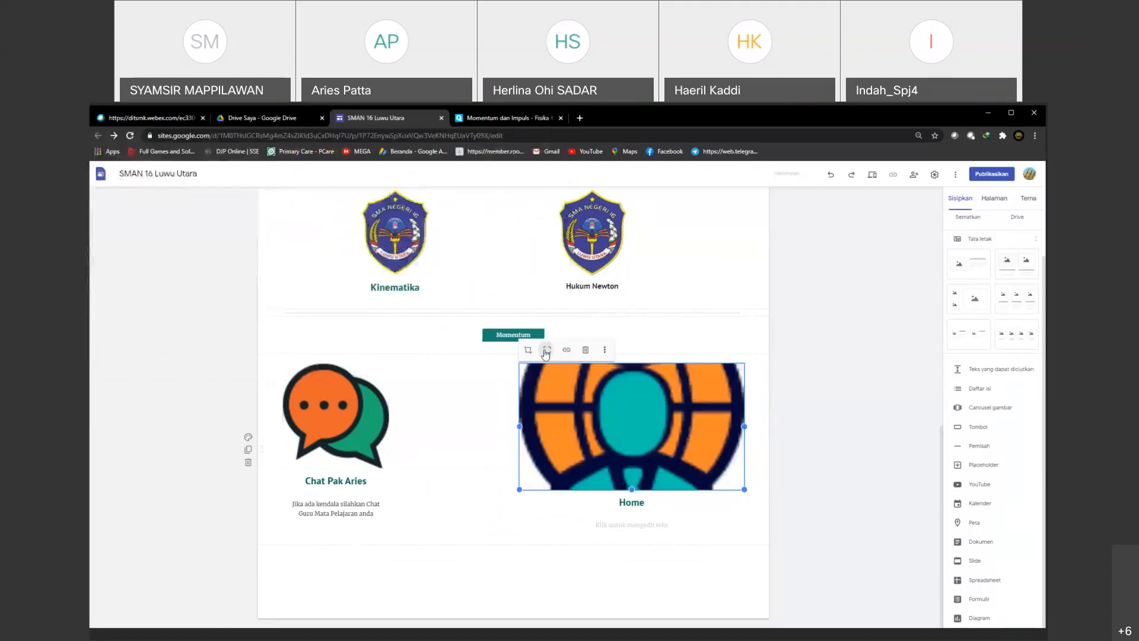
# Step: Uncrop the "Home" image and shrink it to the same width as the chat icon
pyautogui.scroll(-2, 662, 488)
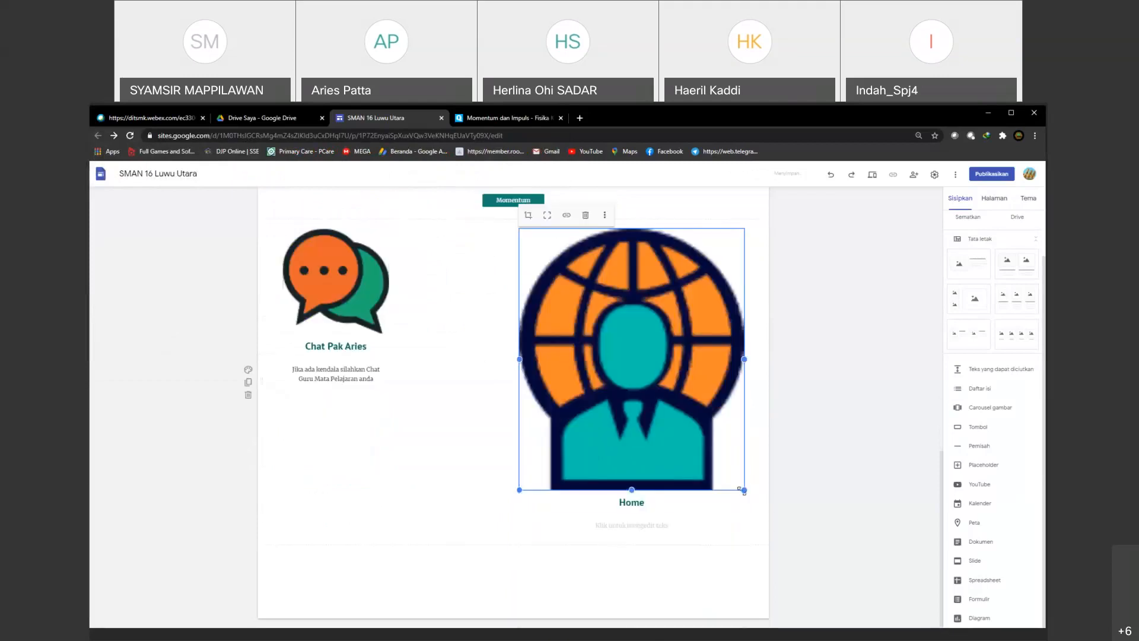
pyautogui.moveTo(744, 490); pyautogui.dragTo(654, 373)
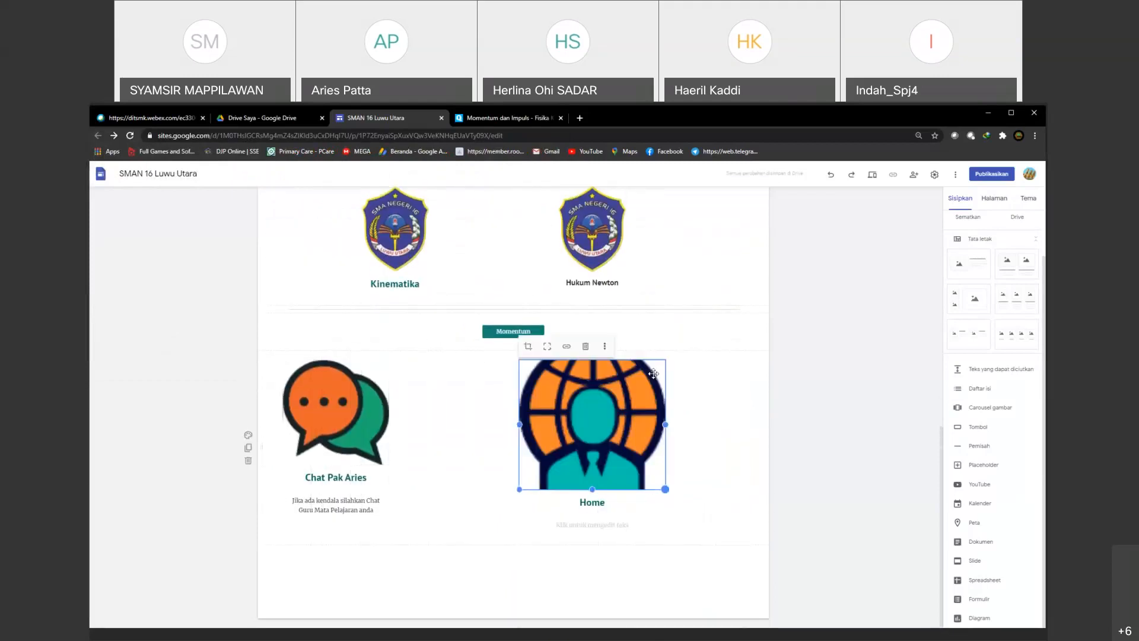
pyautogui.click(547, 347)
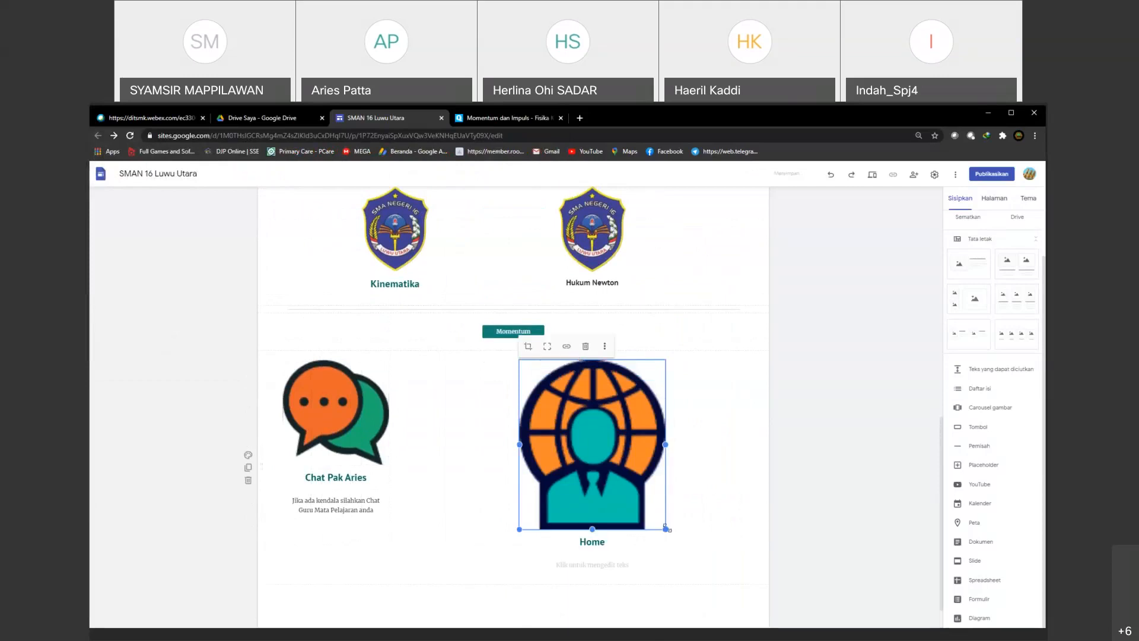
pyautogui.moveTo(660, 523); pyautogui.dragTo(626, 488)
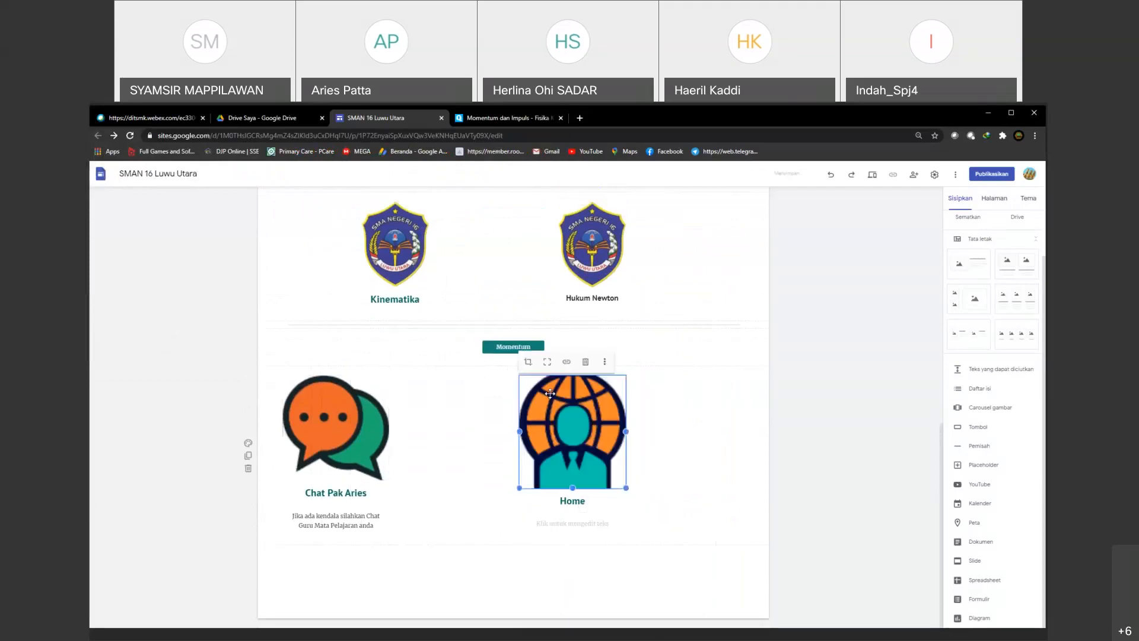
pyautogui.click(547, 362)
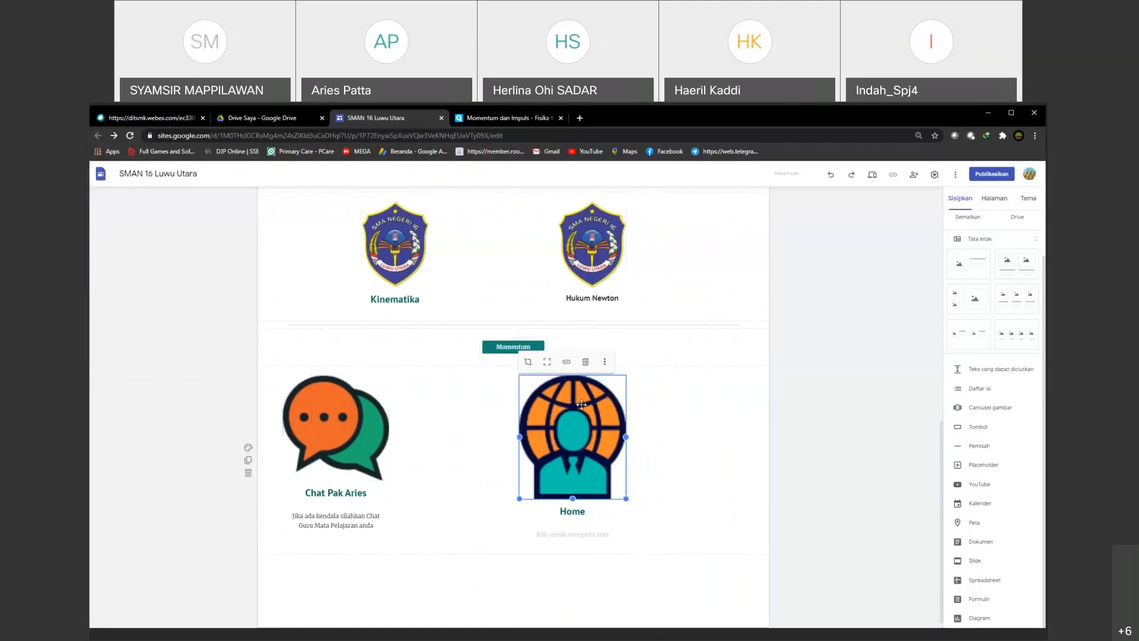
# Step: Move the "Home" and chat columns so they sit under the "Hukum Newton" and "Kinematika" columns
pyautogui.click(595, 501)
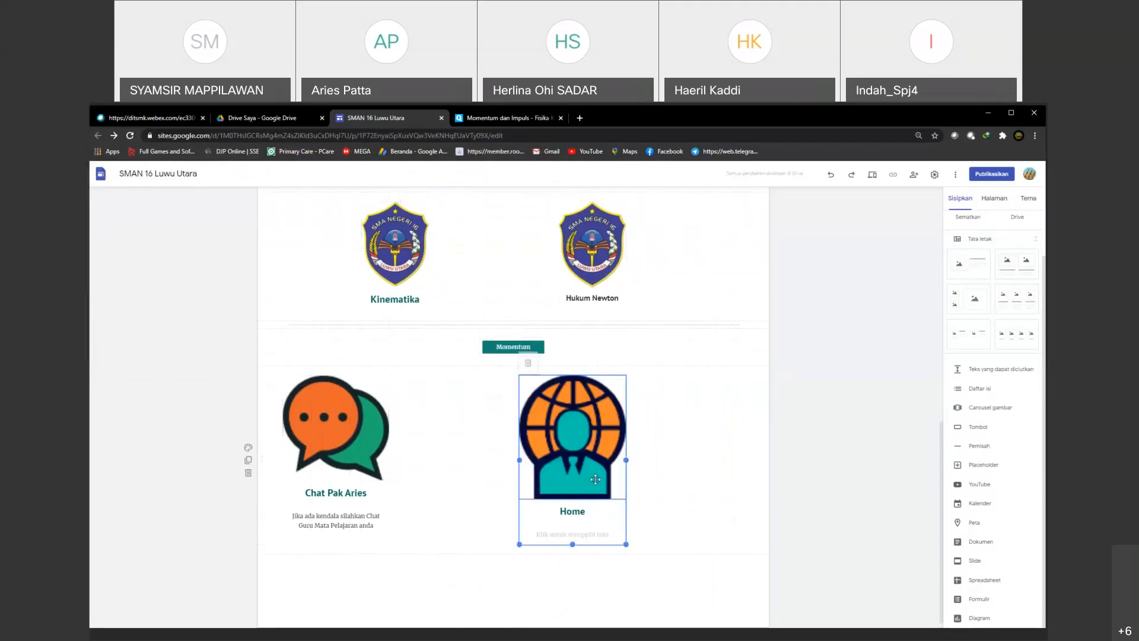
pyautogui.moveTo(623, 542); pyautogui.dragTo(611, 516)
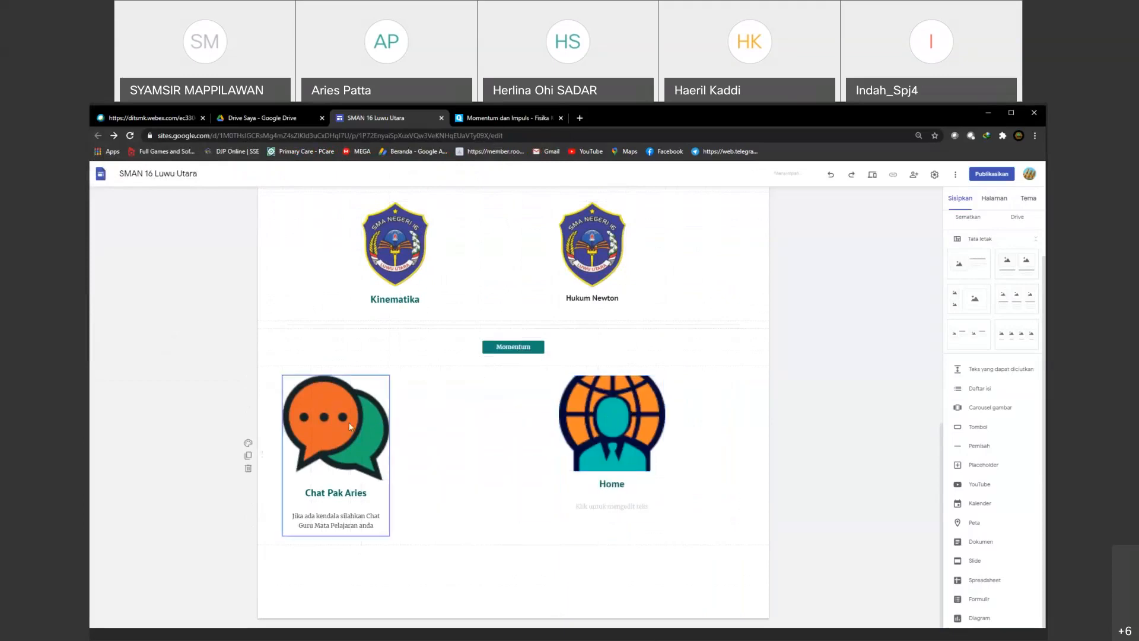
pyautogui.moveTo(350, 426); pyautogui.dragTo(454, 442)
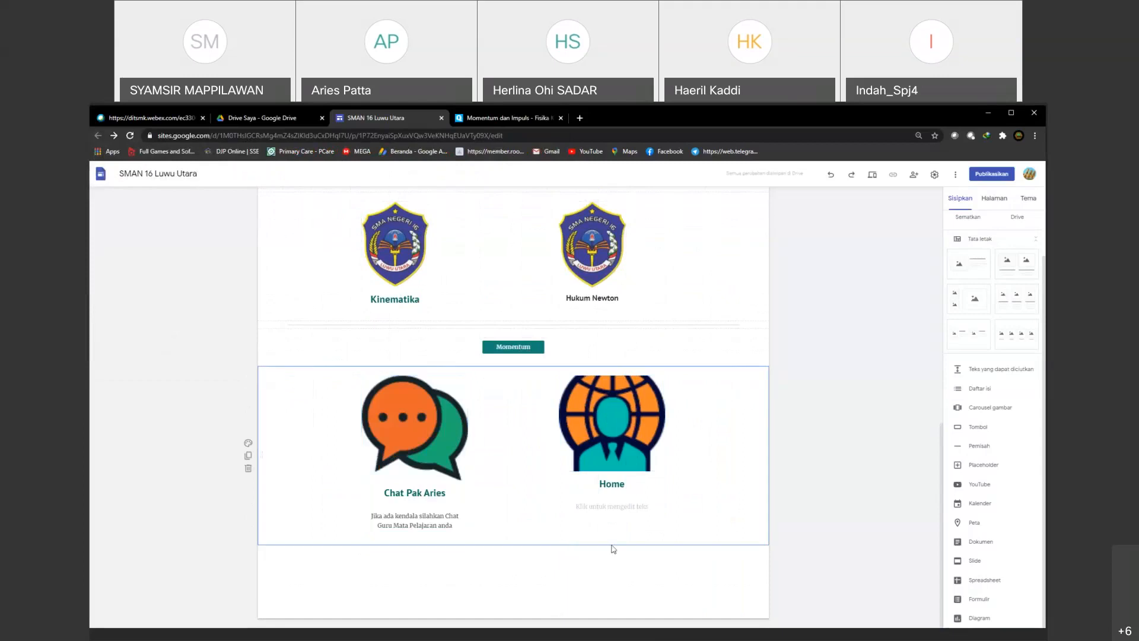
# Step: Uncrop the "Home" image to show the whole icon and try to reduce its height to match the chat icon
pyautogui.click(599, 404)
pyautogui.click(588, 364)
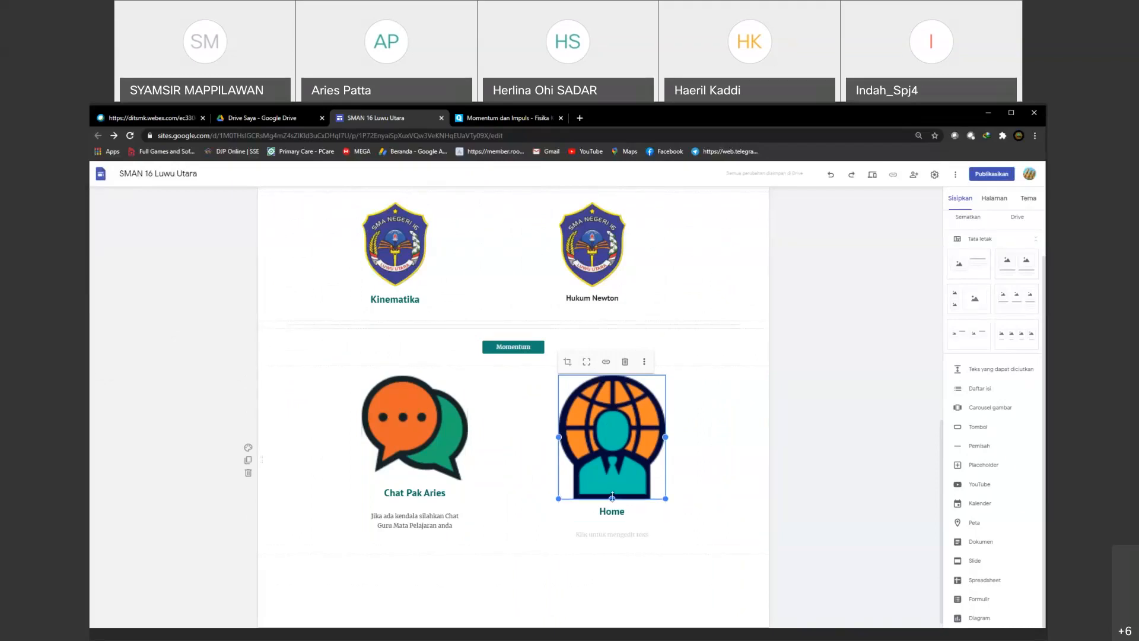
pyautogui.moveTo(612, 497); pyautogui.dragTo(612, 462)
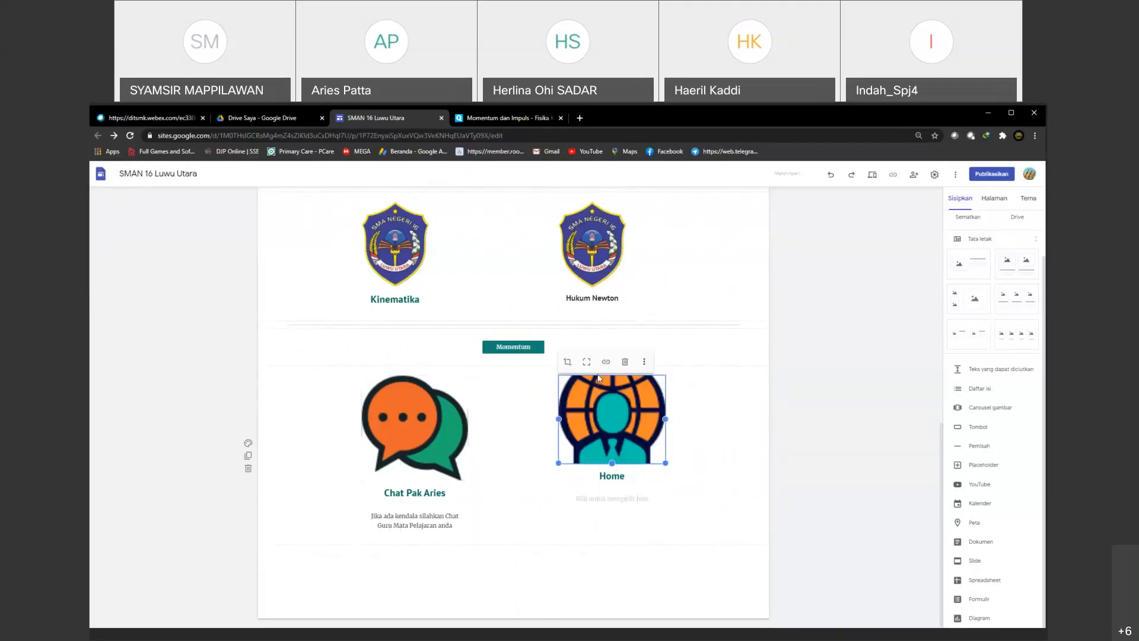
pyautogui.click(587, 363)
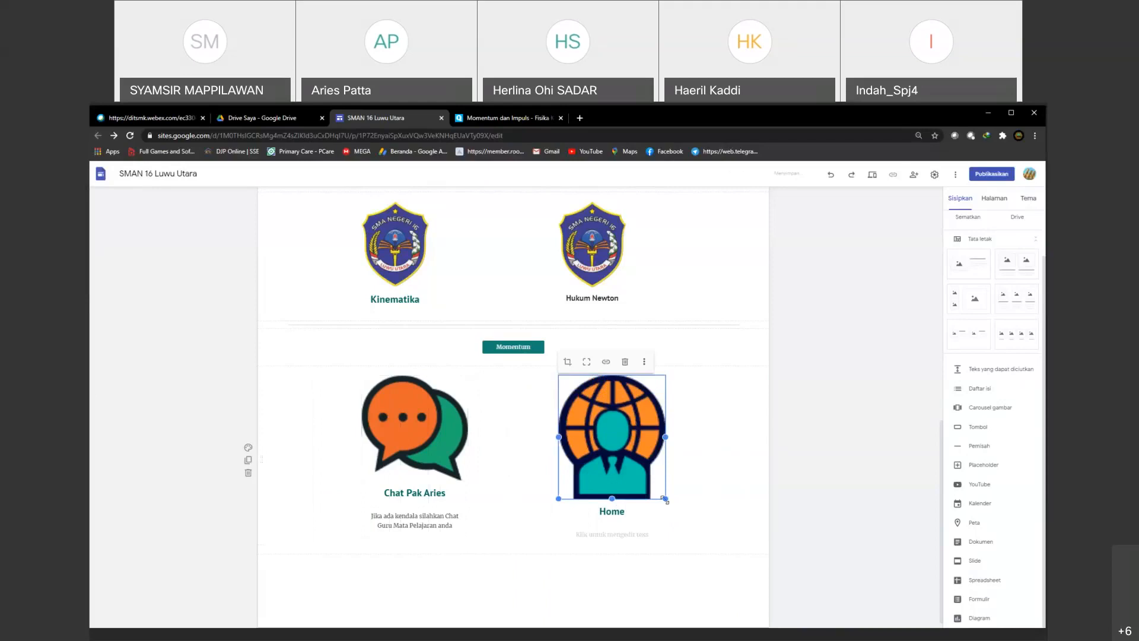
pyautogui.moveTo(665, 500); pyautogui.dragTo(664, 478)
pyautogui.click(595, 583)
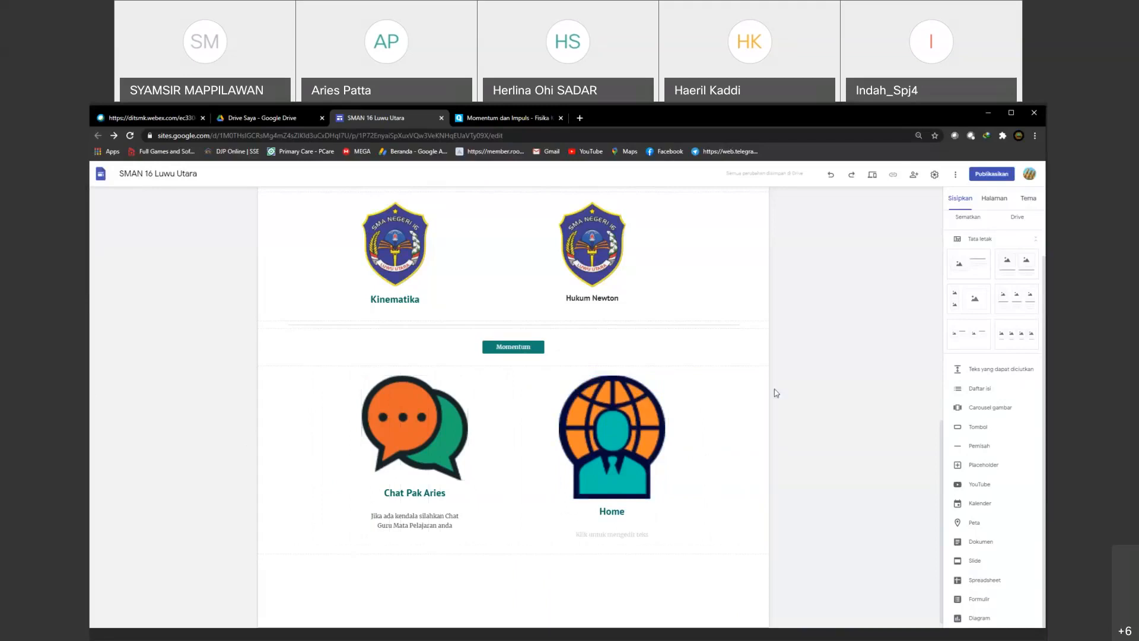
# Step: Duplicate the home page "Halaman Muka" as a new page named "Kinematika"
pyautogui.scroll(3, 522, 468)
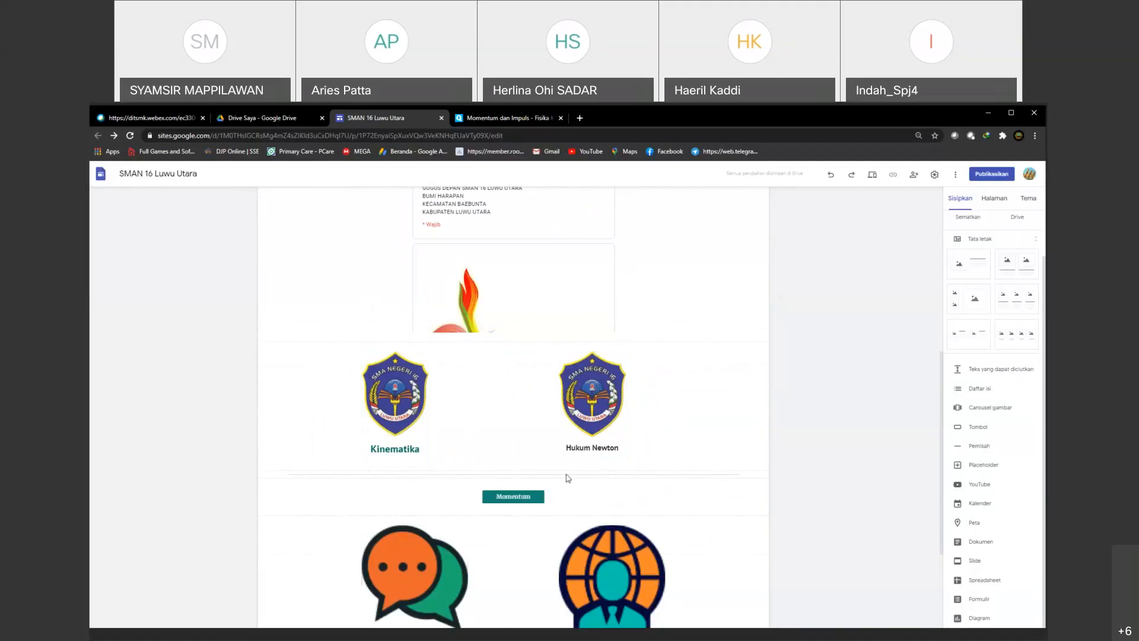
pyautogui.scroll(4, 756, 506)
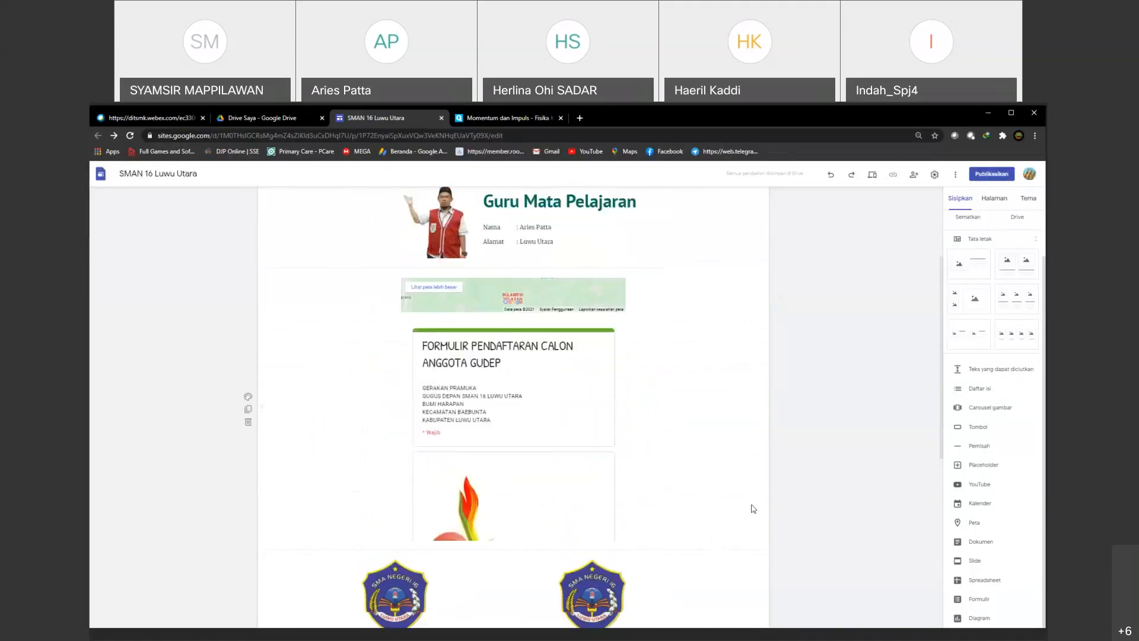
pyautogui.scroll(2, 753, 508)
pyautogui.scroll(-3, 753, 509)
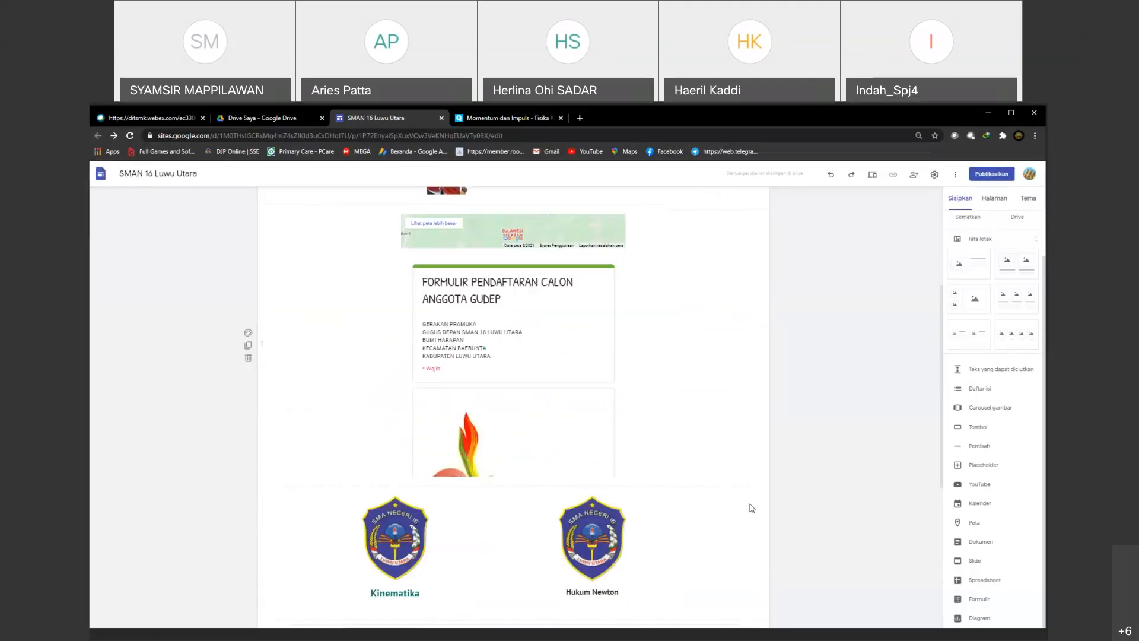
pyautogui.scroll(-2, 751, 509)
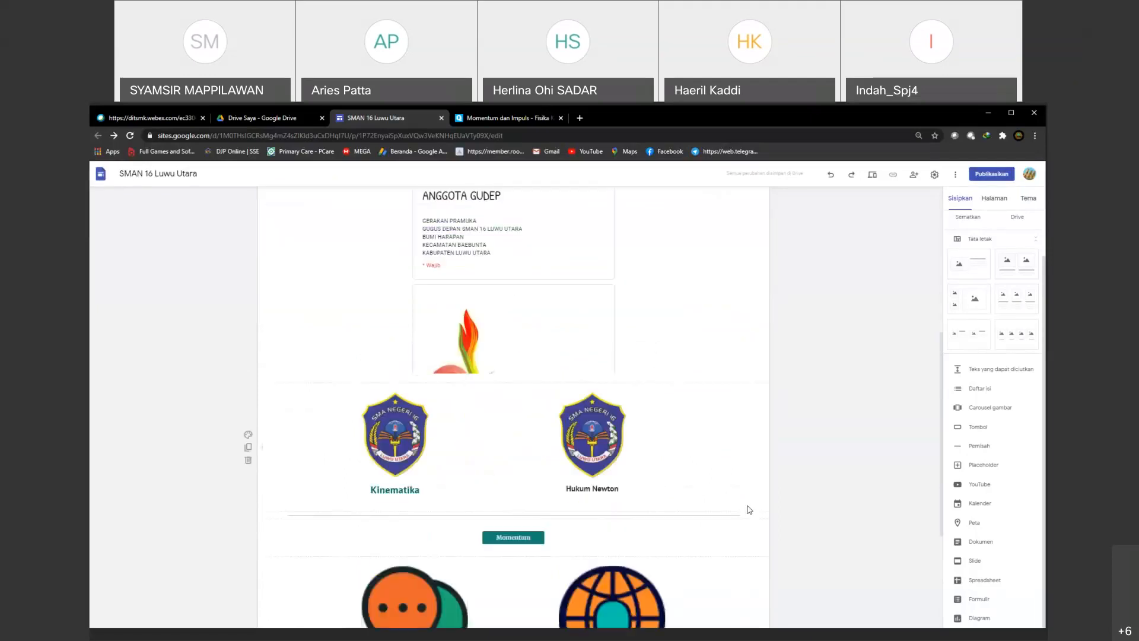
pyautogui.scroll(5, 750, 509)
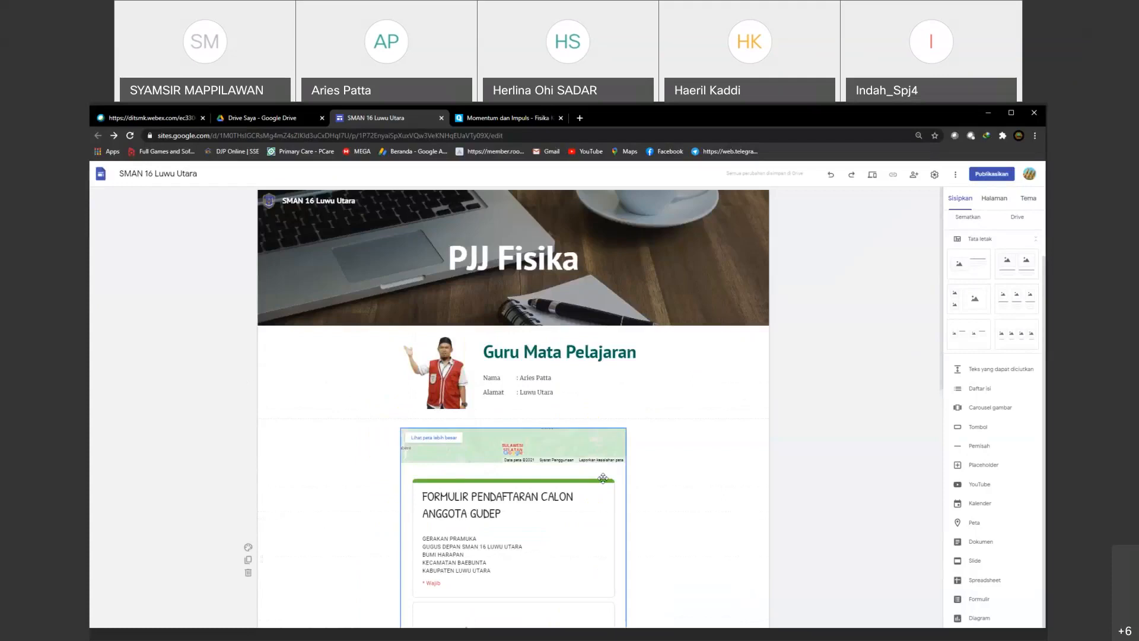
pyautogui.click(989, 199)
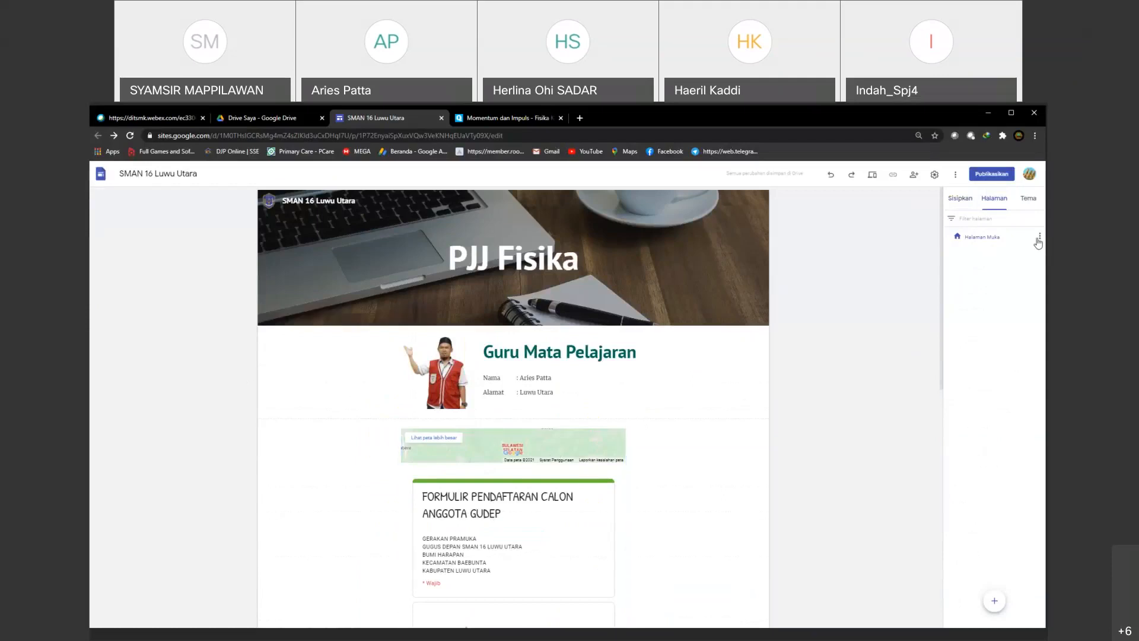
pyautogui.click(1041, 238)
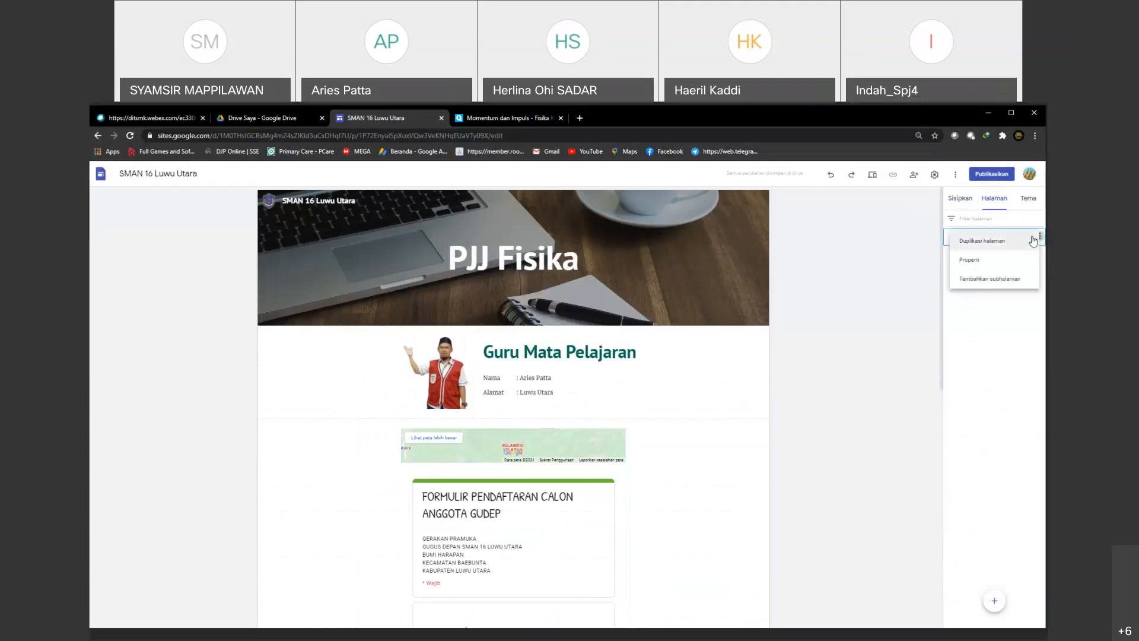
pyautogui.click(993, 240)
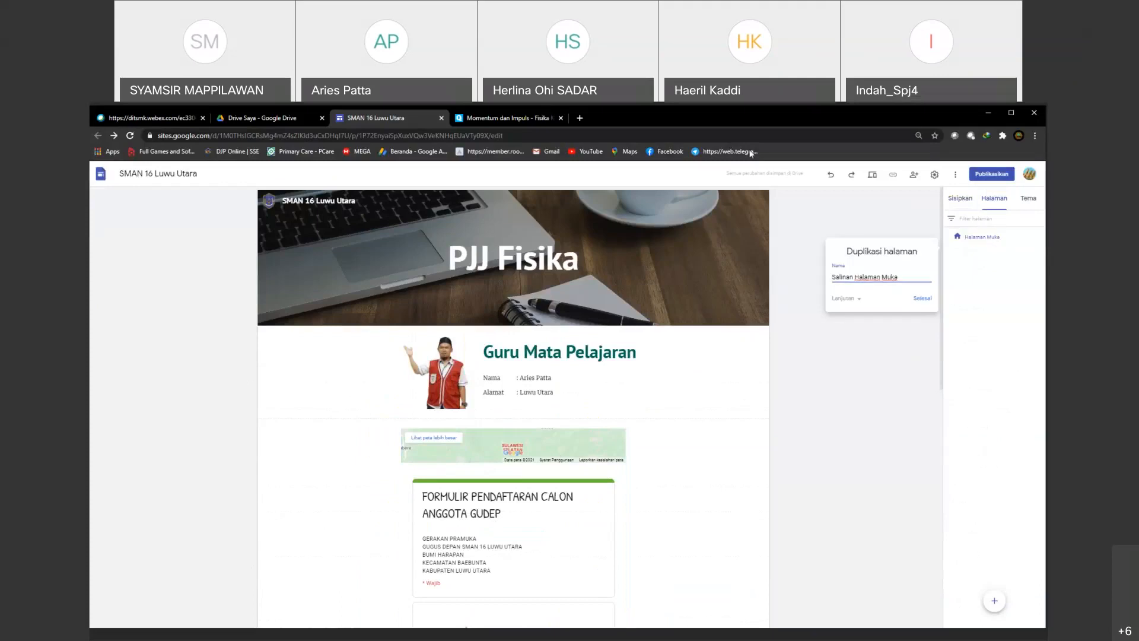
pyautogui.moveTo(905, 277); pyautogui.dragTo(825, 280)
pyautogui.write('Kinematika')
pyautogui.click(924, 299)
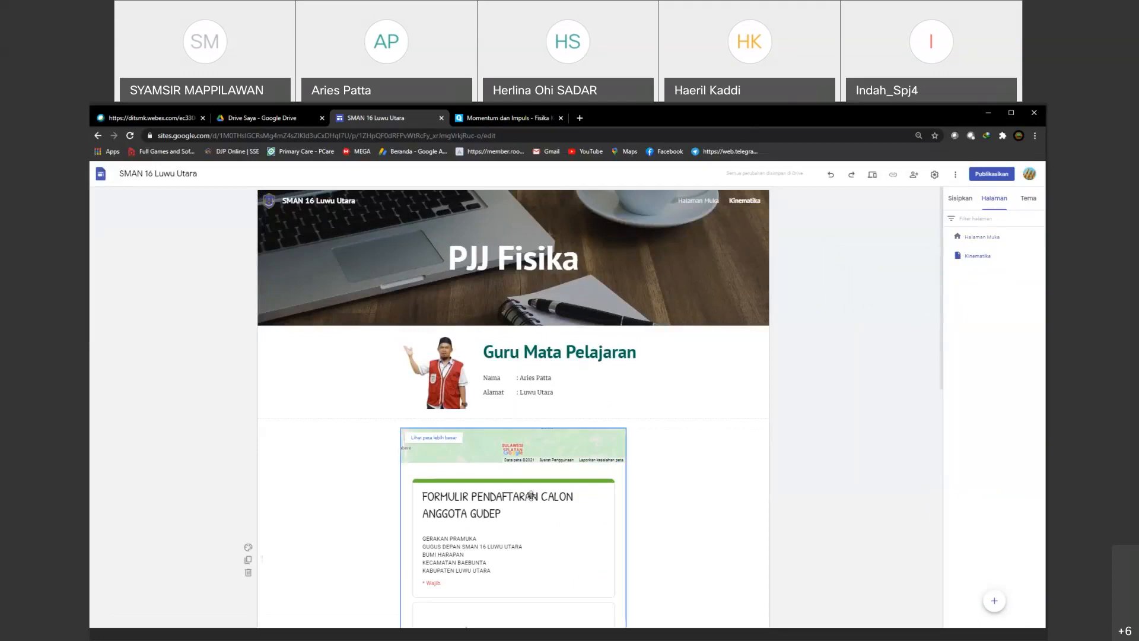
# Step: Insert a layout with one image beside text on the Kinematika page and move it directly below the "Guru Mata Pelajaran" section
pyautogui.scroll(-3, 530, 494)
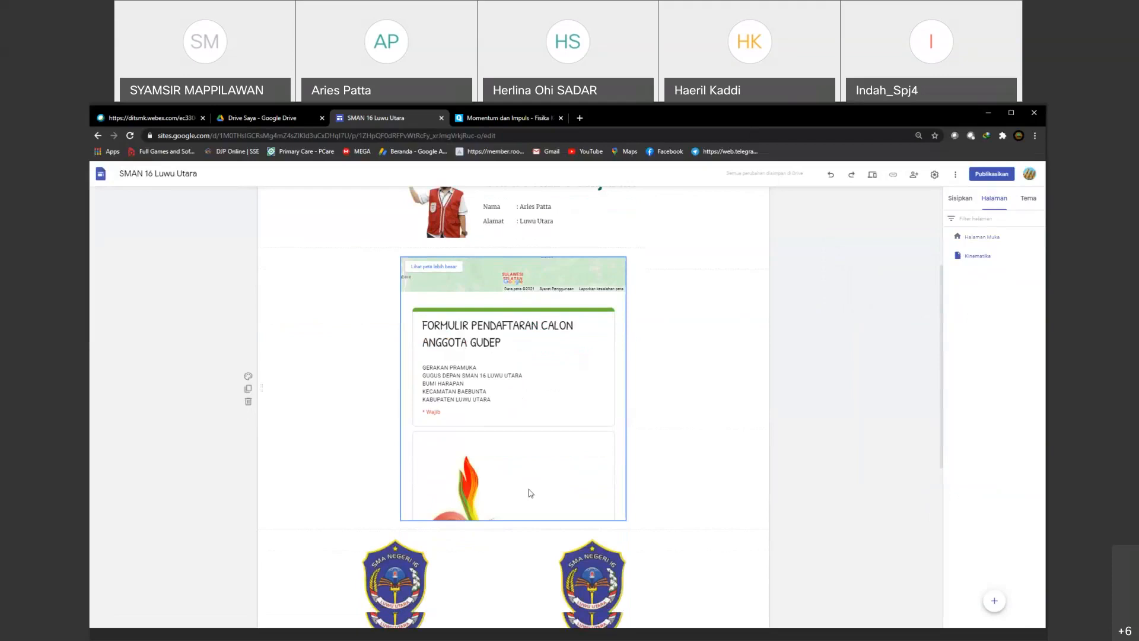
pyautogui.scroll(-6, 530, 494)
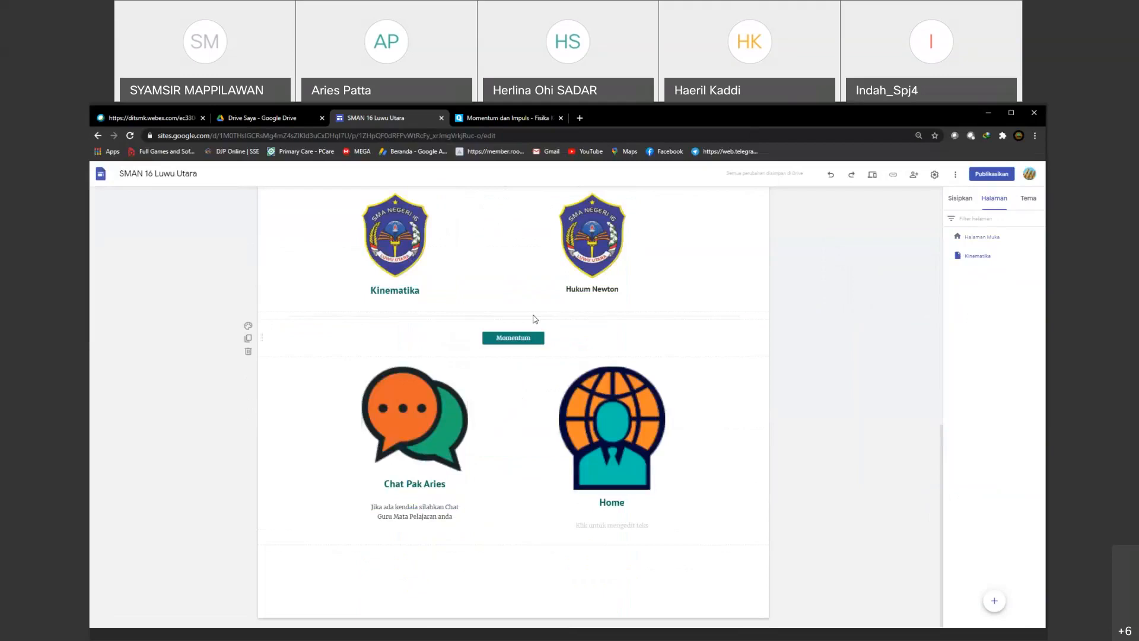
pyautogui.scroll(3, 527, 412)
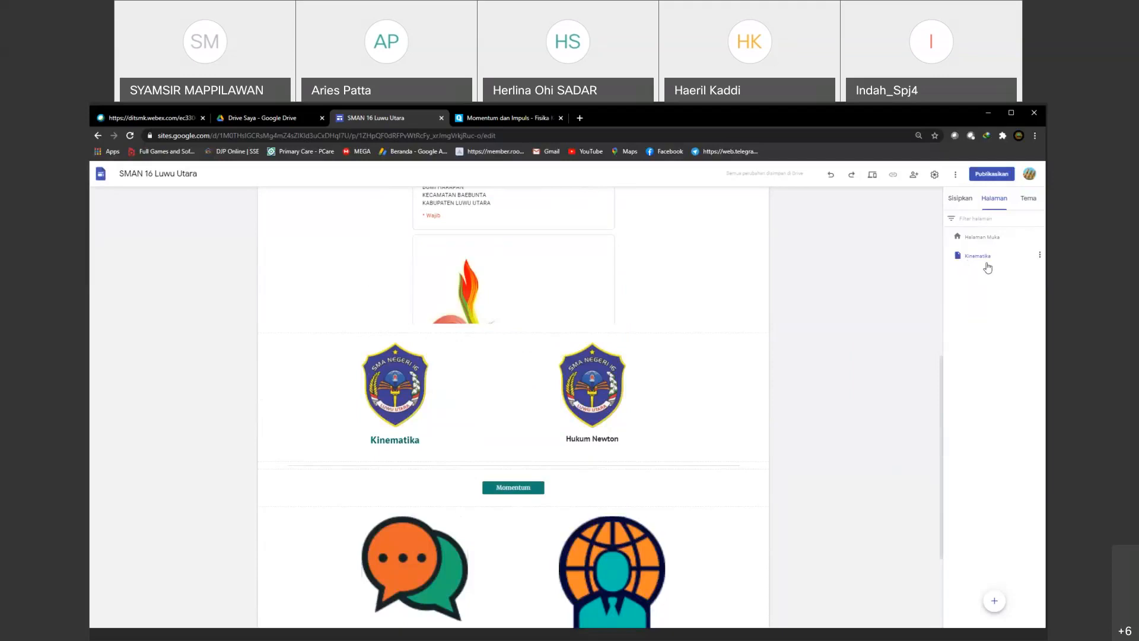
pyautogui.click(953, 201)
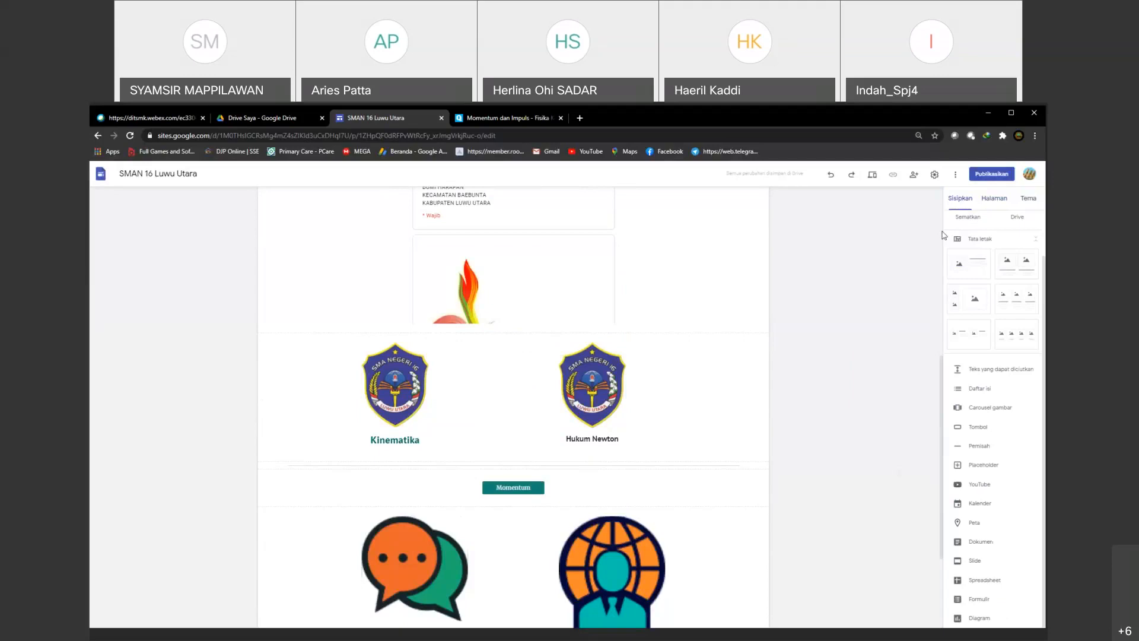
pyautogui.click(969, 267)
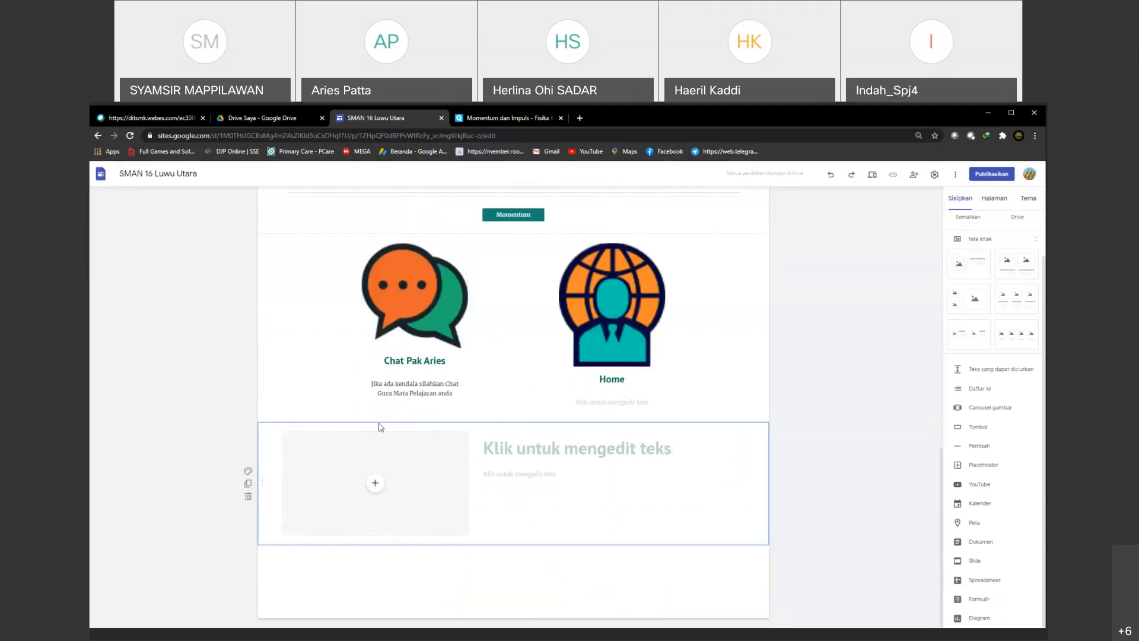
pyautogui.moveTo(261, 474); pyautogui.dragTo(299, 213)
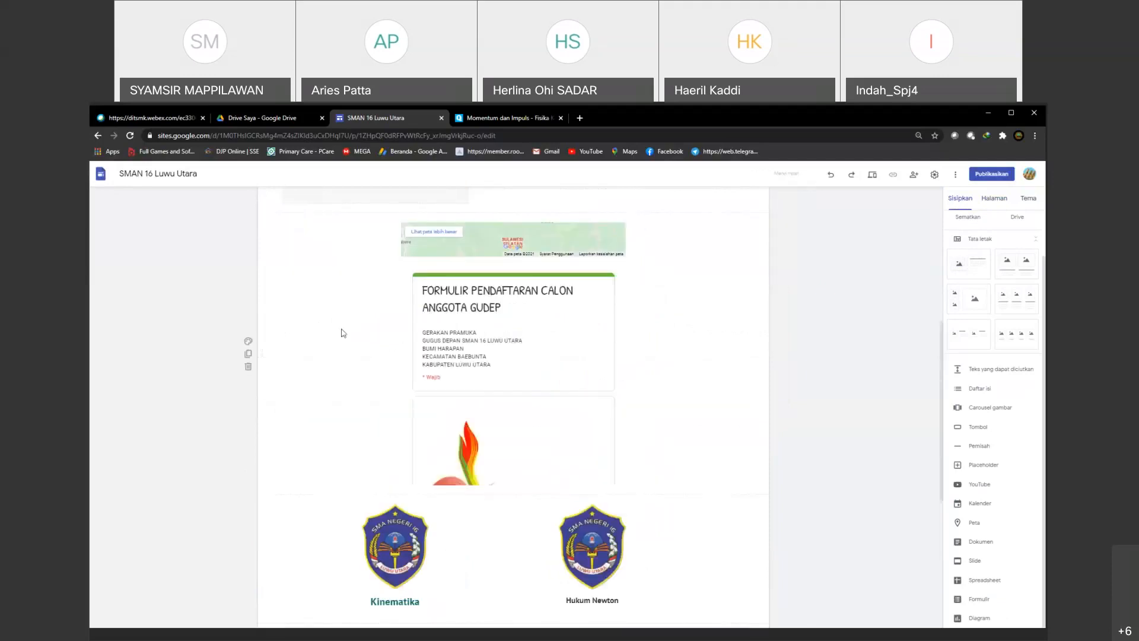
# Step: Delete the map and registration form section, the "Kinematika"/"Hukum Newton" logo section and the "Momentum" button section from the Kinematika page
pyautogui.scroll(-6, 323, 445)
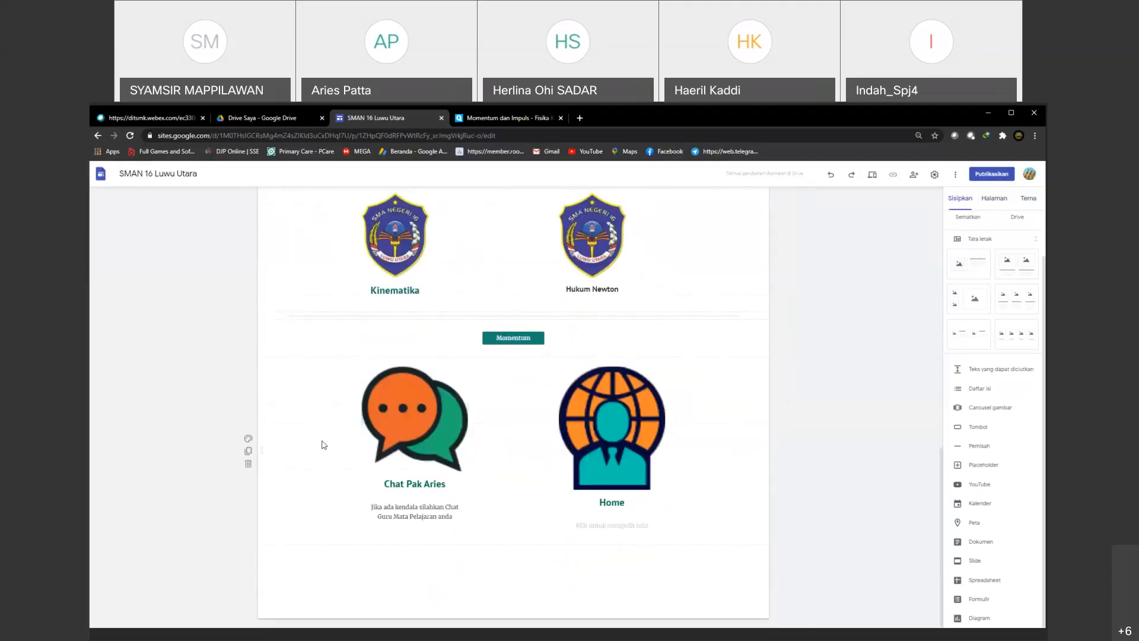
pyautogui.scroll(10, 272, 354)
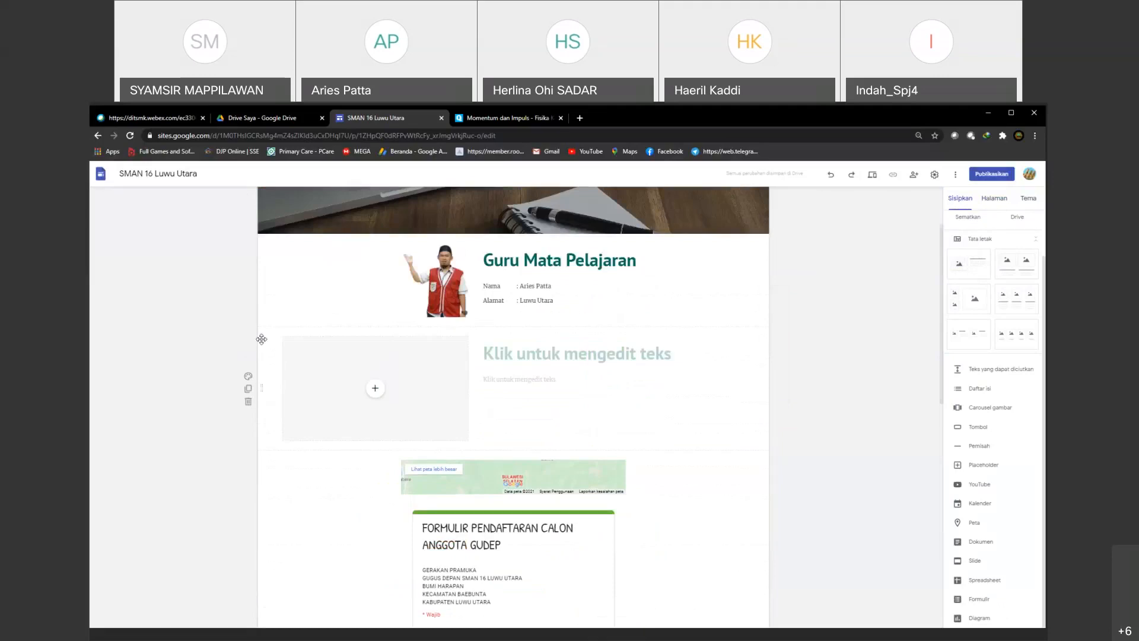
pyautogui.scroll(-3, 659, 452)
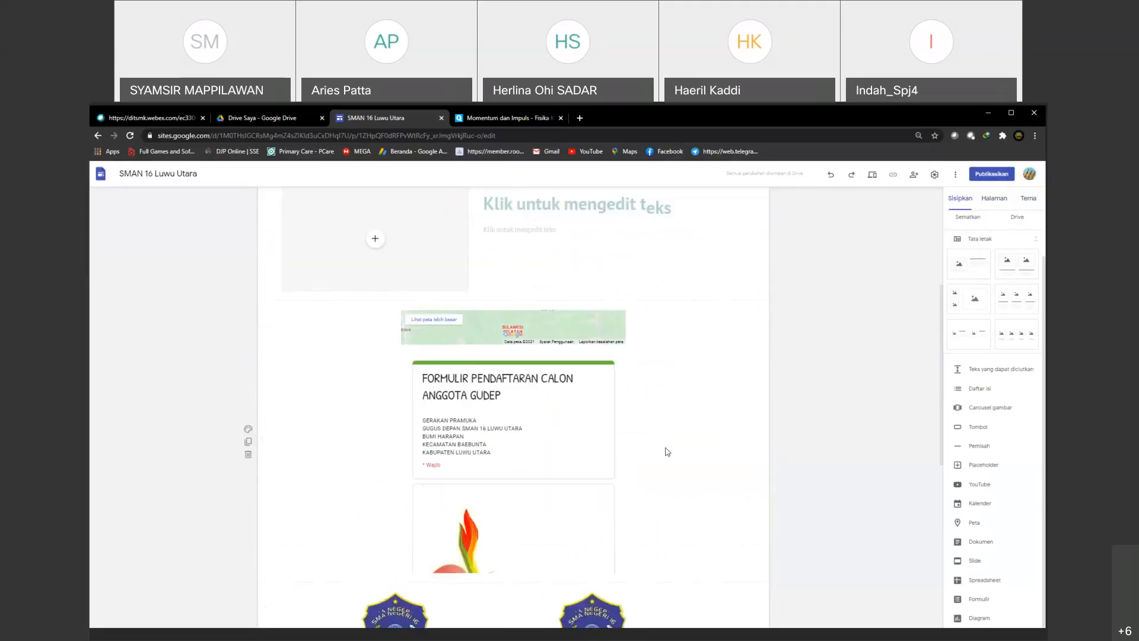
pyautogui.scroll(-5, 667, 452)
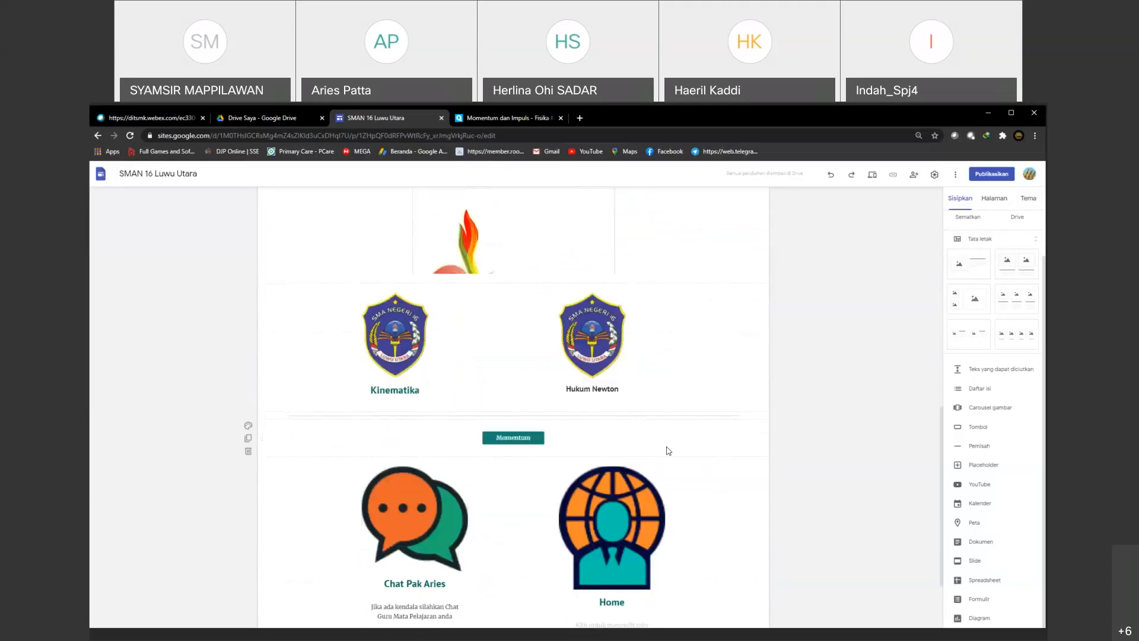
pyautogui.scroll(7, 669, 451)
pyautogui.scroll(-7, 667, 451)
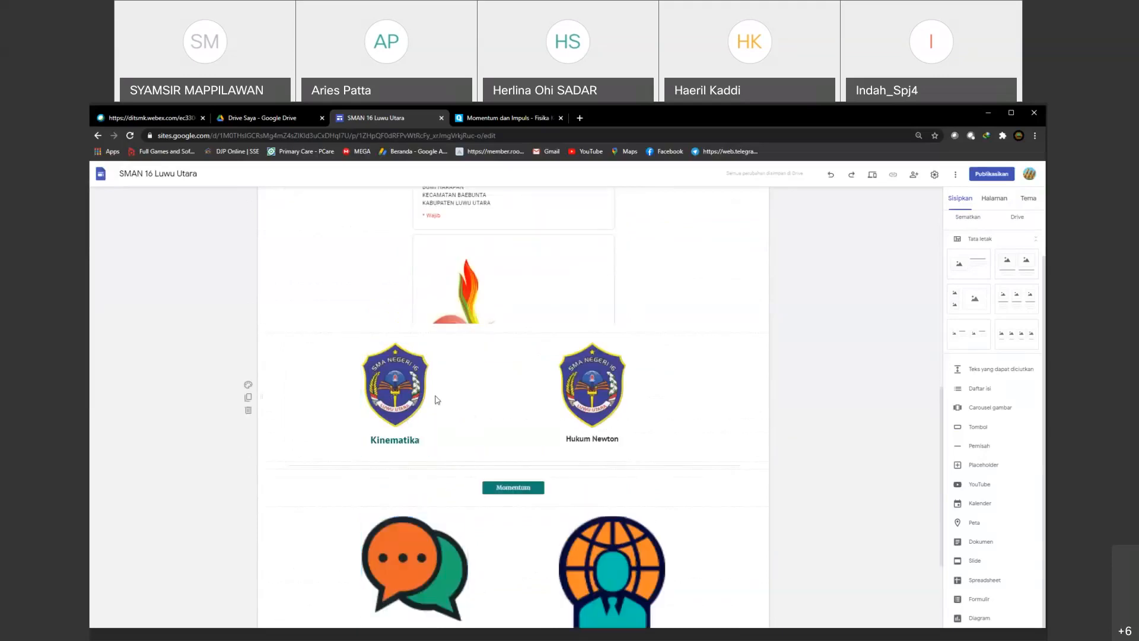
pyautogui.scroll(6, 437, 399)
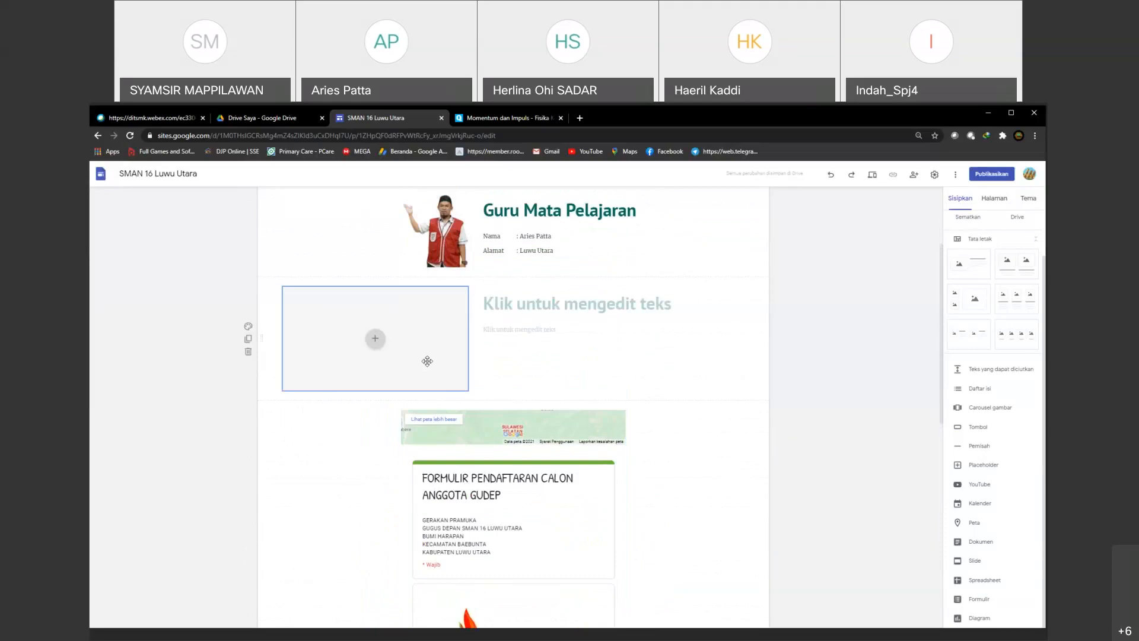
pyautogui.scroll(-3, 427, 360)
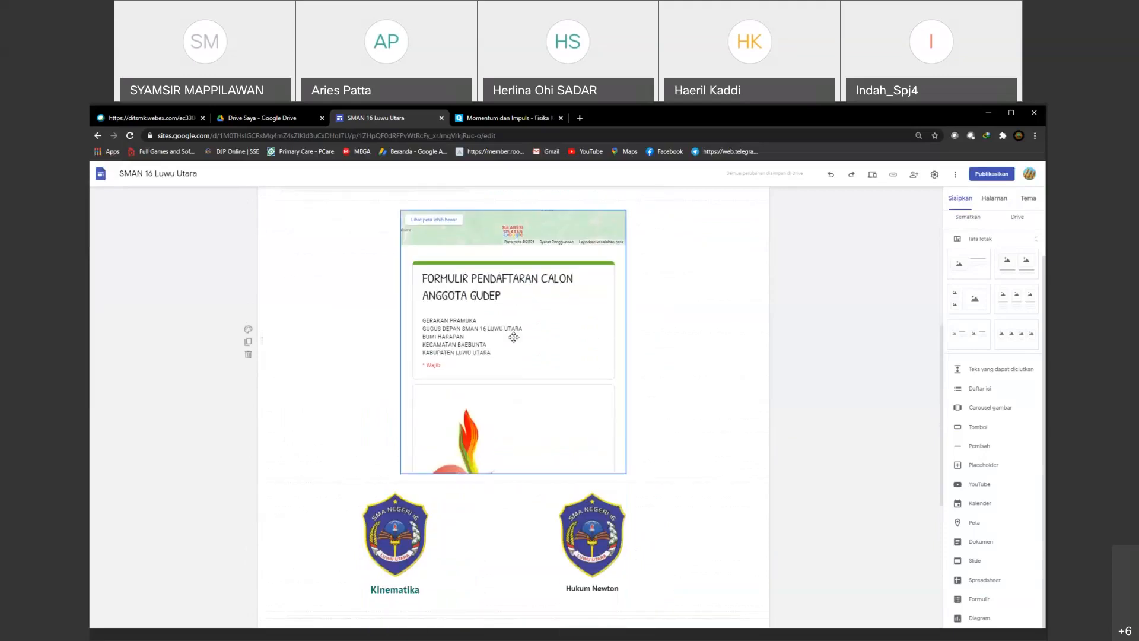
pyautogui.click(248, 354)
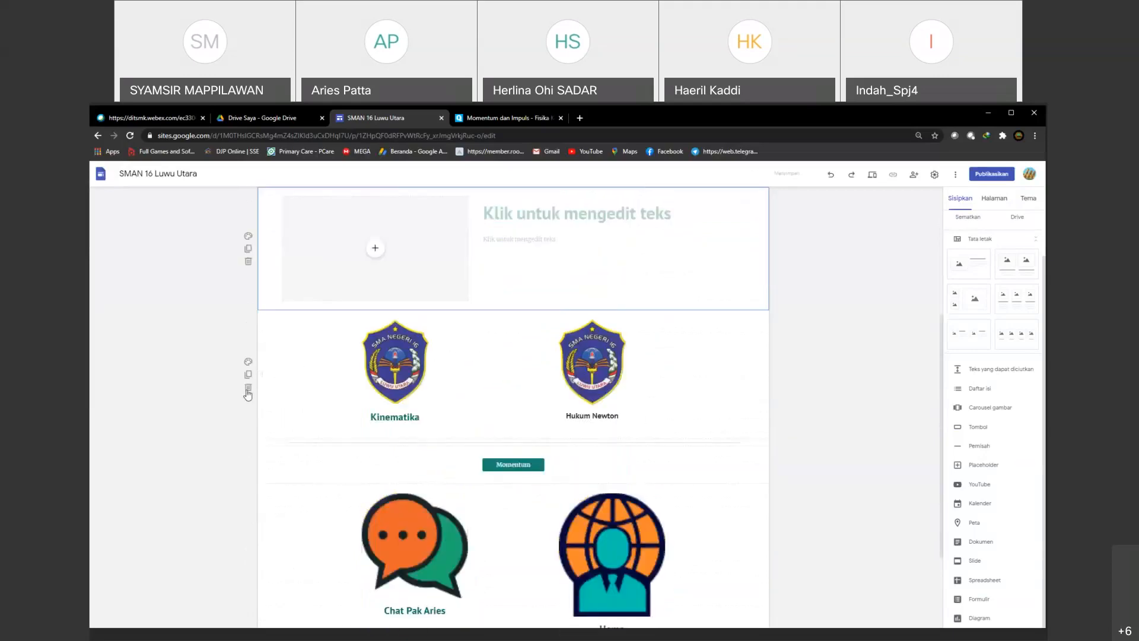
pyautogui.click(248, 389)
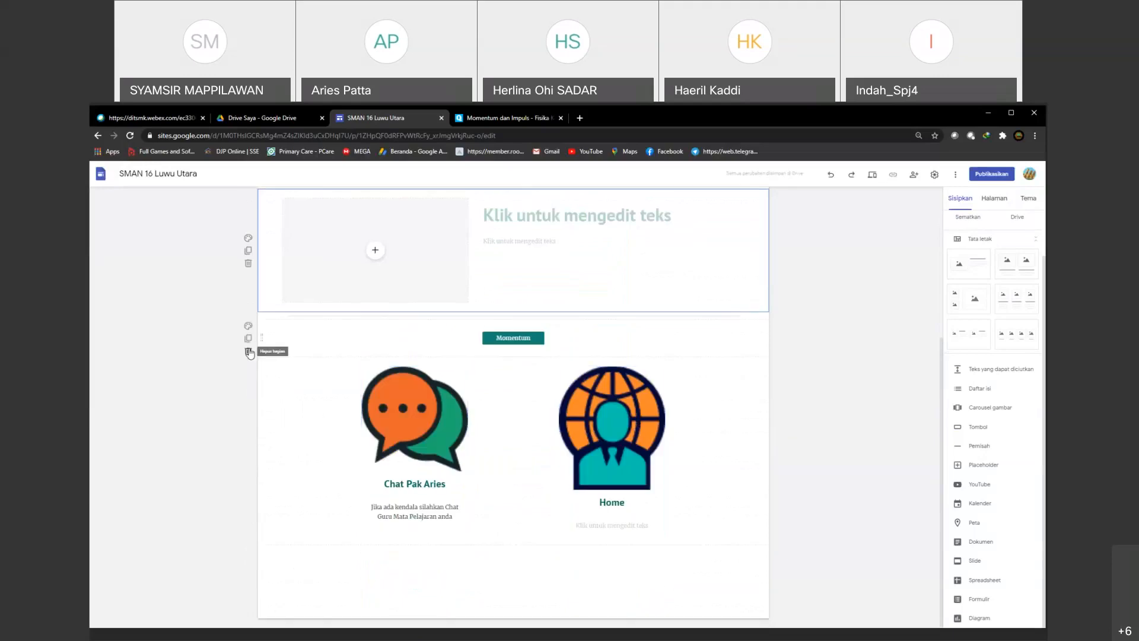
pyautogui.click(248, 352)
# Step: Upload the "kine" image from the "kinematika" folder on New Volume (D:) into the new layout's image placeholder
pyautogui.scroll(1, 558, 401)
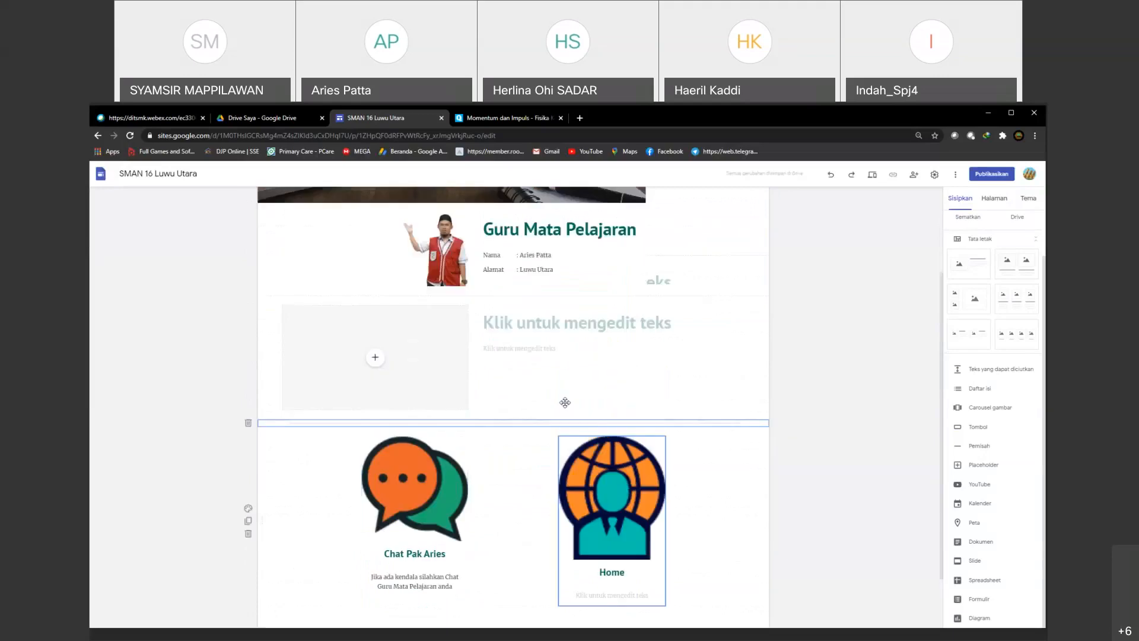
pyautogui.scroll(1, 565, 403)
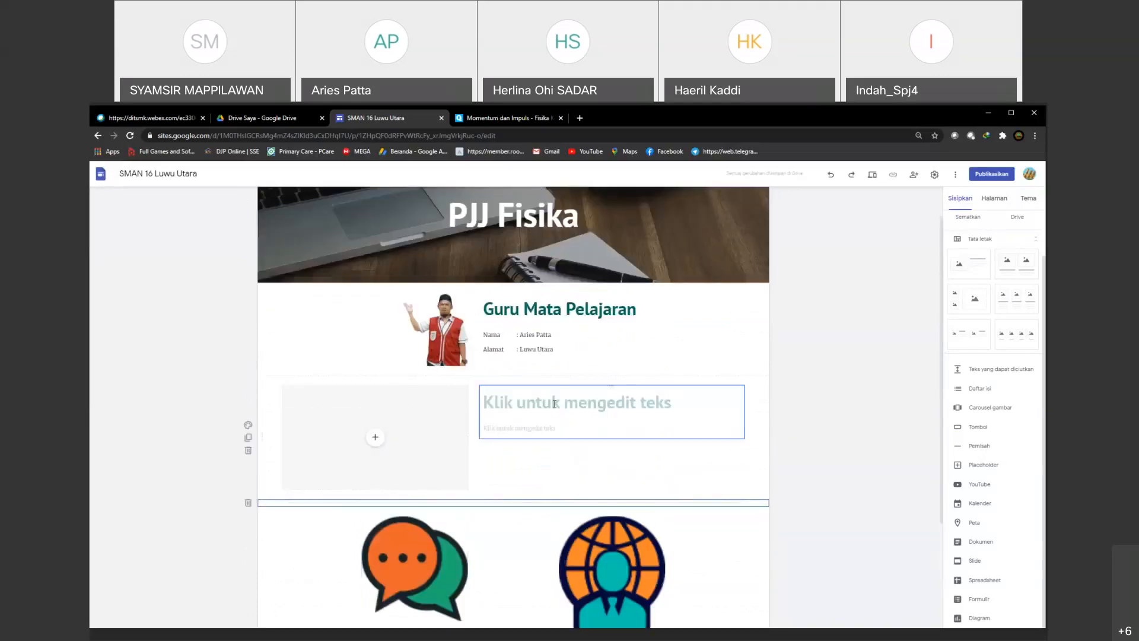
pyautogui.scroll(-2, 555, 403)
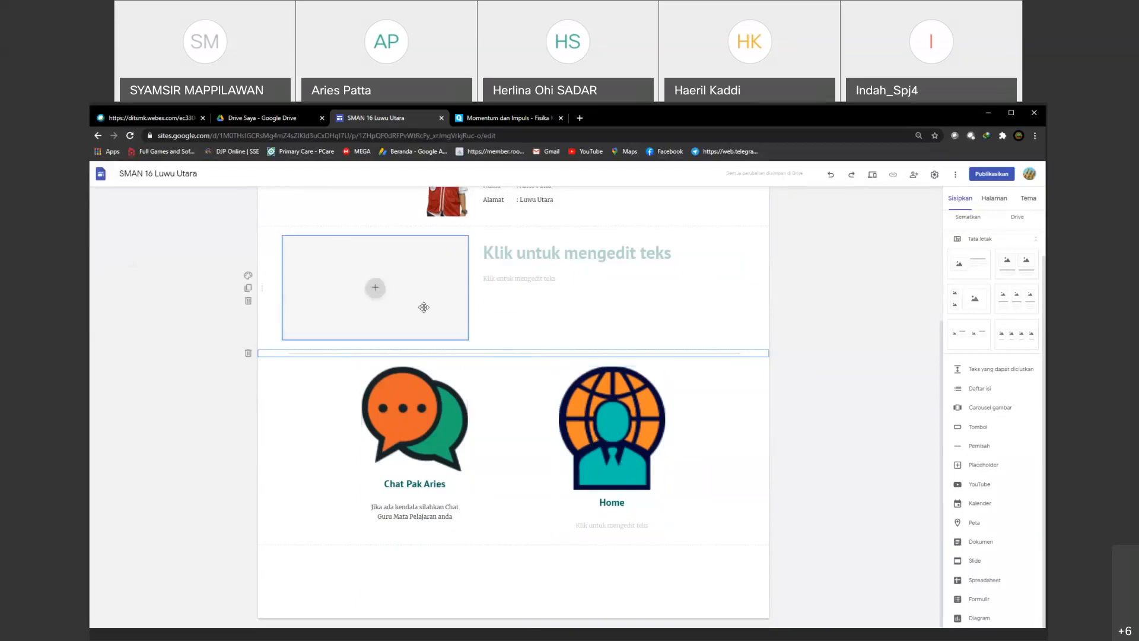
pyautogui.click(376, 289)
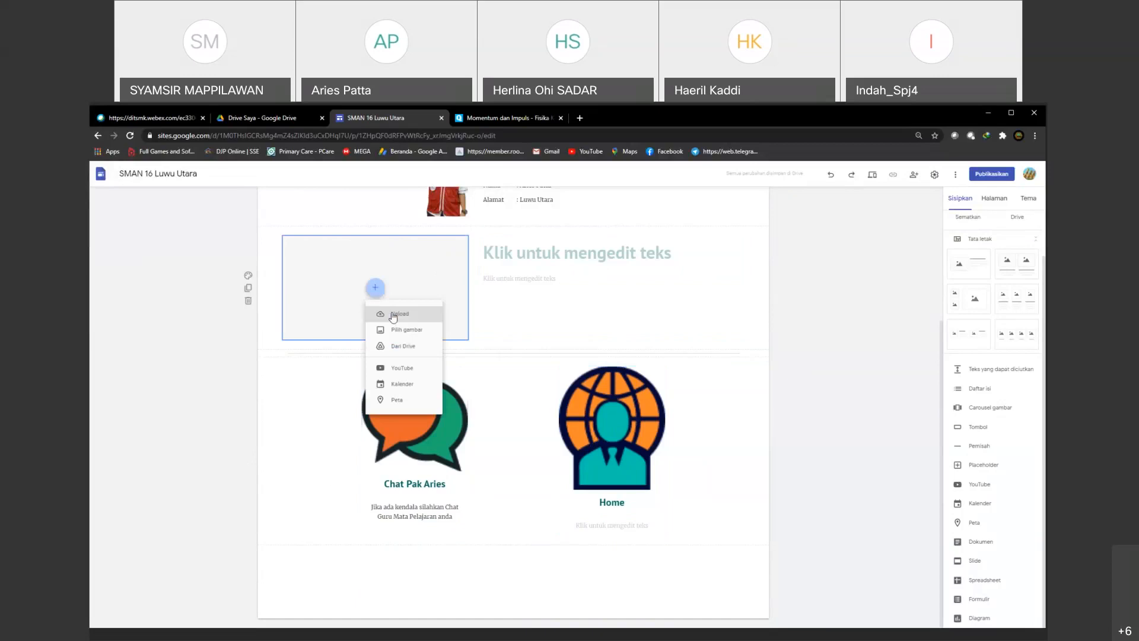
pyautogui.click(392, 315)
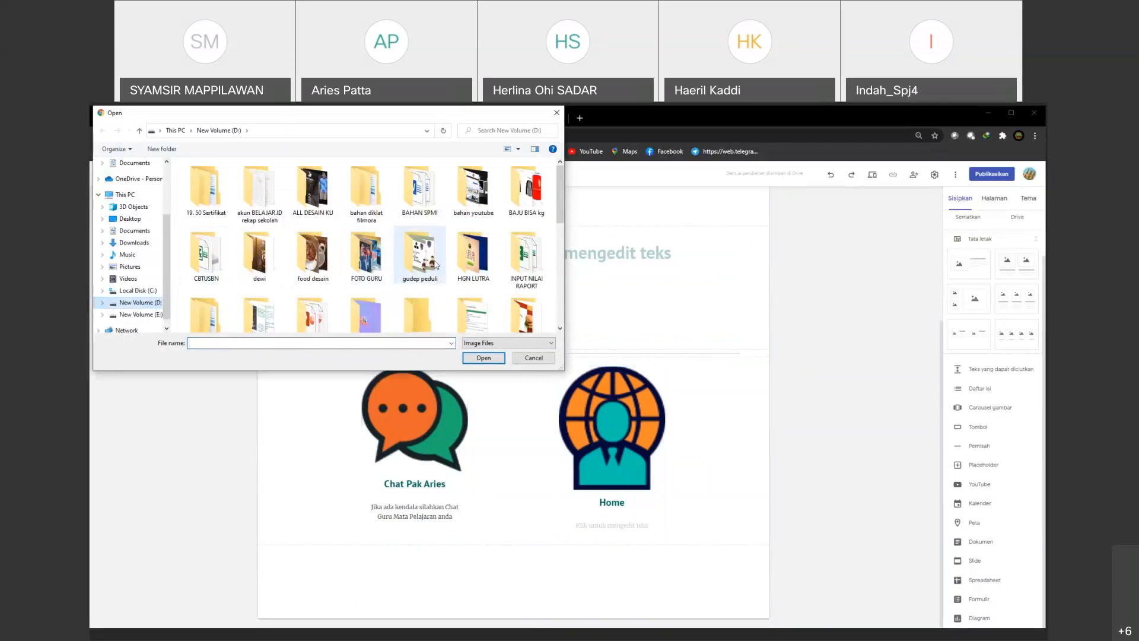
pyautogui.scroll(-1, 439, 264)
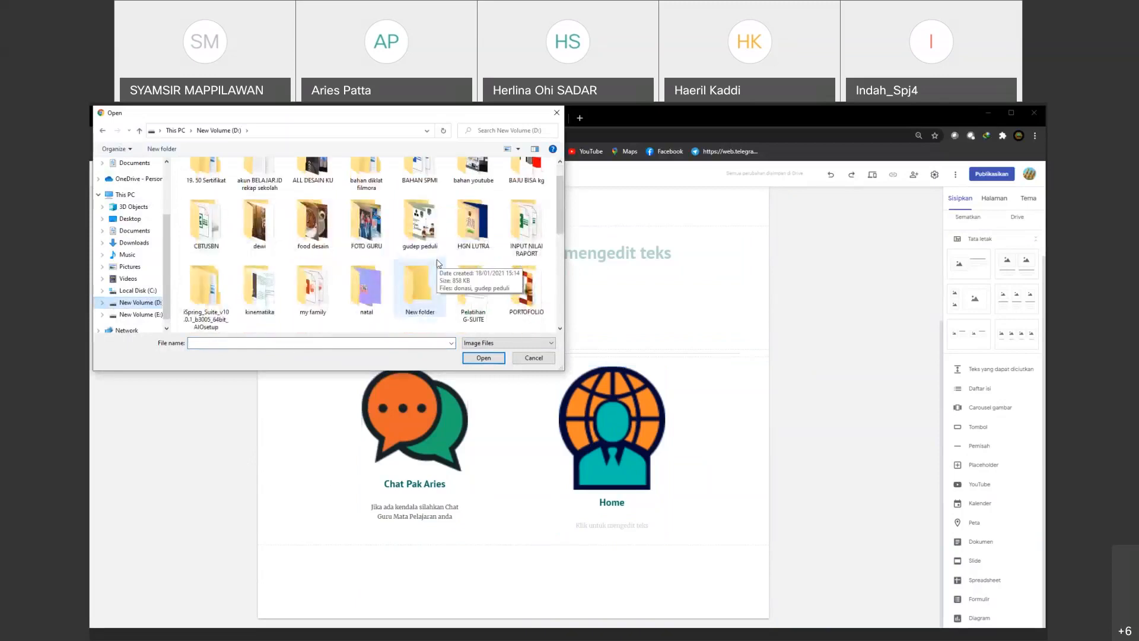
pyautogui.doubleClick(259, 287)
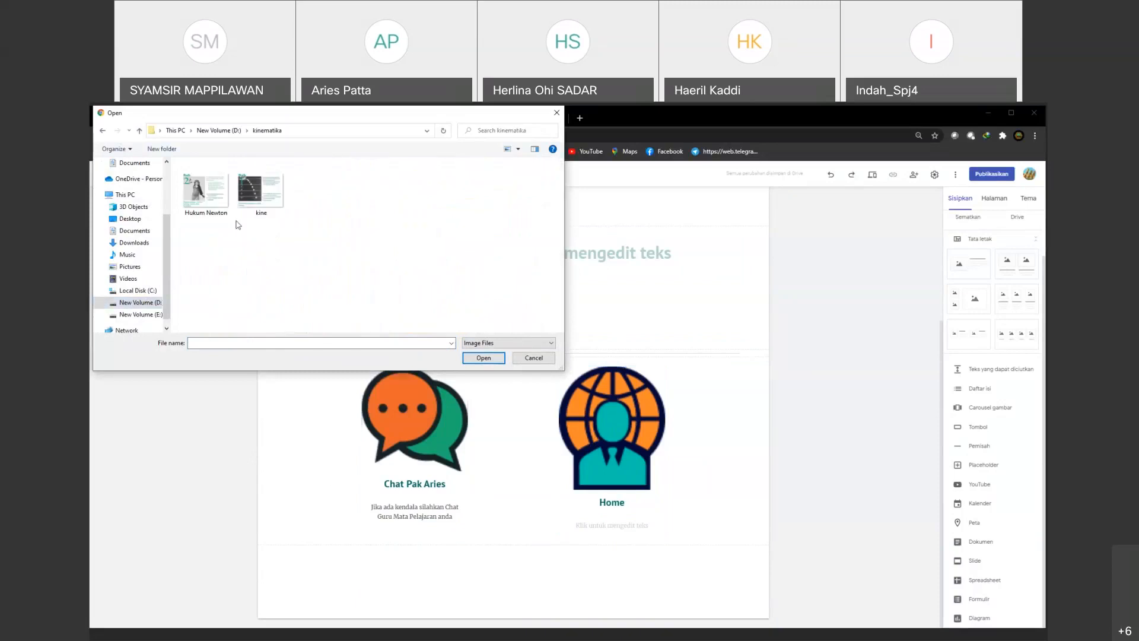
pyautogui.click(483, 359)
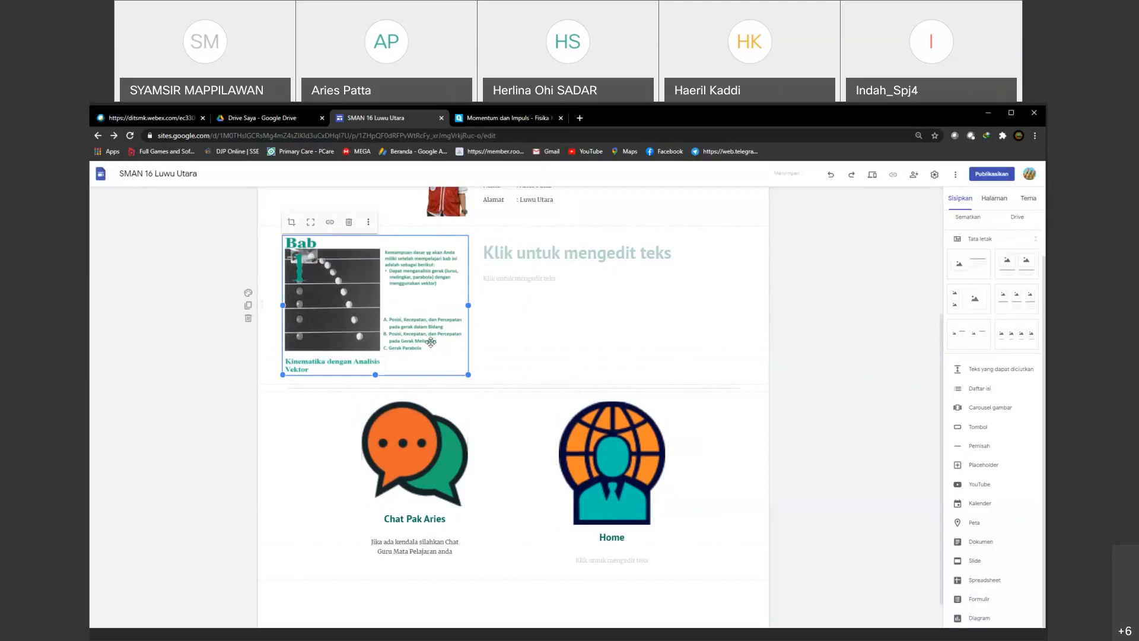
# Step: Enter "Kinematika" as the heading beside the uploaded chapter image
pyautogui.click(523, 261)
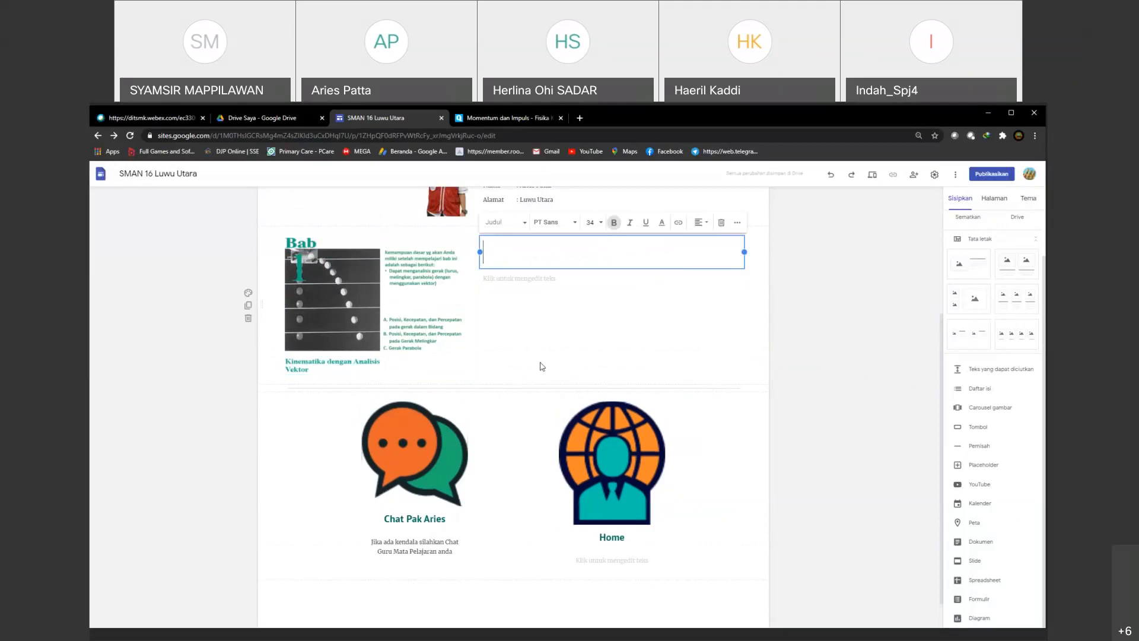
pyautogui.write('Kinematika')
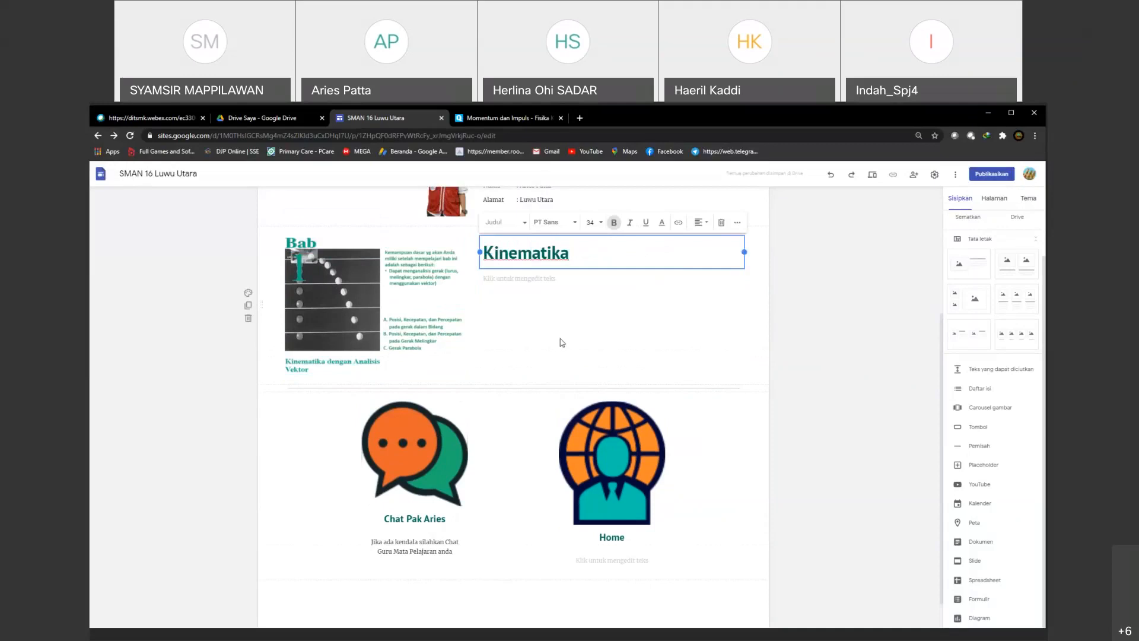
# Step: Enter "Silahkan di pelajari slide berikut ini" as the body text under the "Kinematika" heading
pyautogui.click(504, 278)
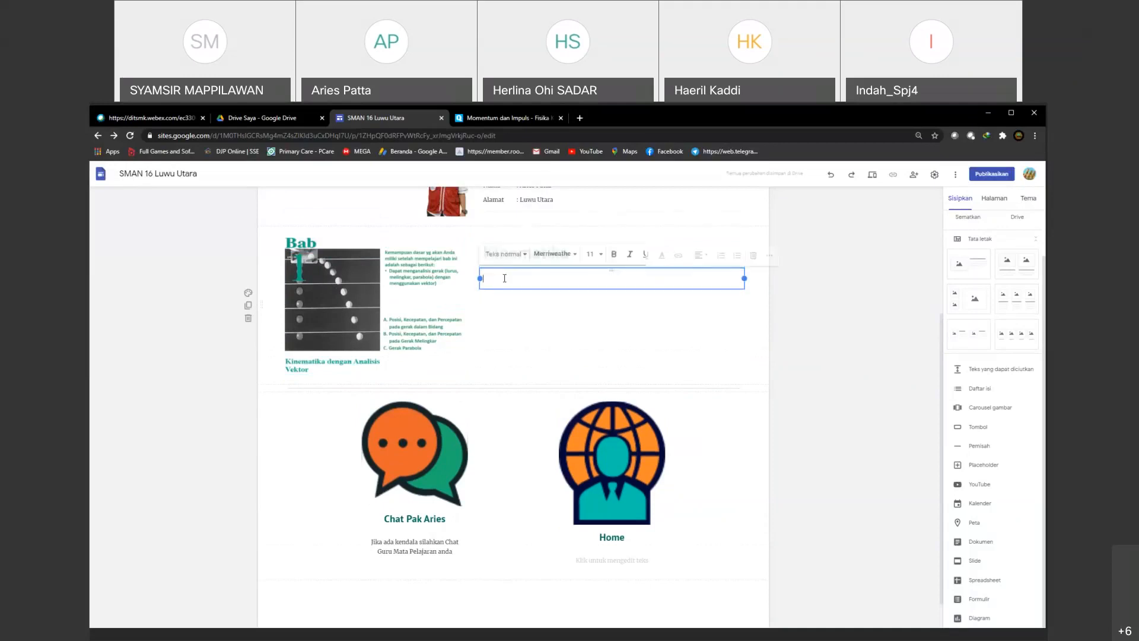
pyautogui.write('Silahkan di')
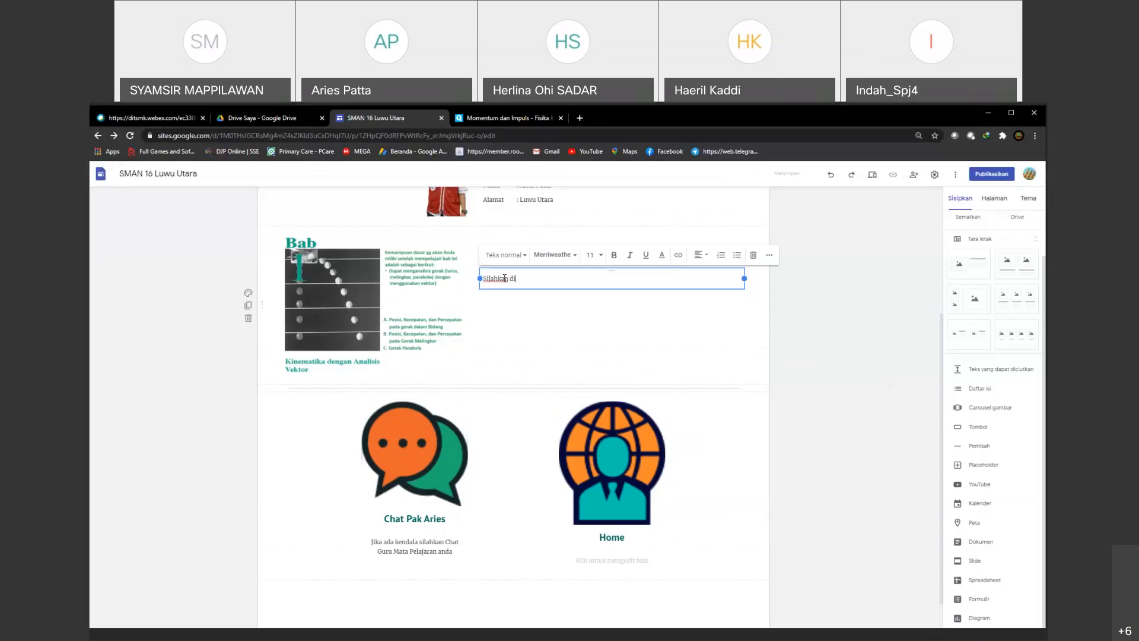
pyautogui.write(' pelajar')
pyautogui.write('i m')
pyautogui.press('BackSpace')
pyautogui.press('BackSpace')
pyautogui.write('slide berikut ini')
pyautogui.click(519, 328)
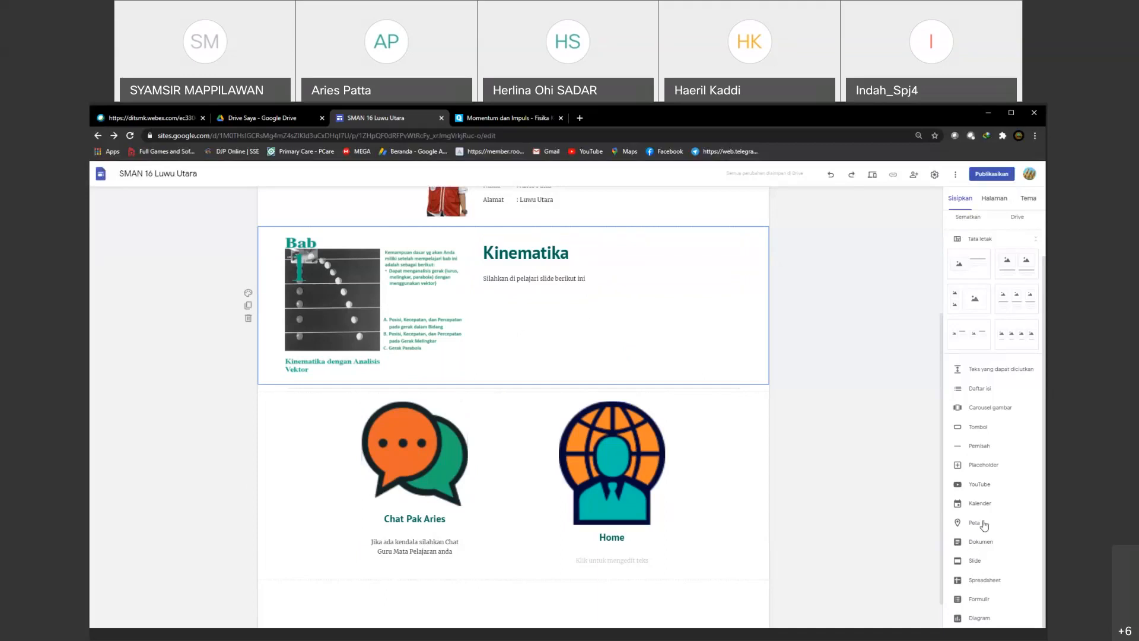
pyautogui.click(976, 564)
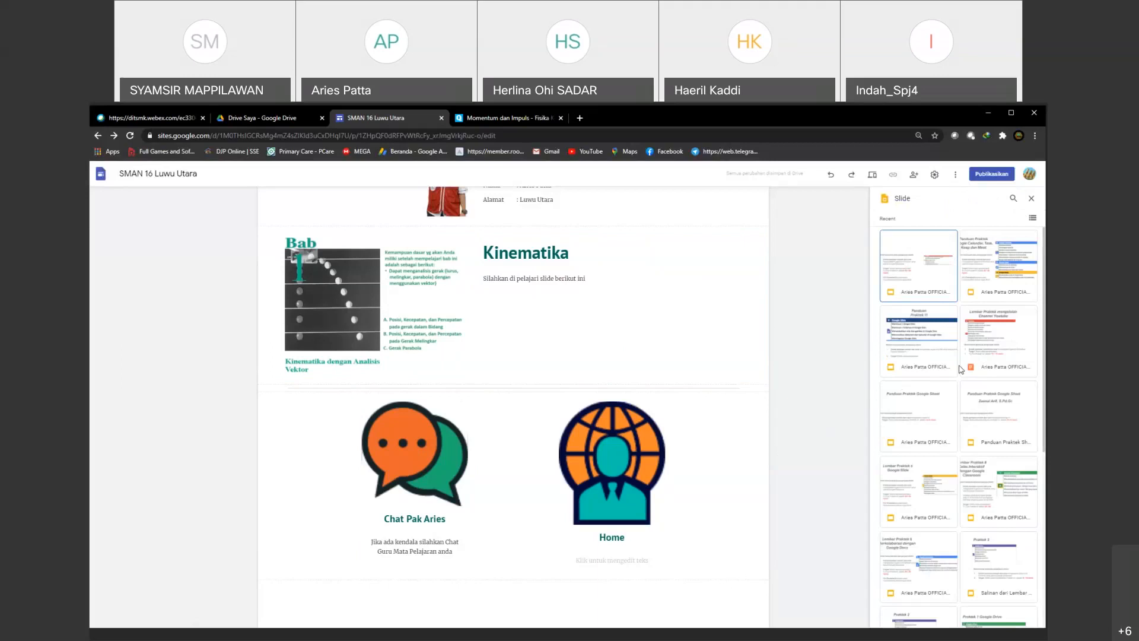
pyautogui.scroll(-5, 961, 369)
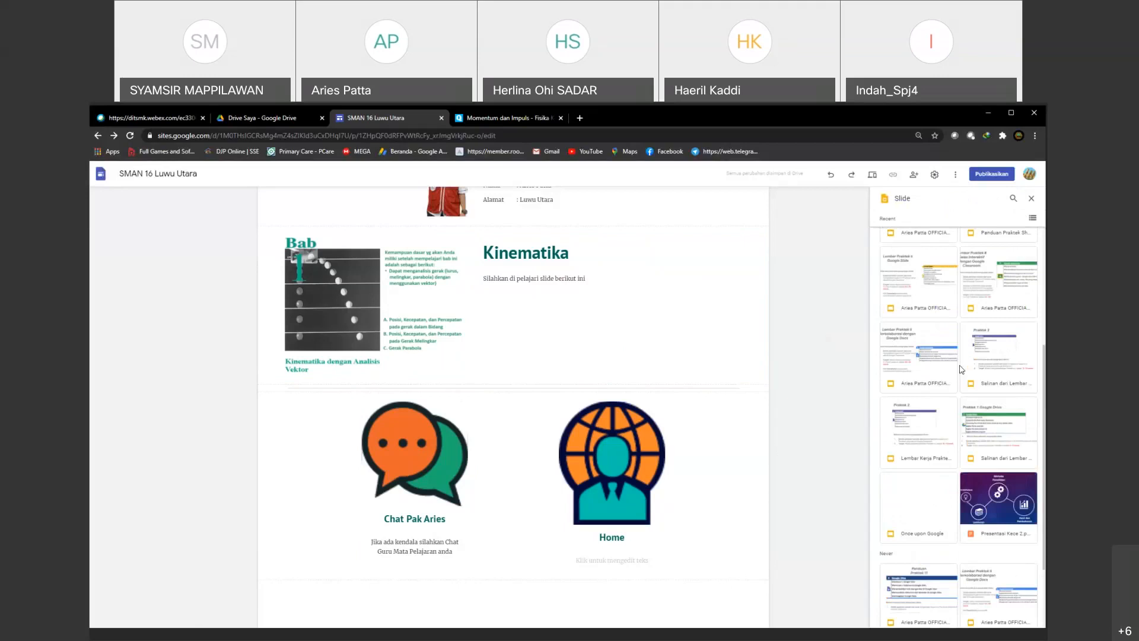
pyautogui.scroll(3, 961, 369)
pyautogui.press('Escape')
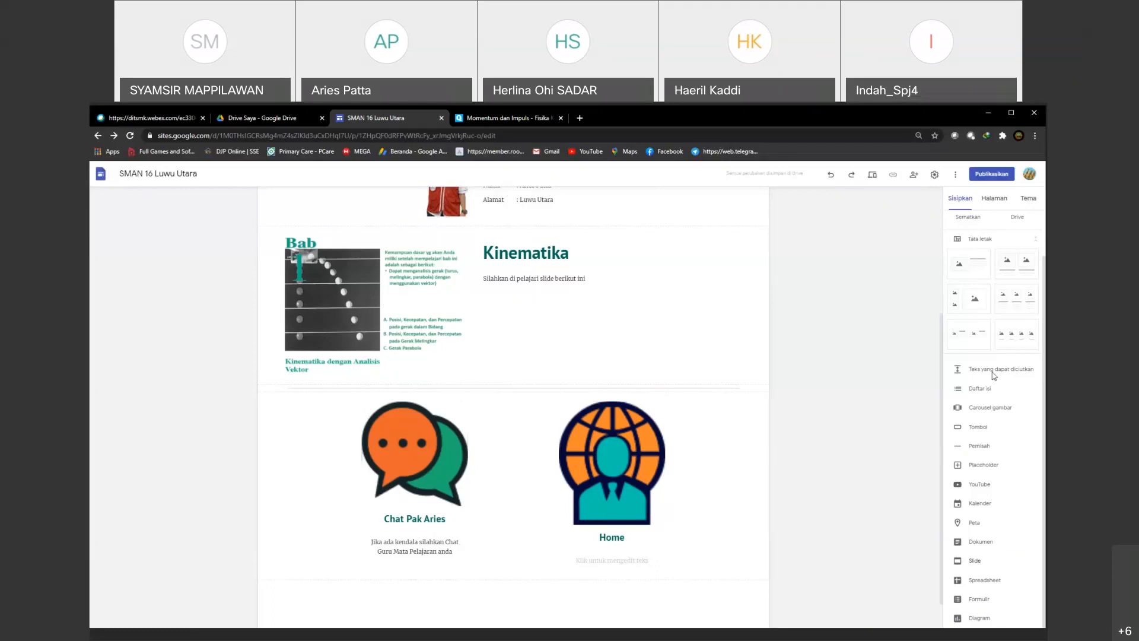
pyautogui.click(1019, 219)
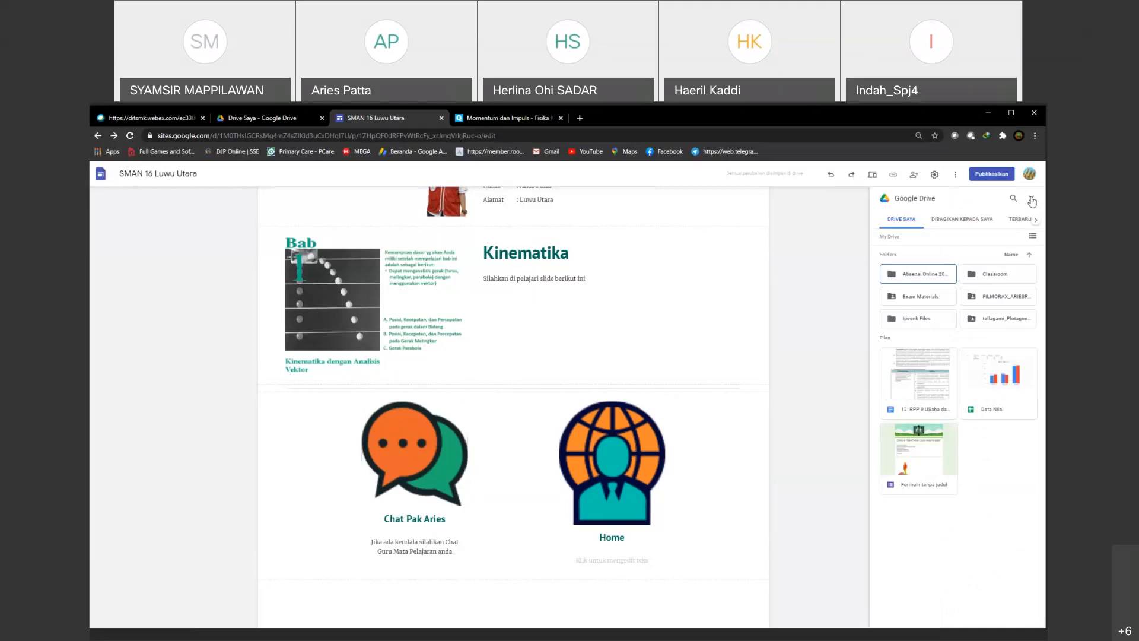
pyautogui.click(1032, 200)
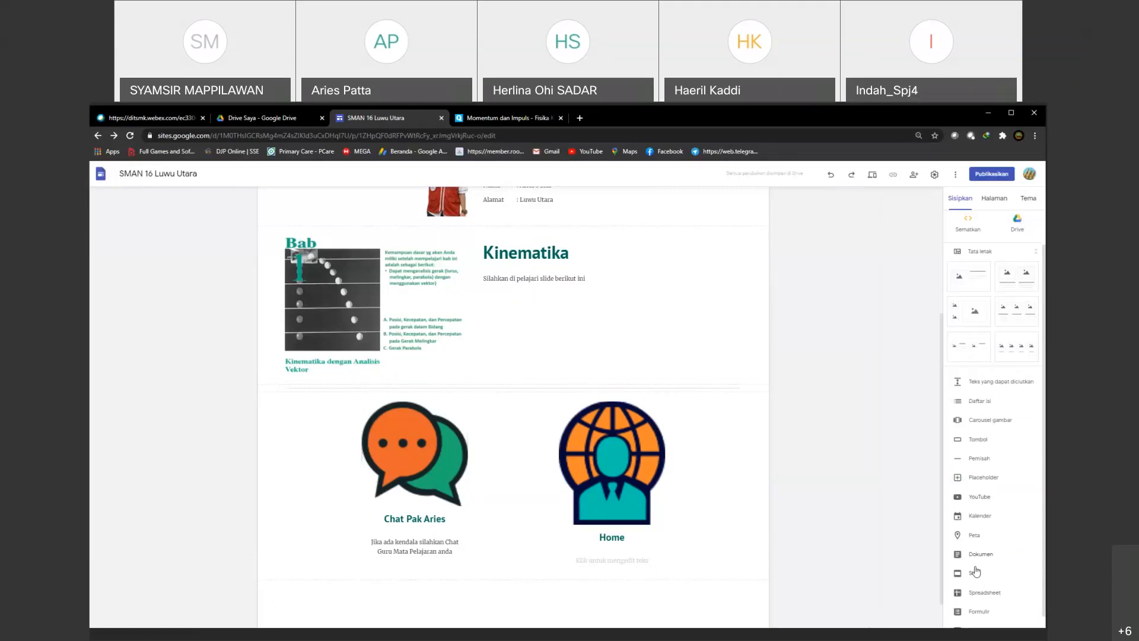
# Step: Insert the "Presentasi Kece 2.pptx" presentation from the Slides files into the Kinematika page
pyautogui.click(975, 574)
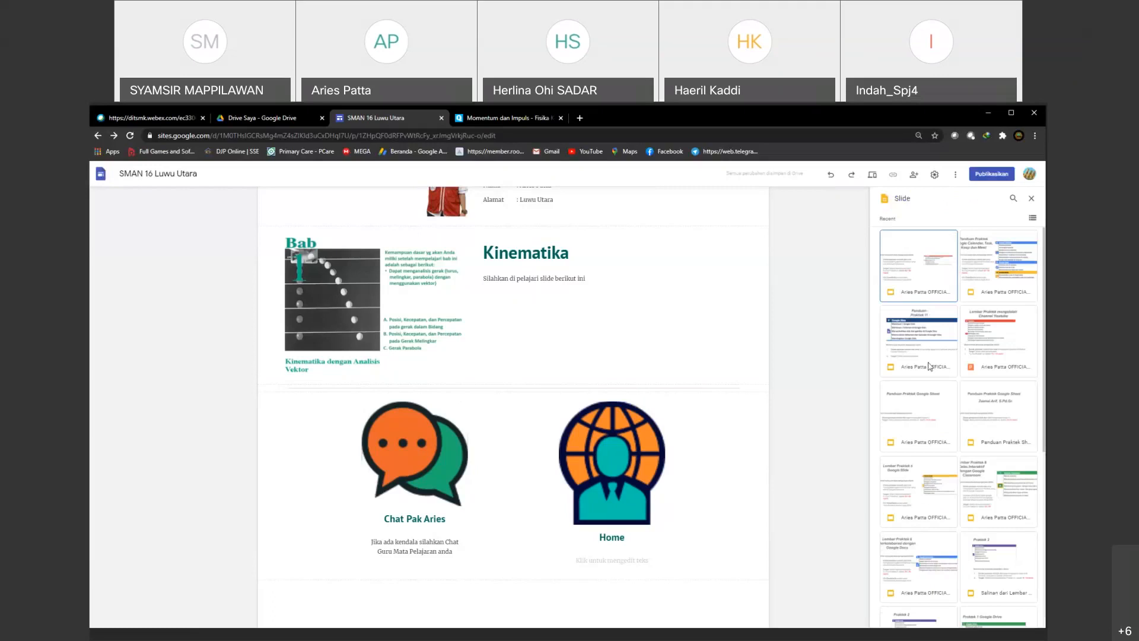
pyautogui.scroll(-2, 929, 366)
pyautogui.scroll(-3, 920, 490)
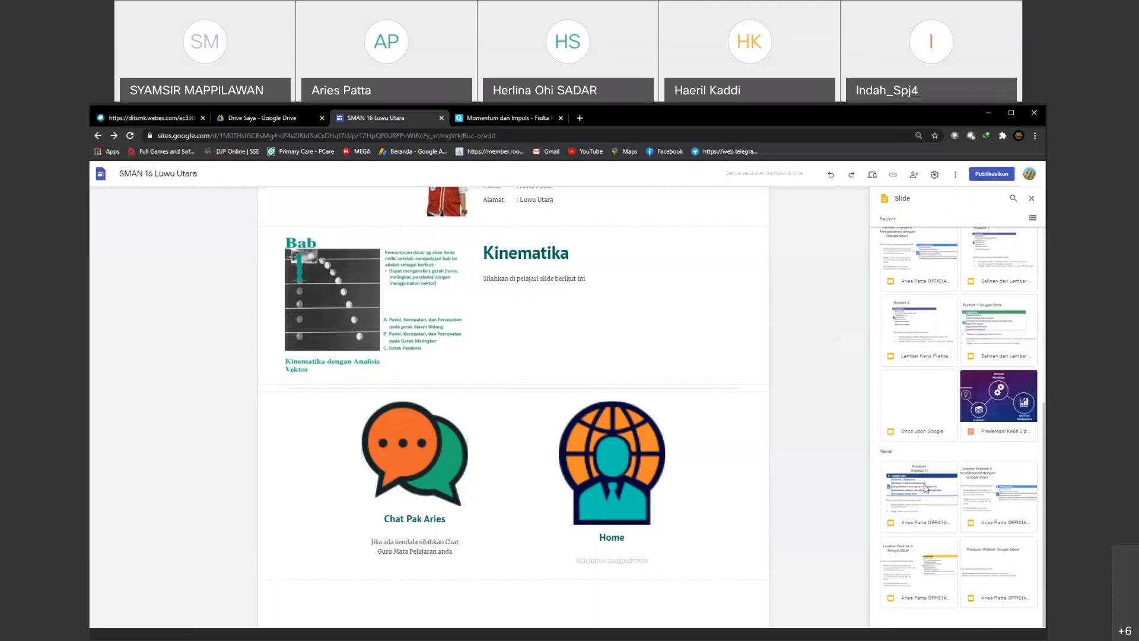
pyautogui.click(999, 401)
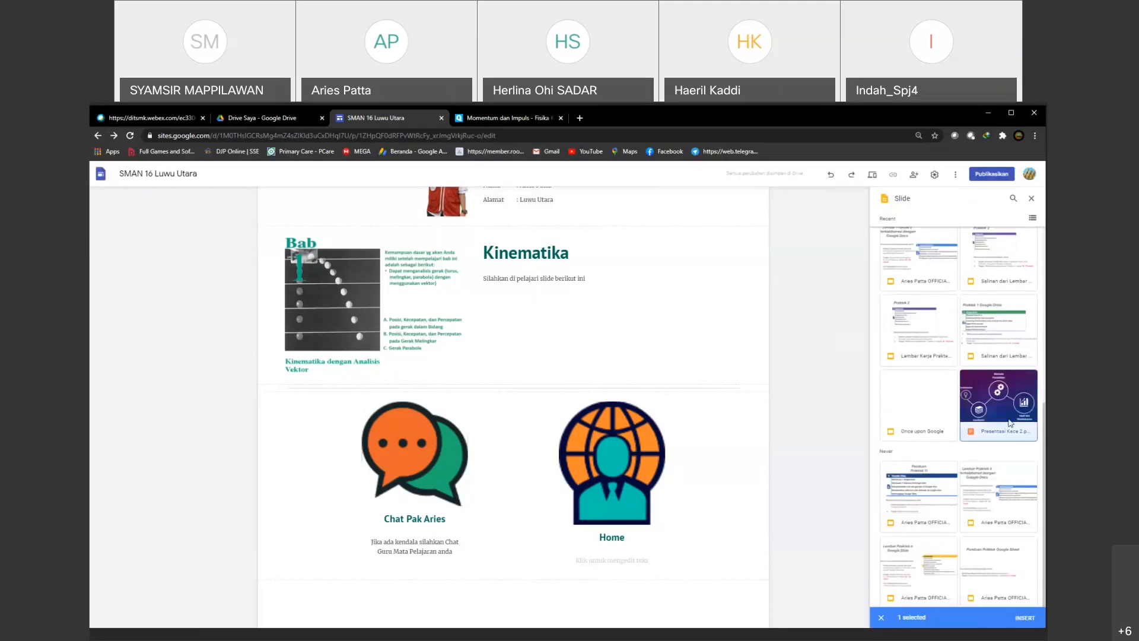
pyautogui.click(1022, 618)
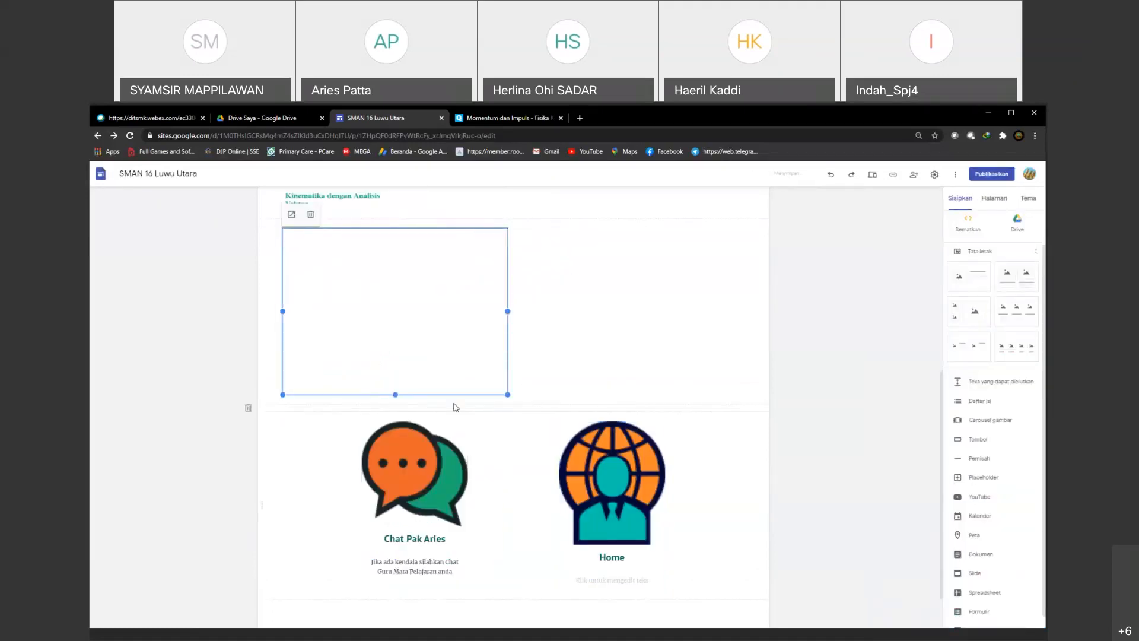
# Step: Move the embedded presentation to the horizontal centre of its section below the Kinematika chapter image
pyautogui.scroll(-1, 410, 334)
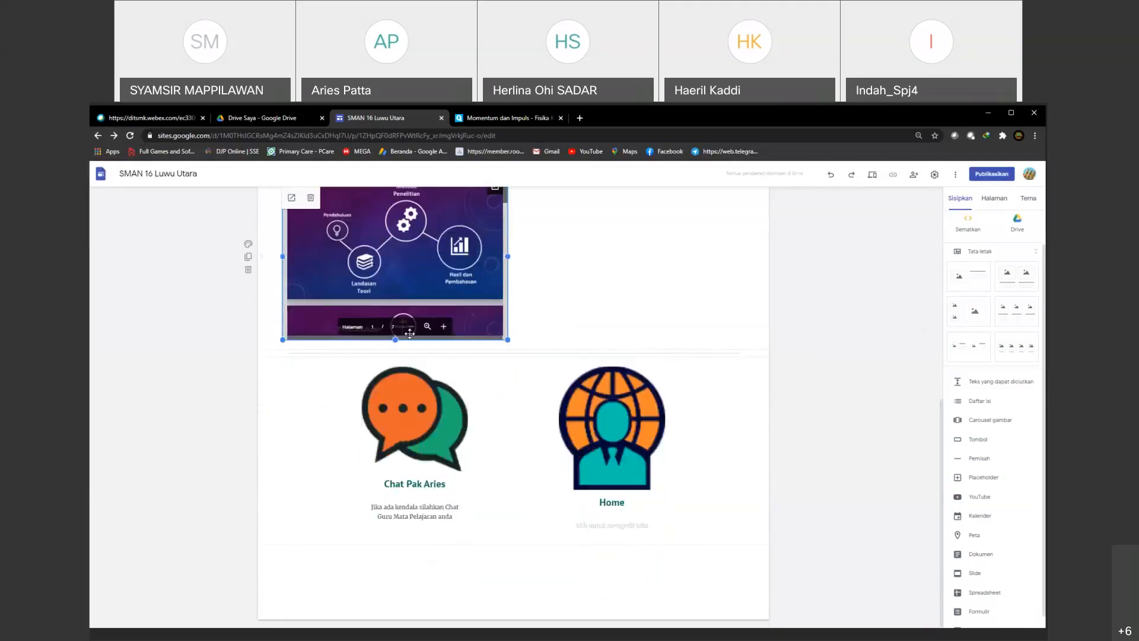
pyautogui.scroll(2, 410, 334)
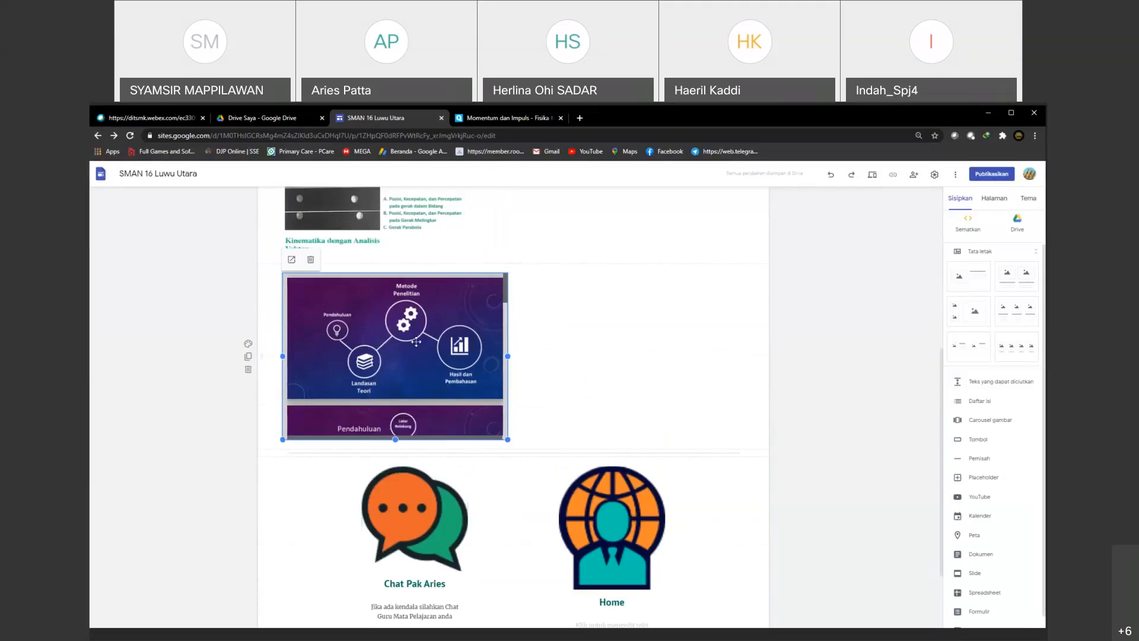
pyautogui.scroll(-1, 419, 338)
pyautogui.scroll(-1, 419, 338)
pyautogui.scroll(1, 416, 359)
pyautogui.moveTo(441, 272); pyautogui.dragTo(521, 282)
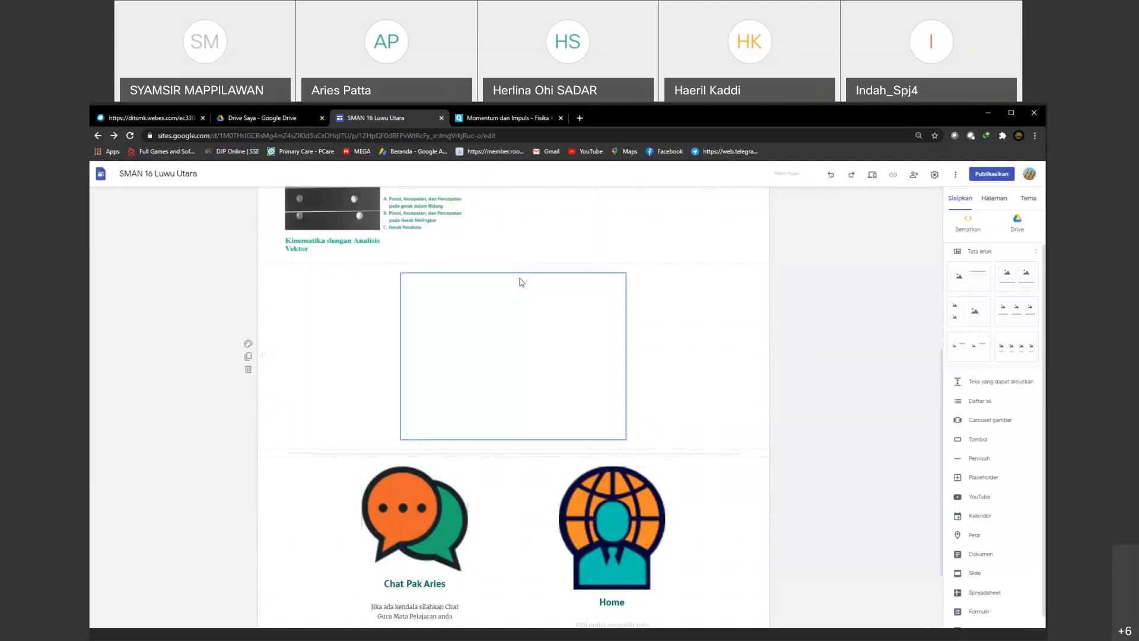
pyautogui.click(719, 376)
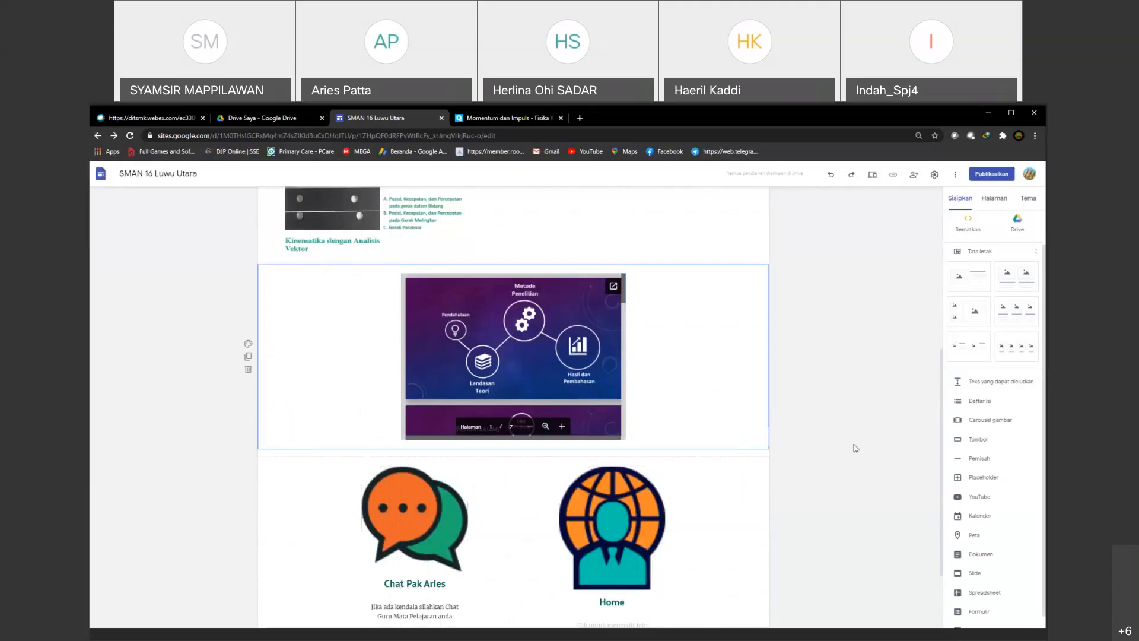
# Step: Link the globe-and-person image above "Home" to the site's "Halaman Muka" page
pyautogui.scroll(-2, 852, 449)
pyautogui.click(615, 452)
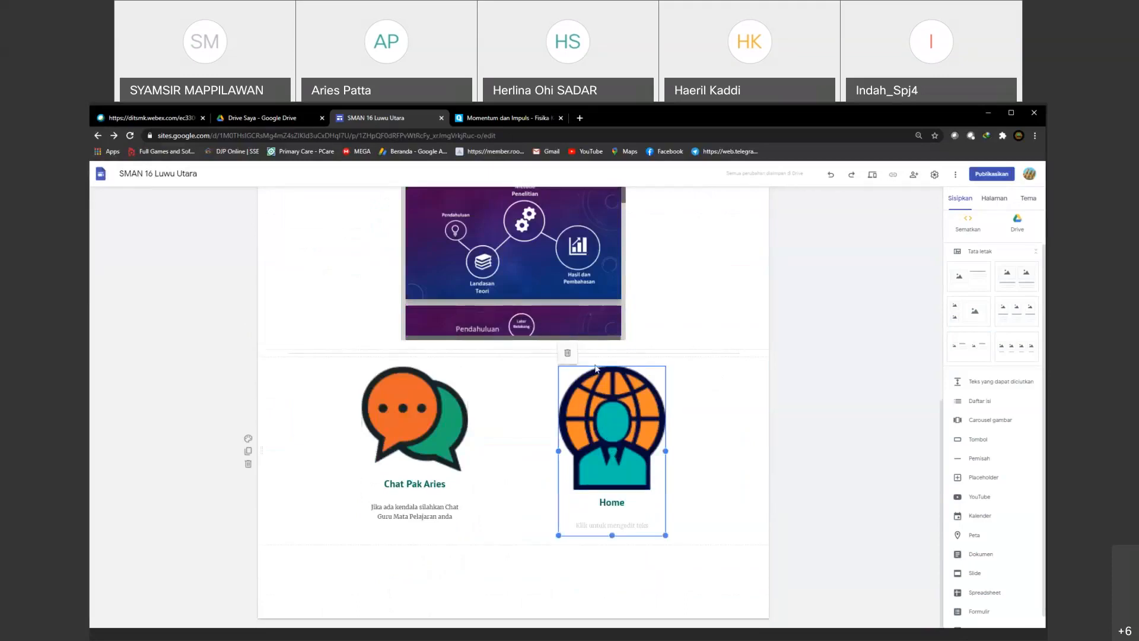
pyautogui.scroll(2, 678, 430)
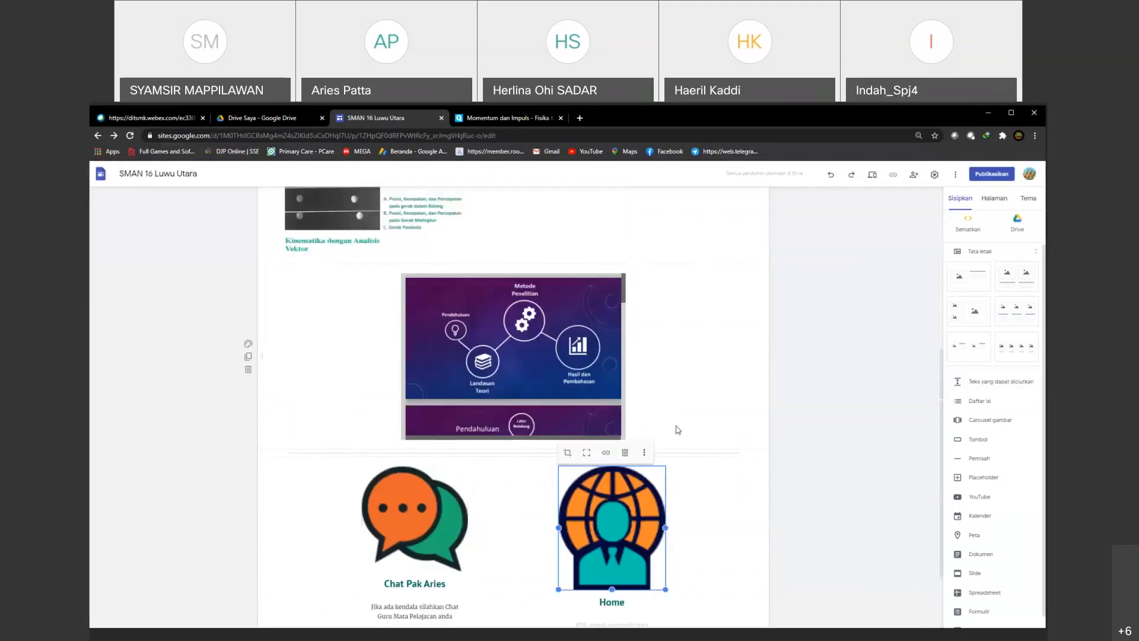
pyautogui.click(644, 455)
pyautogui.moveTo(649, 458)
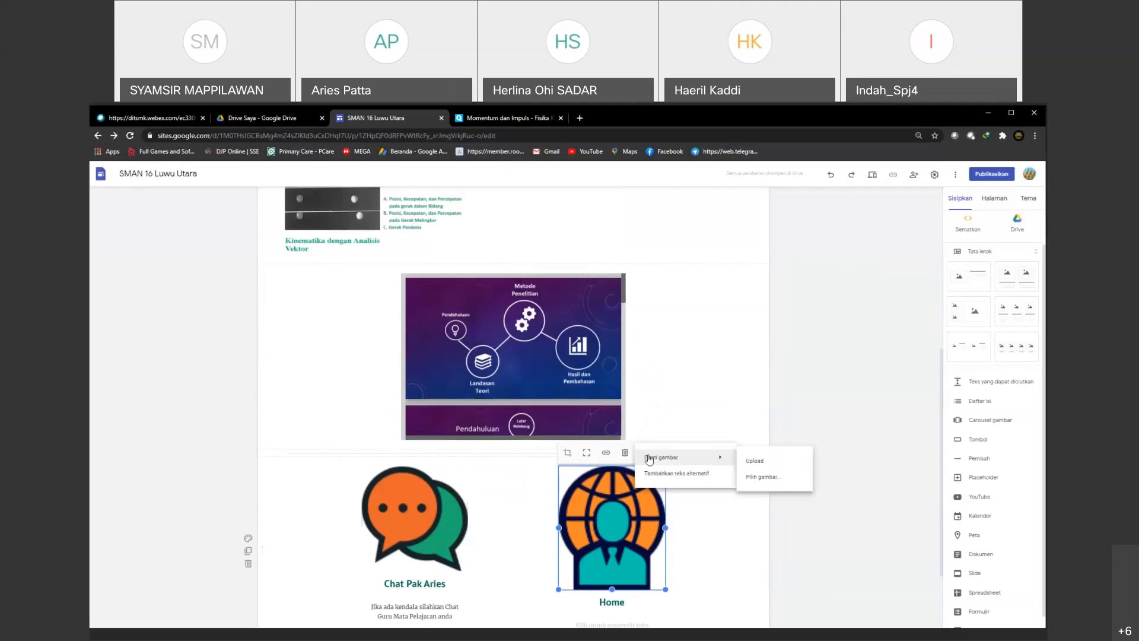
pyautogui.click(608, 458)
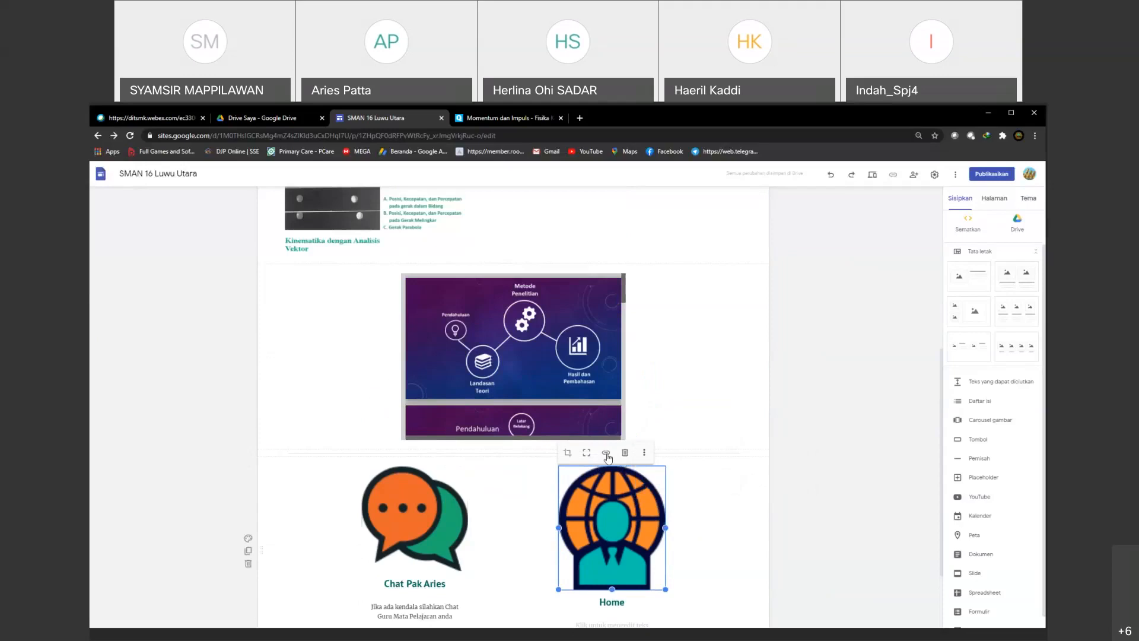
pyautogui.click(607, 454)
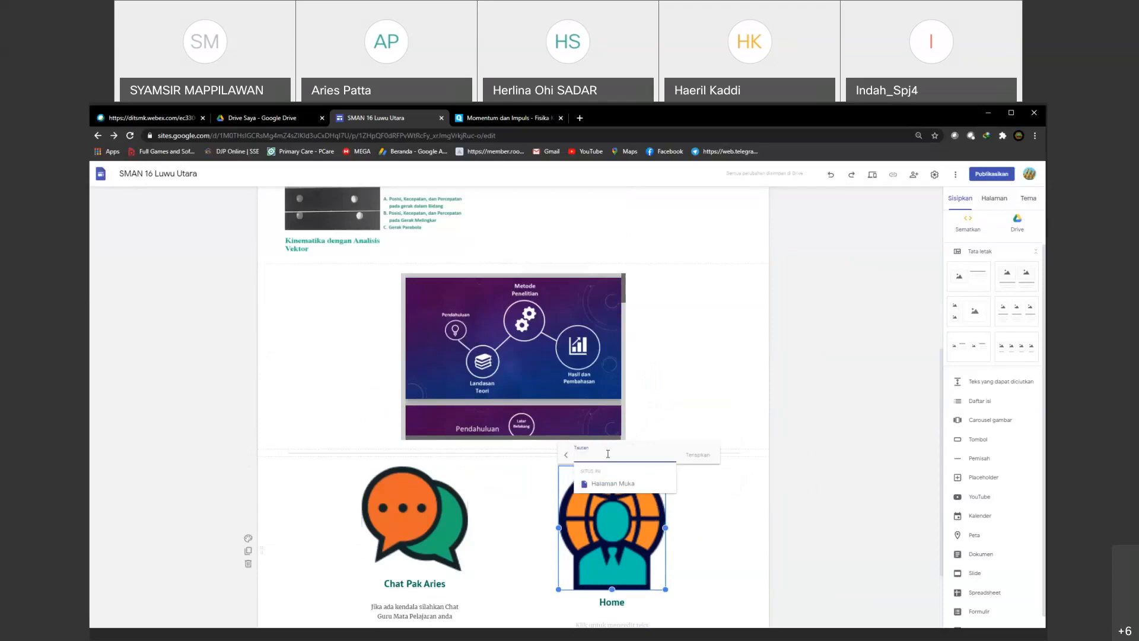
pyautogui.click(613, 484)
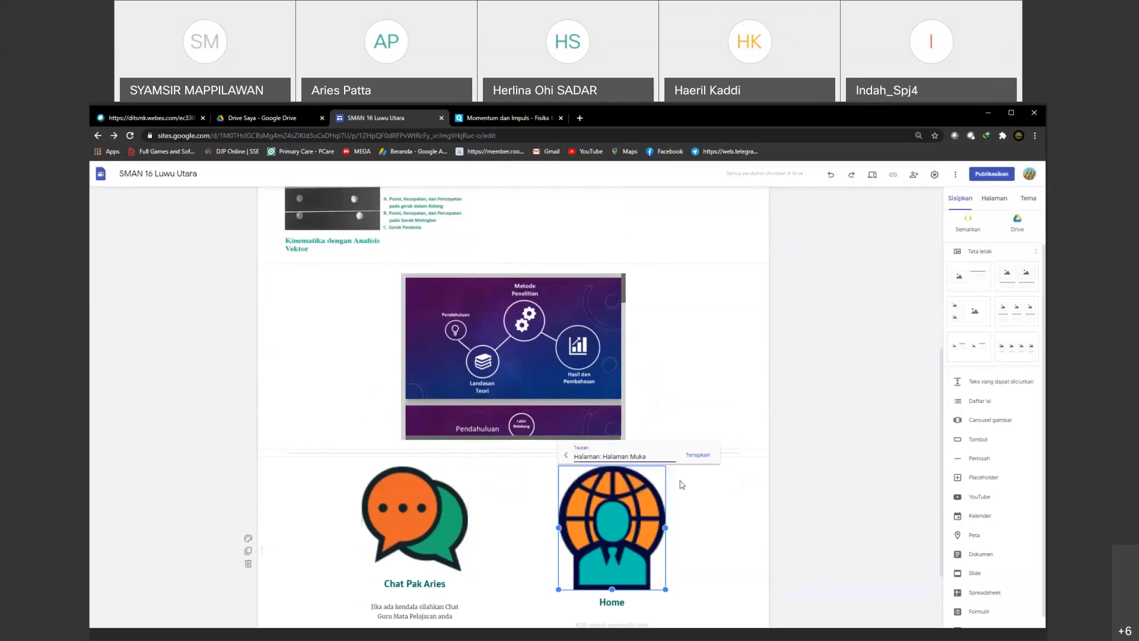
pyautogui.click(695, 460)
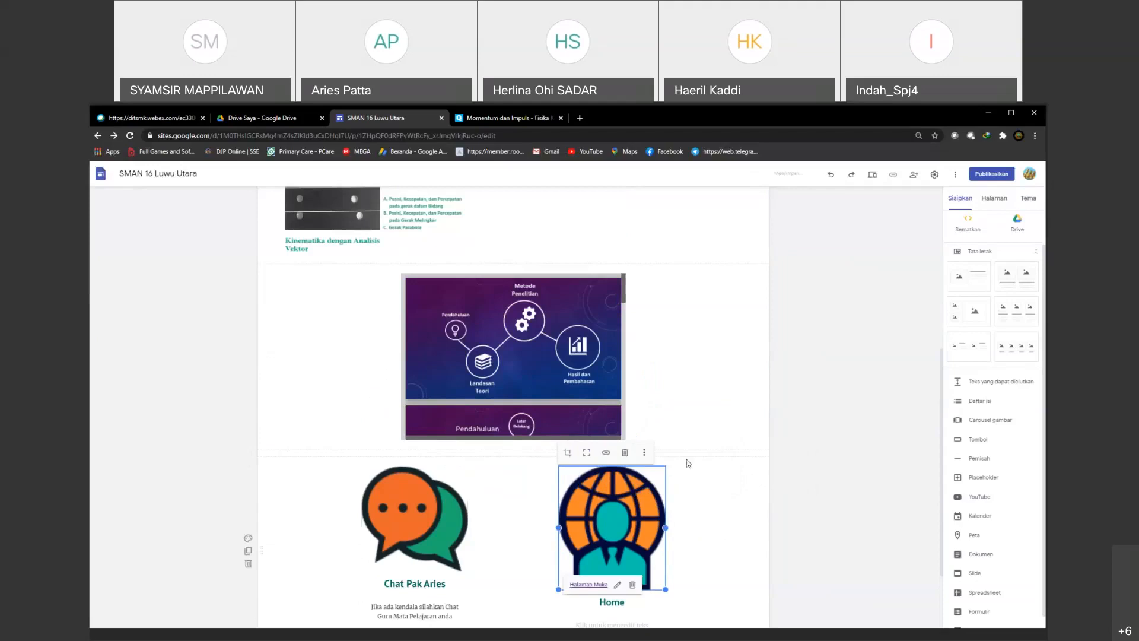
pyautogui.click(724, 498)
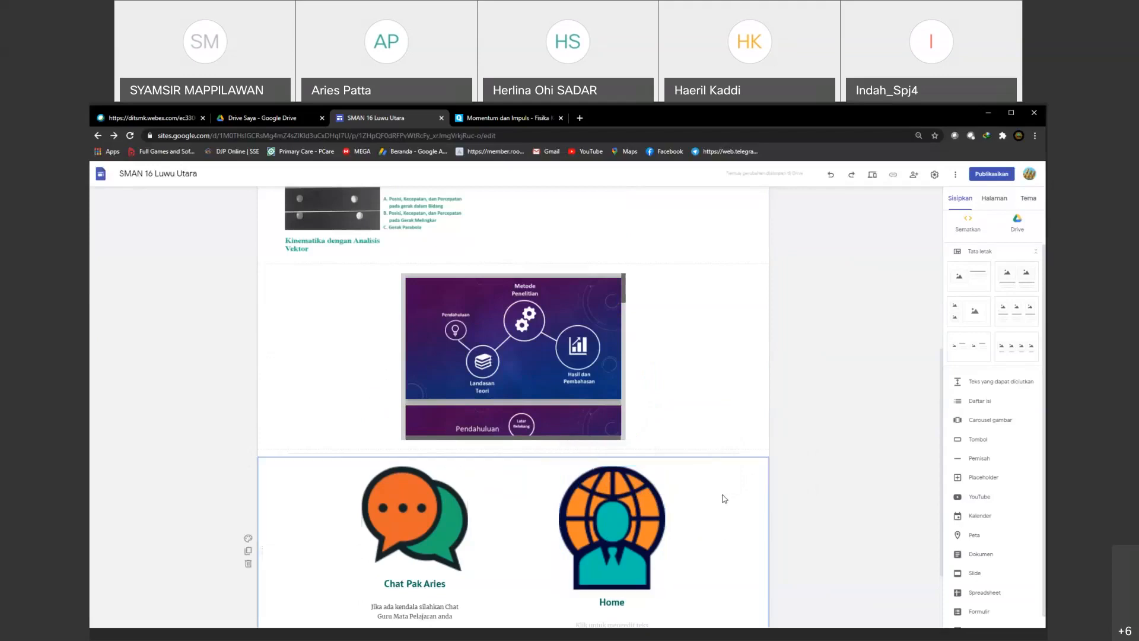
# Step: Preview the Kinematika page in phone view and check its heading, presentation, chat section and Home section
pyautogui.click(872, 176)
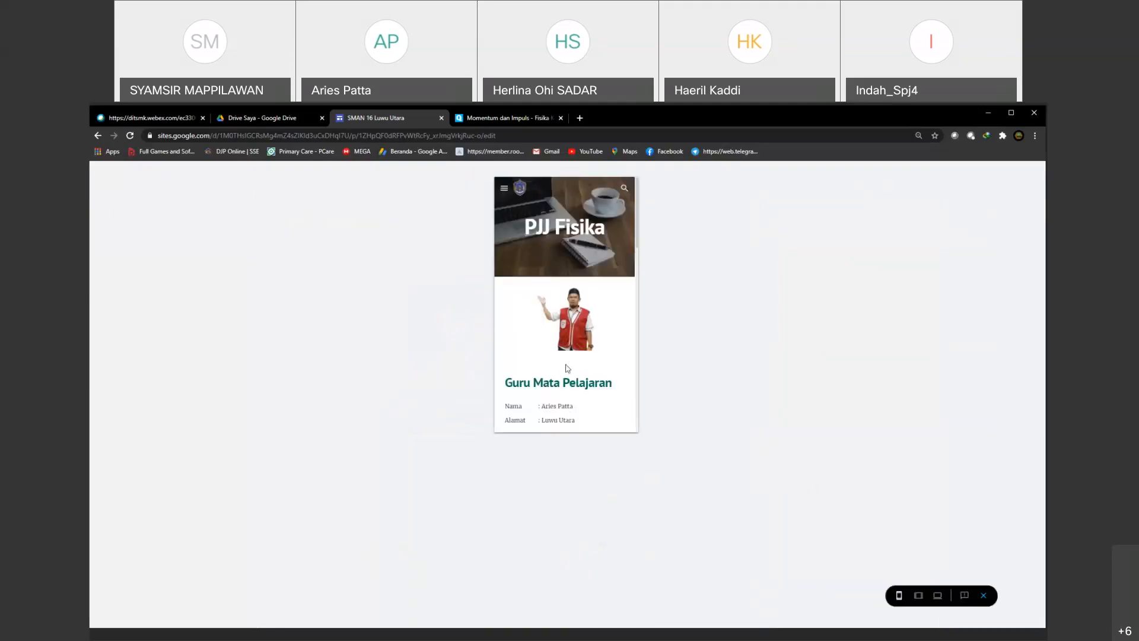
pyautogui.scroll(-5, 562, 330)
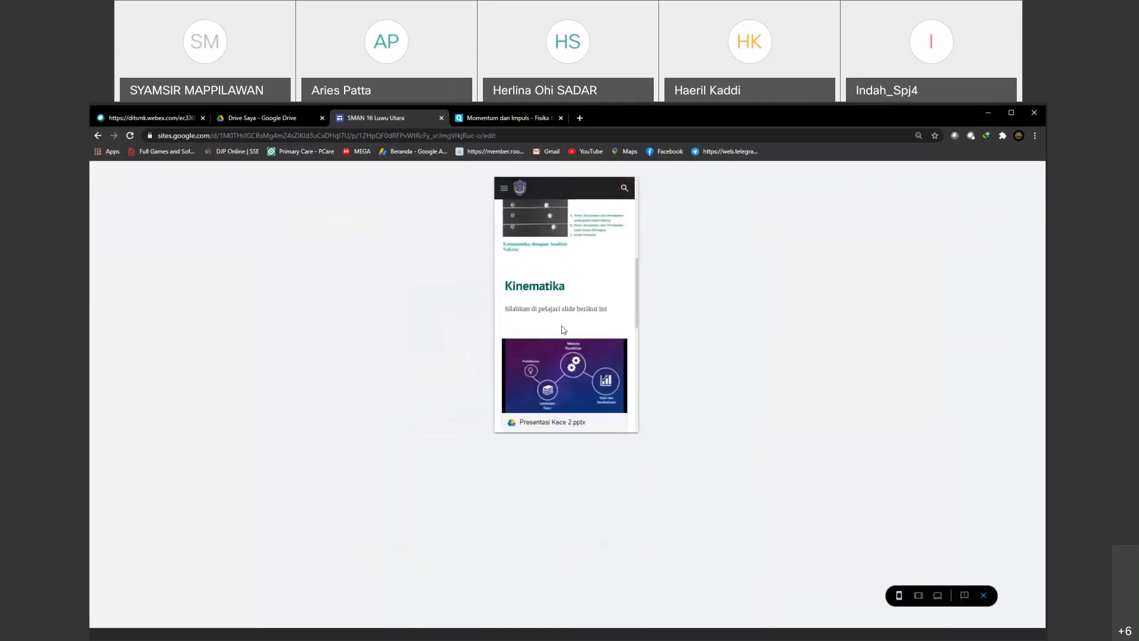
pyautogui.scroll(-8, 563, 330)
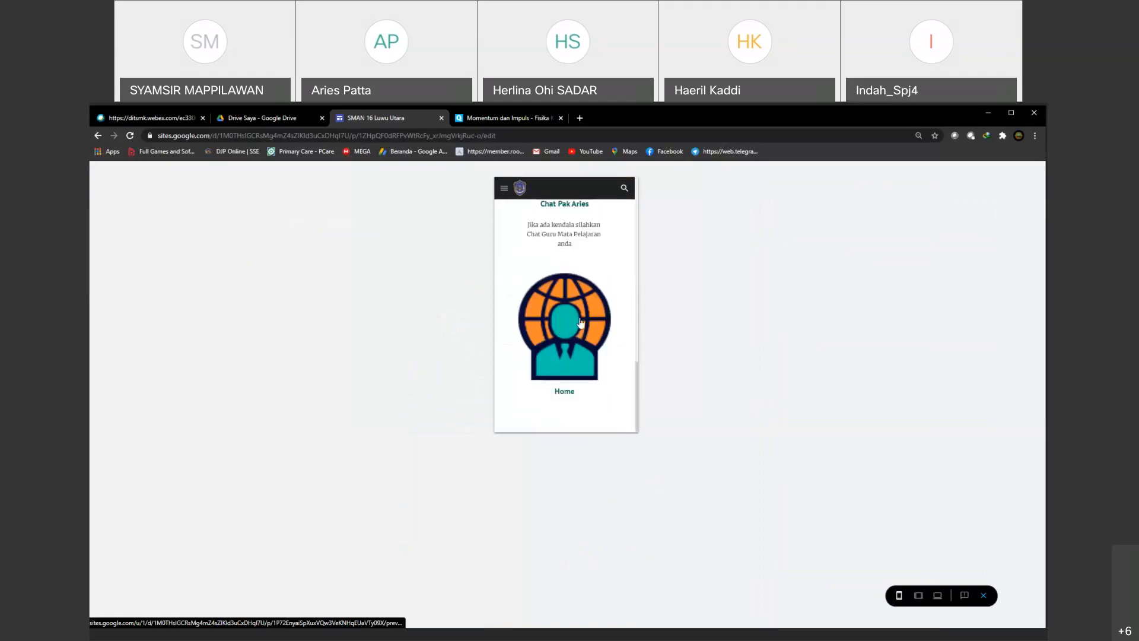
pyautogui.scroll(1, 564, 318)
pyautogui.scroll(2, 562, 315)
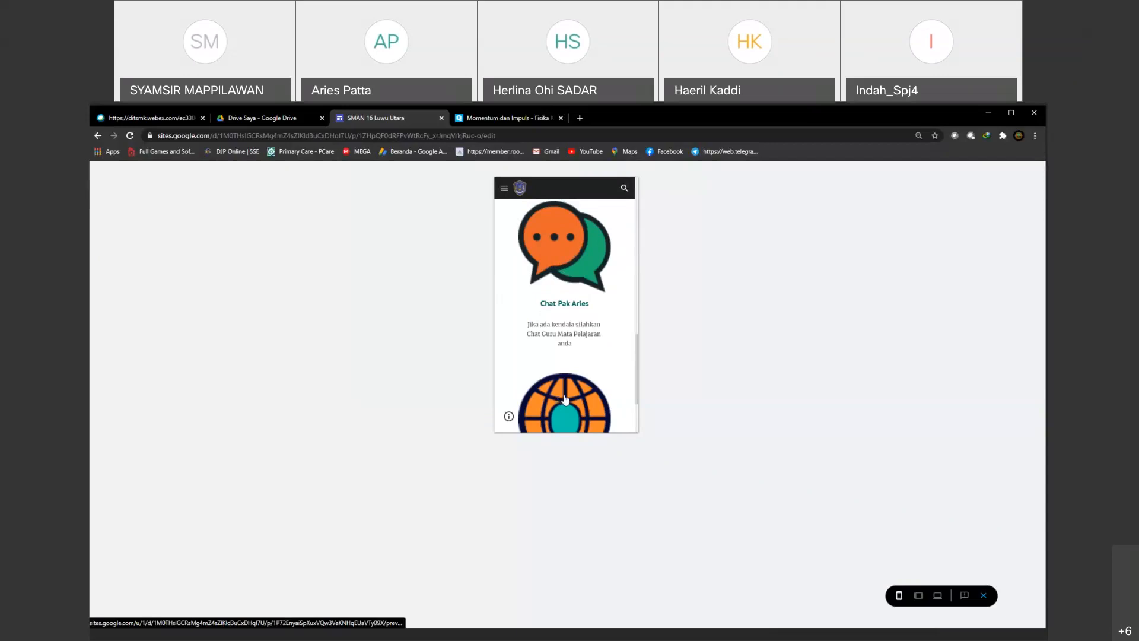
pyautogui.scroll(-2, 566, 400)
pyautogui.scroll(3, 561, 307)
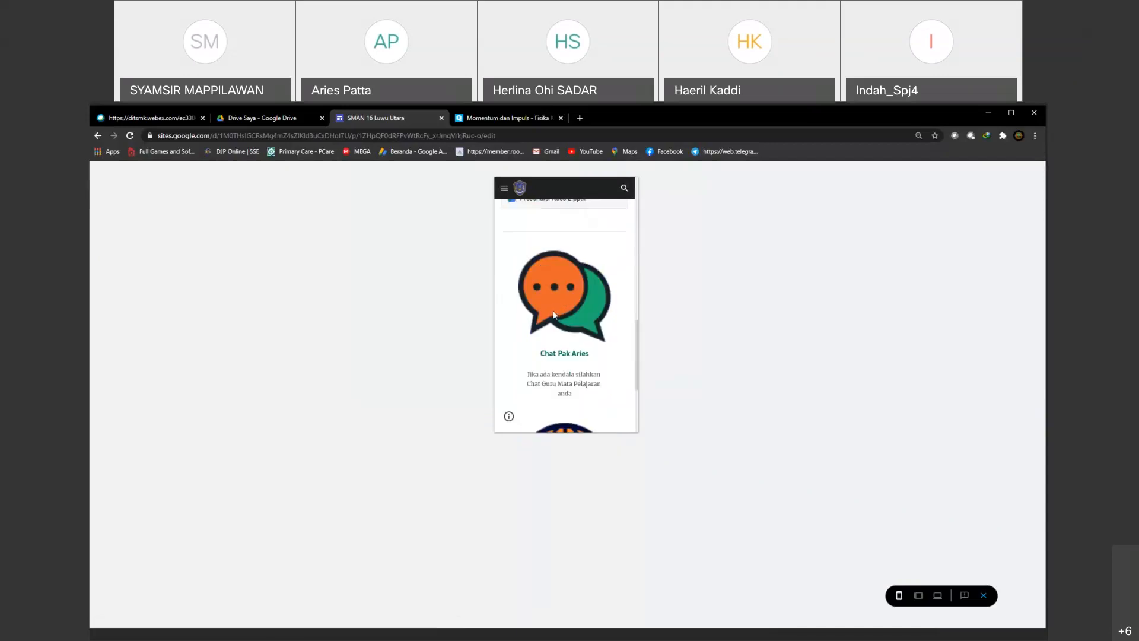
pyautogui.scroll(-2, 556, 307)
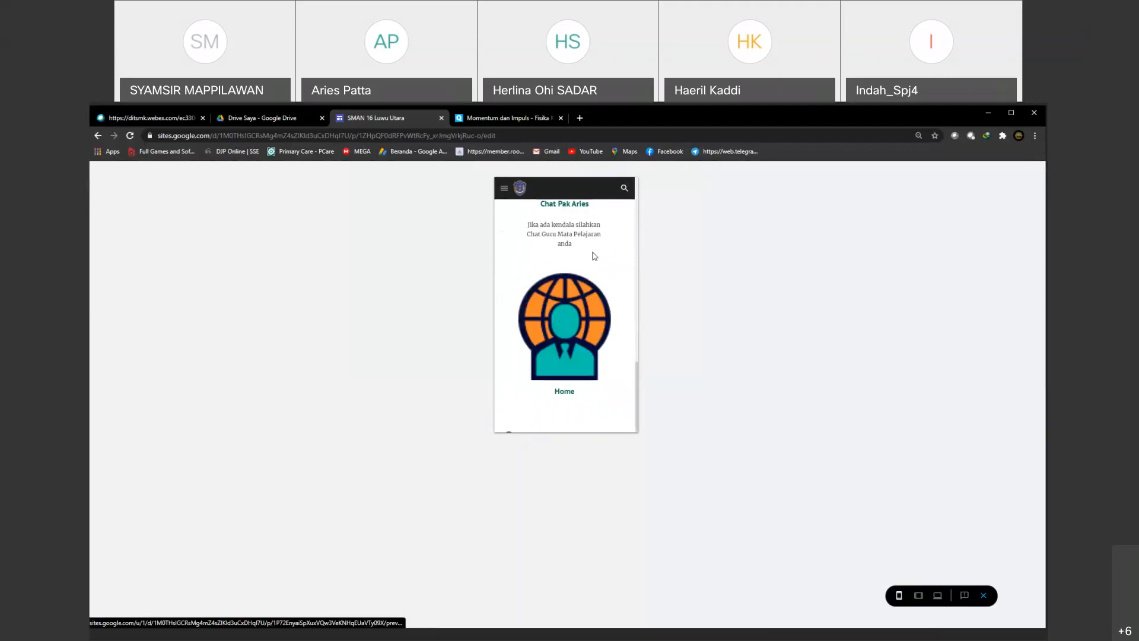
# Step: Follow the Home image link in the preview and examine the home page's map and embedded registration form
pyautogui.click(573, 334)
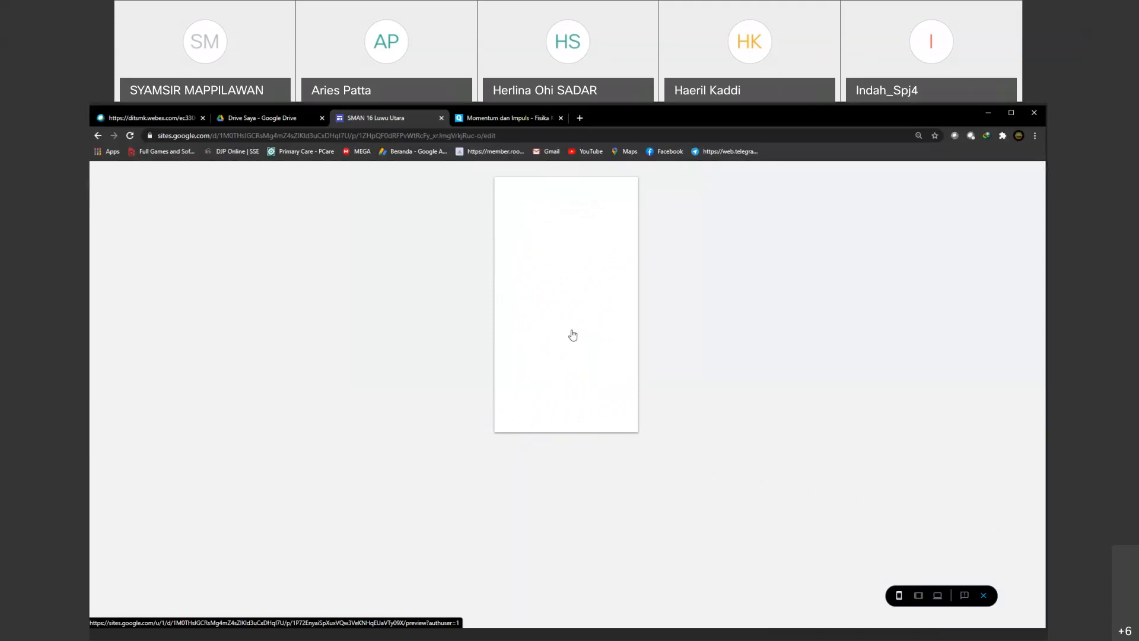
pyautogui.scroll(-1, 547, 289)
pyautogui.scroll(-5, 549, 296)
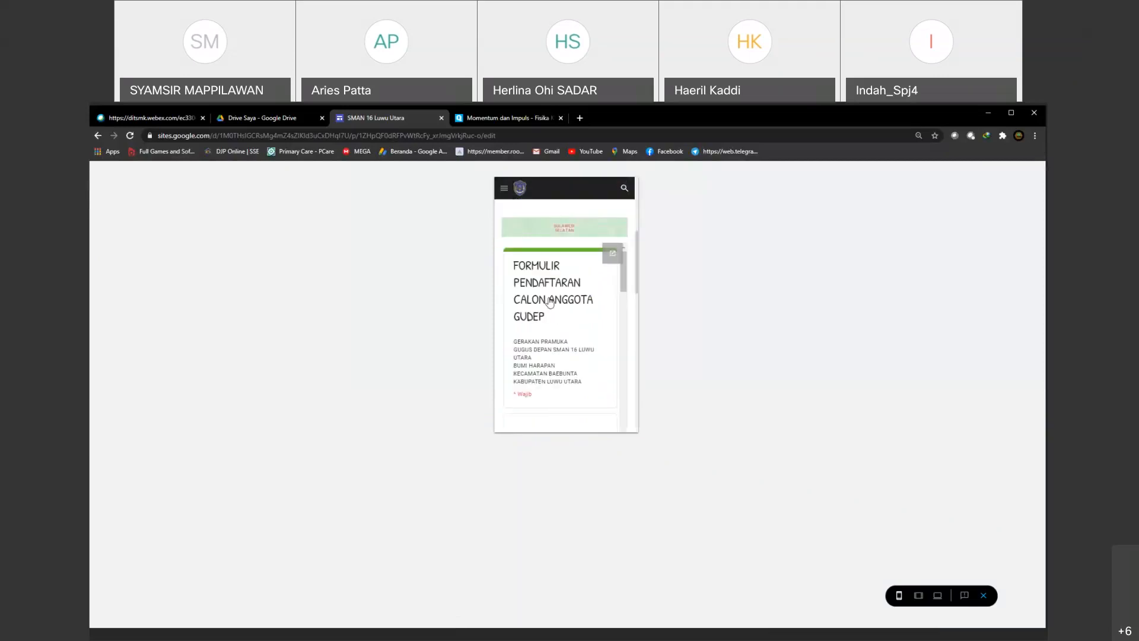
pyautogui.scroll(-8, 550, 302)
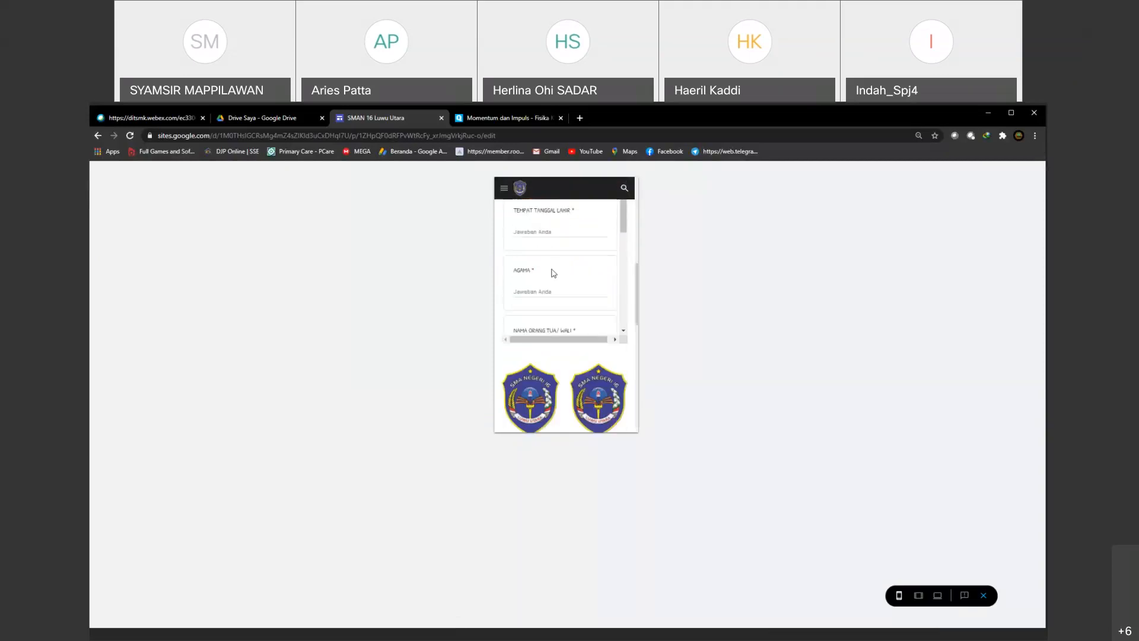
pyautogui.scroll(-5, 551, 273)
pyautogui.scroll(4, 551, 272)
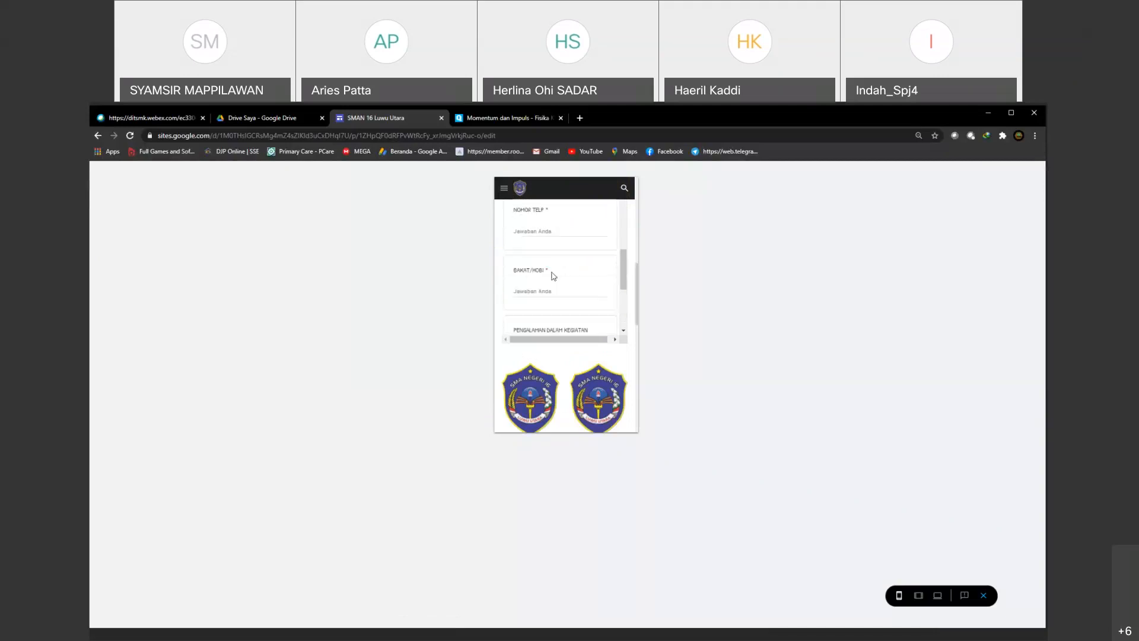
pyautogui.scroll(2, 552, 273)
pyautogui.scroll(6, 552, 277)
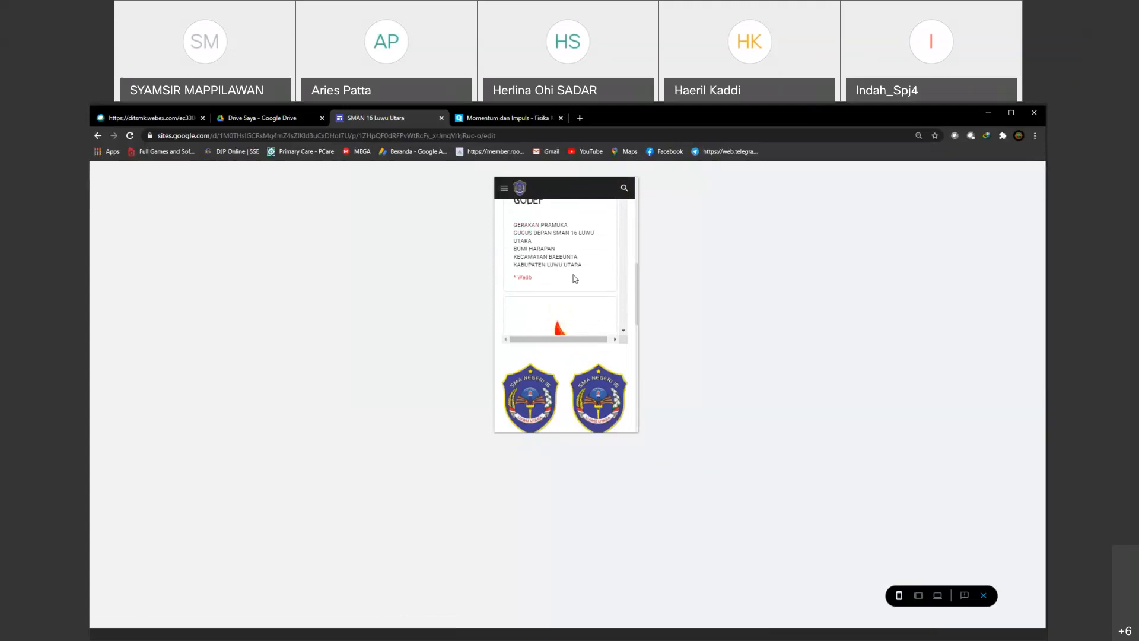
pyautogui.scroll(4, 534, 268)
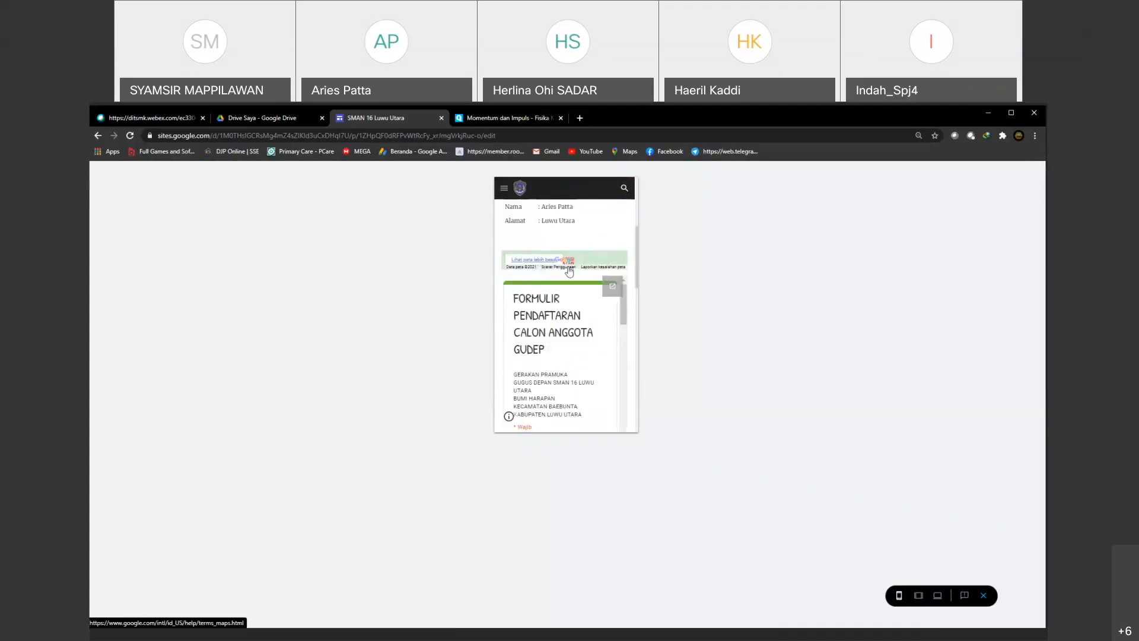
pyautogui.scroll(-3, 574, 287)
pyautogui.scroll(-3, 555, 273)
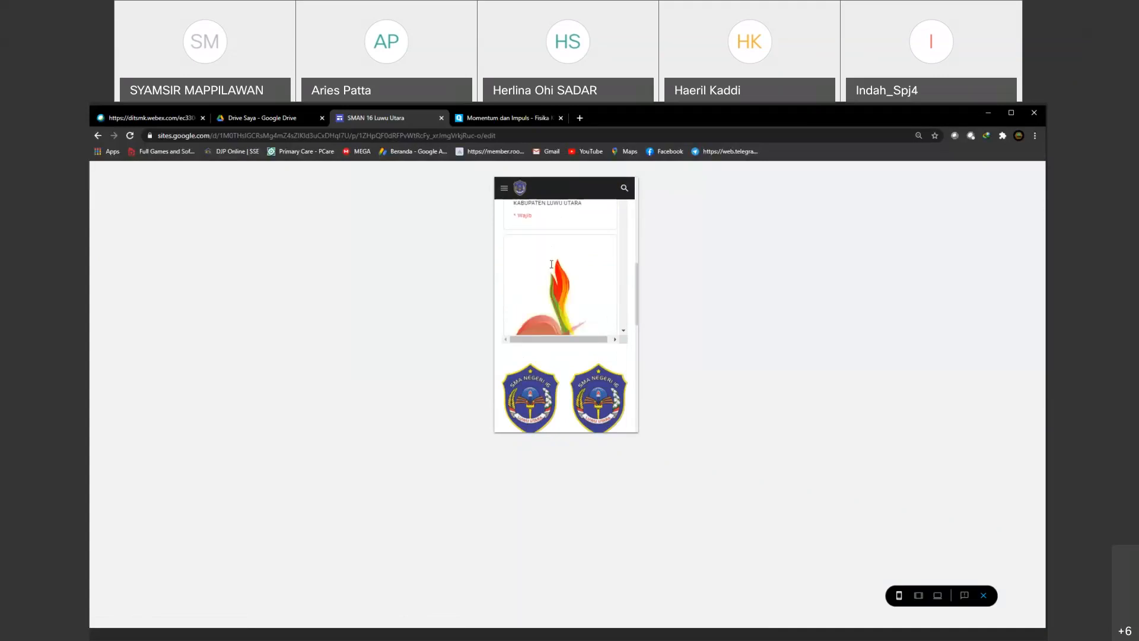
pyautogui.scroll(-2, 552, 269)
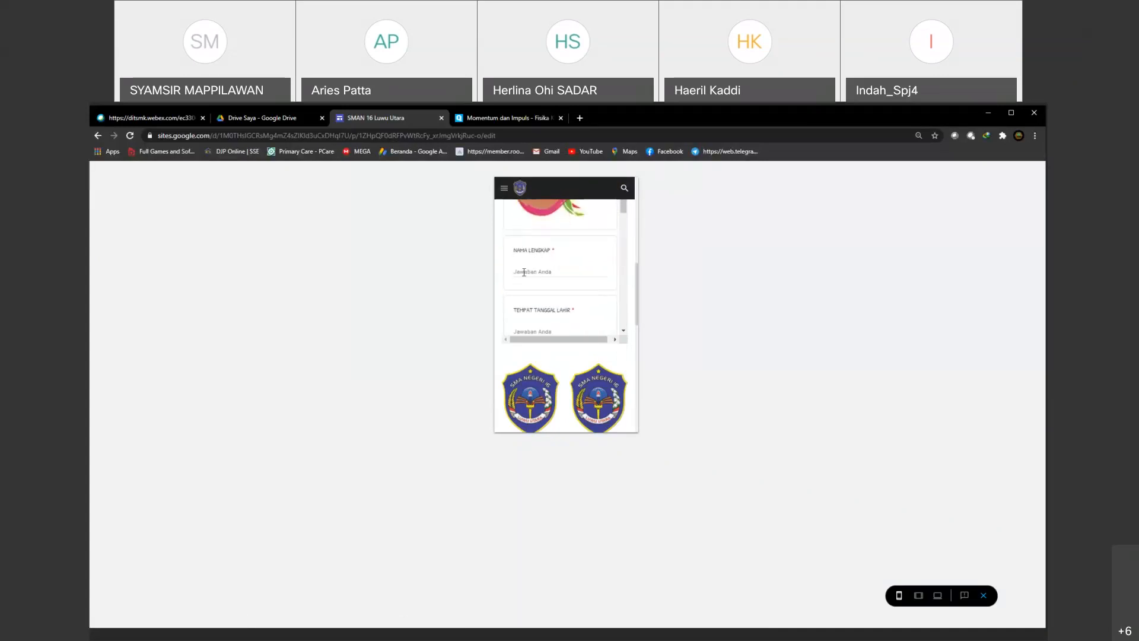
# Step: Try the answer fields of the embedded registration form in the home page's phone preview and look through its questions
pyautogui.click(523, 272)
pyautogui.scroll(-1, 533, 275)
pyautogui.click(533, 275)
pyautogui.scroll(-3, 534, 267)
pyautogui.click(528, 262)
pyautogui.scroll(-6, 554, 297)
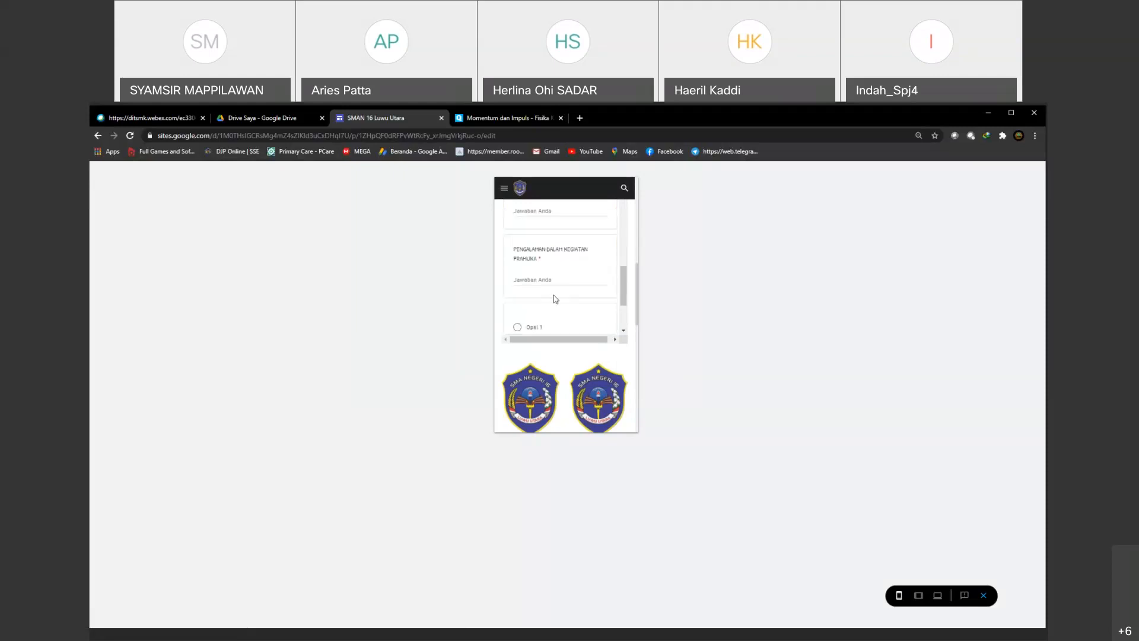
pyautogui.scroll(-5, 562, 302)
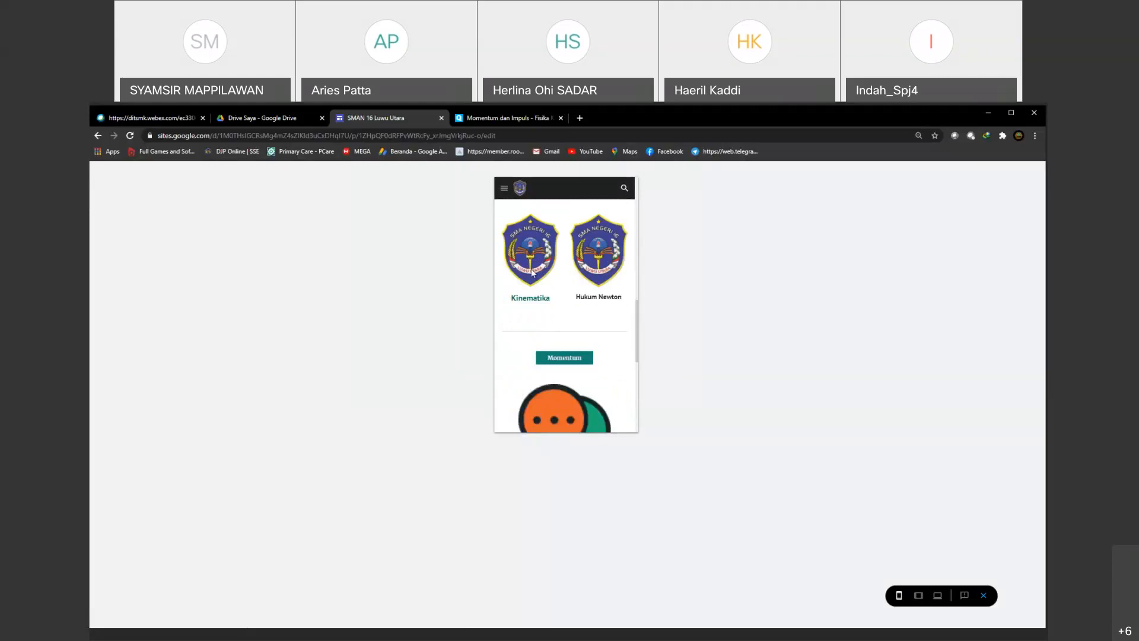
# Step: Check the rest of the home page in phone preview, from the teacher profile to the topic logos, chat and Home sections
pyautogui.scroll(-3, 589, 299)
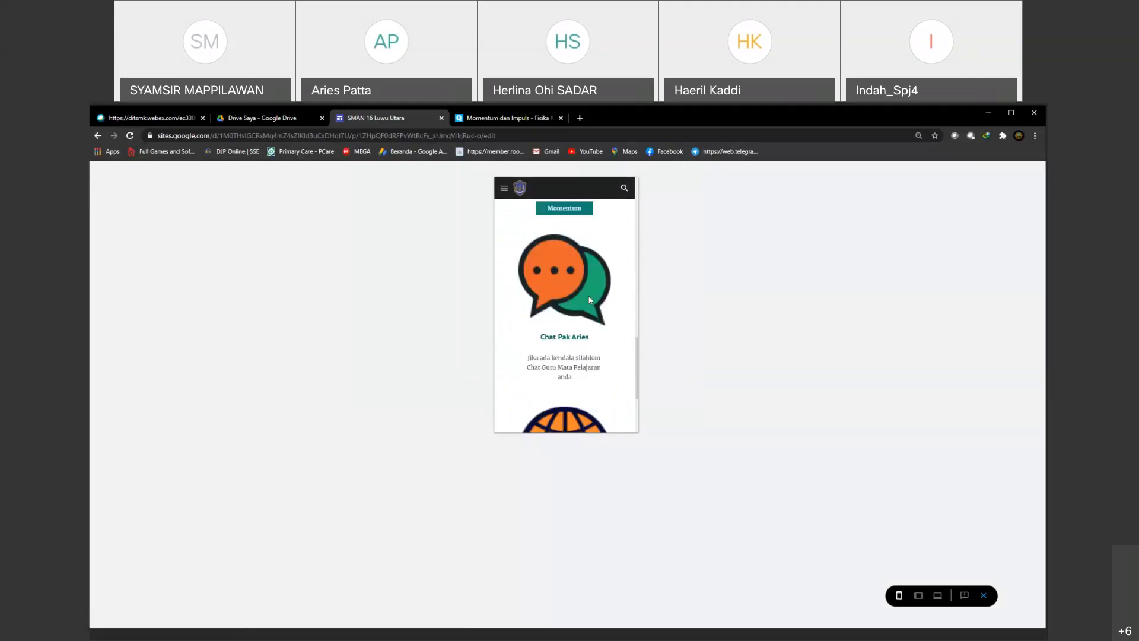
pyautogui.scroll(10, 589, 300)
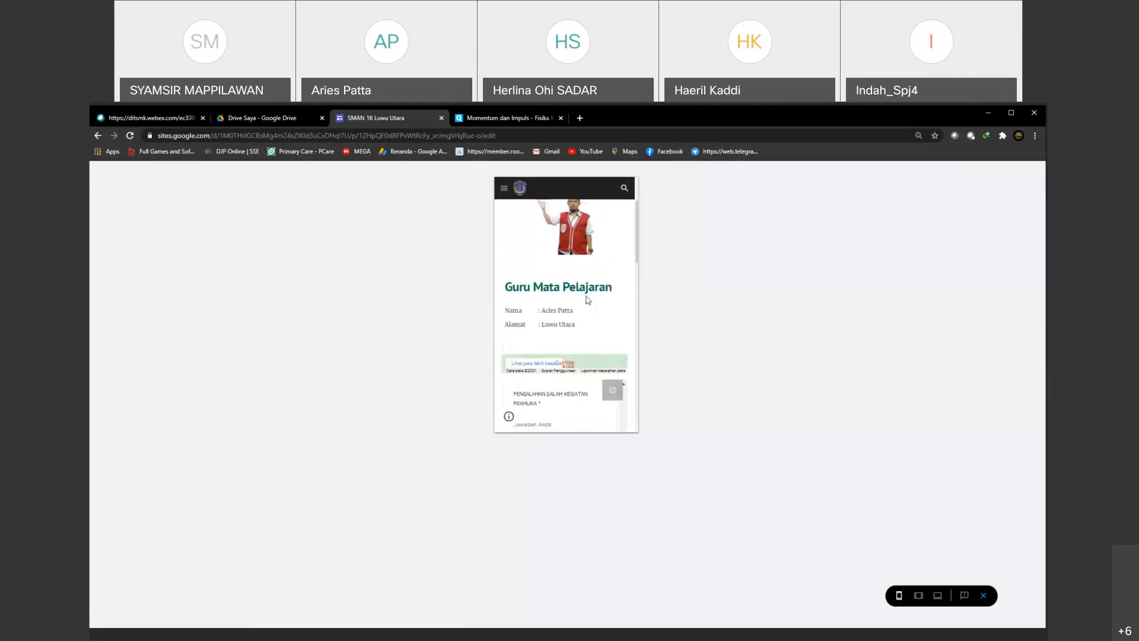
pyautogui.scroll(2, 588, 300)
pyautogui.scroll(-4, 579, 302)
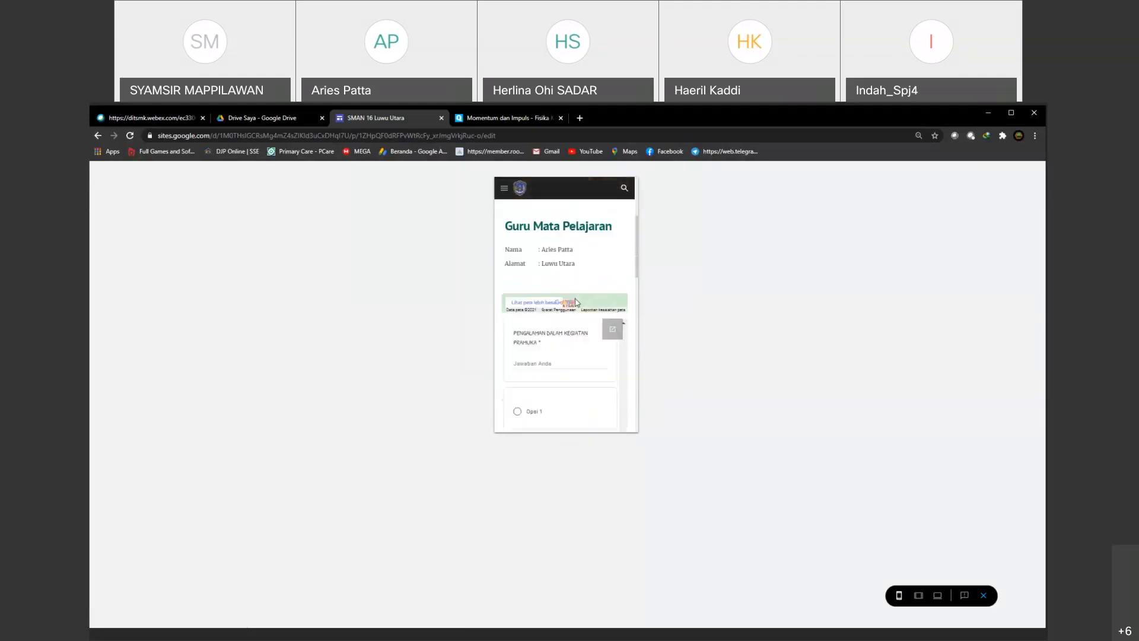
pyautogui.scroll(-10, 575, 303)
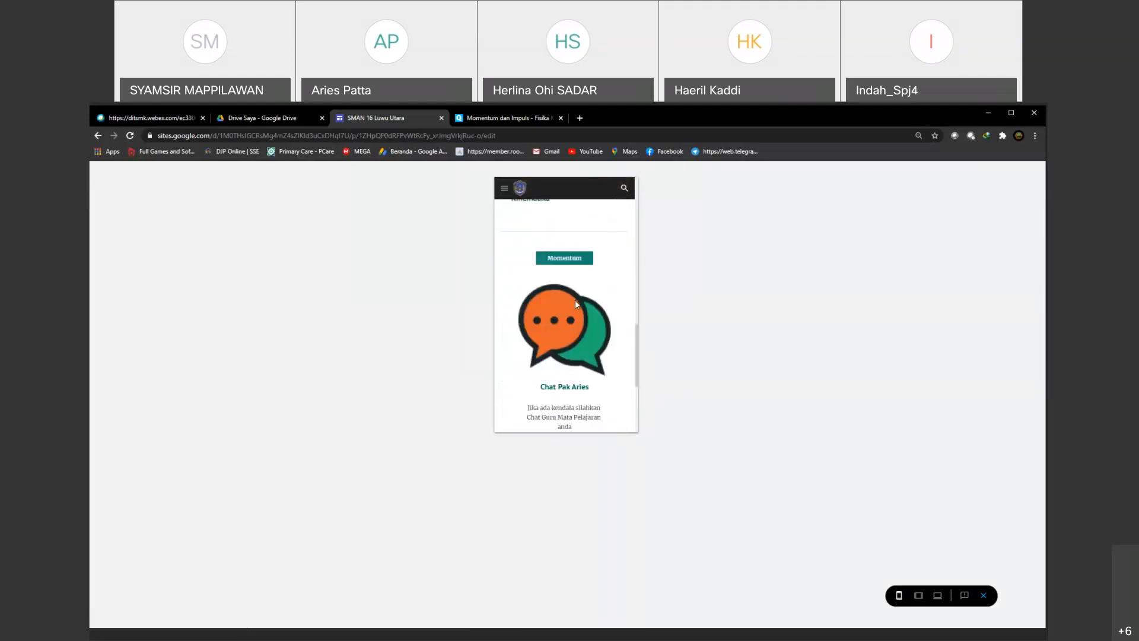
pyautogui.scroll(-1, 576, 304)
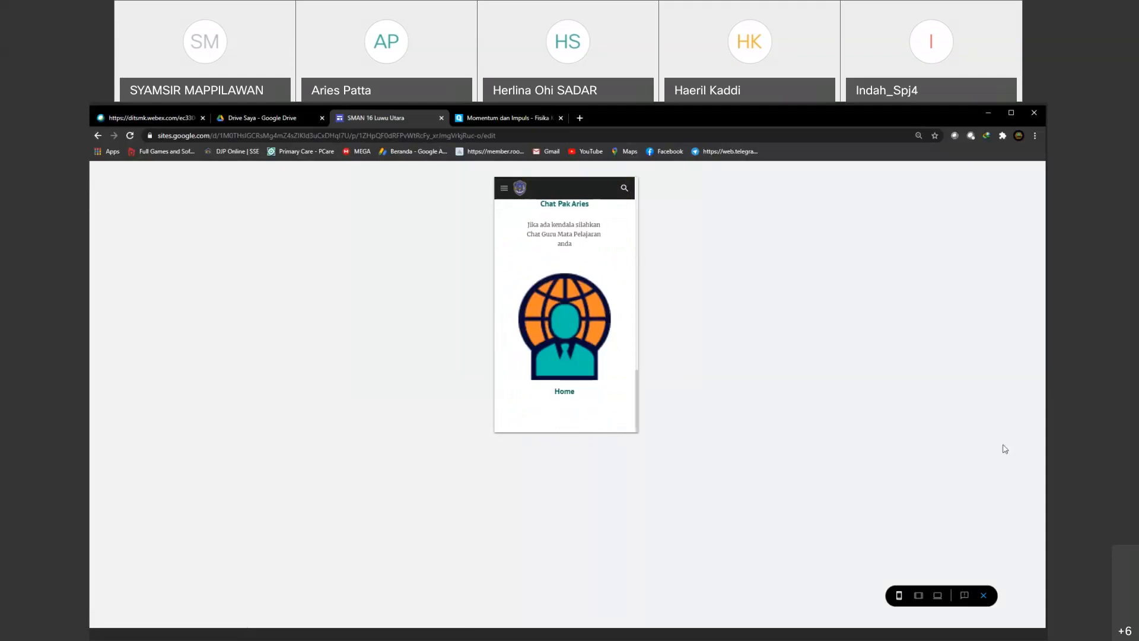
# Step: Preview the home page in tablet and large-screen views, check its sections, and exit the preview
pyautogui.click(918, 596)
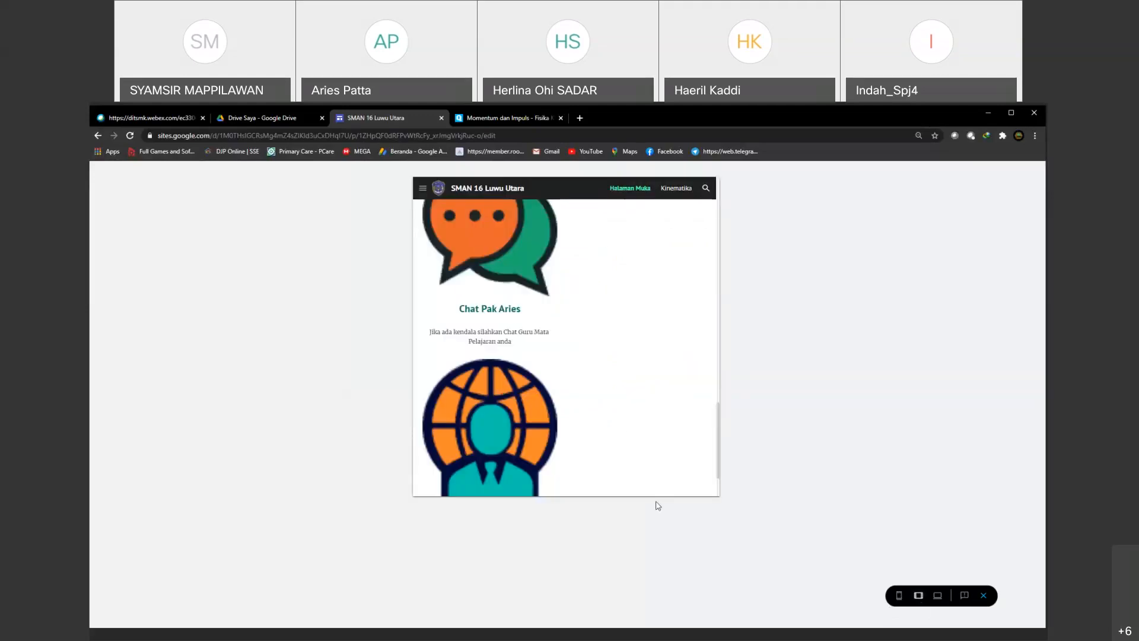
pyautogui.scroll(12, 602, 449)
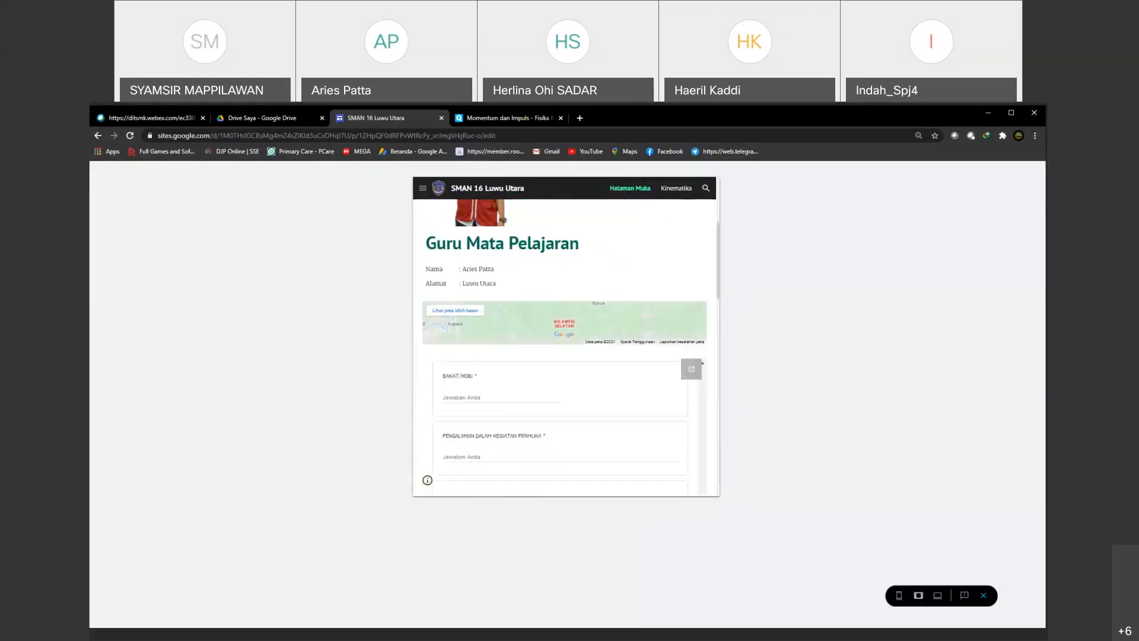
pyautogui.click(942, 597)
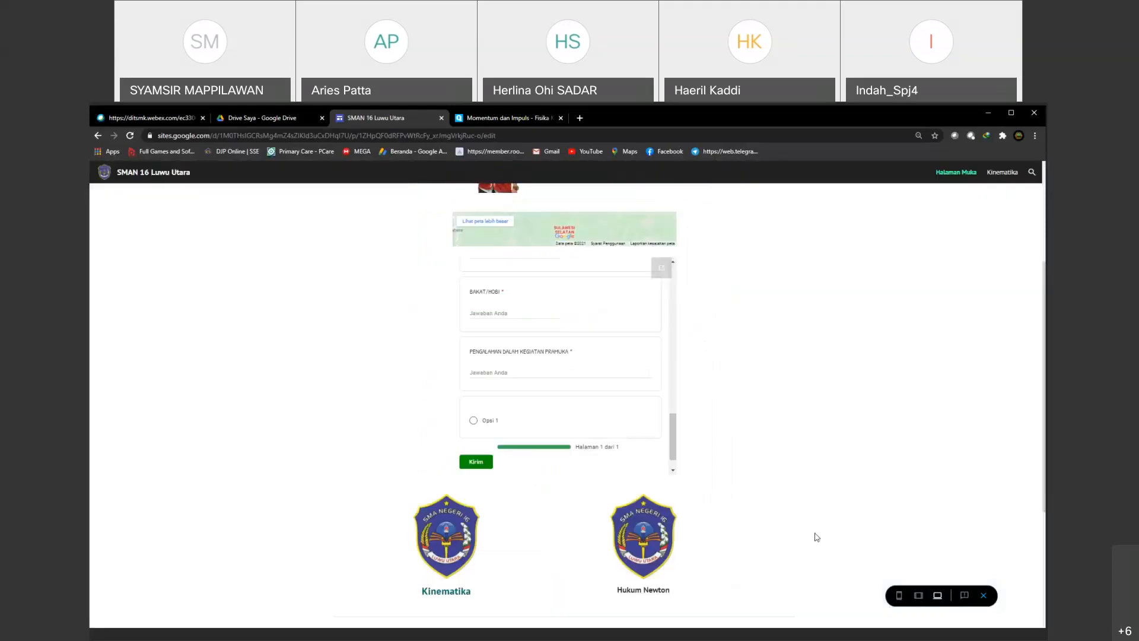
pyautogui.scroll(5, 585, 390)
pyautogui.scroll(-4, 780, 392)
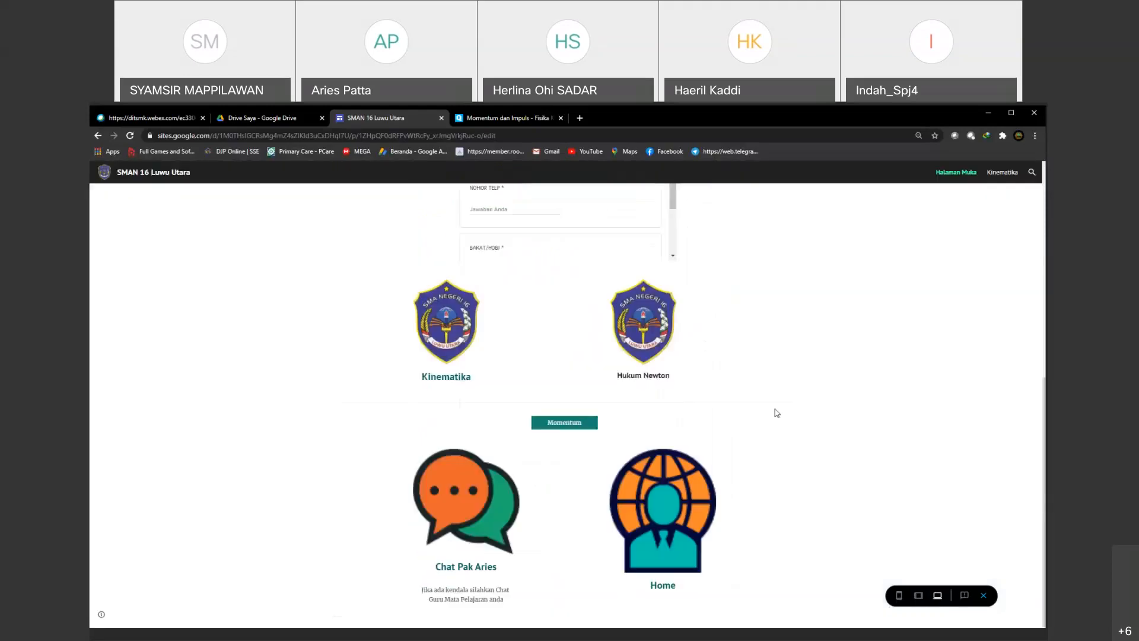
pyautogui.scroll(3, 776, 418)
pyautogui.scroll(3, 774, 413)
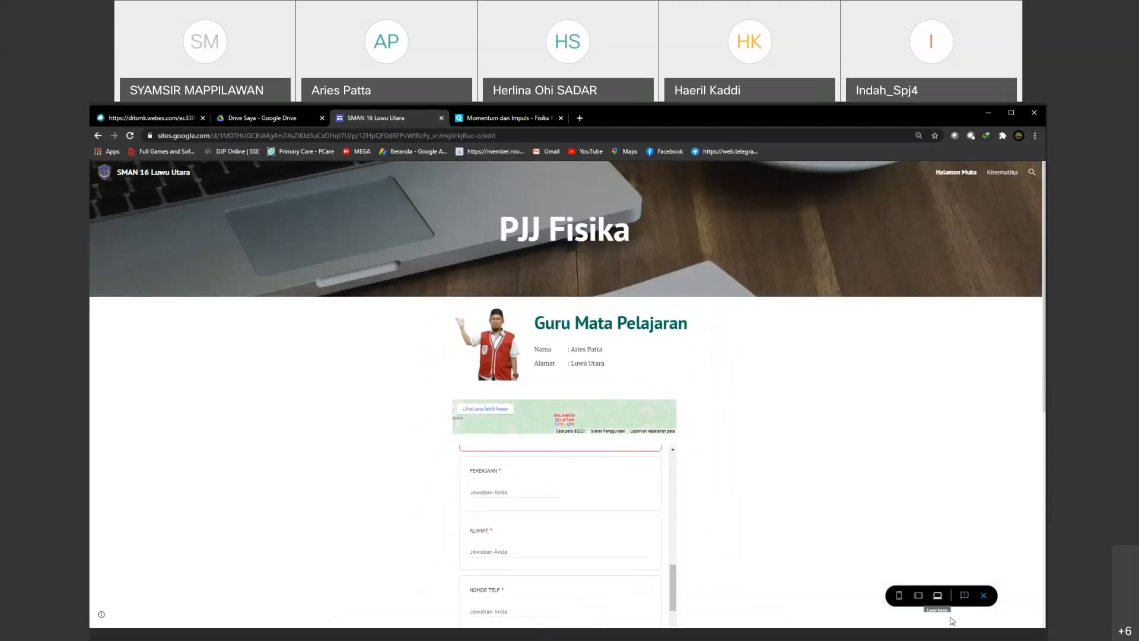
pyautogui.click(984, 596)
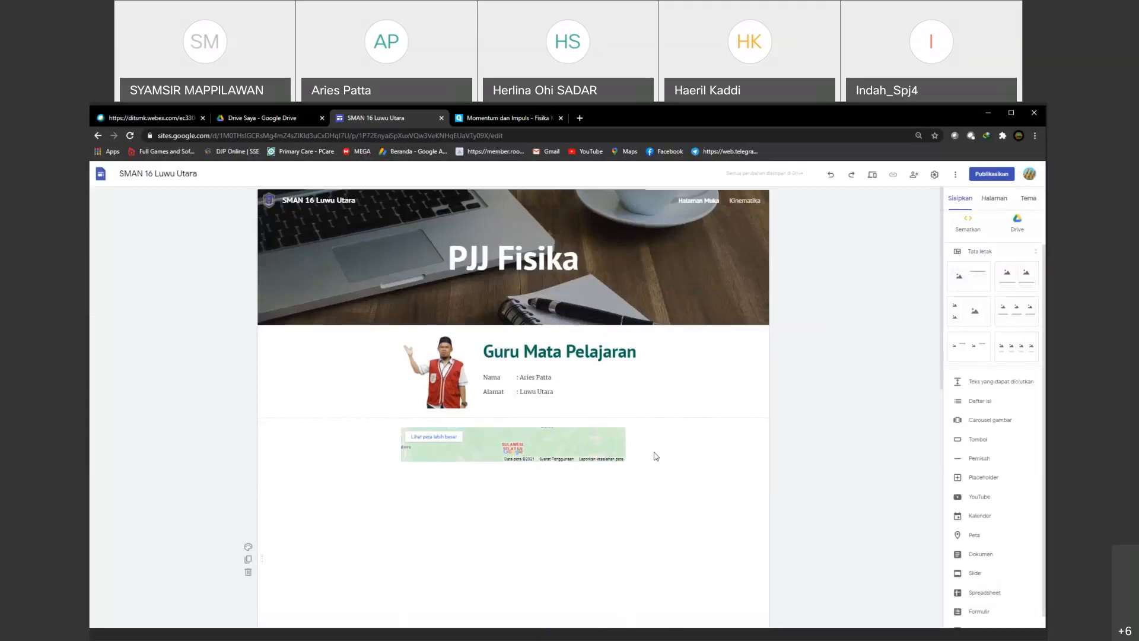
# Step: Review the home page's topic links and the Kinematika page in the editor to compare their contents
pyautogui.scroll(-10, 656, 456)
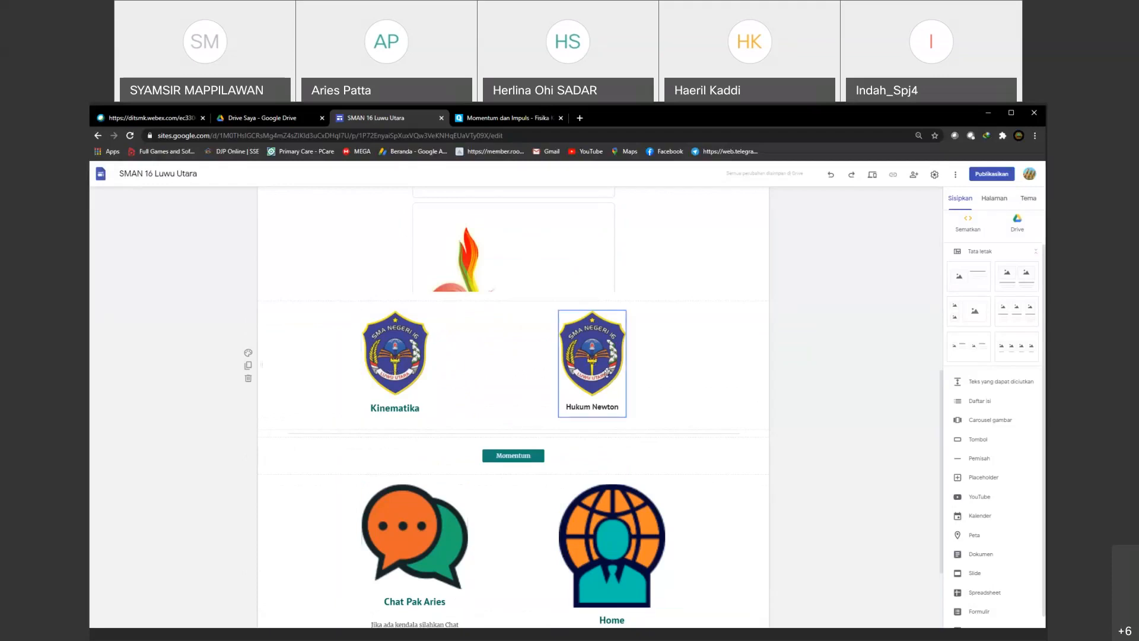
pyautogui.click(998, 200)
pyautogui.click(985, 261)
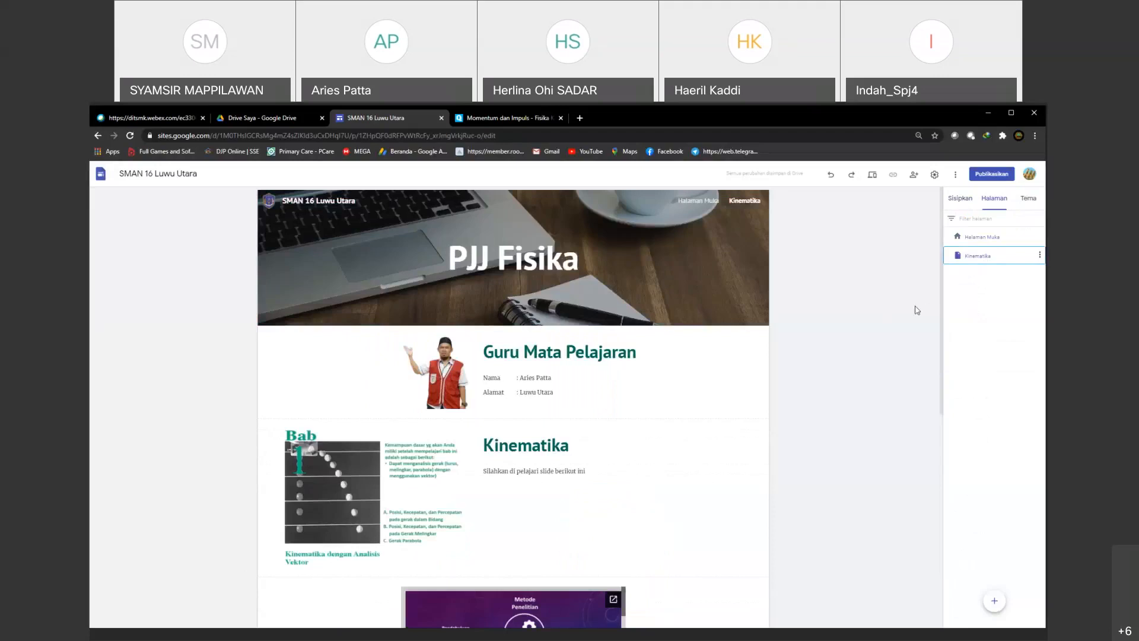
pyautogui.click(981, 242)
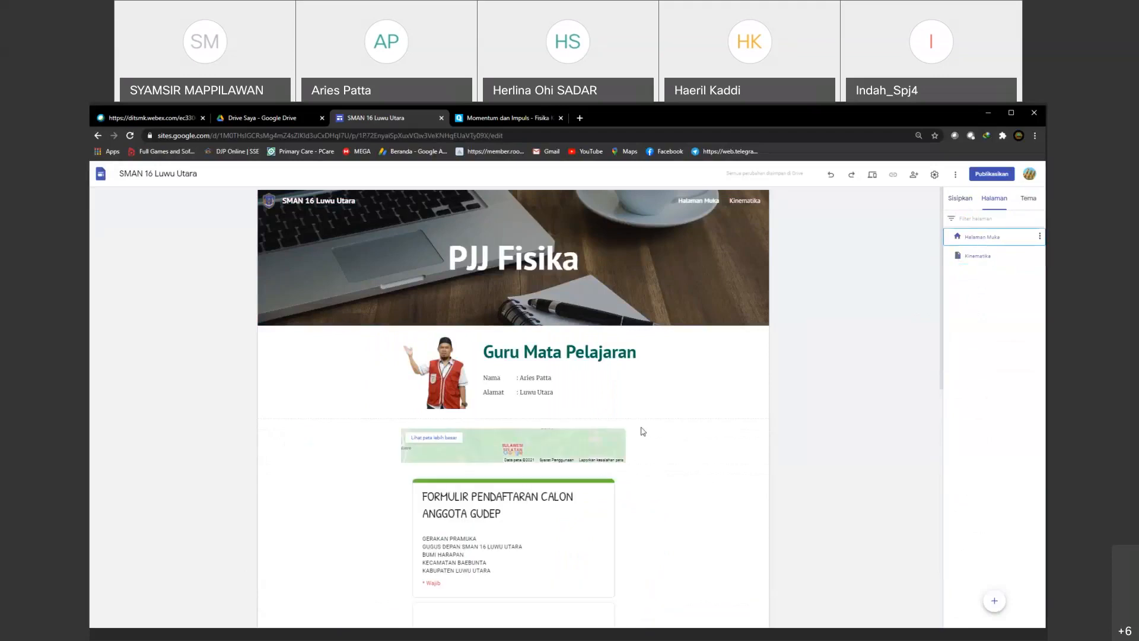
pyautogui.scroll(-3, 537, 475)
pyautogui.scroll(-5, 537, 475)
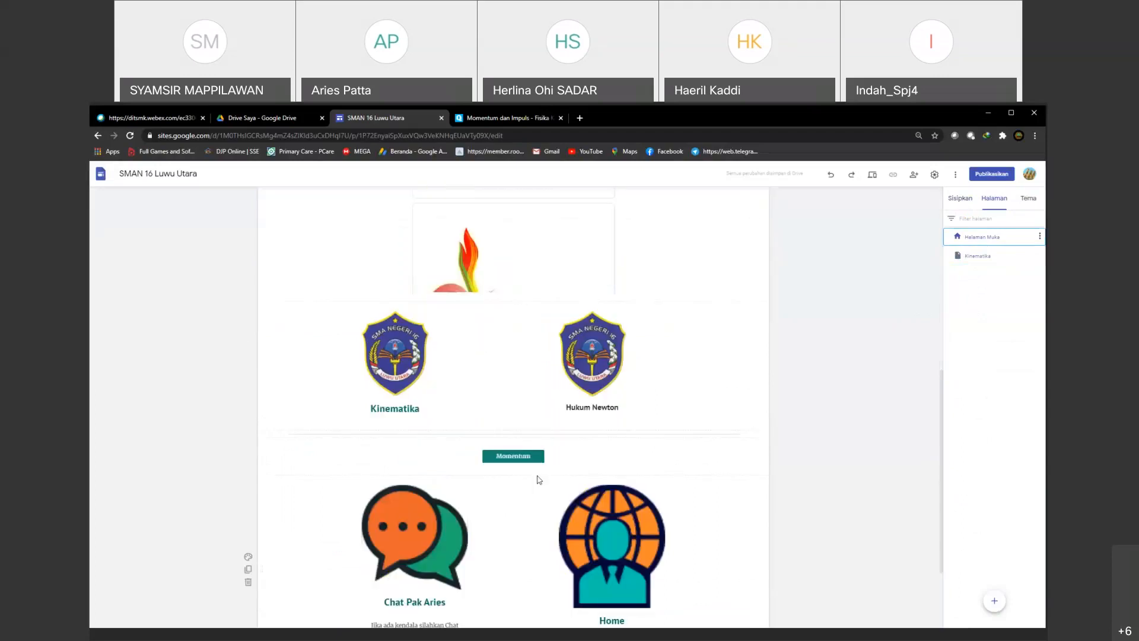
pyautogui.scroll(8, 541, 492)
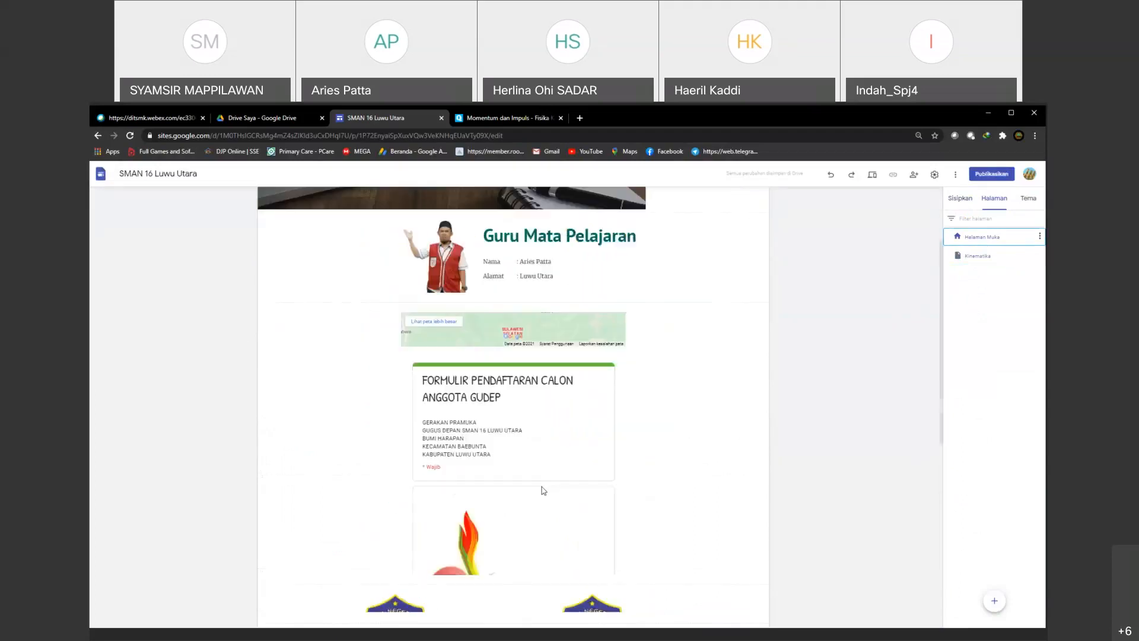
# Step: Duplicate the Kinematika page and name the copy "Hukum Newton"
pyautogui.click(977, 256)
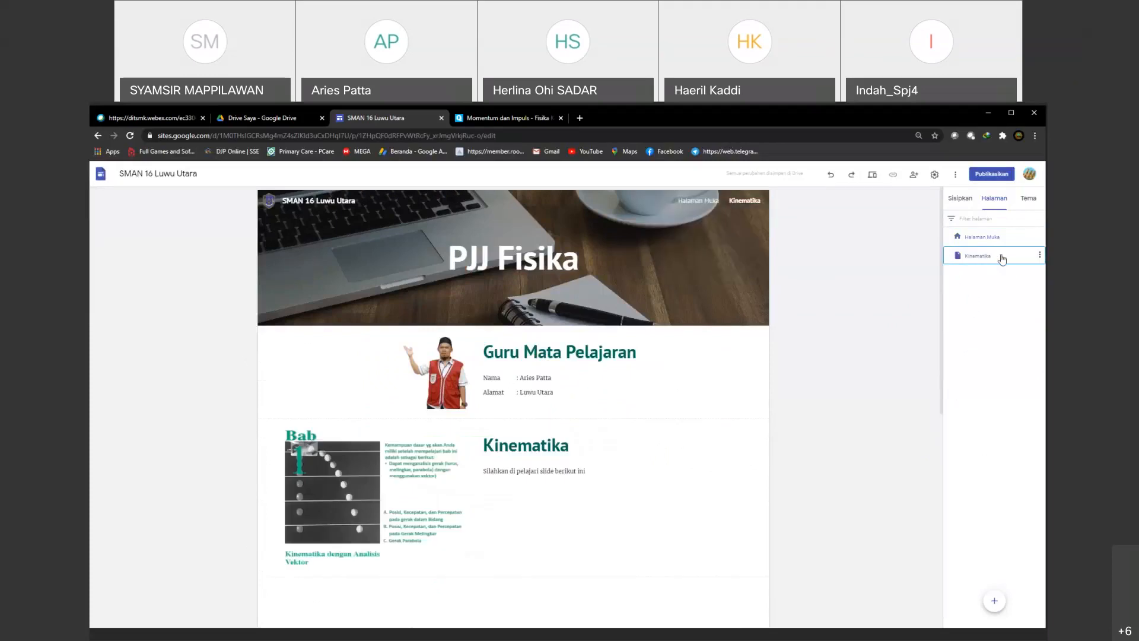
pyautogui.click(1040, 256)
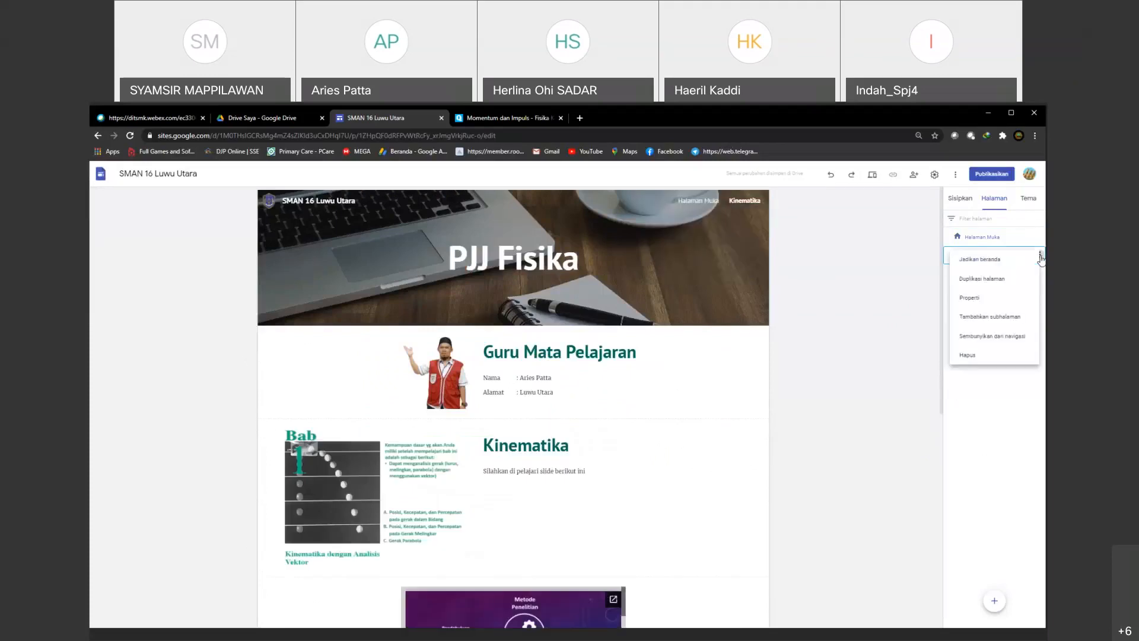
pyautogui.click(982, 279)
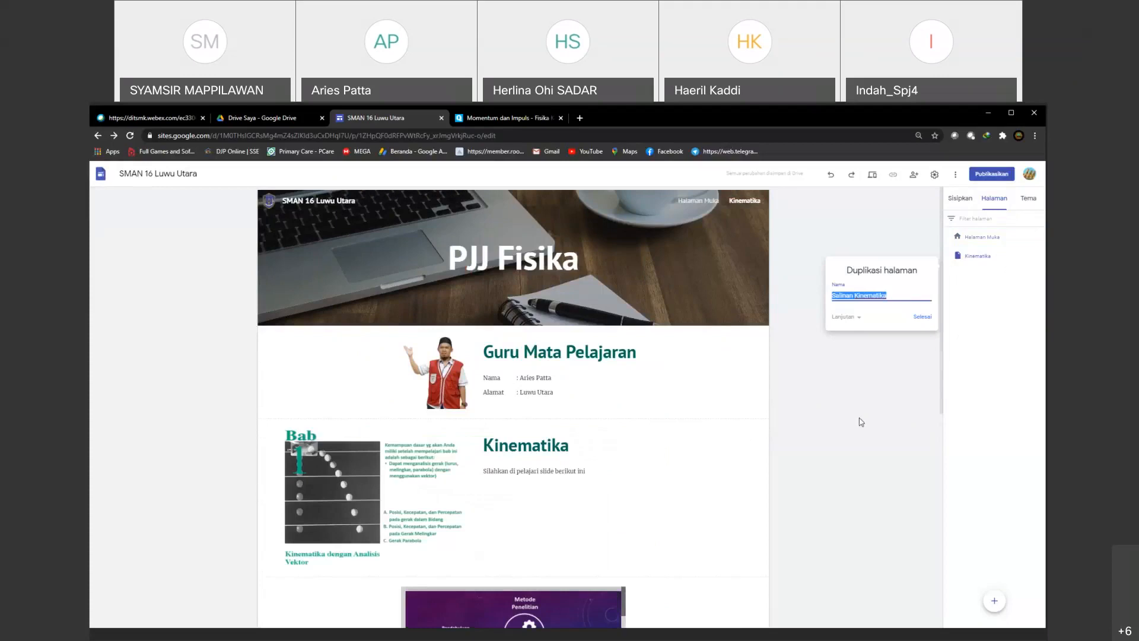
pyautogui.write('Hukum Newton')
pyautogui.press('Return')
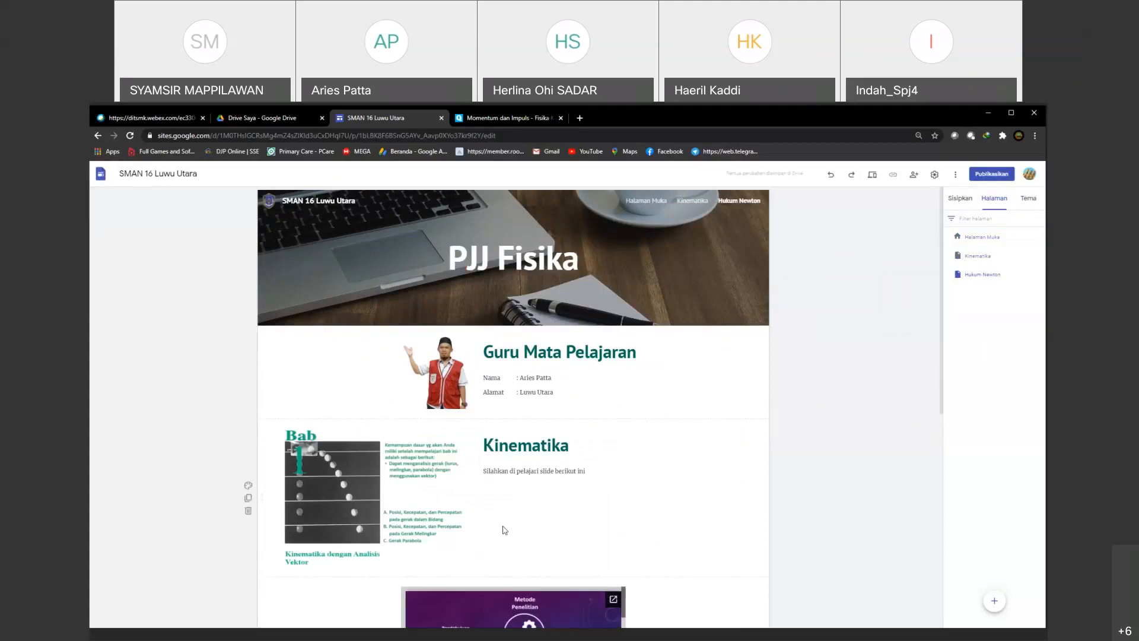
# Step: Delete the Kinematika chapter section and the embedded presentation section from the Hukum Newton page
pyautogui.scroll(-2, 507, 525)
pyautogui.scroll(-1, 508, 521)
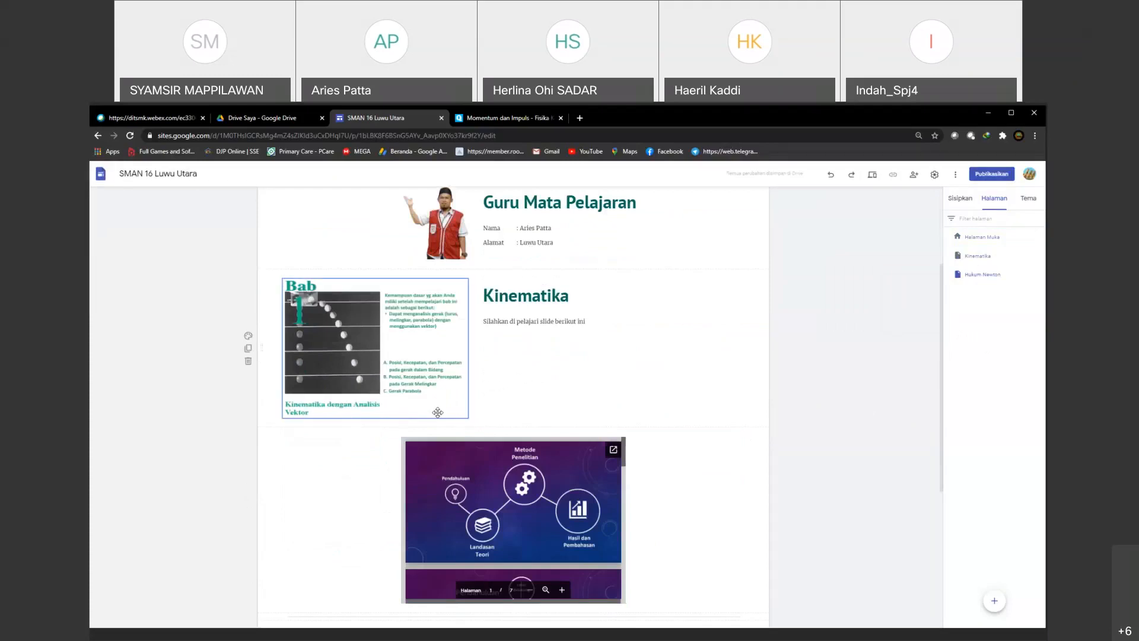
pyautogui.scroll(-2, 438, 411)
pyautogui.scroll(1, 248, 316)
pyautogui.click(248, 312)
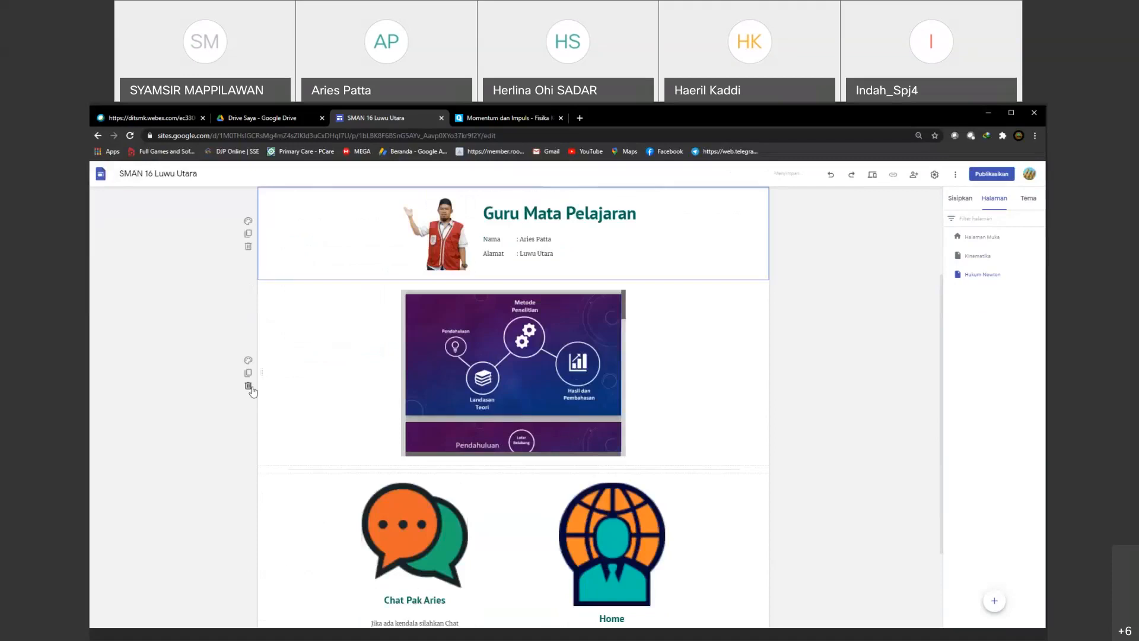
pyautogui.click(248, 387)
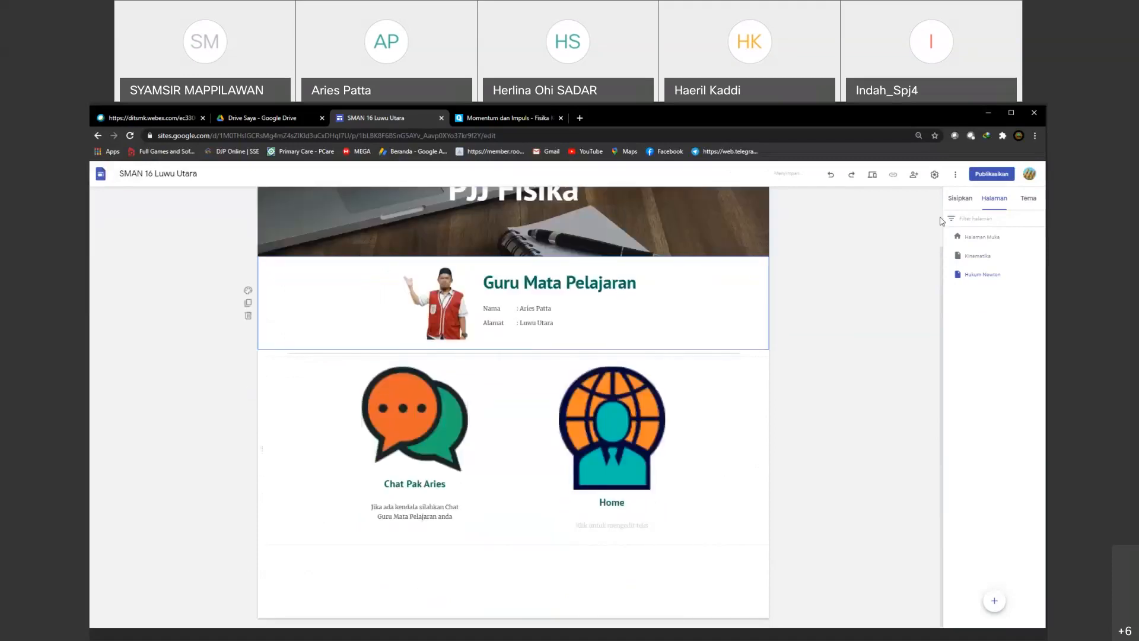
# Step: Insert a layout section with one image beside a heading and text, and move it directly above the chat and Home section
pyautogui.click(960, 198)
pyautogui.click(972, 279)
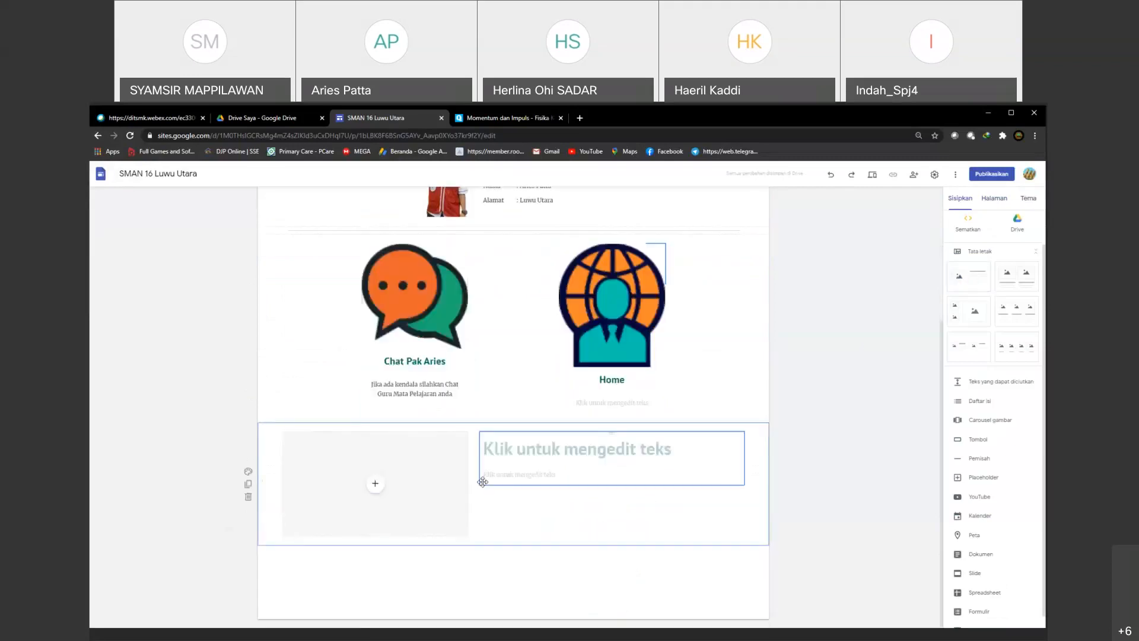
pyautogui.moveTo(262, 473); pyautogui.dragTo(242, 254)
pyautogui.moveTo(282, 447); pyautogui.dragTo(281, 259)
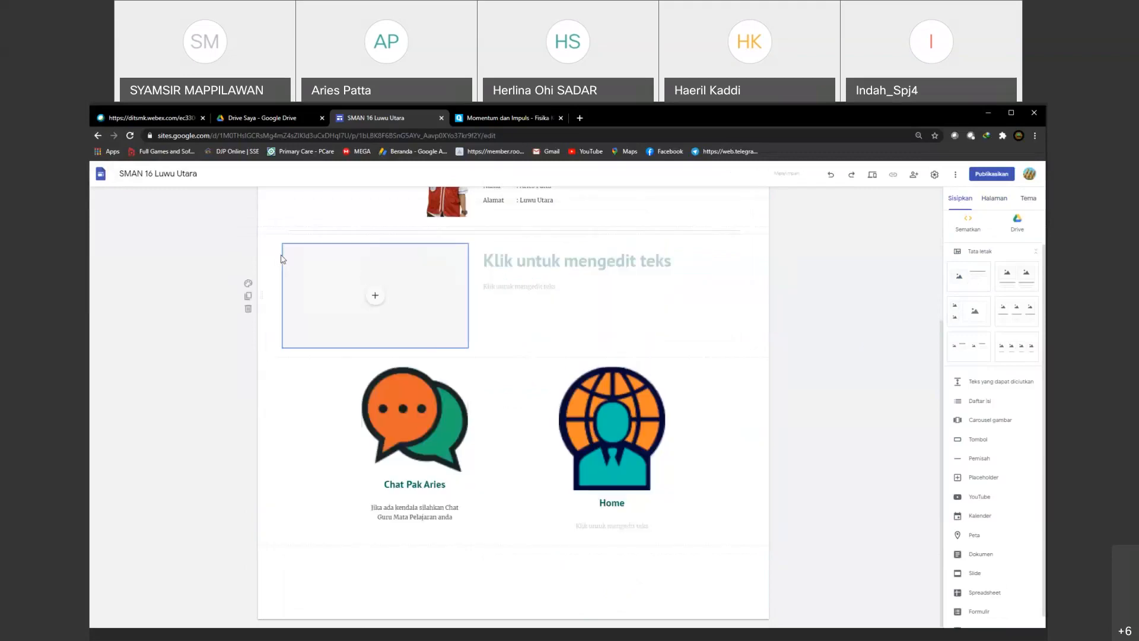
# Step: Enter "Materi Hukum Newton" as the heading of the new layout section
pyautogui.click(547, 260)
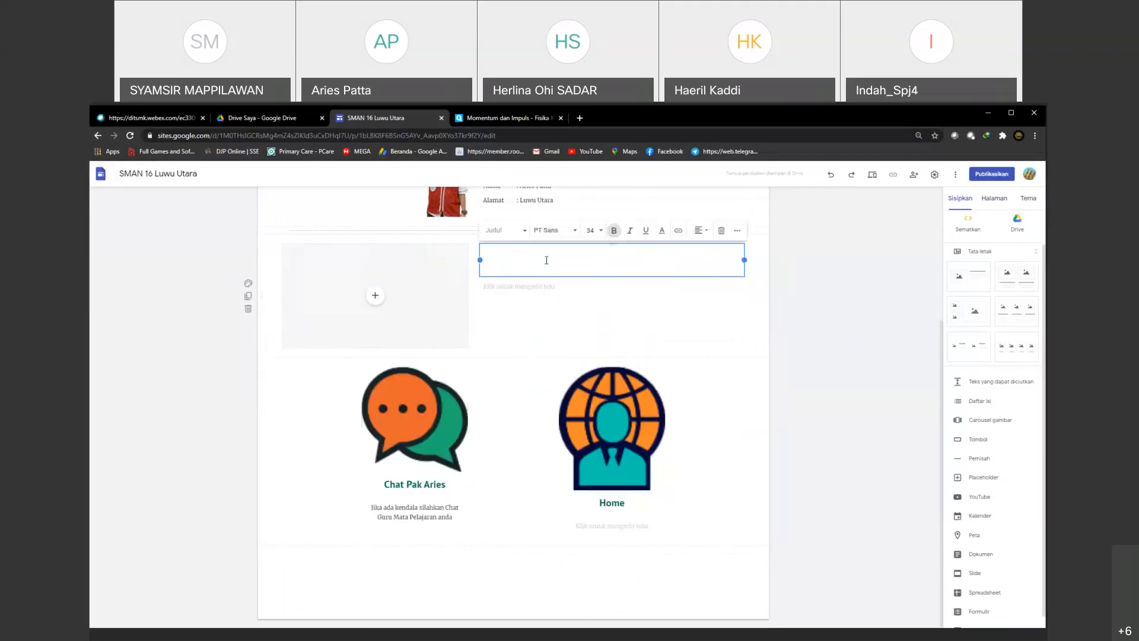
pyautogui.write('Materi K')
pyautogui.press('BackSpace')
pyautogui.write('Hukum ')
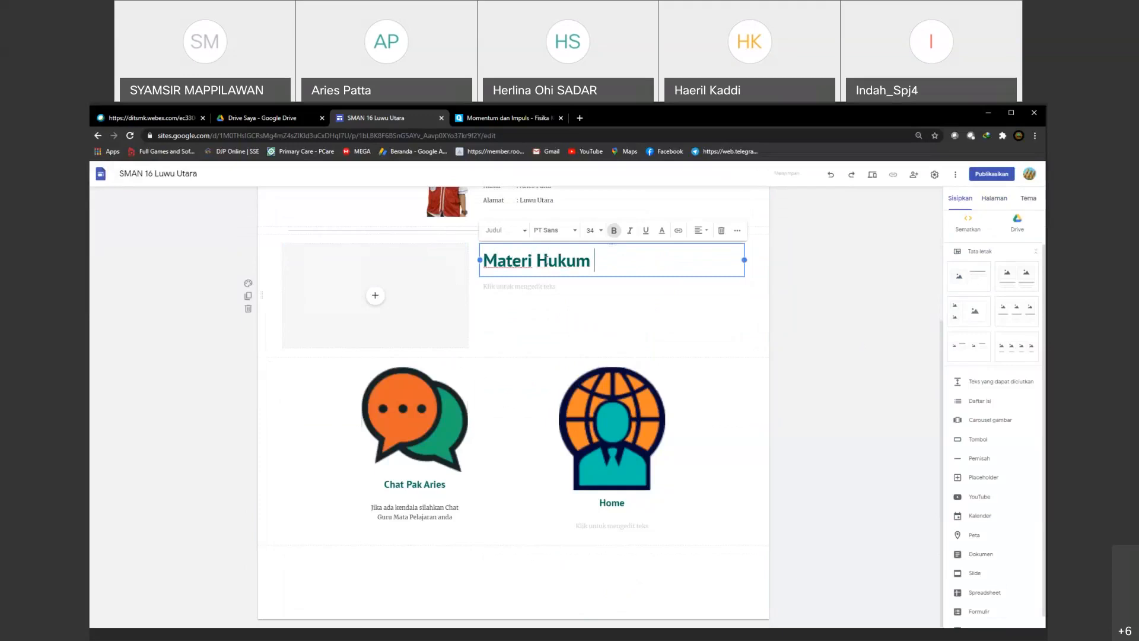
pyautogui.write('Newton')
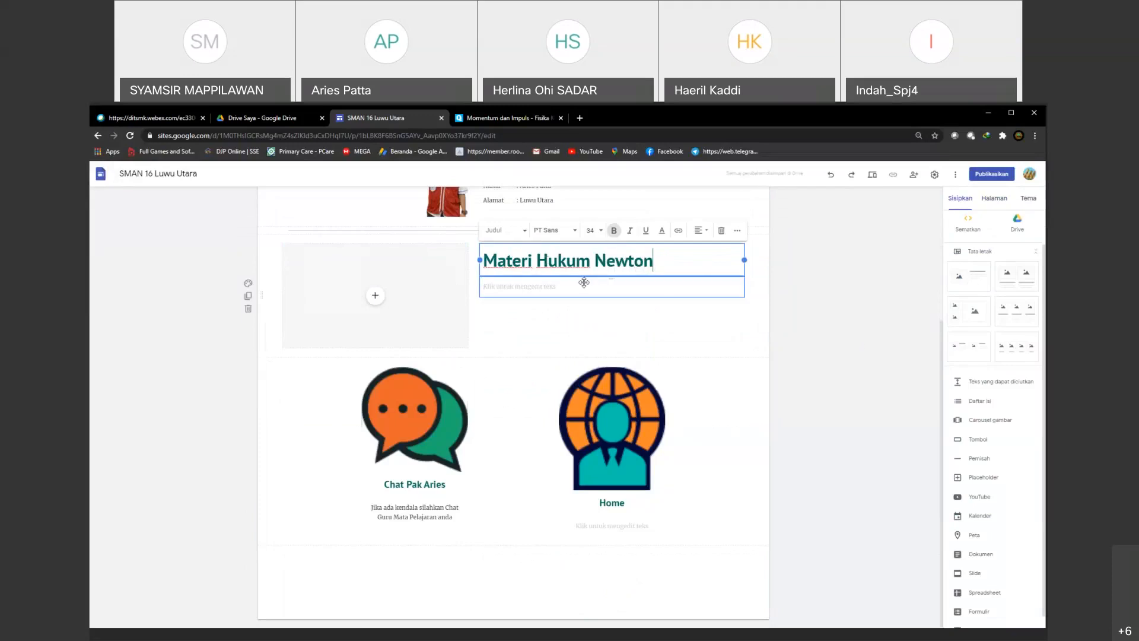
# Step: Enter "Silahkan Pelajari materi berikut ini" as the text below the "Materi Hukum Newton" heading
pyautogui.click(506, 290)
pyautogui.write('Silahkan')
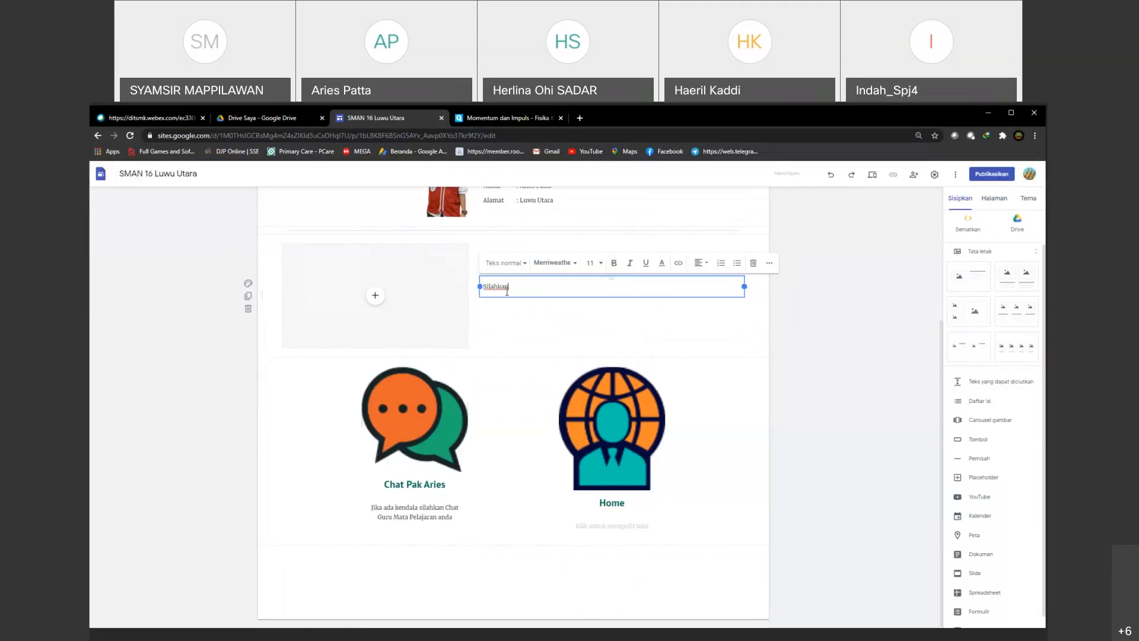
pyautogui.write(' Pelajari materi berikut ini')
pyautogui.click(527, 333)
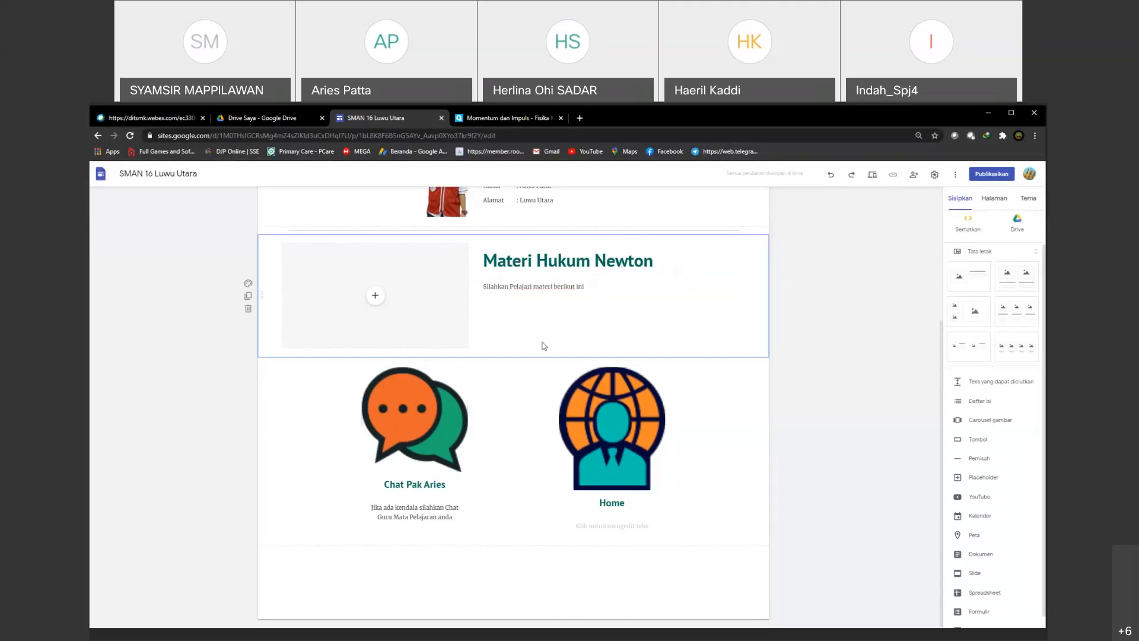
# Step: Upload the "Hukum Newton" picture from the kinematika folder into the empty image placeholder beside the "Materi Hukum Newton" heading
pyautogui.click(377, 300)
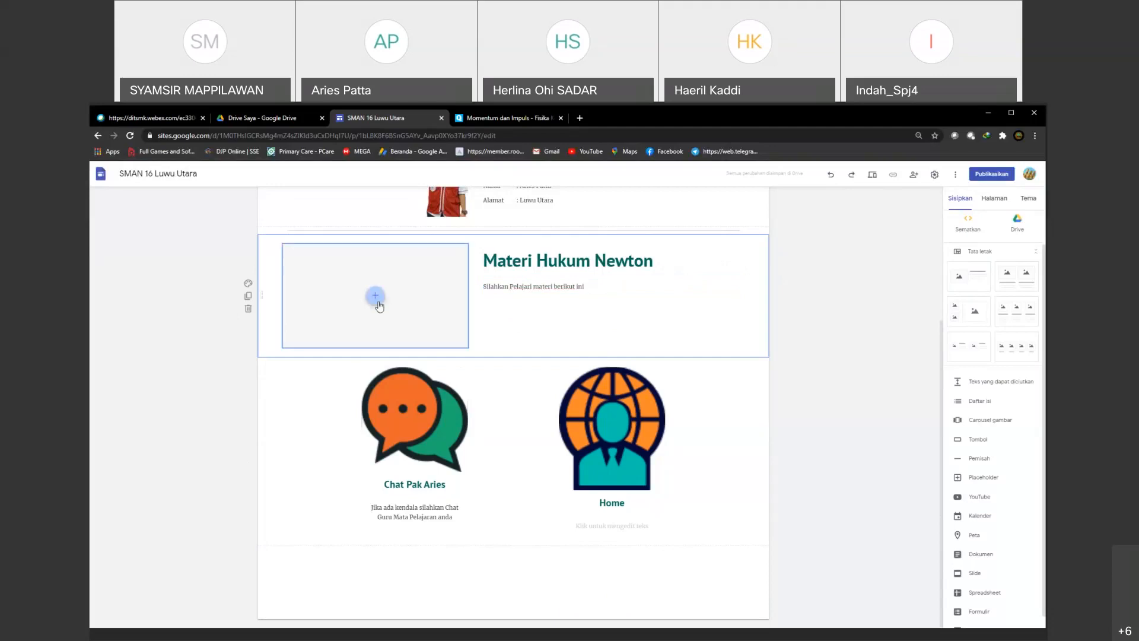
pyautogui.click(381, 300)
pyautogui.click(401, 326)
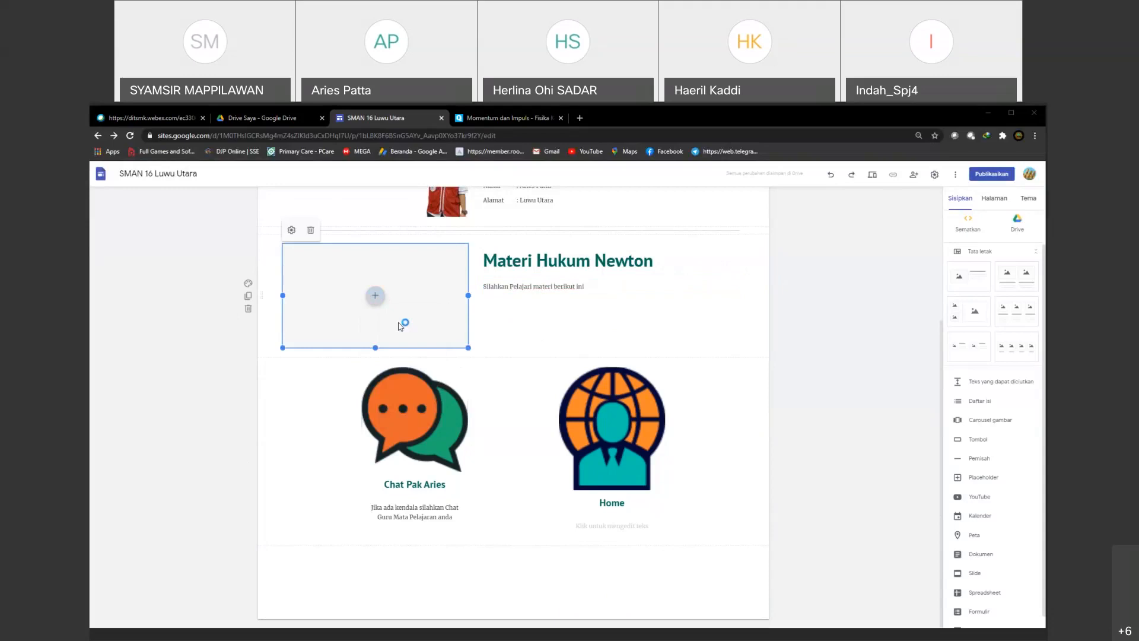
pyautogui.click(212, 189)
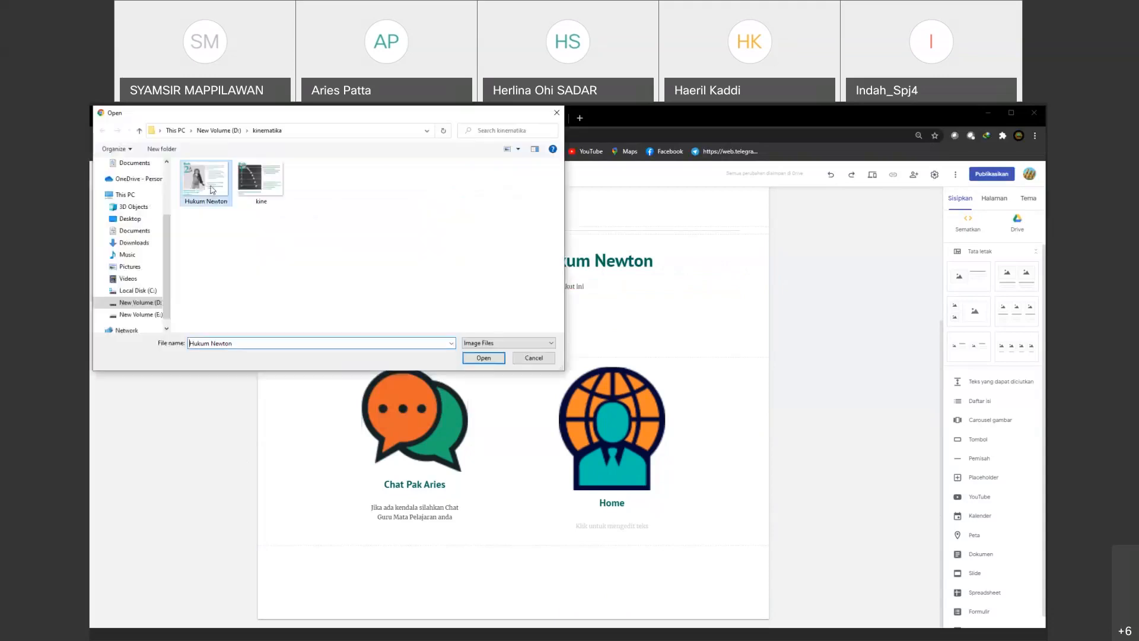
pyautogui.click(474, 360)
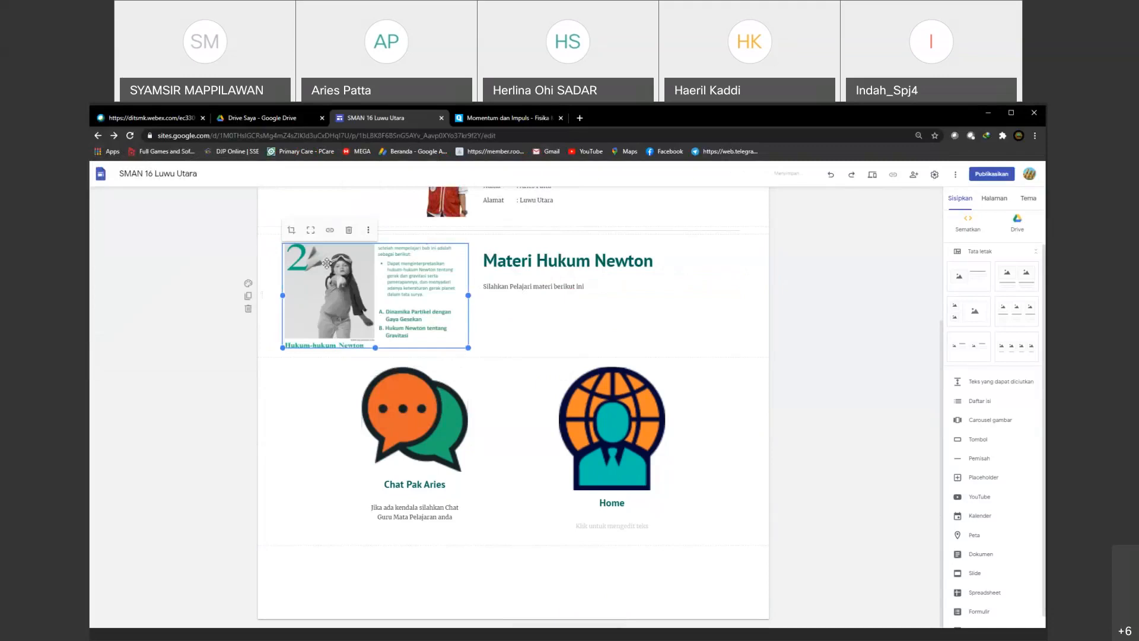
pyautogui.click(589, 286)
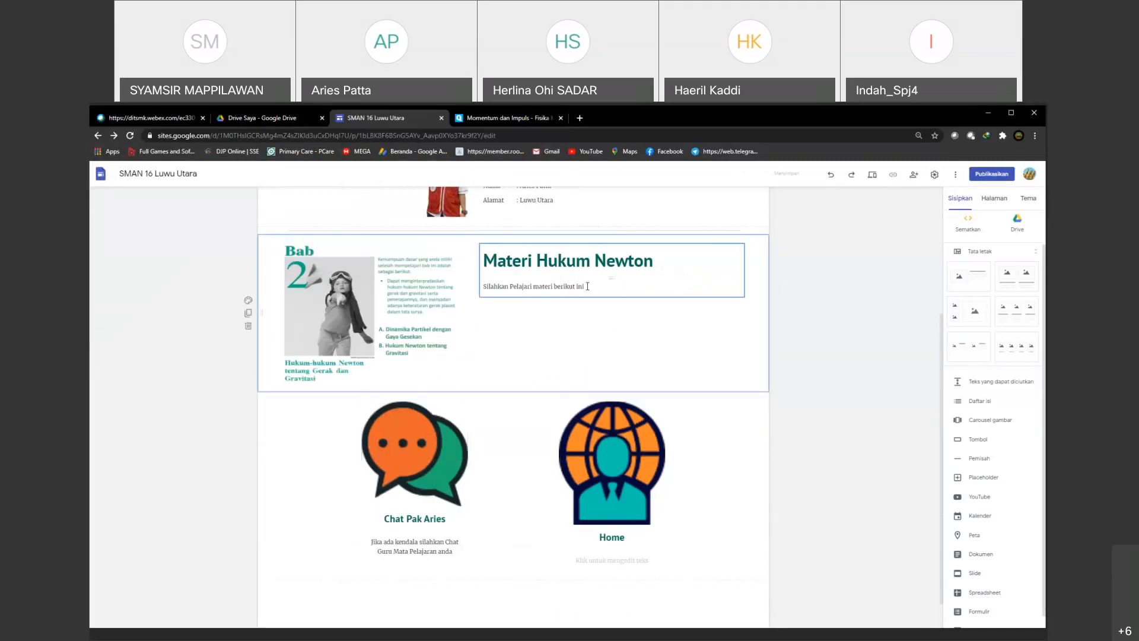
# Step: Switch to the browser tab with the Quipper article, return to Google, and search for "Hukum Newton"
pyautogui.click(500, 117)
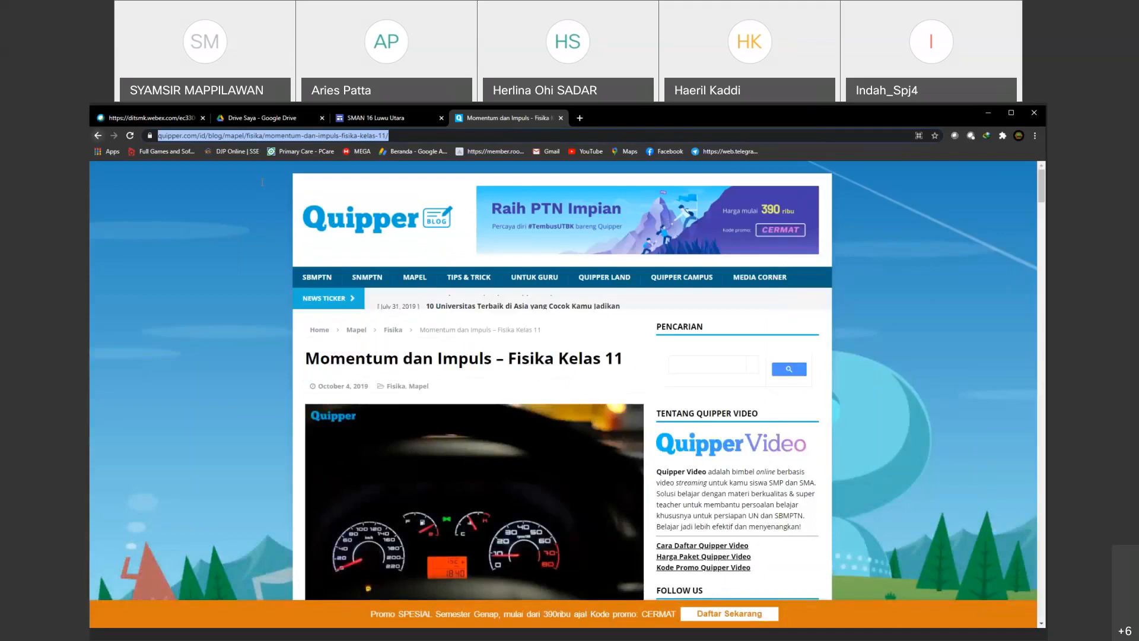
pyautogui.moveTo(262, 182); pyautogui.dragTo(146, 183)
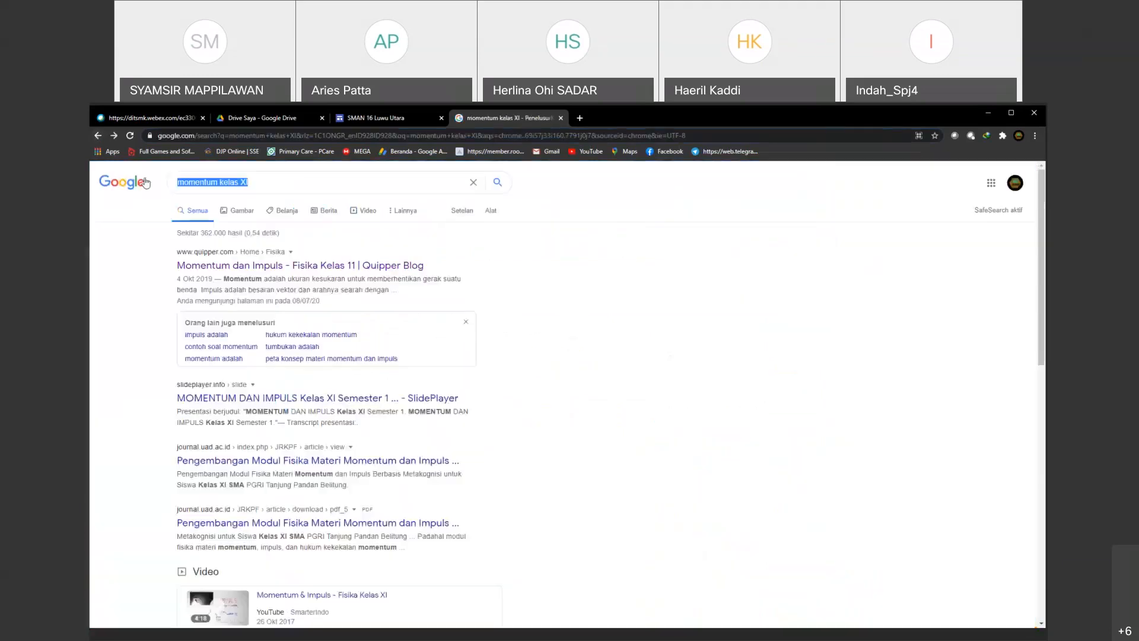
pyautogui.write('Hukum N')
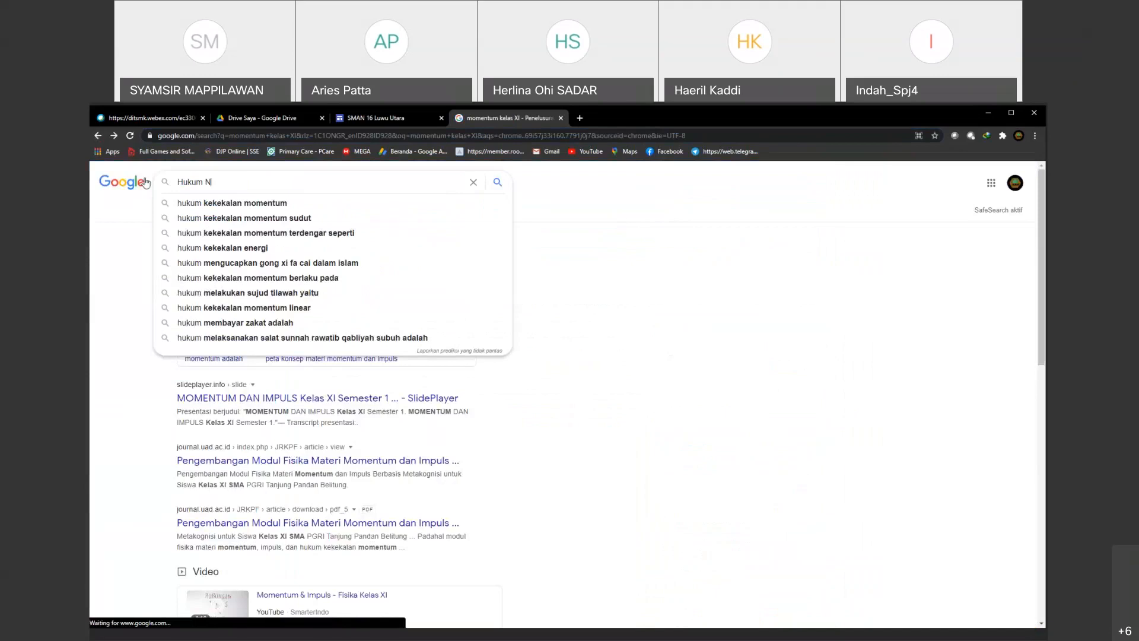
pyautogui.write('ewton')
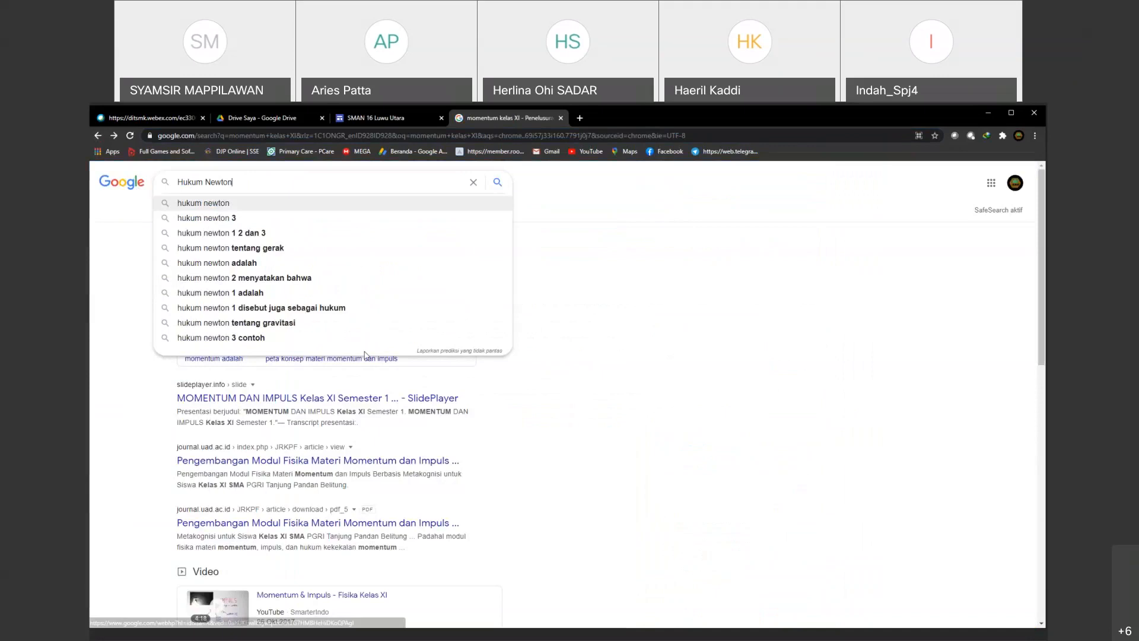
pyautogui.press('Return')
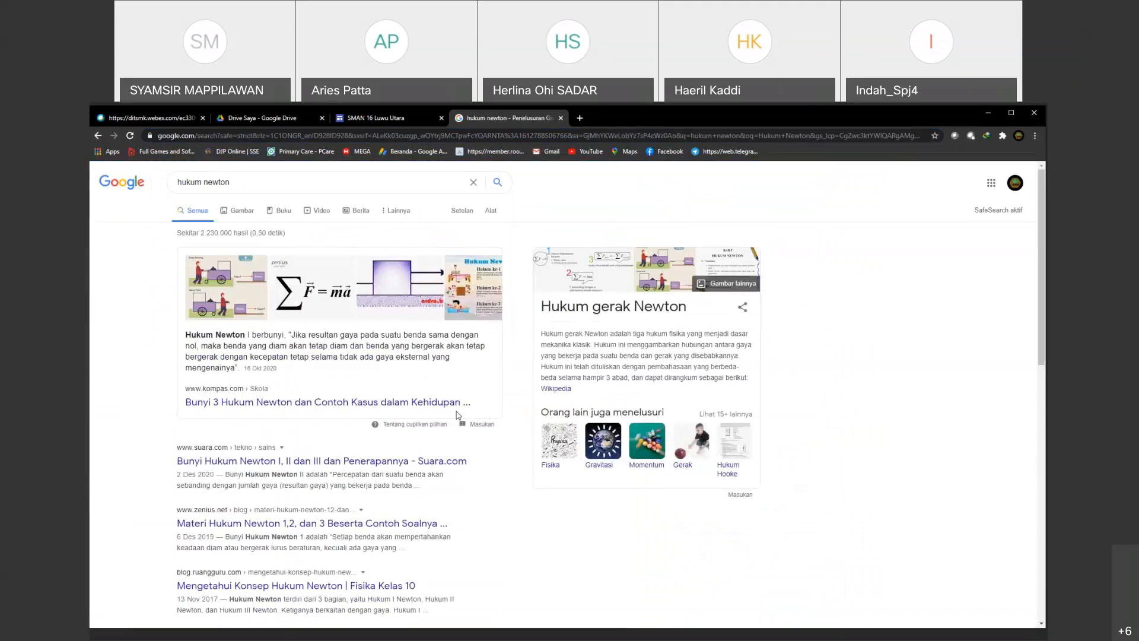
# Step: Open the Suara.com article on Newton's laws and copy from "Hukum Newton ini memiliki tiga jenis" through the Hukum Newton II definition
pyautogui.click(442, 461)
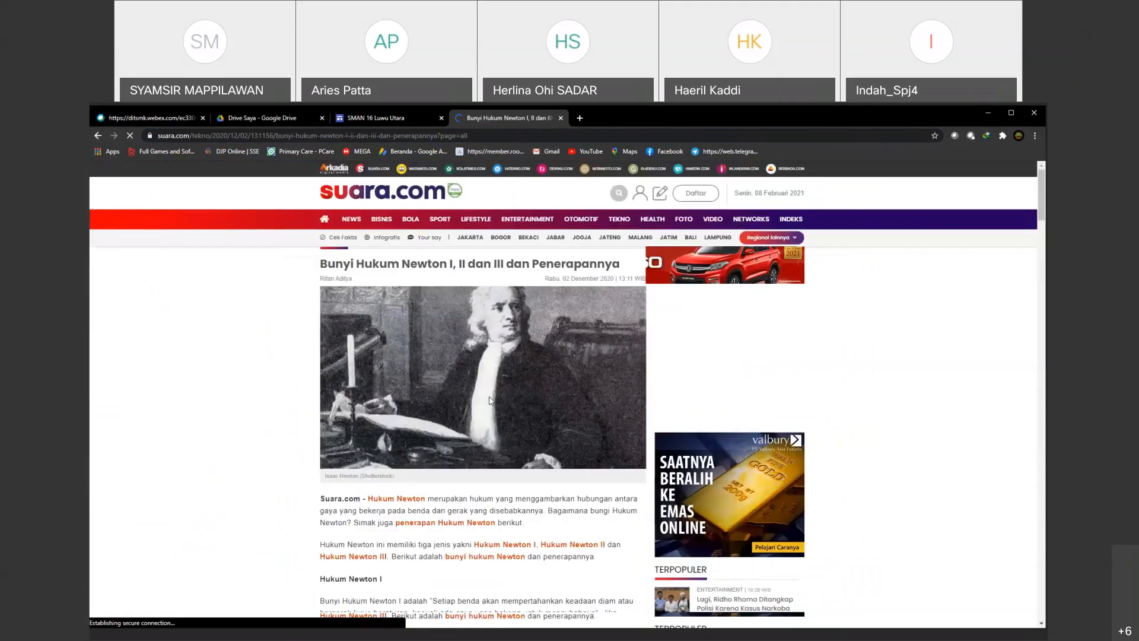
pyautogui.scroll(-4, 490, 401)
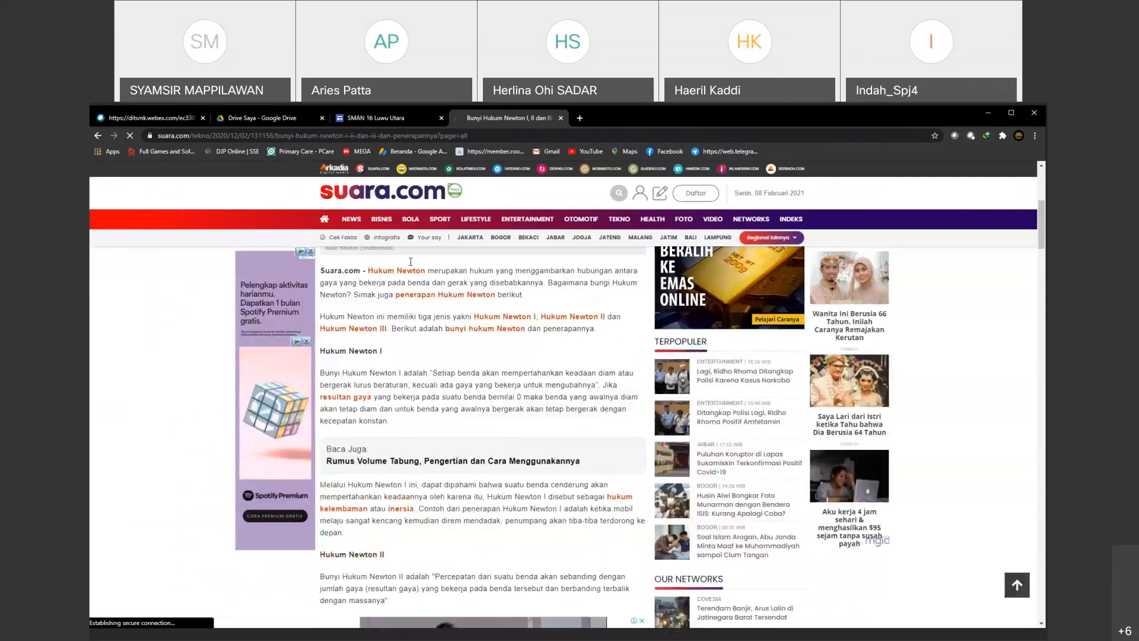
pyautogui.scroll(-9, 419, 290)
pyautogui.moveTo(411, 262); pyautogui.dragTo(381, 297)
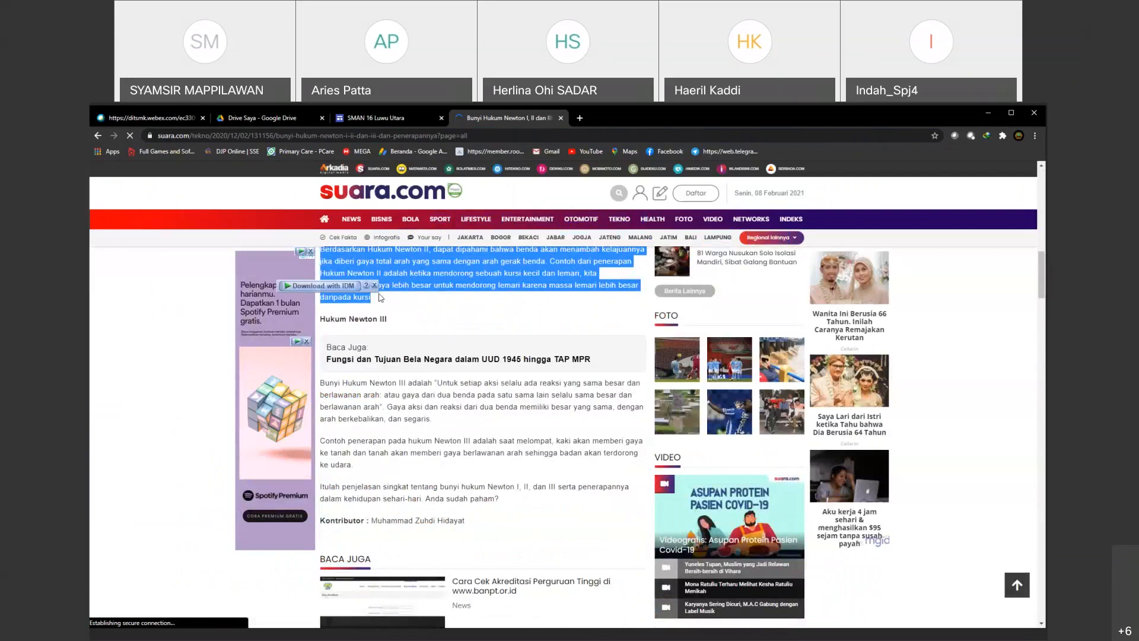
pyautogui.scroll(2, 380, 298)
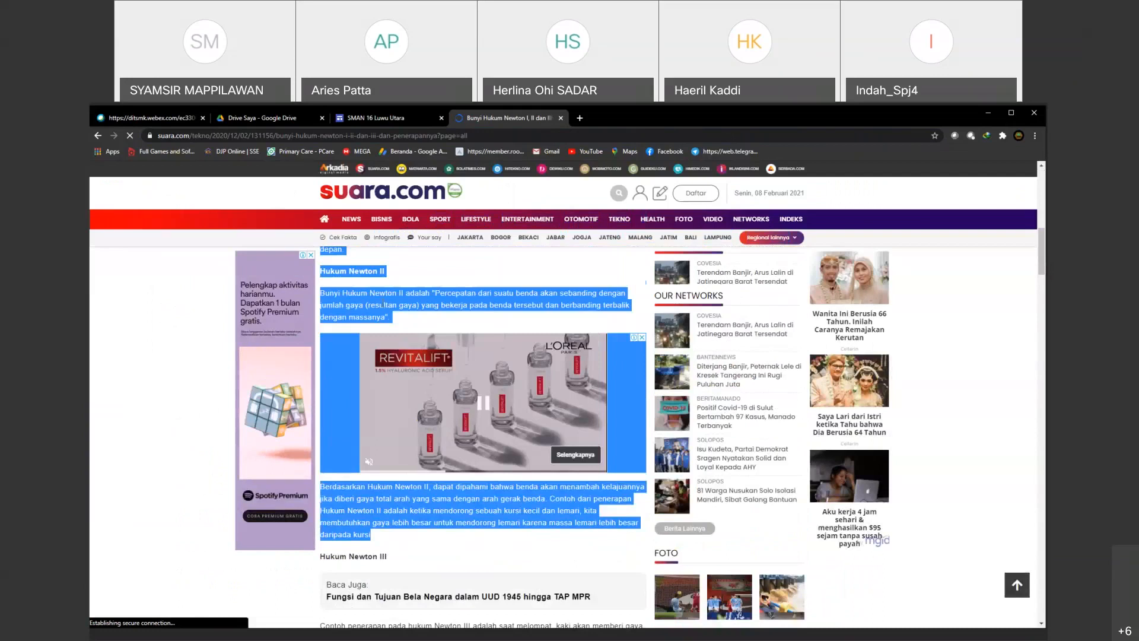
pyautogui.moveTo(382, 304); pyautogui.dragTo(383, 303)
pyautogui.scroll(1, 383, 303)
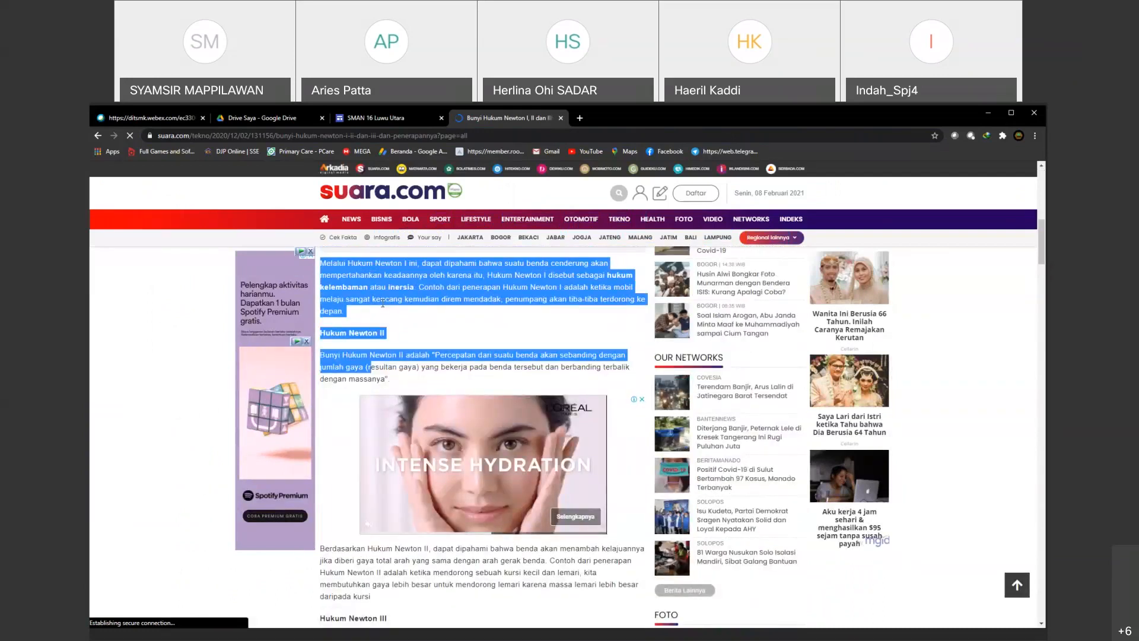
pyautogui.moveTo(383, 303); pyautogui.dragTo(387, 379)
pyautogui.rightClick(355, 371)
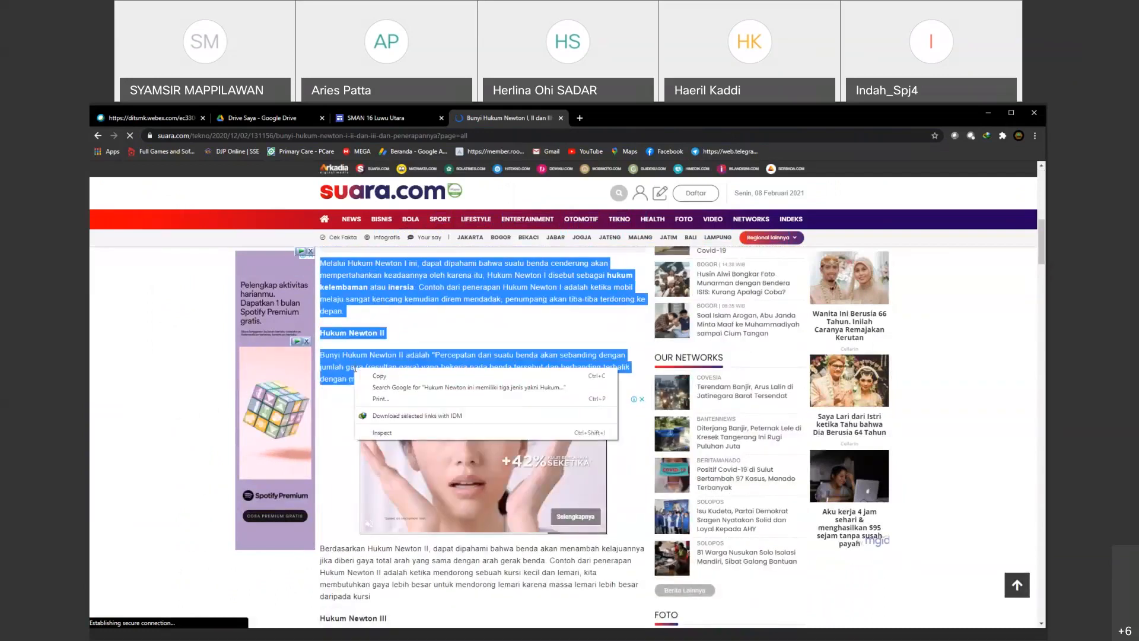
pyautogui.click(379, 376)
# Step: Return to the site editor and paste the copied article text on a new line below "Silahkan Pelajari materi berikut ini"
pyautogui.click(386, 118)
pyautogui.click(590, 287)
pyautogui.click(564, 333)
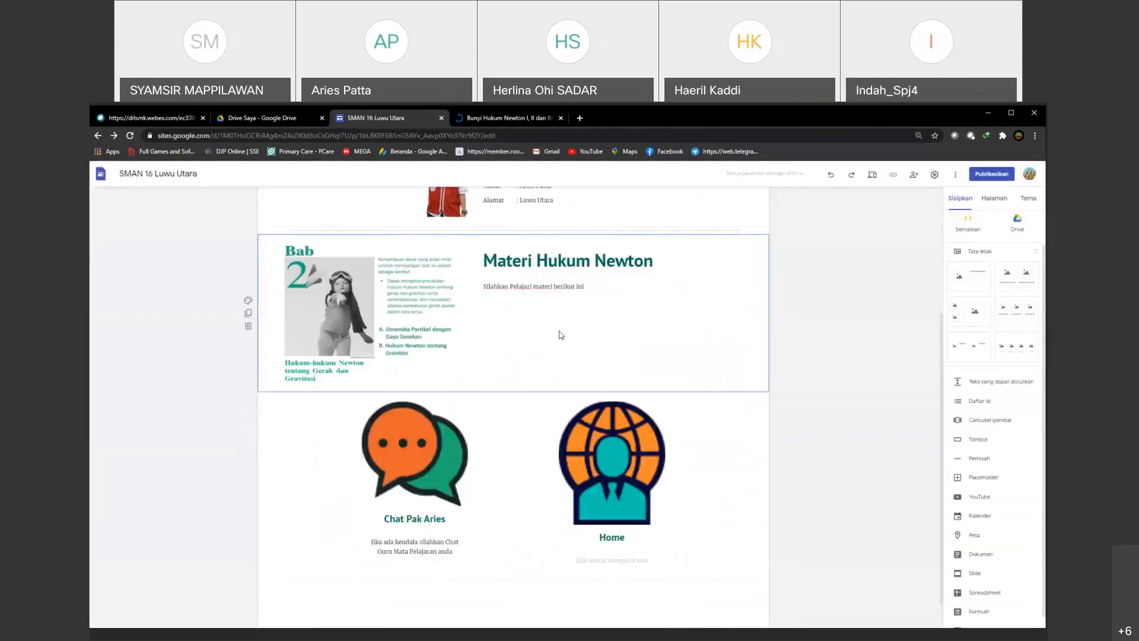
pyautogui.click(620, 288)
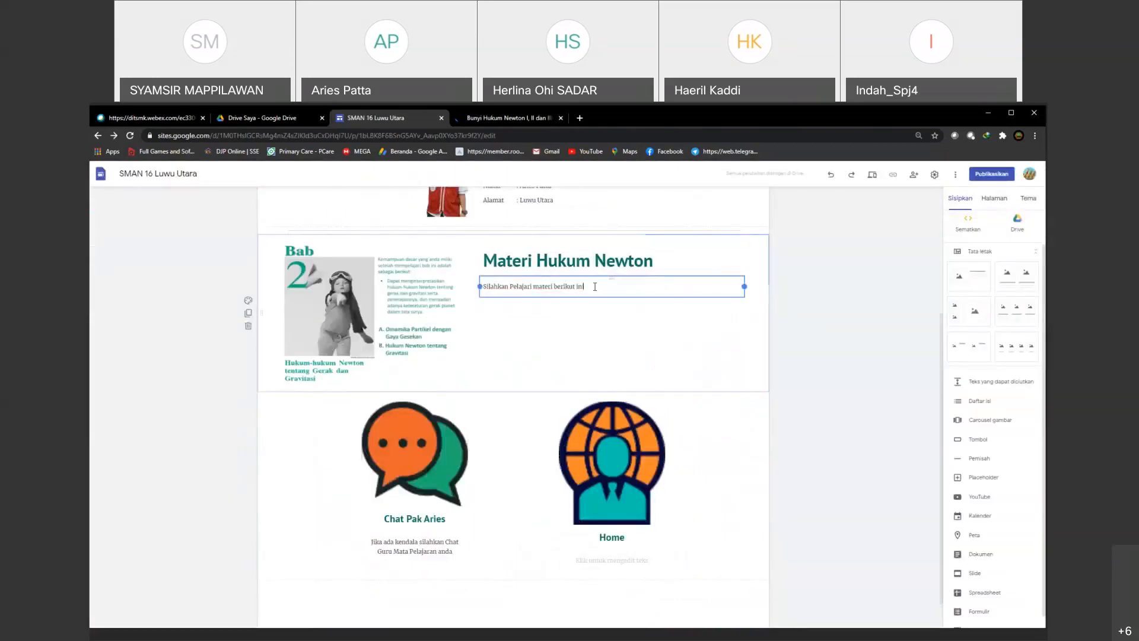
pyautogui.press('Return')
pyautogui.hotkey('ctrl', 'v')
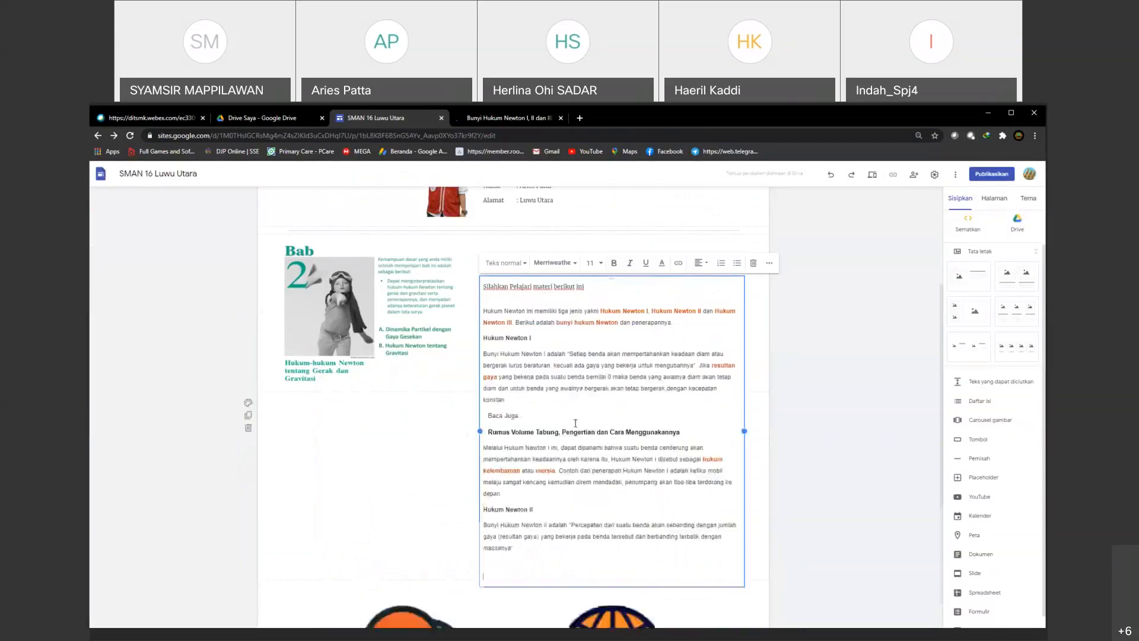
# Step: Move the text box with the Newton's laws material from under the heading to directly below the Bab 2 chapter image
pyautogui.scroll(-2, 552, 422)
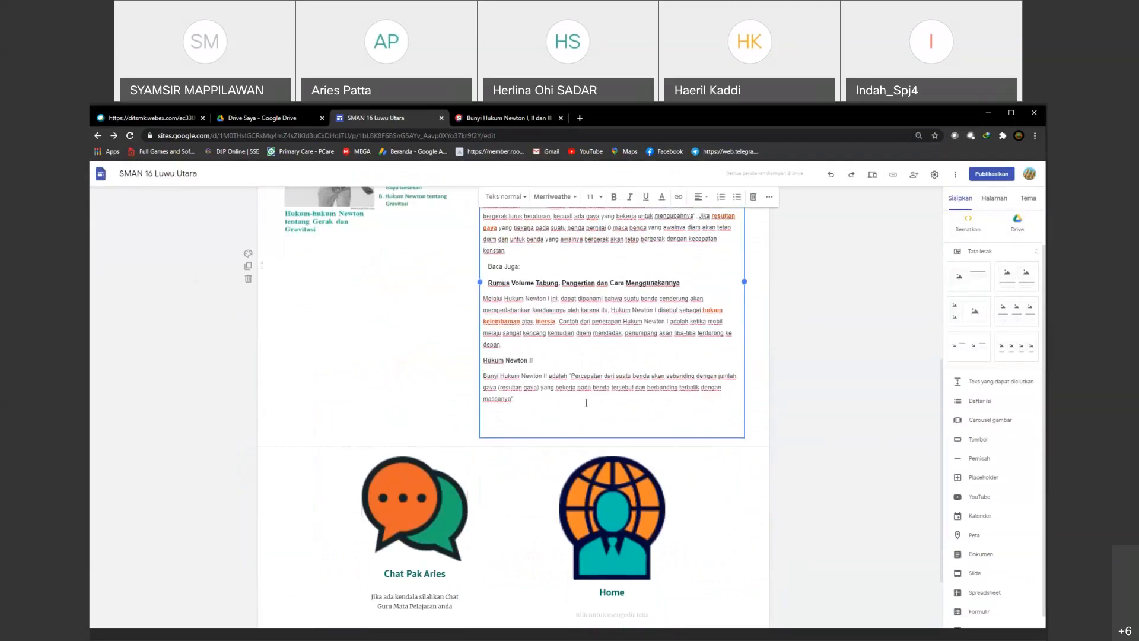
pyautogui.scroll(2, 586, 403)
pyautogui.moveTo(490, 309); pyautogui.dragTo(394, 399)
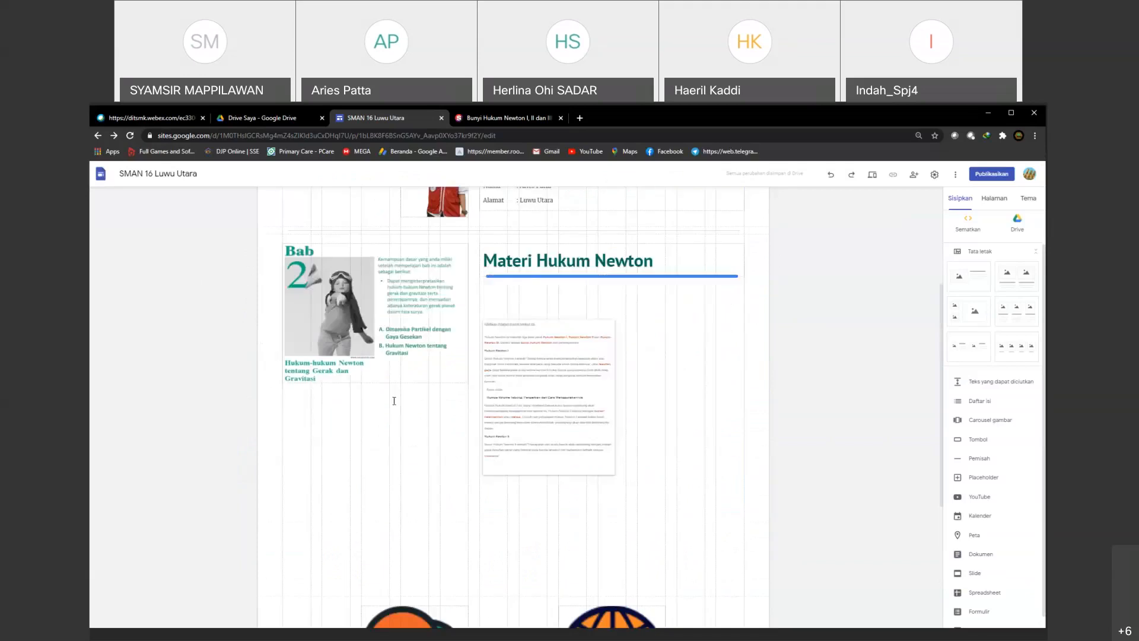
pyautogui.scroll(-3, 380, 301)
pyautogui.moveTo(428, 234); pyautogui.dragTo(433, 244)
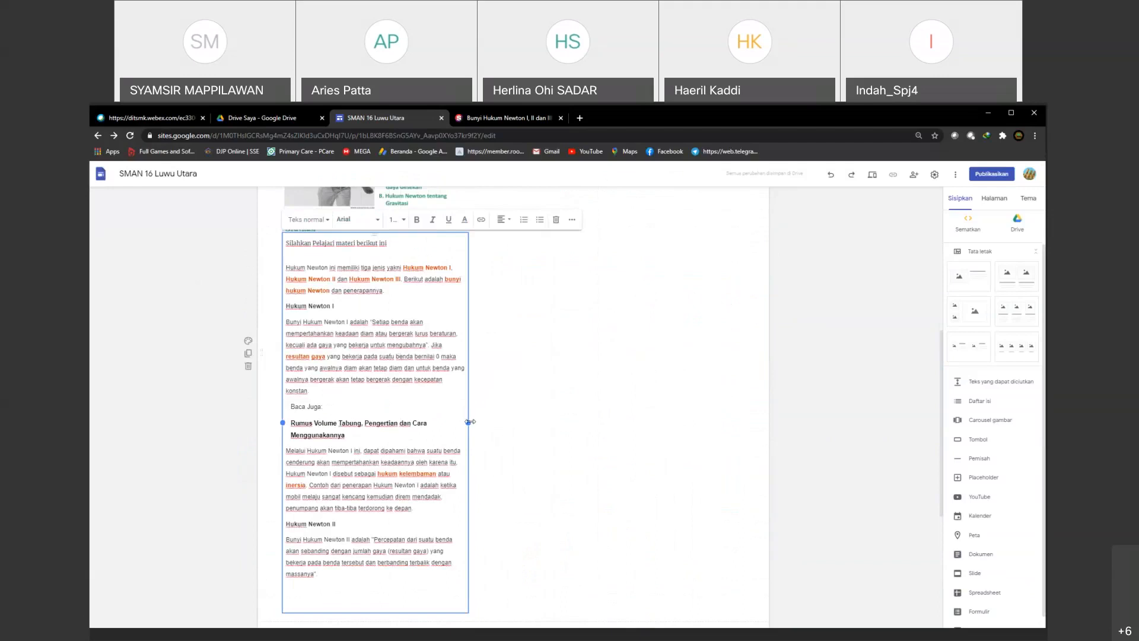
# Step: Widen the material text box, together with the chapter image above it, across most of the section's width
pyautogui.moveTo(470, 422); pyautogui.dragTo(690, 424)
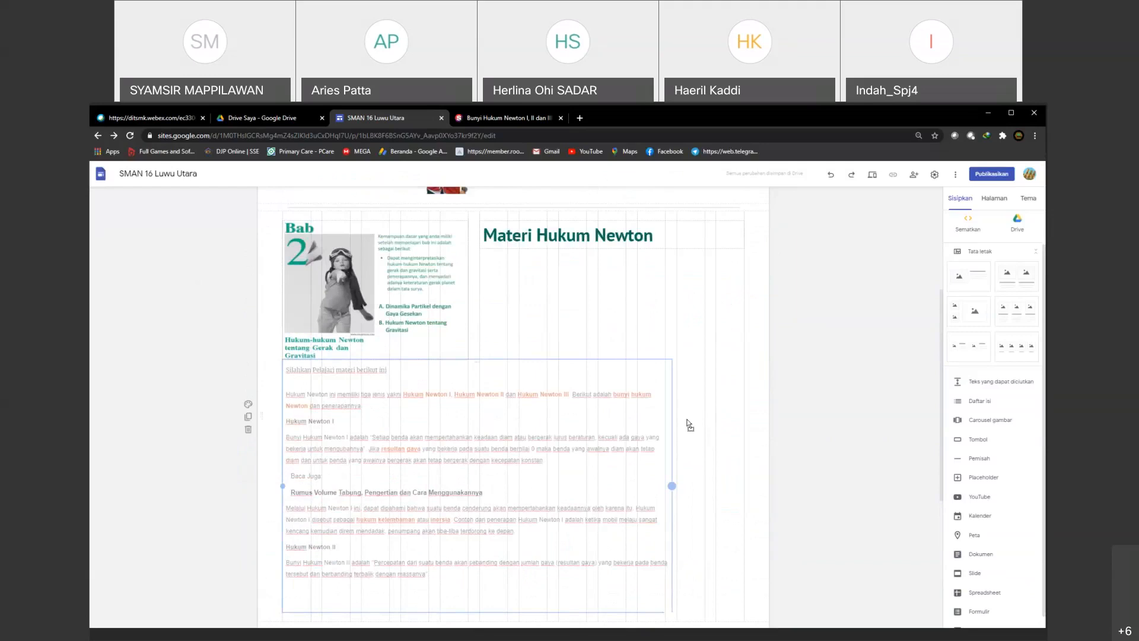
pyautogui.moveTo(689, 424); pyautogui.dragTo(665, 382)
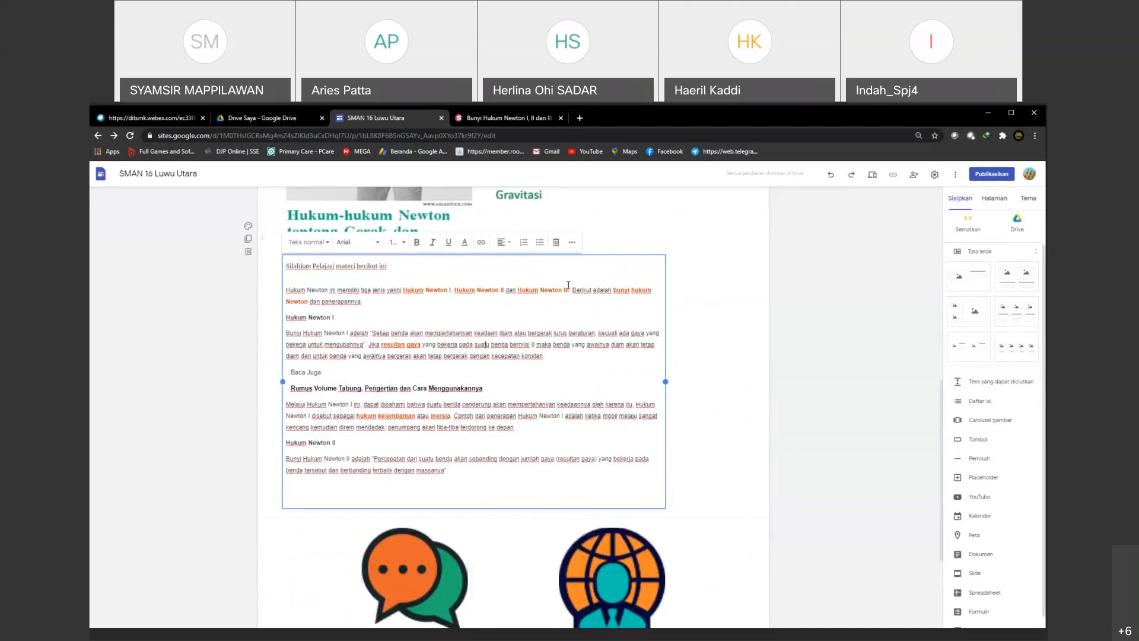
pyautogui.moveTo(560, 258); pyautogui.dragTo(480, 293)
# Step: Review the layout of the chapter image, the heading and the pasted Newton's laws text in the section
pyautogui.scroll(4, 518, 362)
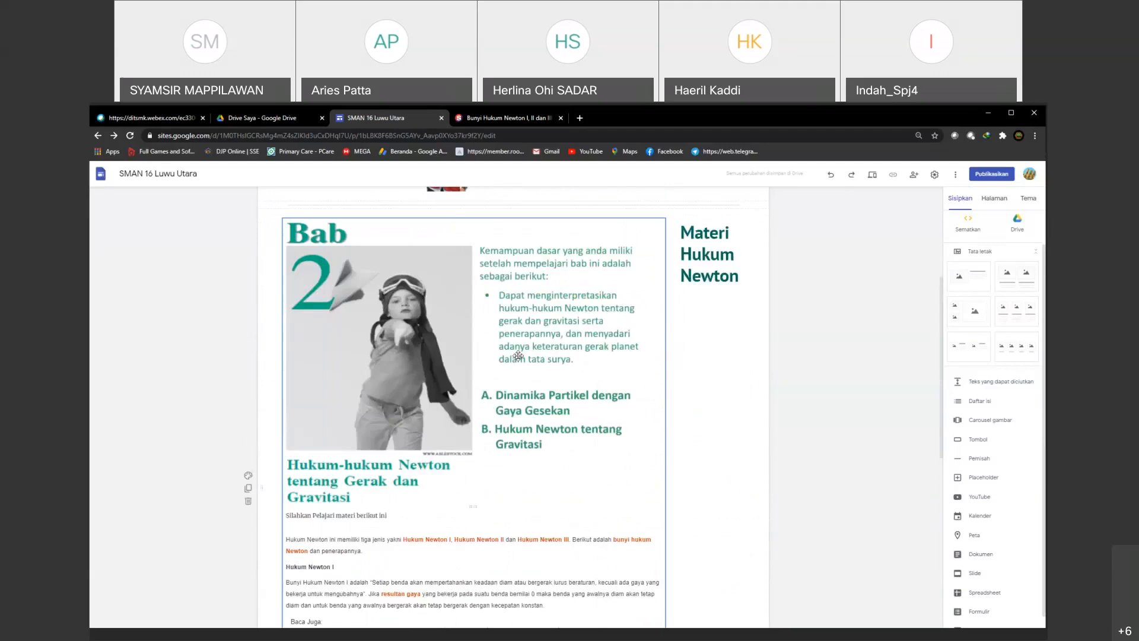
pyautogui.scroll(-2, 518, 355)
pyautogui.click(454, 390)
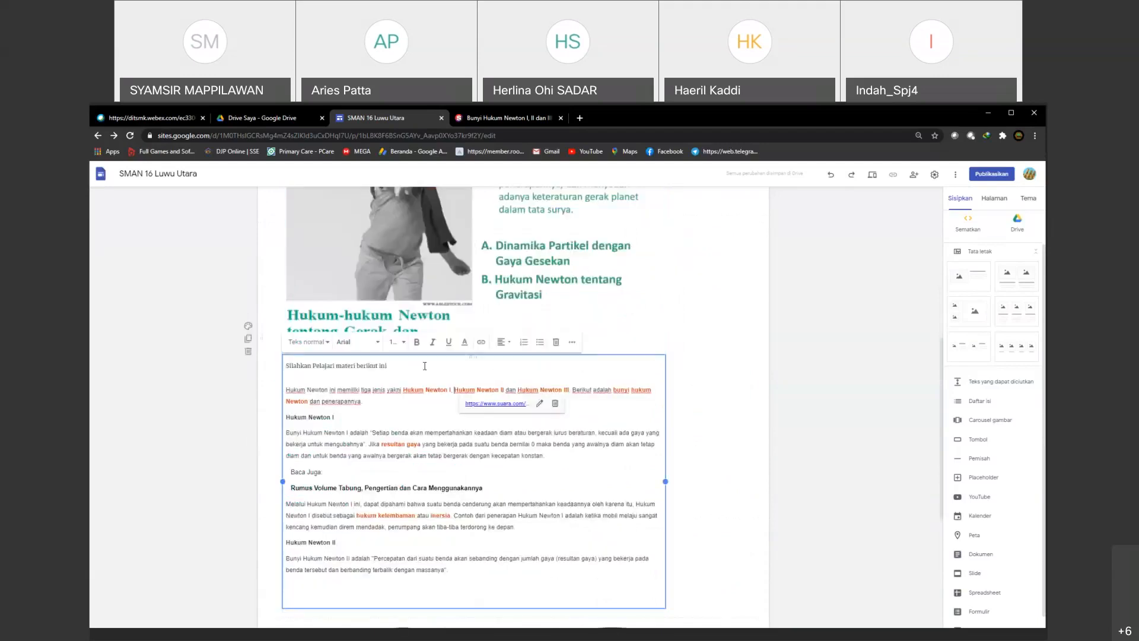
pyautogui.click(739, 394)
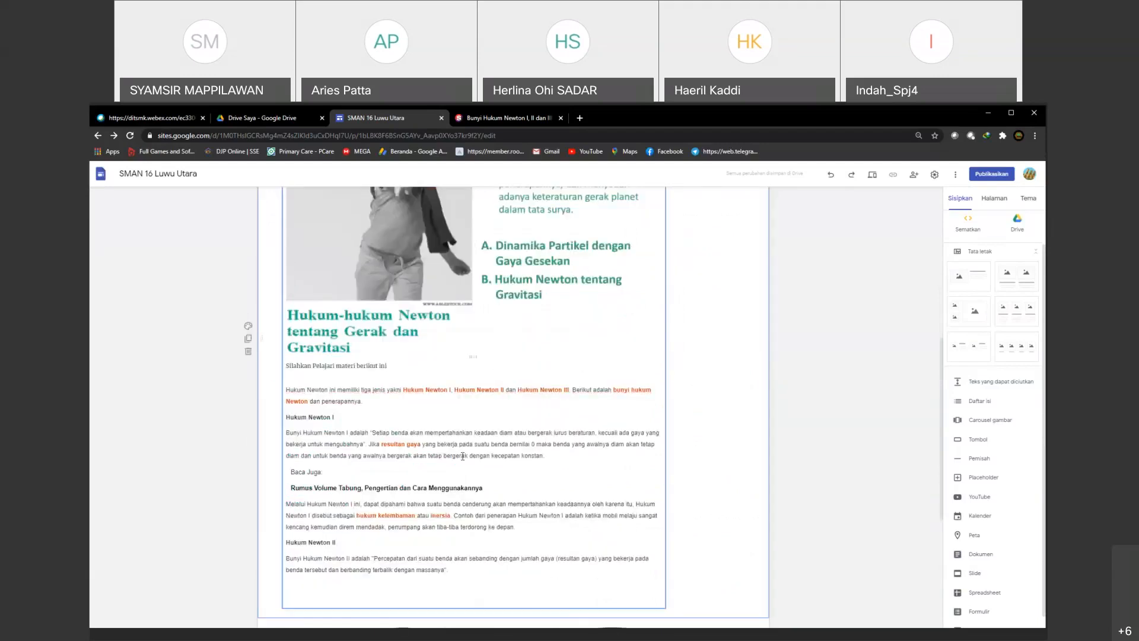
pyautogui.scroll(3, 457, 445)
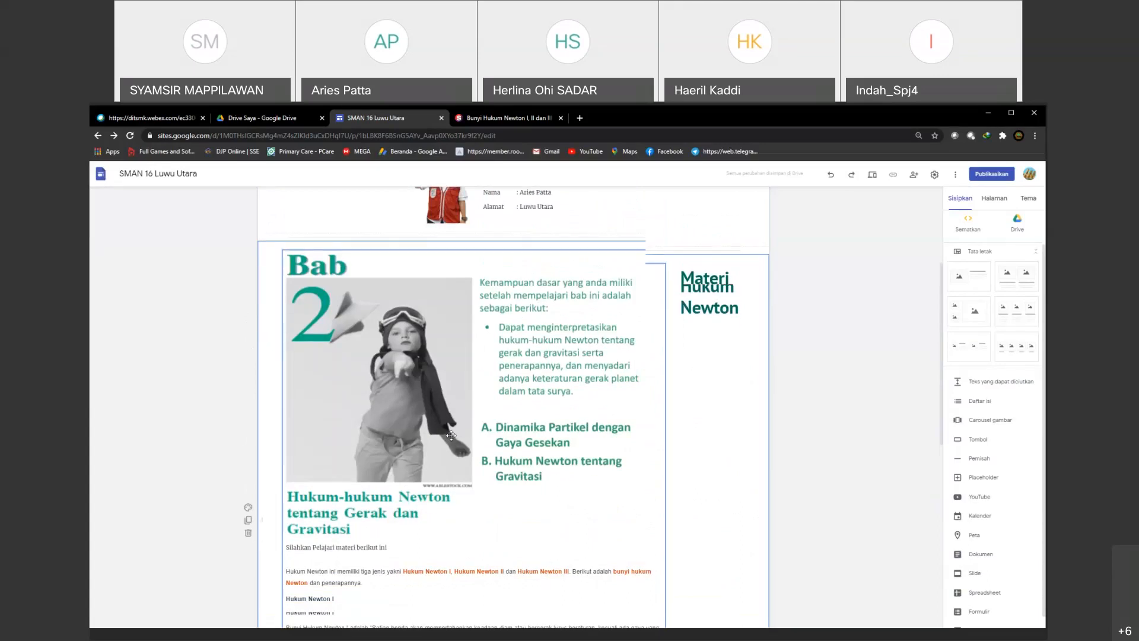
pyautogui.scroll(-4, 451, 435)
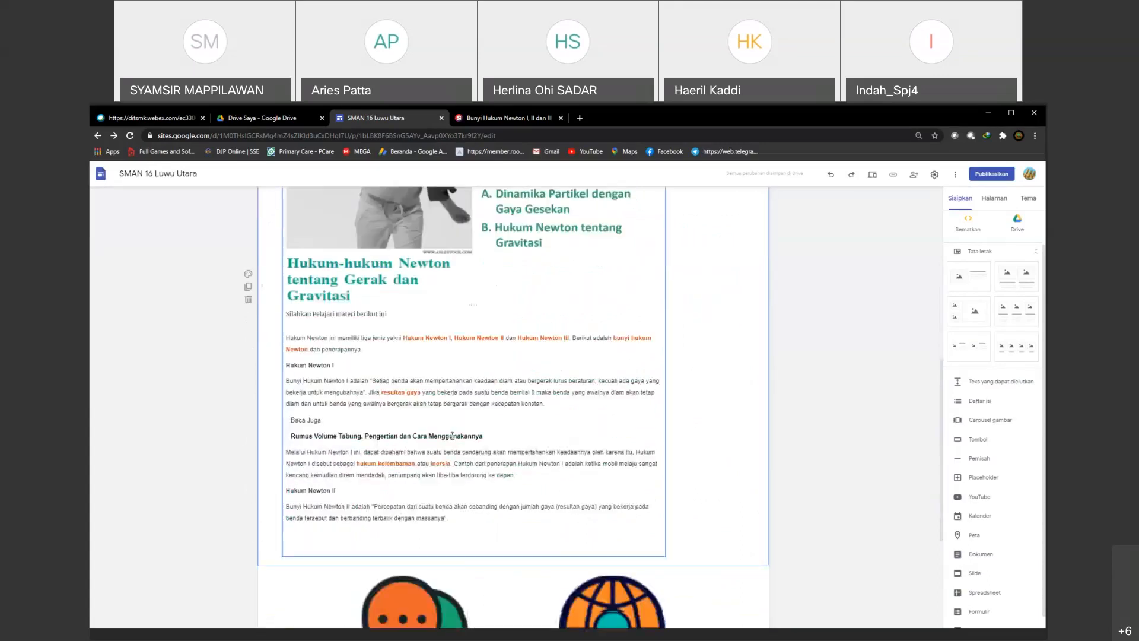
pyautogui.scroll(-2, 452, 436)
pyautogui.scroll(2, 452, 436)
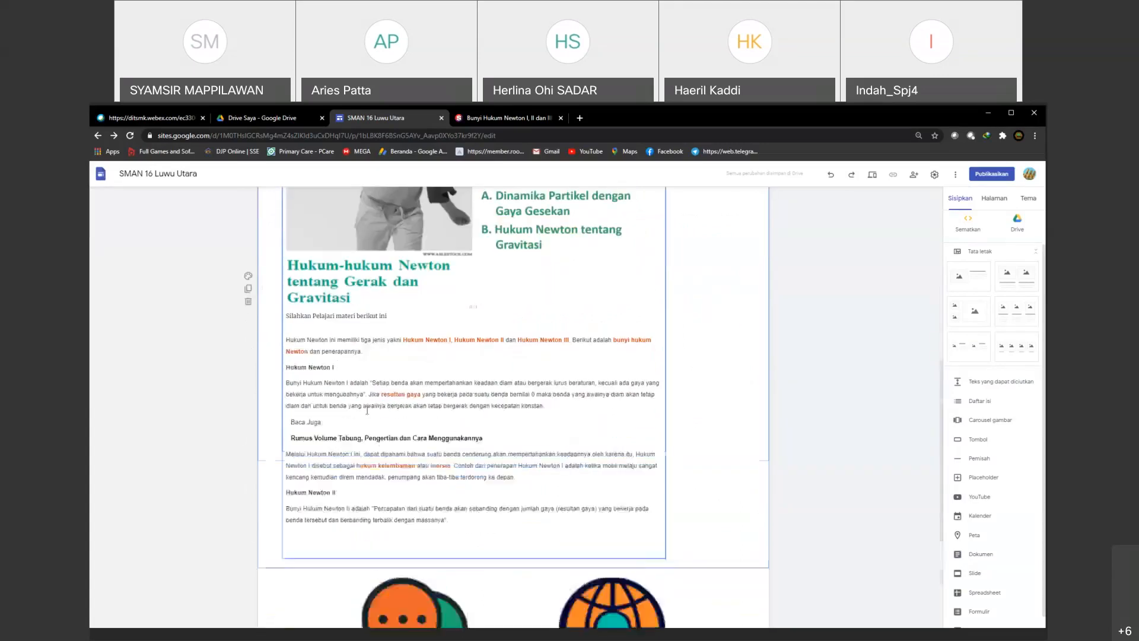
pyautogui.scroll(-2, 526, 513)
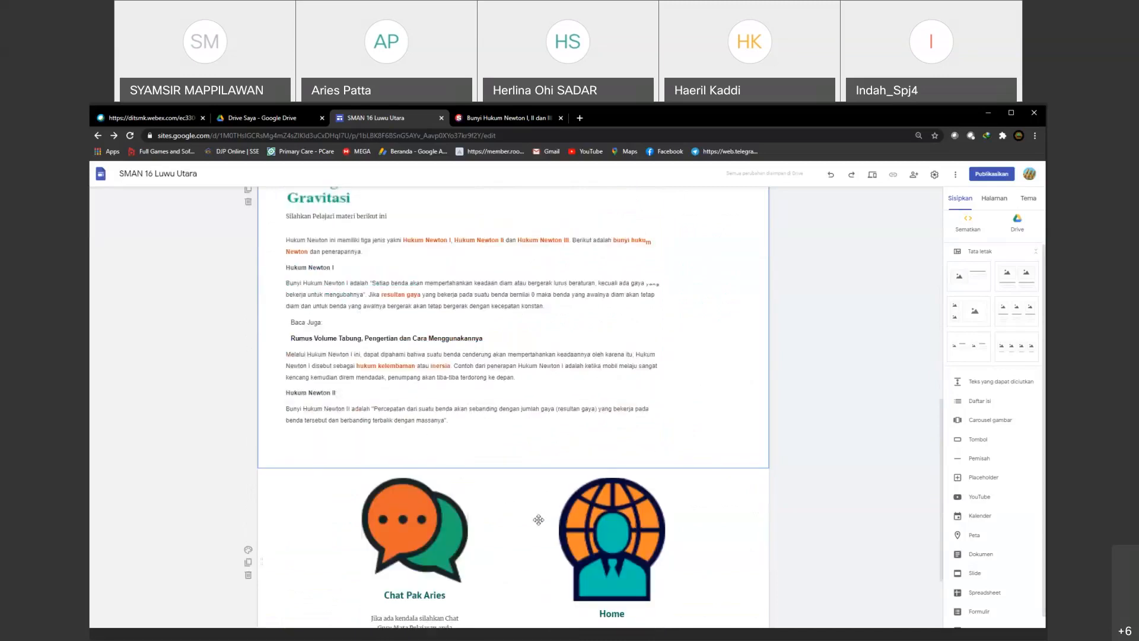
# Step: Insert the "Once upon Google" Slides presentation into the Hukum Newton page
pyautogui.click(978, 574)
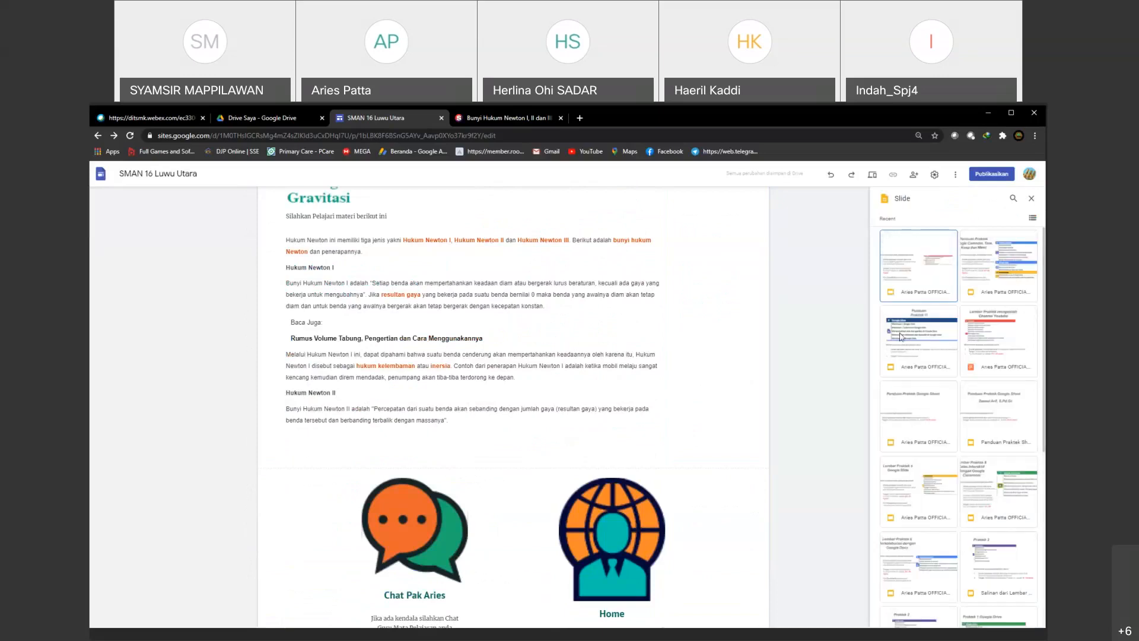
pyautogui.scroll(-3, 979, 522)
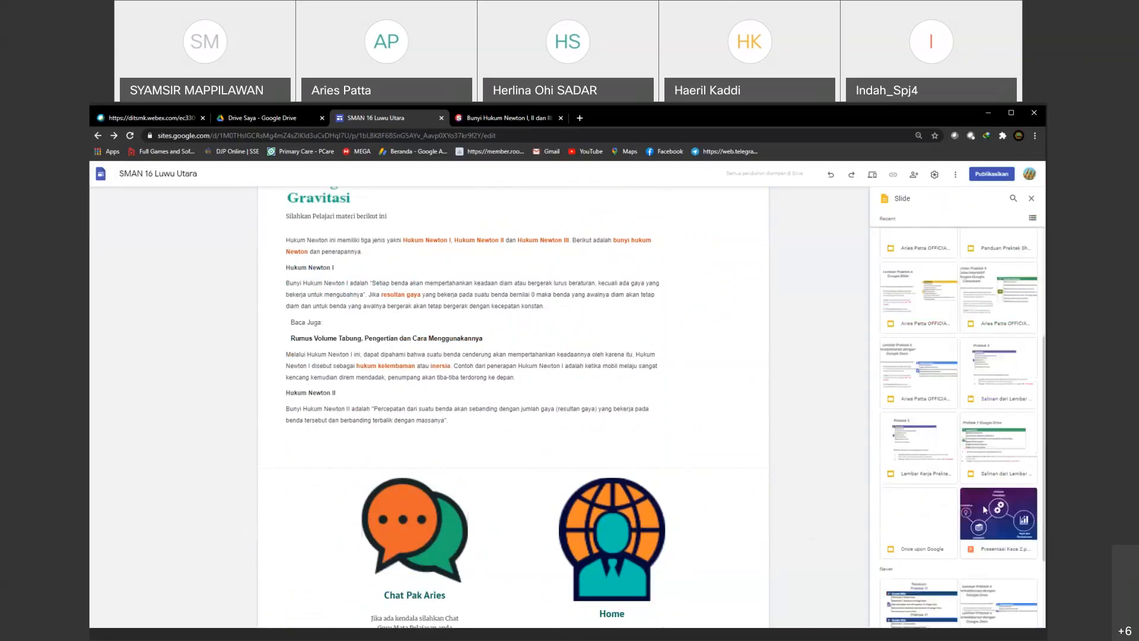
pyautogui.scroll(-2, 897, 489)
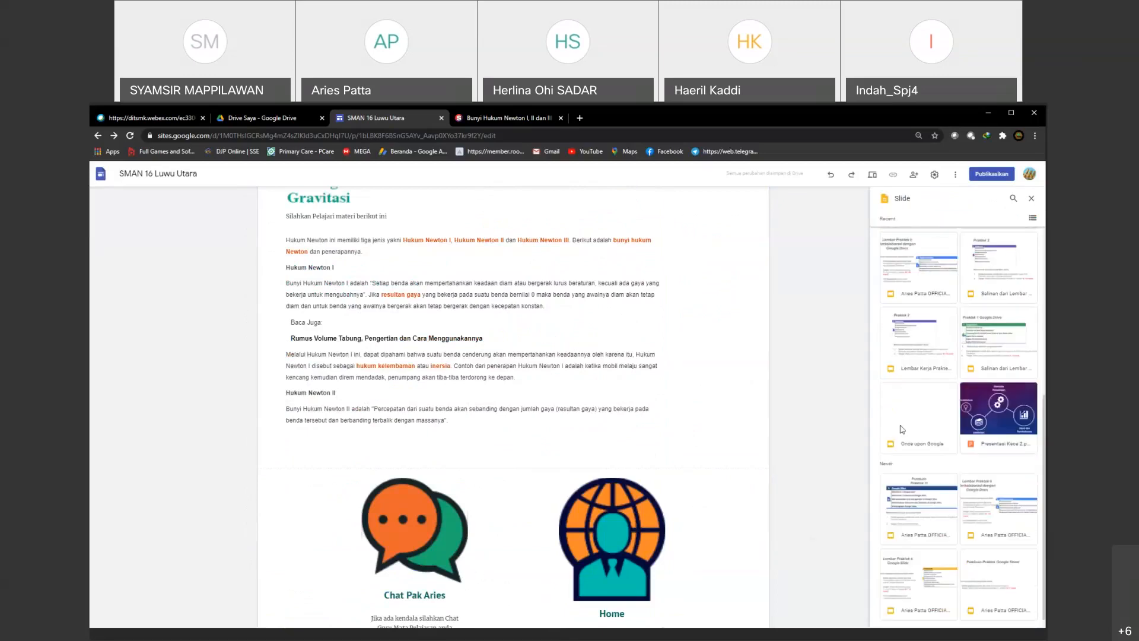
pyautogui.click(940, 435)
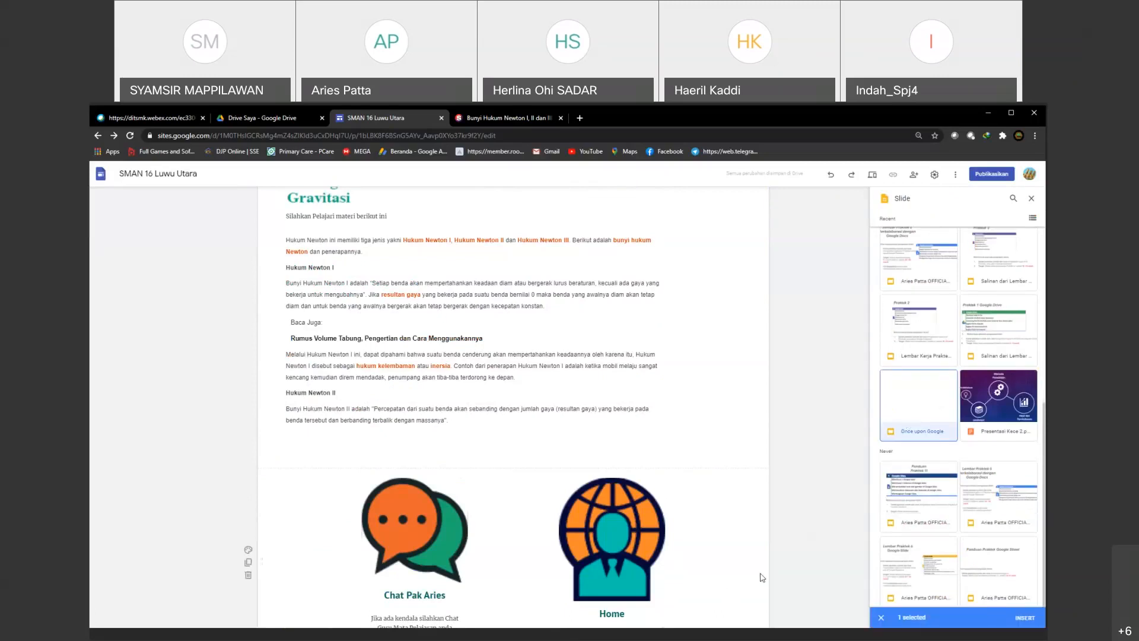
pyautogui.click(1024, 620)
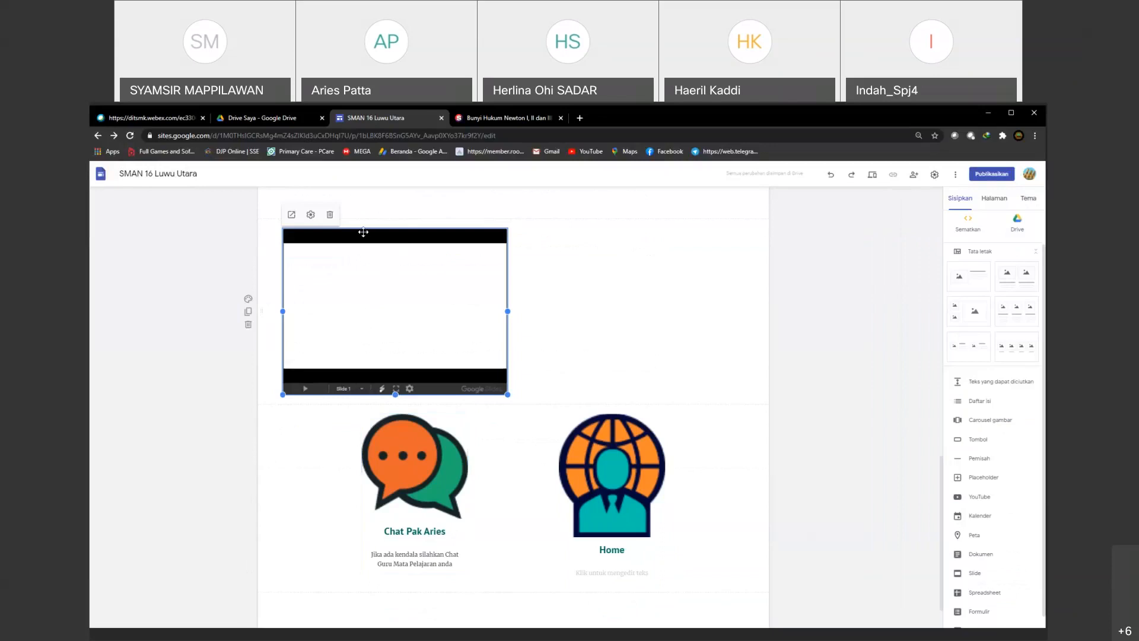
# Step: Center the embedded presentation horizontally in its section, between the Newton's laws text and the chat and Home images
pyautogui.moveTo(363, 232); pyautogui.dragTo(392, 234)
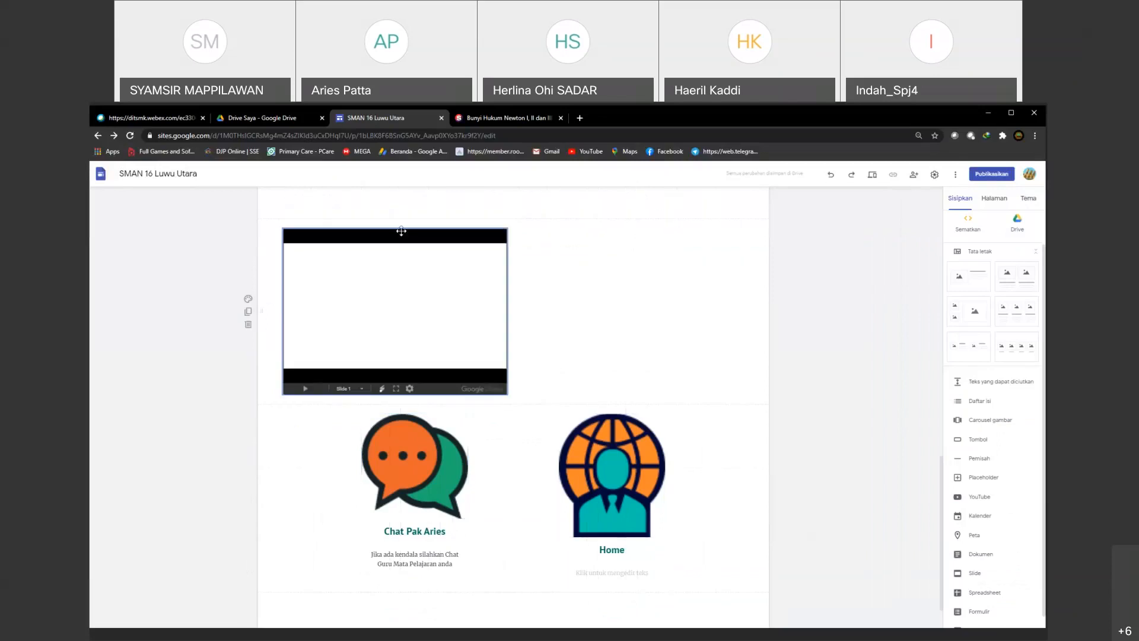
pyautogui.scroll(3, 494, 336)
pyautogui.moveTo(386, 425); pyautogui.dragTo(427, 414)
pyautogui.scroll(-1, 694, 387)
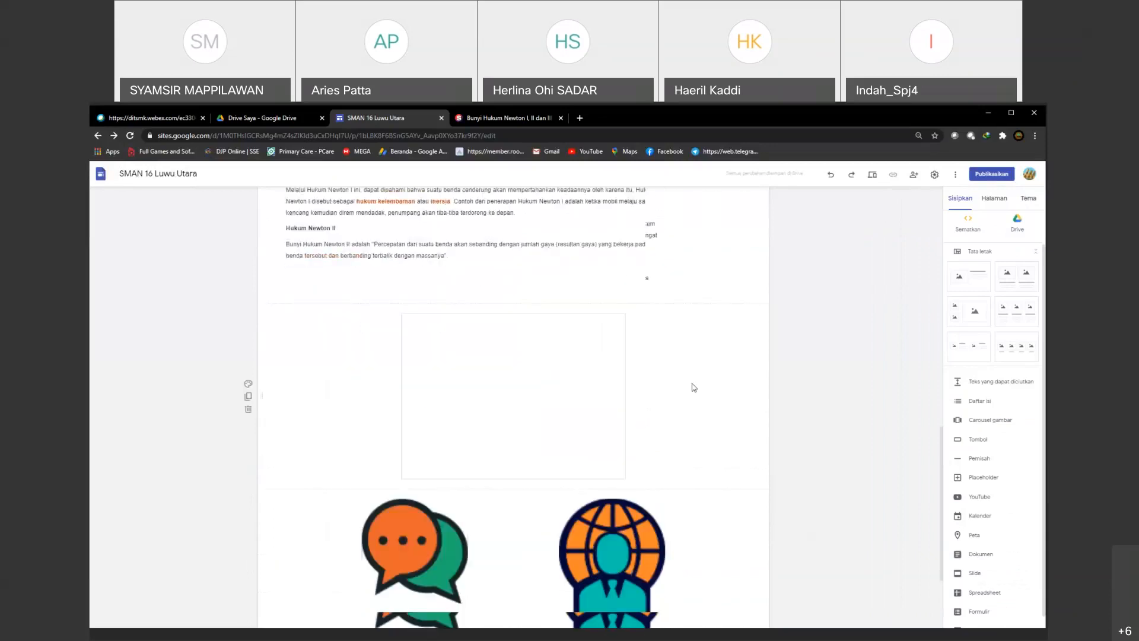
pyautogui.scroll(-2, 694, 387)
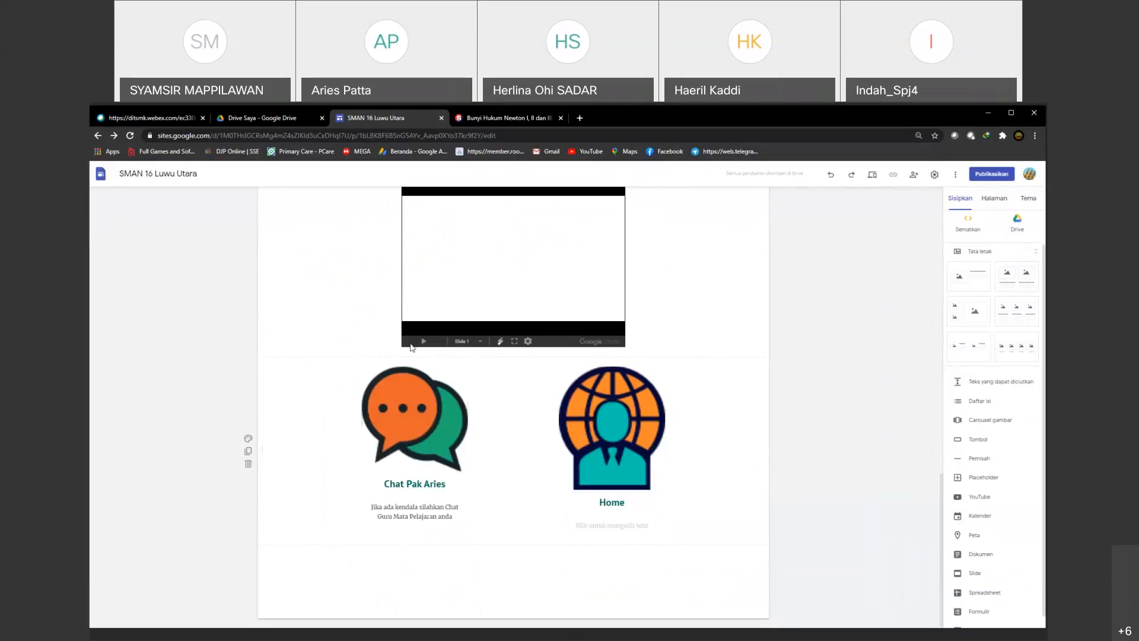
pyautogui.scroll(2, 530, 422)
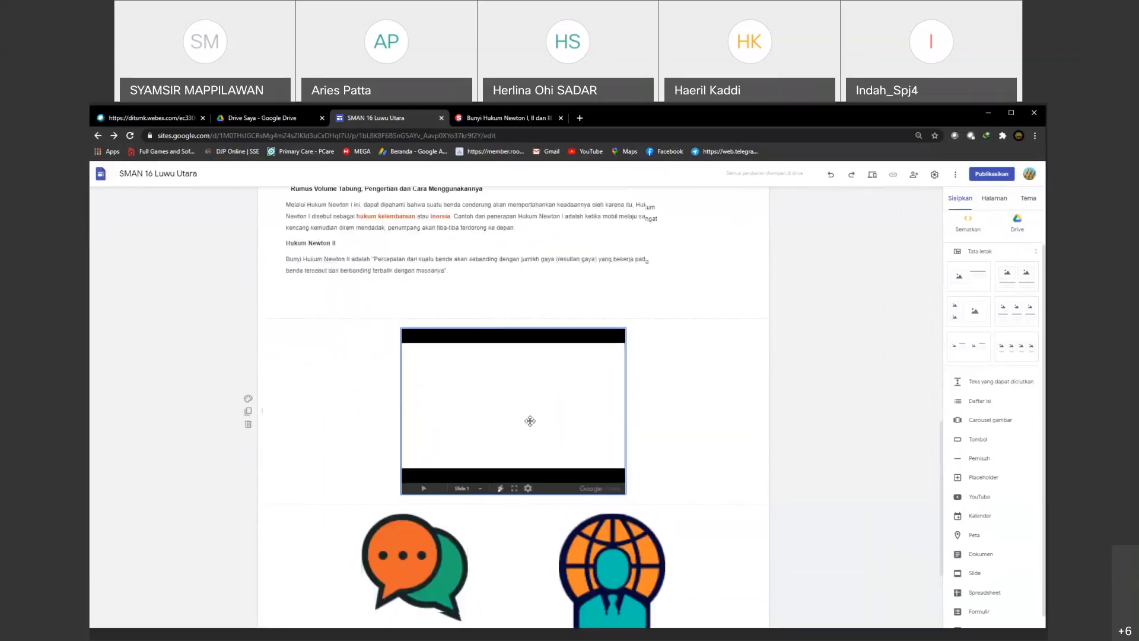
# Step: Link the Home image at the end of the Hukum Newton page to the Halaman Muka page
pyautogui.scroll(-1, 530, 427)
pyautogui.click(605, 475)
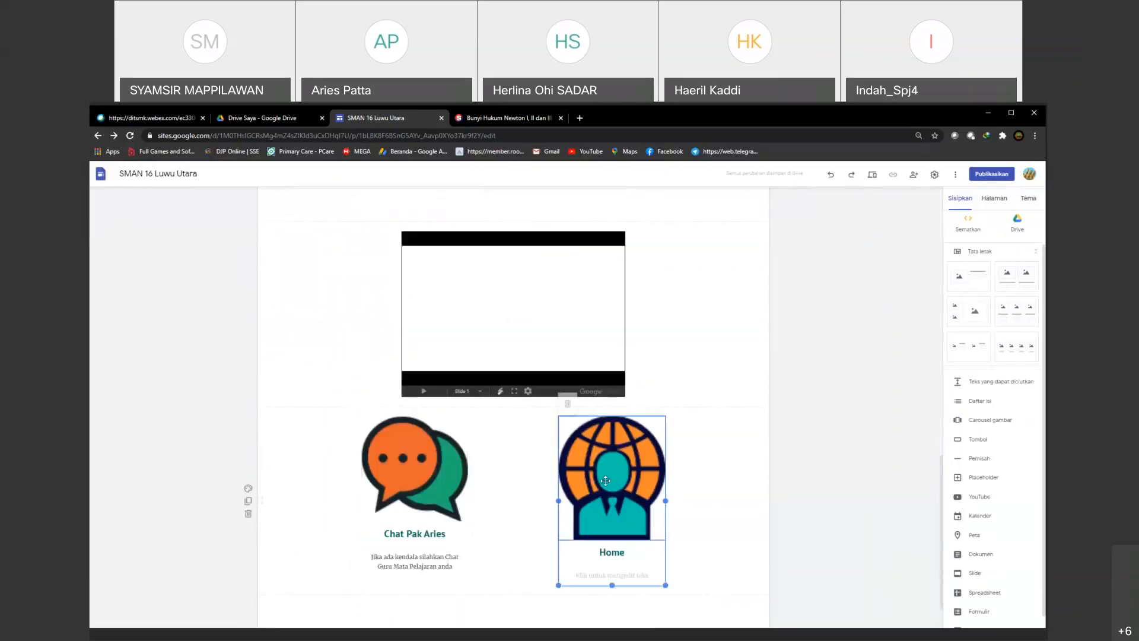
pyautogui.click(617, 467)
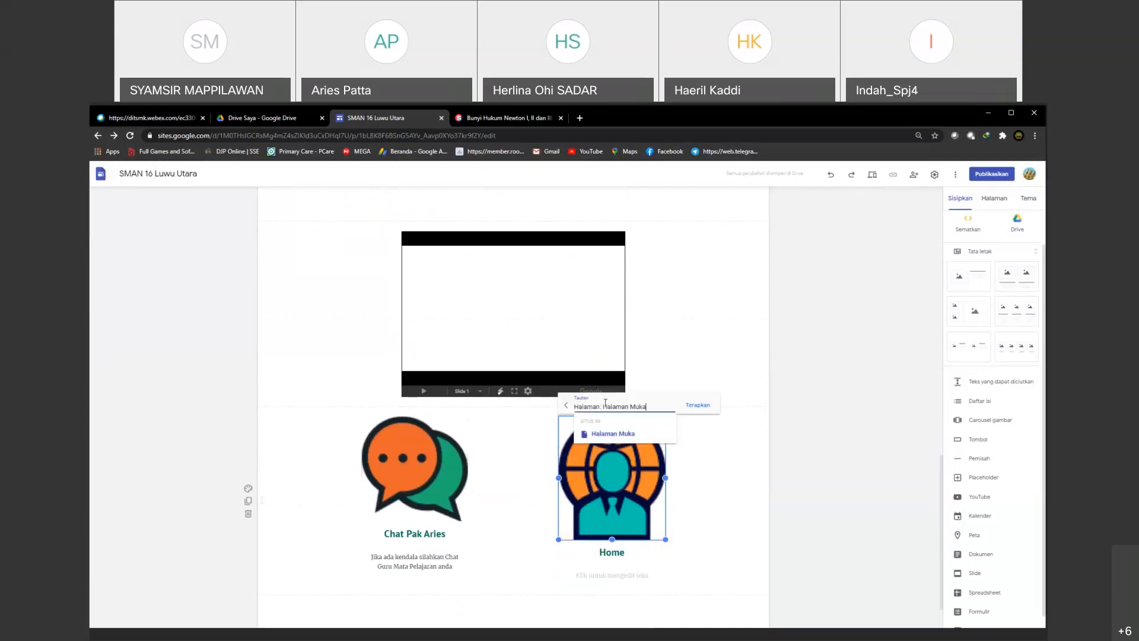
pyautogui.click(611, 435)
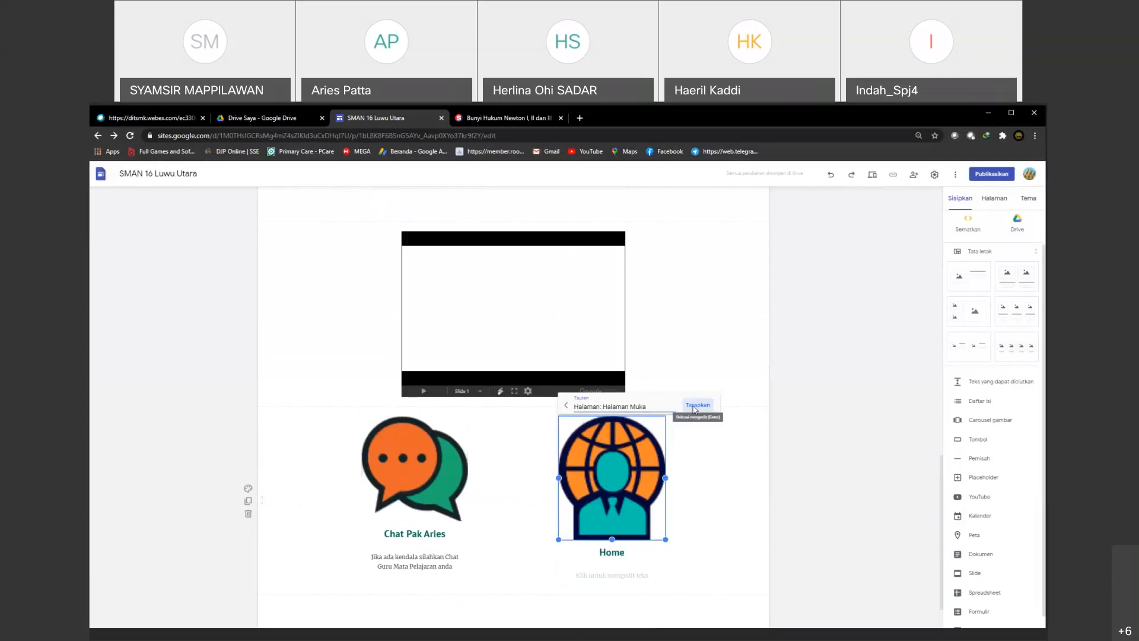
pyautogui.click(695, 407)
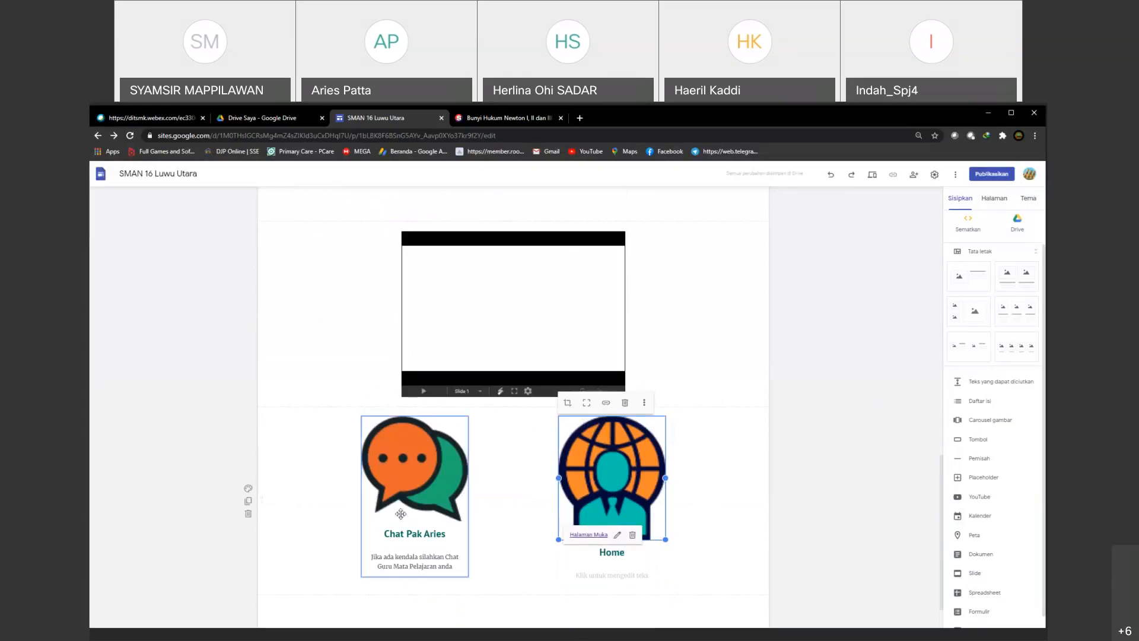
# Step: Link the chat bubbles image on the Hukum Newton page to the teacher's e-mail address
pyautogui.click(407, 487)
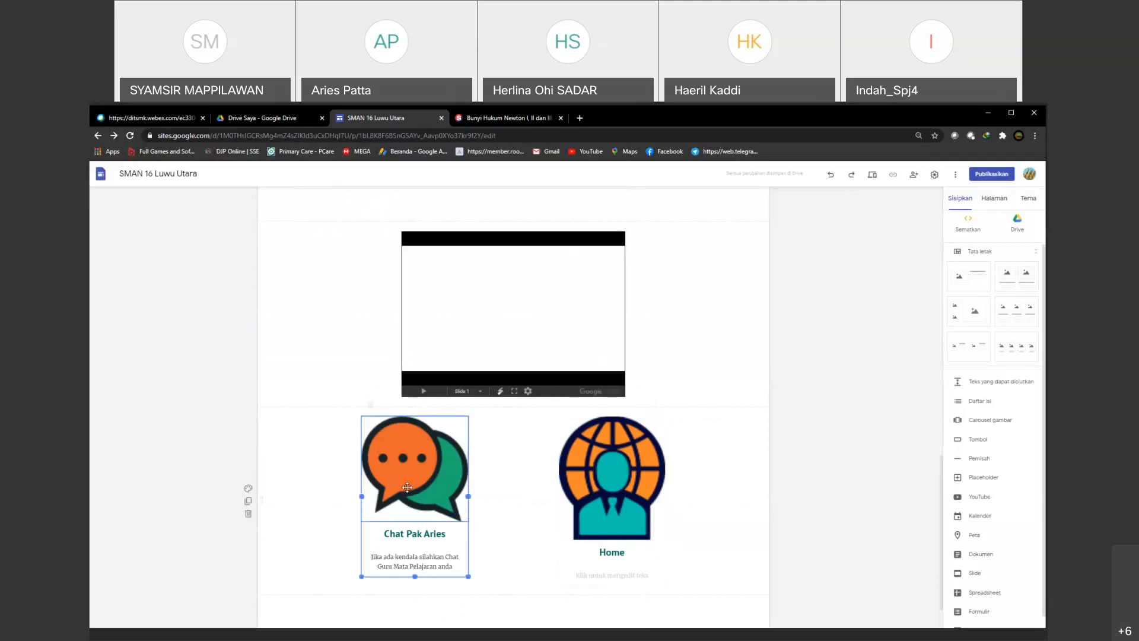
pyautogui.click(418, 471)
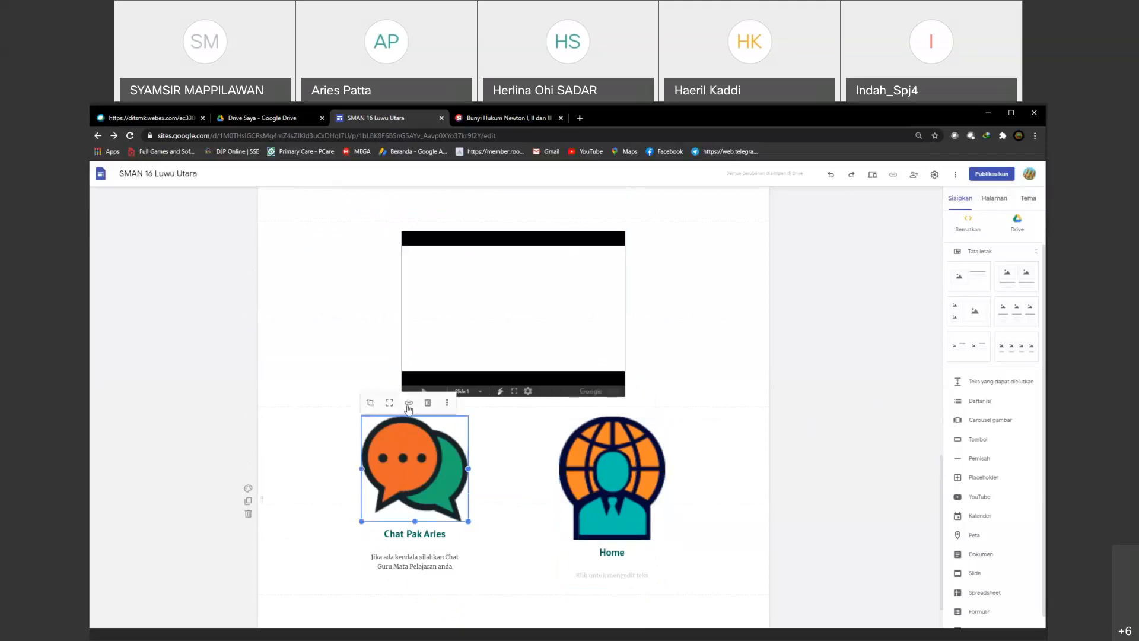
pyautogui.click(408, 404)
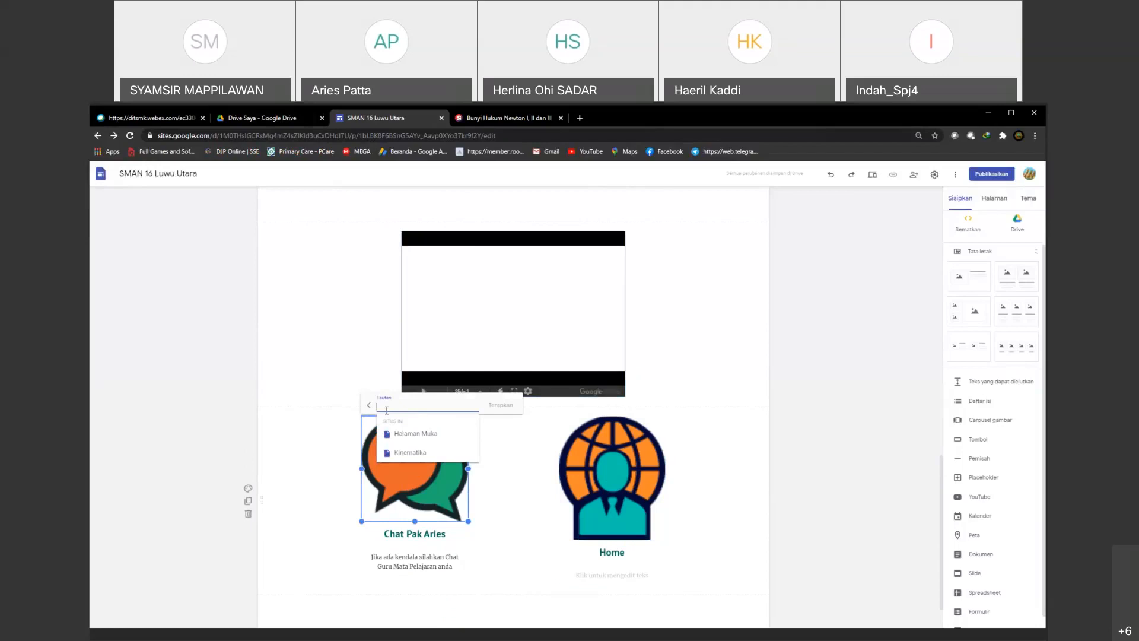
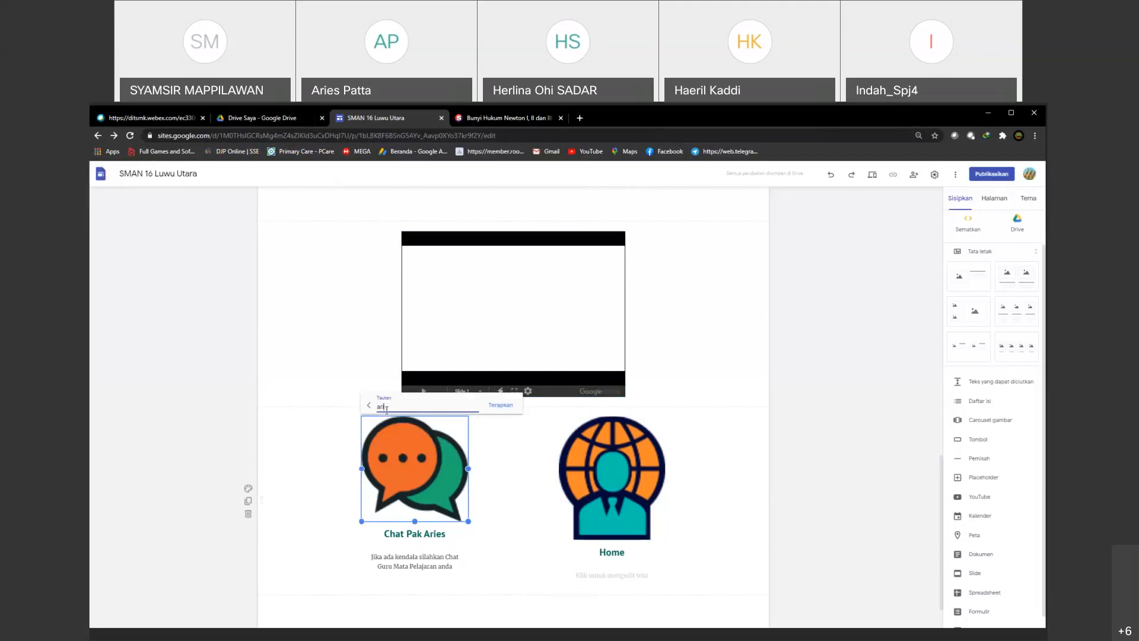
pyautogui.click(500, 405)
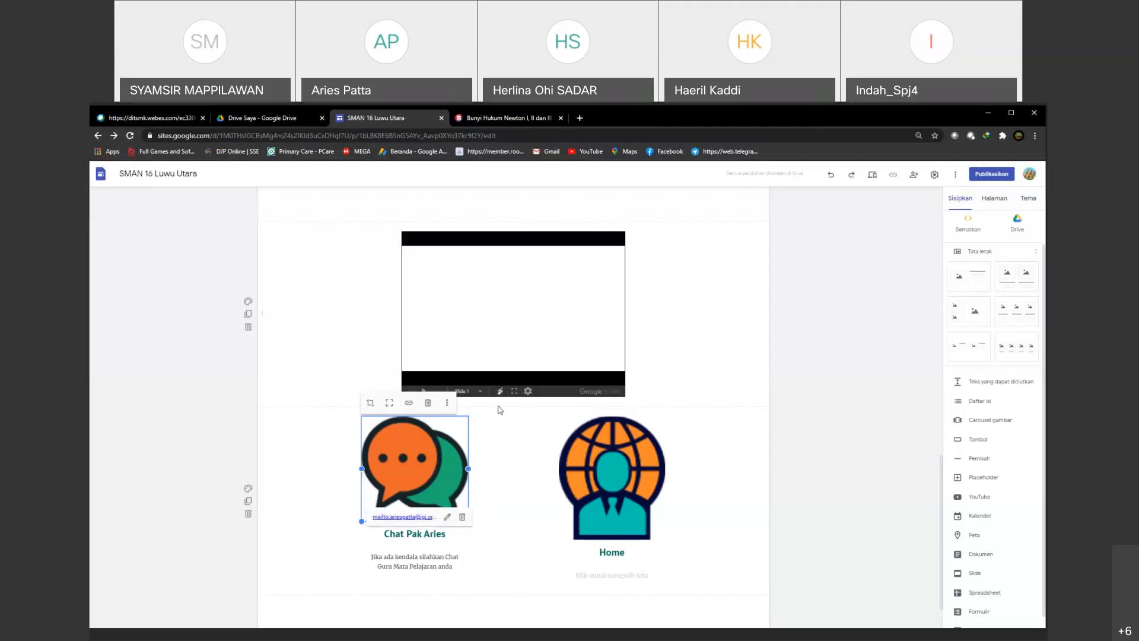
pyautogui.click(298, 452)
pyautogui.click(402, 467)
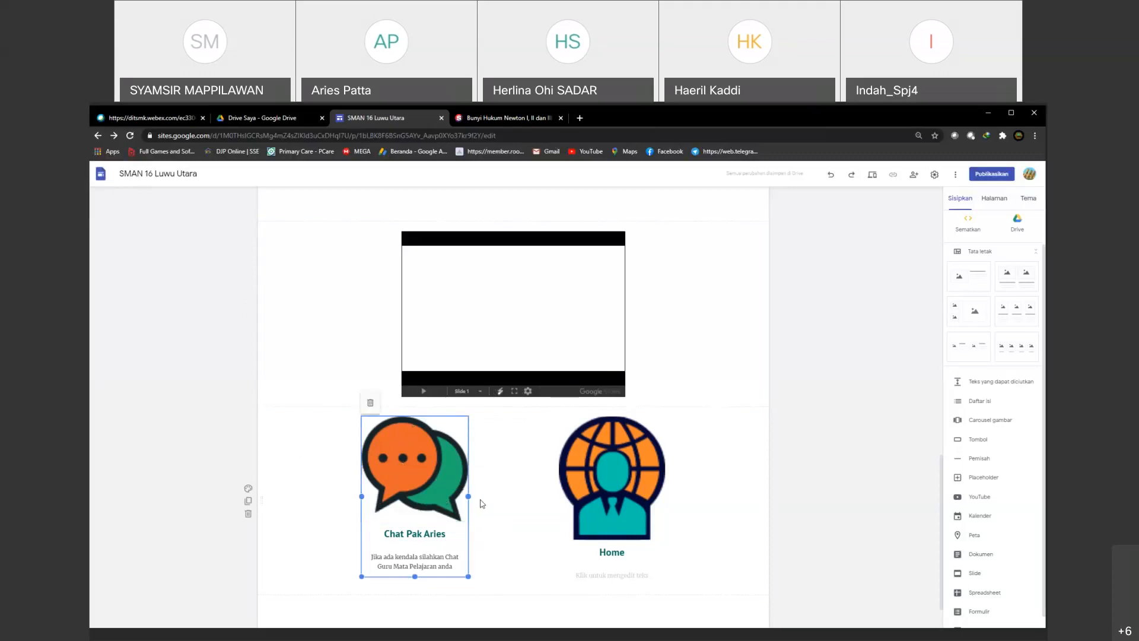
pyautogui.click(821, 466)
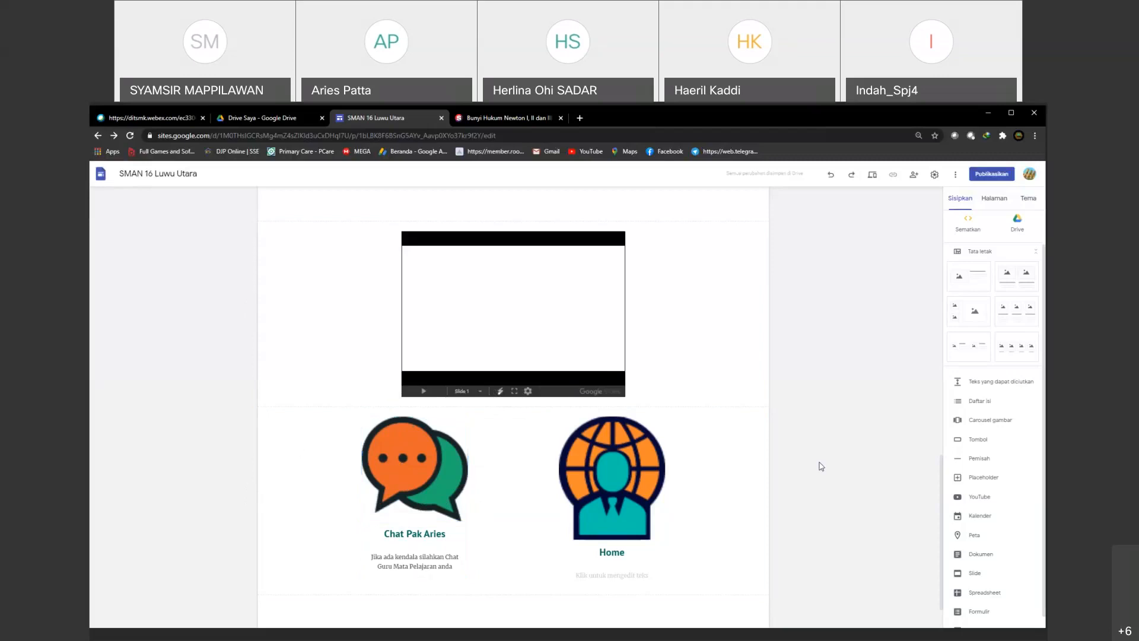
# Step: Open the Kinematika page and link its chat bubbles image to the teacher's e-mail address
pyautogui.click(994, 199)
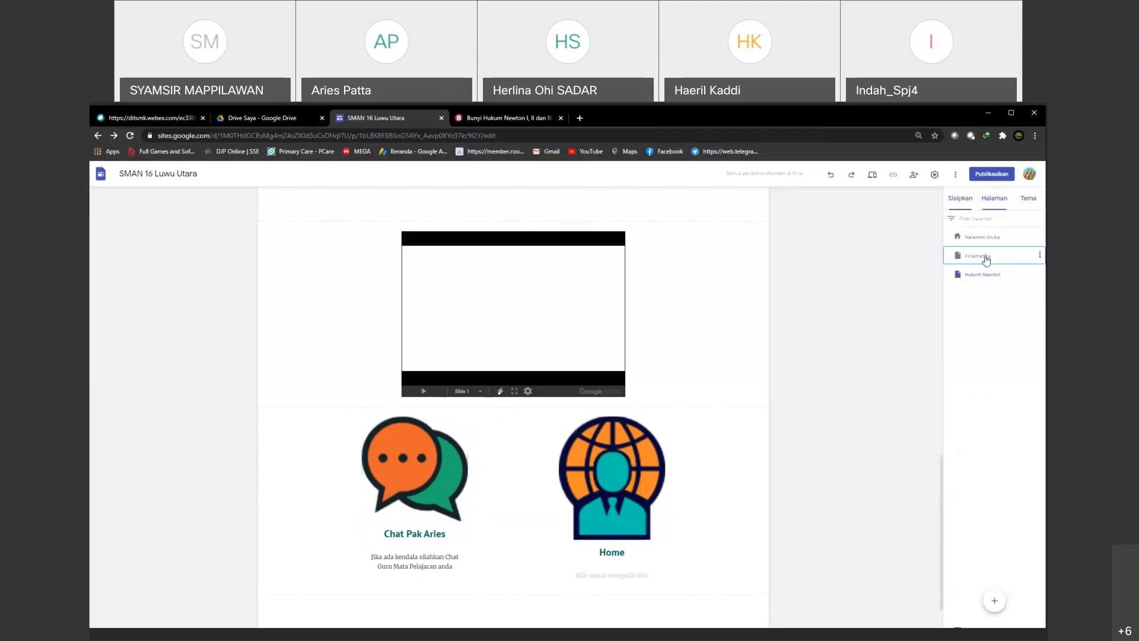
pyautogui.click(986, 260)
pyautogui.scroll(-5, 412, 493)
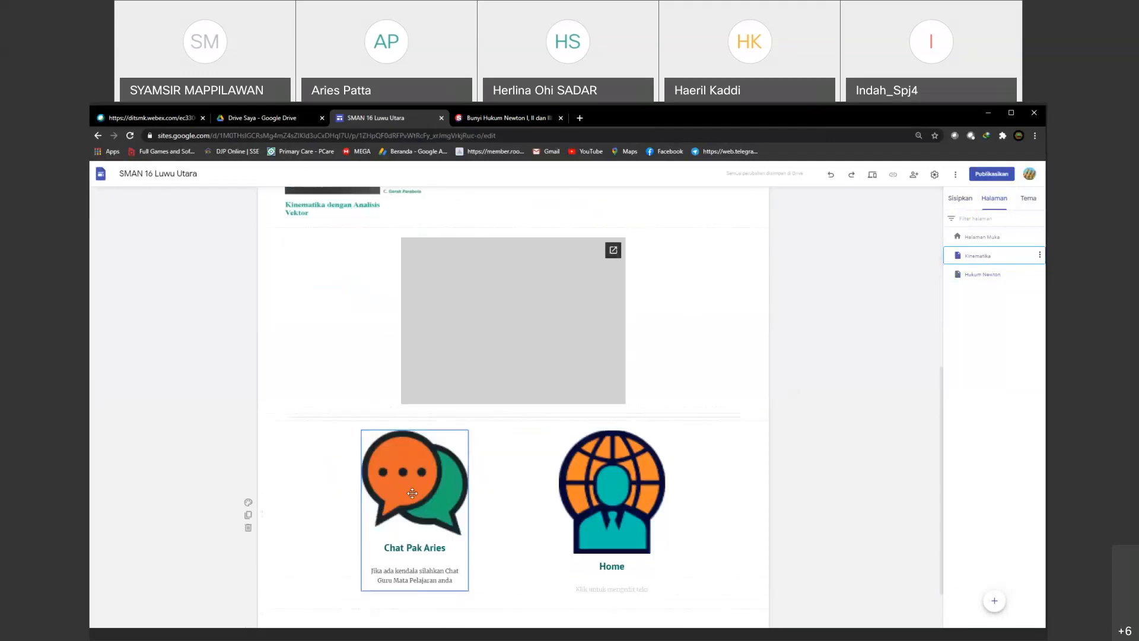
pyautogui.click(405, 437)
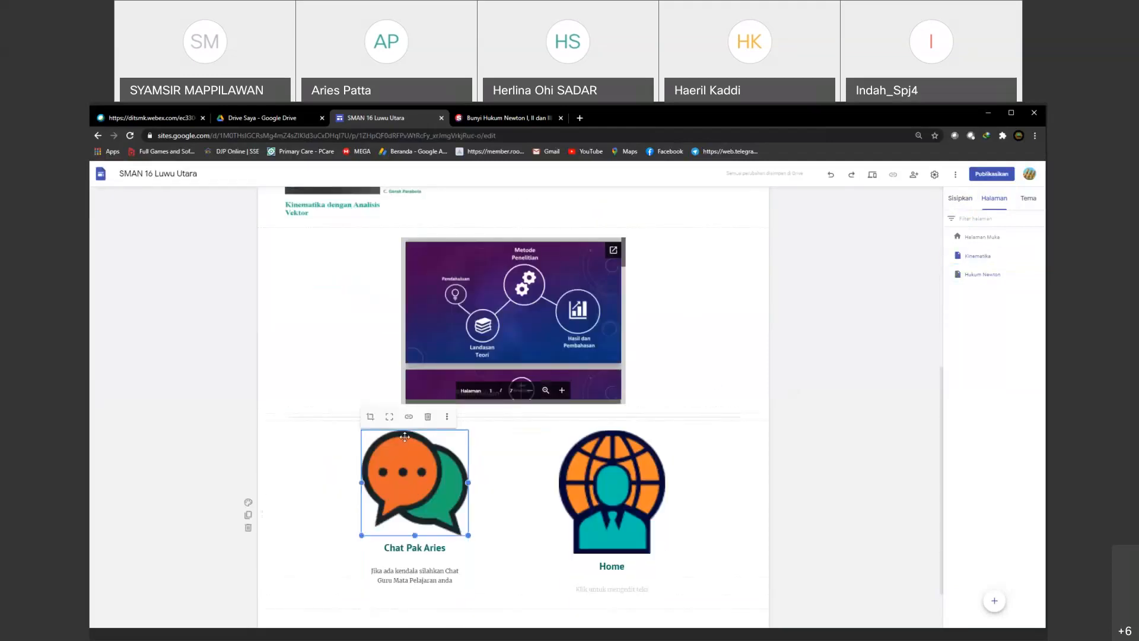
pyautogui.click(409, 416)
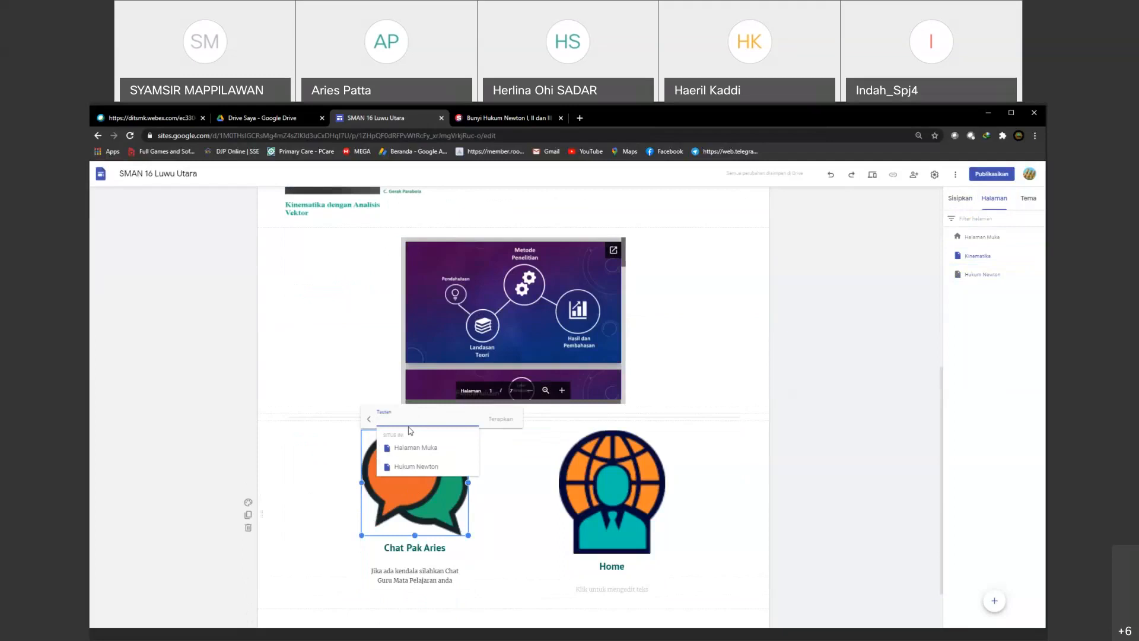
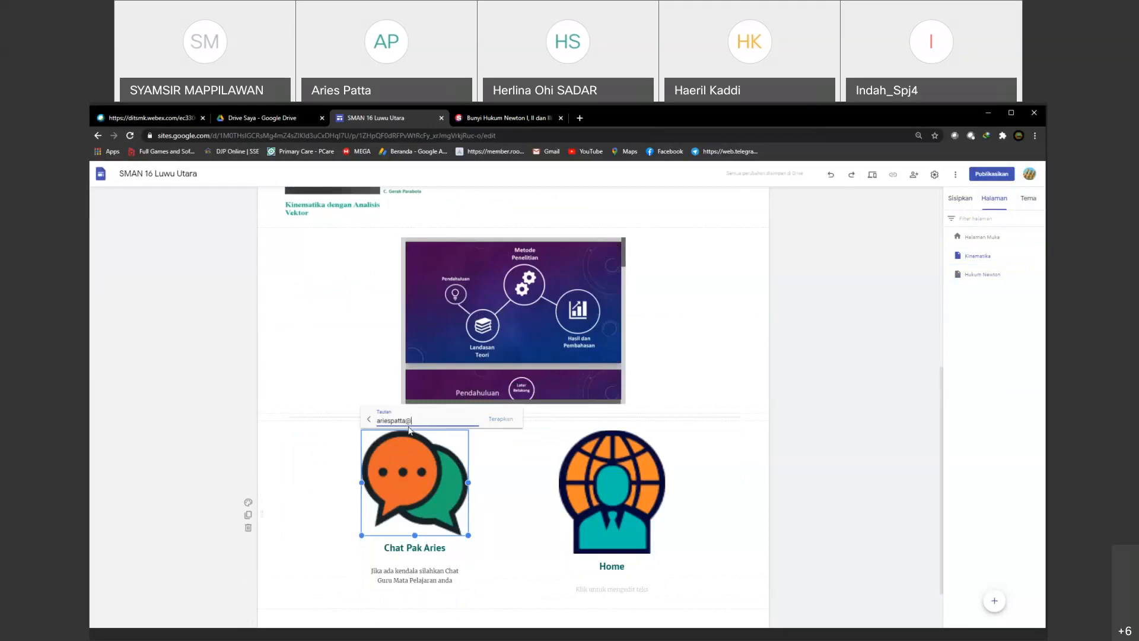
pyautogui.click(495, 418)
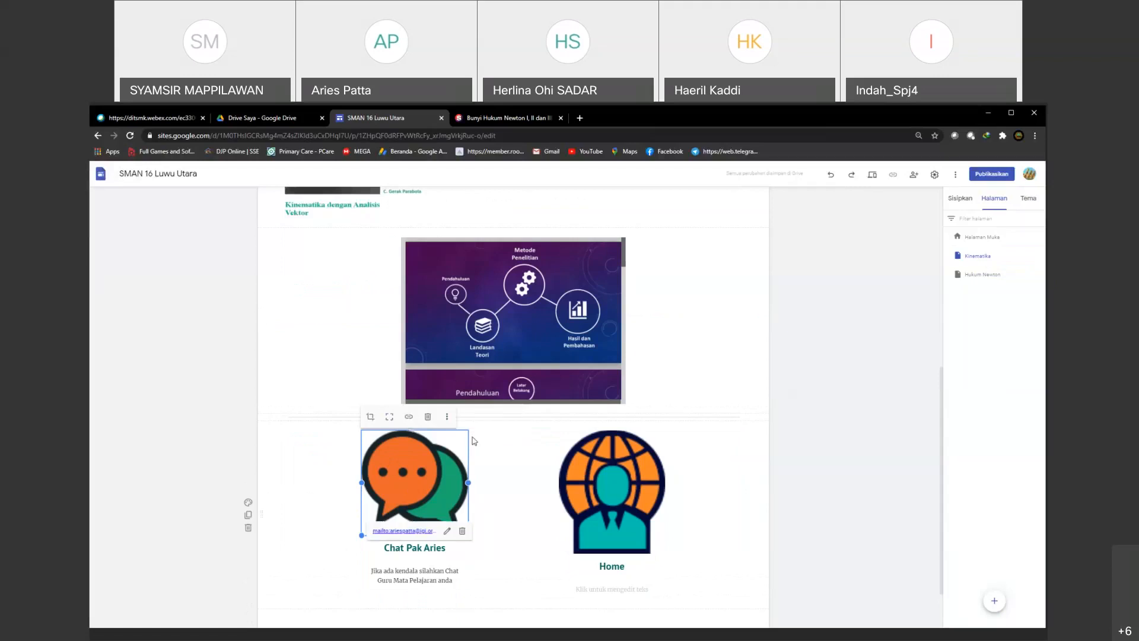
pyautogui.click(780, 493)
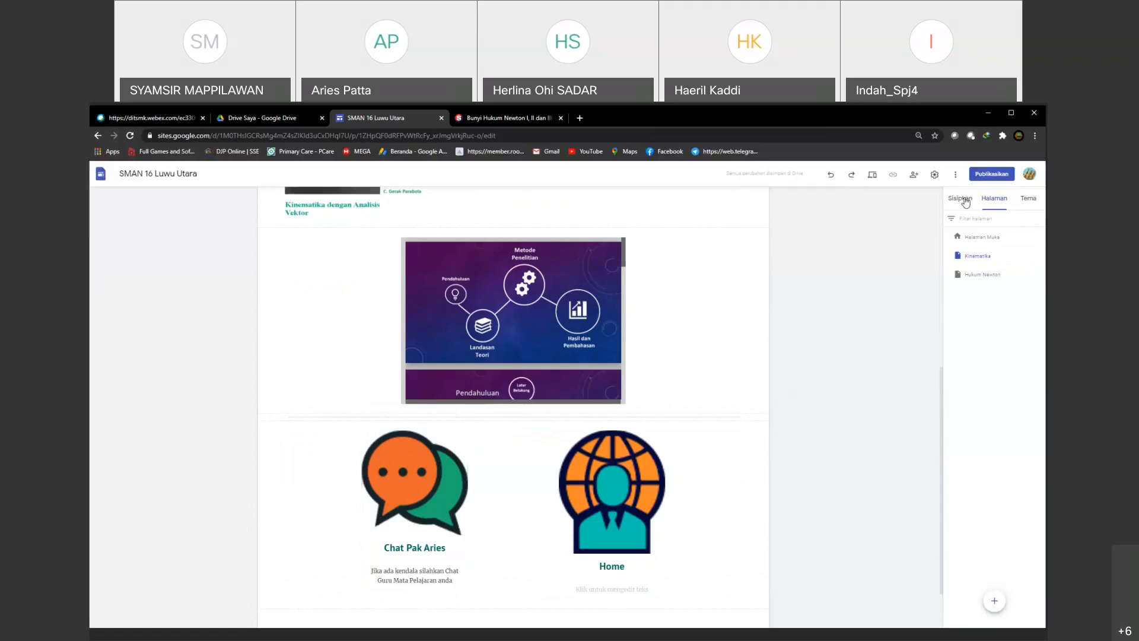
# Step: Open the Halaman Muka page and hide the Kinematika and Hukum Newton pages from the site navigation
pyautogui.click(971, 242)
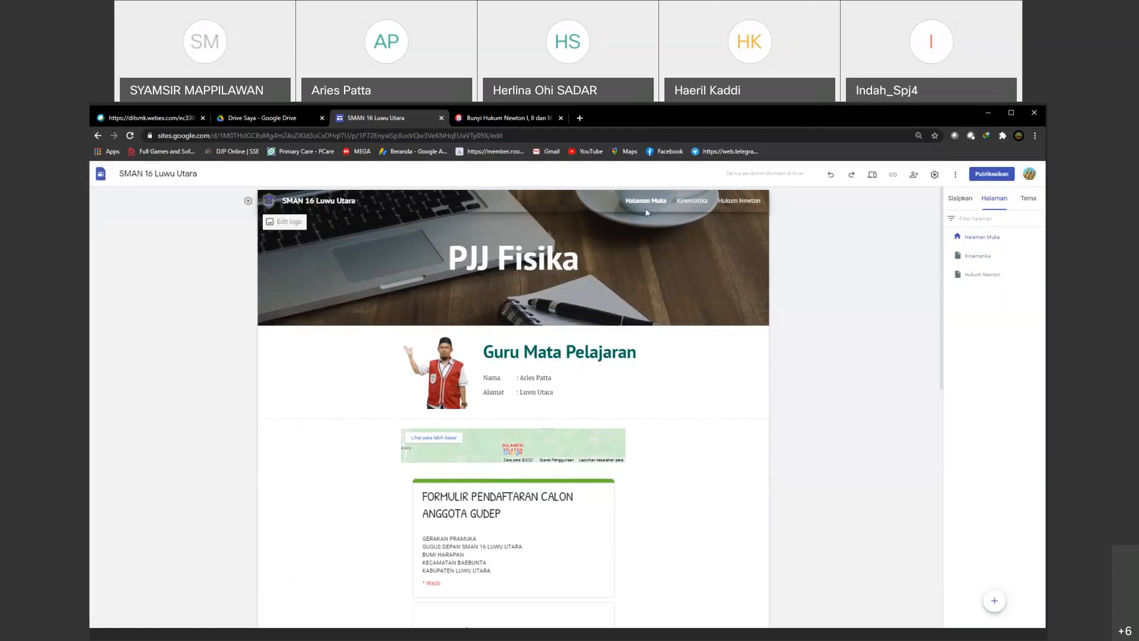
pyautogui.moveTo(1042, 243)
pyautogui.click(1040, 237)
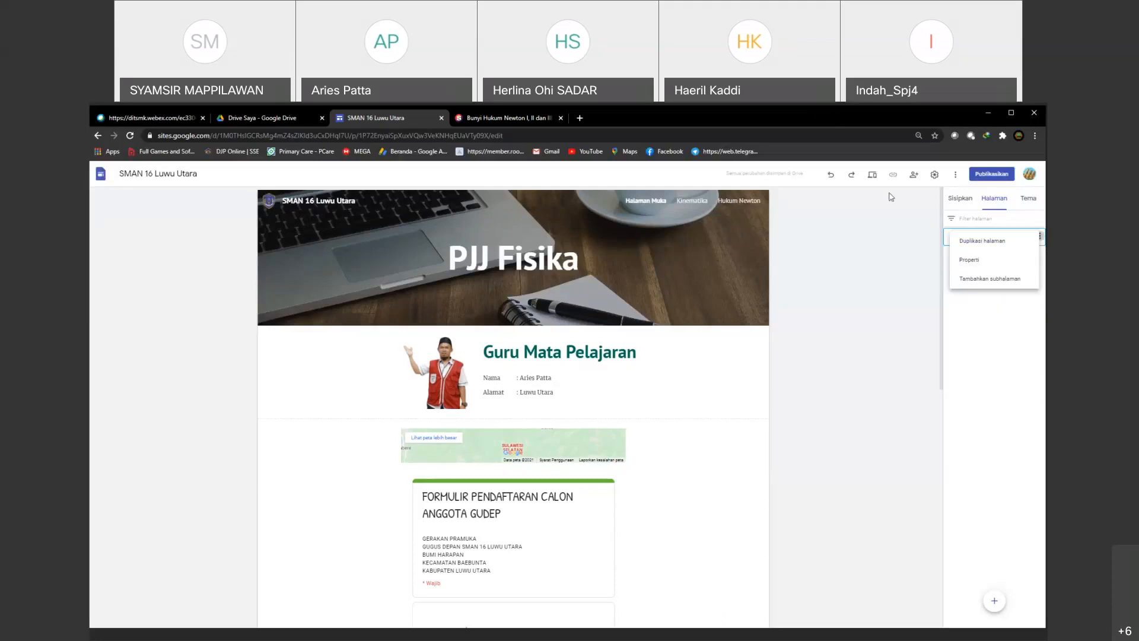
pyautogui.click(1037, 290)
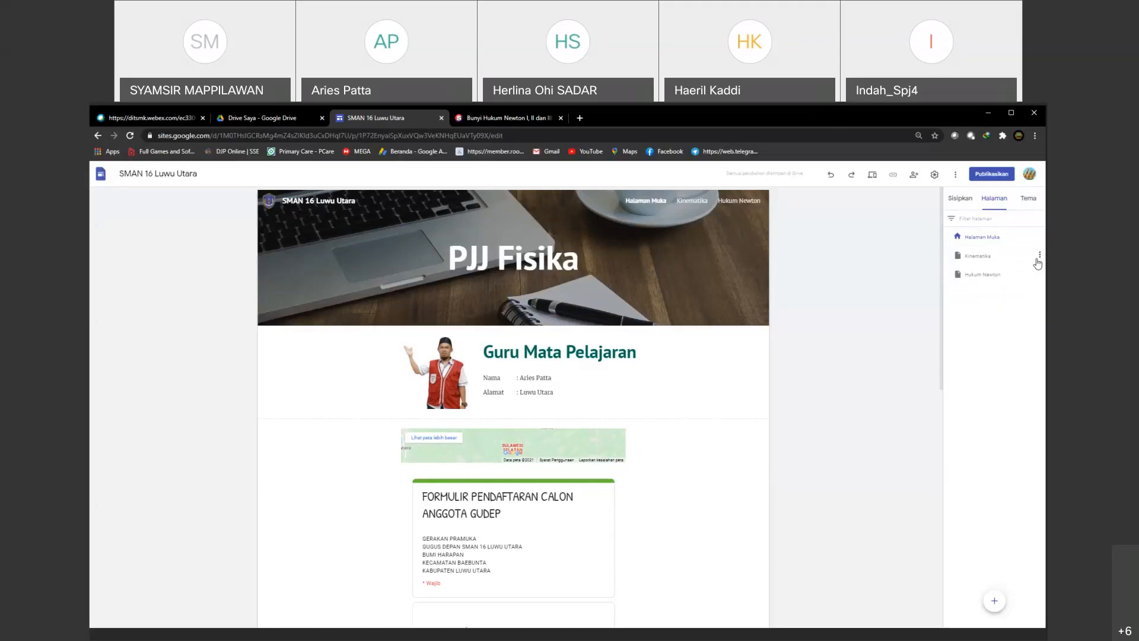
pyautogui.click(1040, 256)
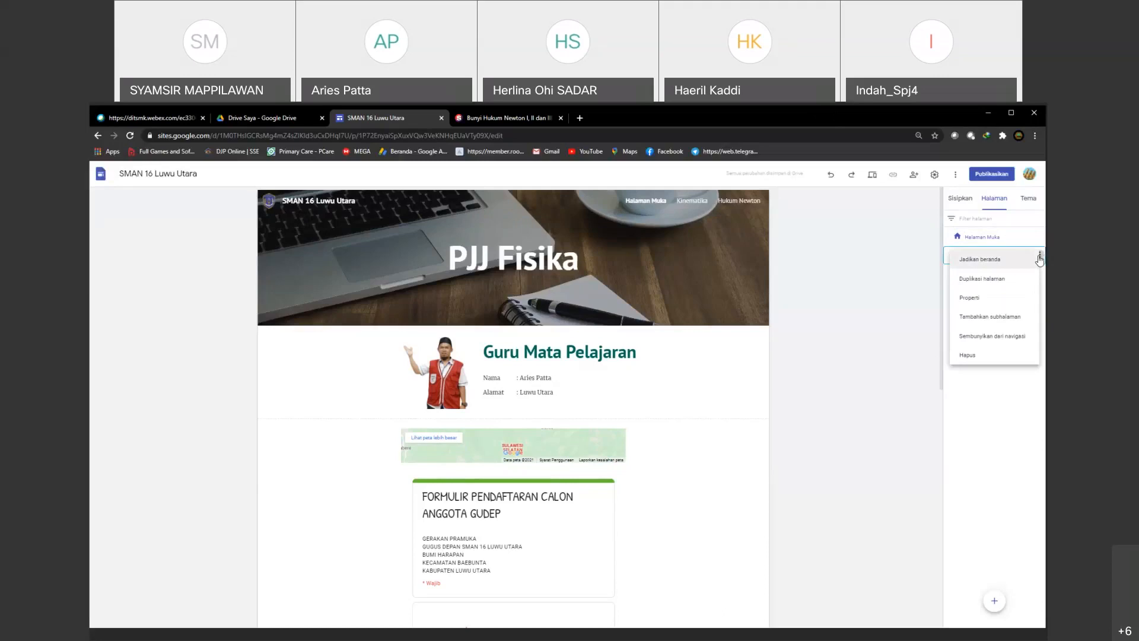
pyautogui.click(997, 340)
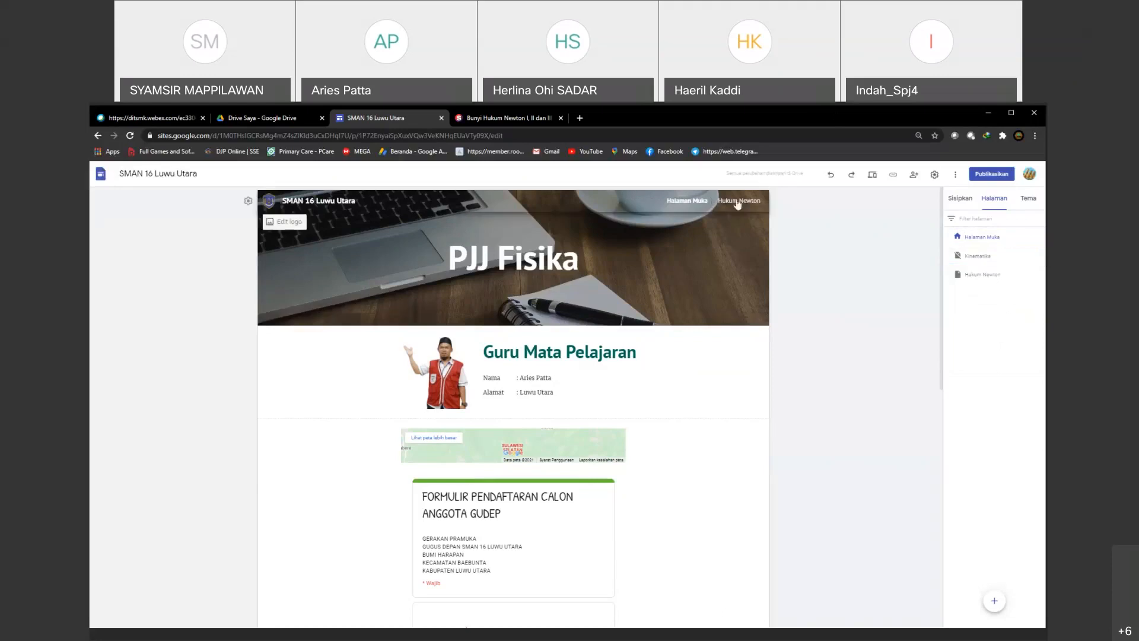
pyautogui.click(1040, 274)
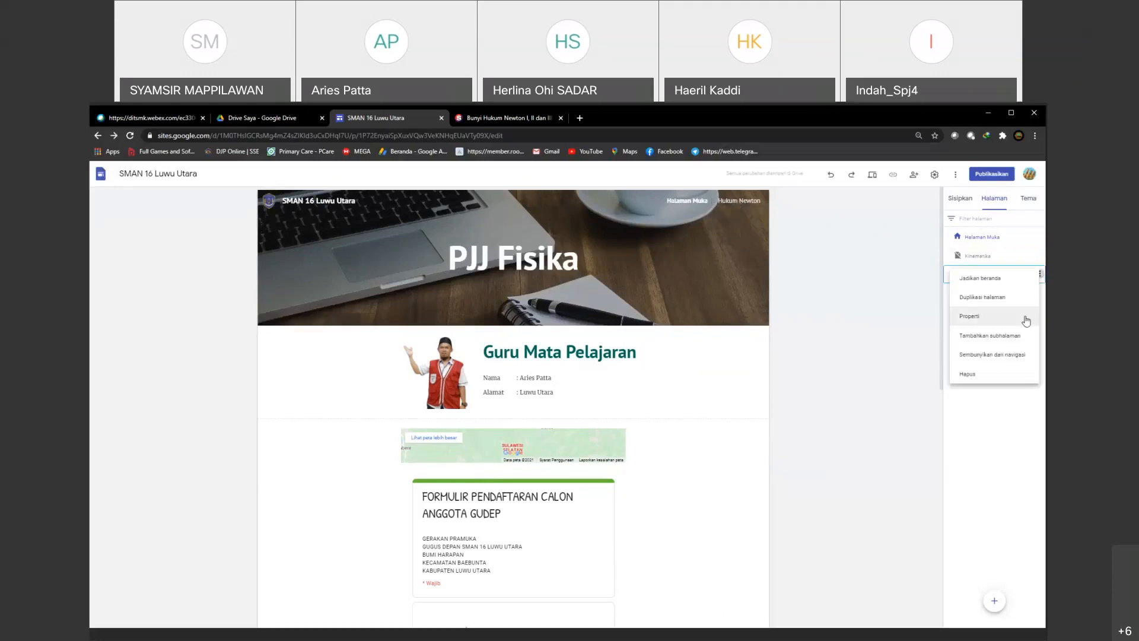
pyautogui.click(1000, 355)
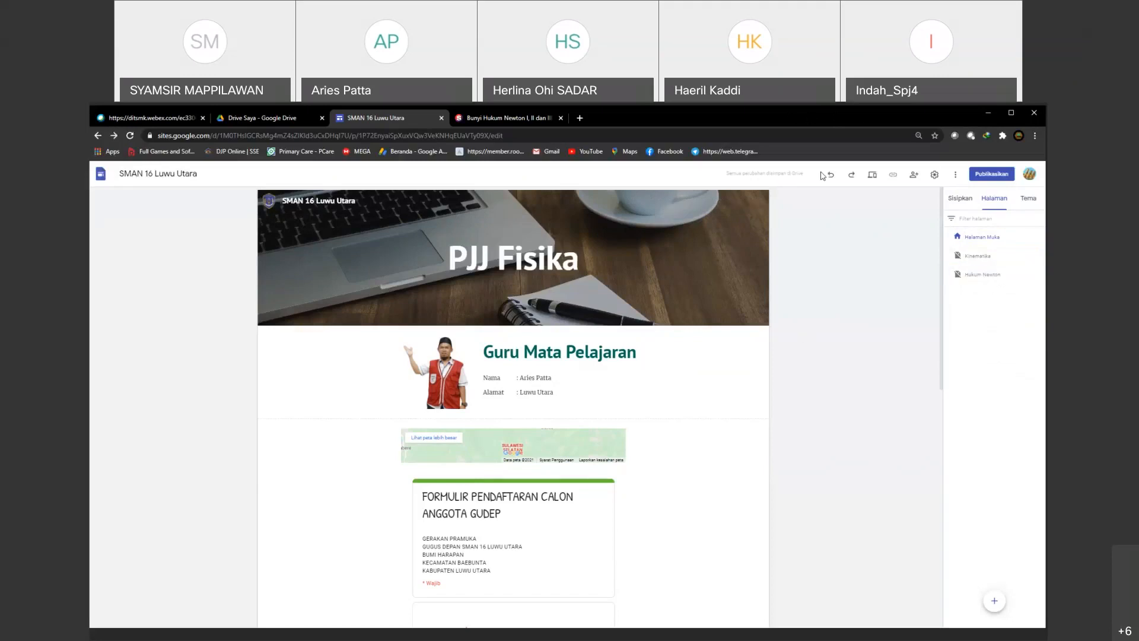
# Step: Look over the Halaman Muka page from banner to bottom images and check which elements can be inserted
pyautogui.scroll(-6, 543, 394)
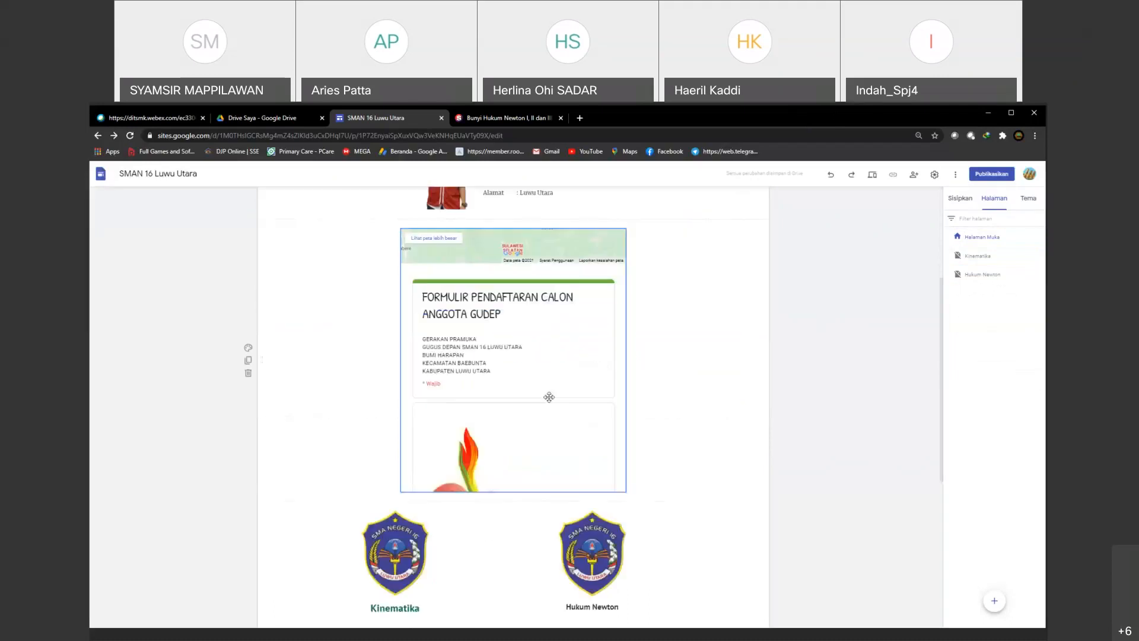
pyautogui.scroll(-2, 549, 397)
pyautogui.scroll(8, 550, 399)
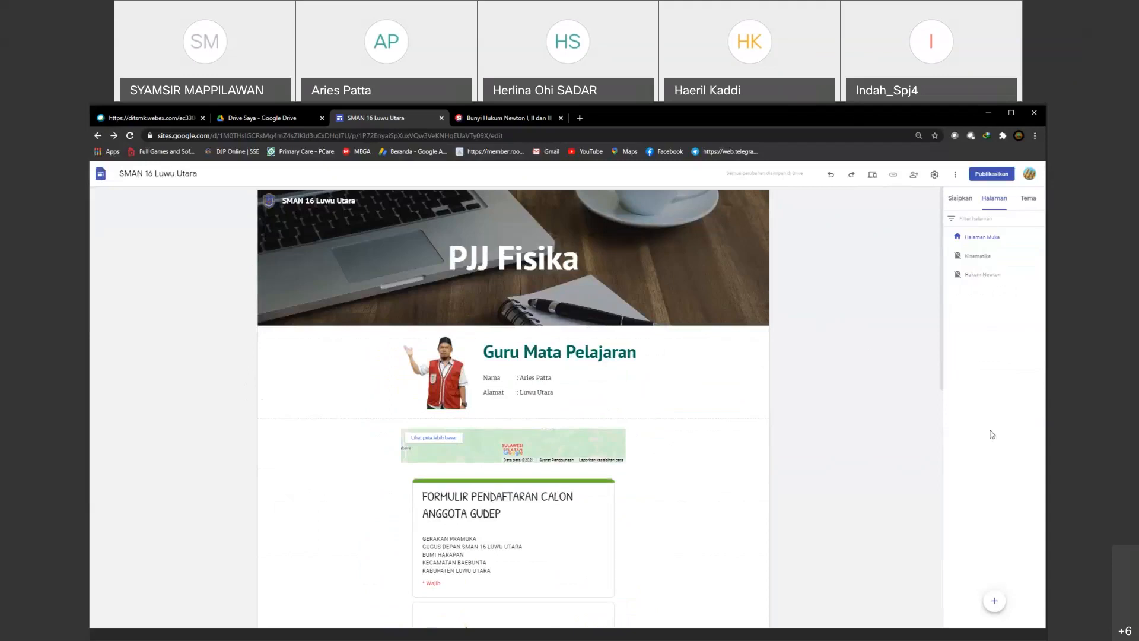
pyautogui.scroll(-3, 577, 477)
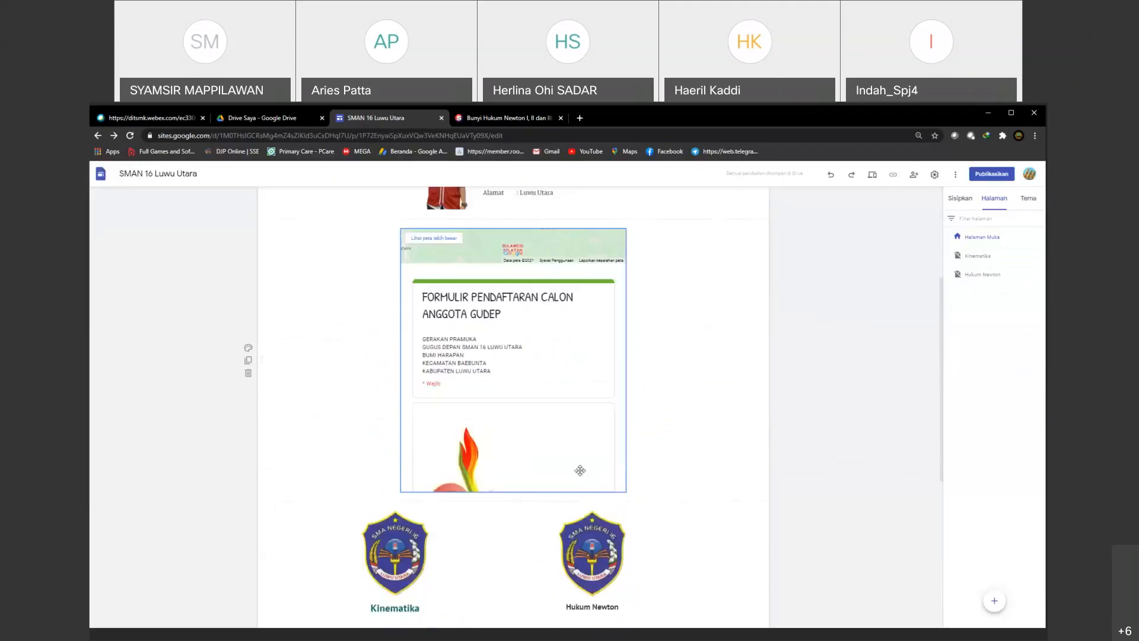
pyautogui.scroll(-5, 579, 469)
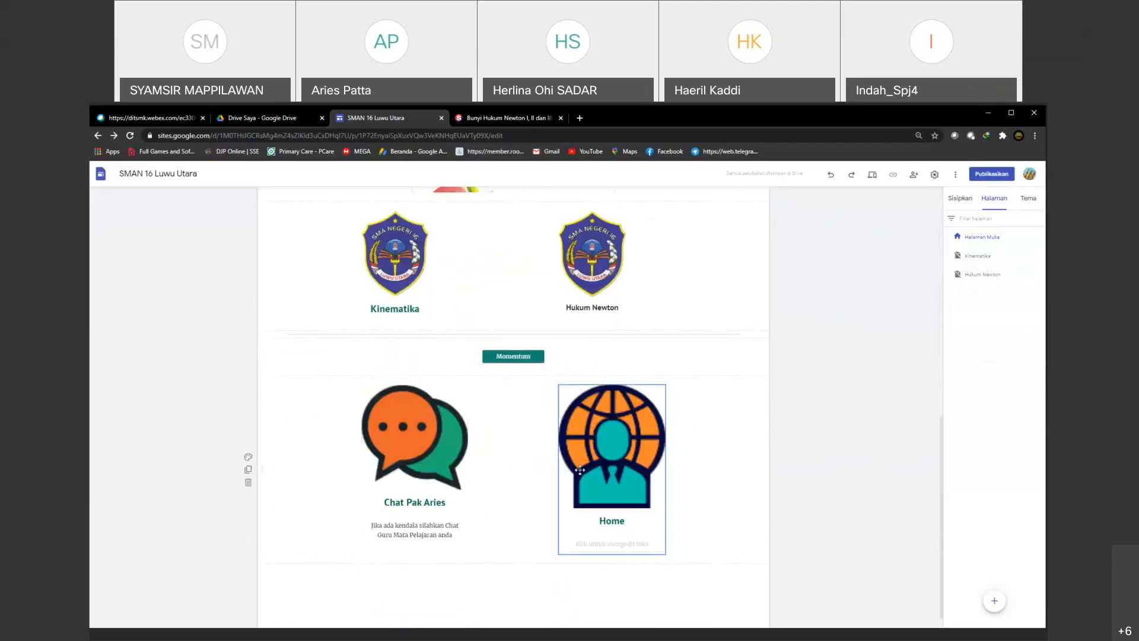
pyautogui.click(960, 198)
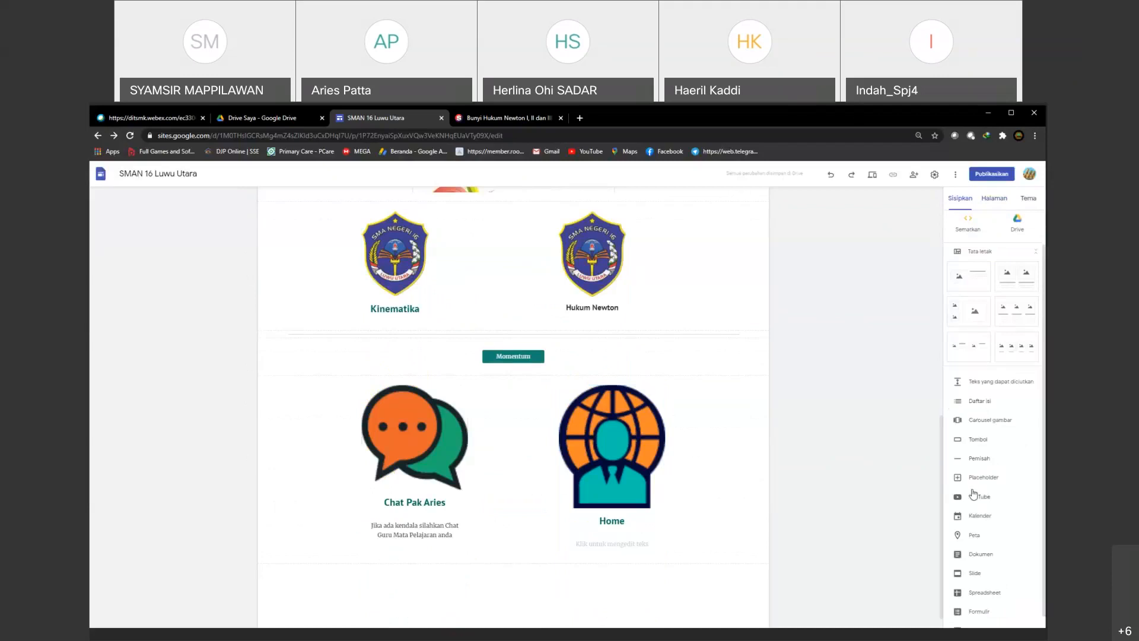
pyautogui.scroll(-1, 984, 460)
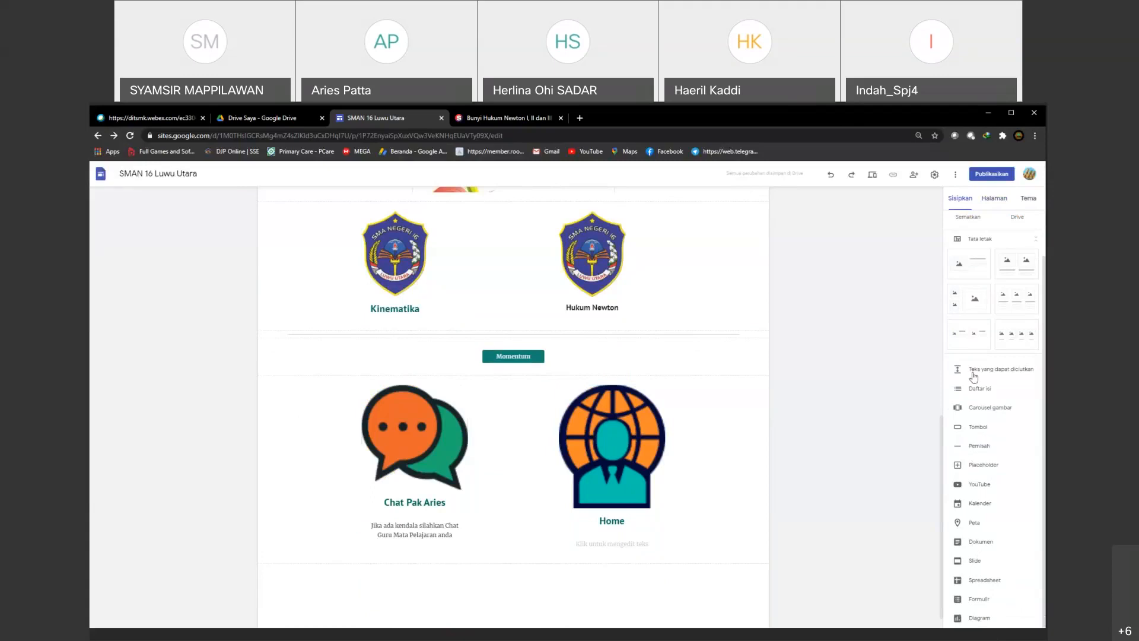
pyautogui.click(991, 201)
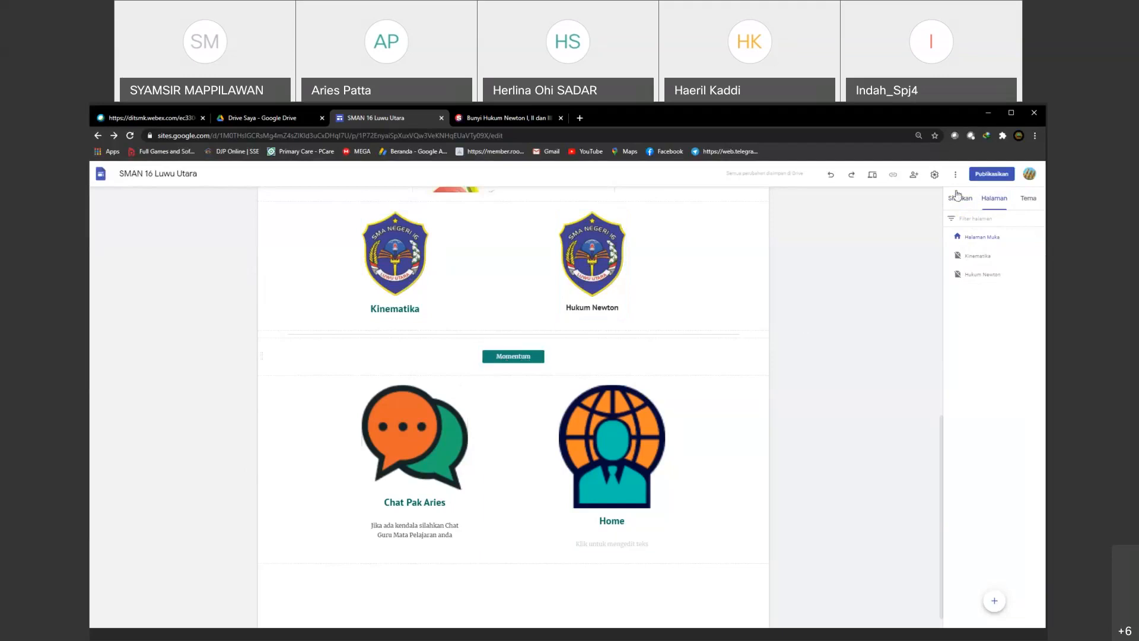
# Step: Preview the site, test the Momentum button, look through the linked Quipper article and close it
pyautogui.click(872, 176)
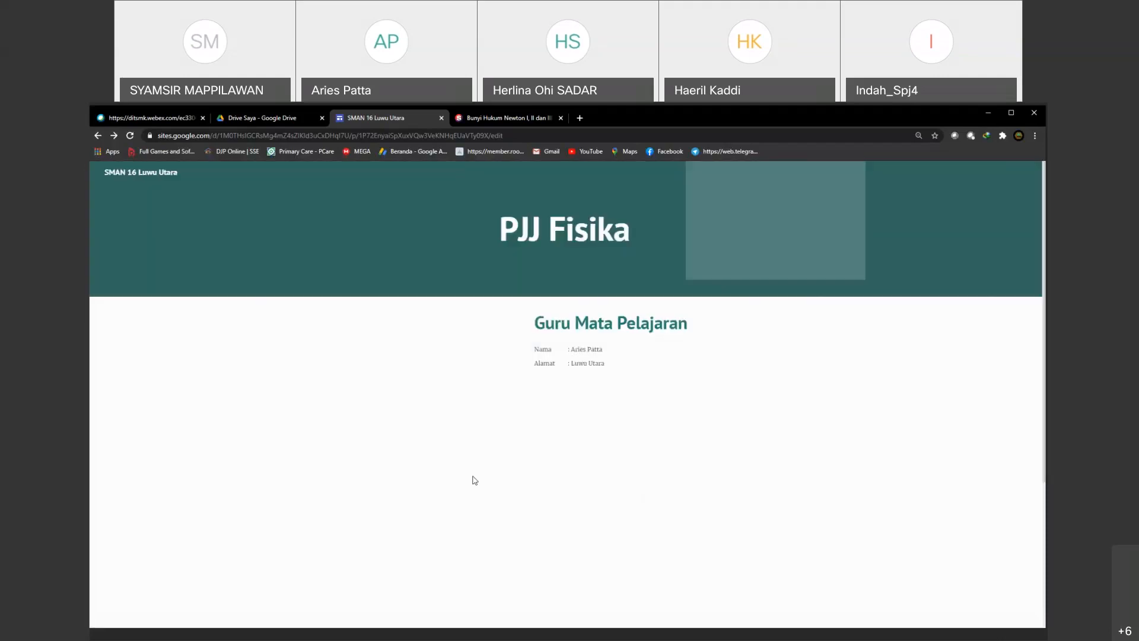
pyautogui.scroll(-6, 430, 464)
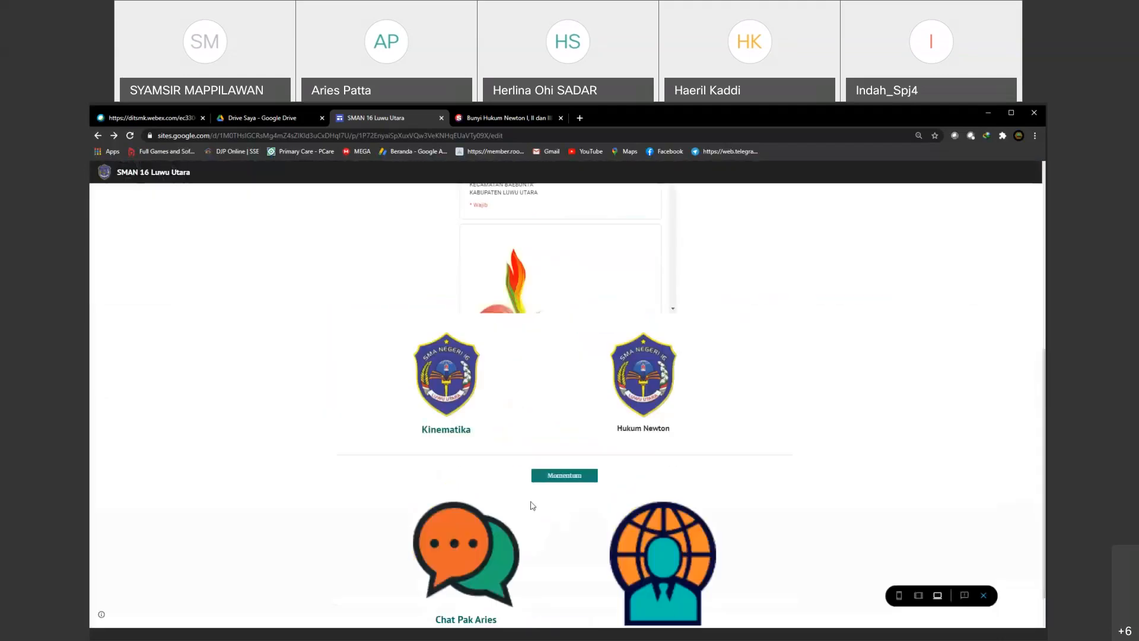
pyautogui.click(569, 479)
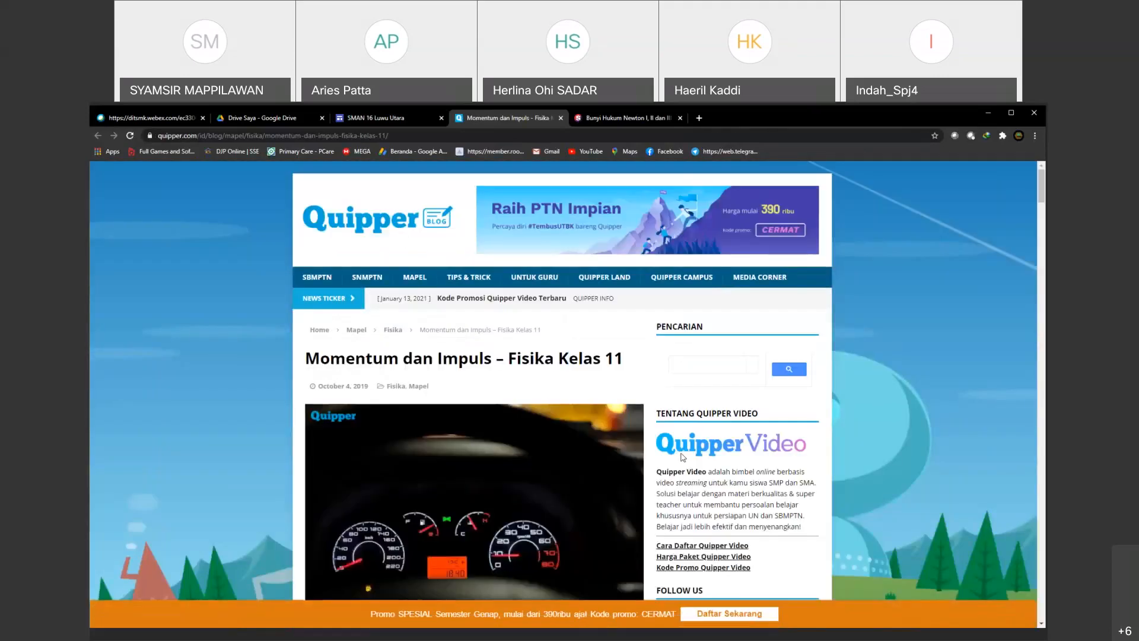
pyautogui.scroll(-1, 682, 457)
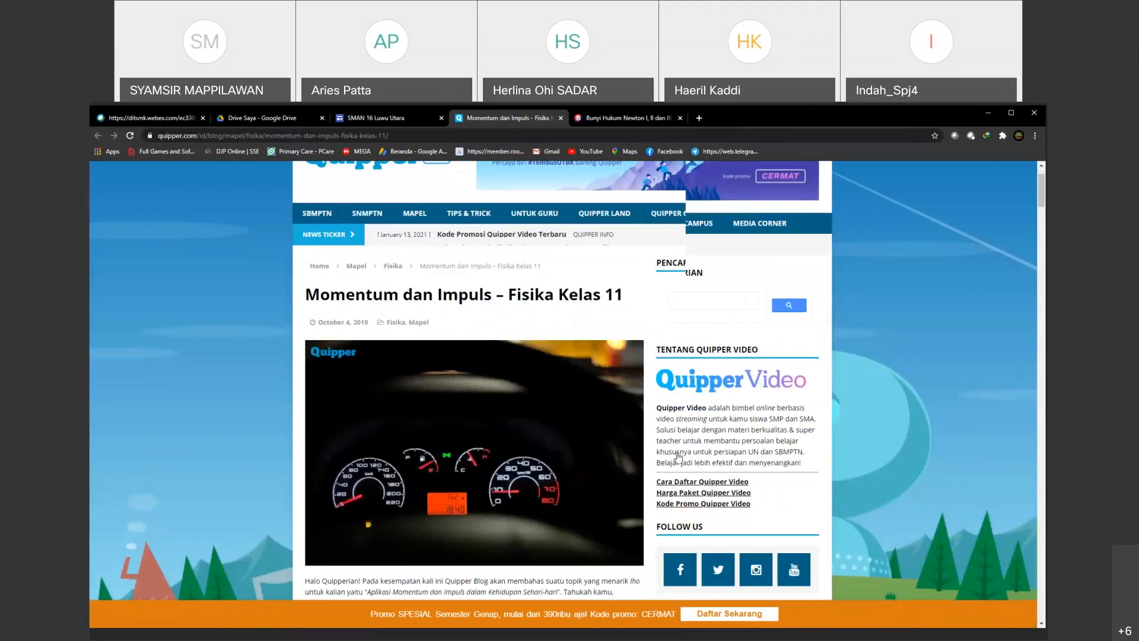
pyautogui.scroll(-1, 678, 456)
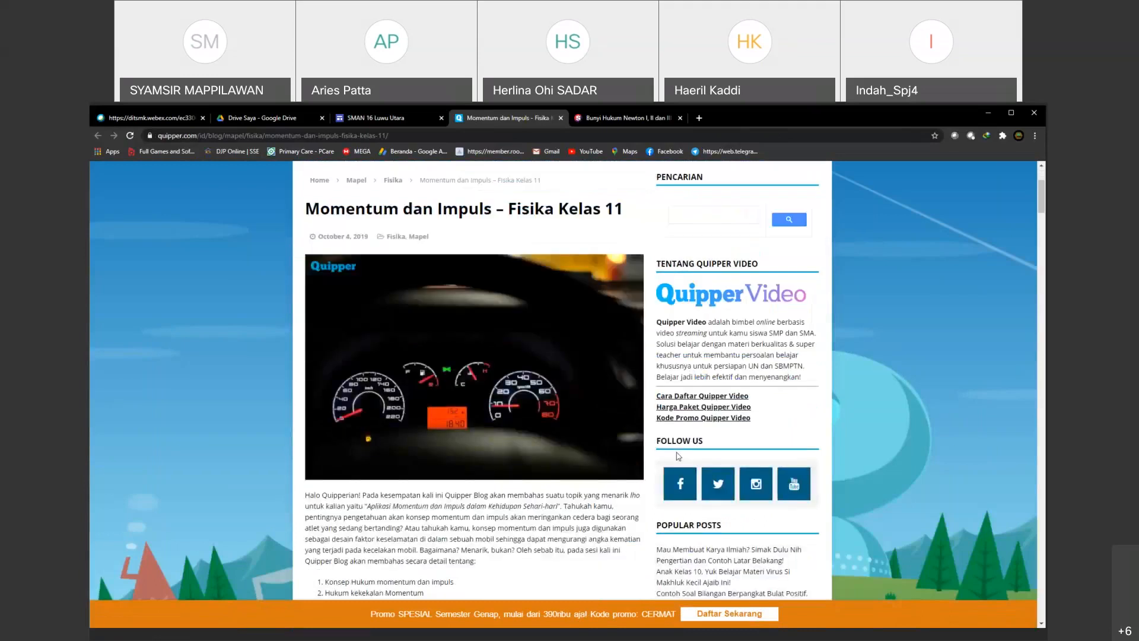
pyautogui.scroll(-1, 408, 460)
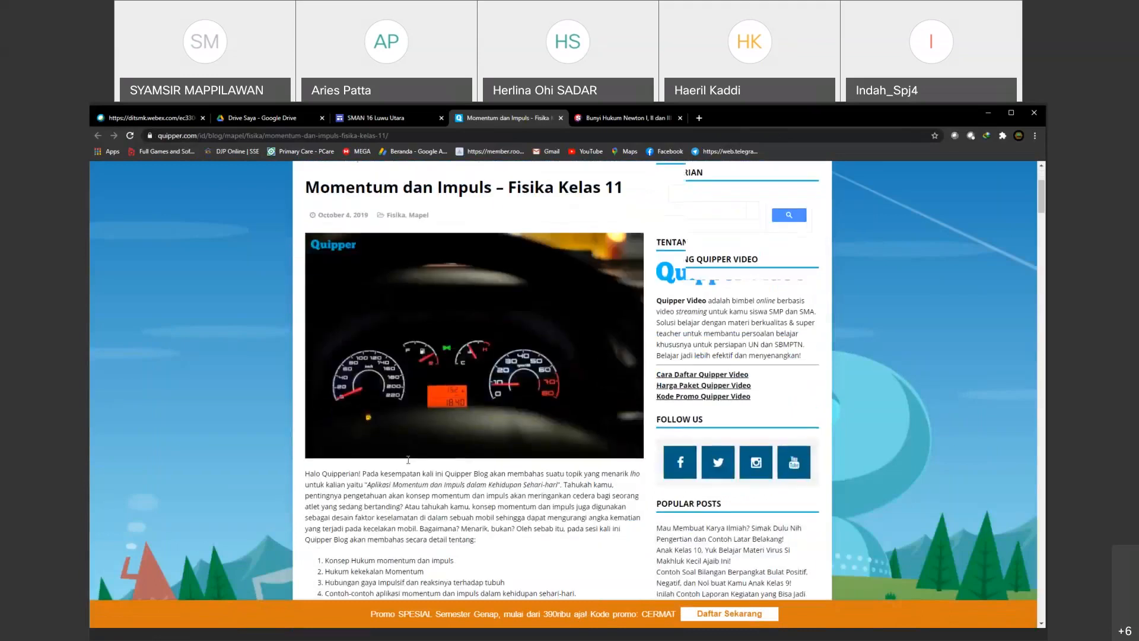
pyautogui.click(561, 118)
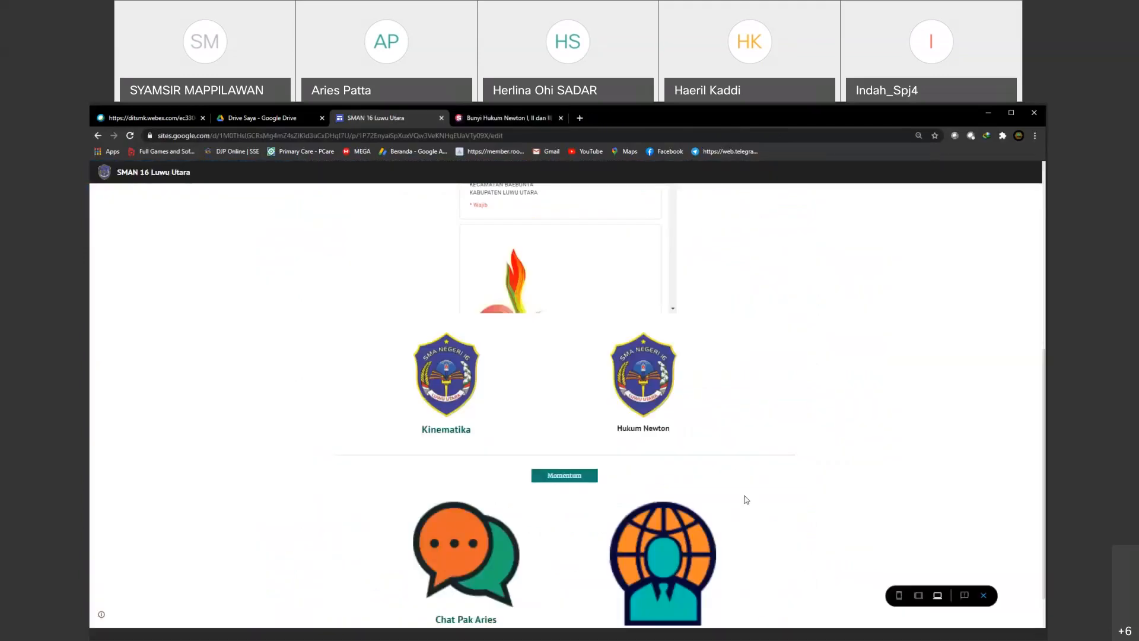
# Step: Review the previewed Halaman Muka page from the bottom images back to the banner, and exit the preview
pyautogui.scroll(-1, 745, 499)
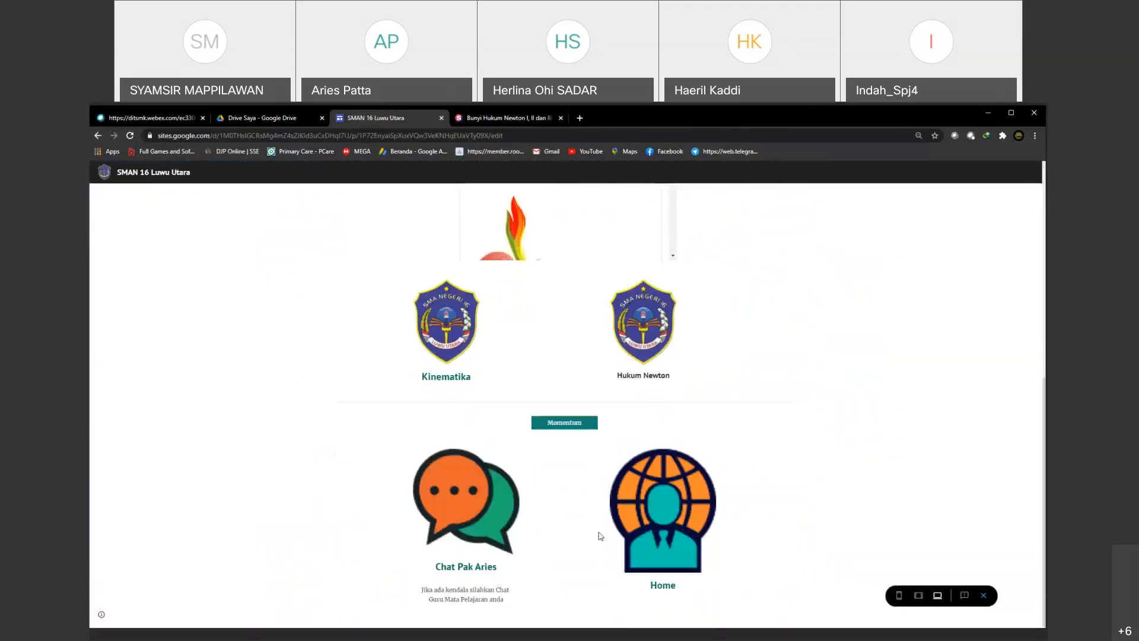
pyautogui.scroll(1, 599, 534)
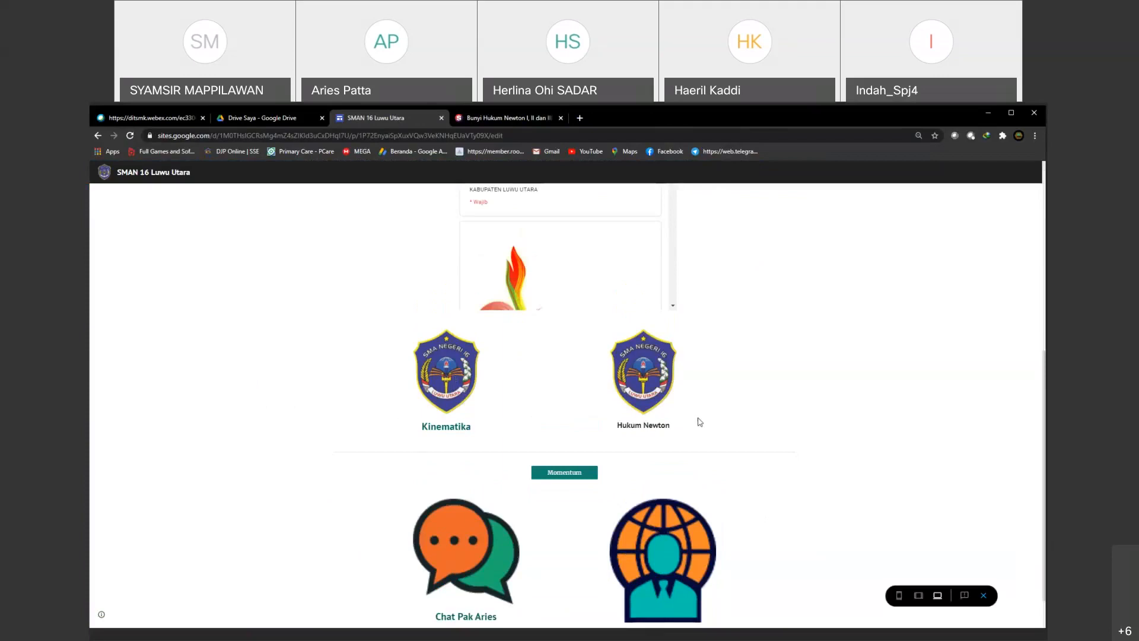
pyautogui.scroll(1, 700, 422)
pyautogui.scroll(5, 696, 435)
pyautogui.scroll(-3, 695, 435)
pyautogui.scroll(4, 695, 435)
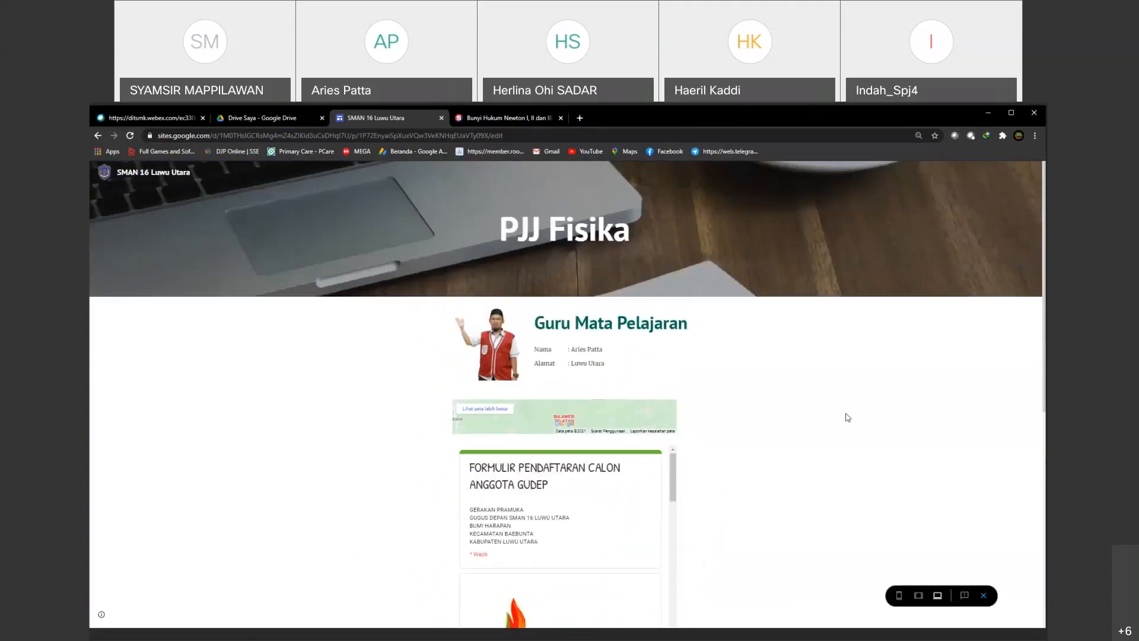
pyautogui.click(982, 595)
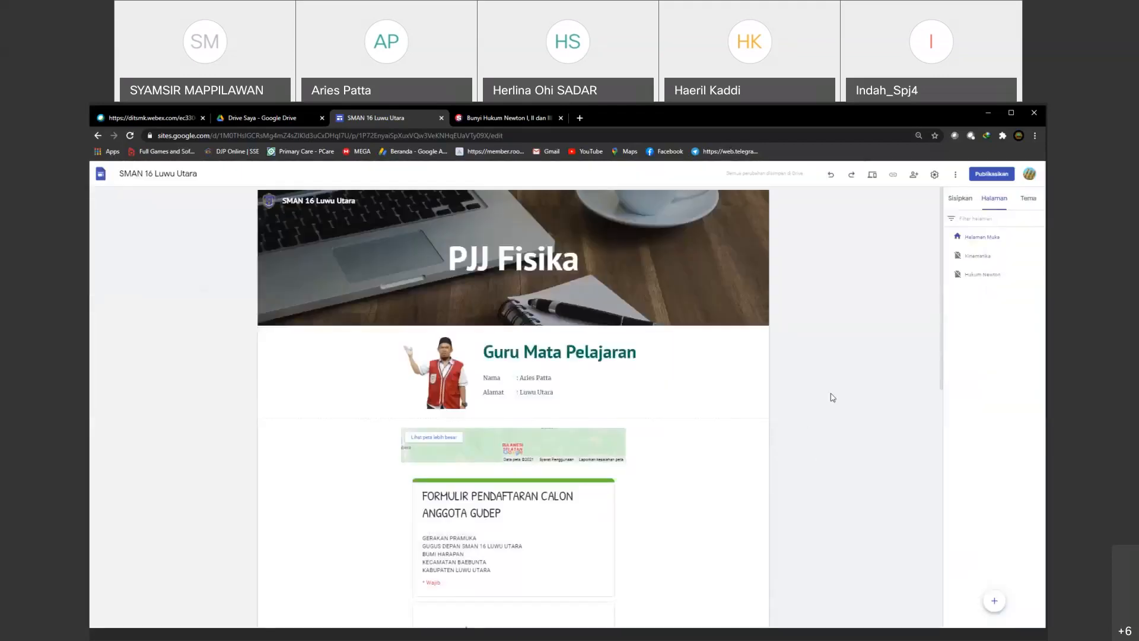
# Step: Link the school logo above the Kinematika caption on the Halaman Muka page to the Kinematika page
pyautogui.scroll(-5, 496, 575)
pyautogui.click(412, 457)
pyautogui.click(393, 444)
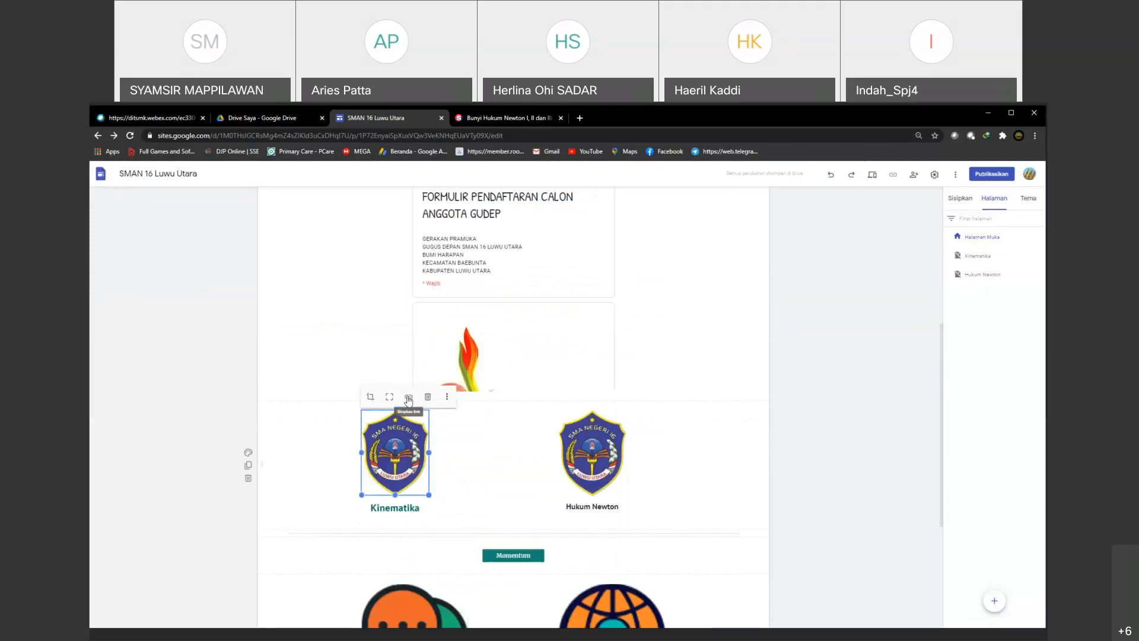
pyautogui.click(408, 400)
pyautogui.click(404, 426)
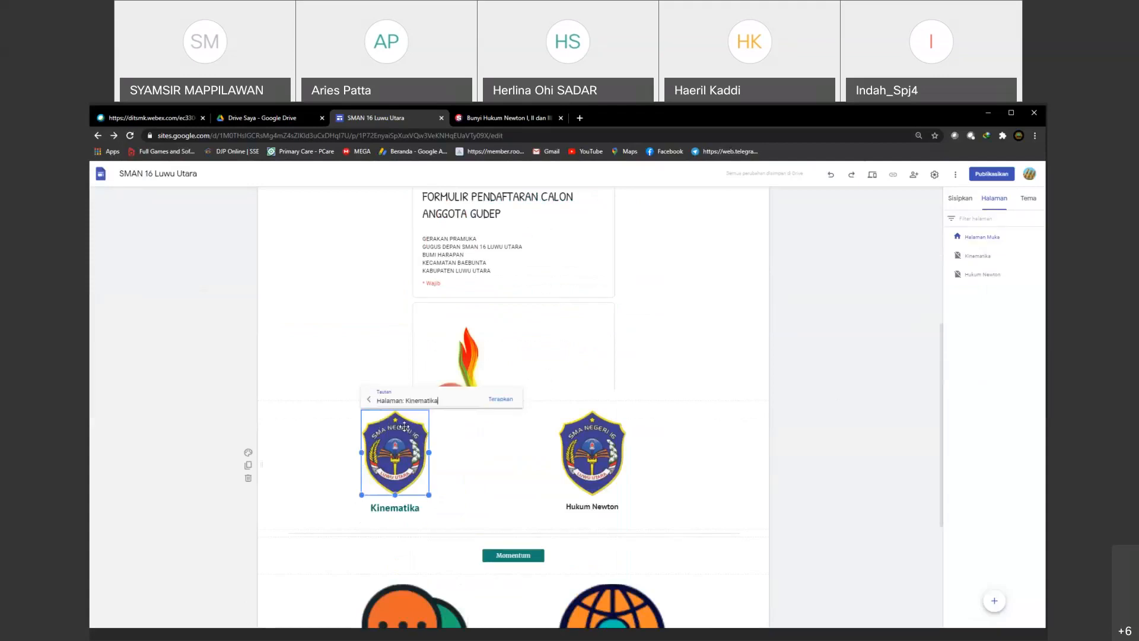
pyautogui.click(500, 399)
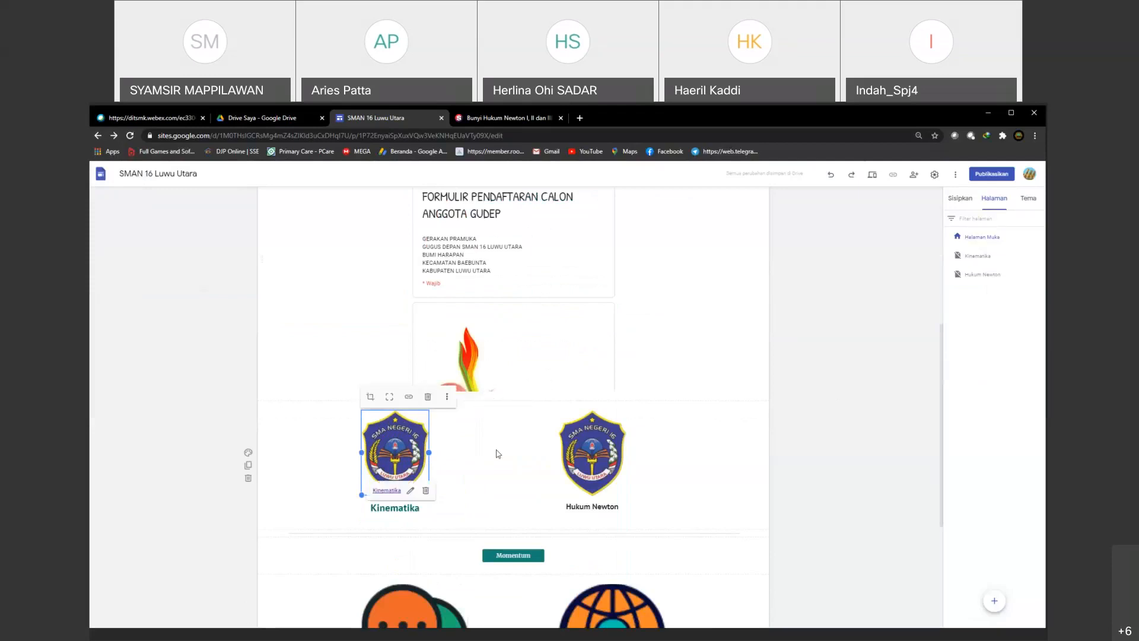
# Step: Link the school logo above the Hukum Newton caption to the Hukum Newton page
pyautogui.click(592, 458)
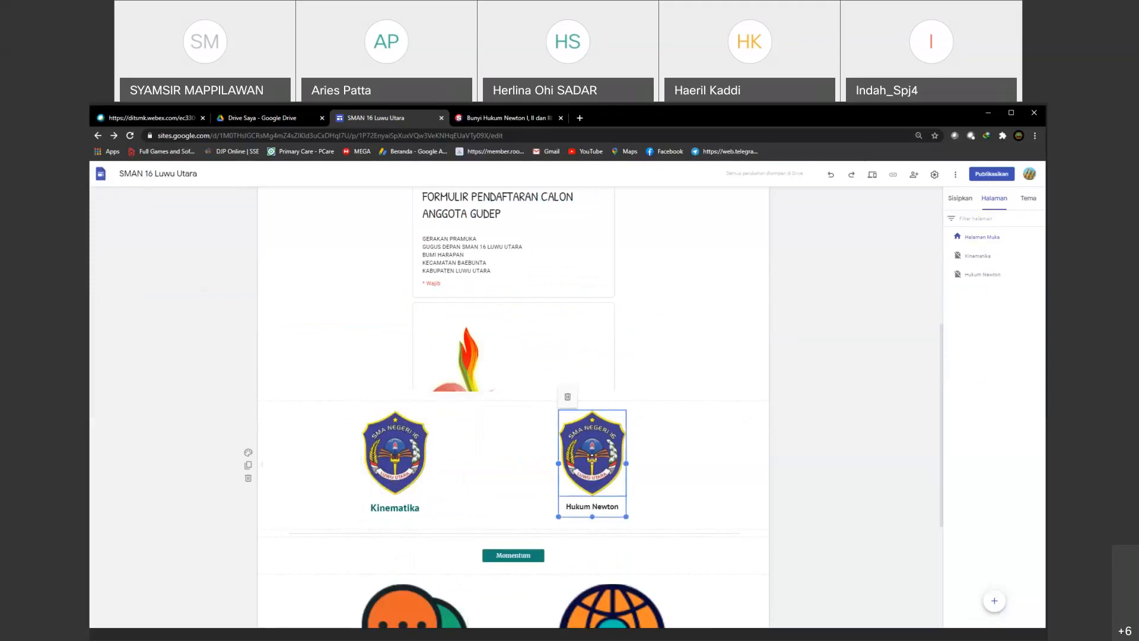
pyautogui.click(605, 399)
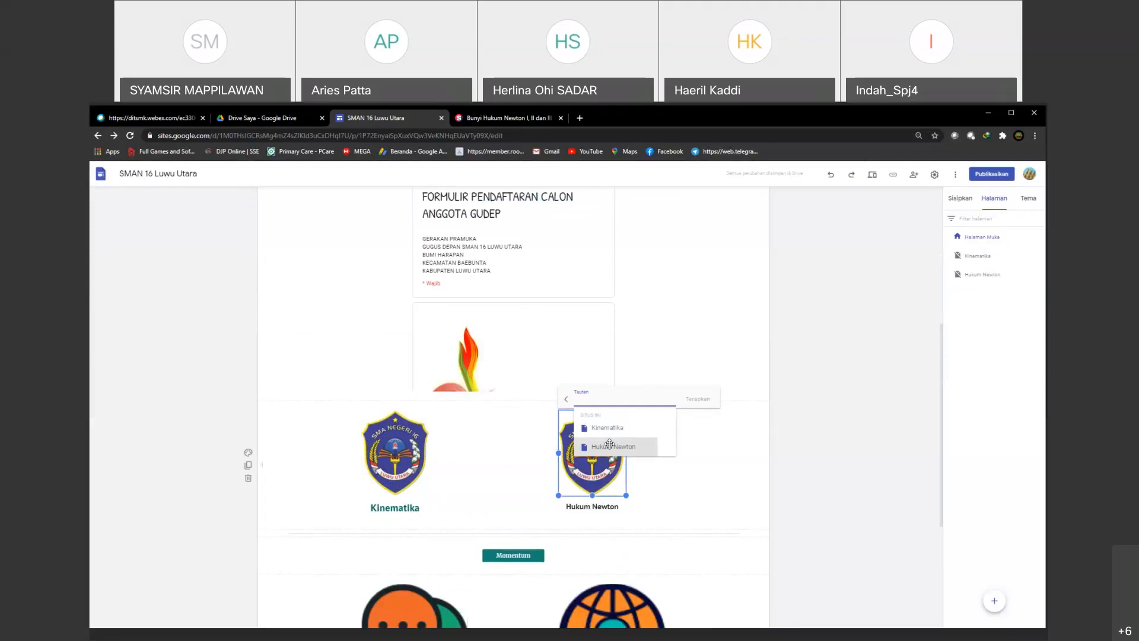
pyautogui.click(609, 445)
pyautogui.click(699, 399)
pyautogui.click(766, 470)
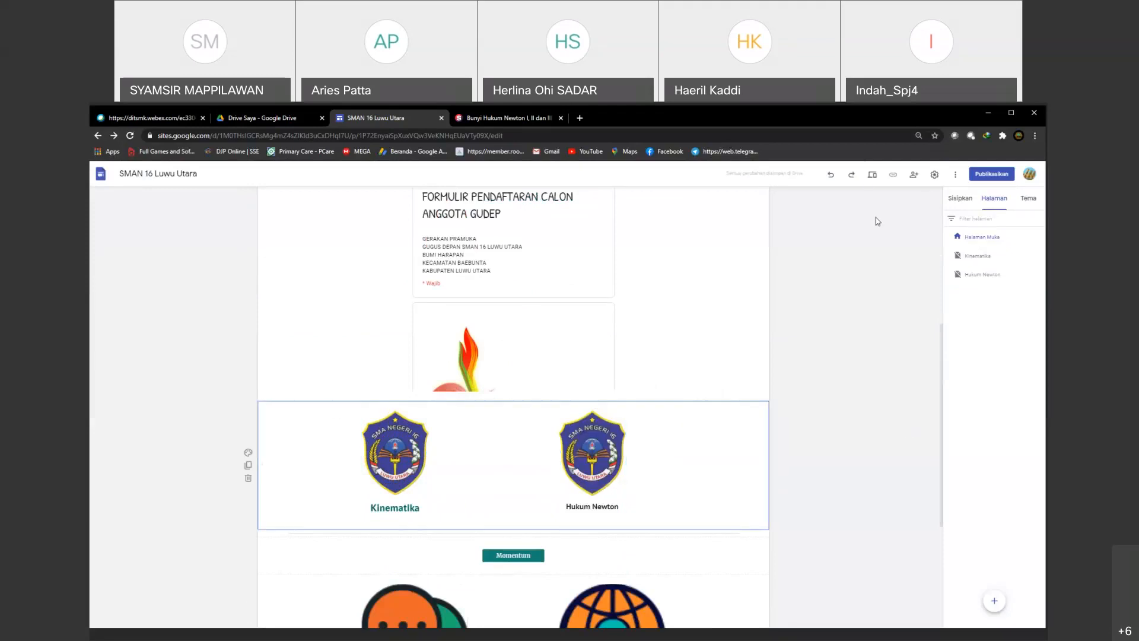
# Step: Preview the site again and open the Kinematika page through its school logo
pyautogui.click(872, 175)
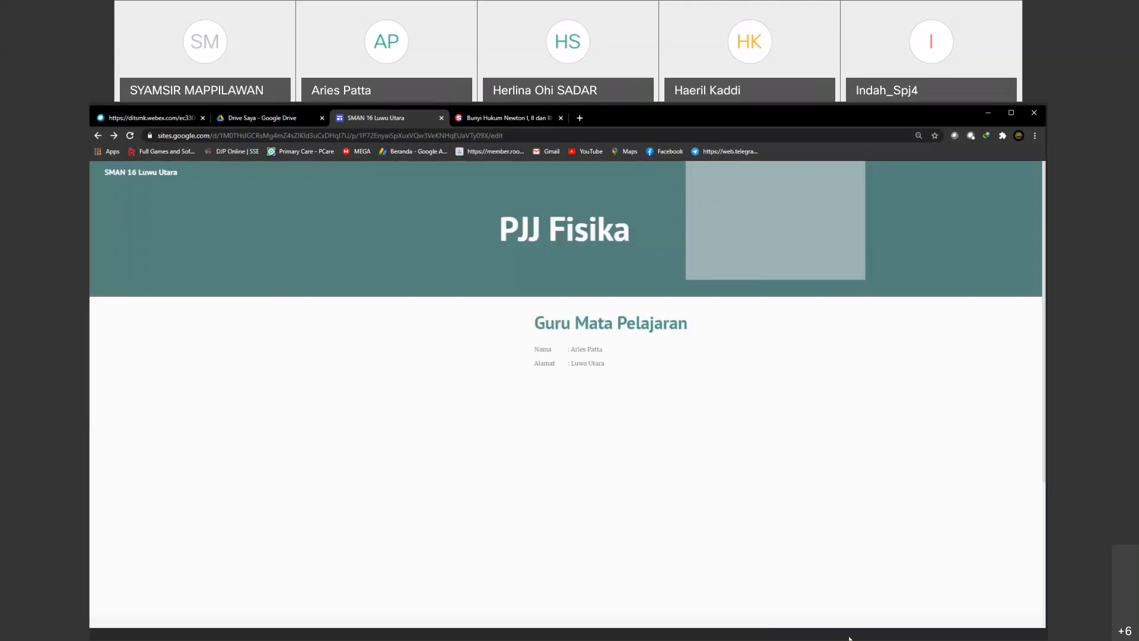
pyautogui.scroll(-5, 746, 534)
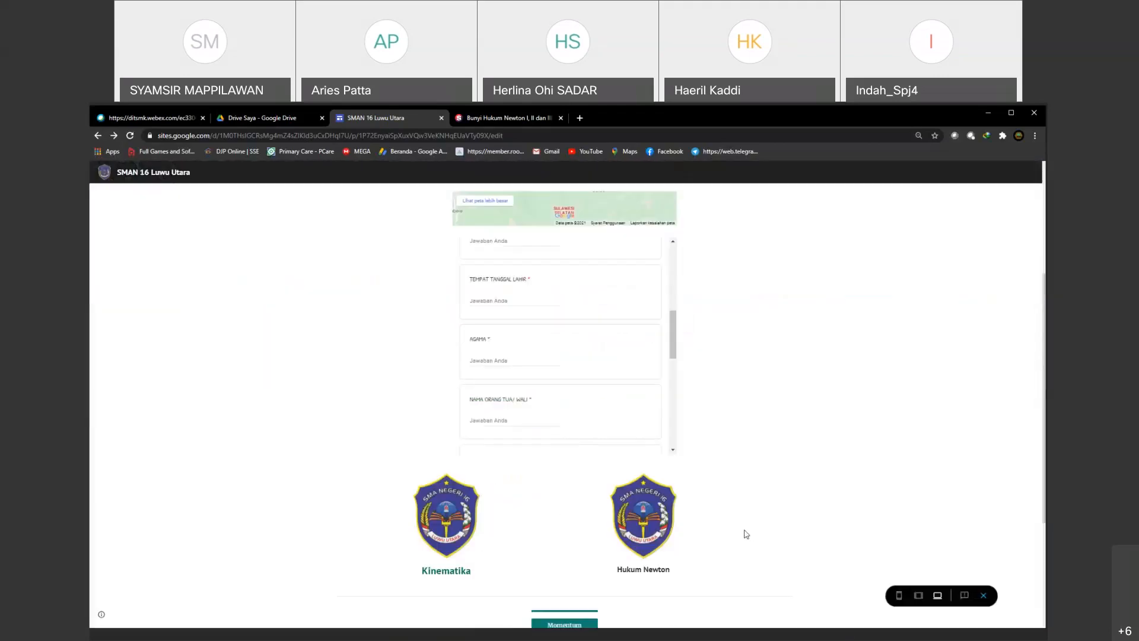
pyautogui.scroll(-2, 747, 534)
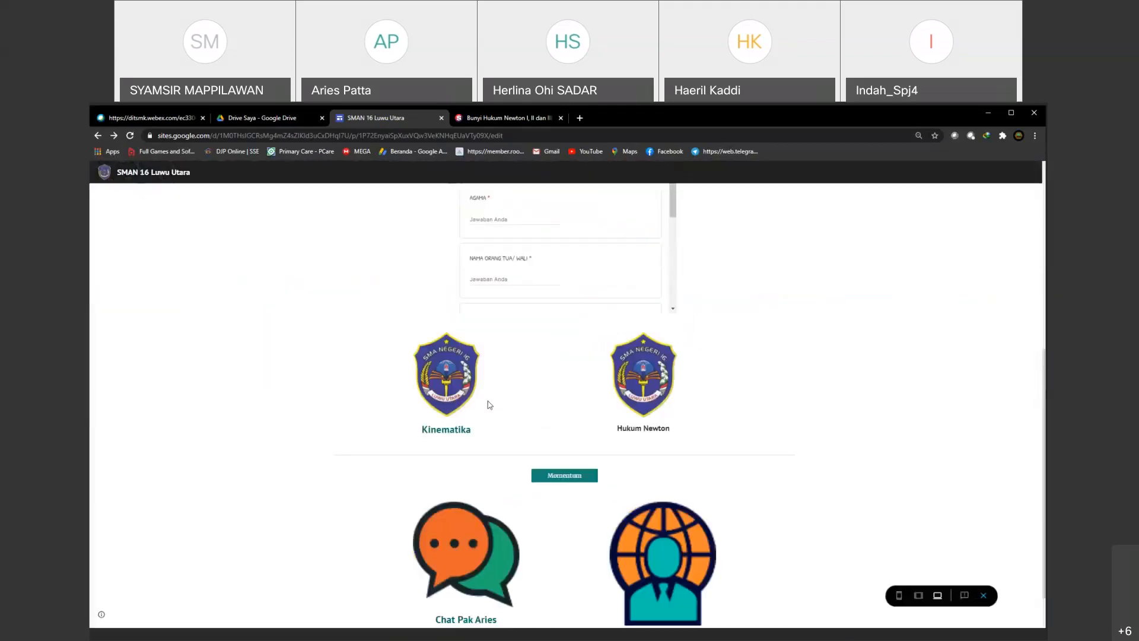
pyautogui.click(440, 385)
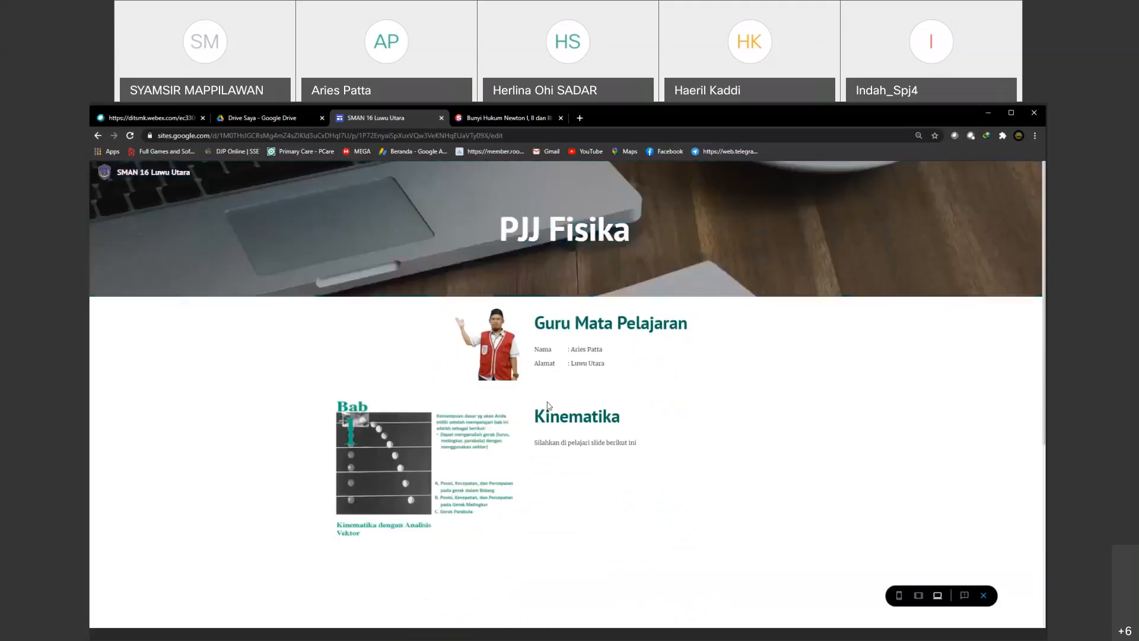
# Step: Examine the previewed Kinematika page, including its embedded slides and the chat and Home images at the end
pyautogui.scroll(-2, 597, 451)
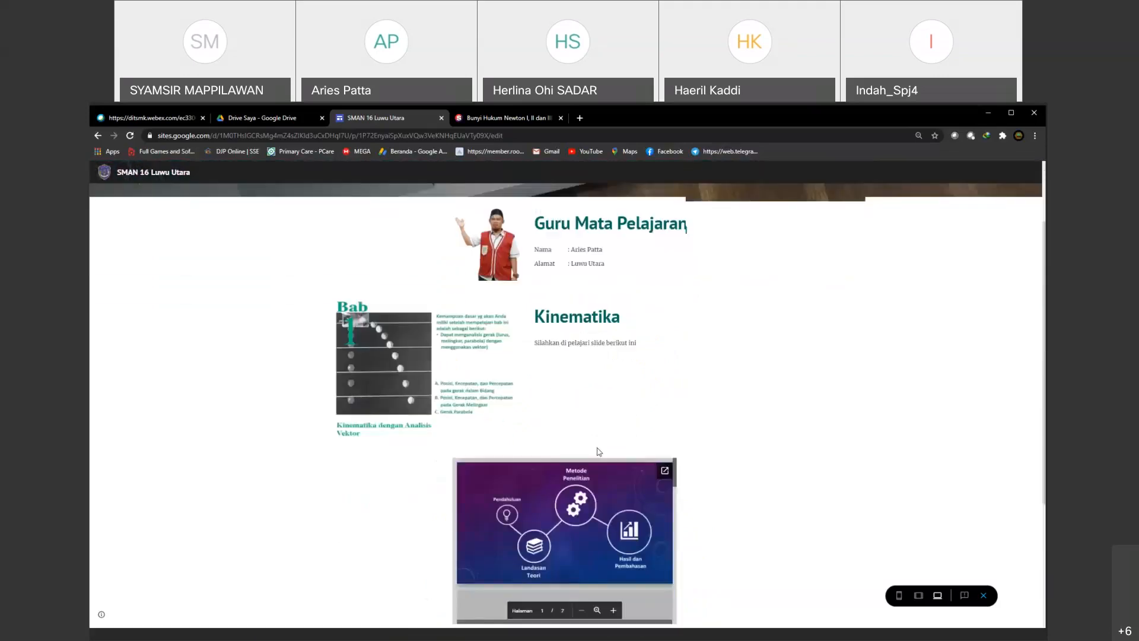
pyautogui.scroll(-2, 597, 452)
pyautogui.scroll(-3, 578, 407)
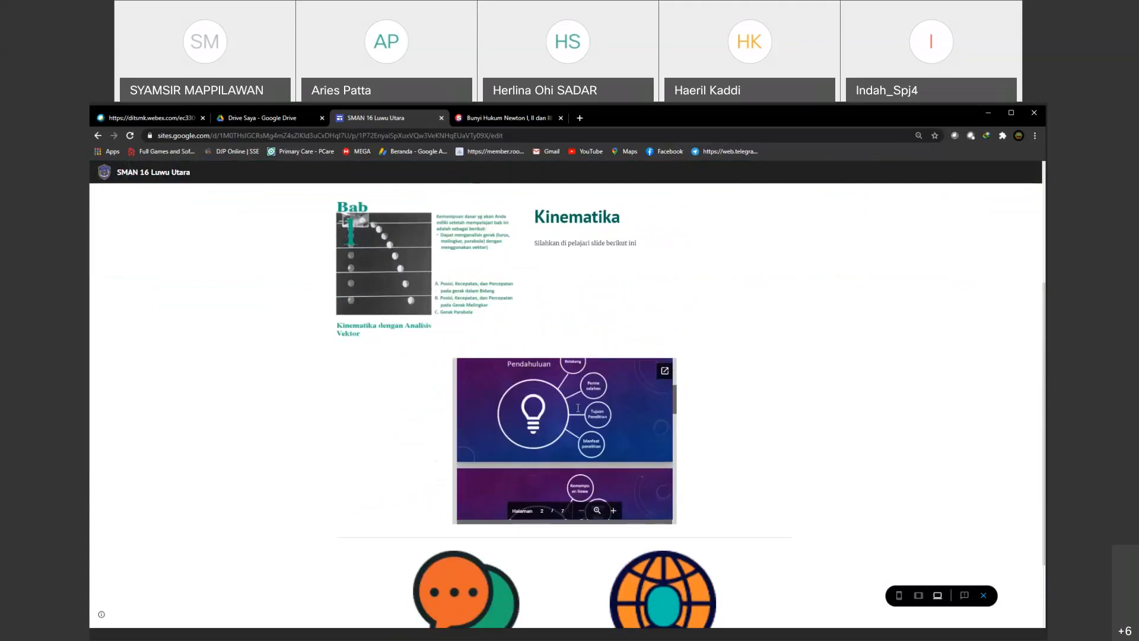
pyautogui.scroll(-10, 578, 408)
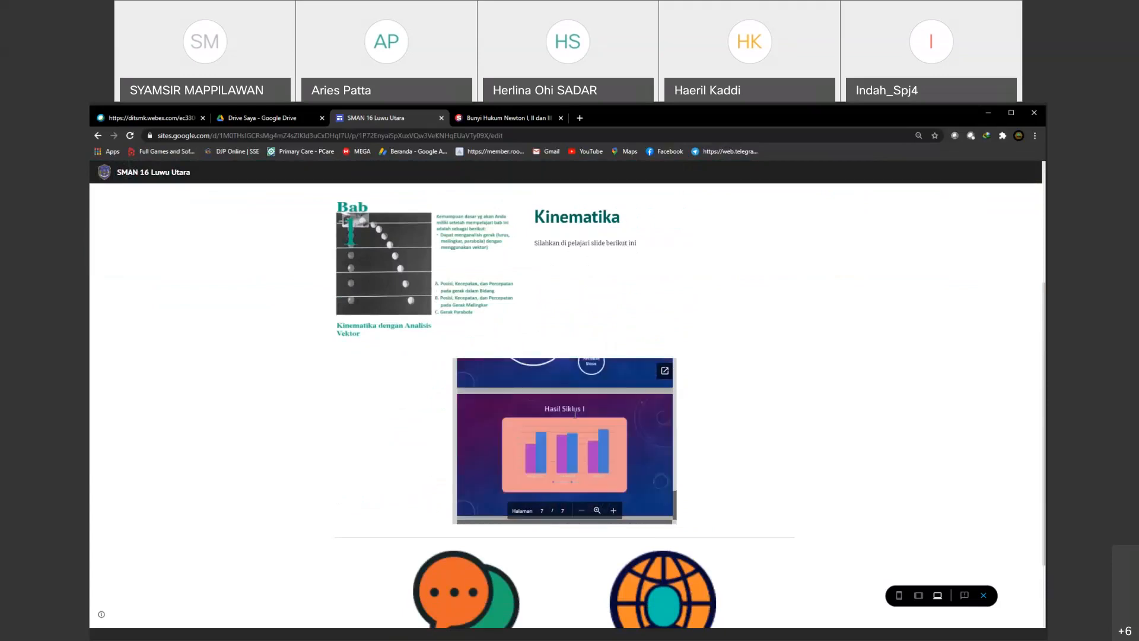
pyautogui.scroll(2, 575, 414)
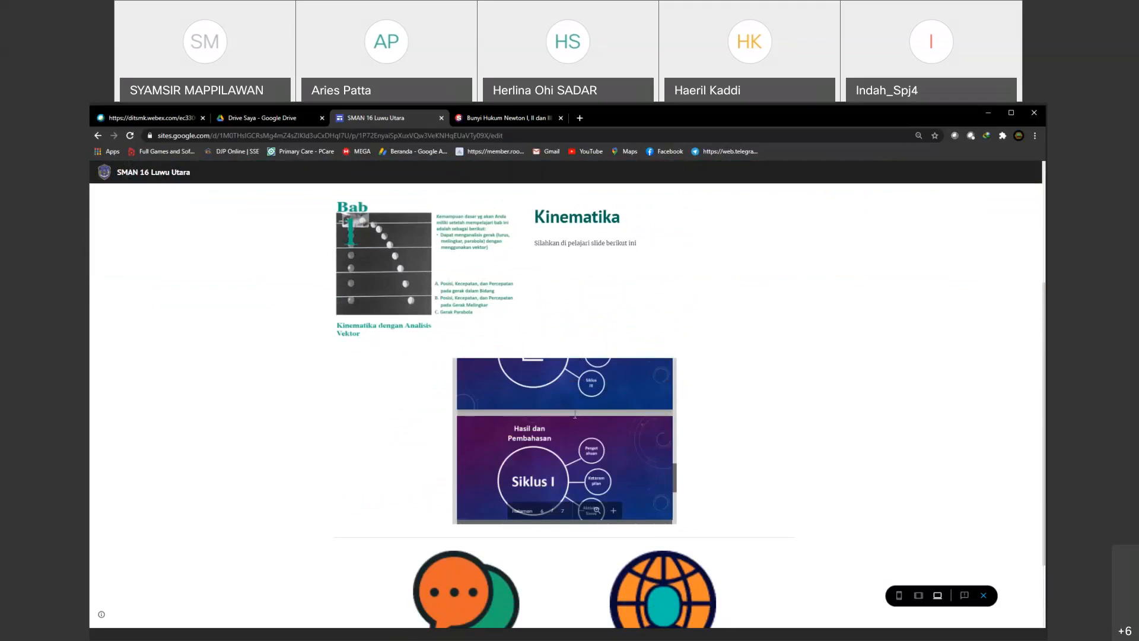
pyautogui.scroll(4, 575, 413)
pyautogui.scroll(-5, 575, 413)
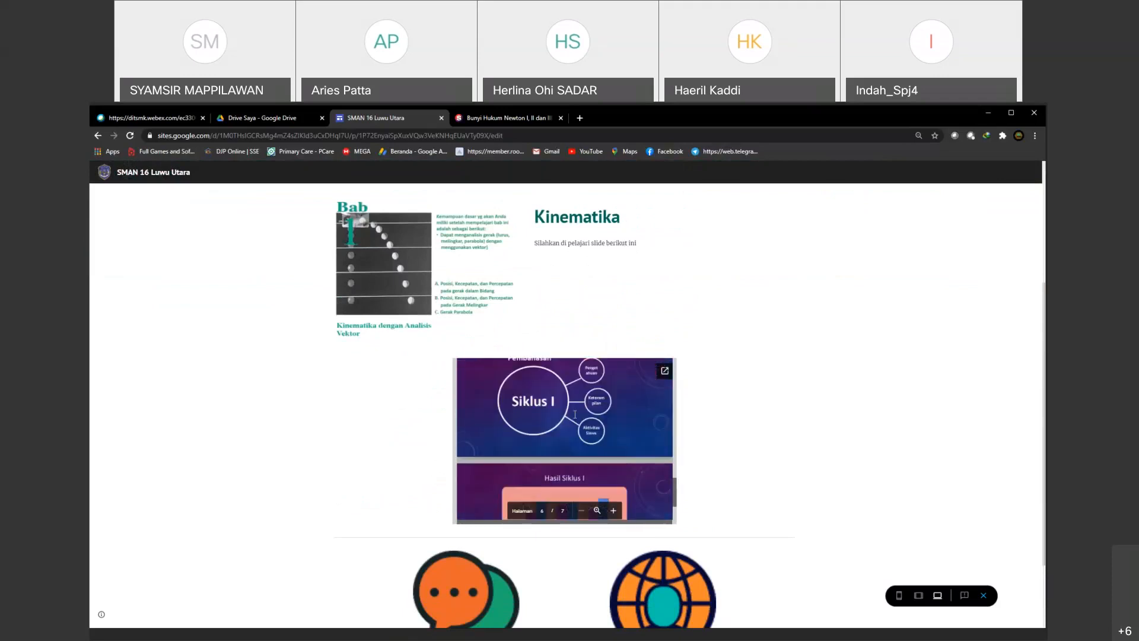
pyautogui.scroll(-2, 575, 414)
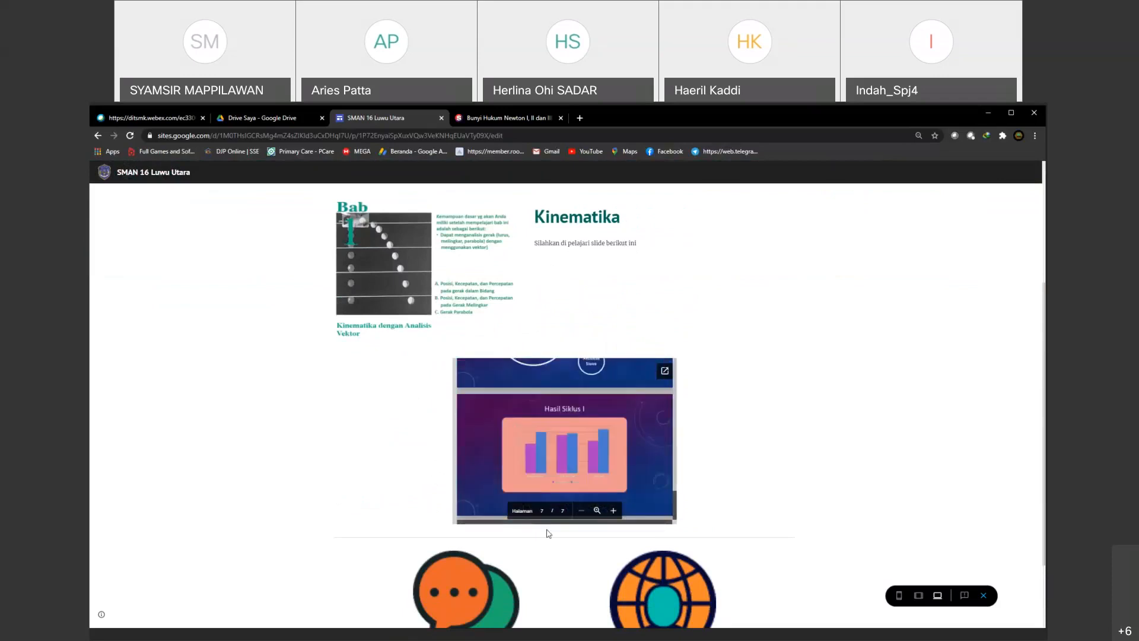
pyautogui.scroll(-2, 436, 503)
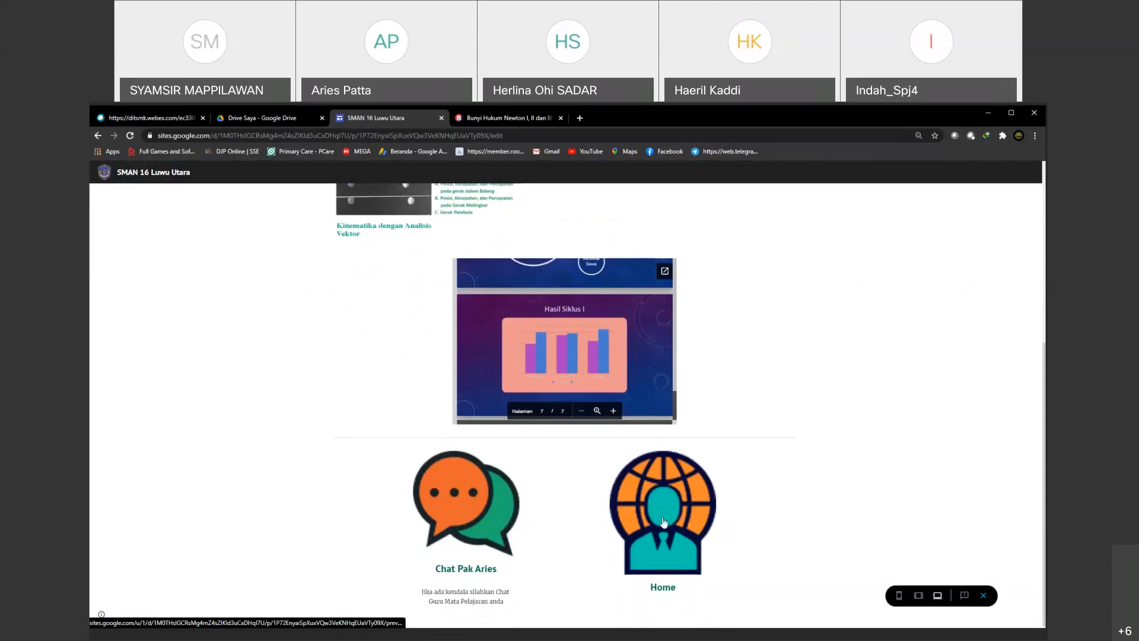
# Step: Return to the main page through the Home image and open the Hukum Newton page through its school logo
pyautogui.click(664, 523)
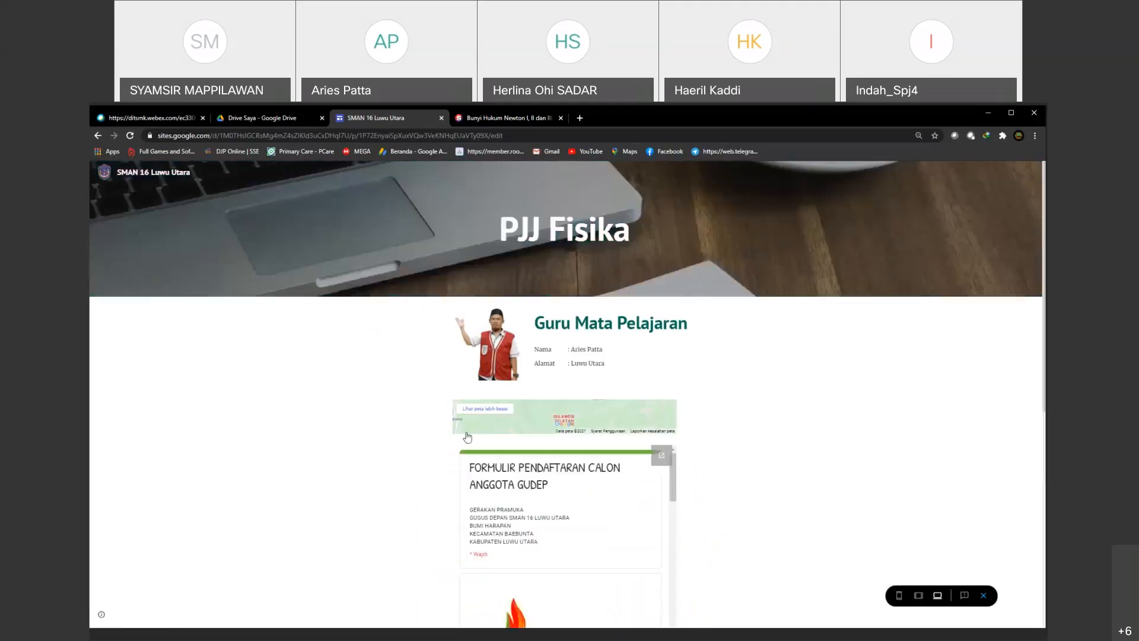
pyautogui.scroll(-2, 388, 493)
pyautogui.scroll(-5, 388, 493)
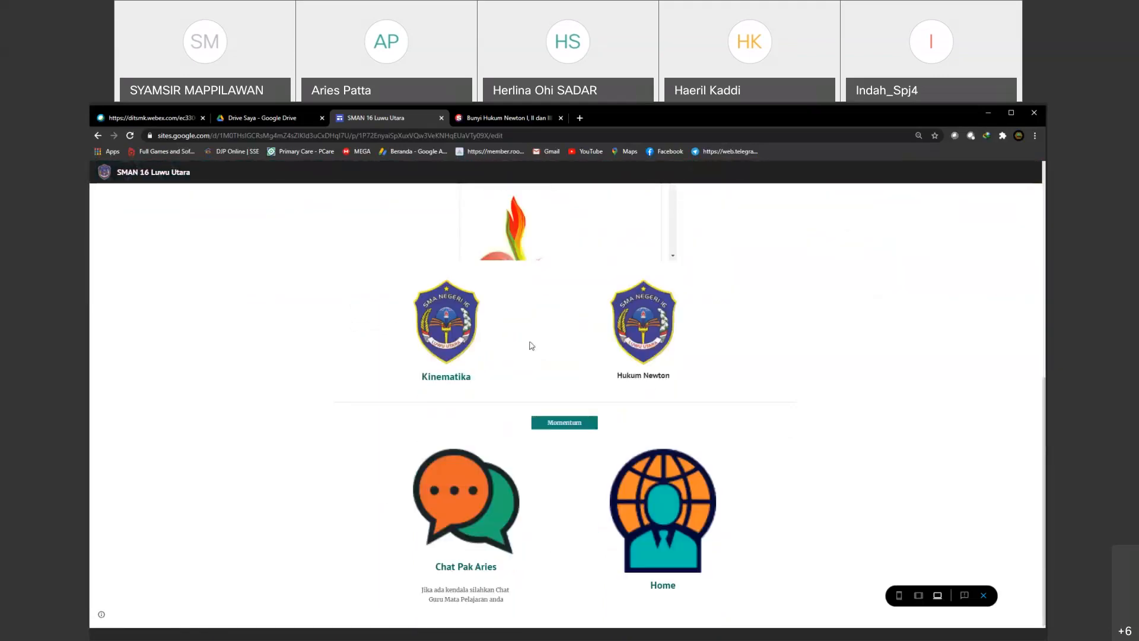
pyautogui.click(646, 335)
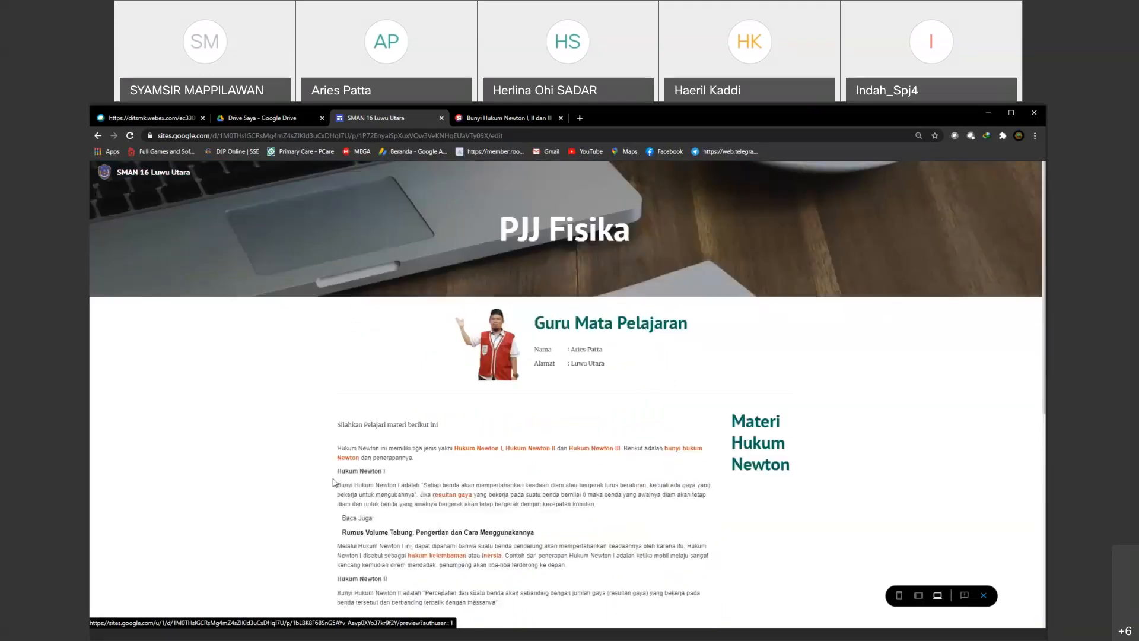
# Step: Examine the previewed Hukum Newton page down to its embedded slides, and return to the main page through the Home image
pyautogui.scroll(-2, 333, 482)
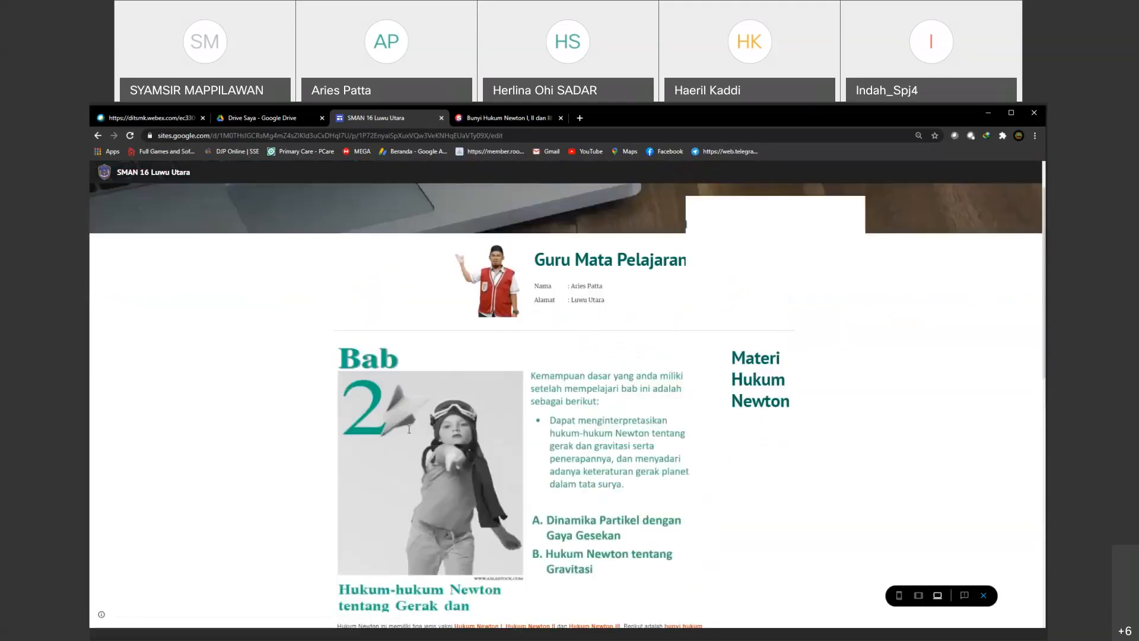
pyautogui.scroll(-15, 408, 428)
pyautogui.scroll(1, 446, 468)
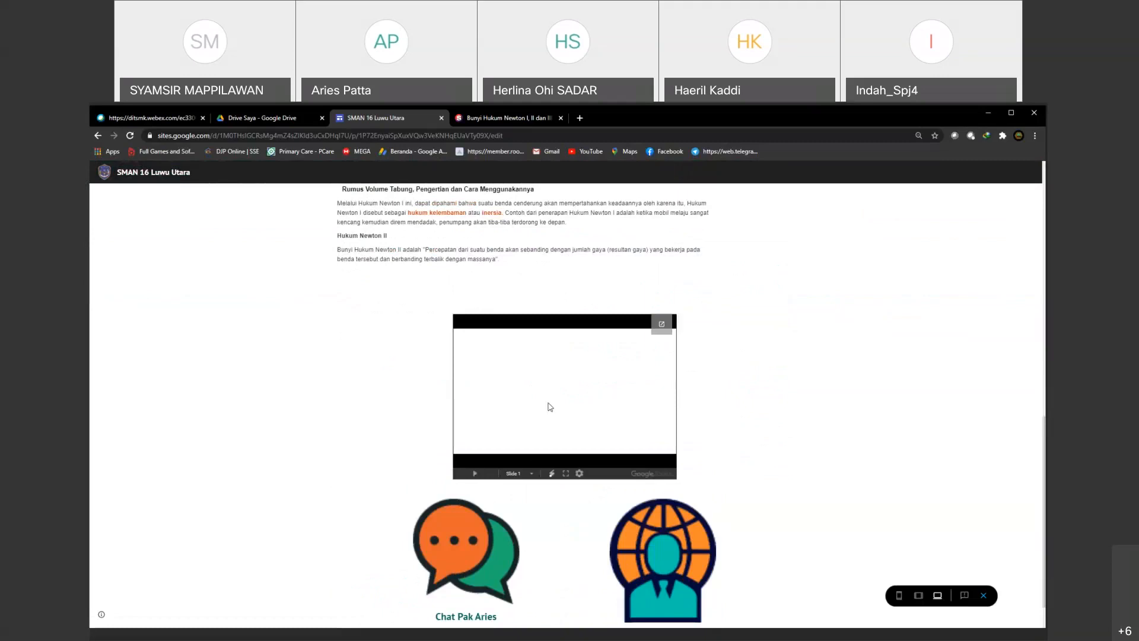
pyautogui.scroll(-1, 546, 432)
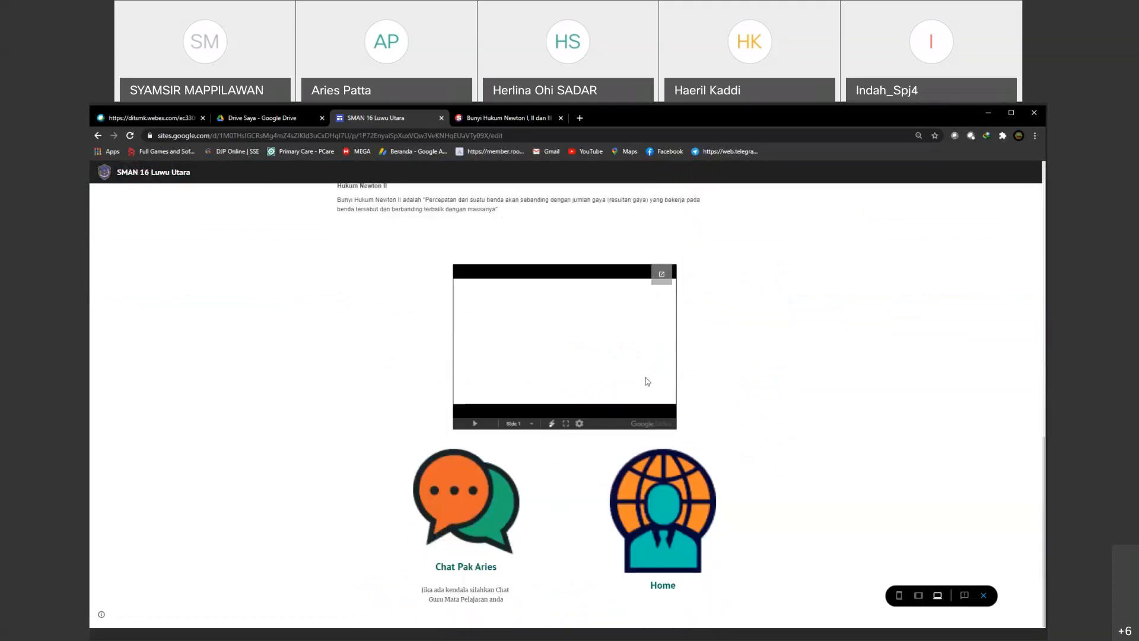
pyautogui.click(669, 516)
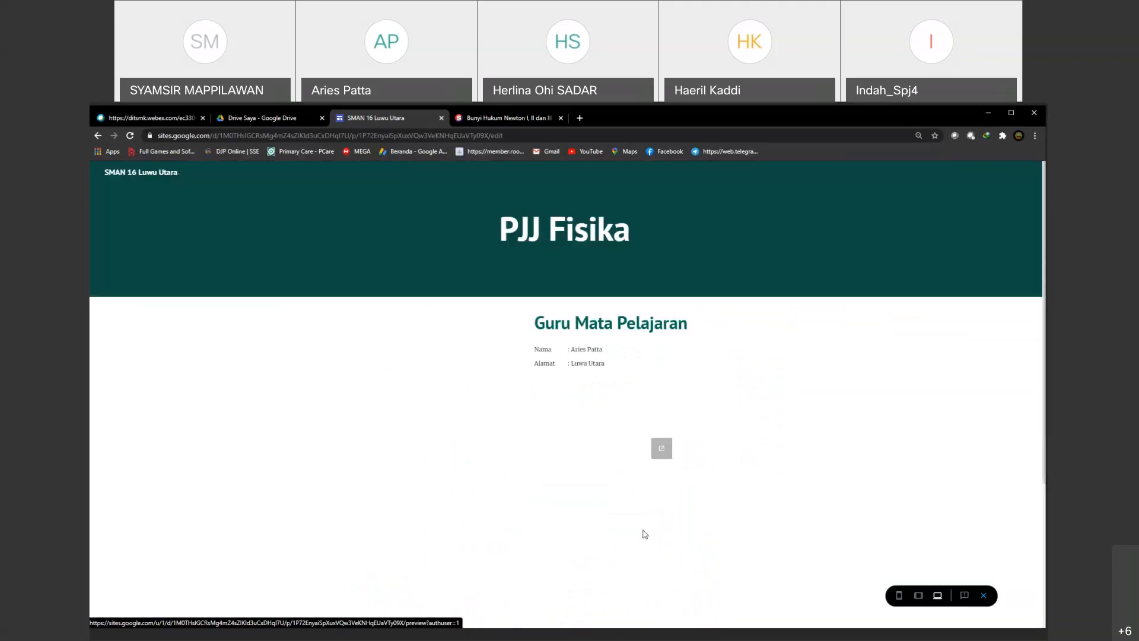
# Step: Switch the preview to tablet size and examine the main page from the embedded form to the Home image
pyautogui.scroll(-3, 799, 534)
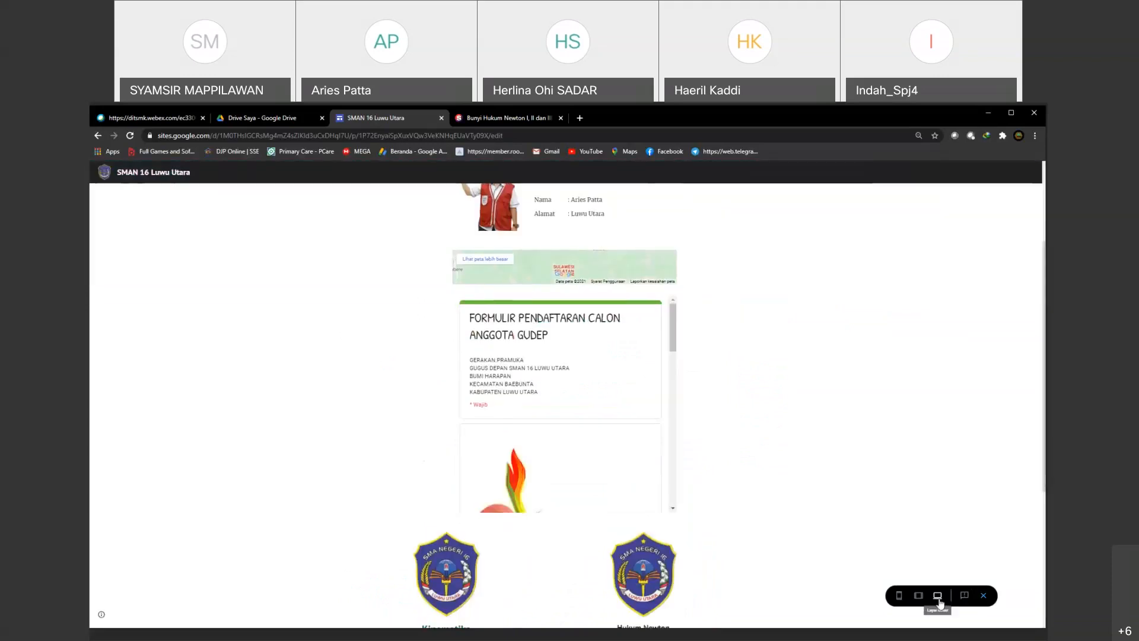
pyautogui.click(919, 598)
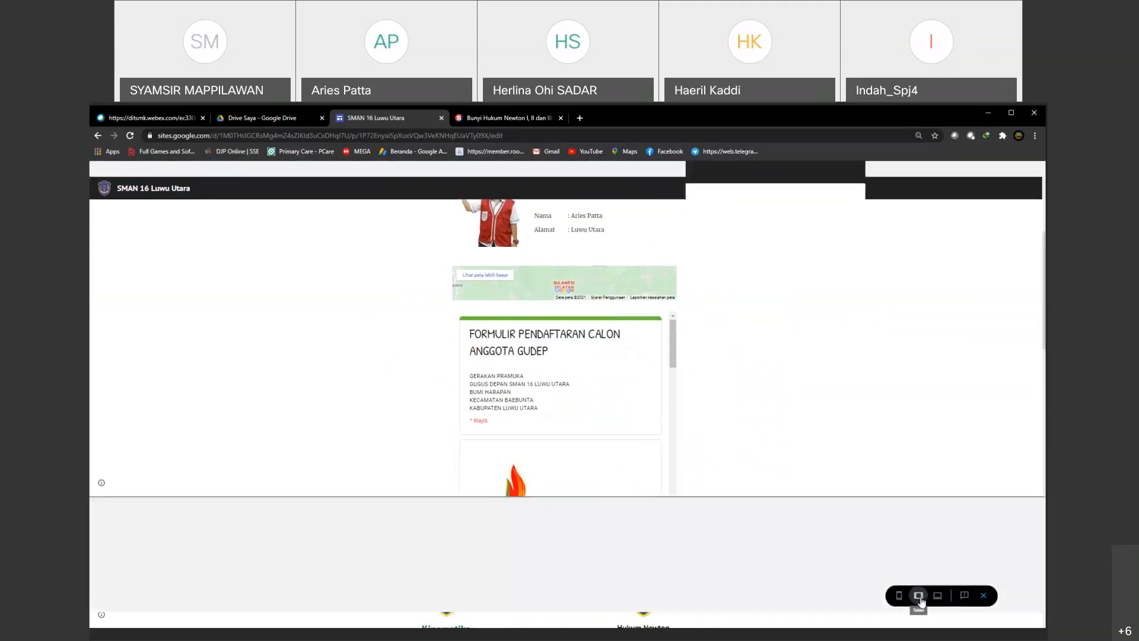
pyautogui.scroll(-6, 712, 390)
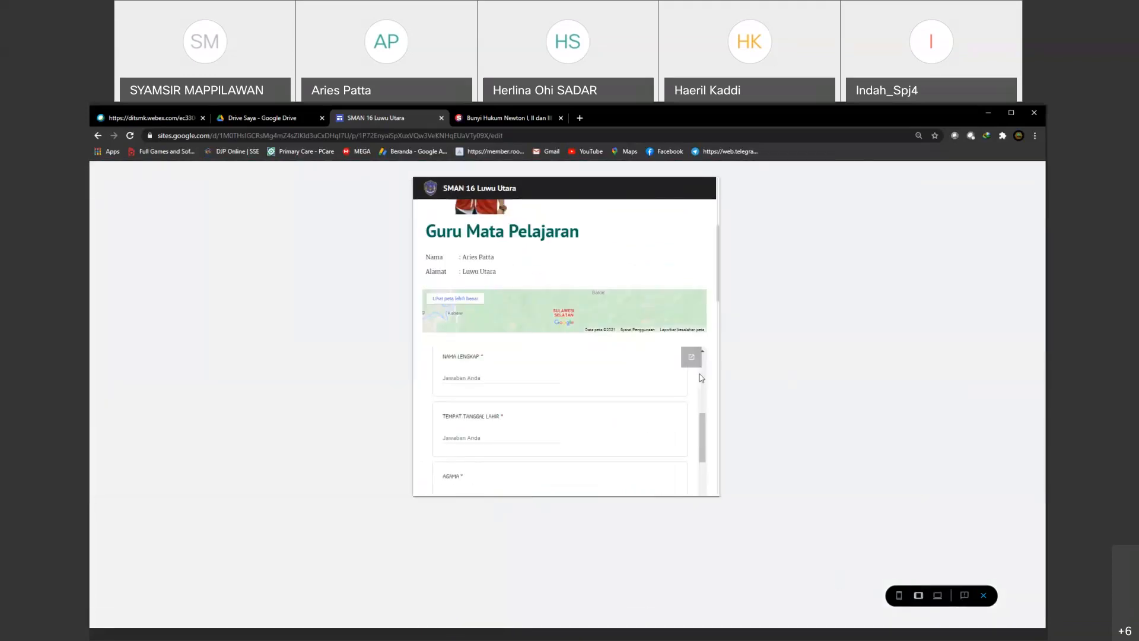
pyautogui.scroll(-10, 712, 390)
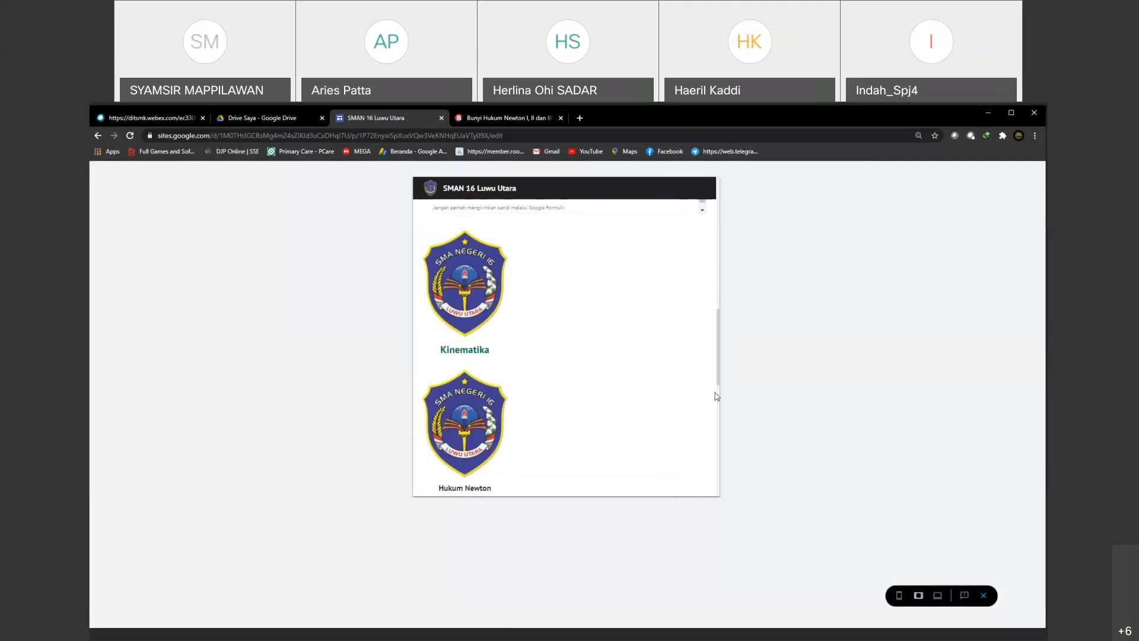
pyautogui.scroll(1, 714, 398)
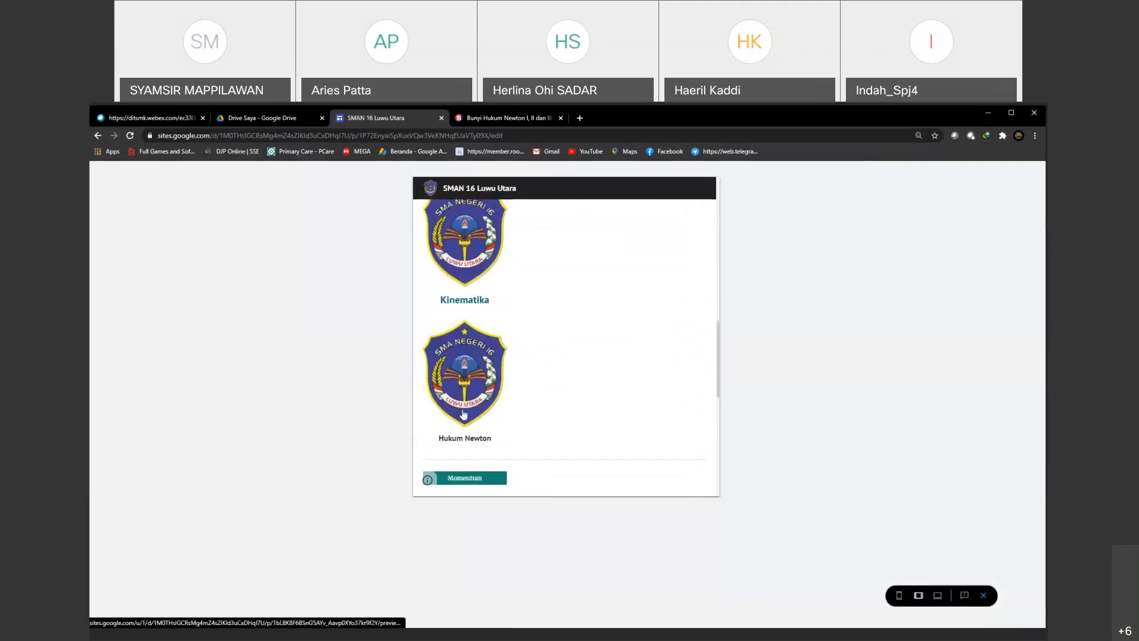
pyautogui.scroll(2, 505, 372)
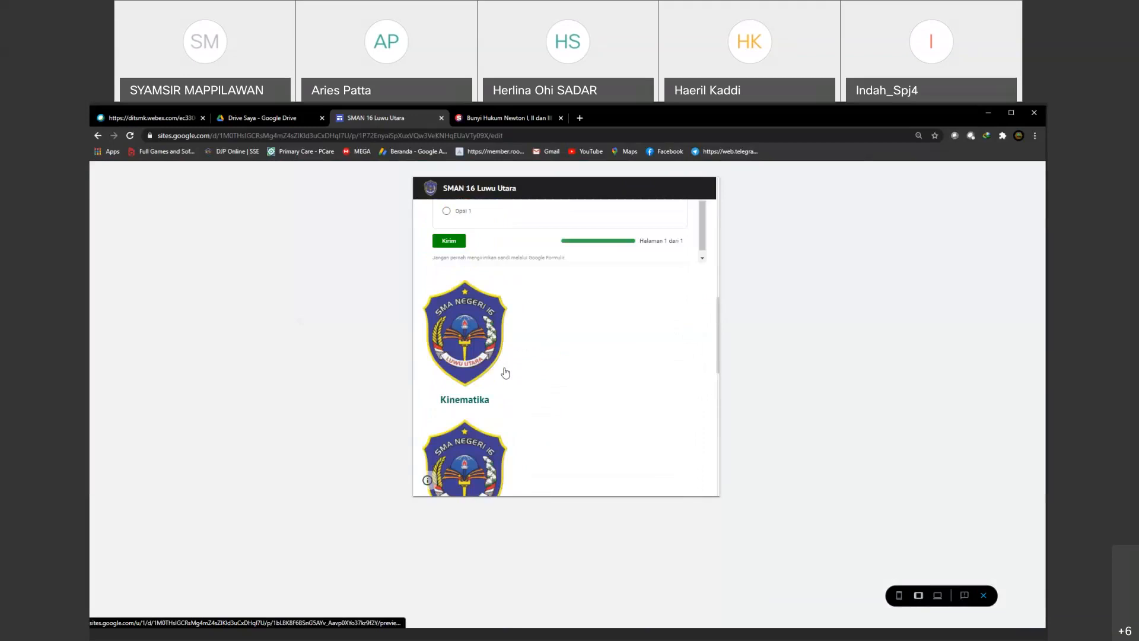
pyautogui.scroll(-1, 484, 390)
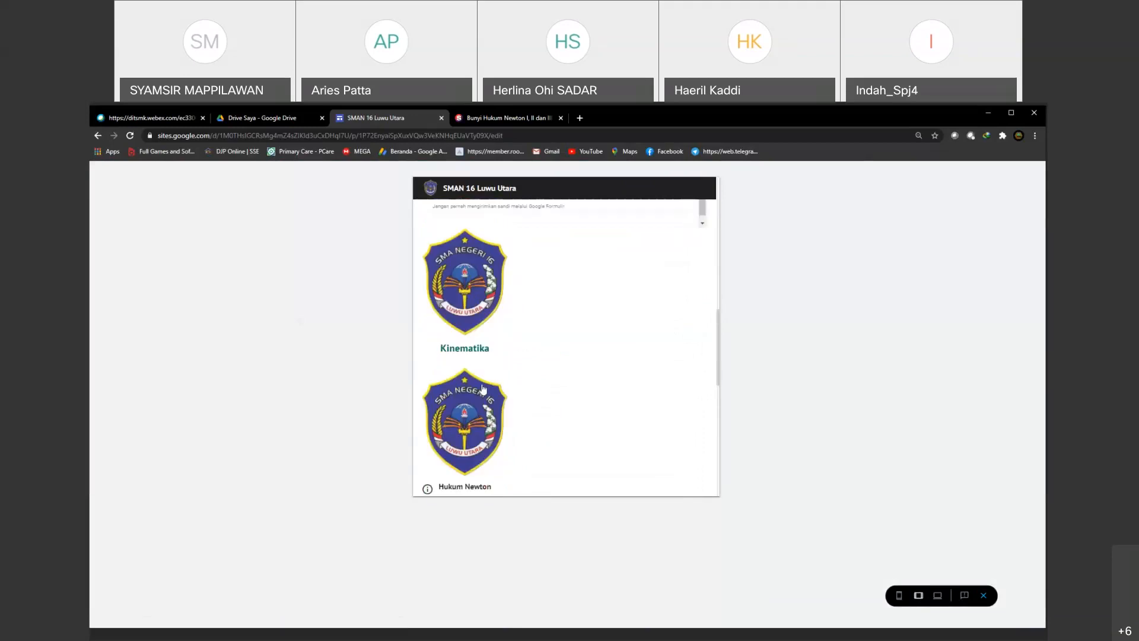
pyautogui.scroll(-1, 484, 389)
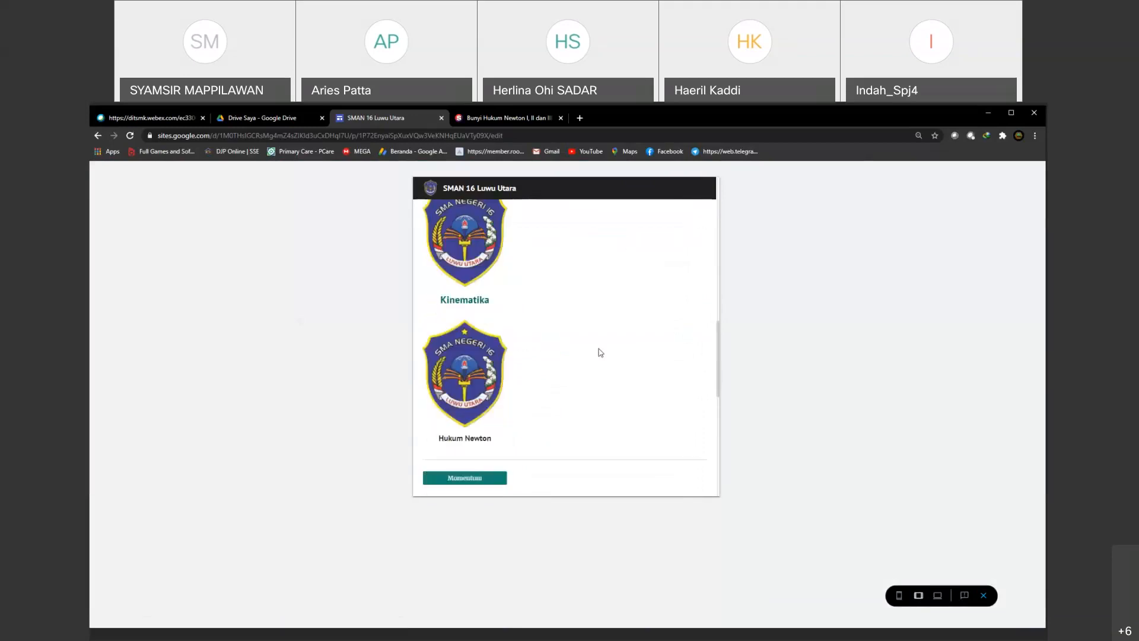
pyautogui.scroll(-7, 608, 397)
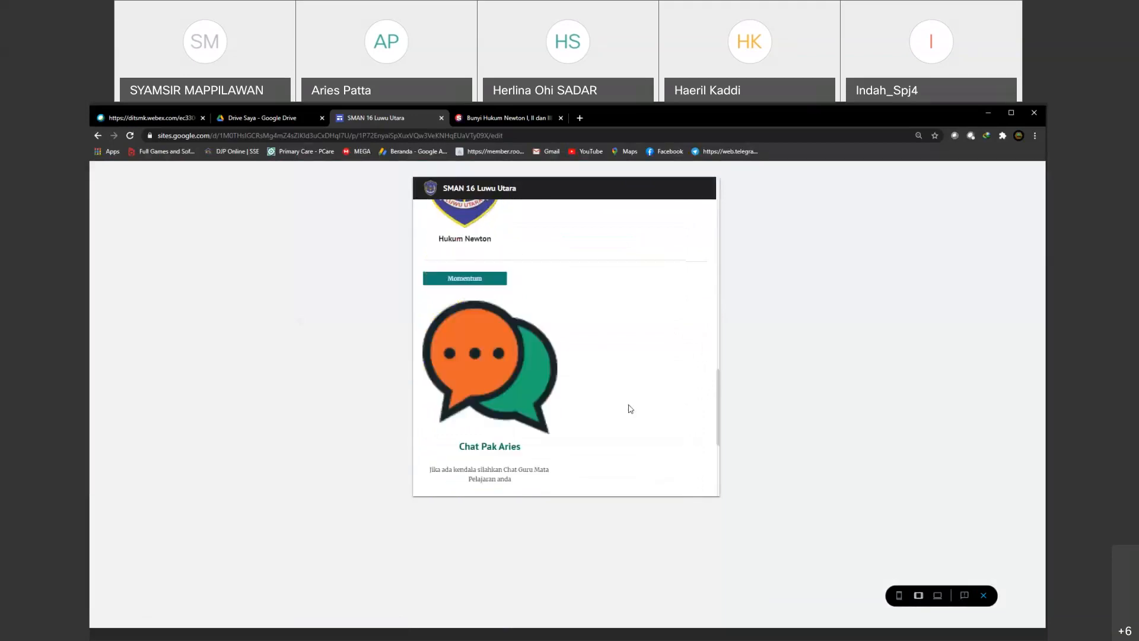
pyautogui.scroll(-1, 608, 419)
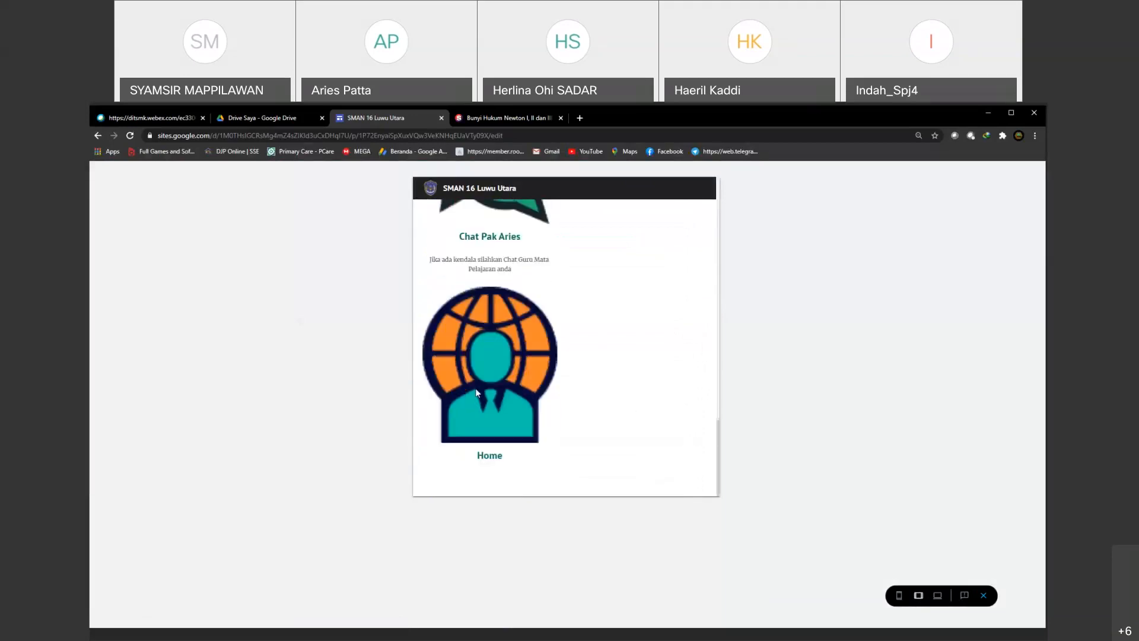
# Step: Switch the preview to phone size and examine the layout of the topic logos, Momentum button, chat image and Home image
pyautogui.click(899, 597)
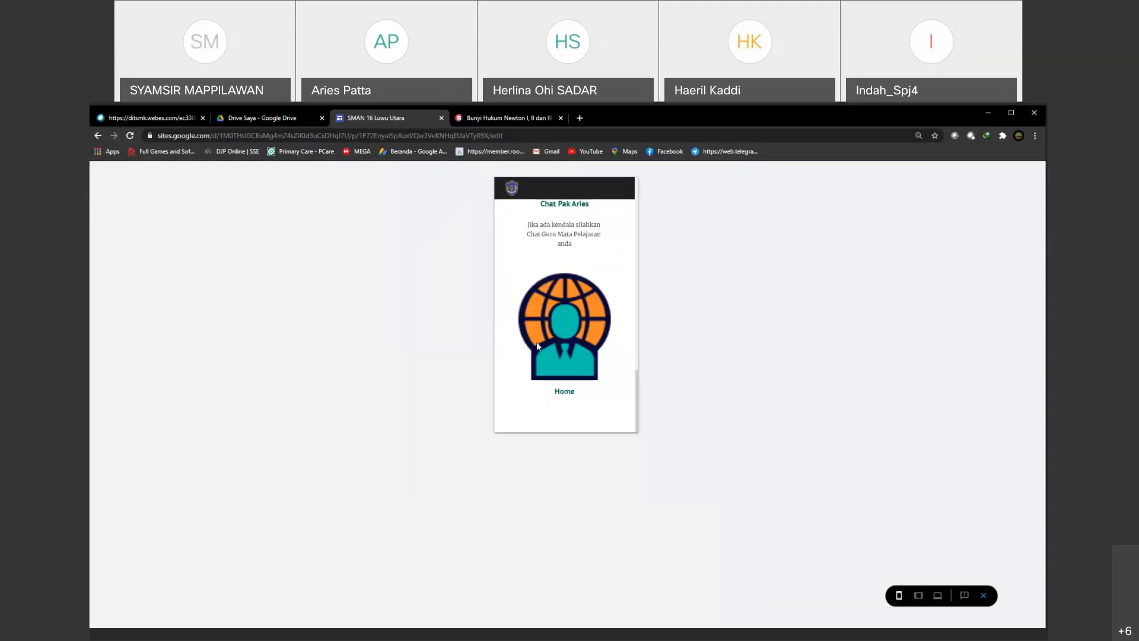
pyautogui.scroll(-10, 617, 350)
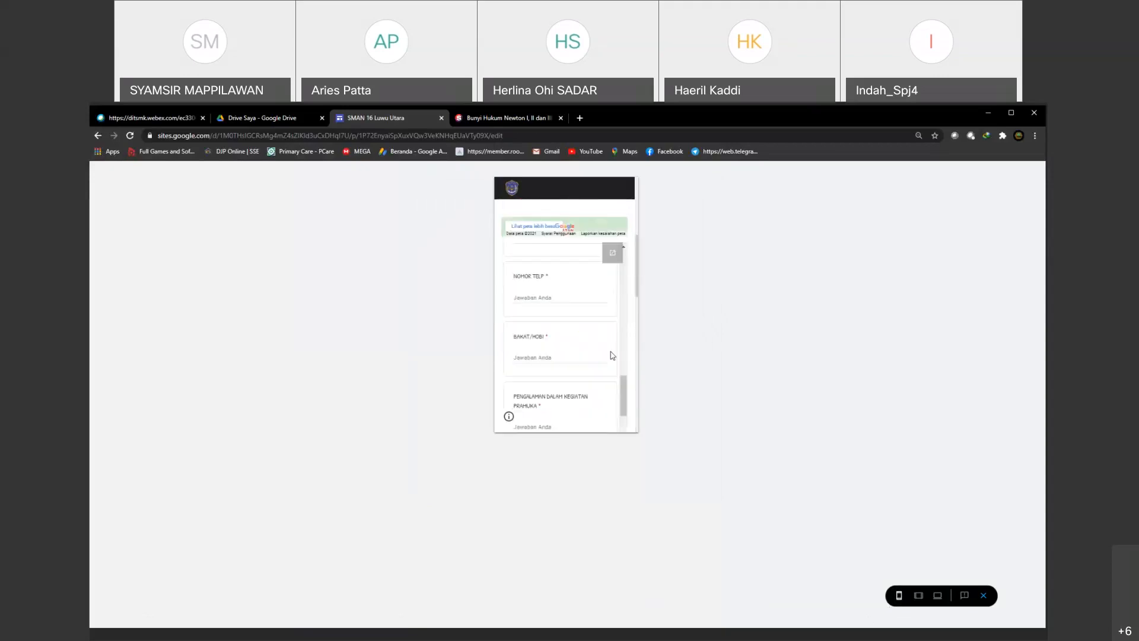
pyautogui.scroll(-2, 611, 356)
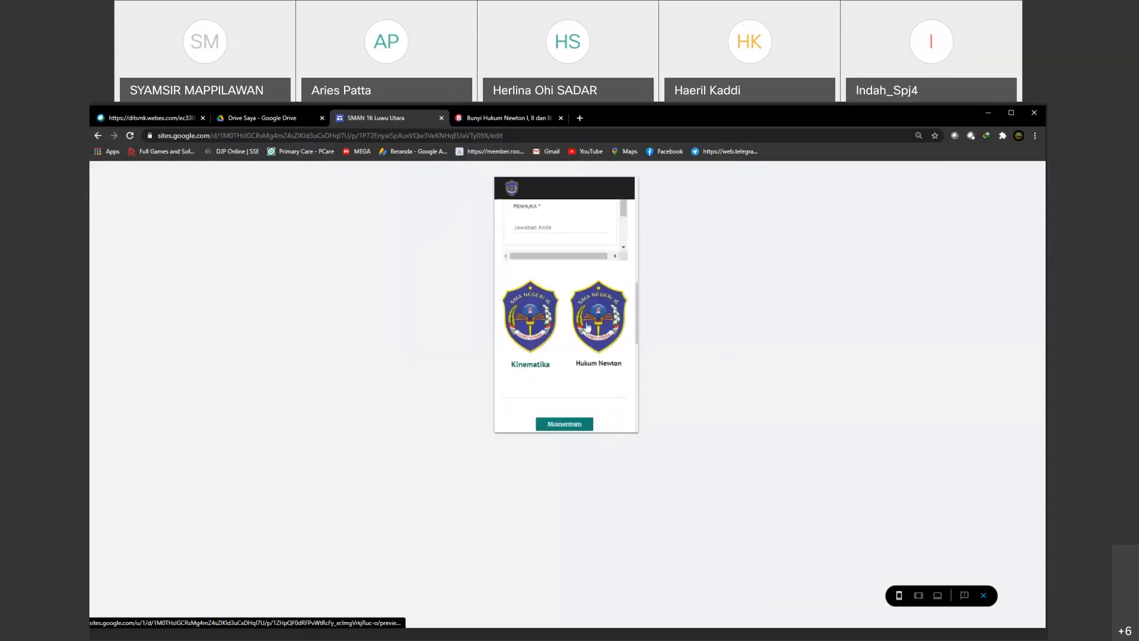
pyautogui.scroll(-3, 583, 368)
pyautogui.scroll(-1, 582, 367)
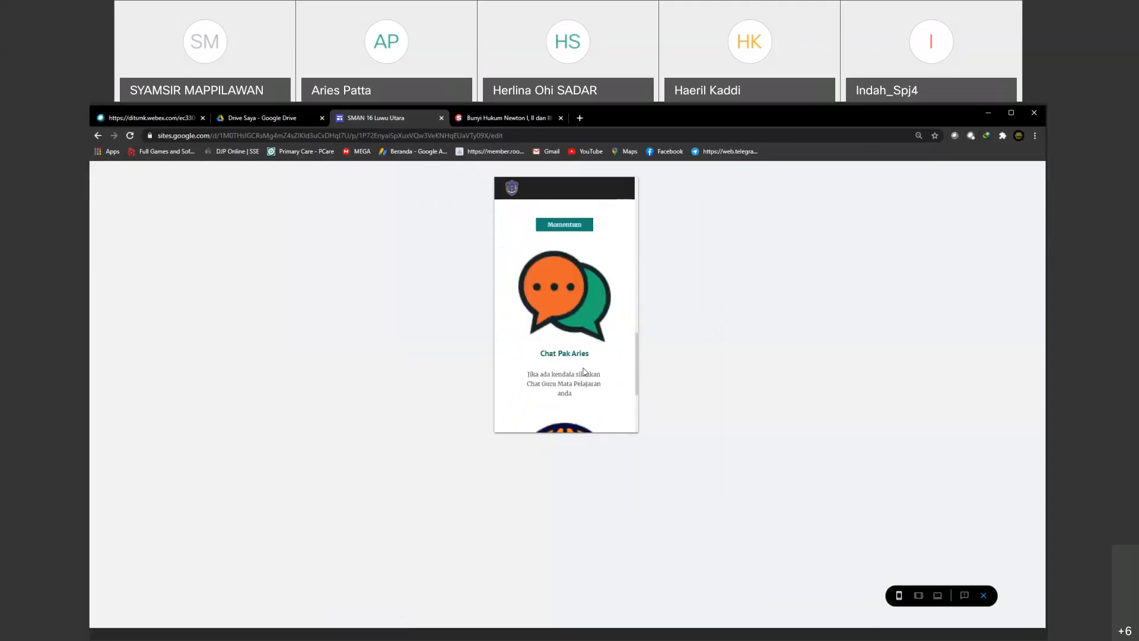
pyautogui.scroll(-3, 587, 366)
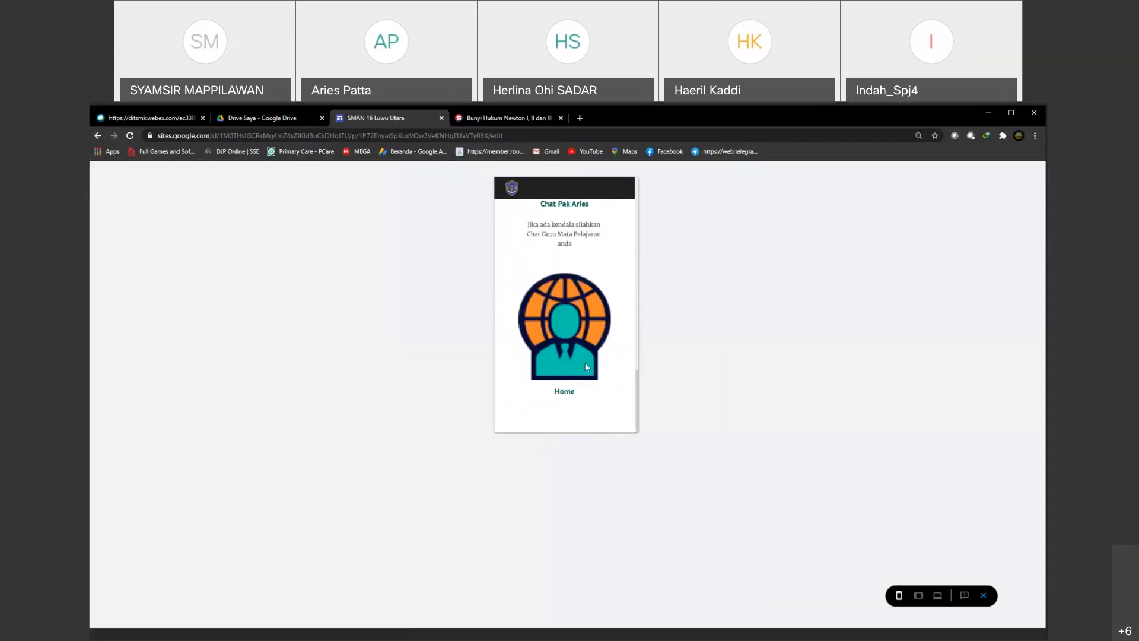
pyautogui.scroll(3, 559, 333)
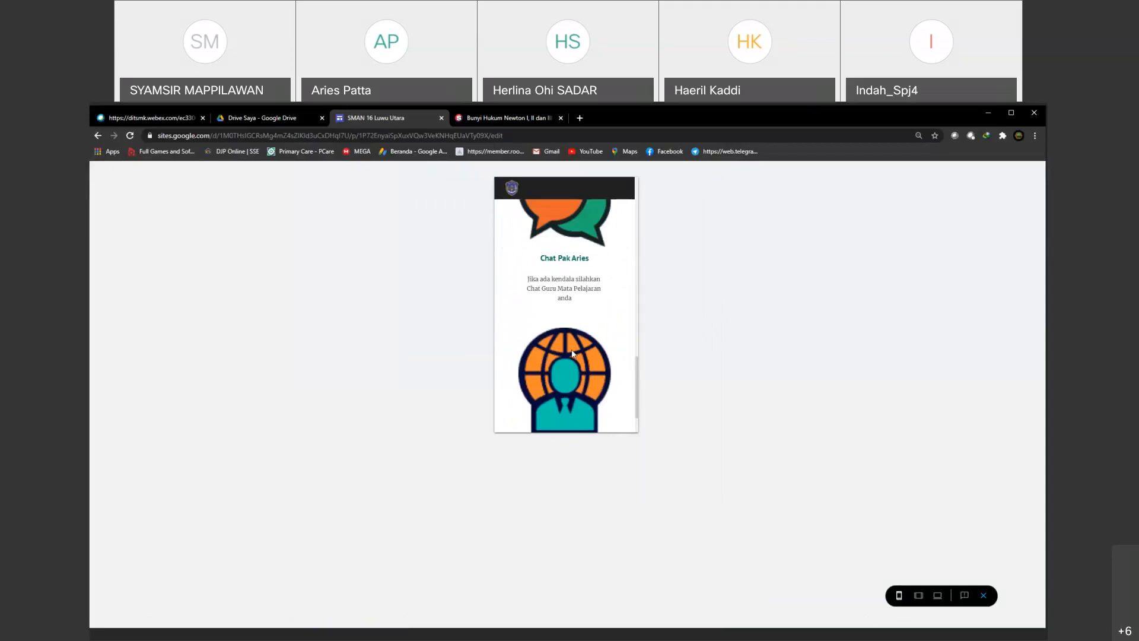
pyautogui.scroll(3, 567, 321)
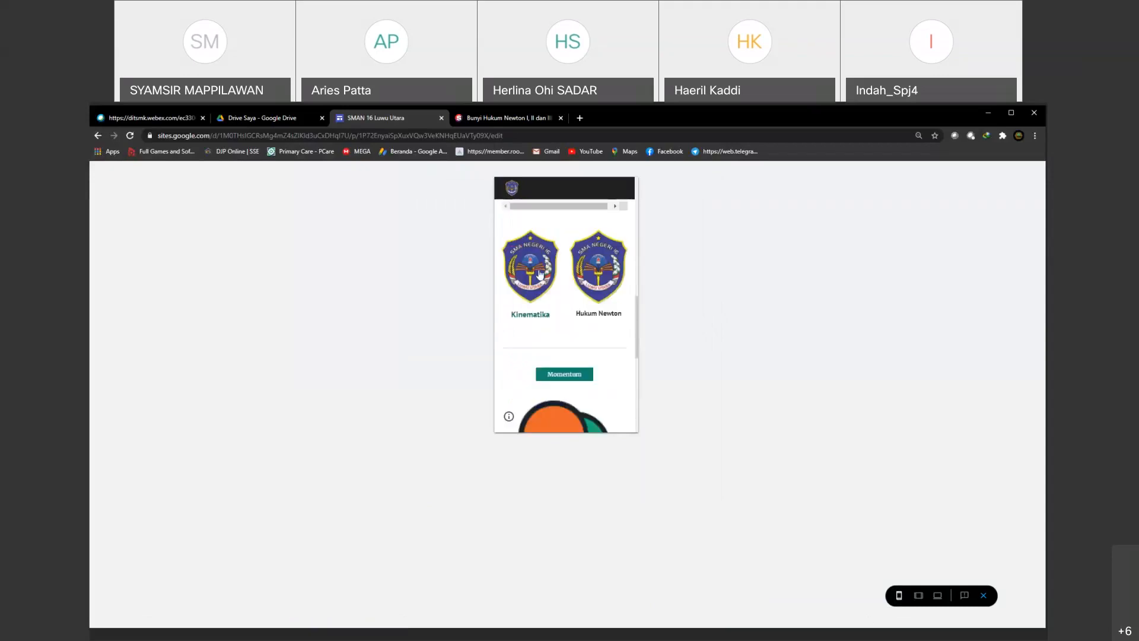
pyautogui.scroll(1, 583, 341)
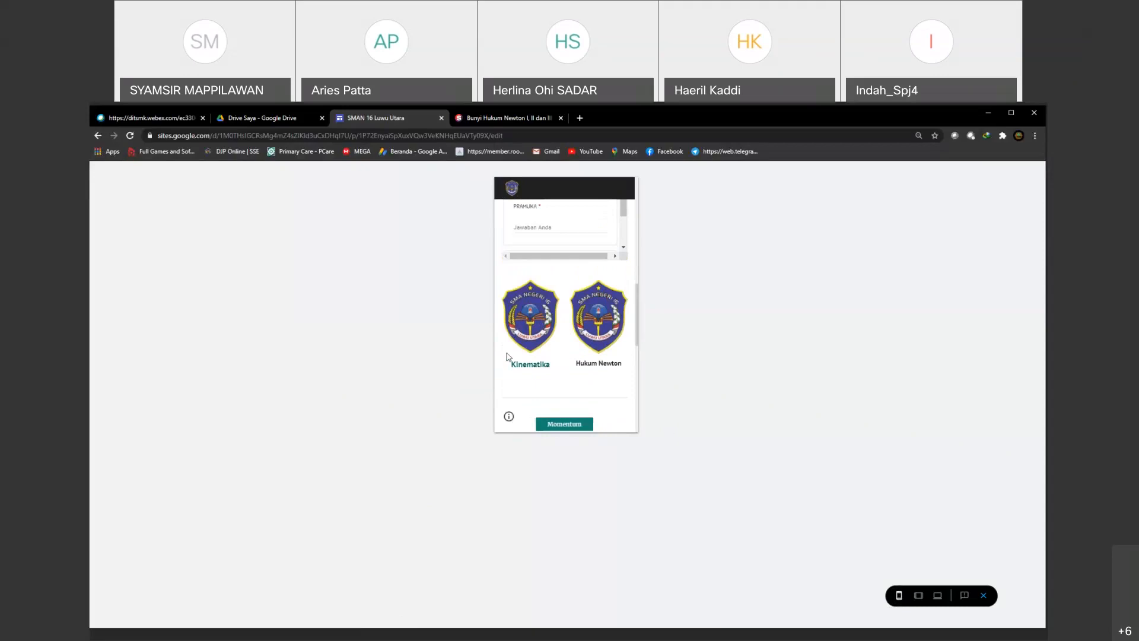
pyautogui.scroll(3, 531, 347)
pyautogui.scroll(5, 532, 347)
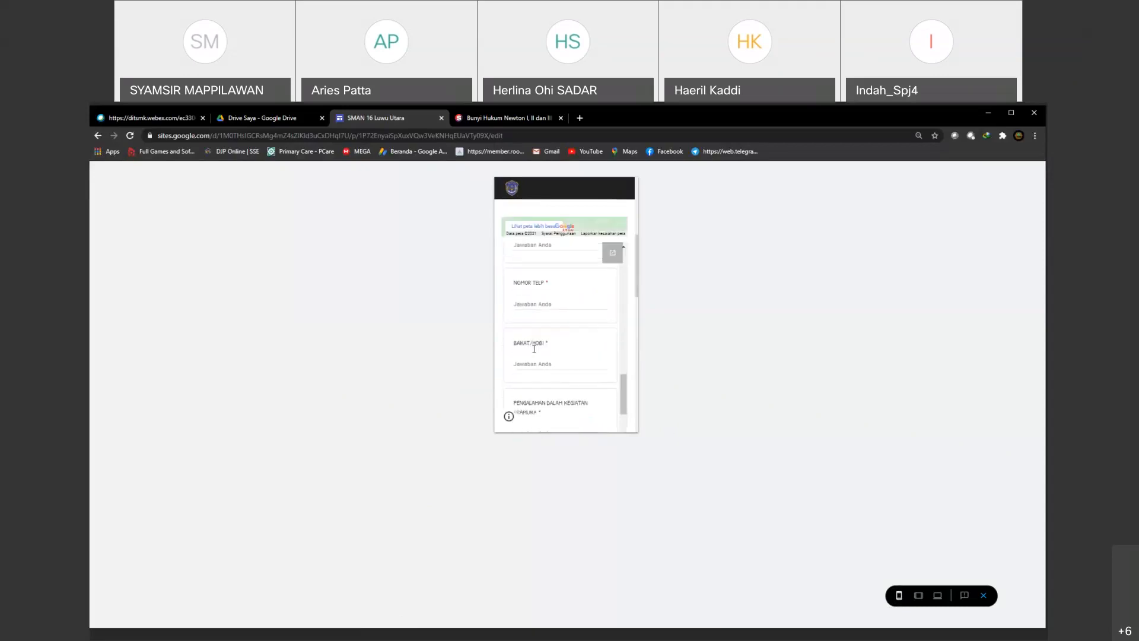
# Step: Check the embedded registration form in the phone-size preview, testing its NAMA LENGKAP answer field and looking through the remaining questions
pyautogui.scroll(6, 533, 348)
pyautogui.scroll(-6, 532, 349)
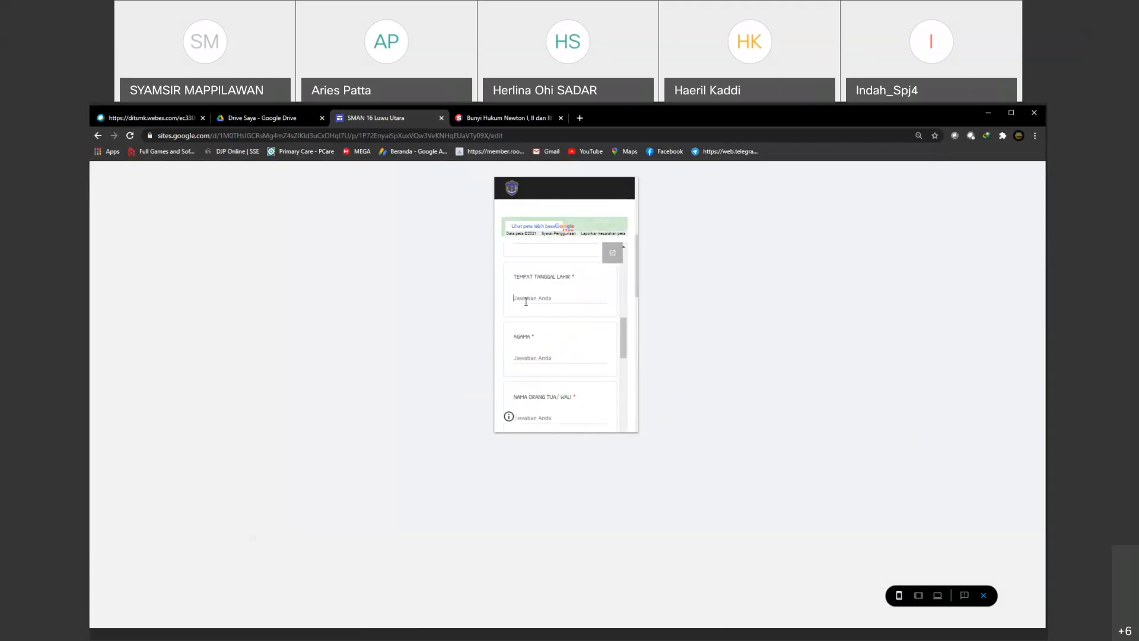
pyautogui.scroll(2, 525, 303)
pyautogui.click(525, 338)
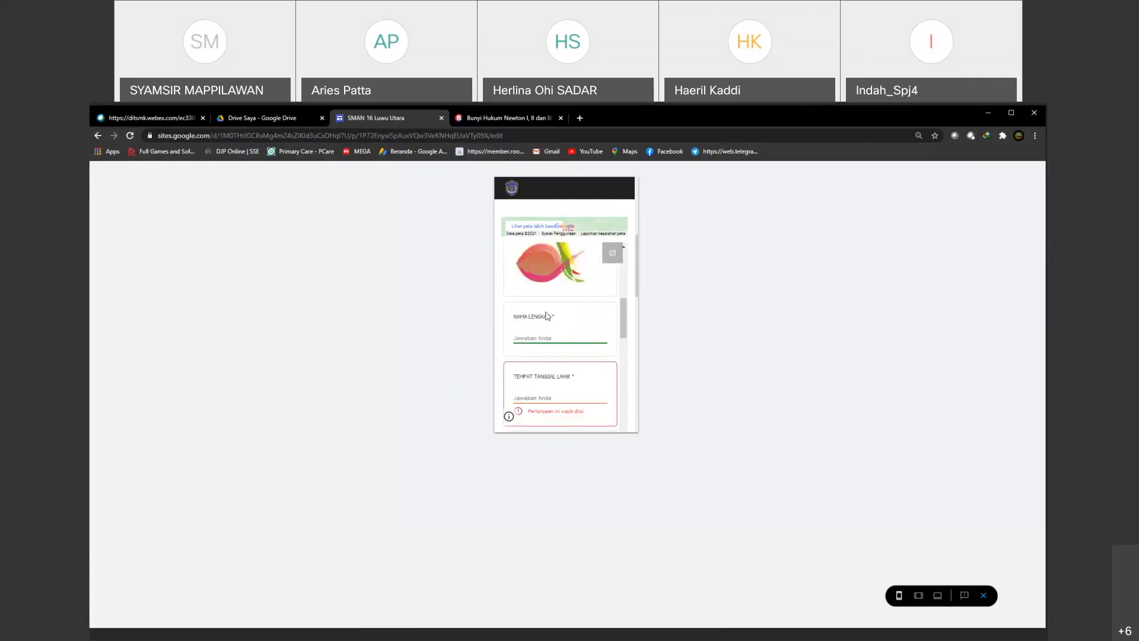
pyautogui.scroll(-2, 534, 338)
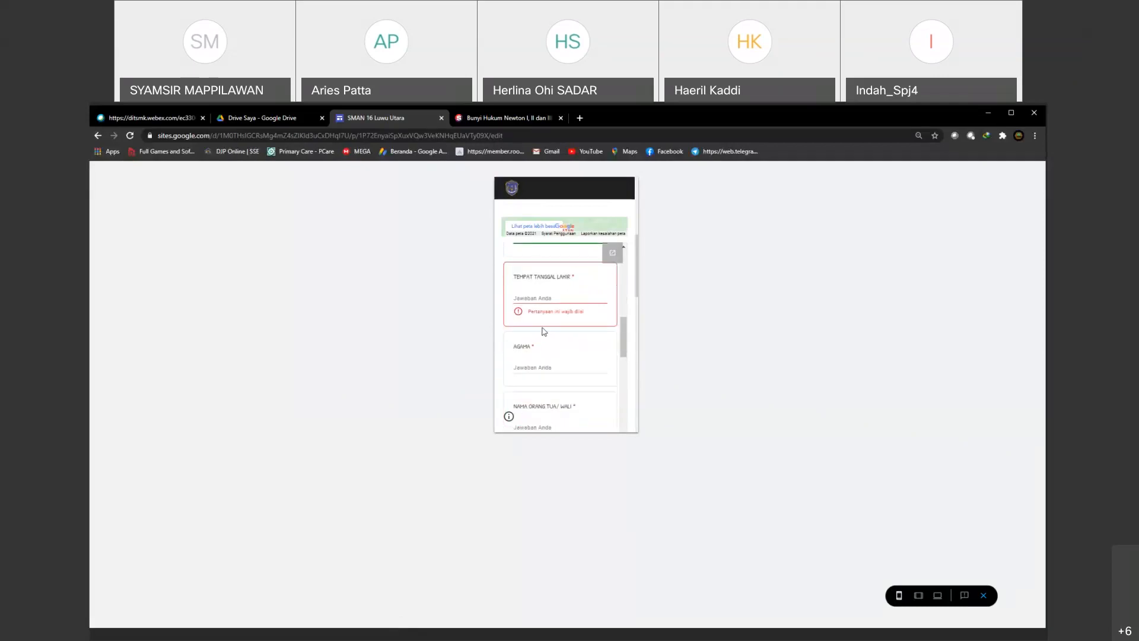
pyautogui.scroll(-3, 525, 365)
pyautogui.scroll(-8, 569, 362)
pyautogui.scroll(-4, 626, 364)
pyautogui.scroll(2, 538, 350)
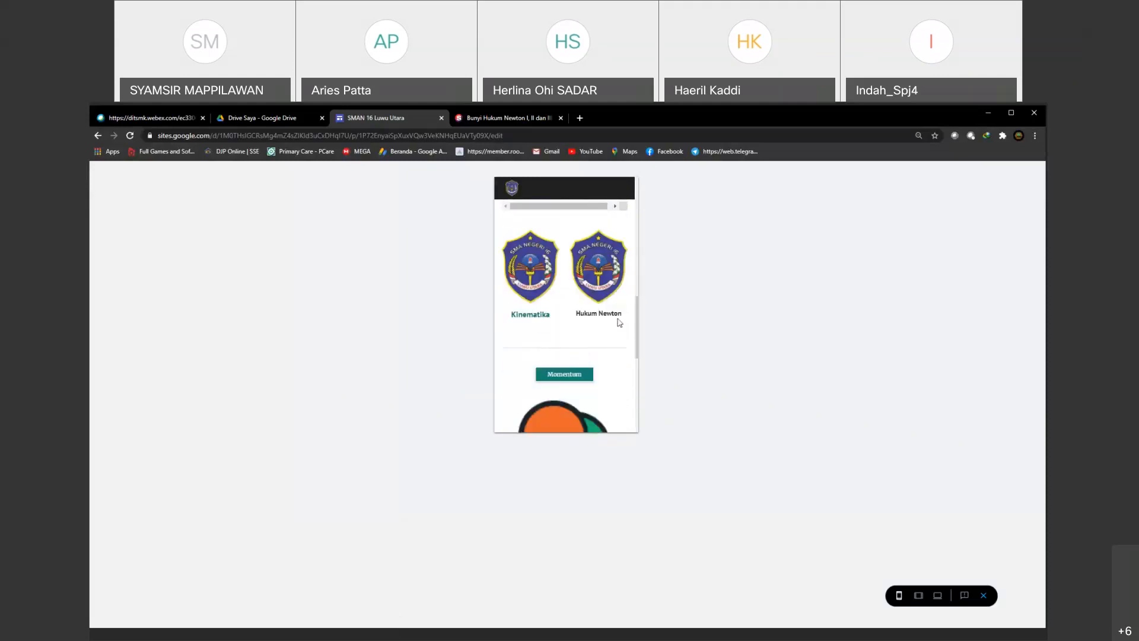
# Step: Open the Kinematika page through its school logo in the phone-size preview and examine the embedded Presentasi Kece 2.pptx and linked images
pyautogui.click(532, 273)
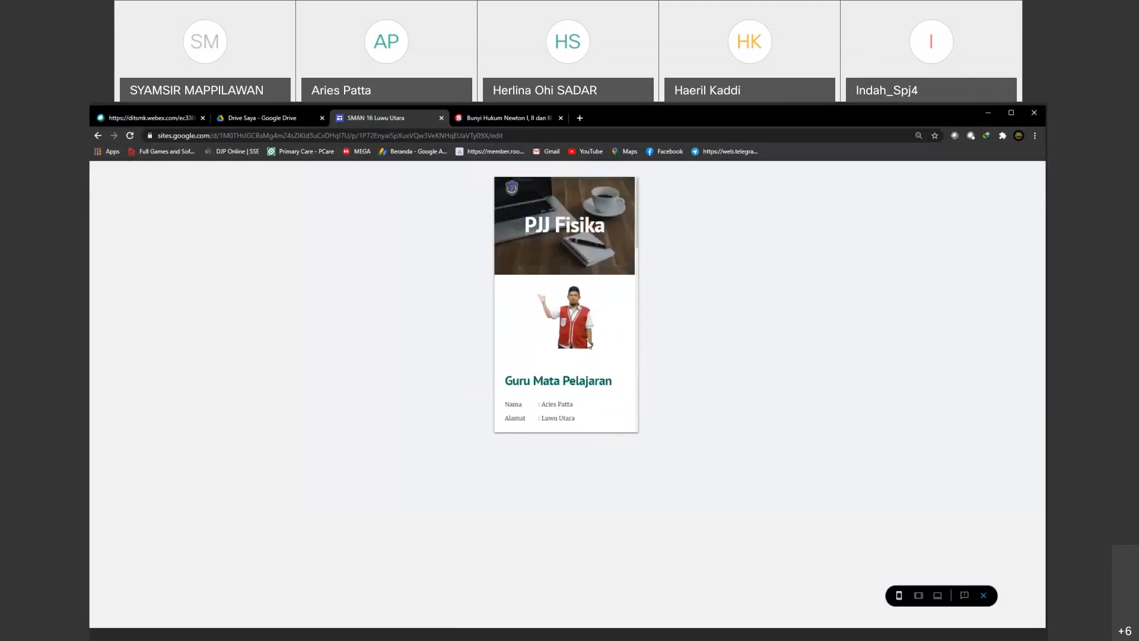
pyautogui.scroll(-3, 587, 344)
pyautogui.scroll(-4, 552, 367)
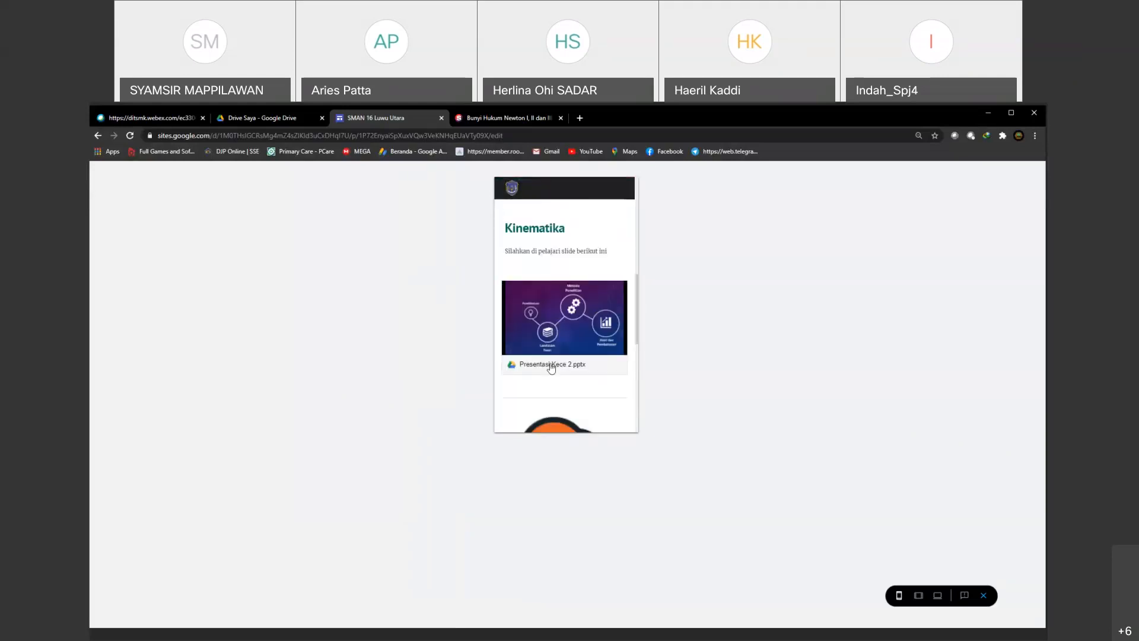
pyautogui.scroll(-2, 572, 314)
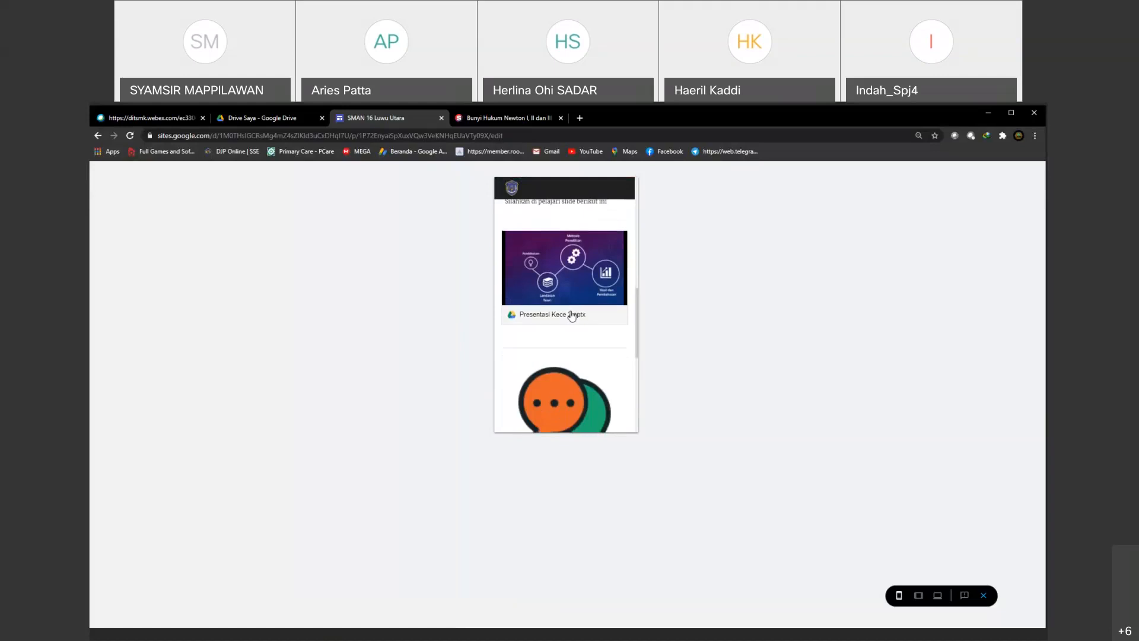
pyautogui.scroll(2, 572, 315)
pyautogui.scroll(-8, 557, 320)
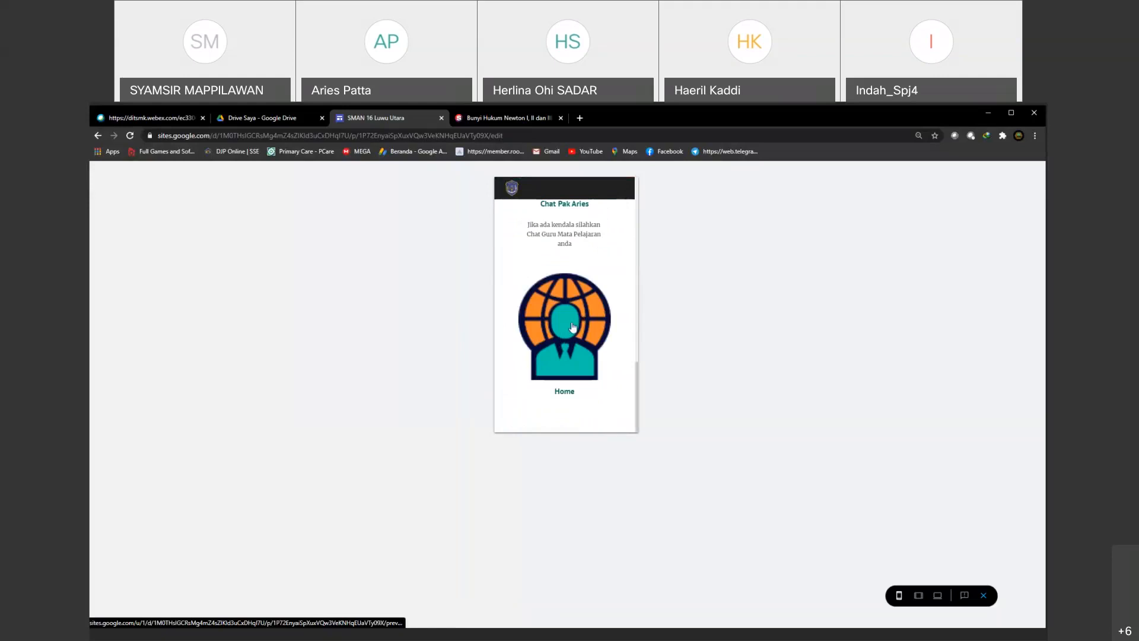
# Step: Test the Home image and Momentum button links in the phone-size preview, closing the opened Quipper article and exiting the preview
pyautogui.click(573, 326)
pyautogui.scroll(-6, 585, 335)
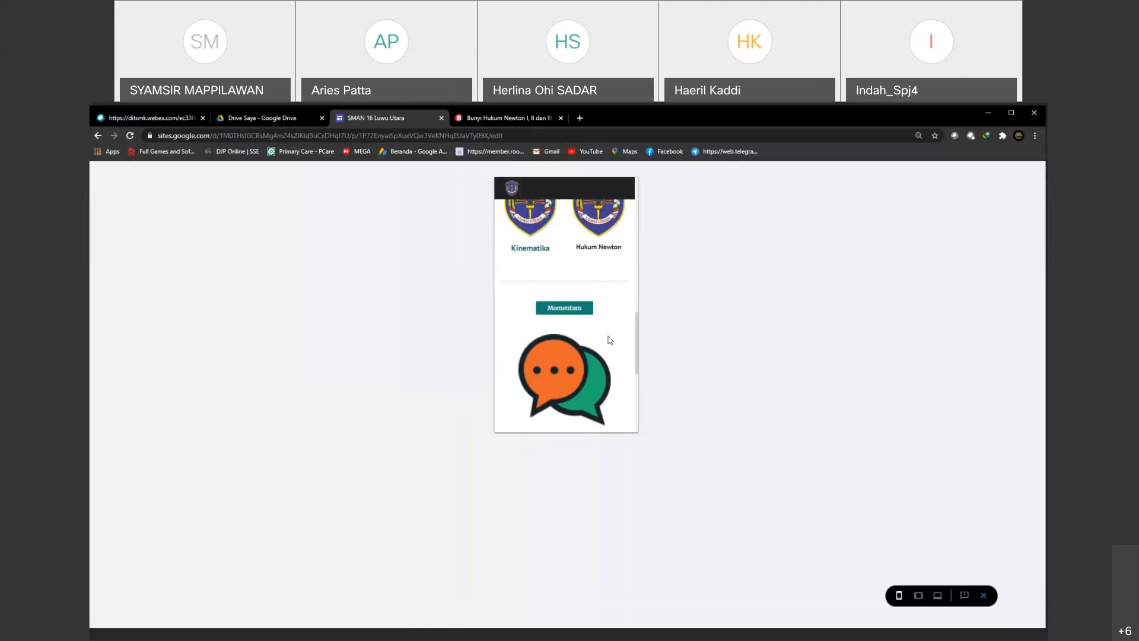
pyautogui.click(555, 309)
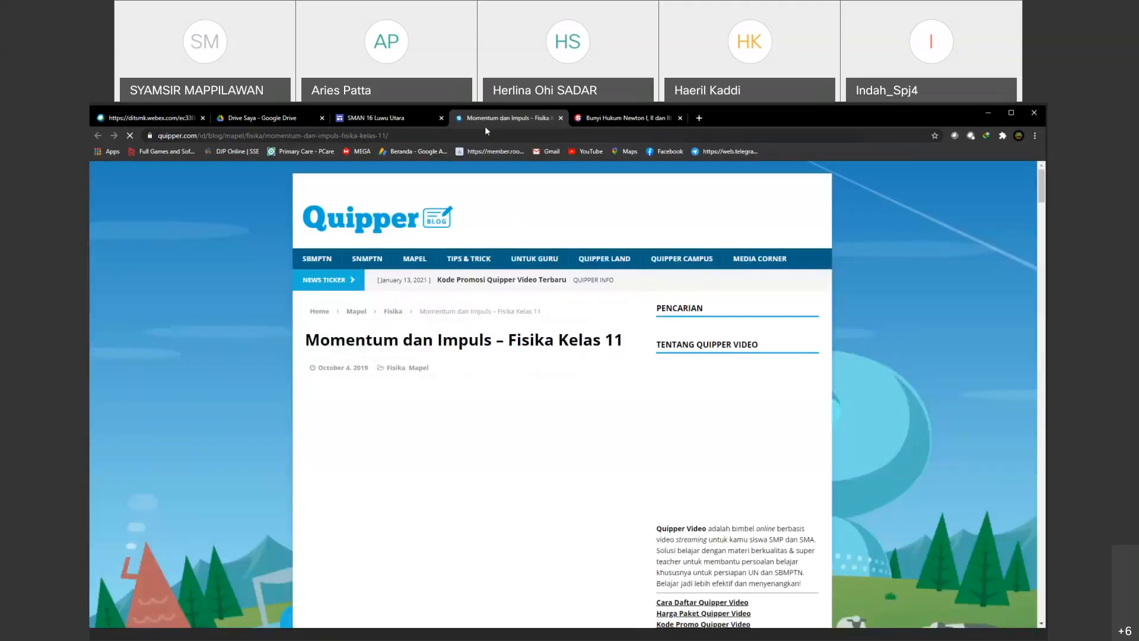
pyautogui.click(560, 118)
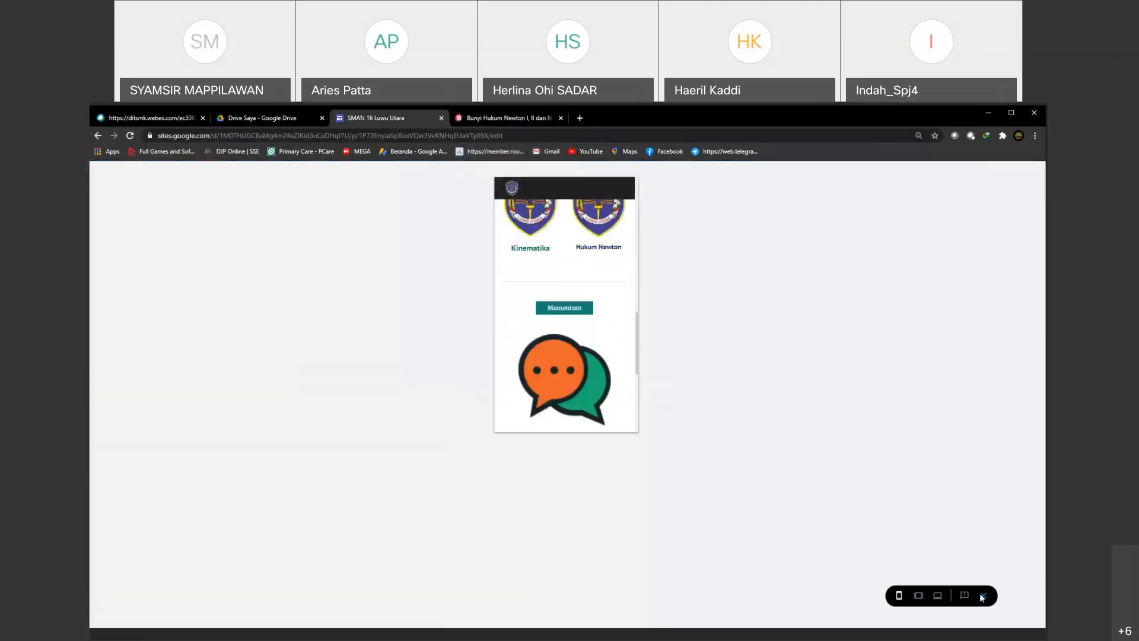
pyautogui.click(984, 596)
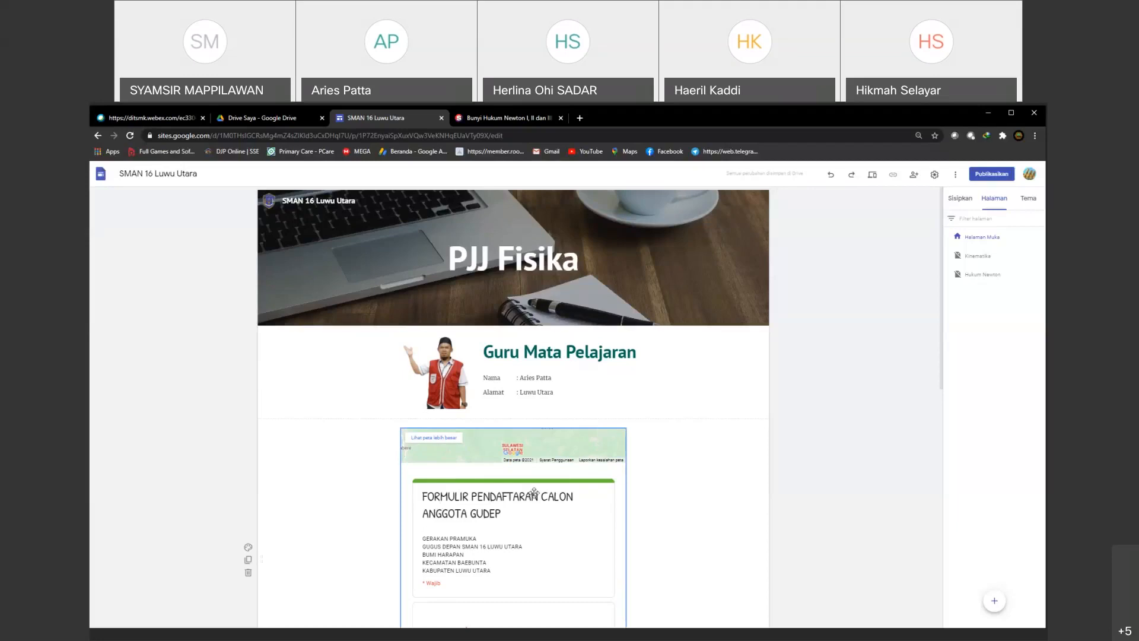
# Step: Show the insertable elements for the main page and close the suara.com article about Hukum Newton
pyautogui.scroll(-8, 534, 493)
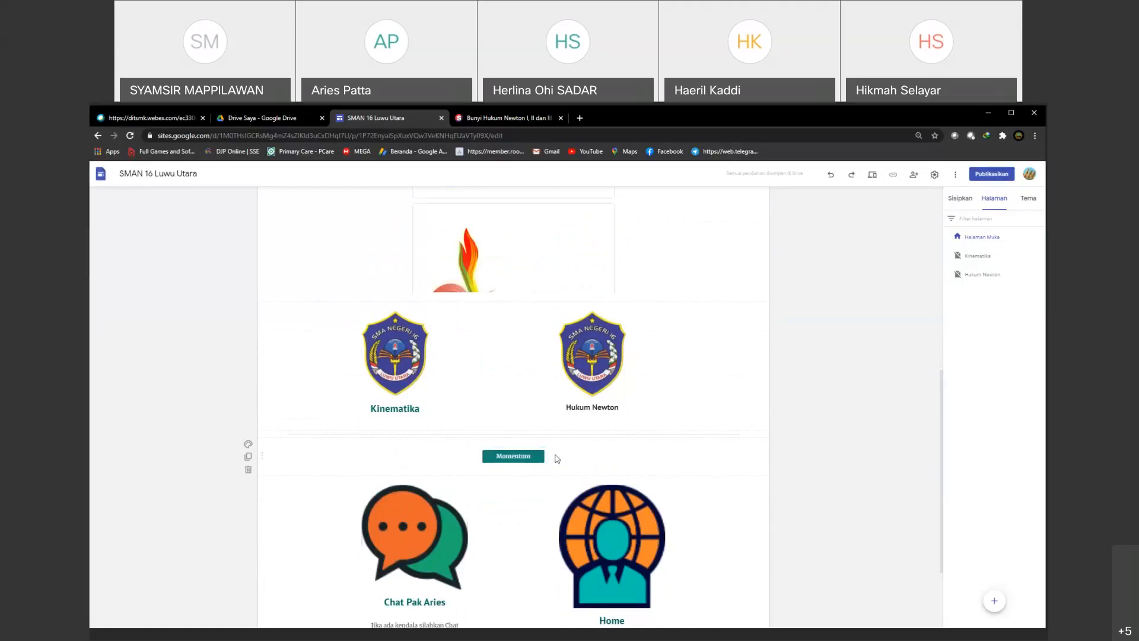
pyautogui.click(516, 457)
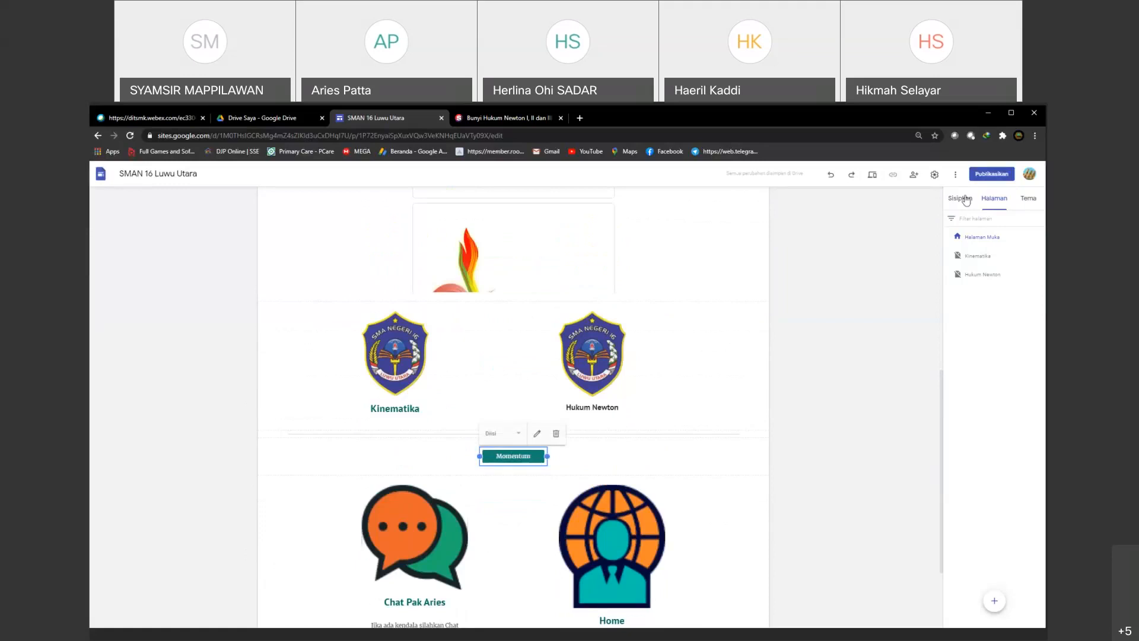
pyautogui.click(961, 199)
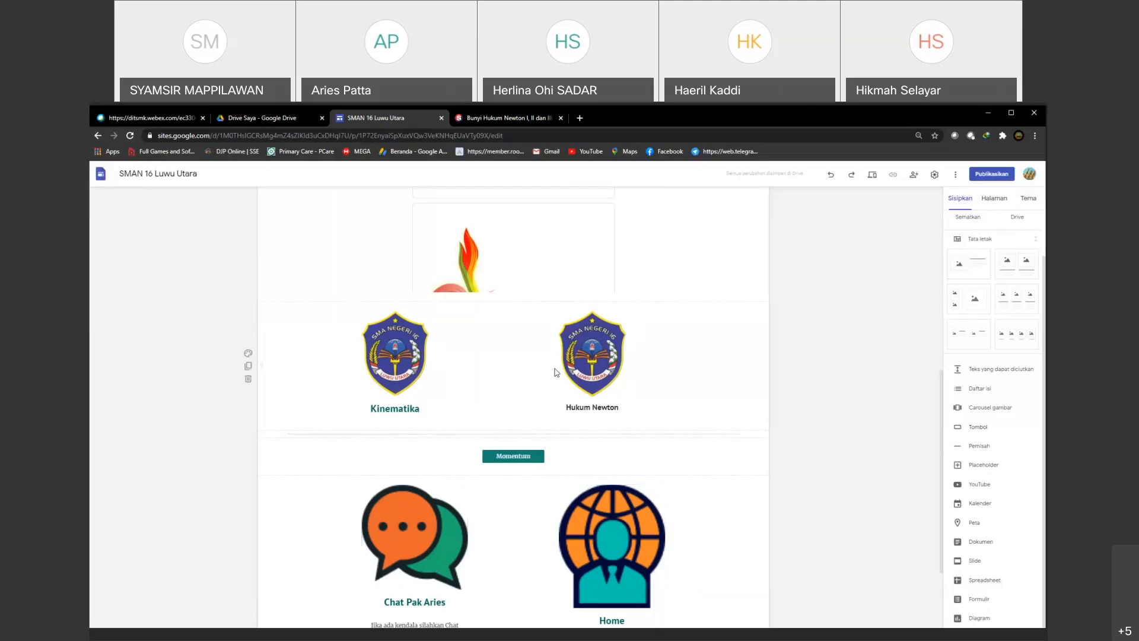
pyautogui.click(485, 117)
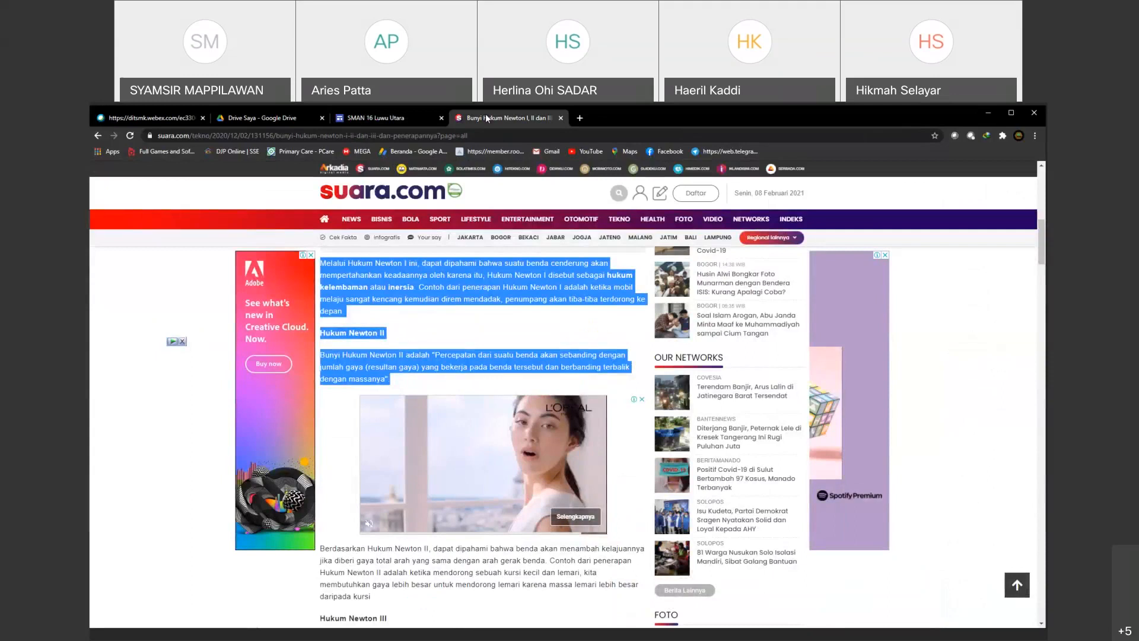
pyautogui.click(561, 118)
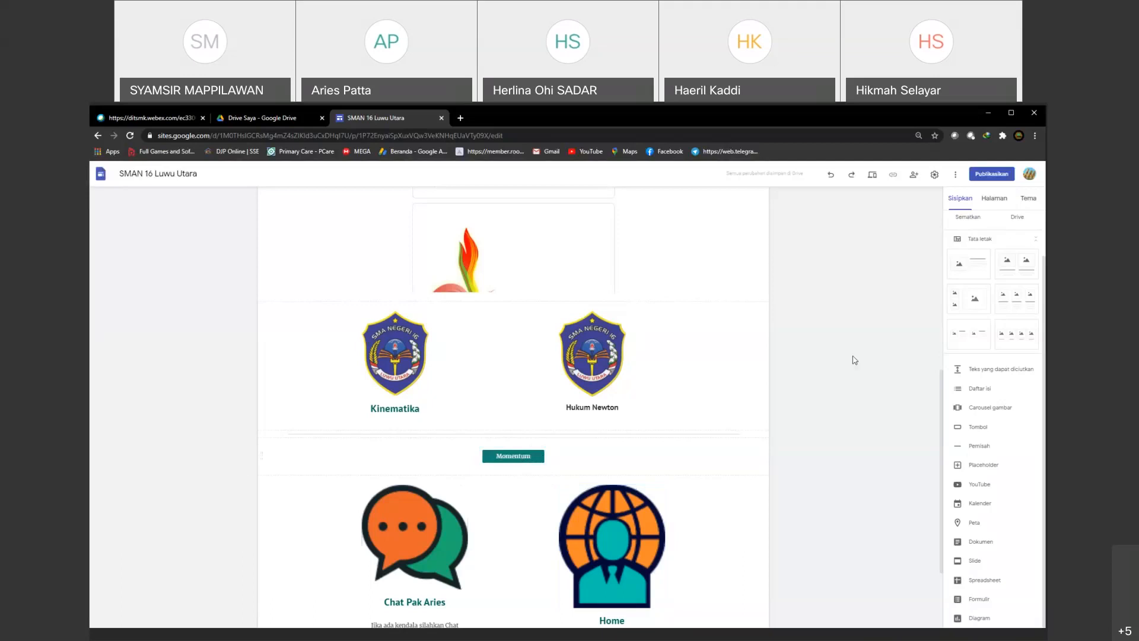
pyautogui.click(990, 202)
pyautogui.click(1014, 202)
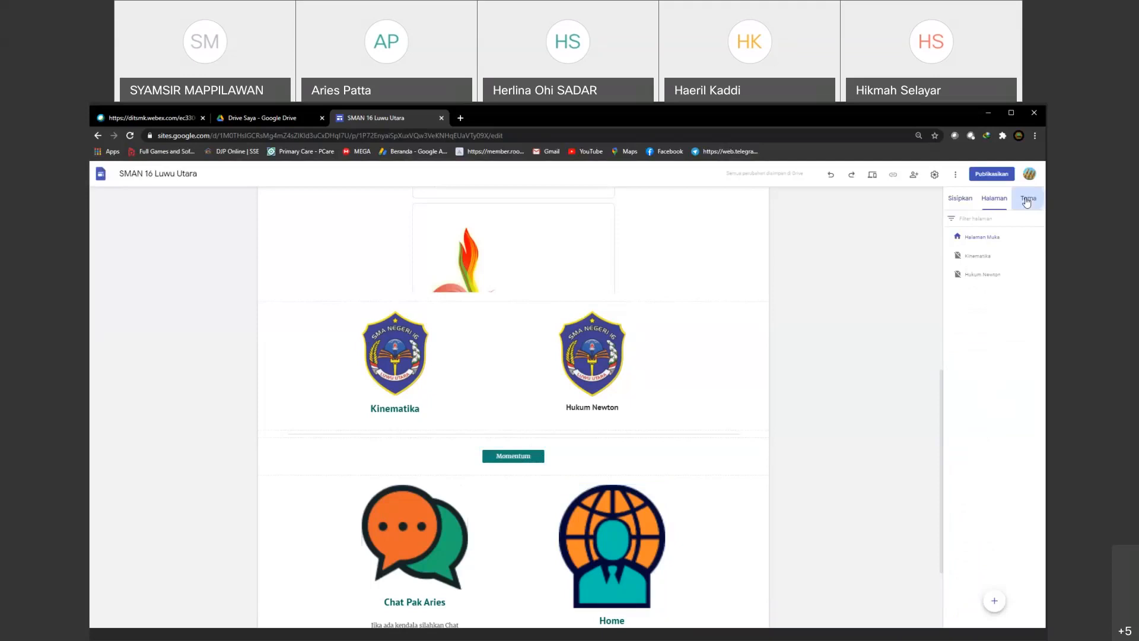
pyautogui.click(961, 200)
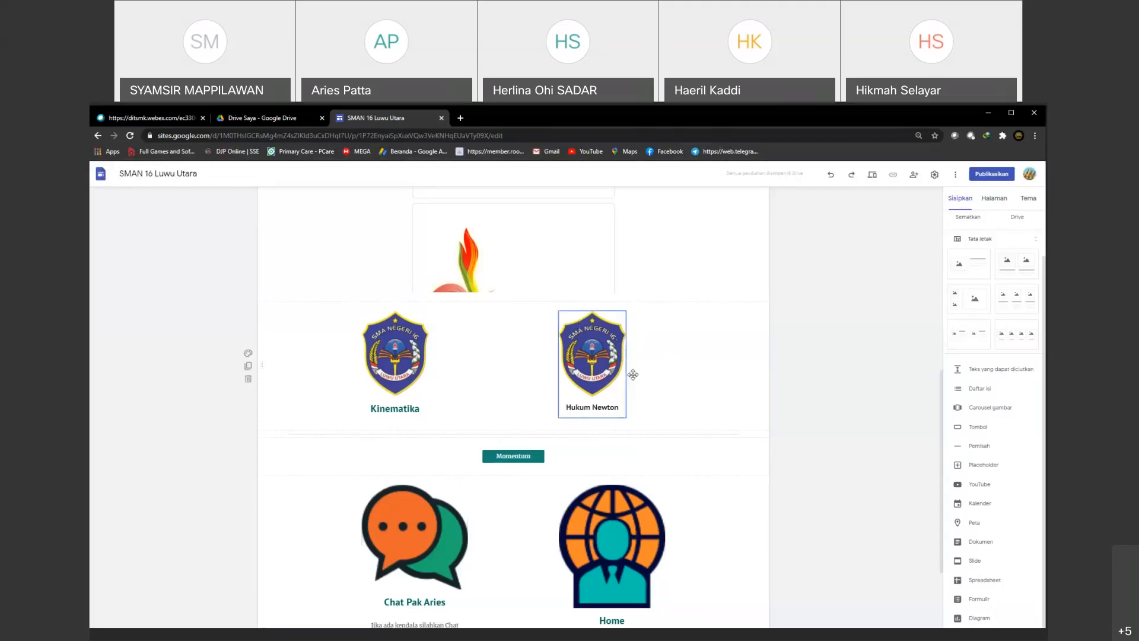
pyautogui.scroll(4, 457, 390)
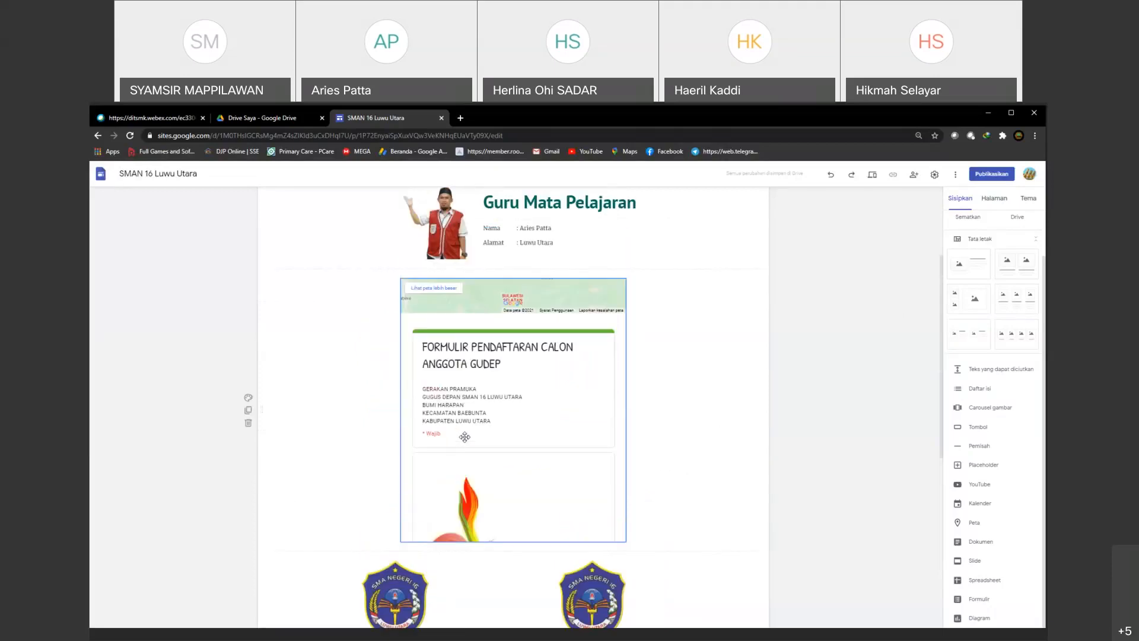
pyautogui.scroll(-1, 483, 432)
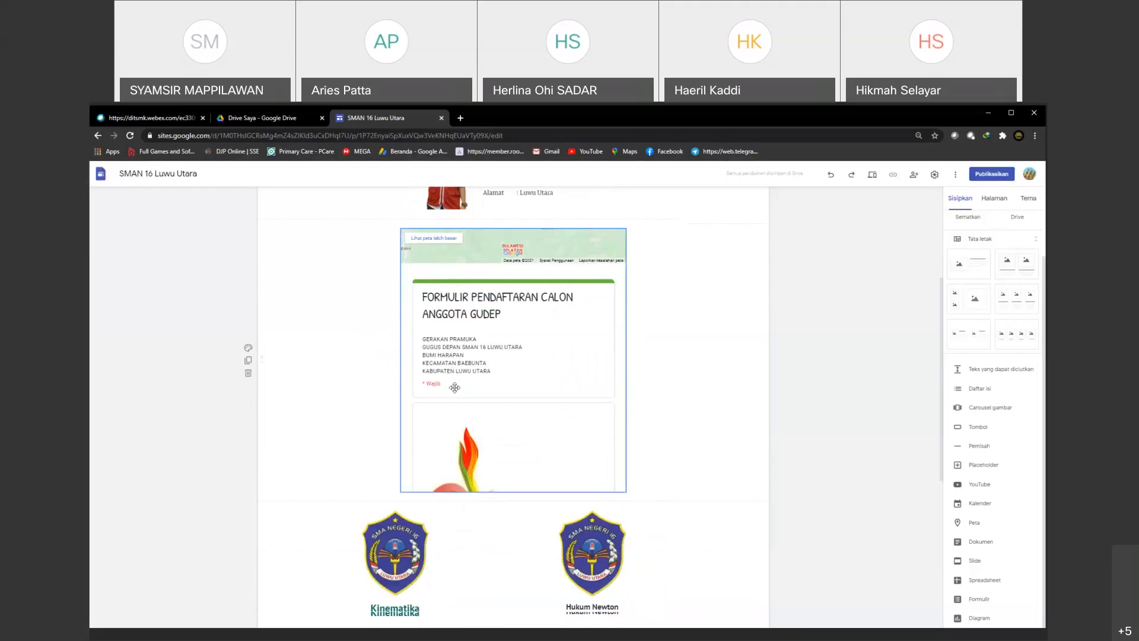
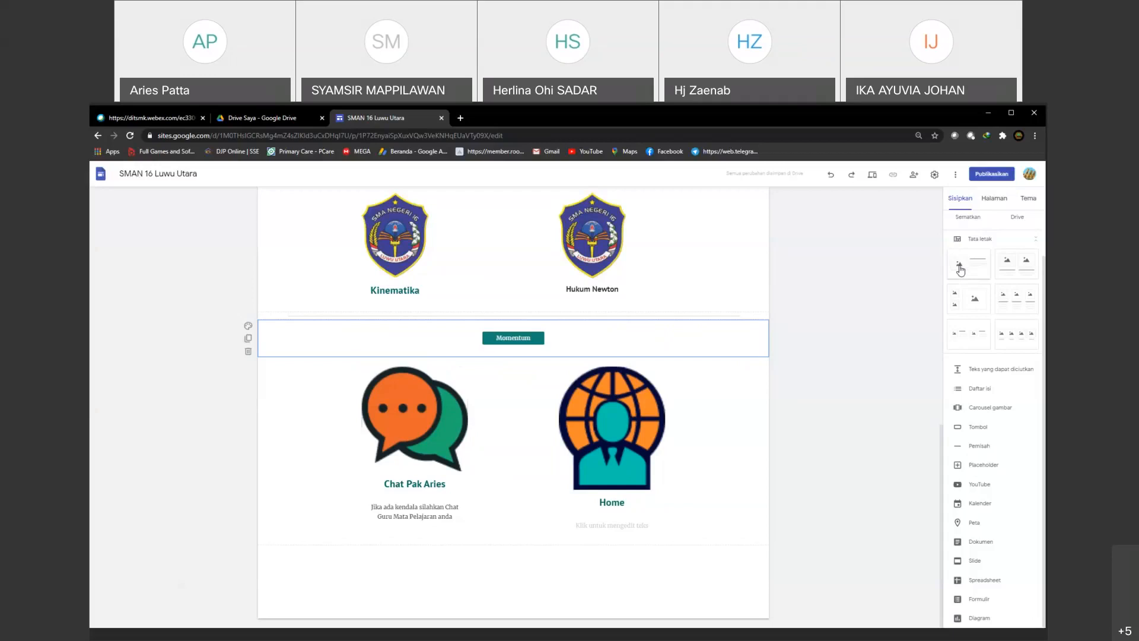
# Step: Insert an empty placeholder below the Momentum button and check which content types it can hold
pyautogui.click(960, 270)
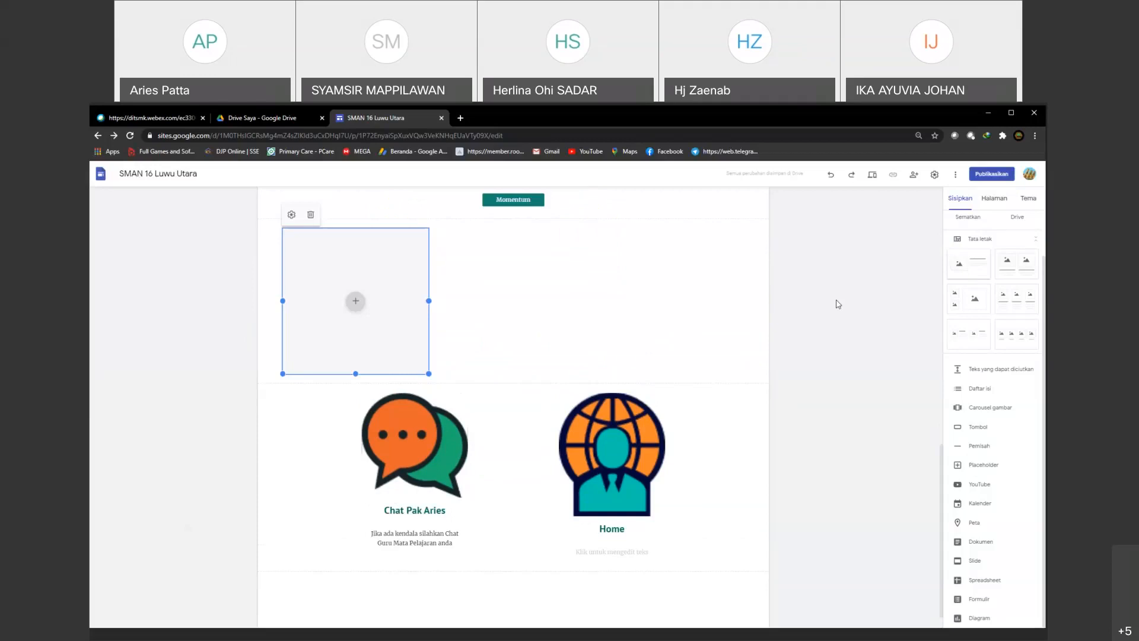
pyautogui.click(356, 301)
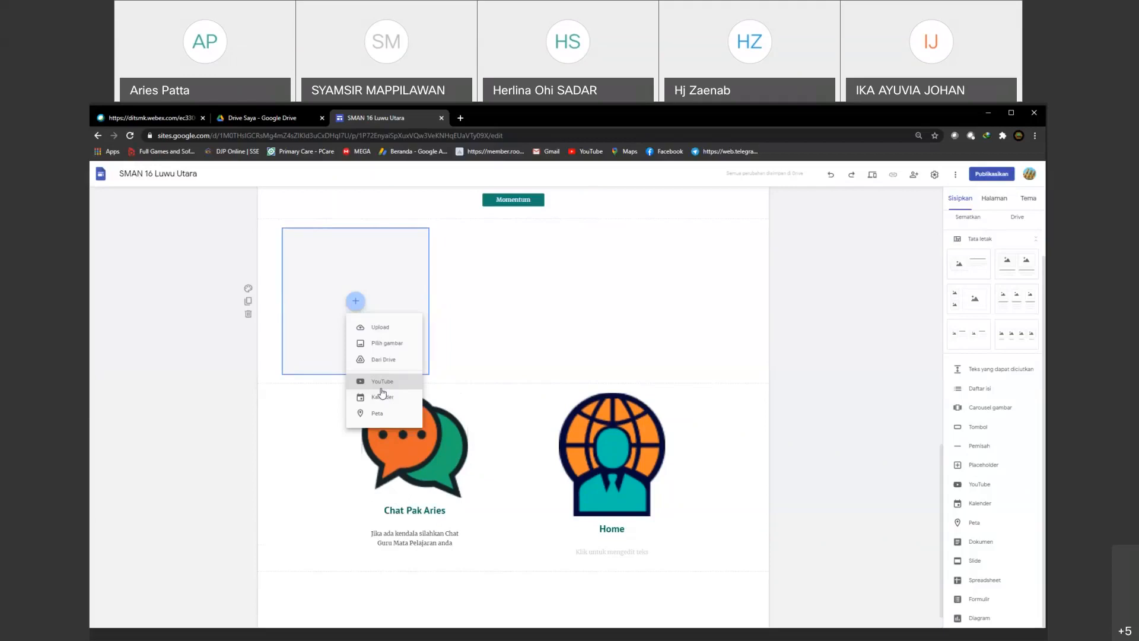
pyautogui.click(337, 241)
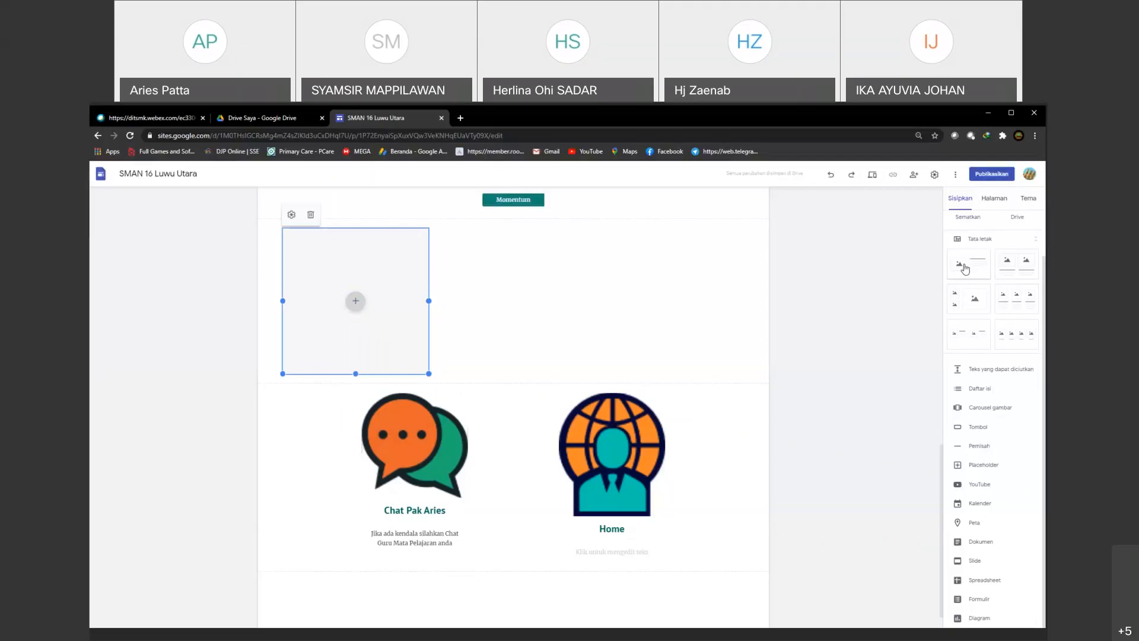
# Step: Add the single-image layout with heading and text at the page's end, and try removing and restoring the placeholder above it
pyautogui.click(965, 269)
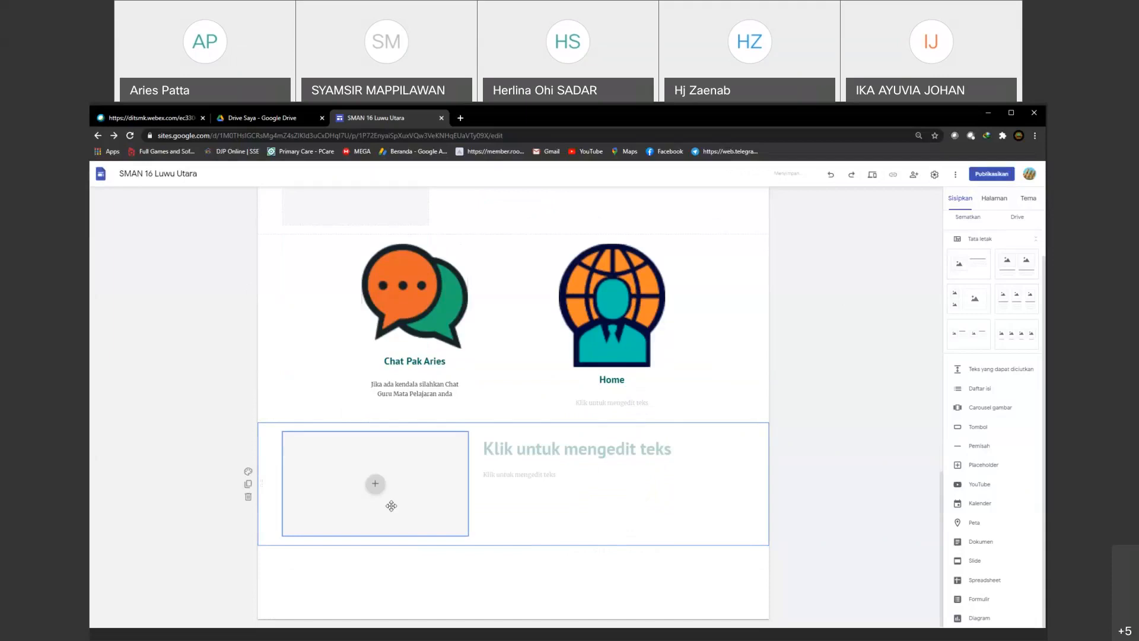
pyautogui.moveTo(391, 506); pyautogui.dragTo(338, 297)
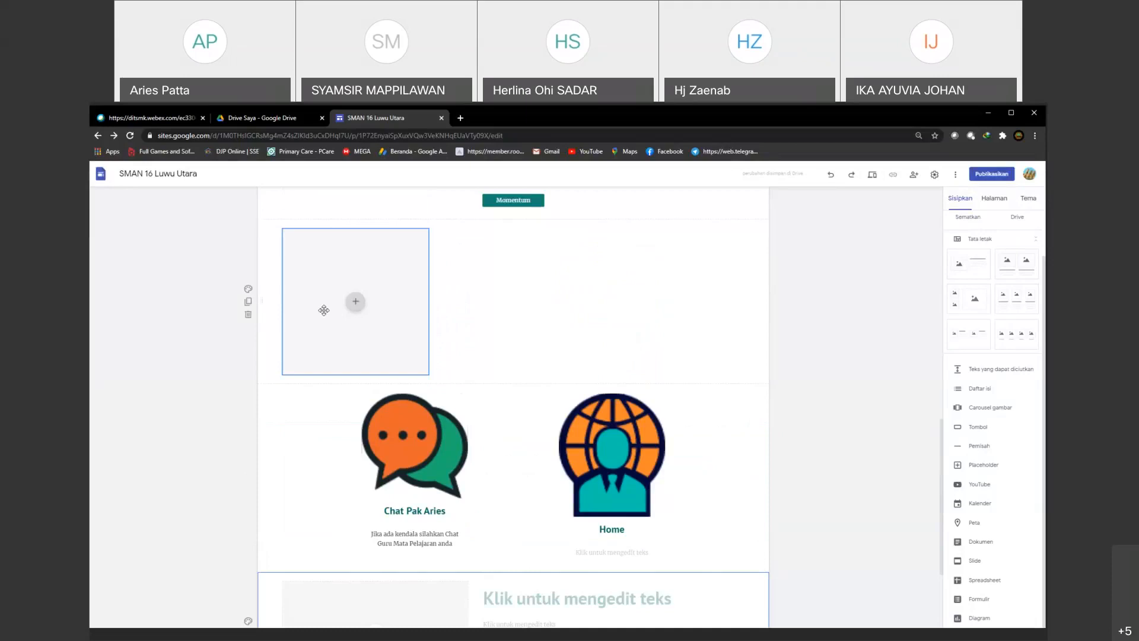
pyautogui.hotkey('ctrl', 'z')
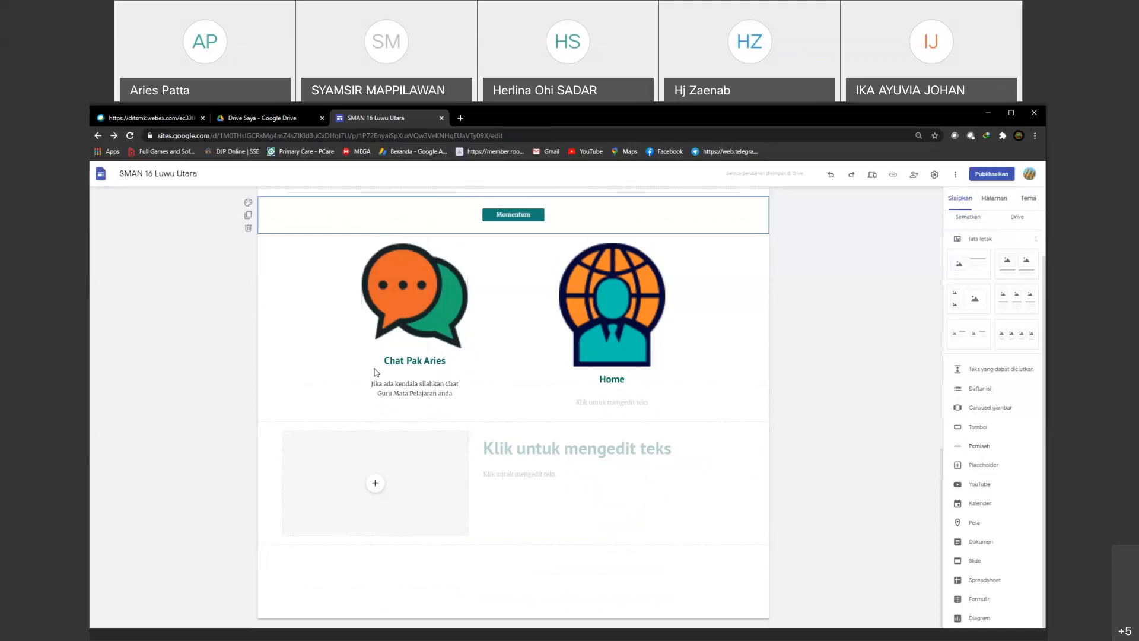
pyautogui.hotkey('ctrl', 'y')
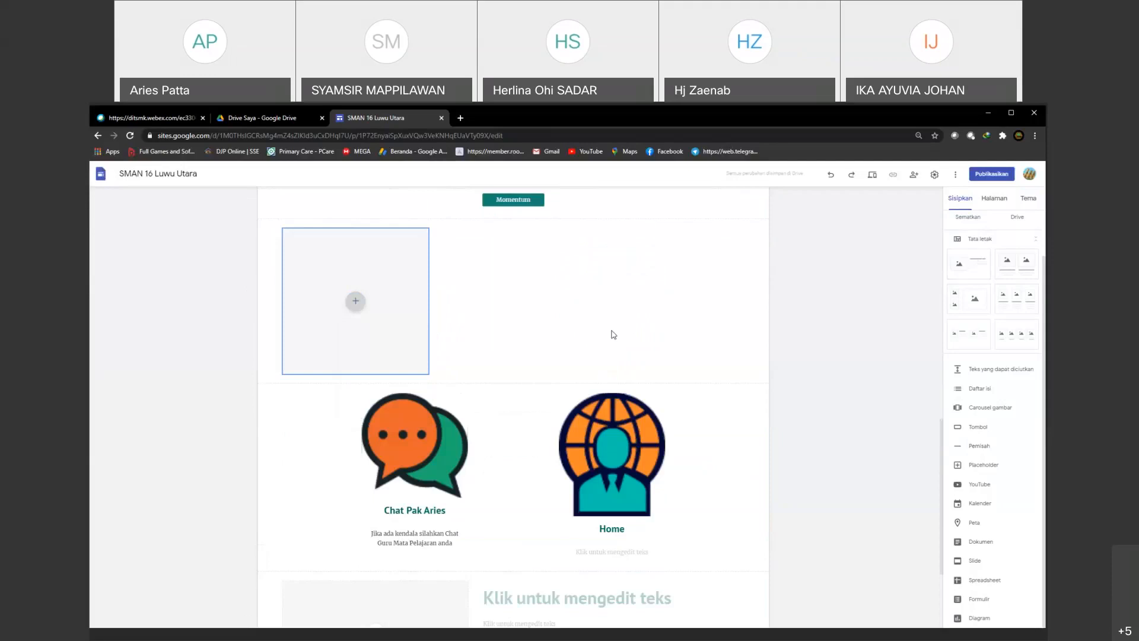
# Step: Delete the empty placeholder section and the image-with-text layout section from the main page
pyautogui.moveTo(248, 316)
pyautogui.click(248, 315)
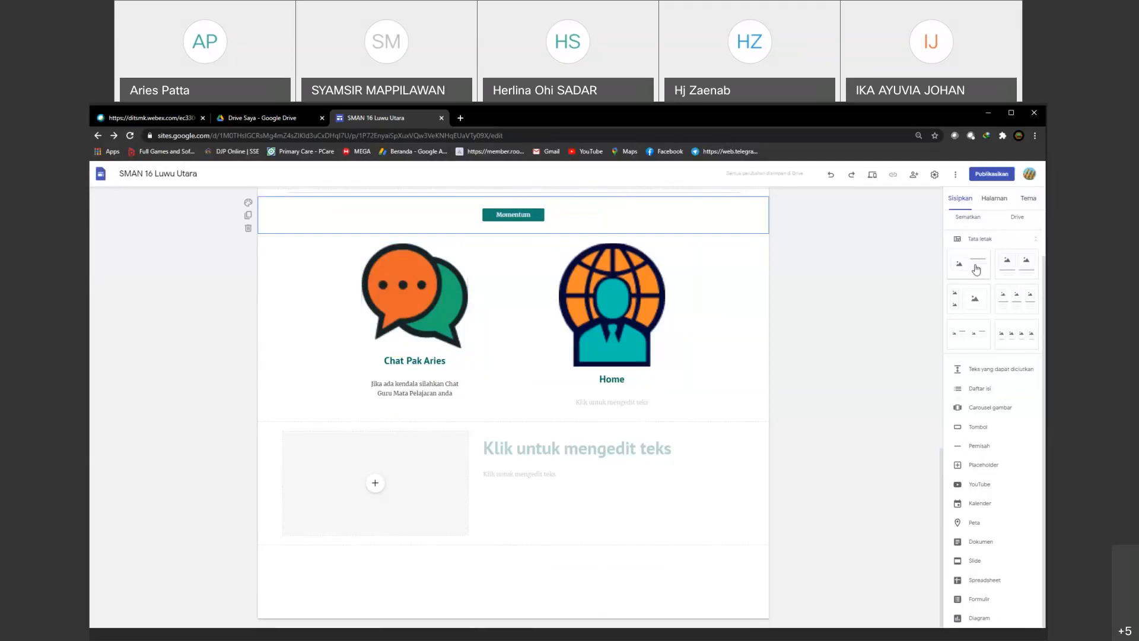
pyautogui.moveTo(248, 503)
pyautogui.click(248, 503)
# Step: Start an image carousel and look through the Google image search and Foto sources in its image picker, closing the picker without choosing anything
pyautogui.click(990, 407)
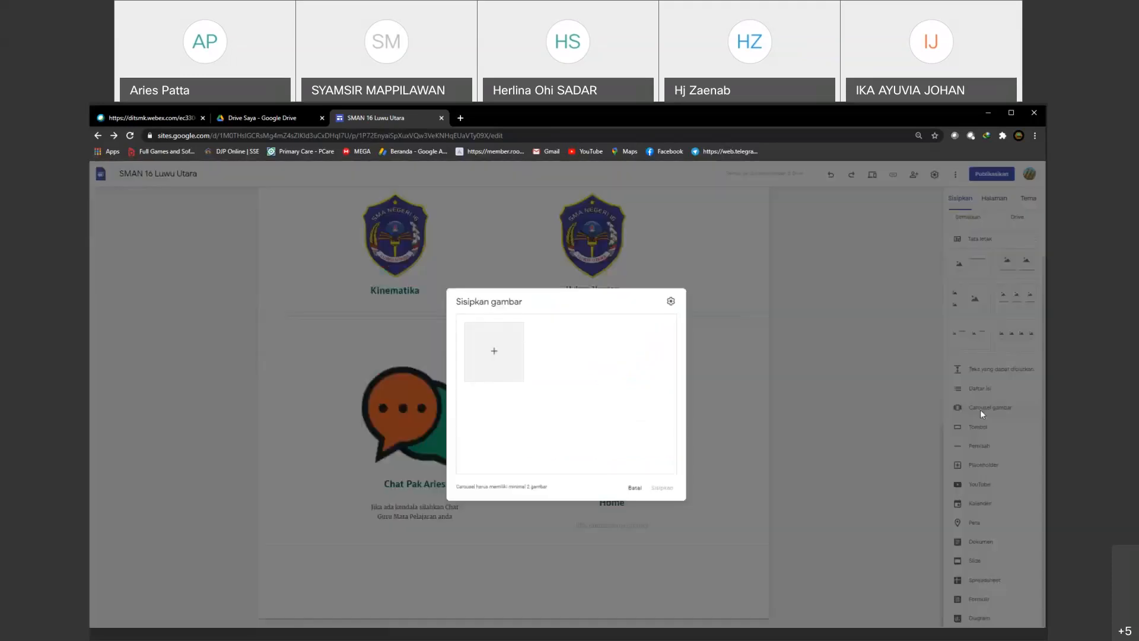
pyautogui.click(495, 350)
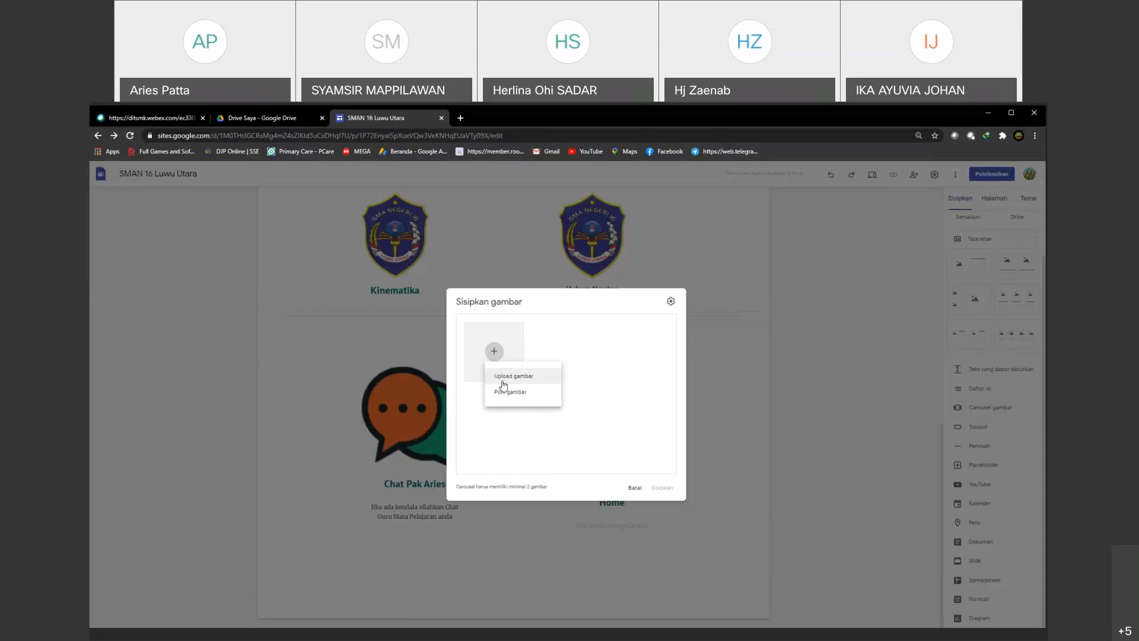
pyautogui.click(523, 397)
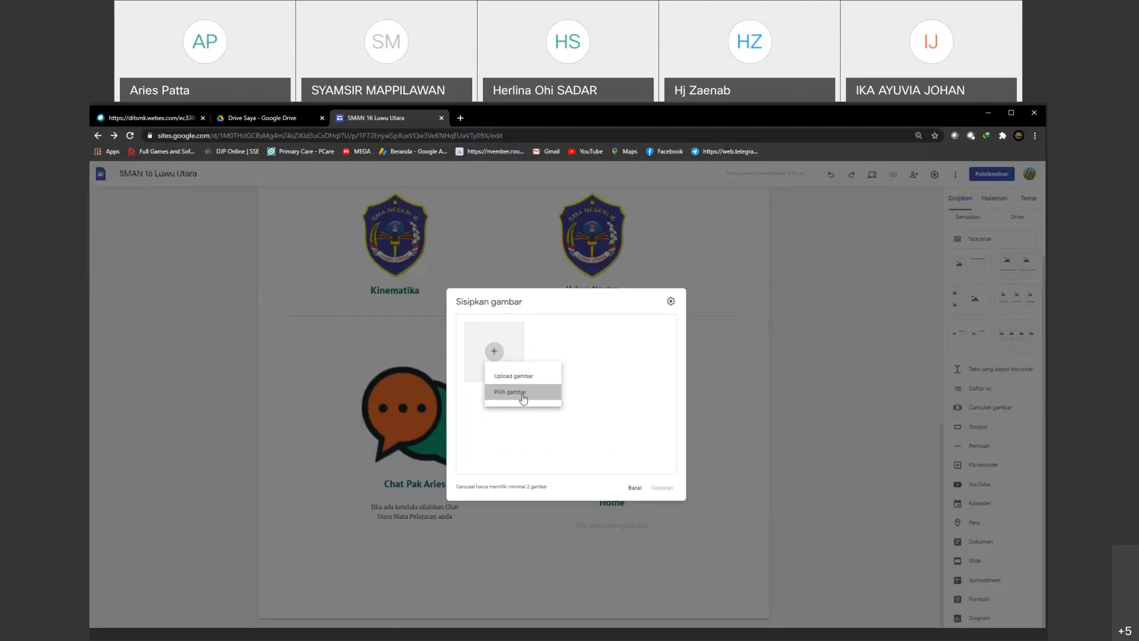
pyautogui.click(523, 393)
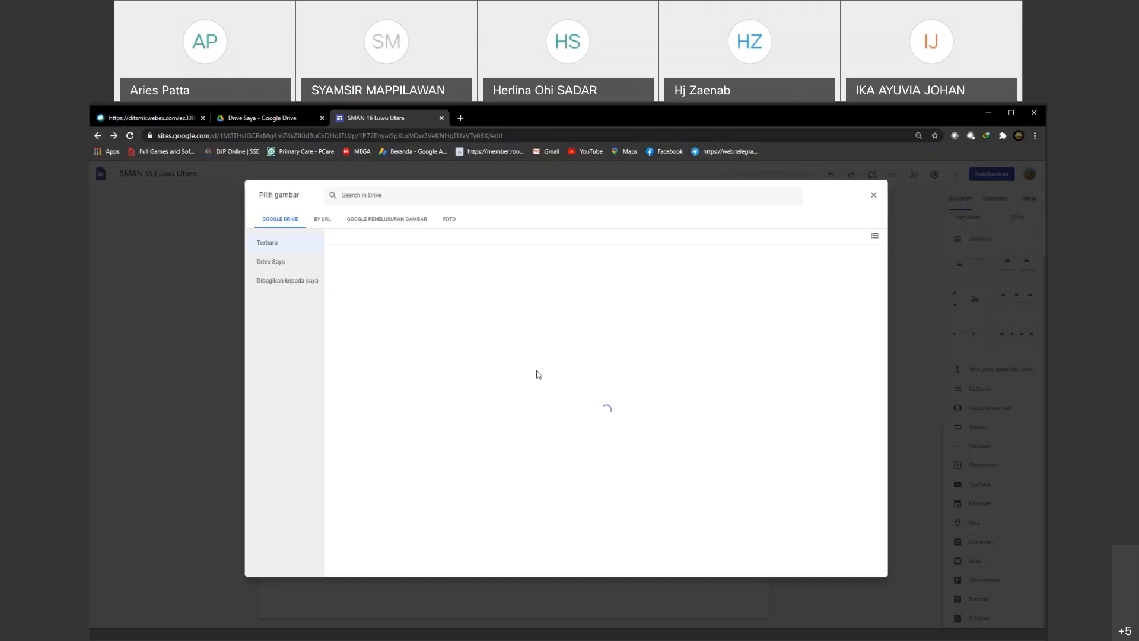
pyautogui.click(387, 219)
pyautogui.click(449, 219)
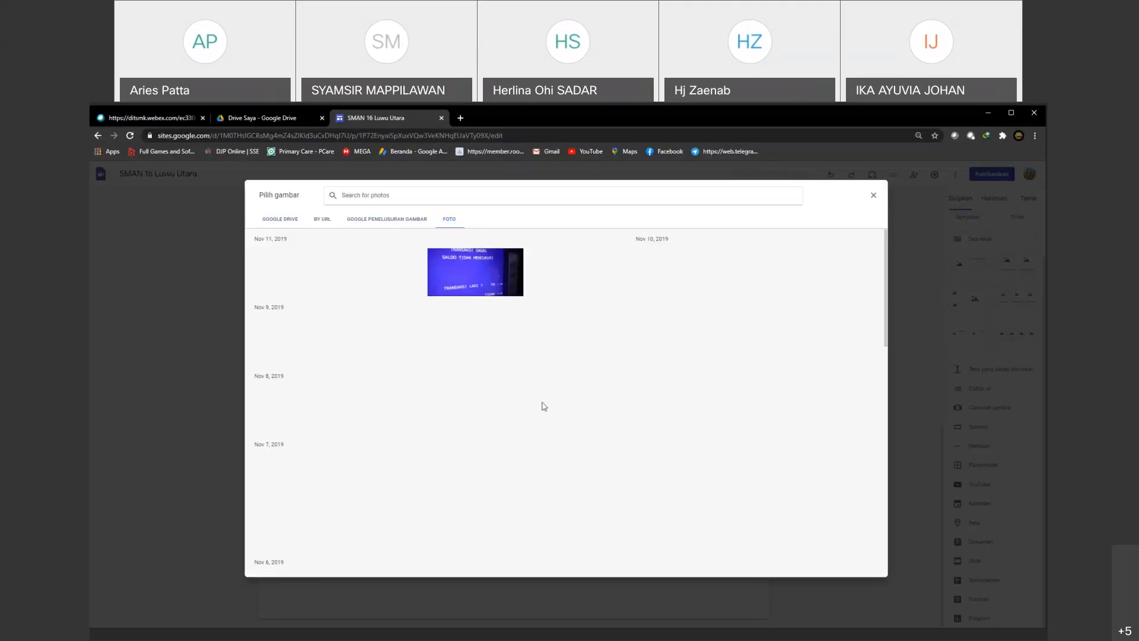
pyautogui.press('Escape')
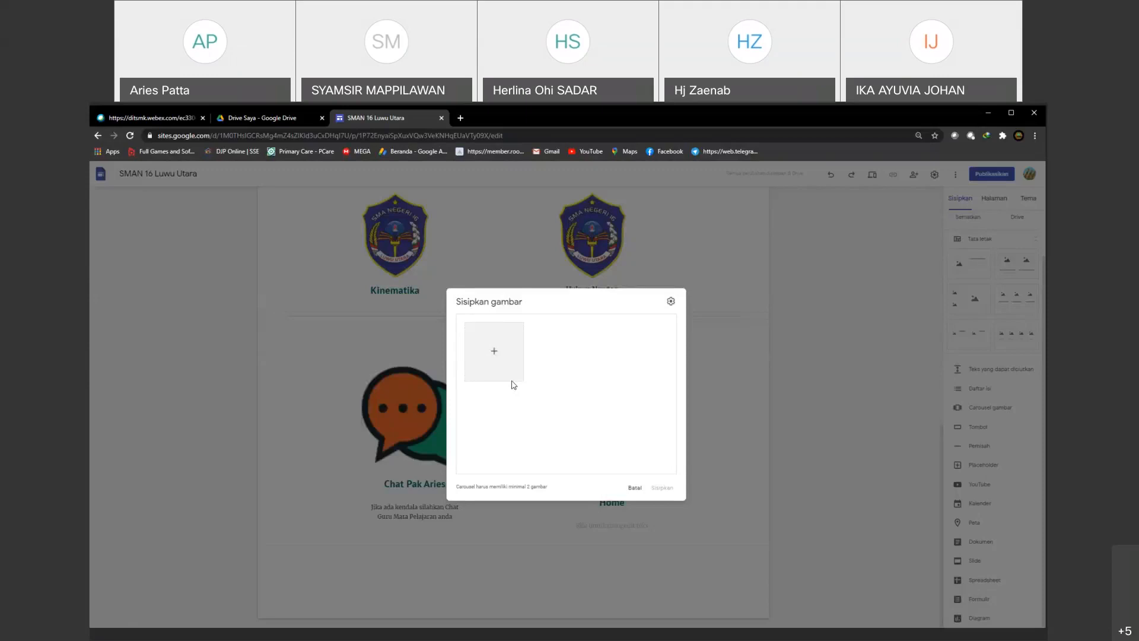
# Step: Check the carousel's image upload option and cancel the carousel
pyautogui.click(509, 373)
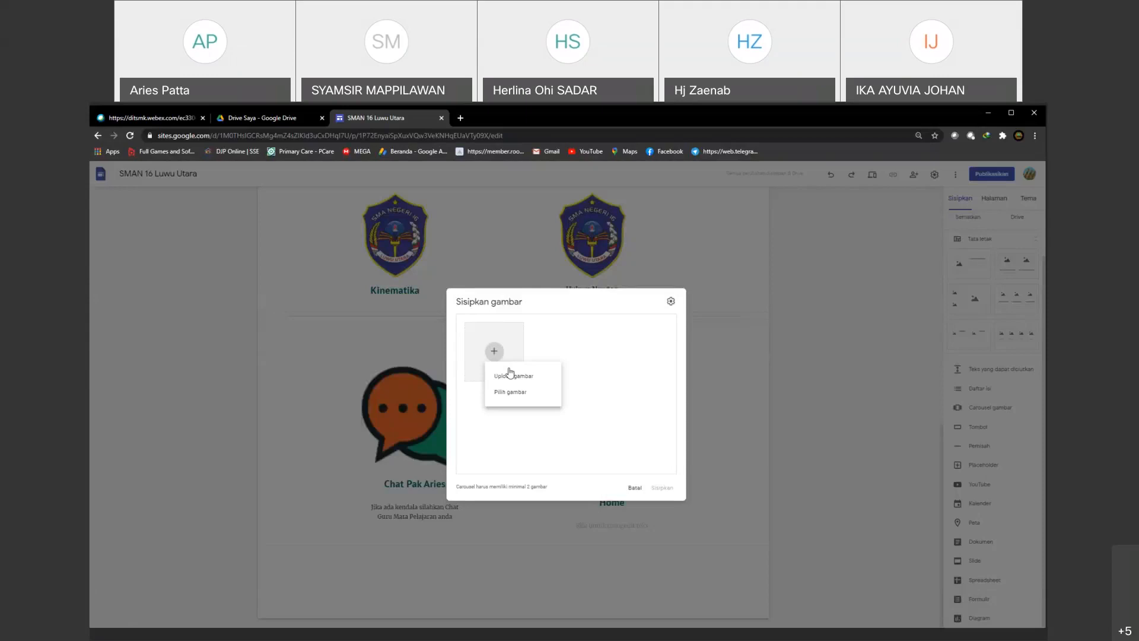
pyautogui.click(510, 375)
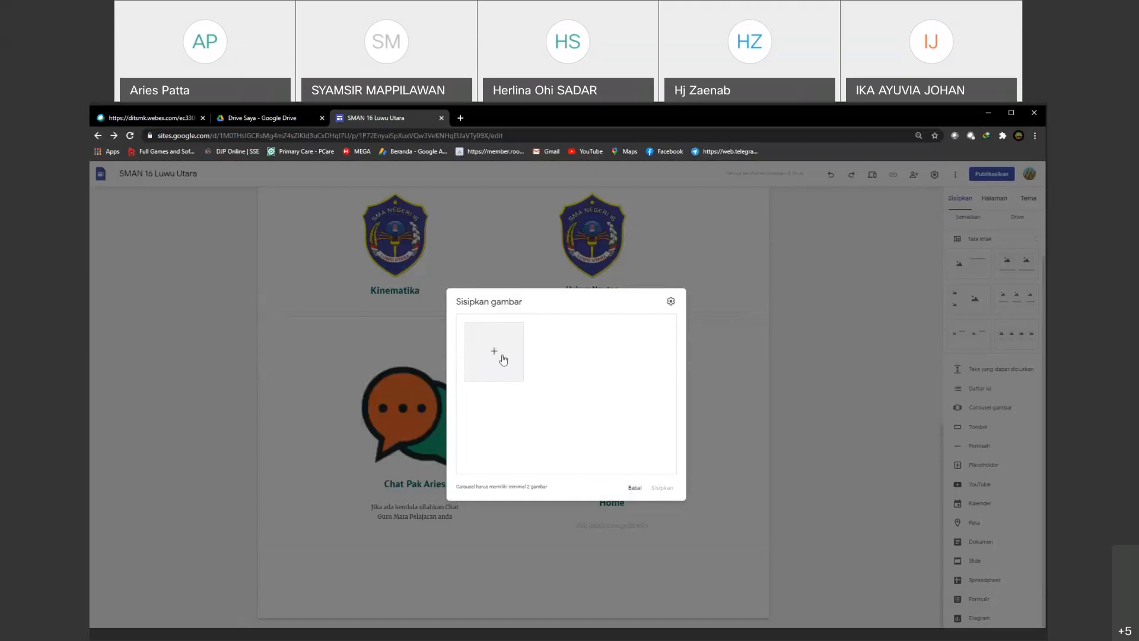
pyautogui.click(635, 488)
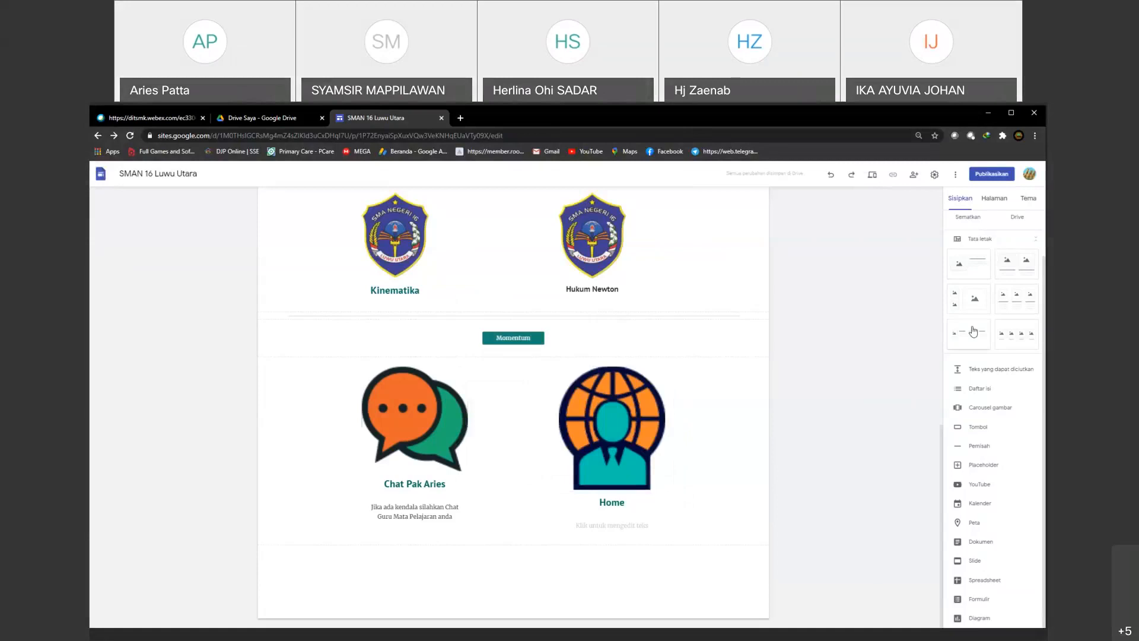
# Step: Try the four-image layout with captions at the page's end and delete that section again
pyautogui.click(1016, 335)
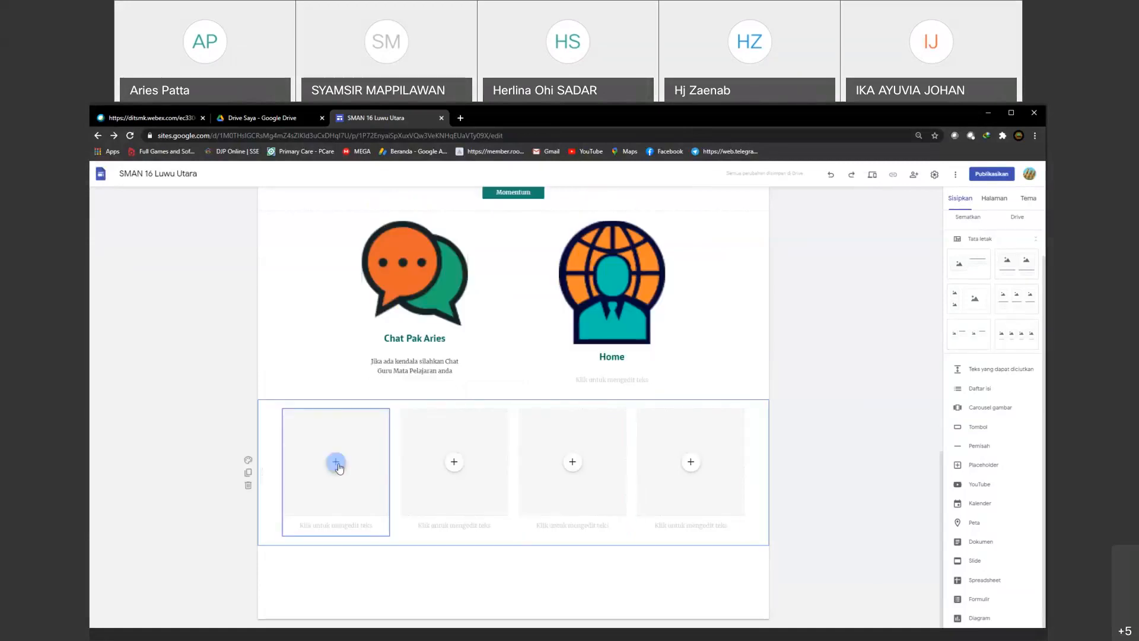
pyautogui.click(248, 486)
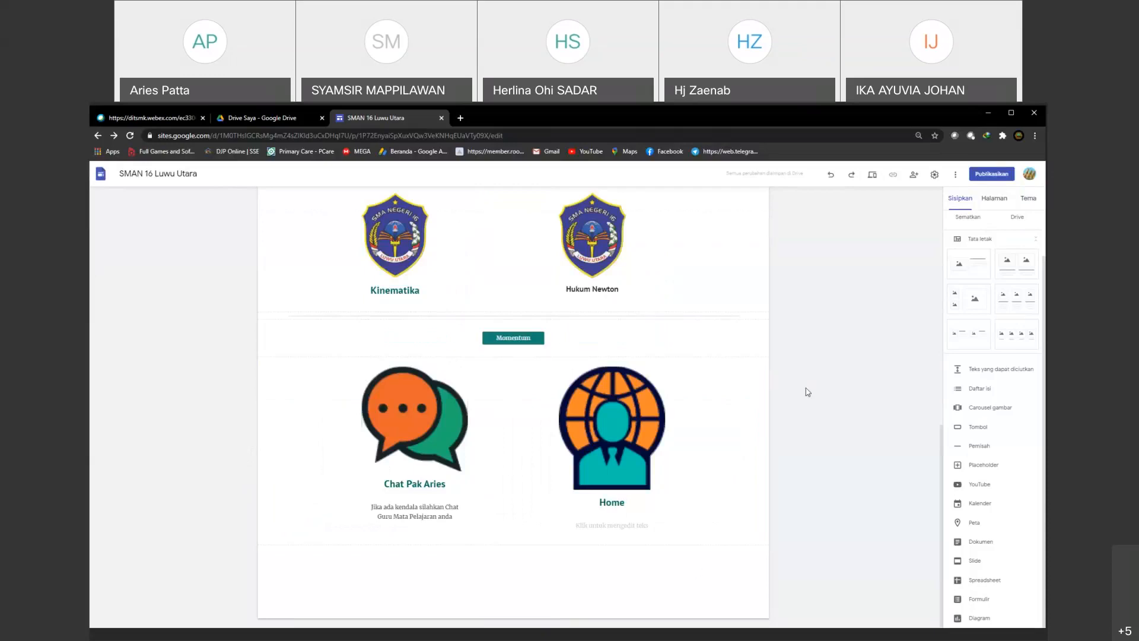
pyautogui.scroll(5, 807, 392)
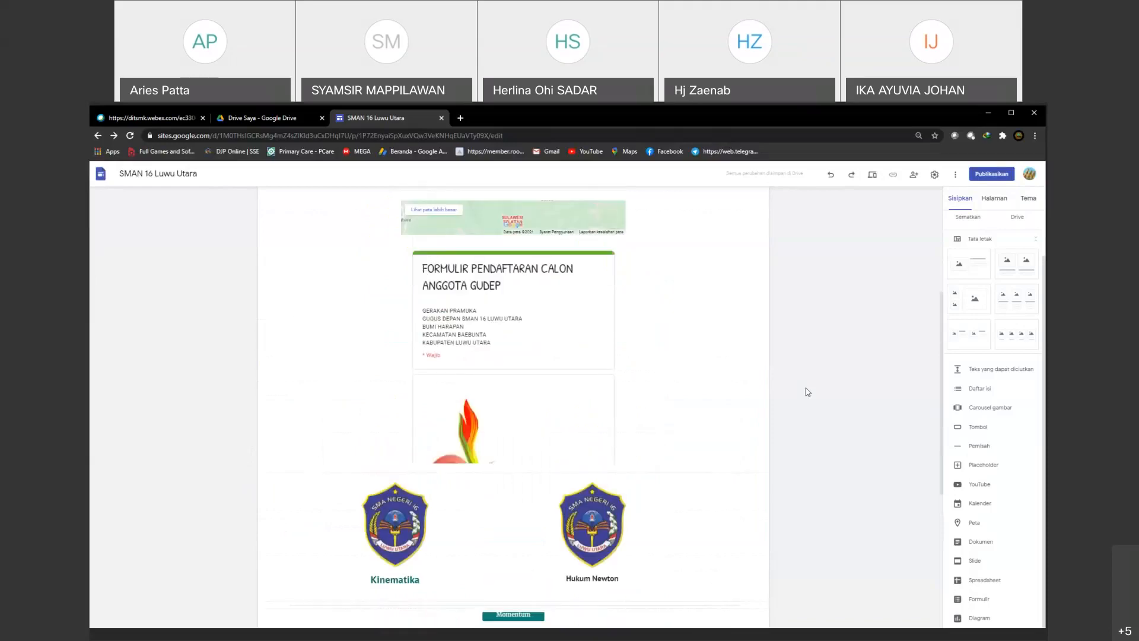
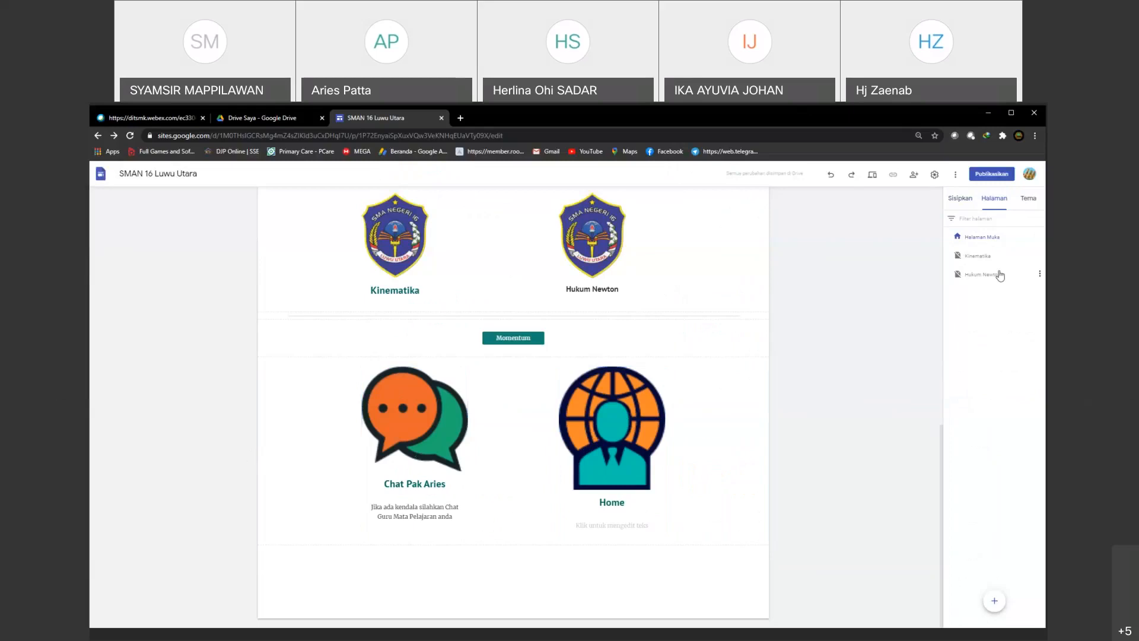
# Step: Show the Kinematika and Hukum Newton pages in the site navigation
pyautogui.click(1041, 255)
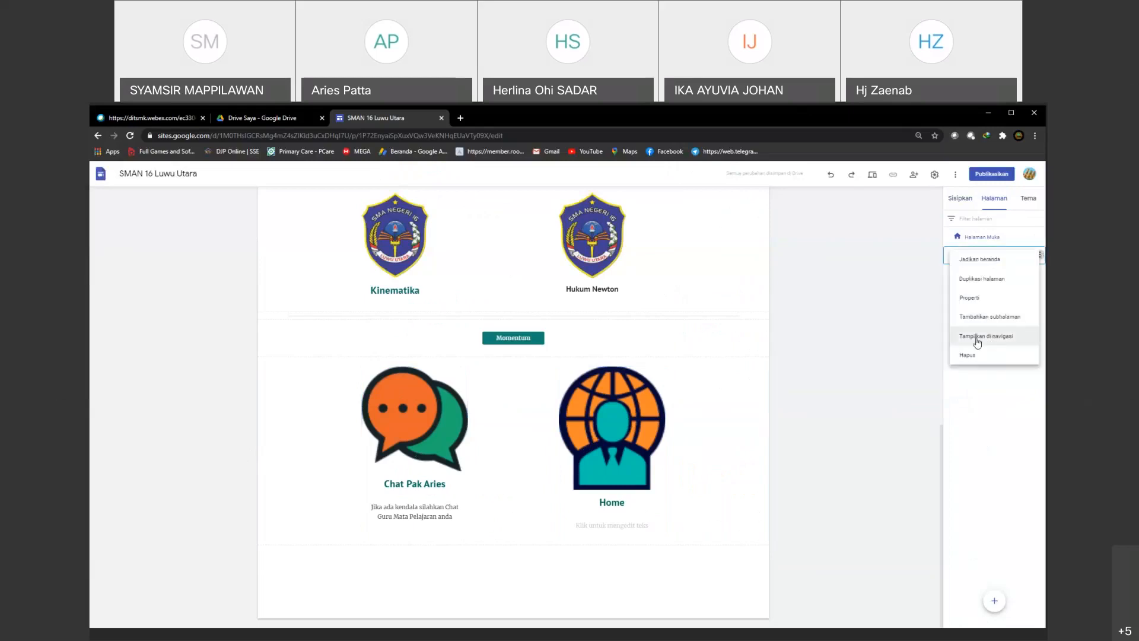
pyautogui.click(1009, 348)
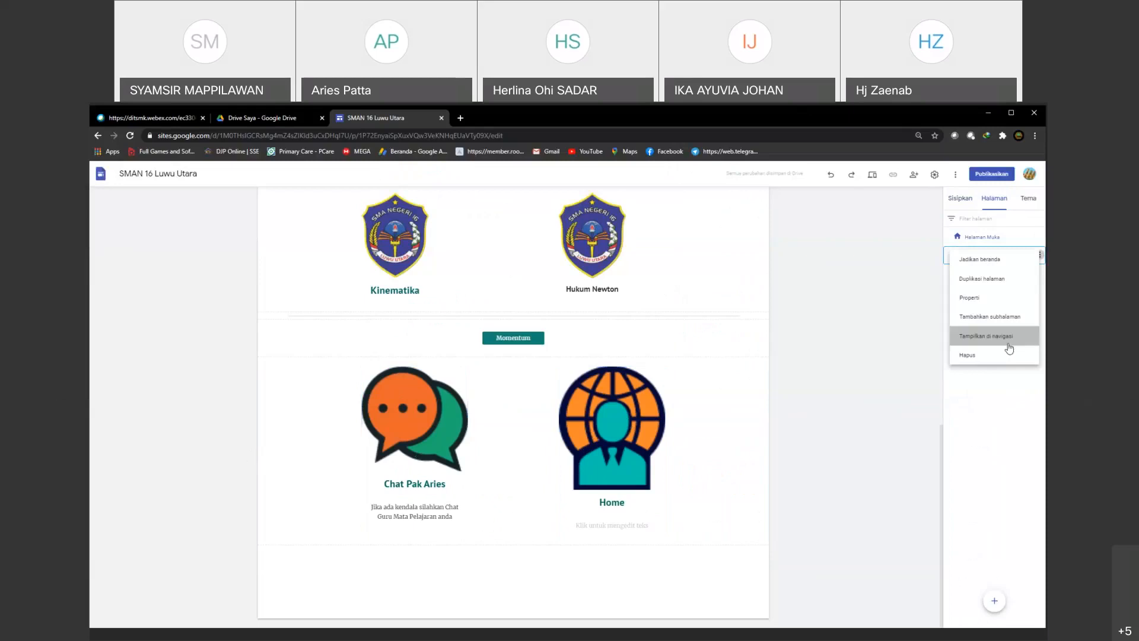
pyautogui.click(1041, 275)
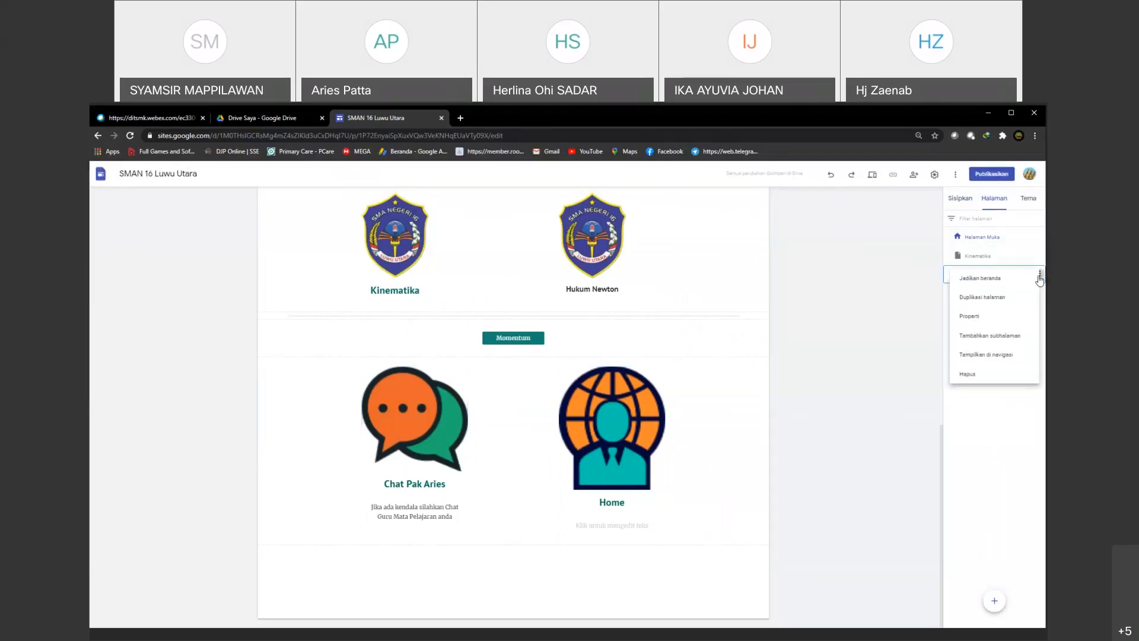
pyautogui.click(977, 337)
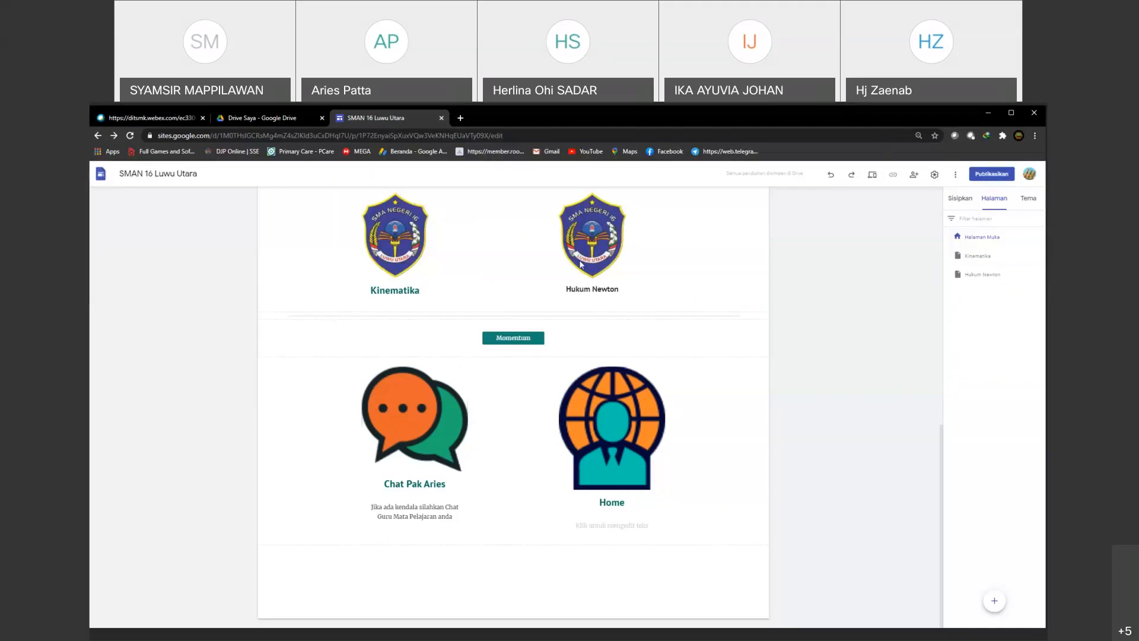
# Step: Preview the site in the large-screen view and check the Kinematika page through the site navigation
pyautogui.click(873, 175)
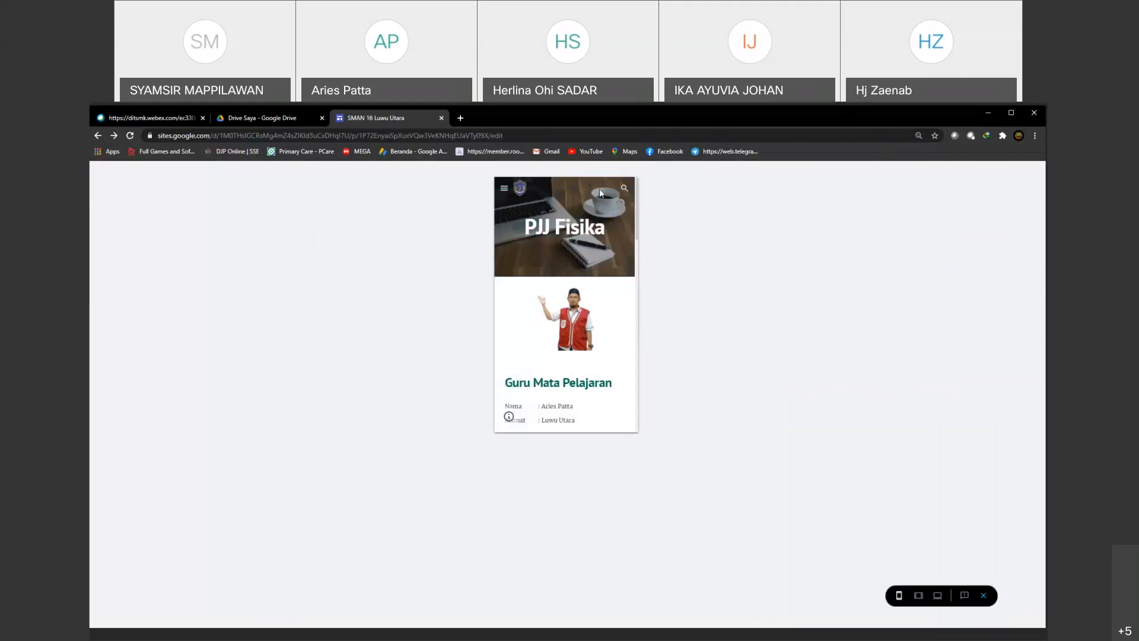
pyautogui.click(939, 597)
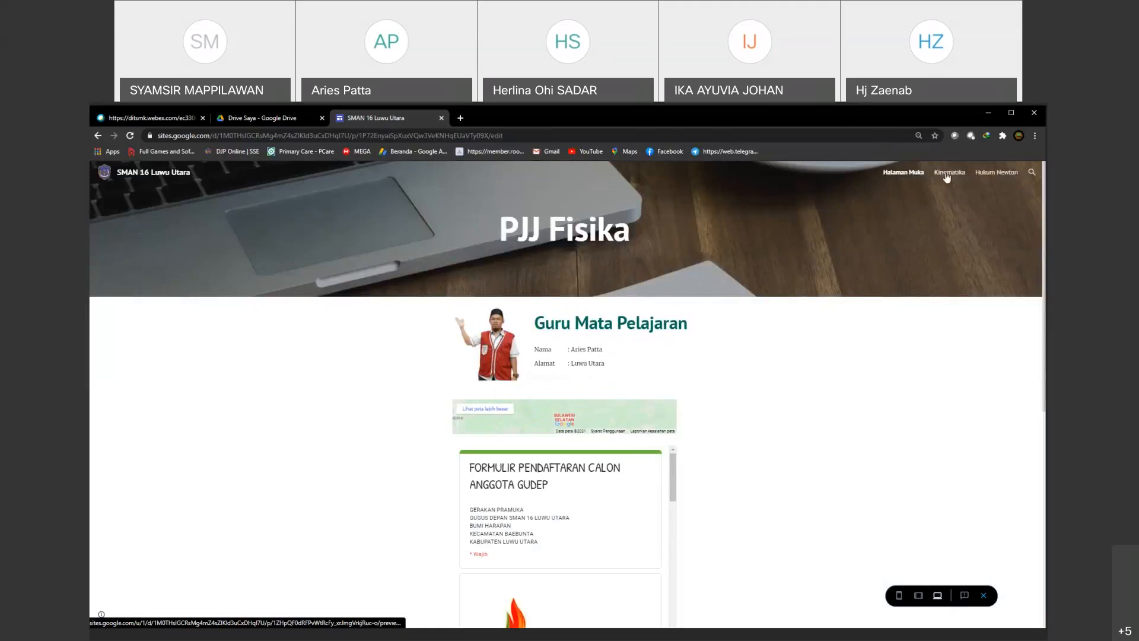
pyautogui.click(947, 175)
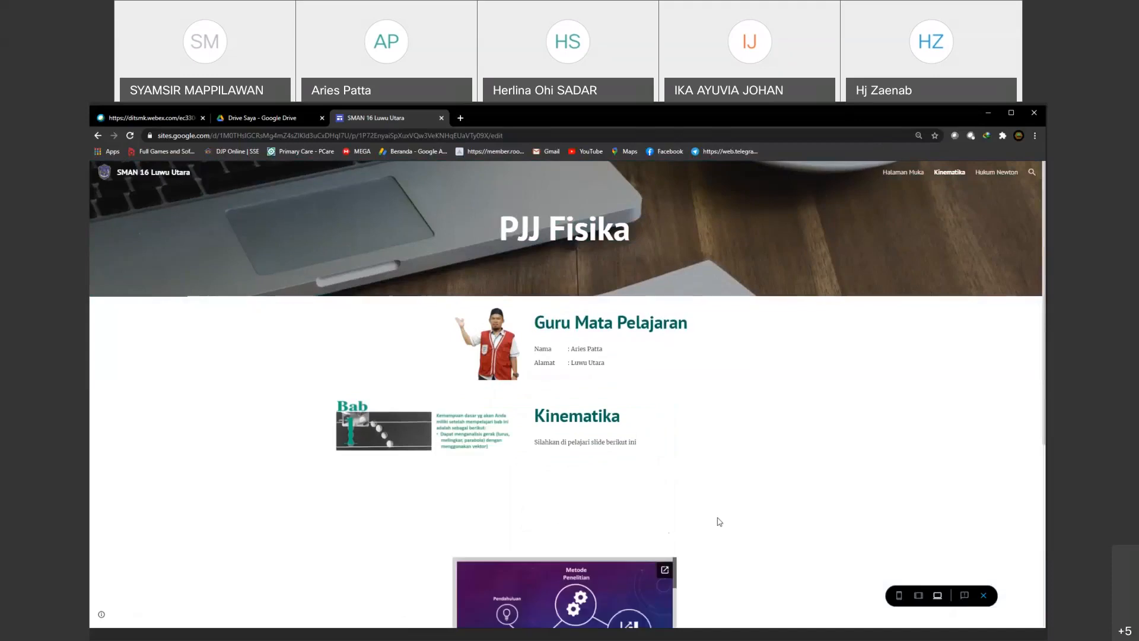
pyautogui.scroll(-2, 717, 521)
pyautogui.scroll(2, 717, 522)
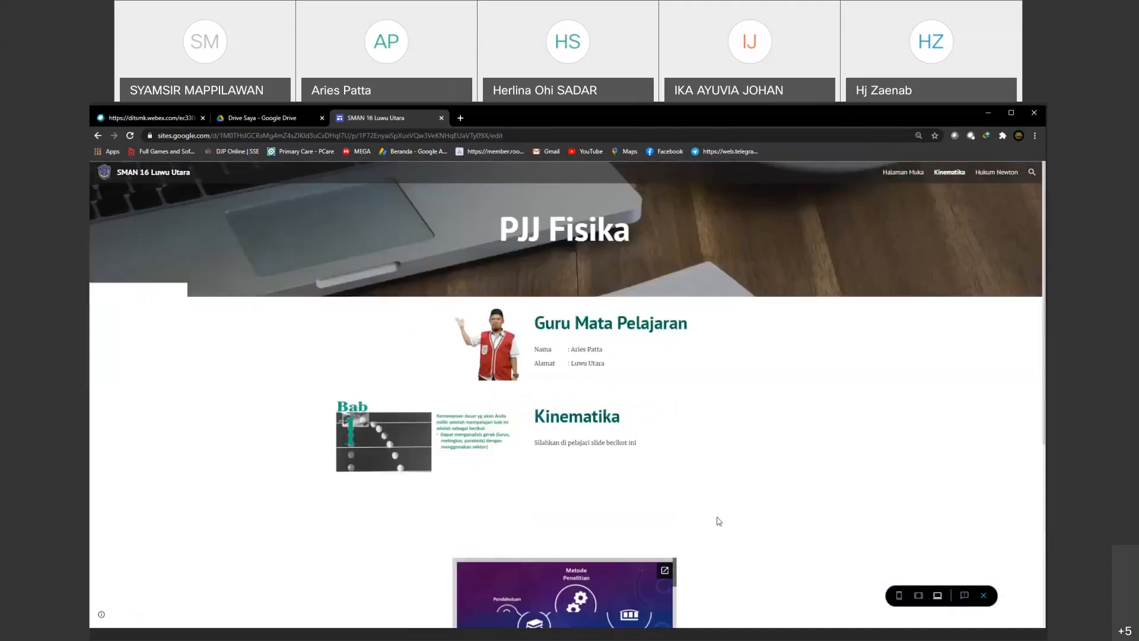
# Step: Review the Hukum Newton page from top to bottom in the preview, return to Halaman Muka and exit the preview
pyautogui.click(994, 173)
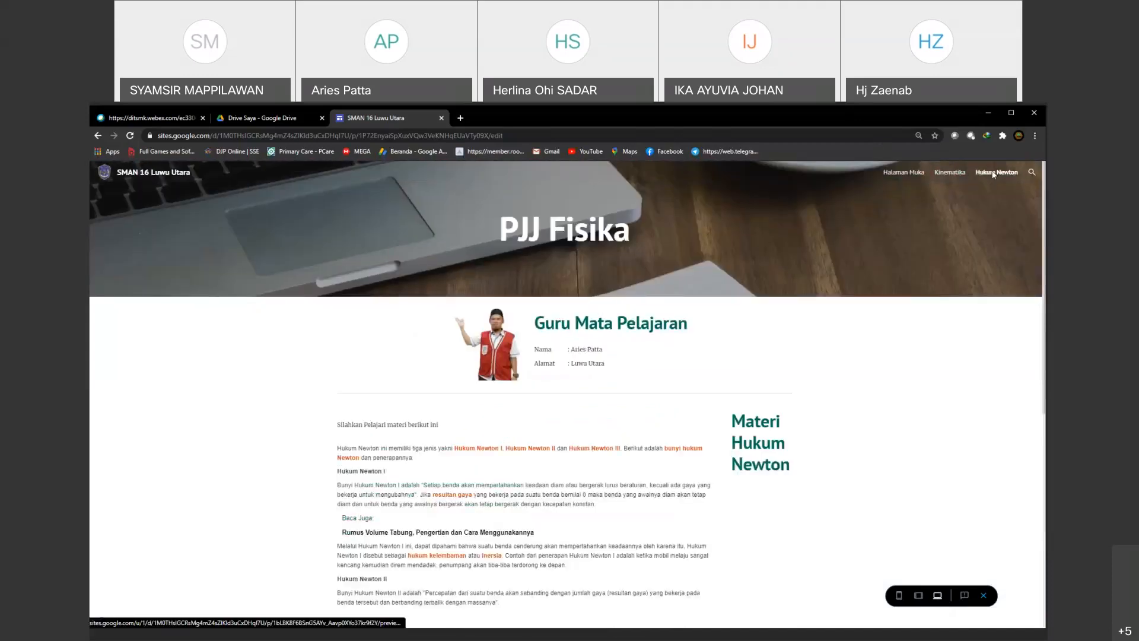
pyautogui.scroll(-3, 526, 505)
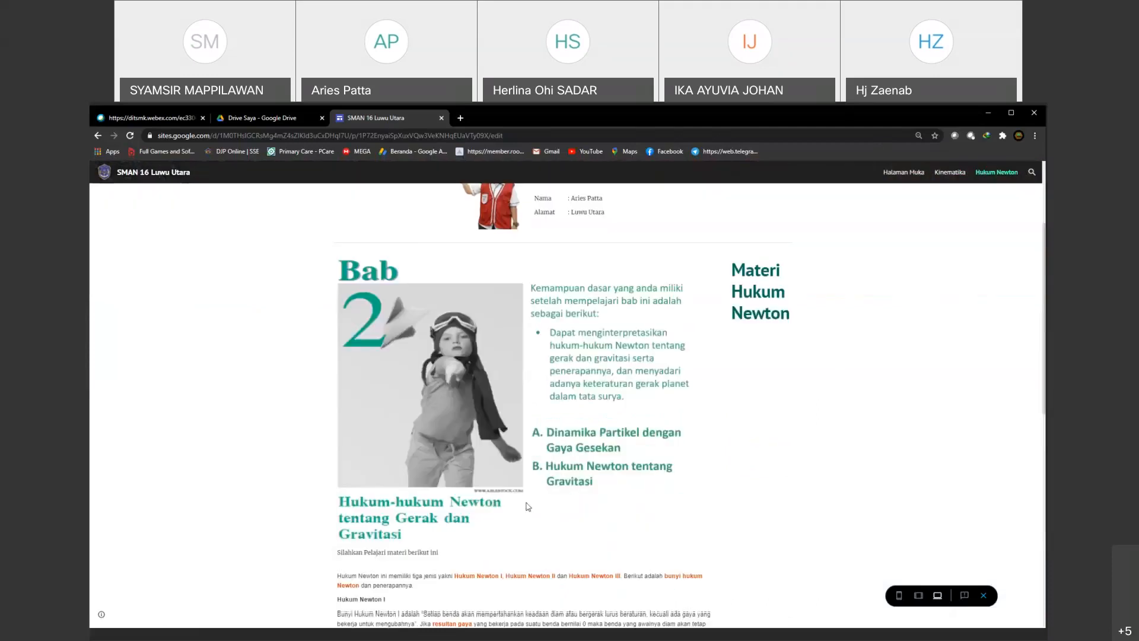
pyautogui.scroll(-2, 528, 506)
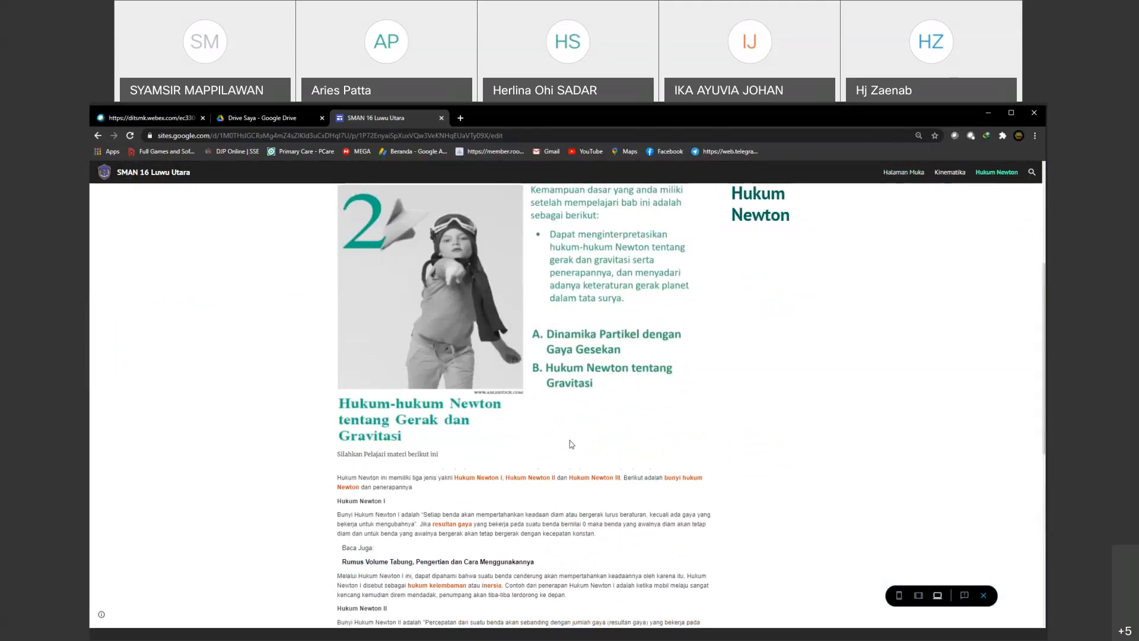
pyautogui.scroll(5, 572, 445)
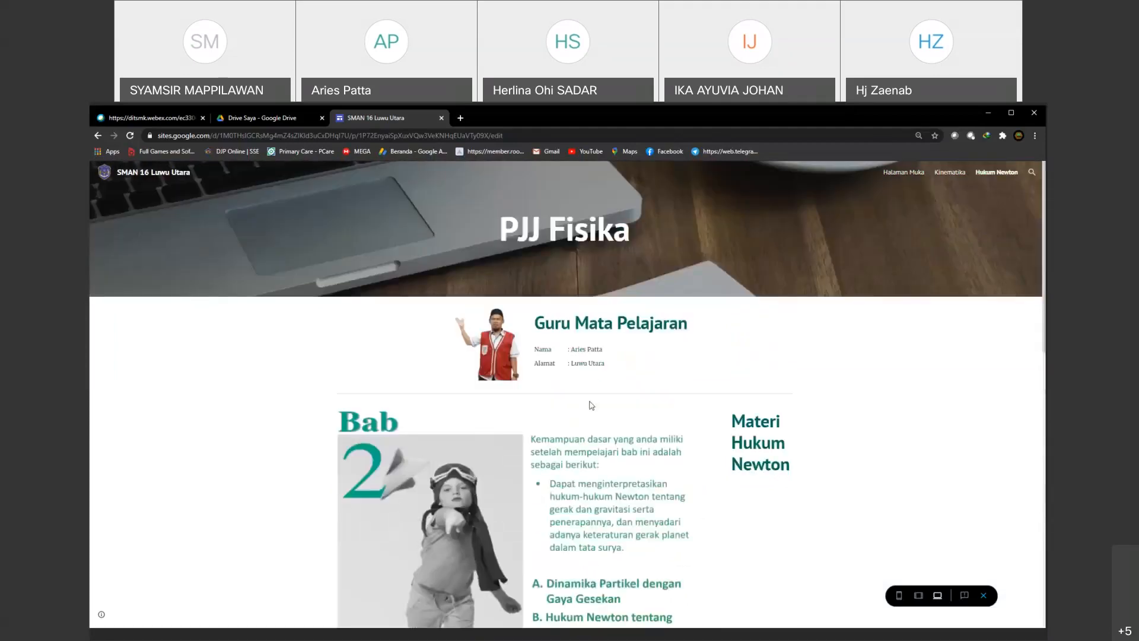
pyautogui.scroll(-7, 591, 405)
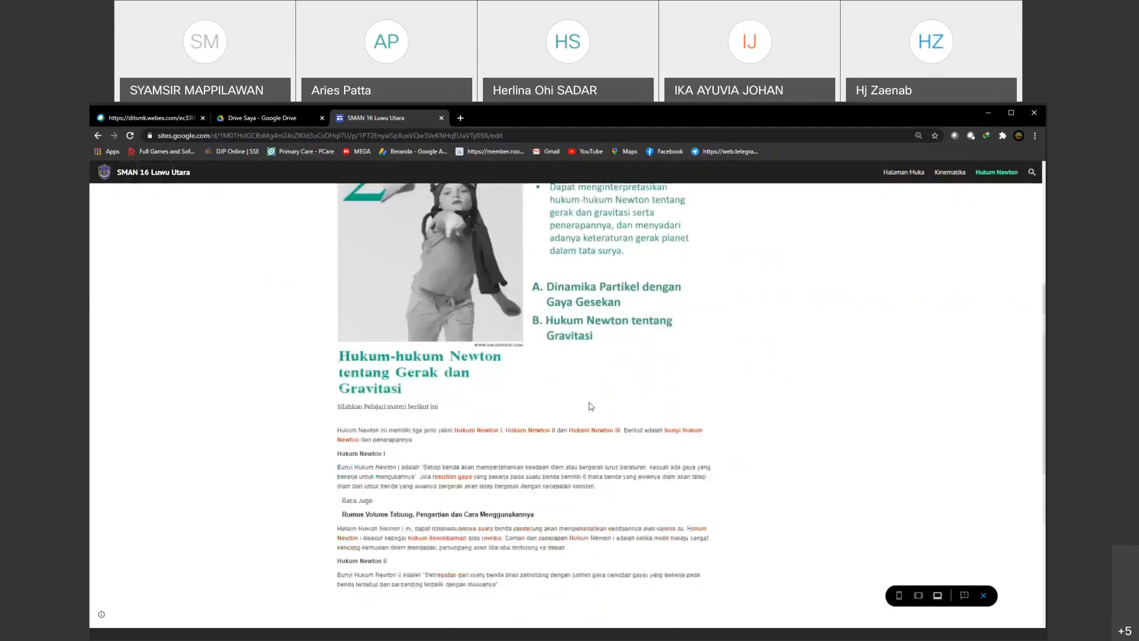
pyautogui.scroll(-2, 585, 410)
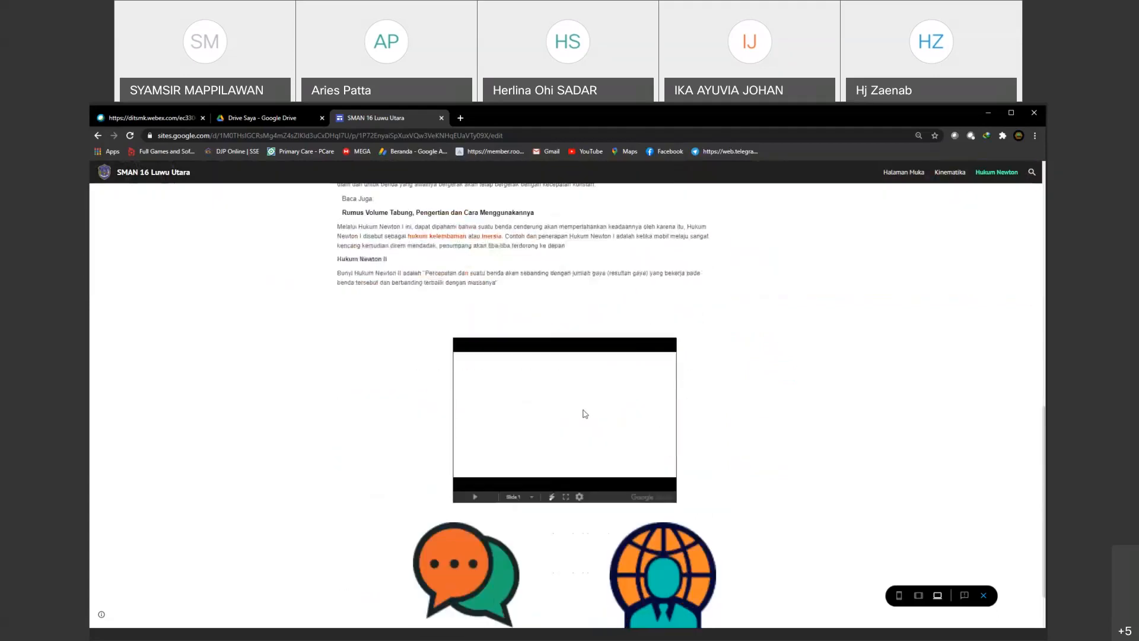
pyautogui.scroll(-1, 633, 440)
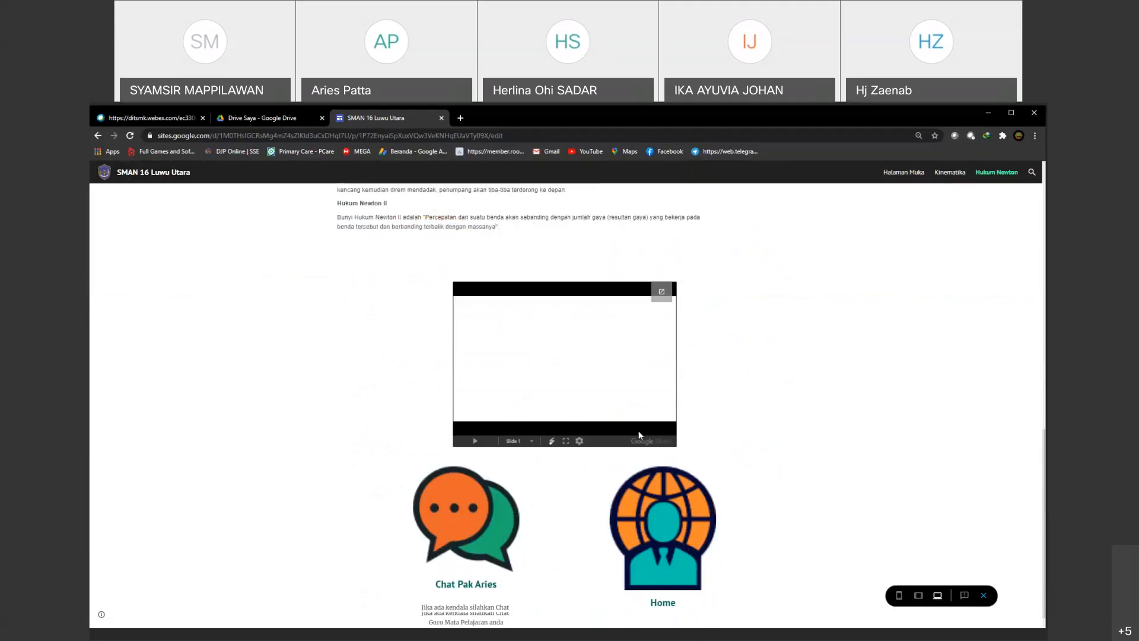
pyautogui.click(915, 176)
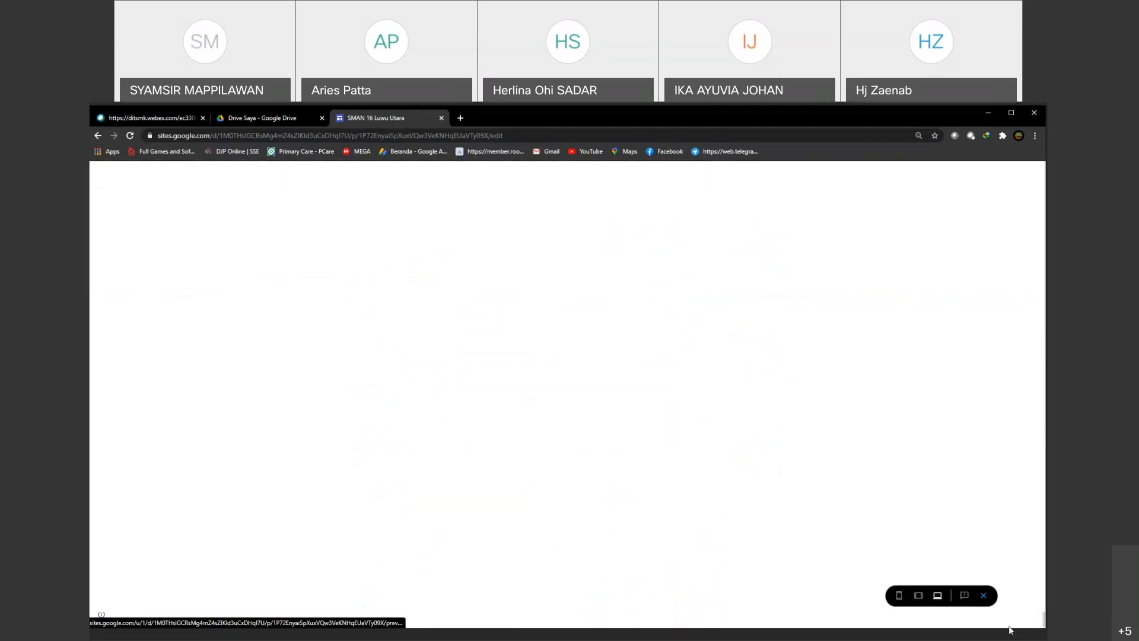
pyautogui.click(984, 597)
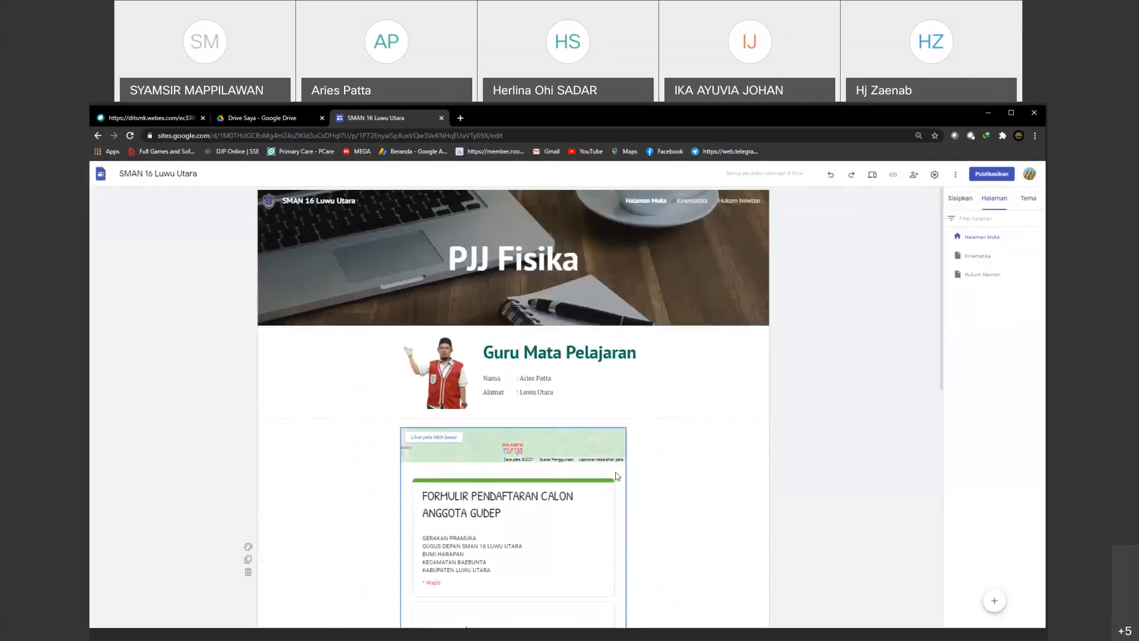
# Step: Hide the Kinematika and Hukum Newton pages from the site navigation again
pyautogui.scroll(-5, 617, 476)
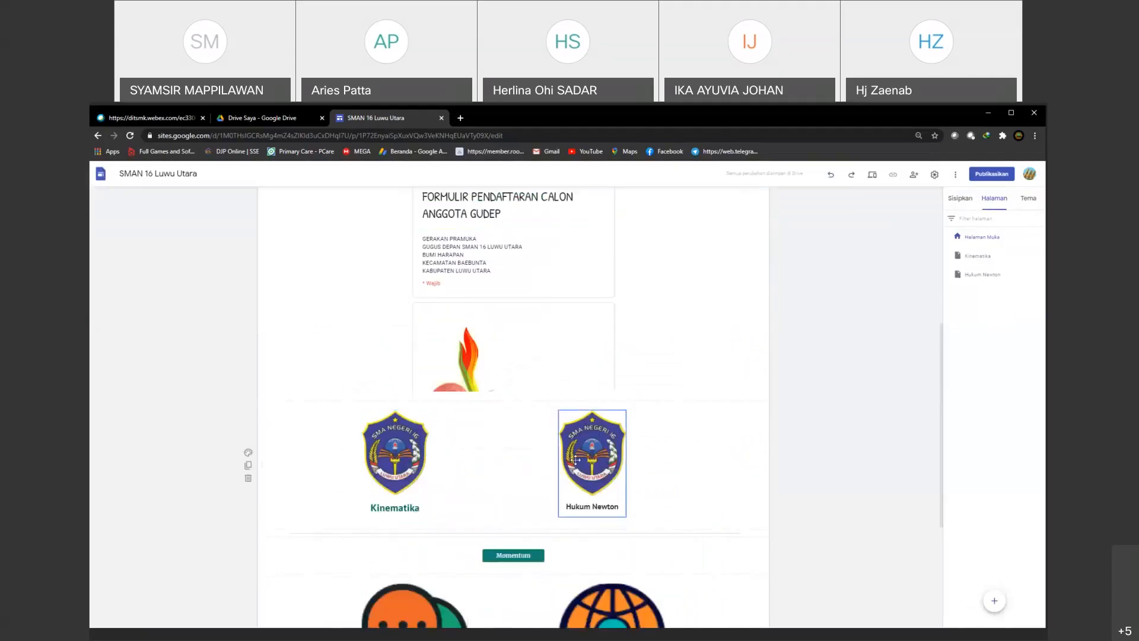
pyautogui.scroll(-2, 628, 561)
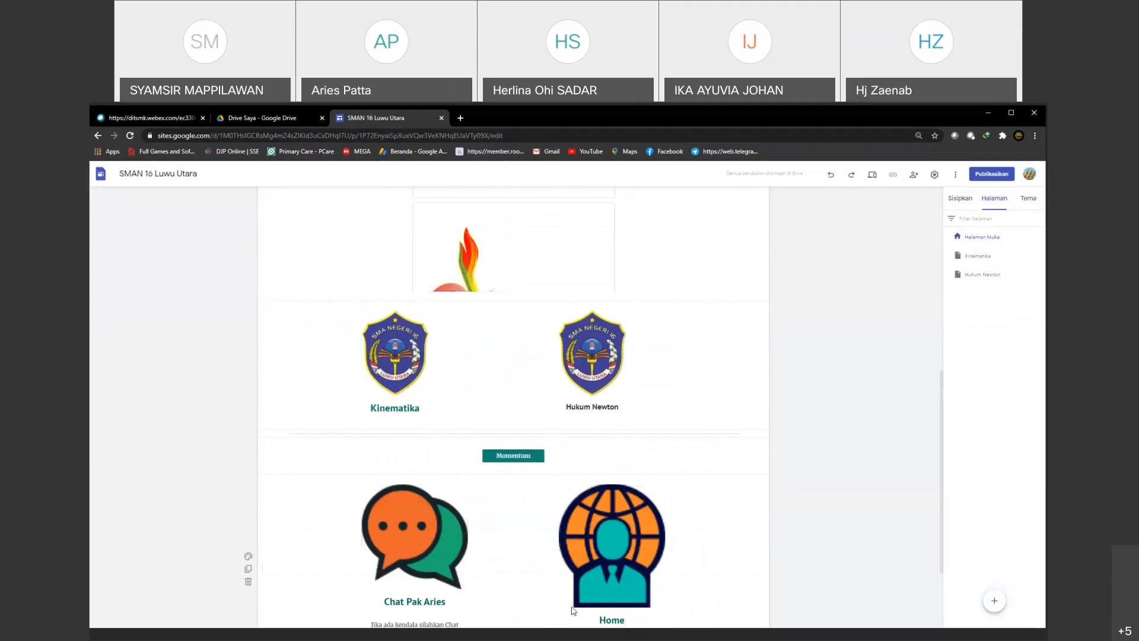
pyautogui.scroll(-1, 573, 611)
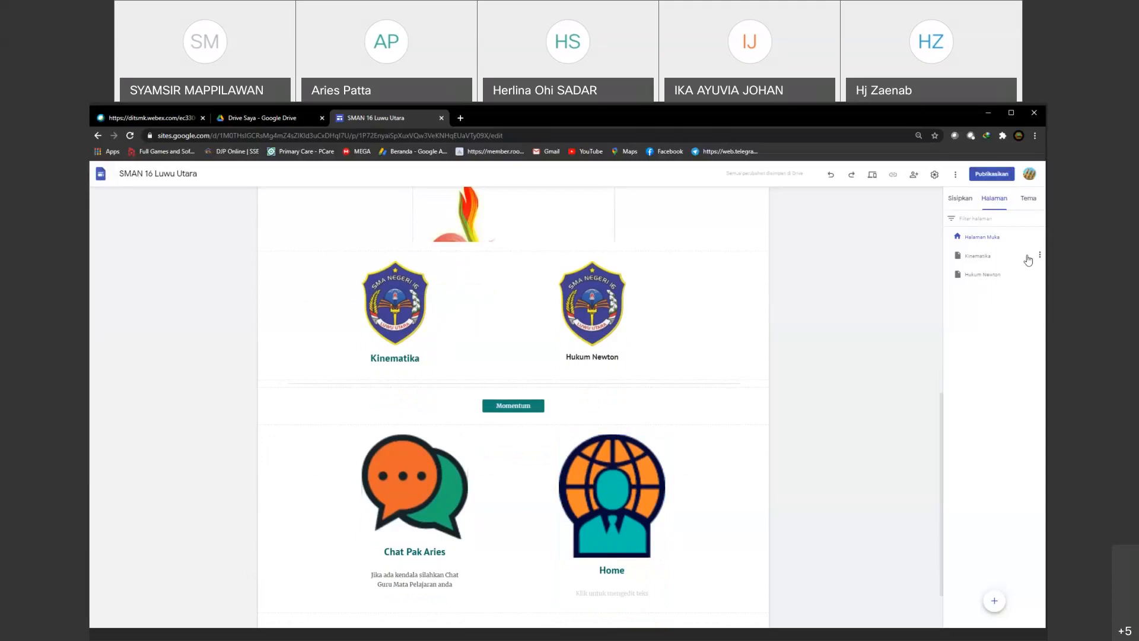
pyautogui.click(1039, 255)
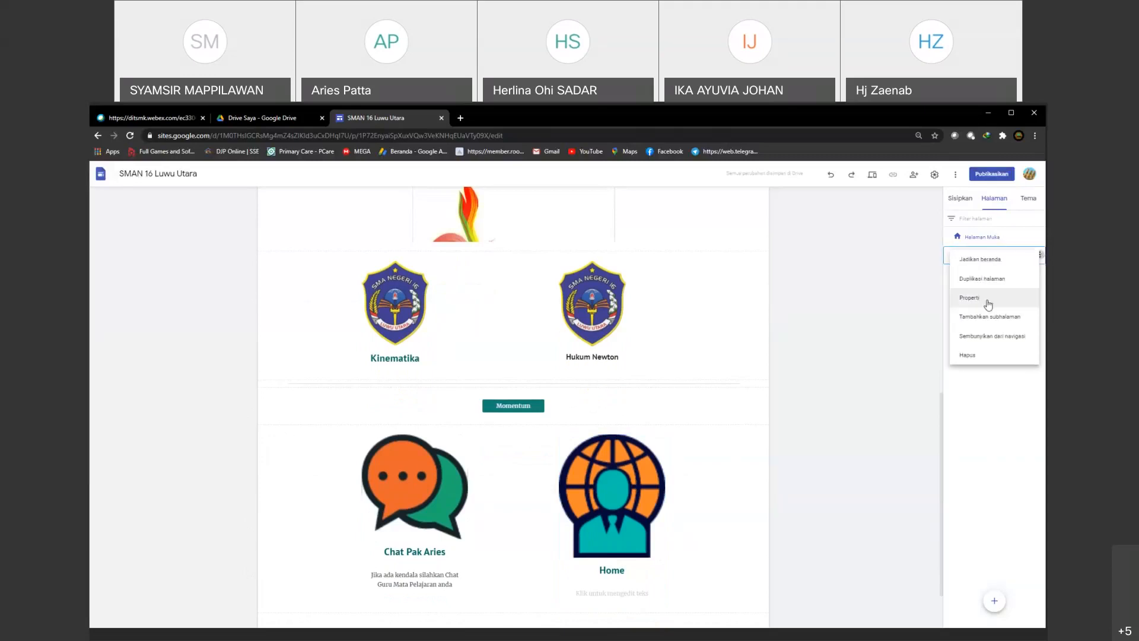
pyautogui.click(987, 337)
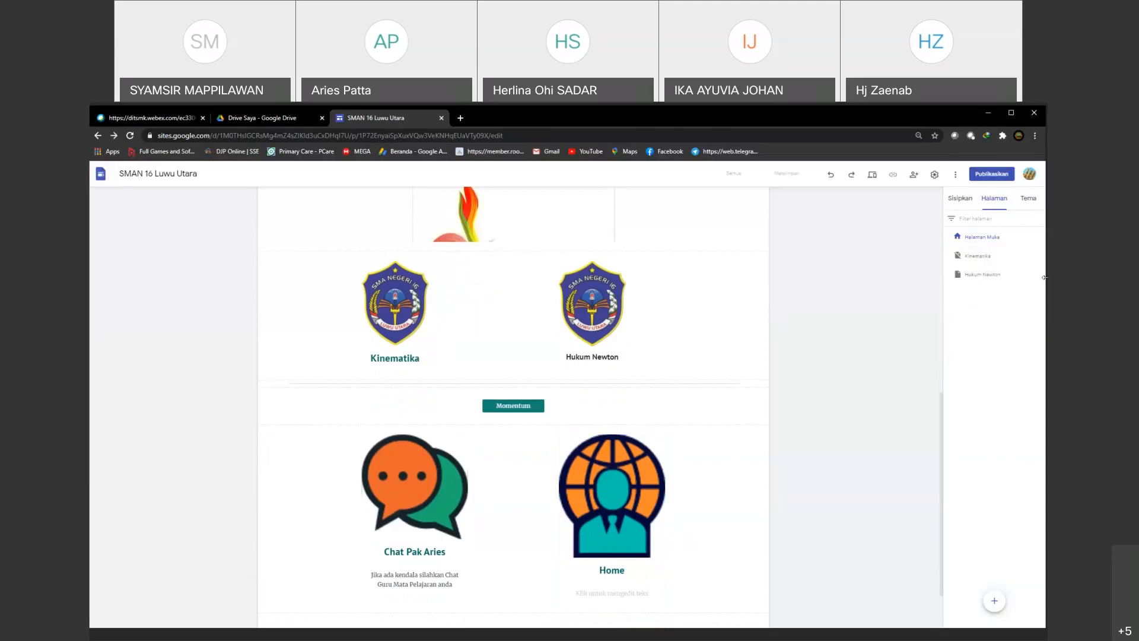
pyautogui.click(1040, 275)
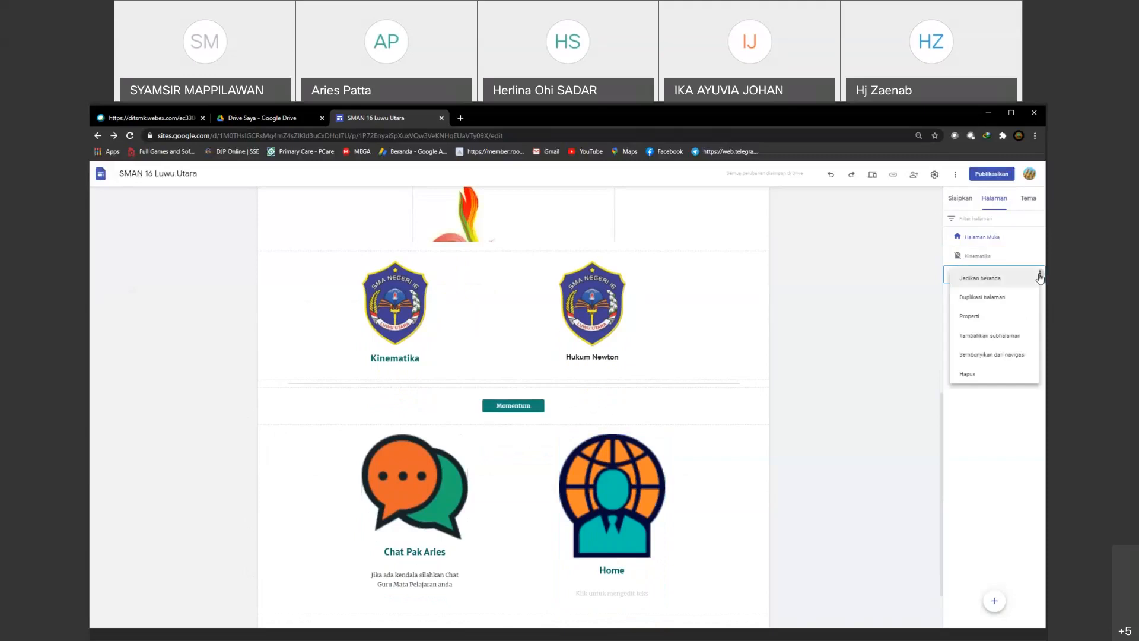
pyautogui.click(986, 356)
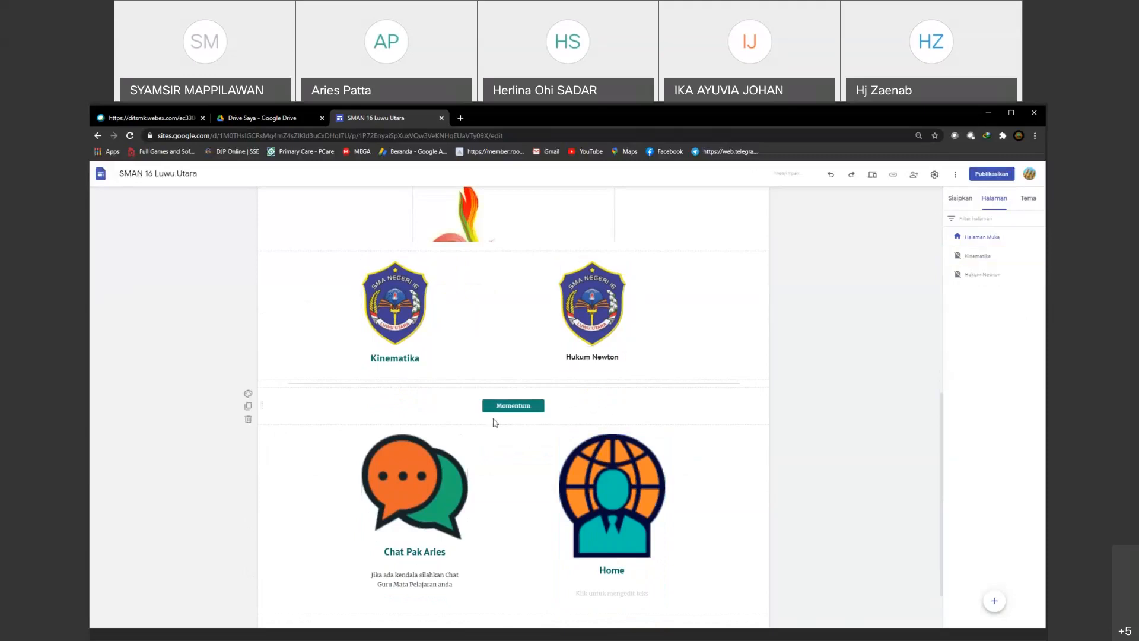
pyautogui.click(382, 321)
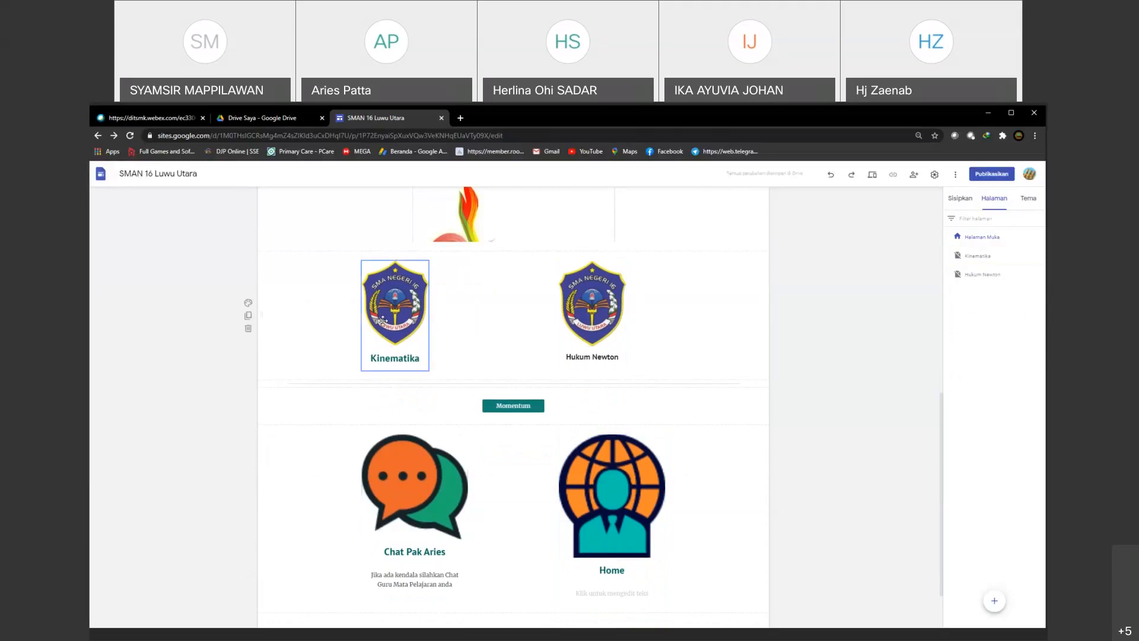
pyautogui.click(613, 474)
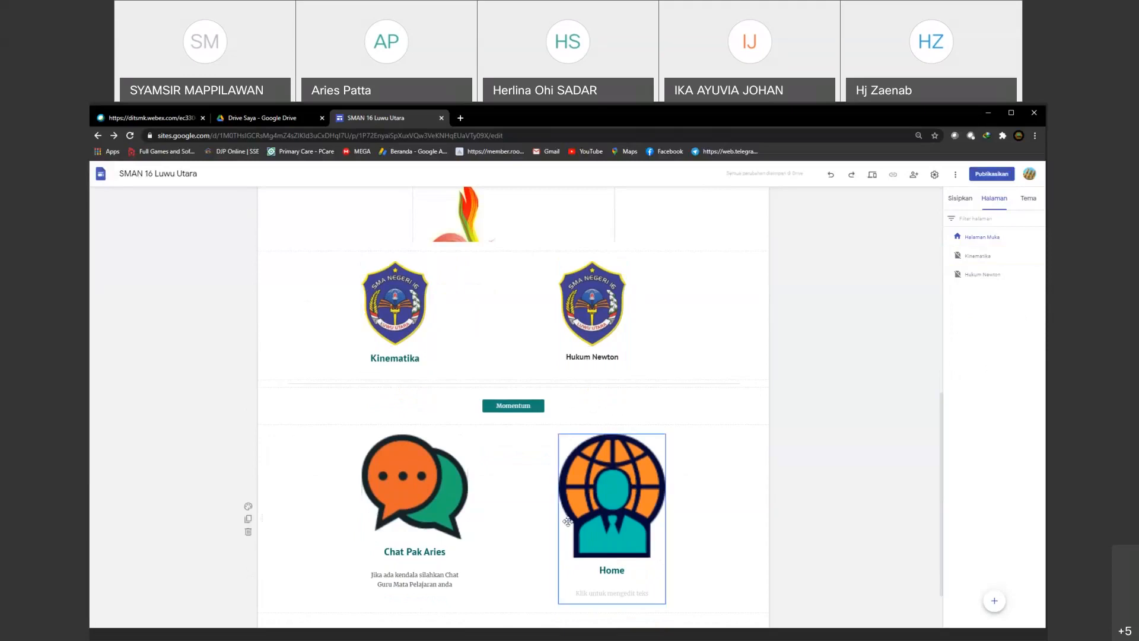
pyautogui.click(590, 319)
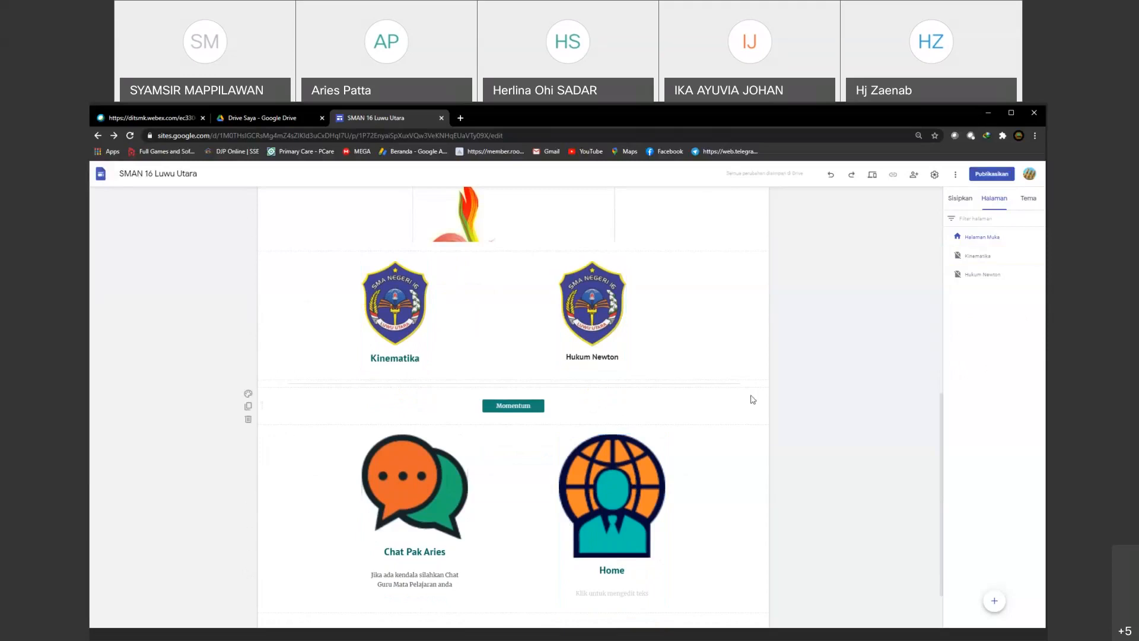
pyautogui.scroll(2, 698, 439)
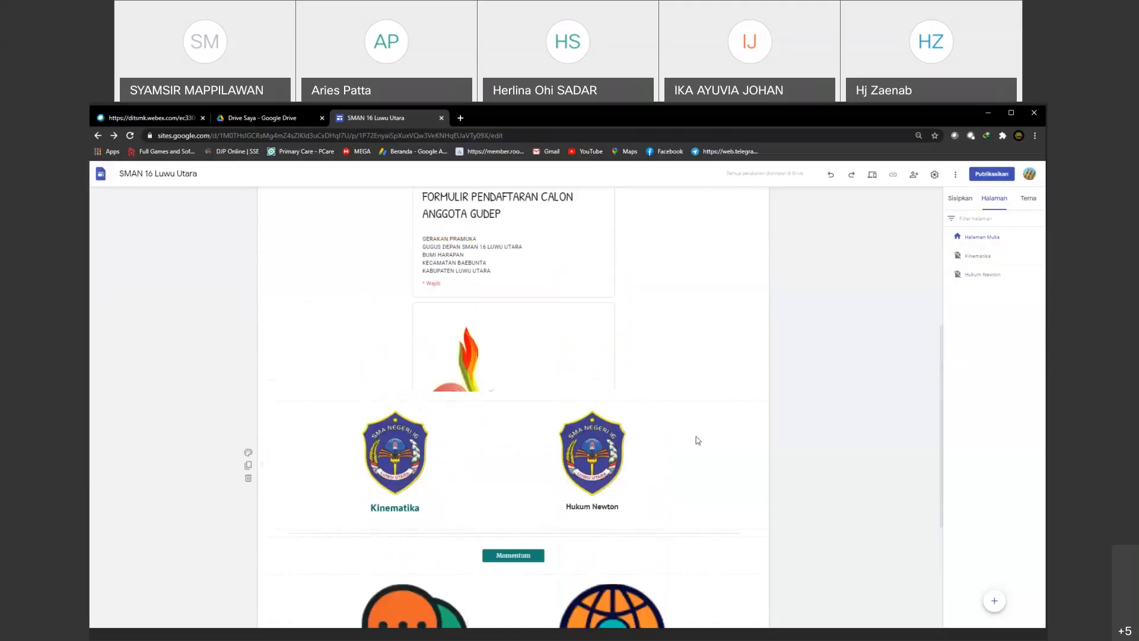
pyautogui.scroll(4, 711, 442)
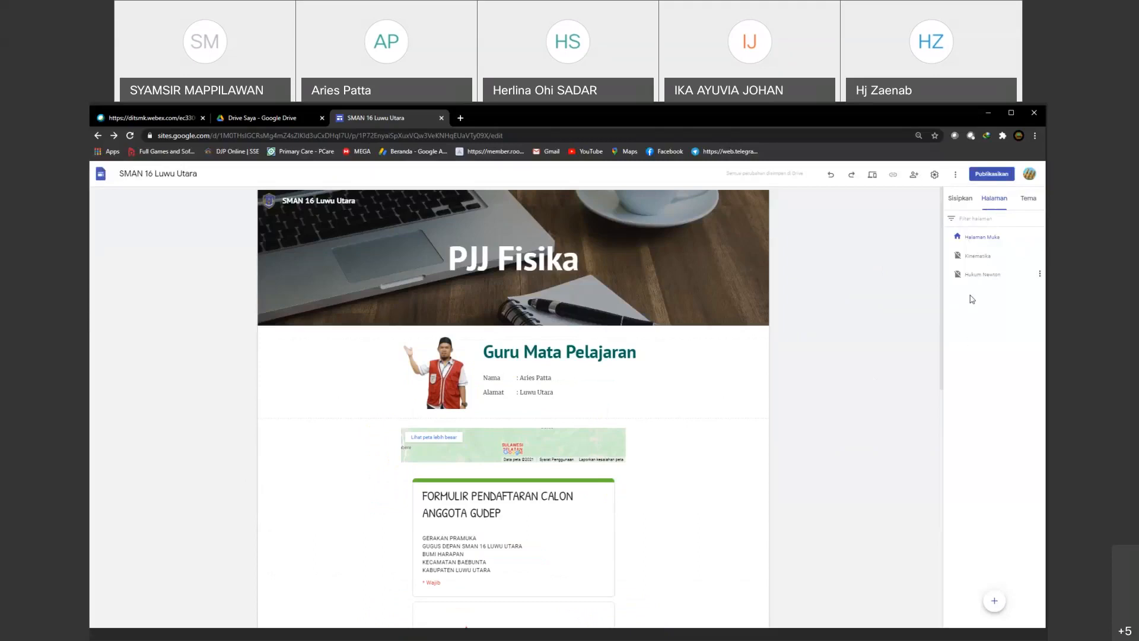
# Step: Try duplicating Halaman Muka as a page named "lontara" and delete the duplicate again
pyautogui.click(1041, 237)
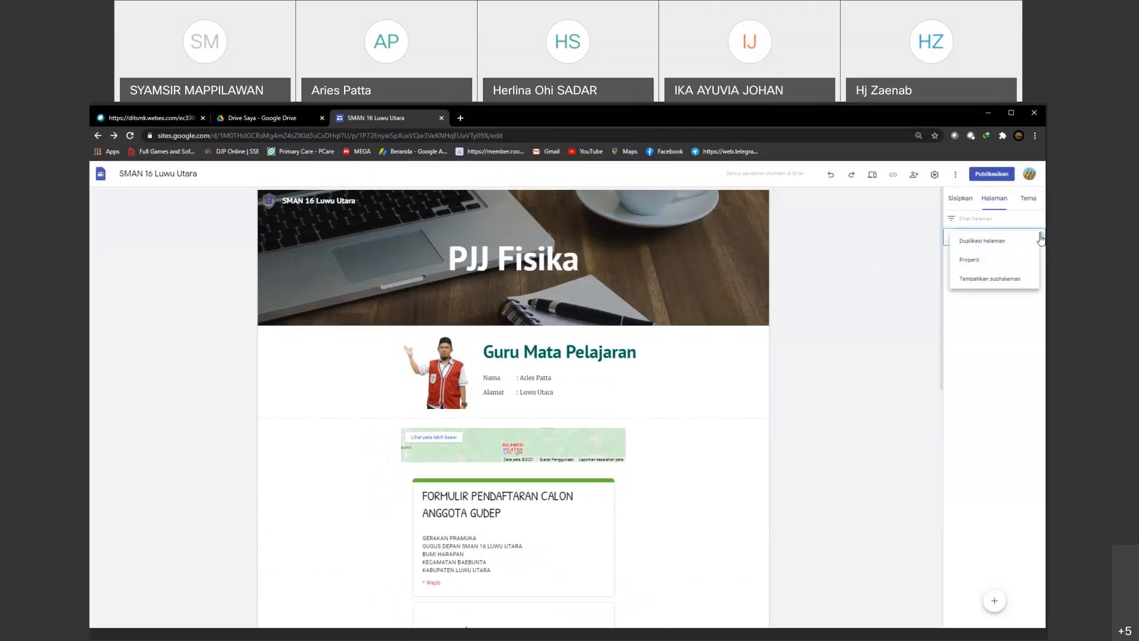
pyautogui.click(987, 241)
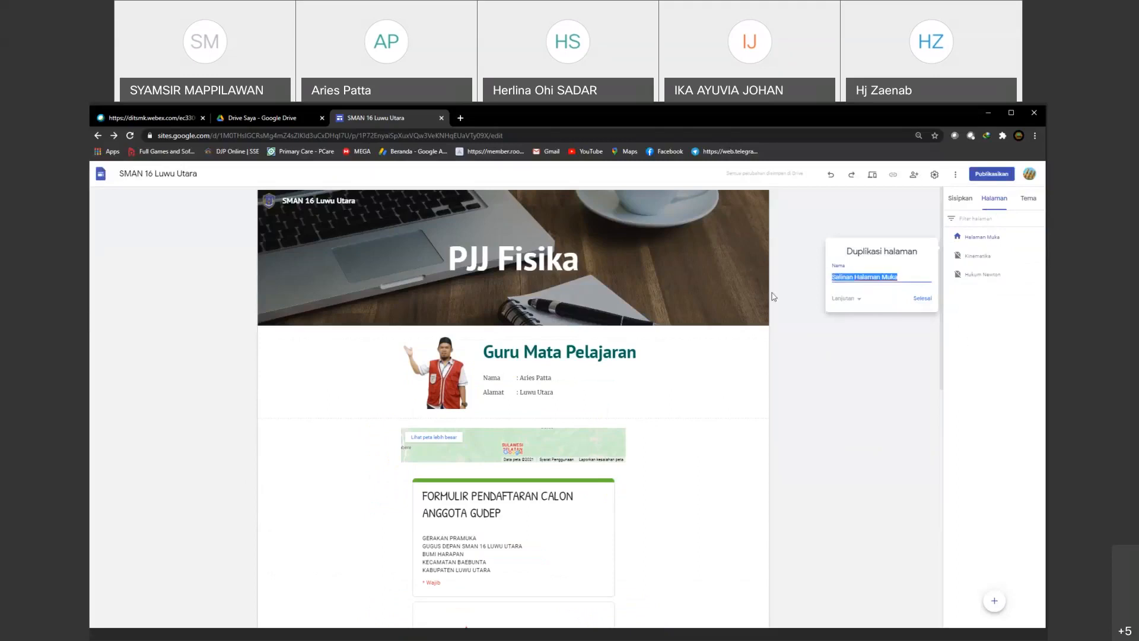
pyautogui.write('lontara')
pyautogui.click(927, 299)
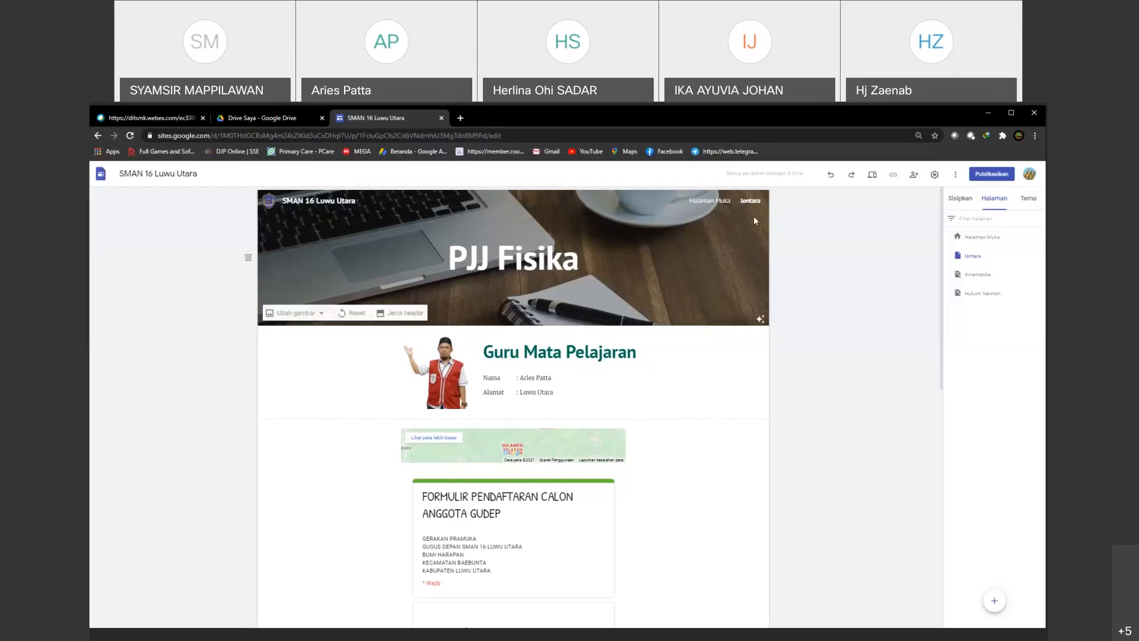
pyautogui.click(1040, 255)
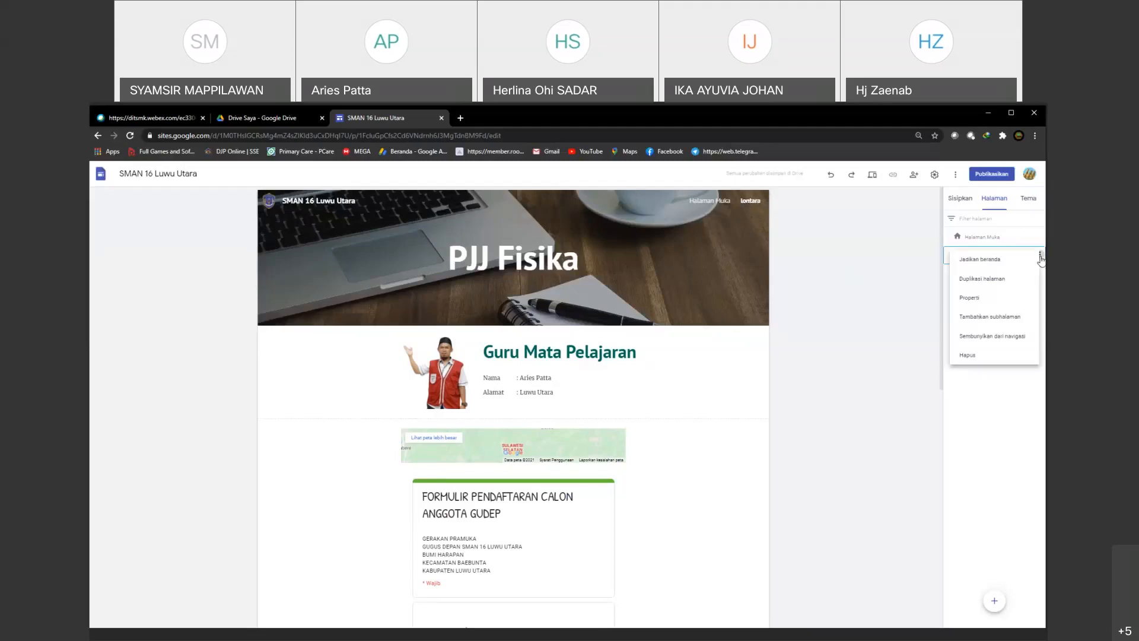
pyautogui.click(972, 355)
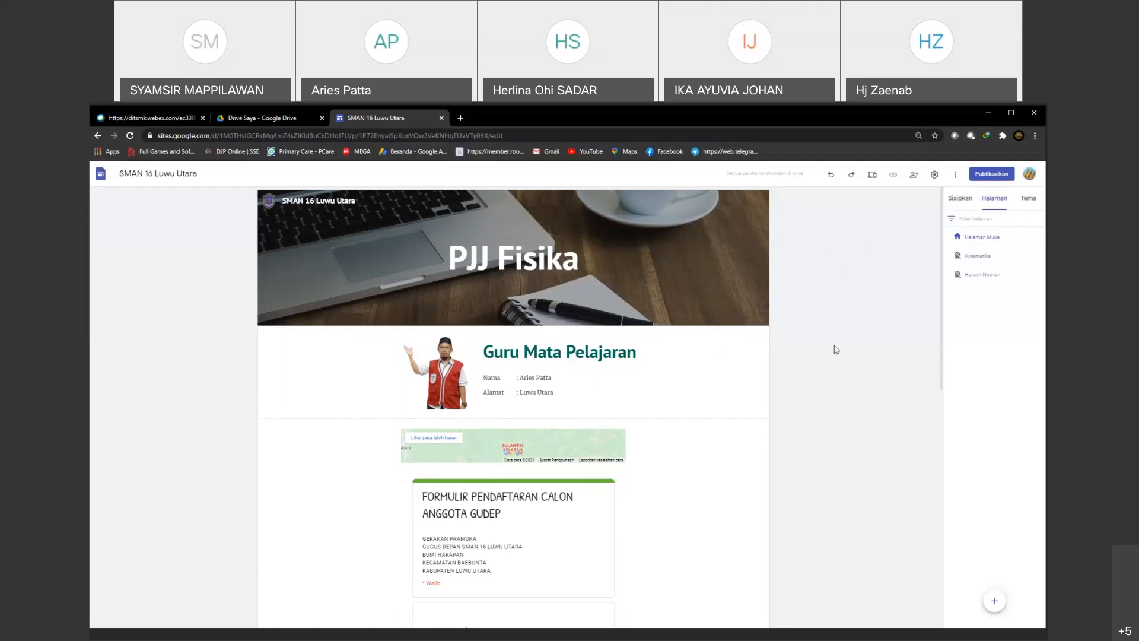
# Step: Review the web address in the publishing settings and the sections of Halaman Muka, leaving the settings without publishing
pyautogui.click(987, 175)
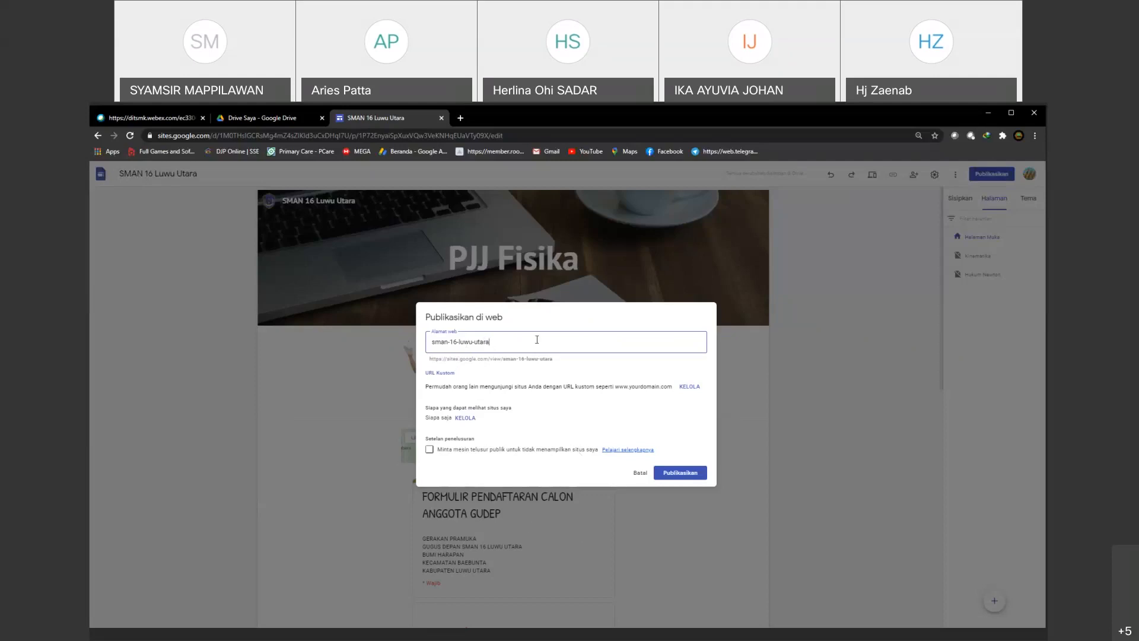
pyautogui.tripleClick(440, 341)
pyautogui.click(641, 474)
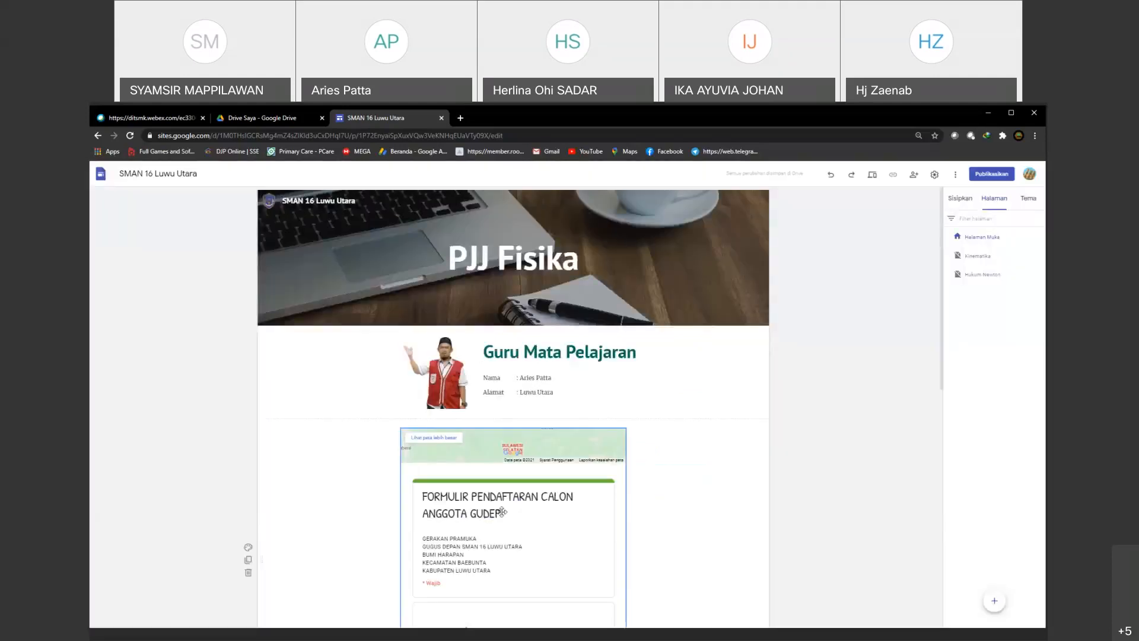
pyautogui.scroll(-2, 504, 487)
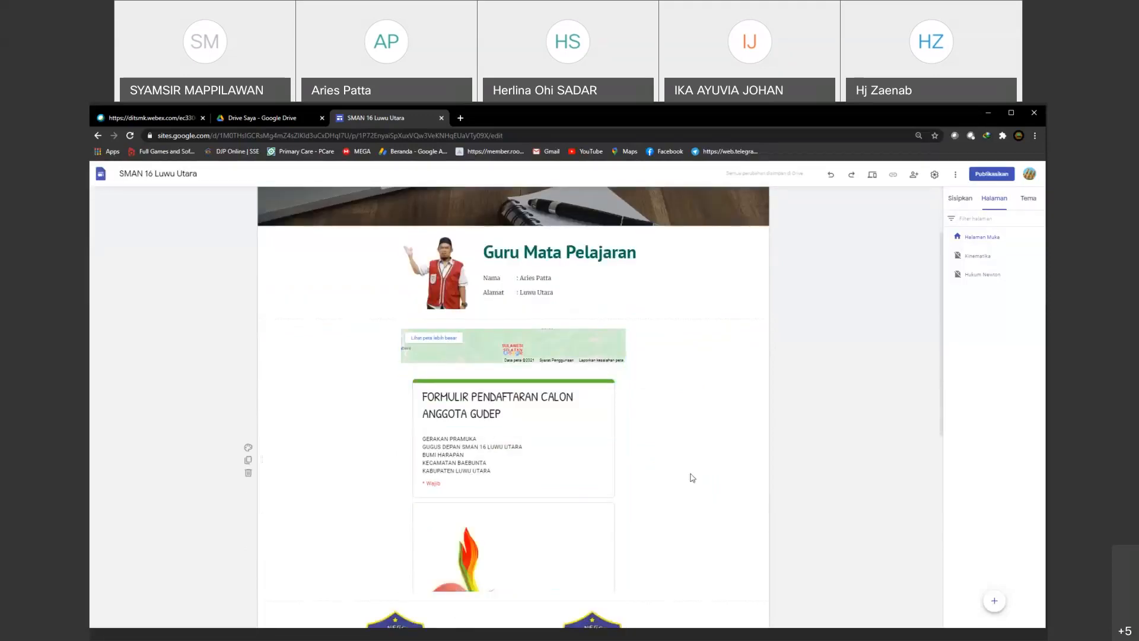
pyautogui.scroll(-2, 694, 478)
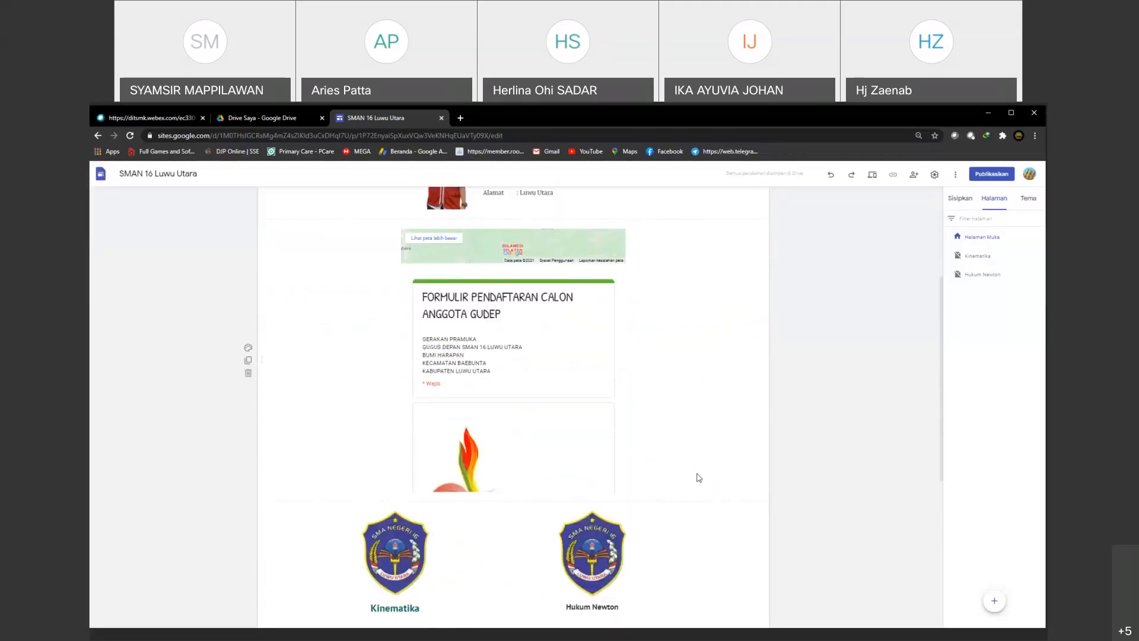
pyautogui.scroll(-1, 699, 478)
pyautogui.scroll(4, 699, 477)
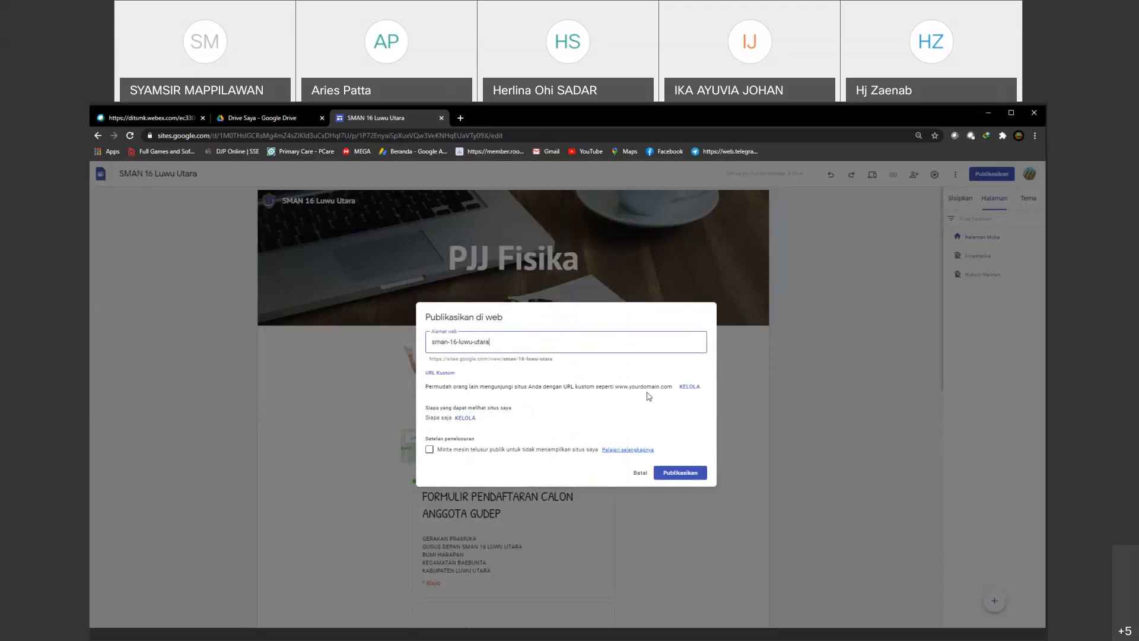
pyautogui.click(640, 475)
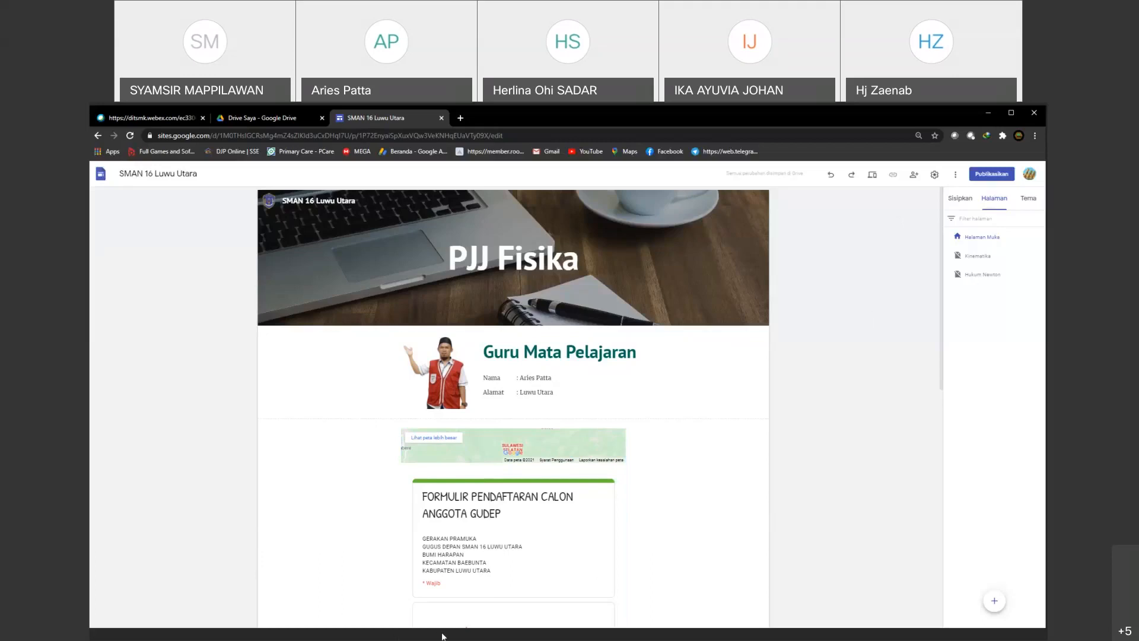
# Step: Switch to Google Drive, close the open file-sharing settings and return to the SMAN 16 Luwu Utara site editor
pyautogui.click(289, 116)
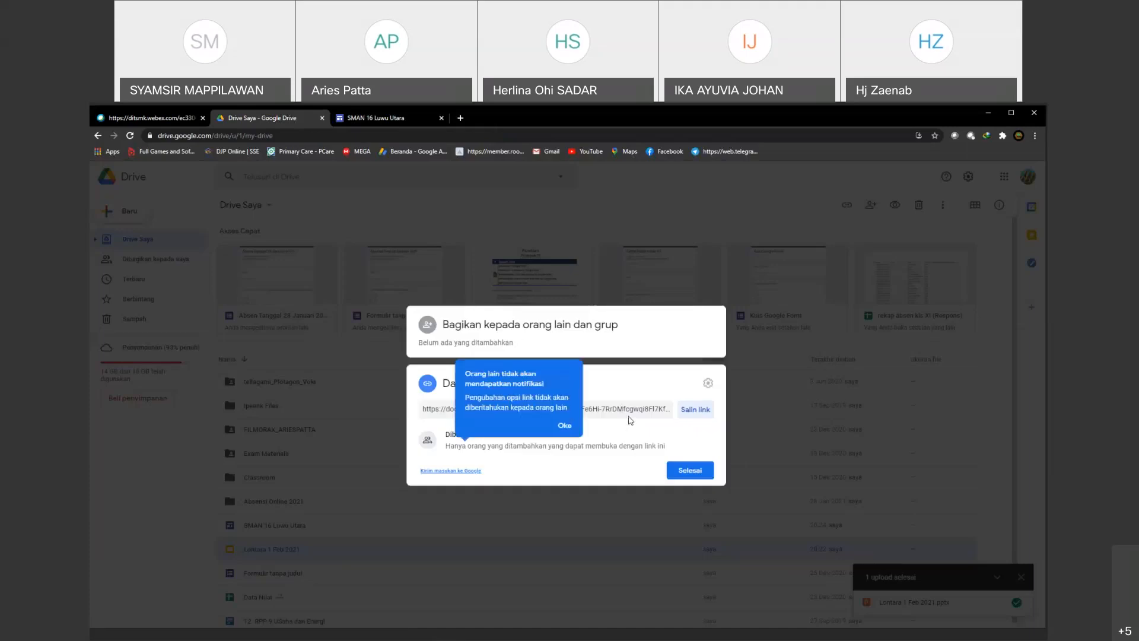
pyautogui.click(687, 475)
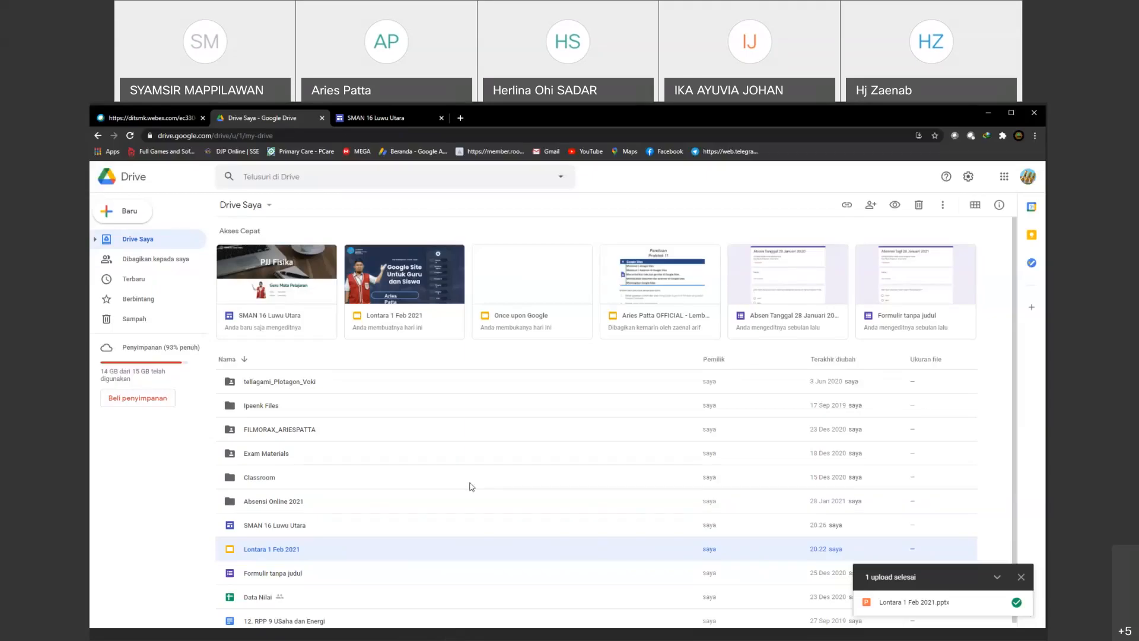
pyautogui.click(381, 117)
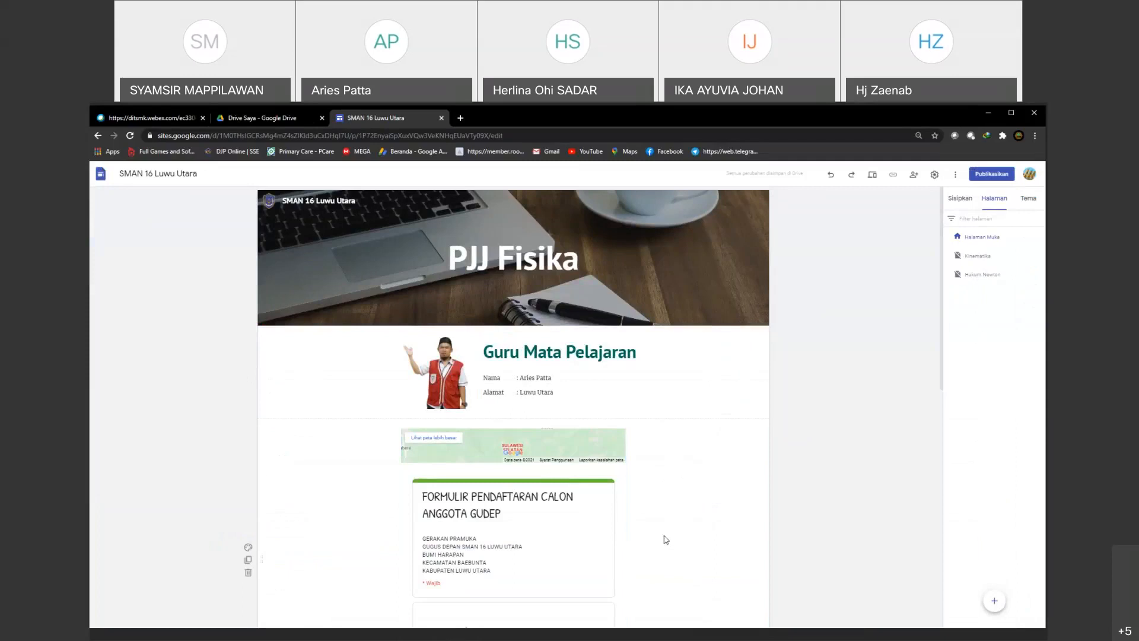
# Step: Examine the sections of Halaman Muka, from the PJJ Fisika header through the embedded form and topic links to the chat and Home blocks
pyautogui.scroll(-3, 668, 531)
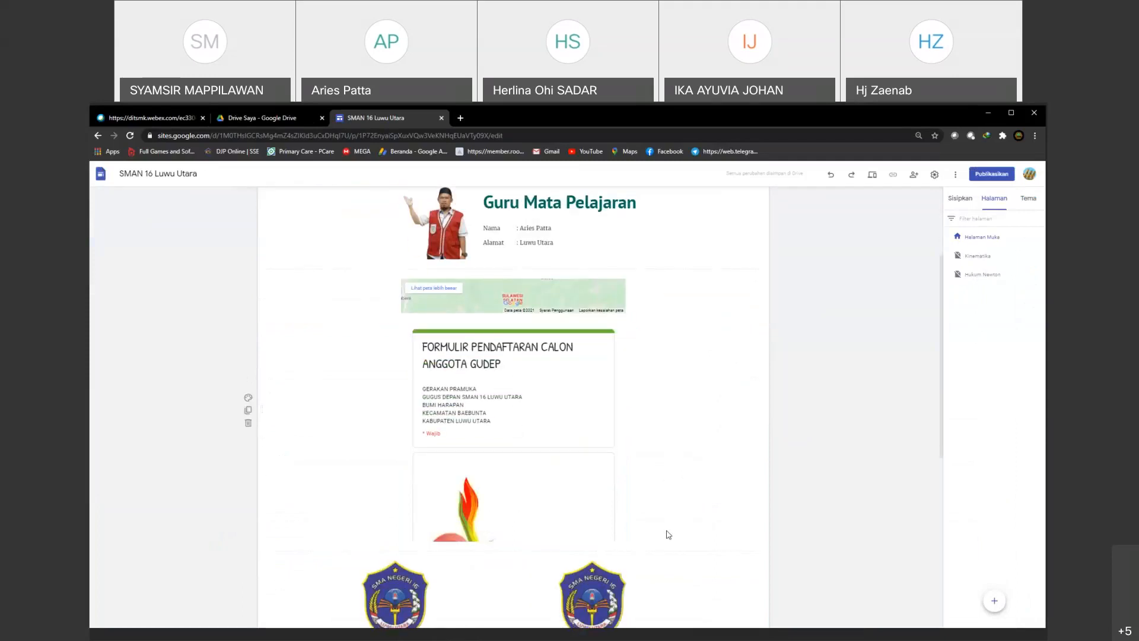
pyautogui.scroll(-3, 668, 532)
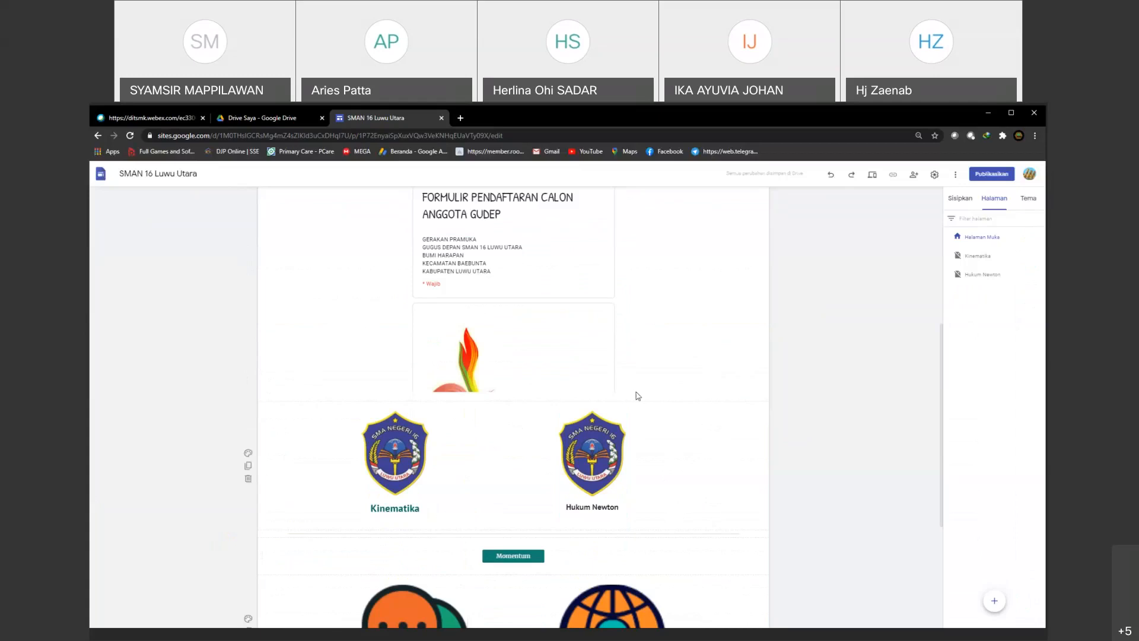
pyautogui.scroll(-1, 491, 490)
pyautogui.scroll(-2, 491, 489)
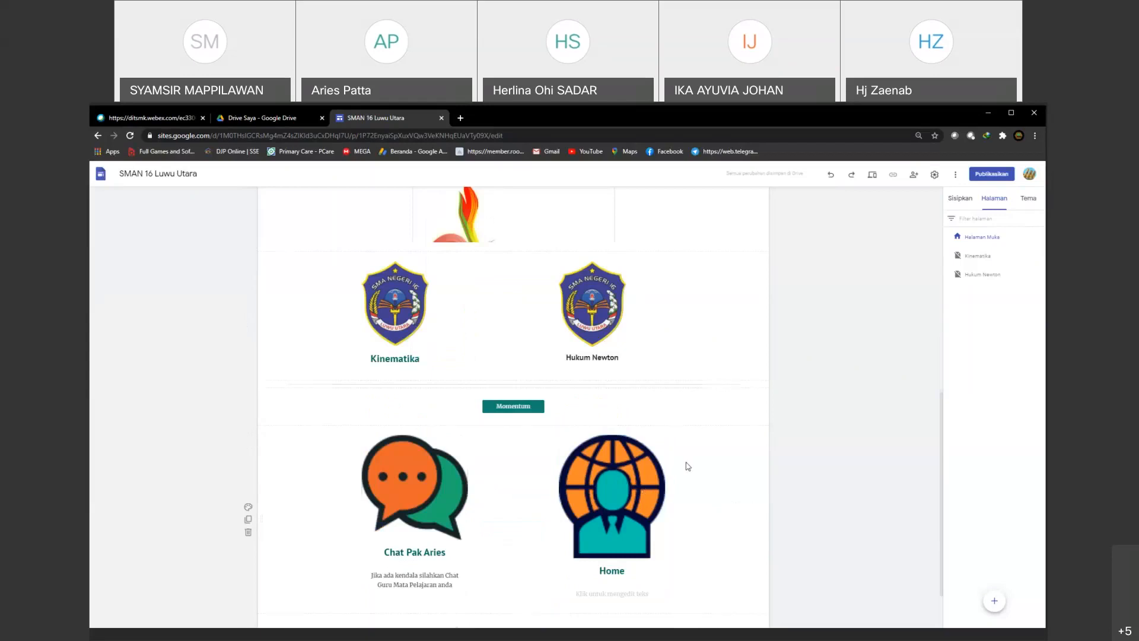
pyautogui.scroll(2, 687, 466)
pyautogui.scroll(6, 678, 473)
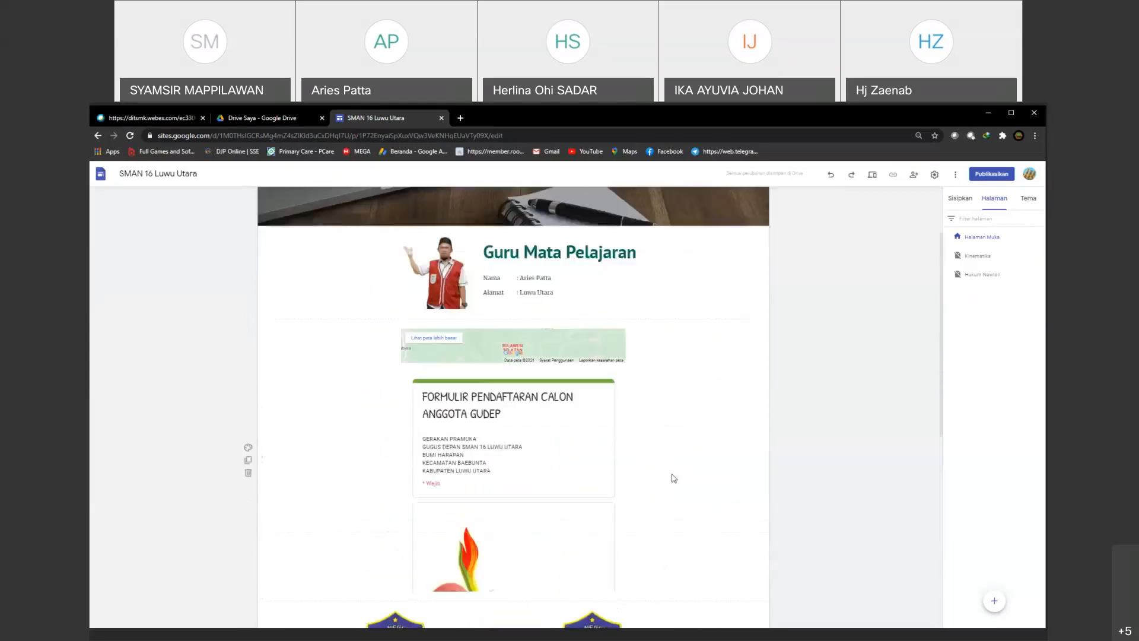
pyautogui.scroll(-3, 668, 482)
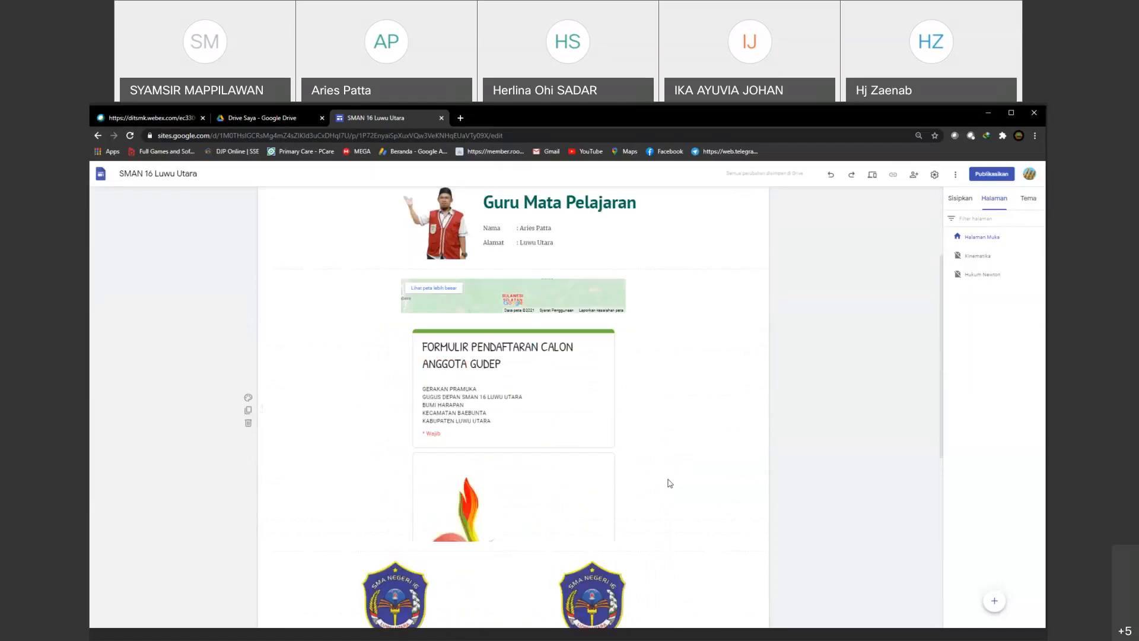
pyautogui.scroll(1, 680, 425)
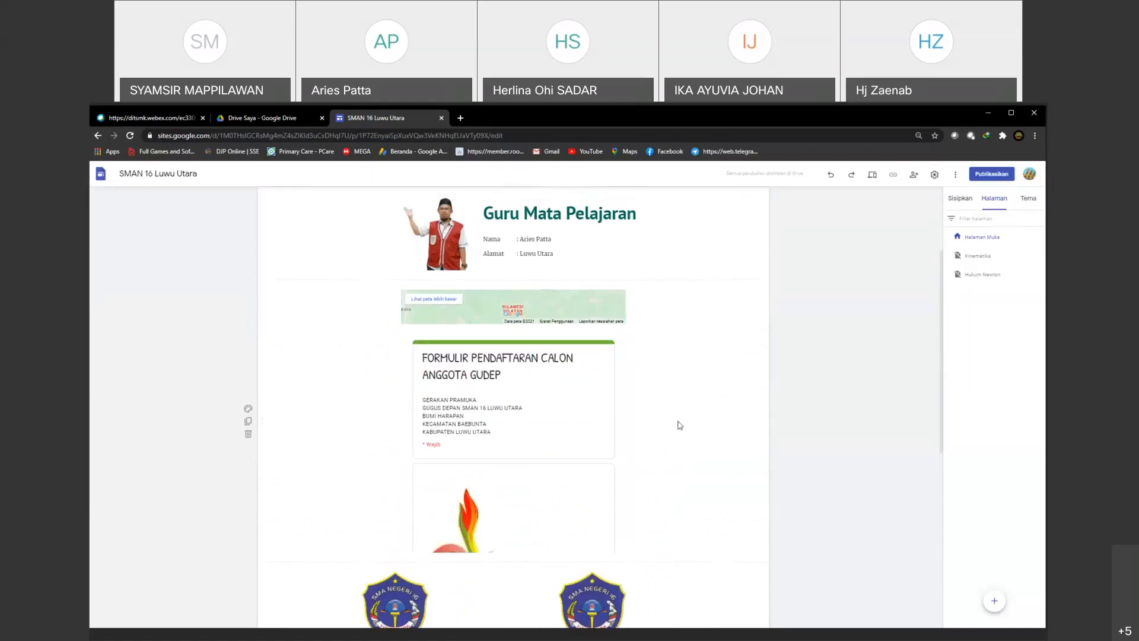
pyautogui.scroll(2, 680, 426)
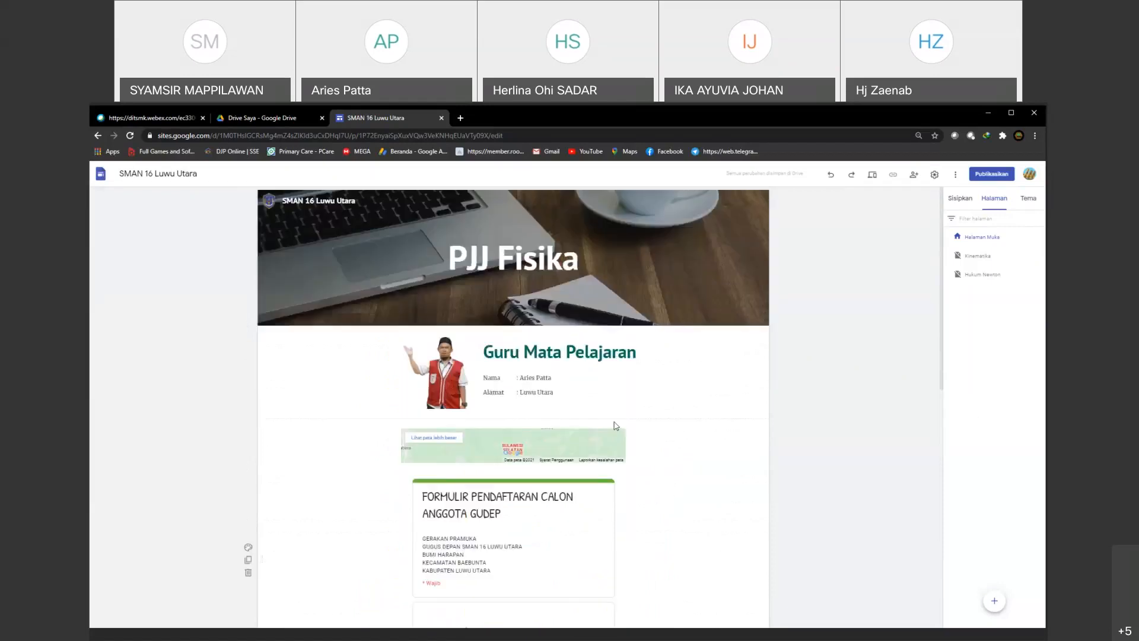
pyautogui.scroll(-9, 574, 520)
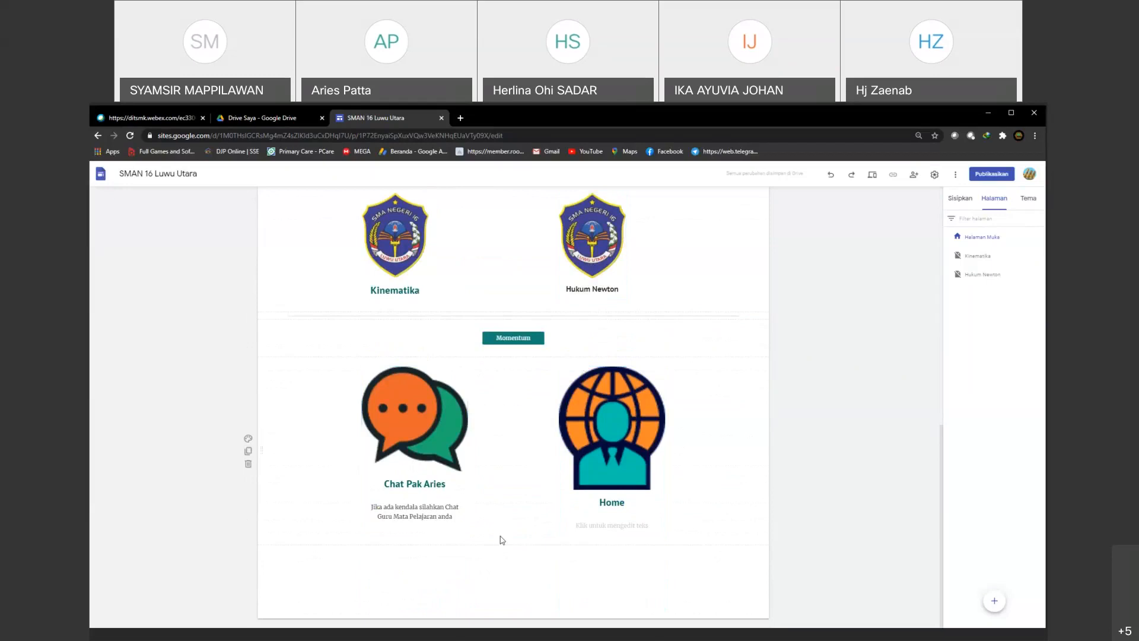
pyautogui.scroll(6, 593, 578)
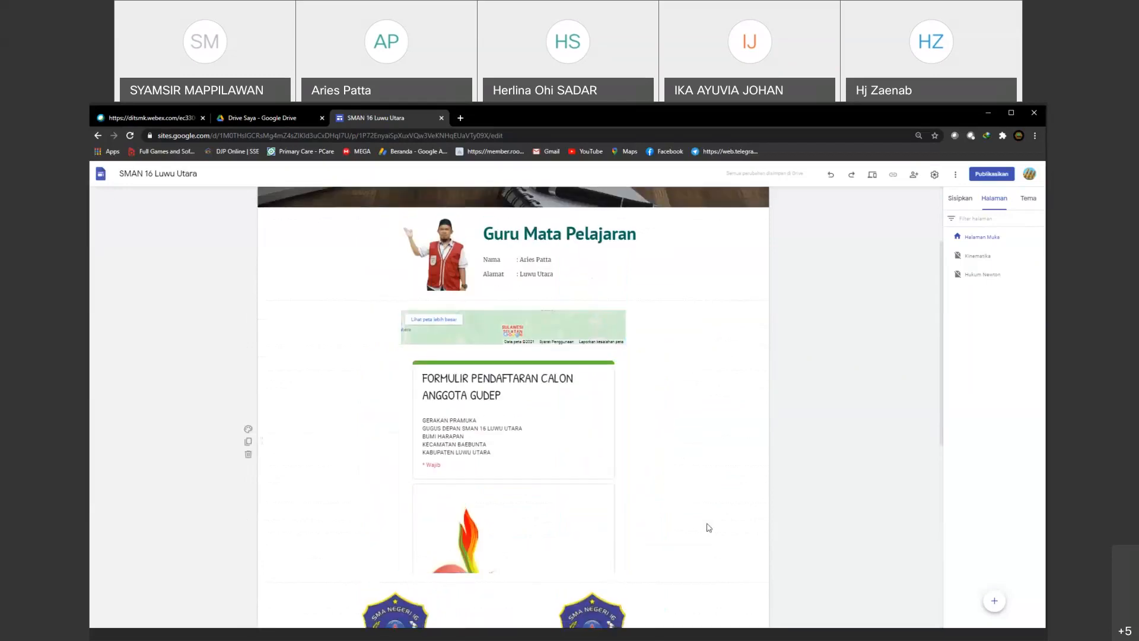
pyautogui.scroll(-2, 702, 539)
pyautogui.scroll(-3, 703, 541)
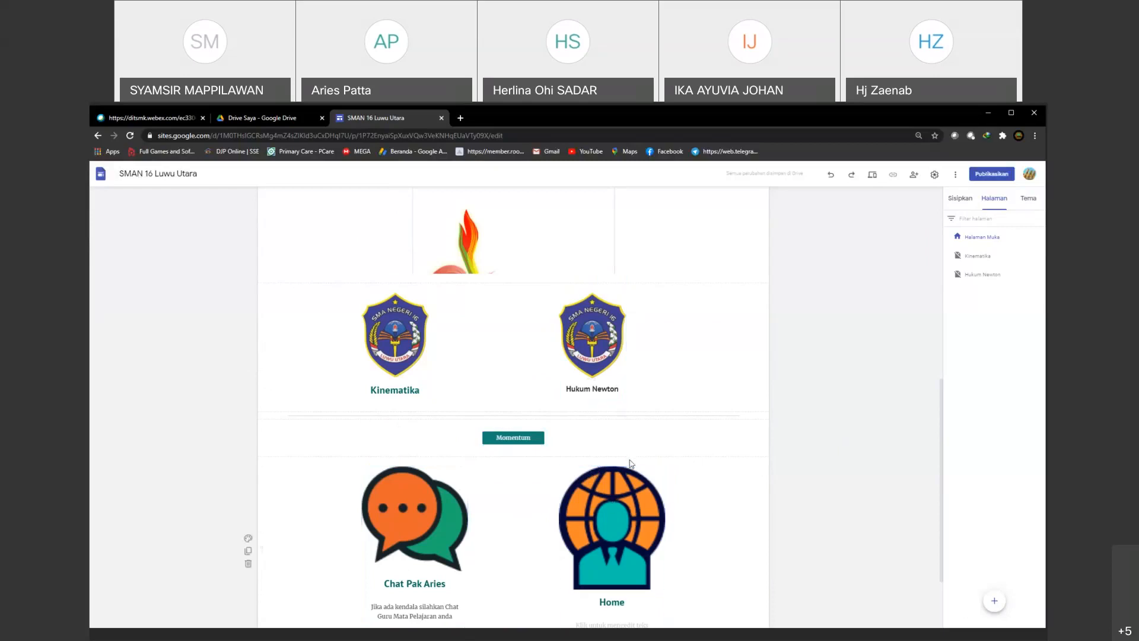
pyautogui.scroll(5, 652, 468)
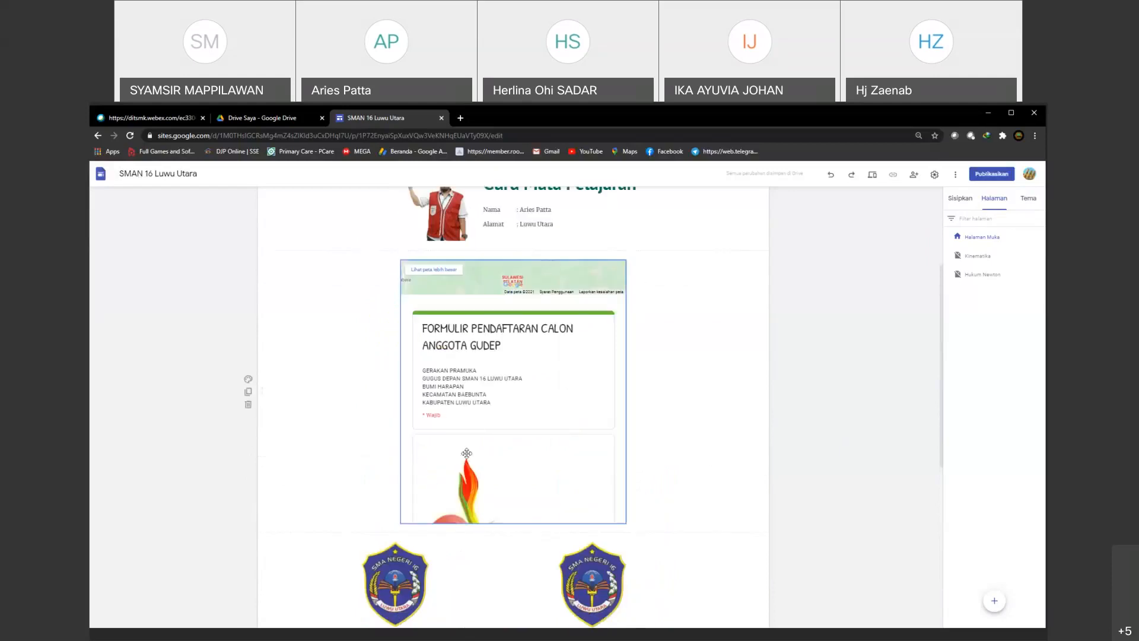
pyautogui.scroll(2, 467, 453)
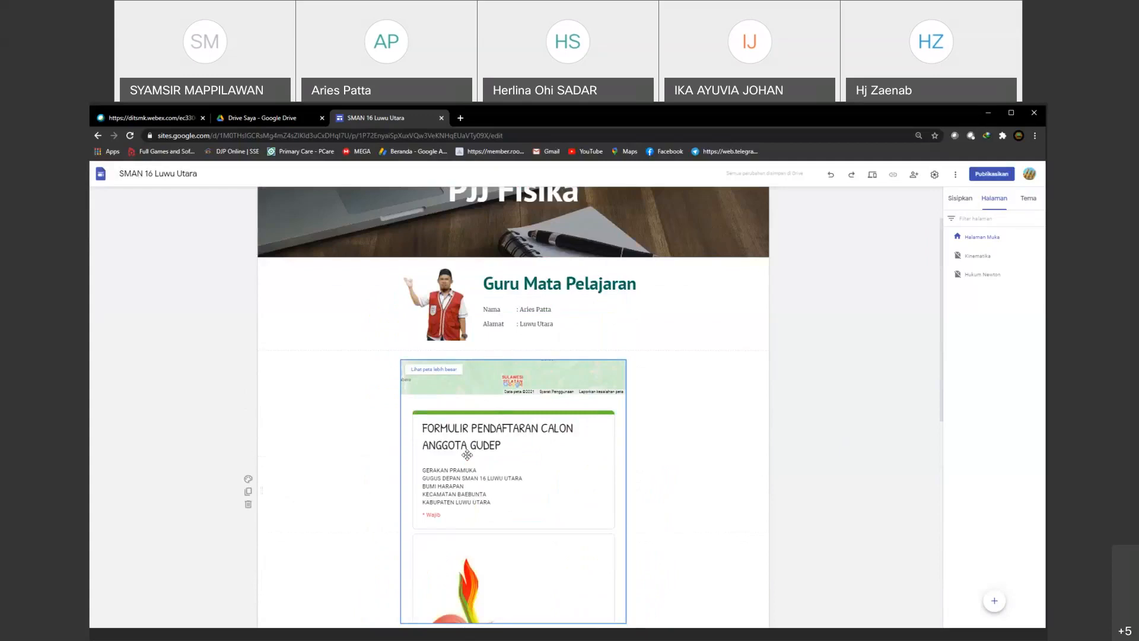
pyautogui.scroll(-1, 467, 454)
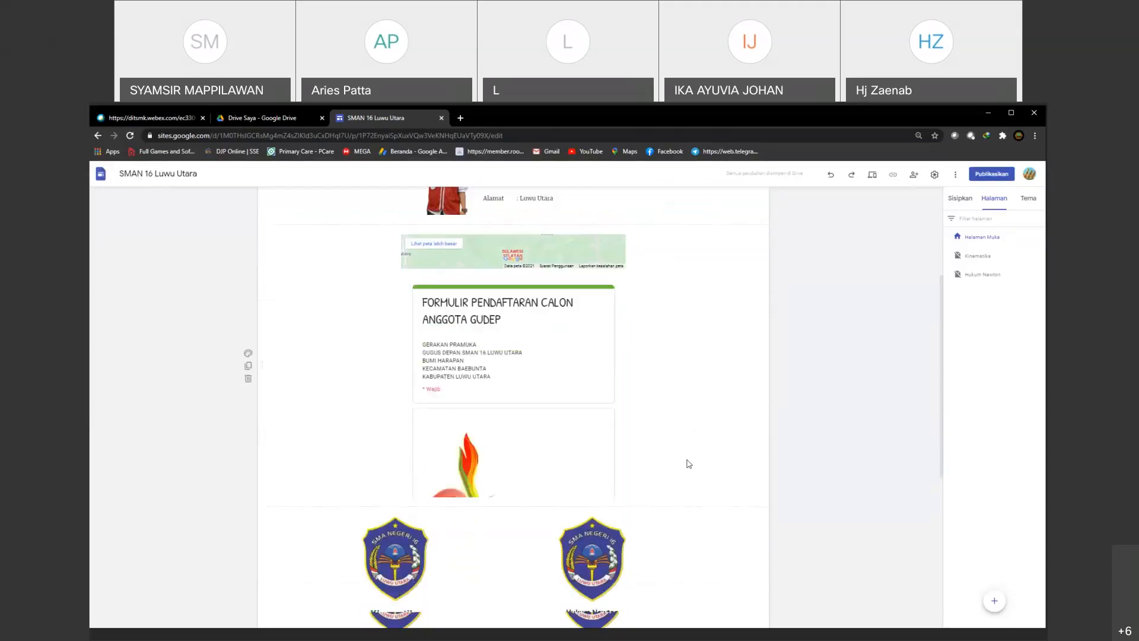
pyautogui.scroll(-2, 689, 463)
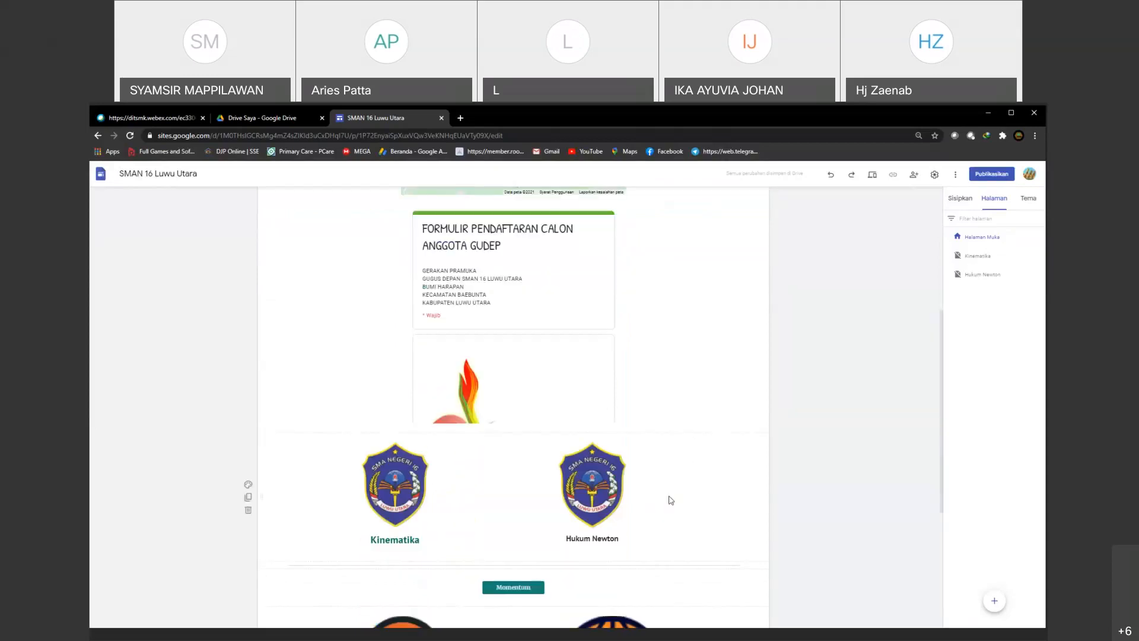
pyautogui.scroll(2, 671, 500)
pyautogui.scroll(3, 671, 499)
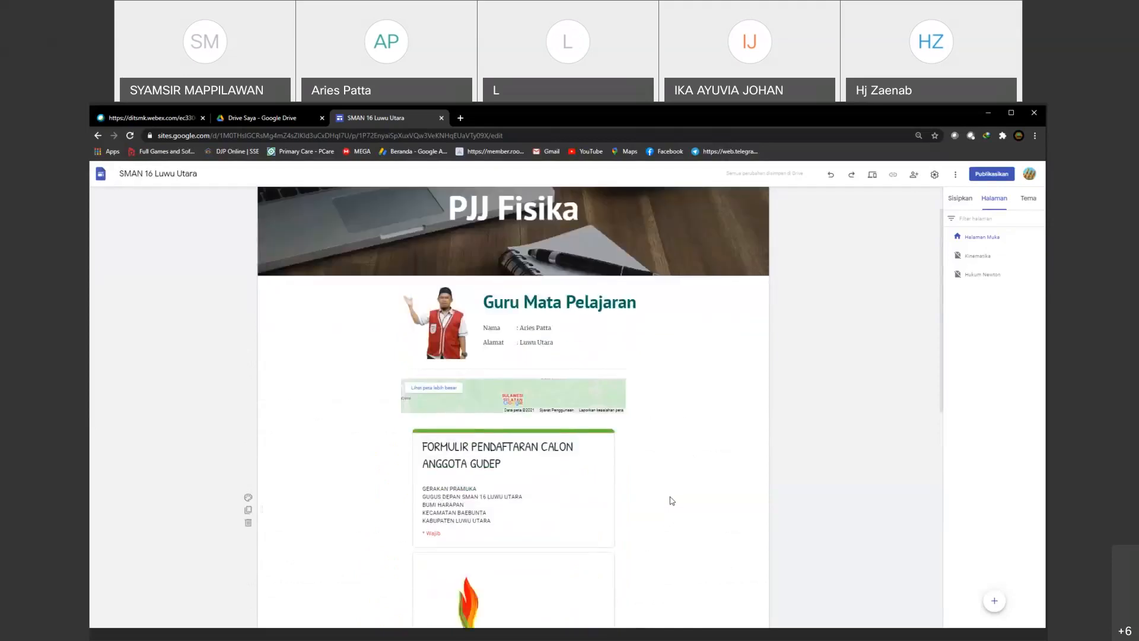
pyautogui.scroll(-5, 671, 501)
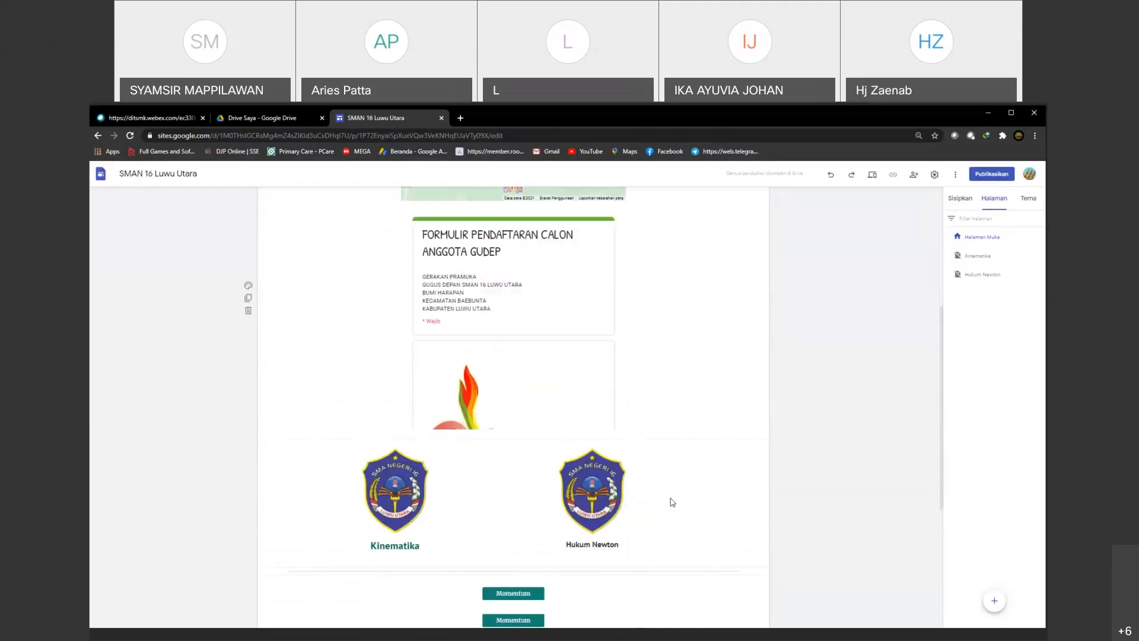
pyautogui.scroll(-2, 672, 502)
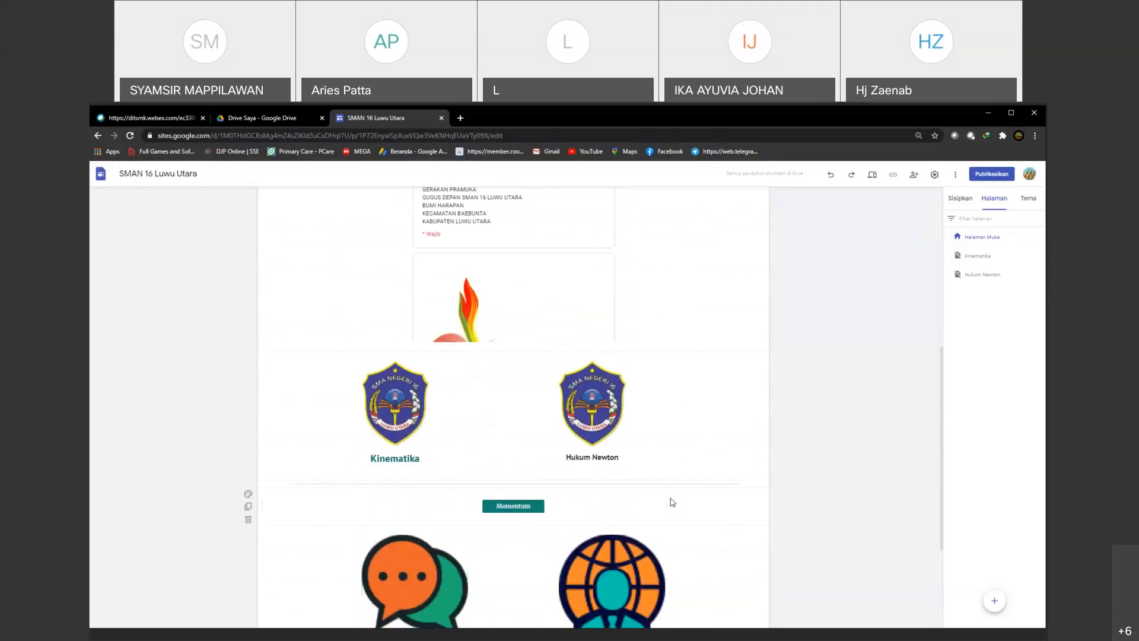
pyautogui.scroll(3, 672, 502)
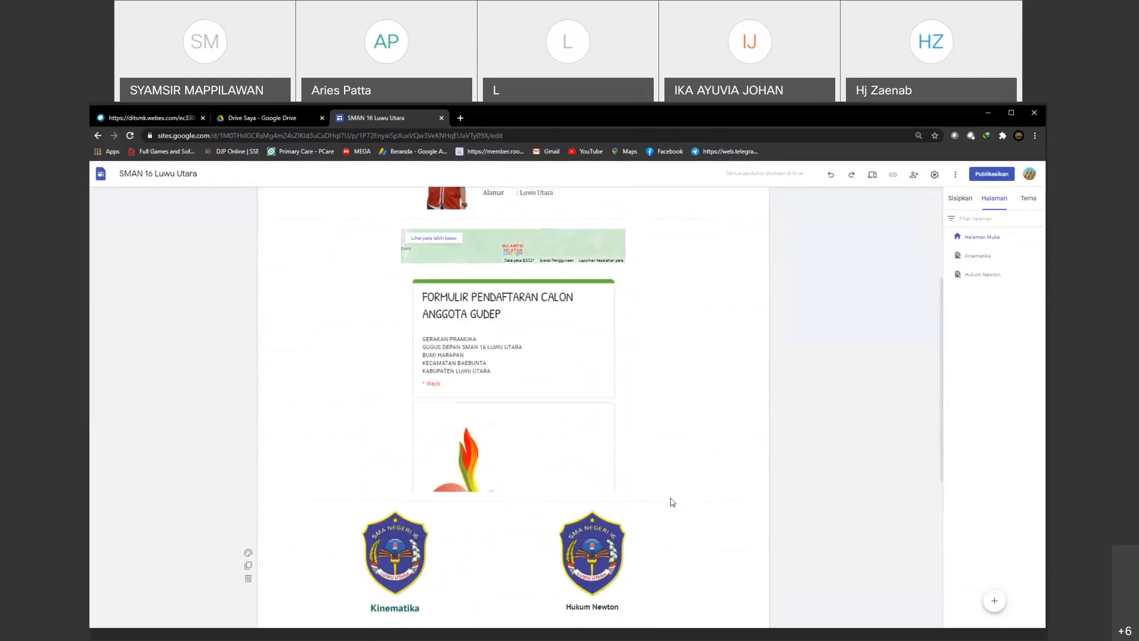
pyautogui.scroll(-2, 673, 502)
pyautogui.scroll(3, 683, 500)
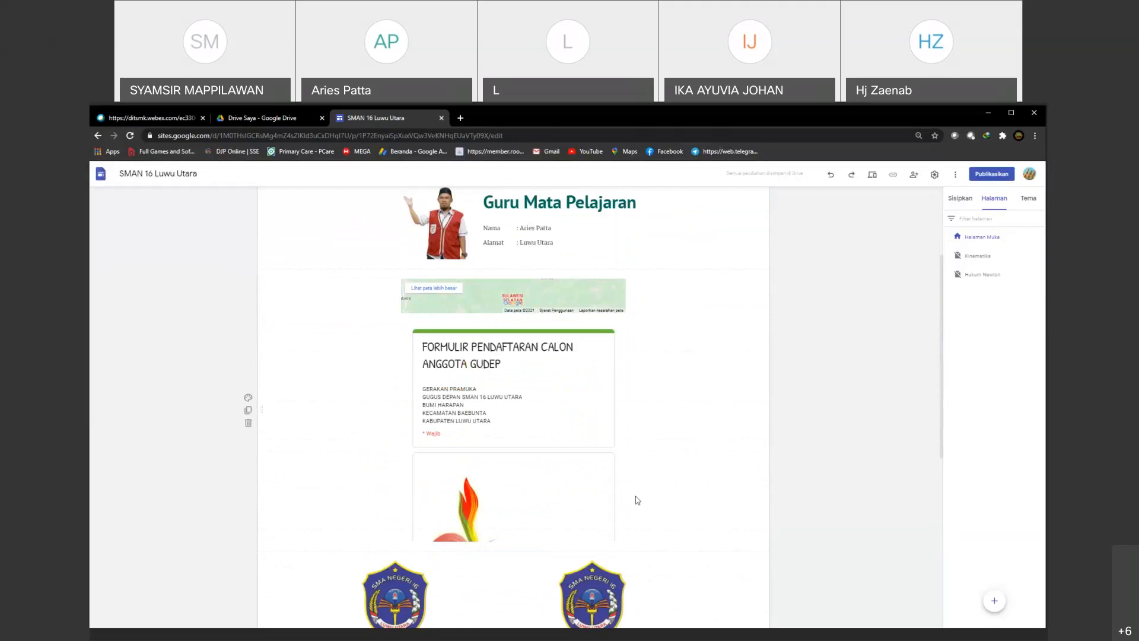
pyautogui.scroll(2, 641, 484)
pyautogui.scroll(-2, 647, 488)
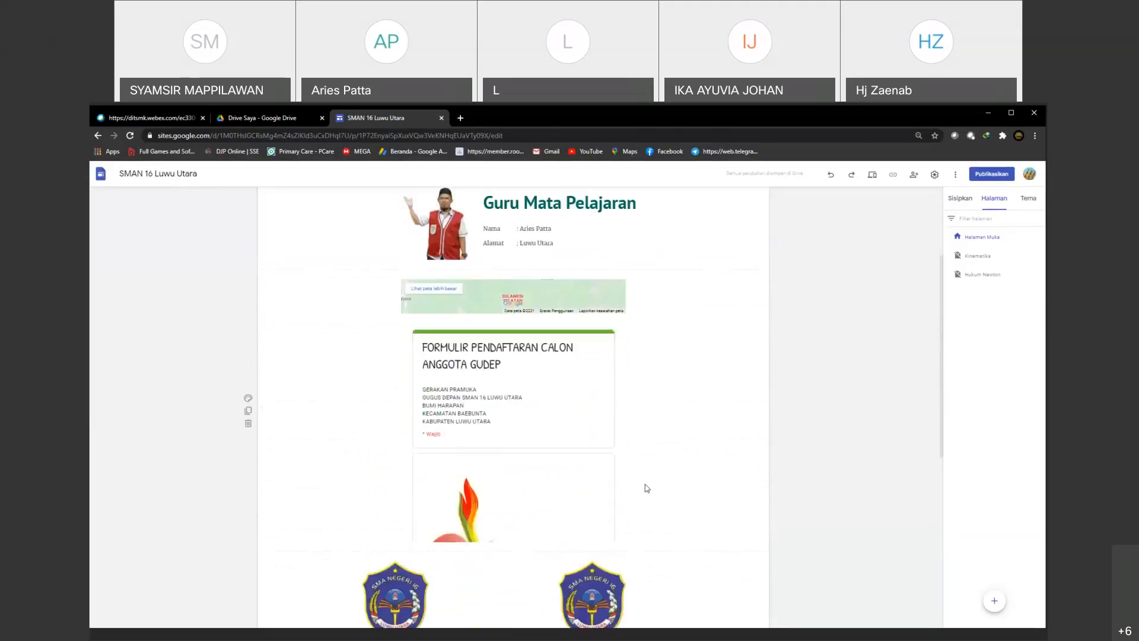
pyautogui.scroll(2, 645, 487)
pyautogui.scroll(1, 635, 475)
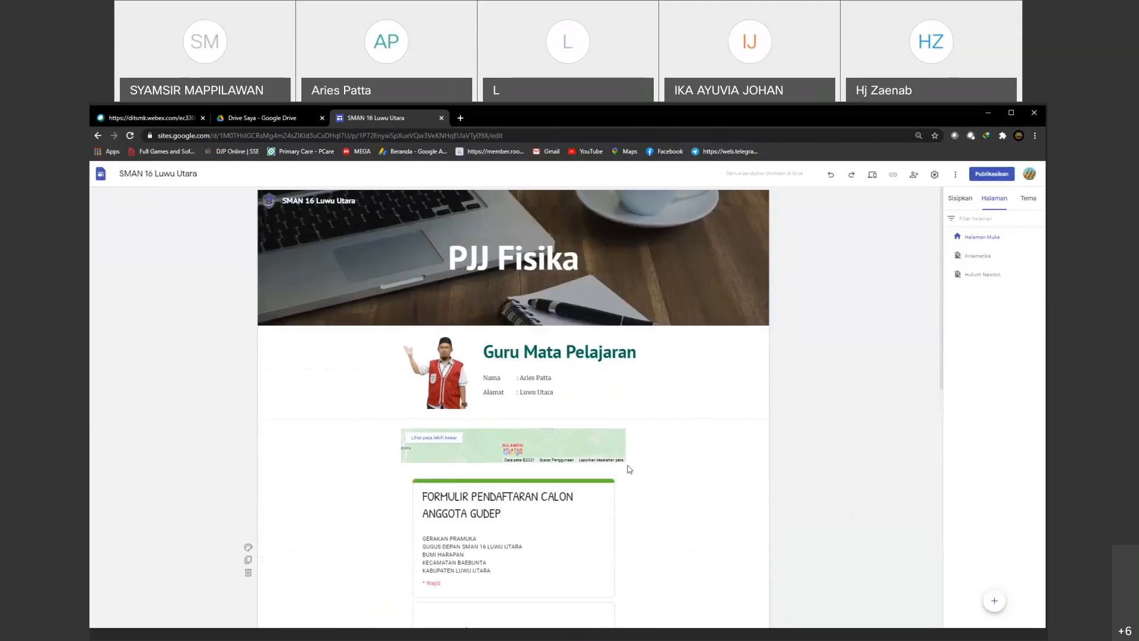
# Step: Publish the site at the web address sman-16-luwu-utara and copy the published site link
pyautogui.click(999, 177)
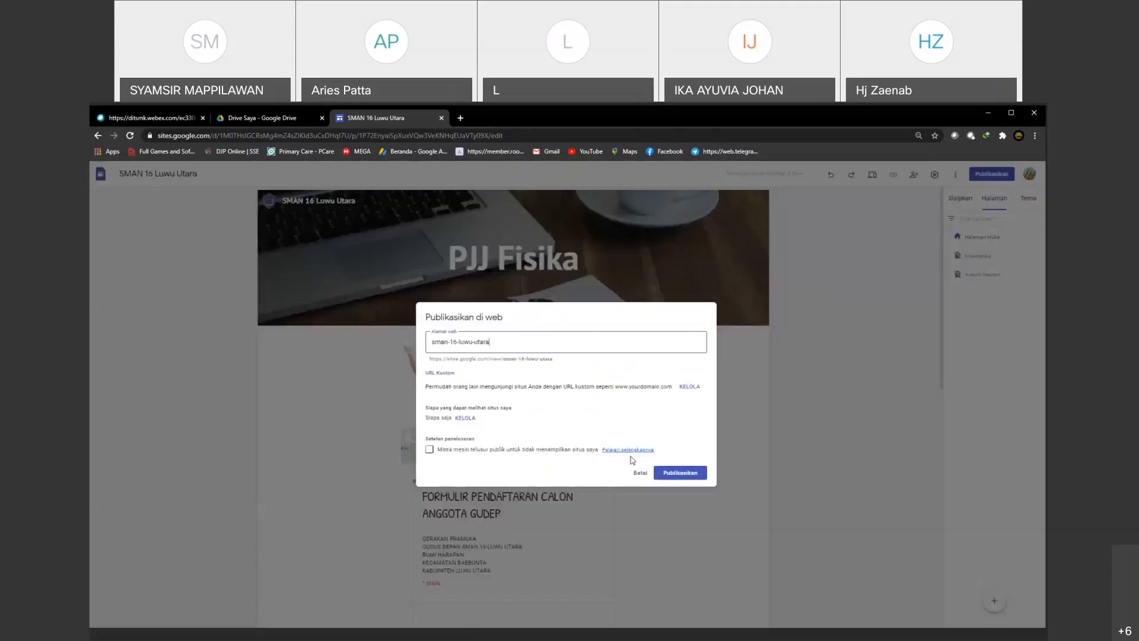
pyautogui.click(670, 472)
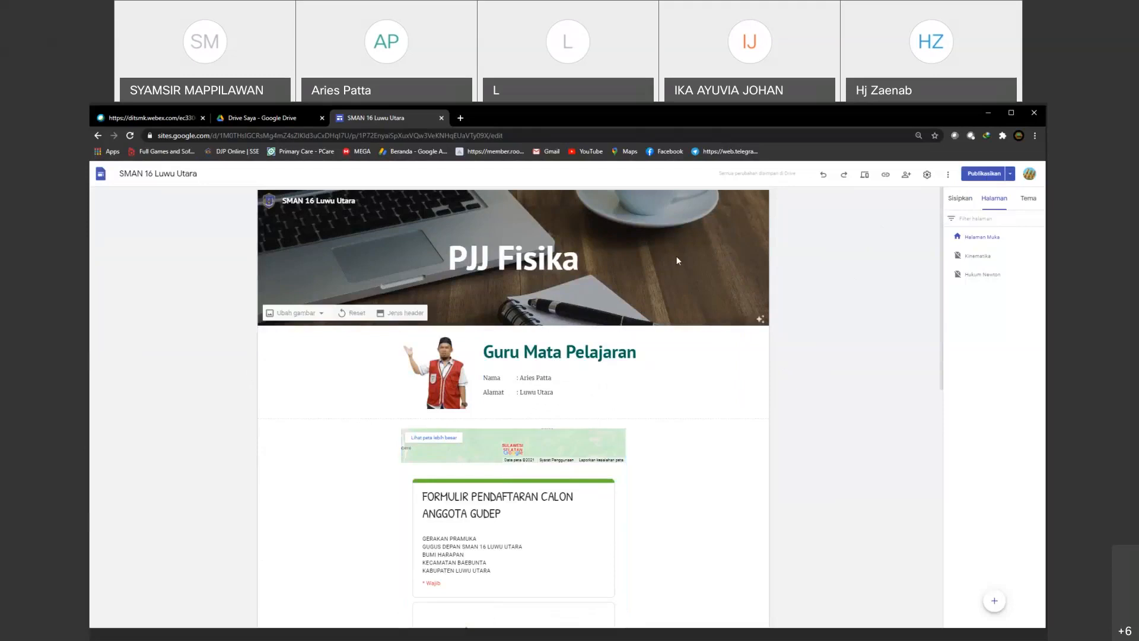
pyautogui.click(886, 176)
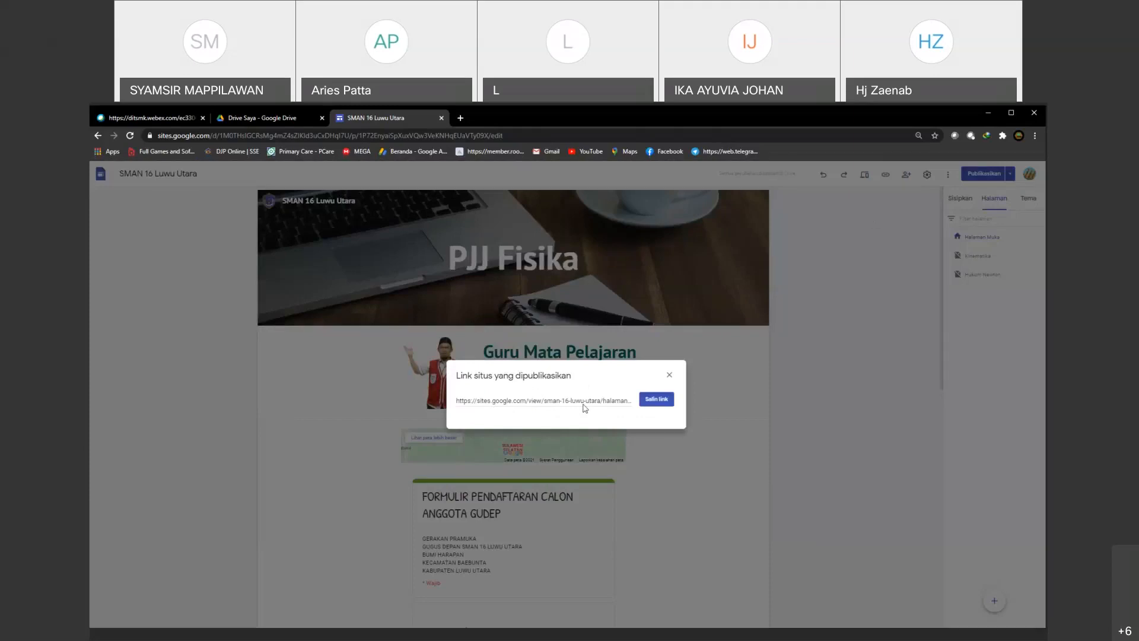
pyautogui.click(651, 401)
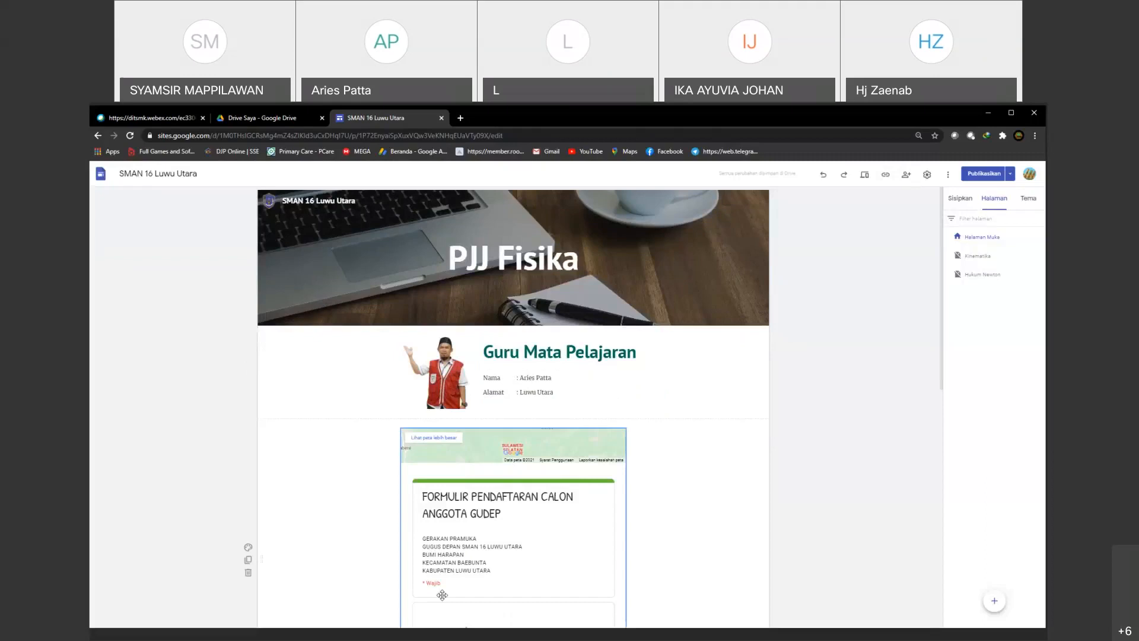
pyautogui.scroll(-3, 643, 539)
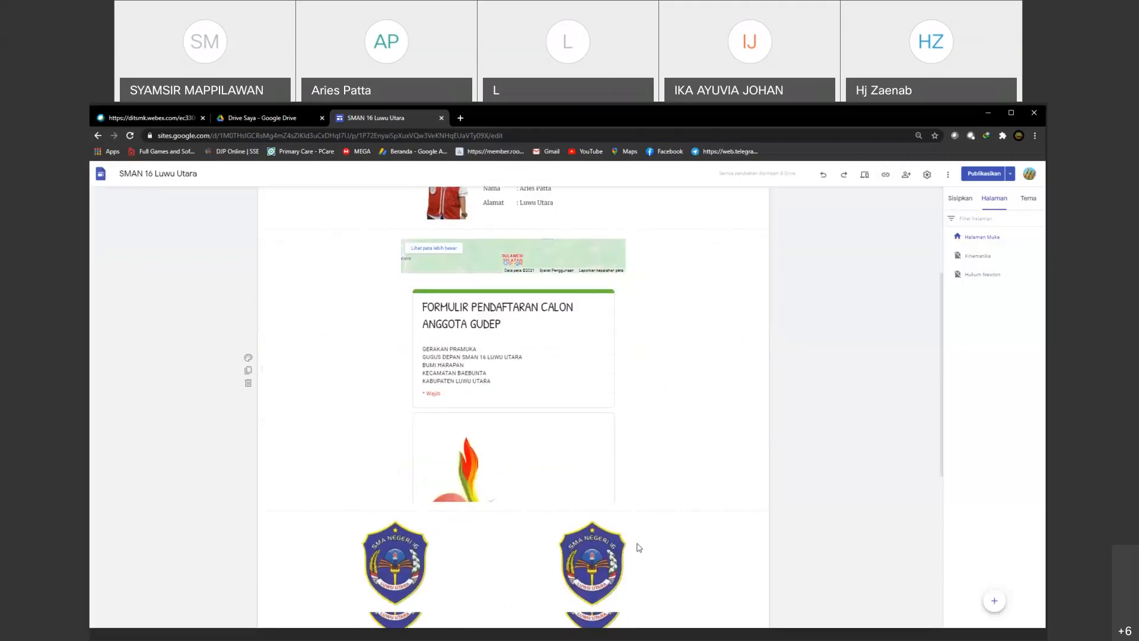
# Step: Close the SMAN 16 Luwu Utara site editor and switch Google Drive to the default Google account
pyautogui.scroll(1, 638, 546)
pyautogui.scroll(2, 634, 554)
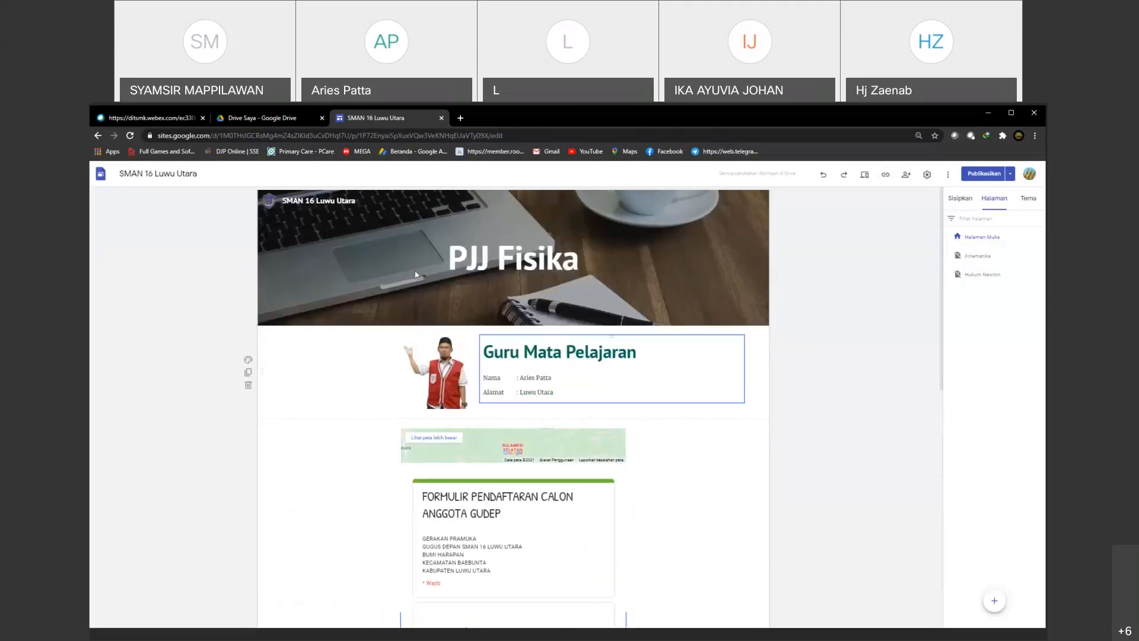
pyautogui.click(442, 119)
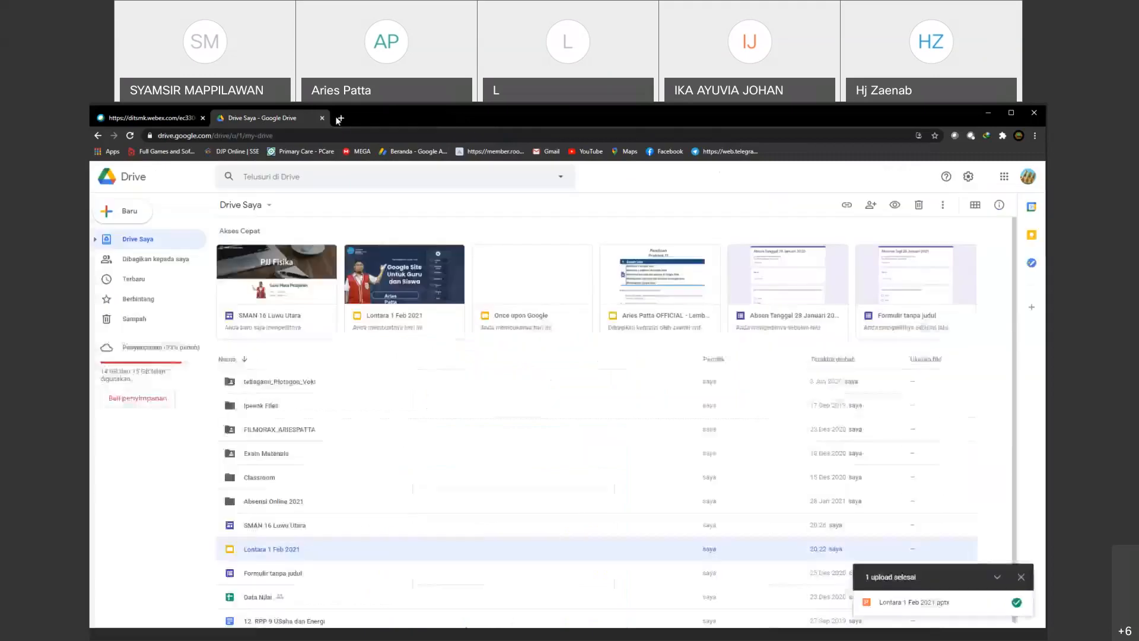
pyautogui.click(1025, 185)
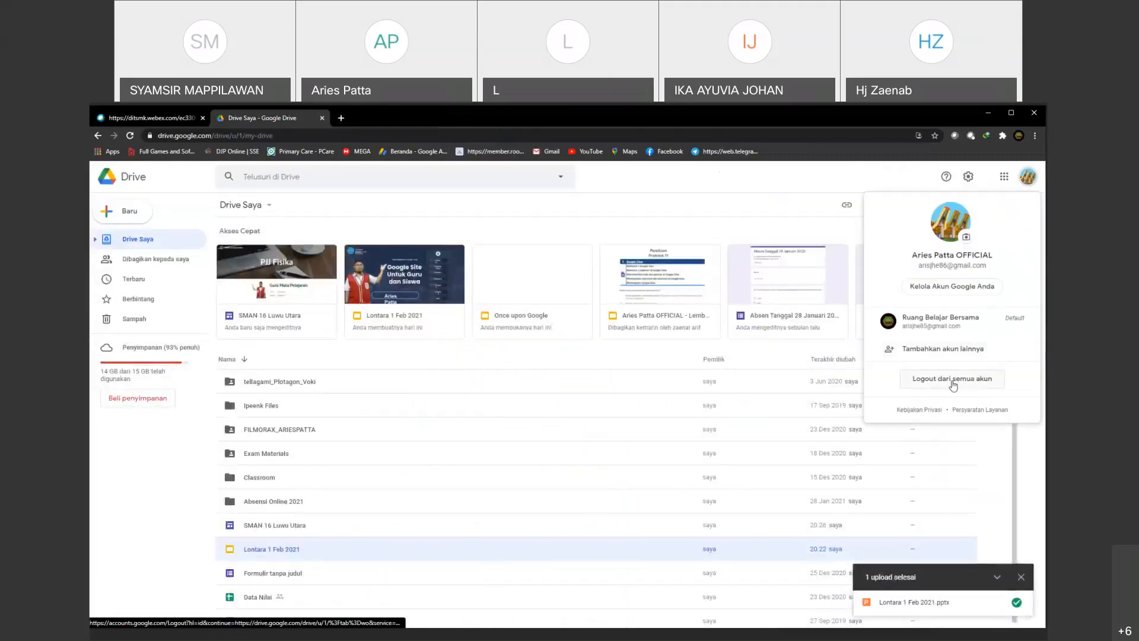
pyautogui.click(937, 323)
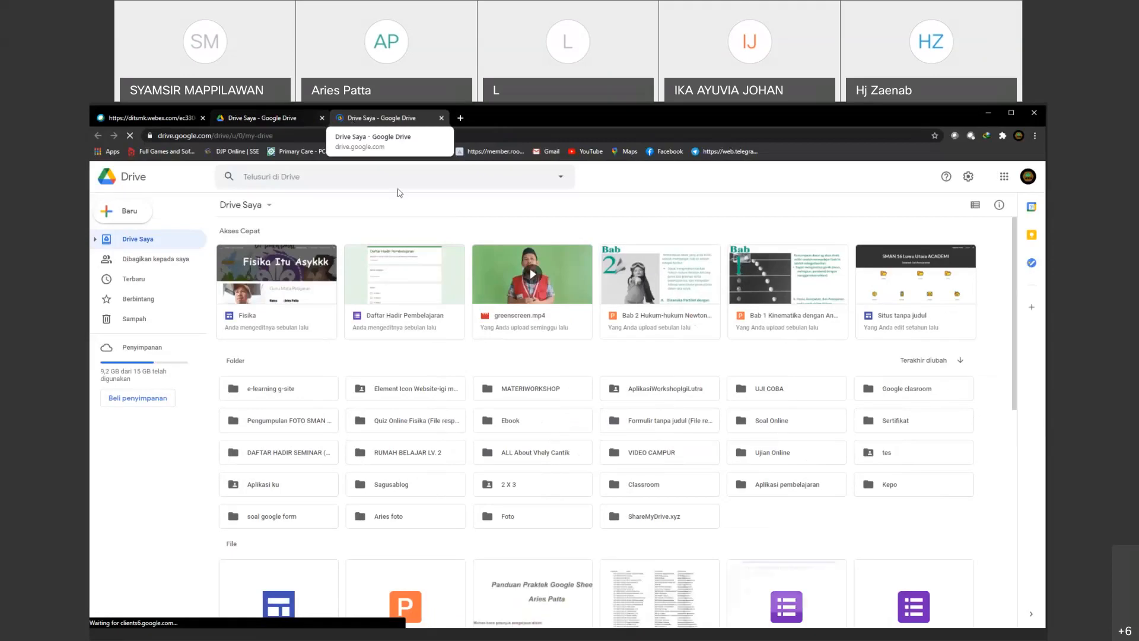
# Step: Open the default account's Google Drive in another new browser tab
pyautogui.click(460, 118)
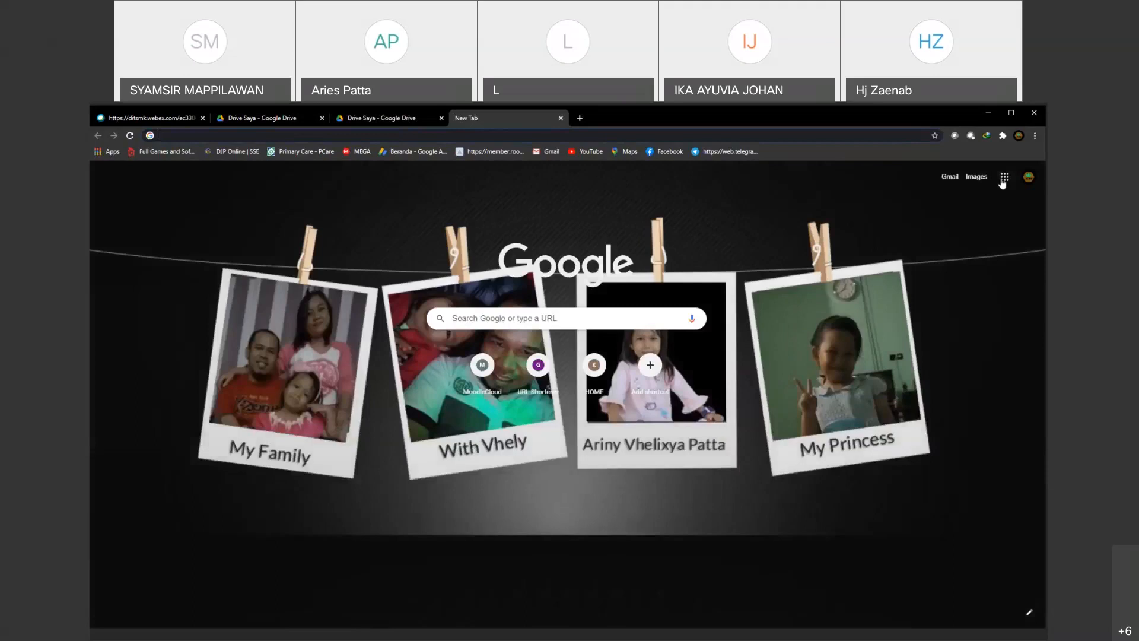
pyautogui.click(1005, 177)
pyautogui.click(913, 363)
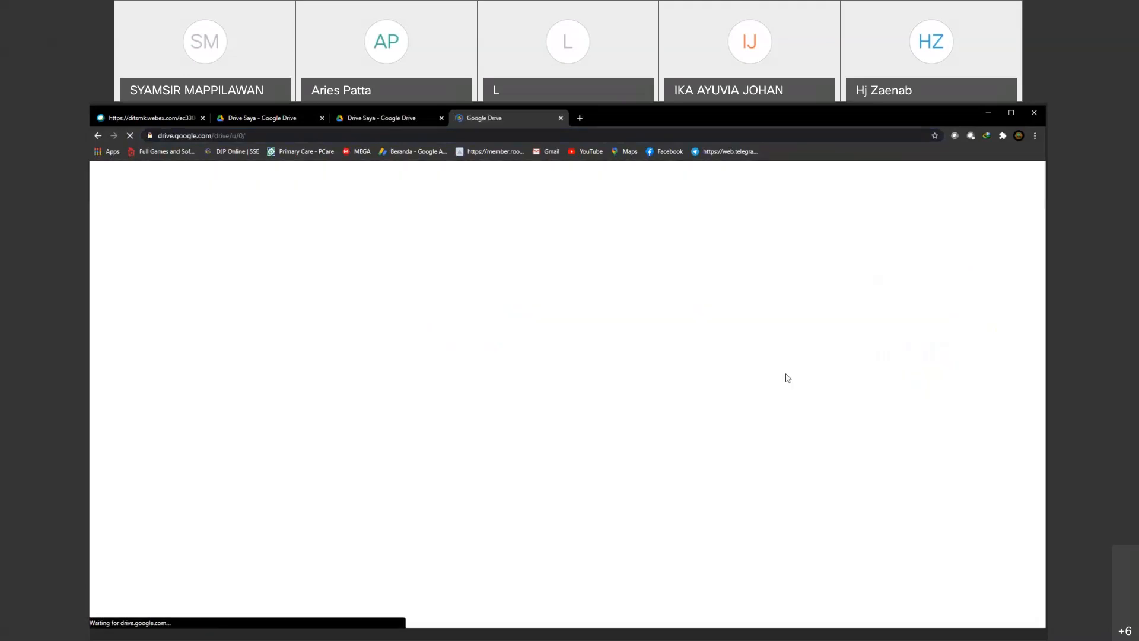
pyautogui.rightClick(992, 464)
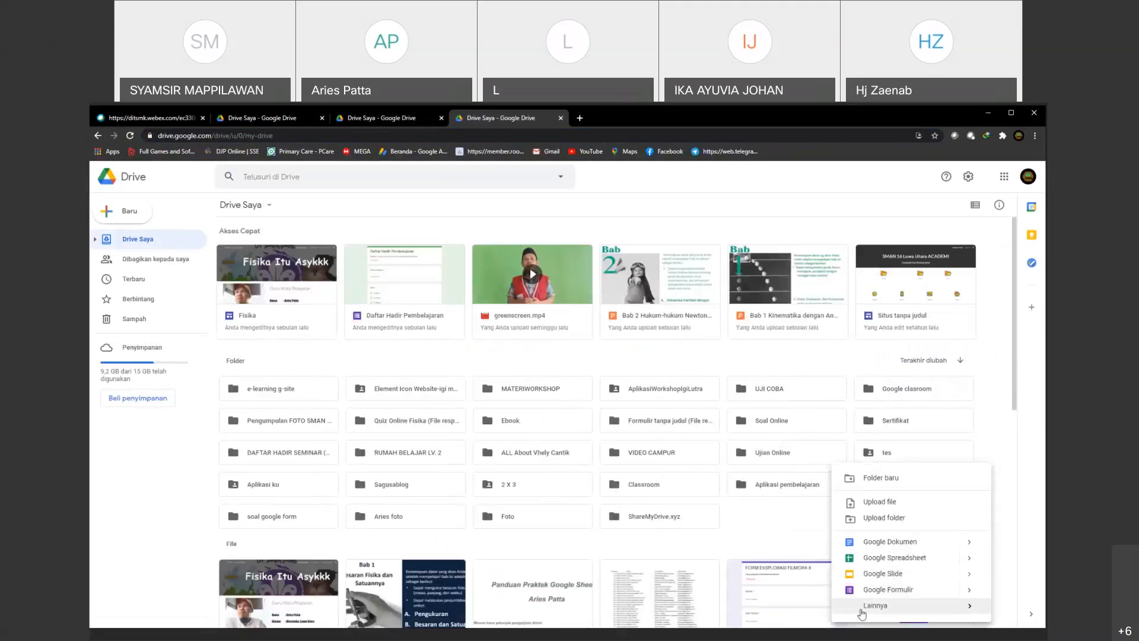
pyautogui.moveTo(863, 613)
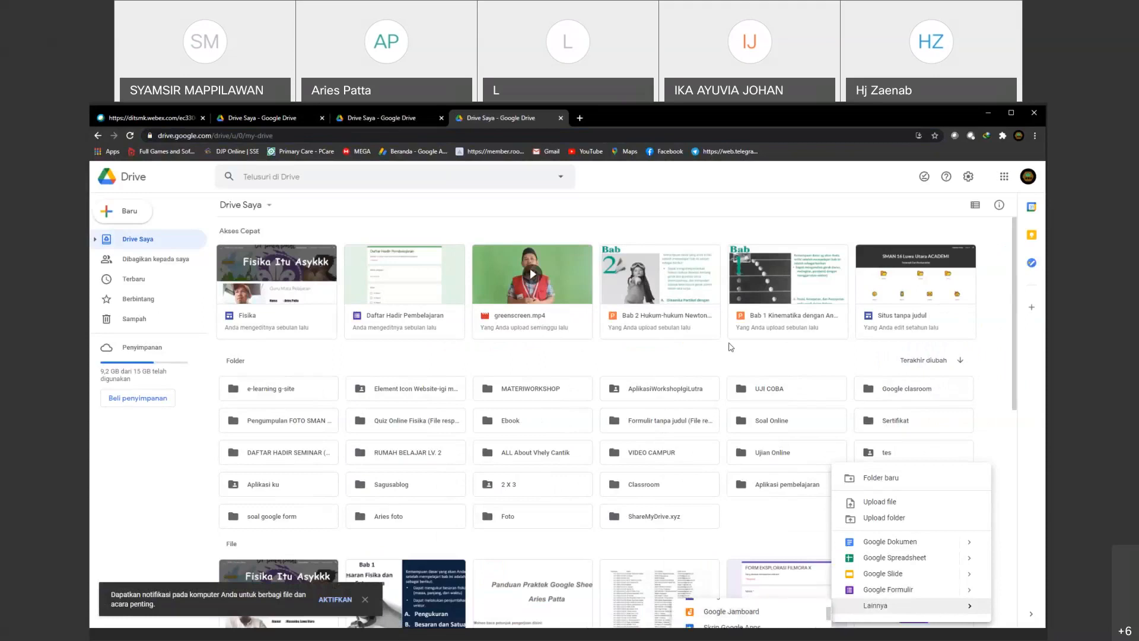
pyautogui.click(765, 241)
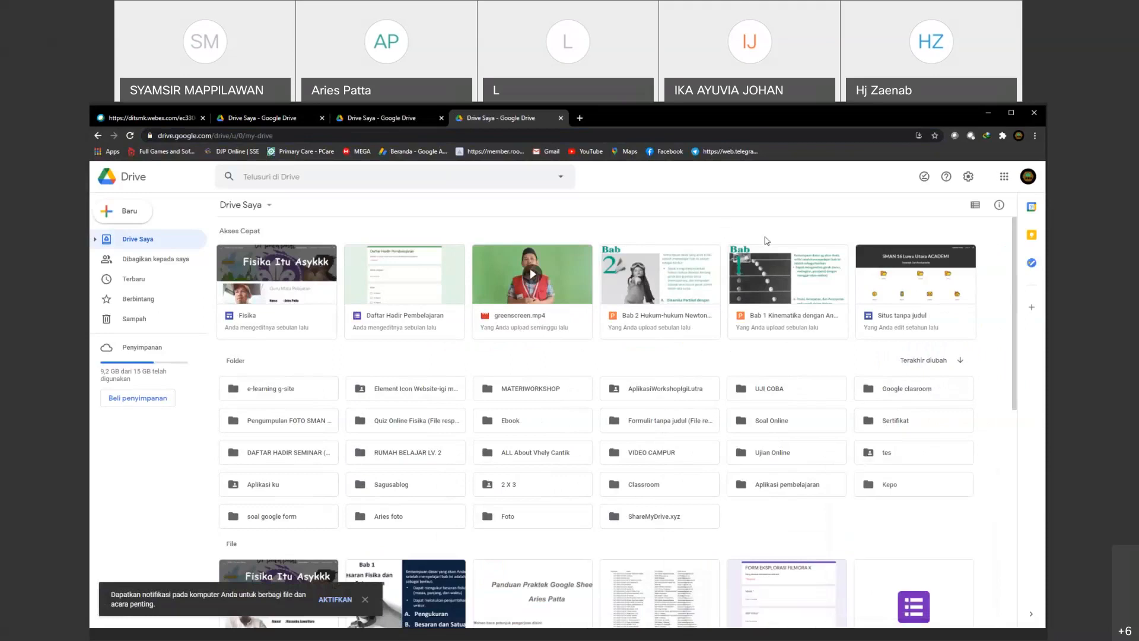
# Step: Create a new blank Google Sites site from My Drive
pyautogui.rightClick(748, 357)
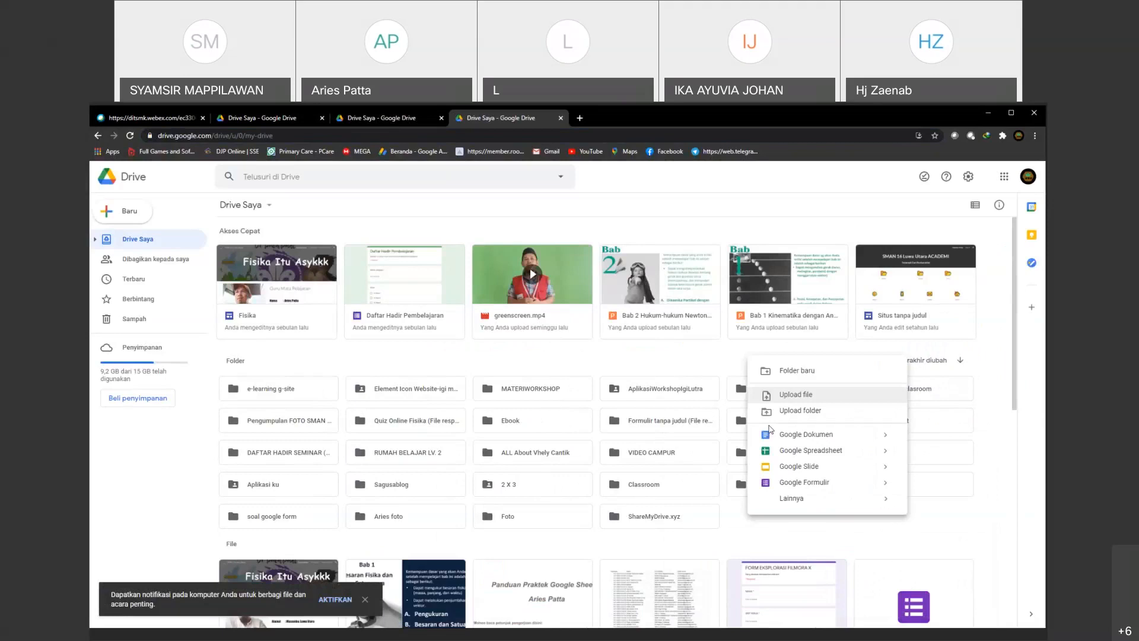
pyautogui.moveTo(795, 499)
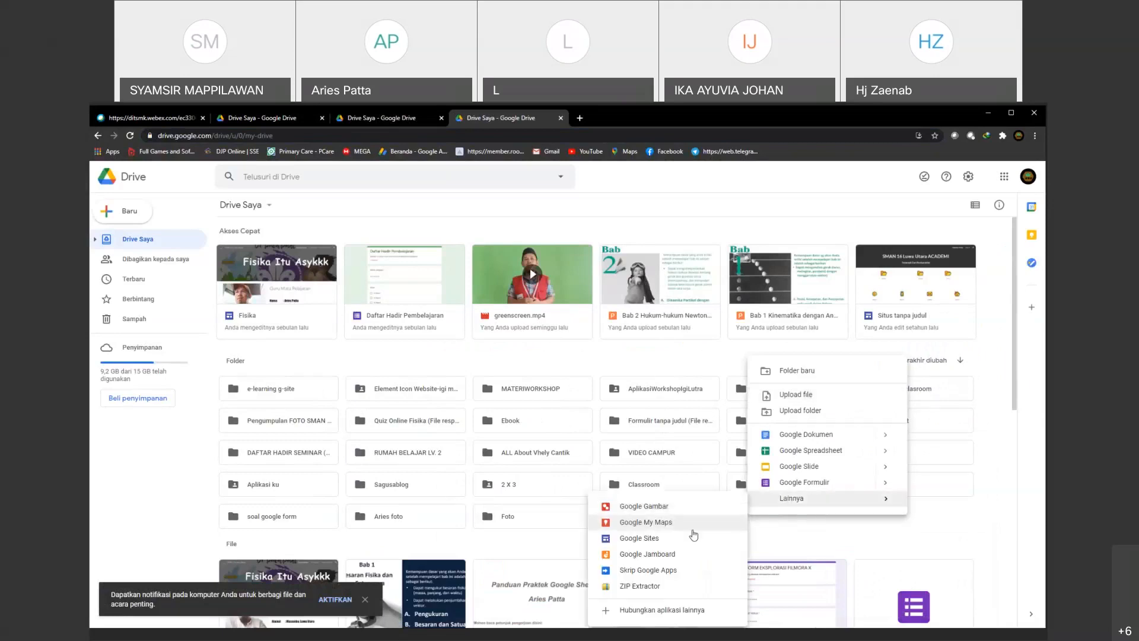
pyautogui.click(641, 538)
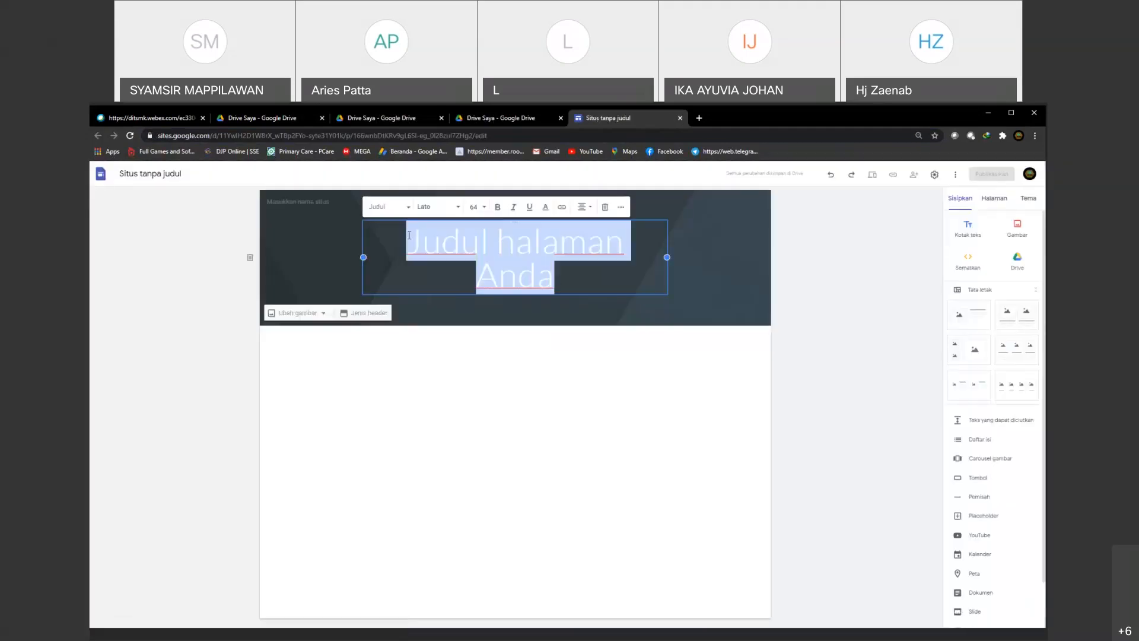
# Step: Title the page Perpustakaan Pribadi and insert the layout of four captioned images below the header
pyautogui.write('Per')
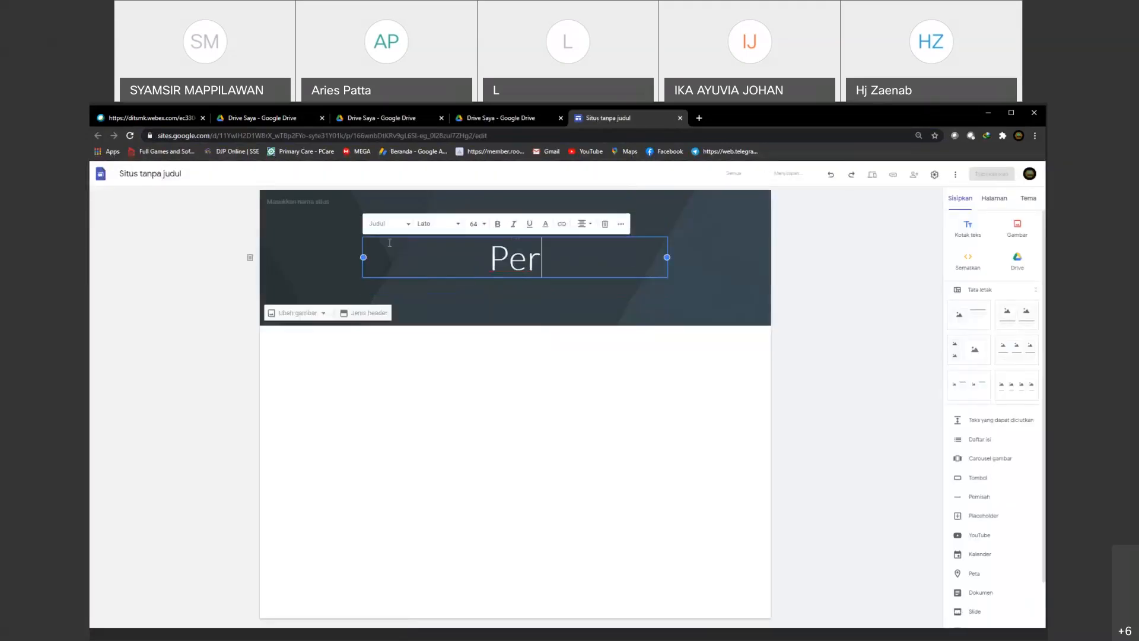
pyautogui.write('pustaka')
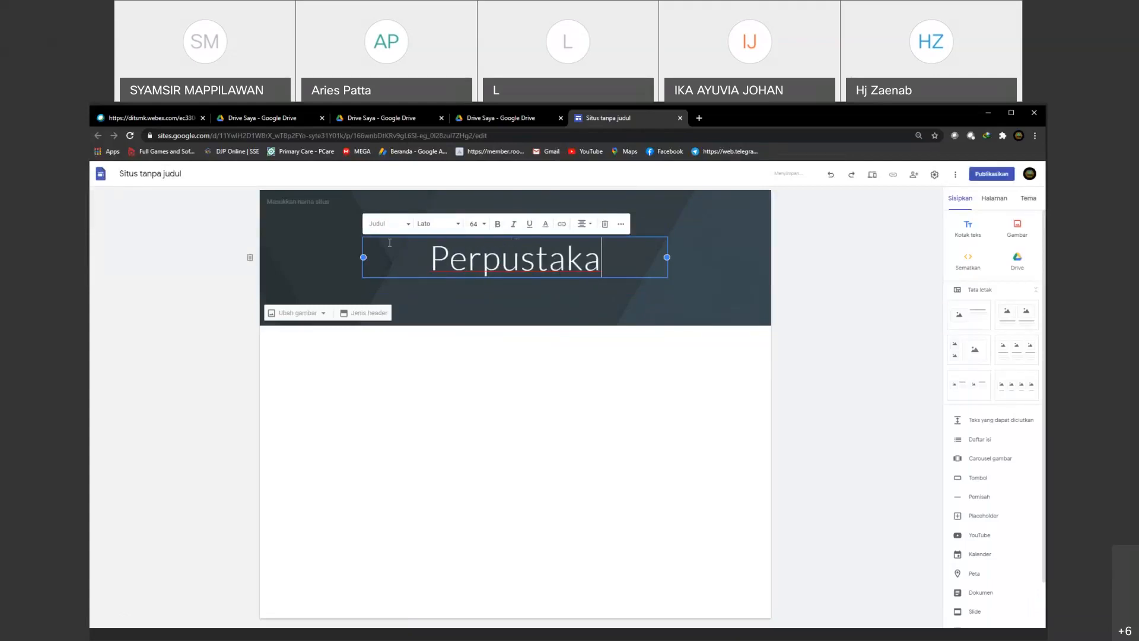
pyautogui.write('an Pribadi')
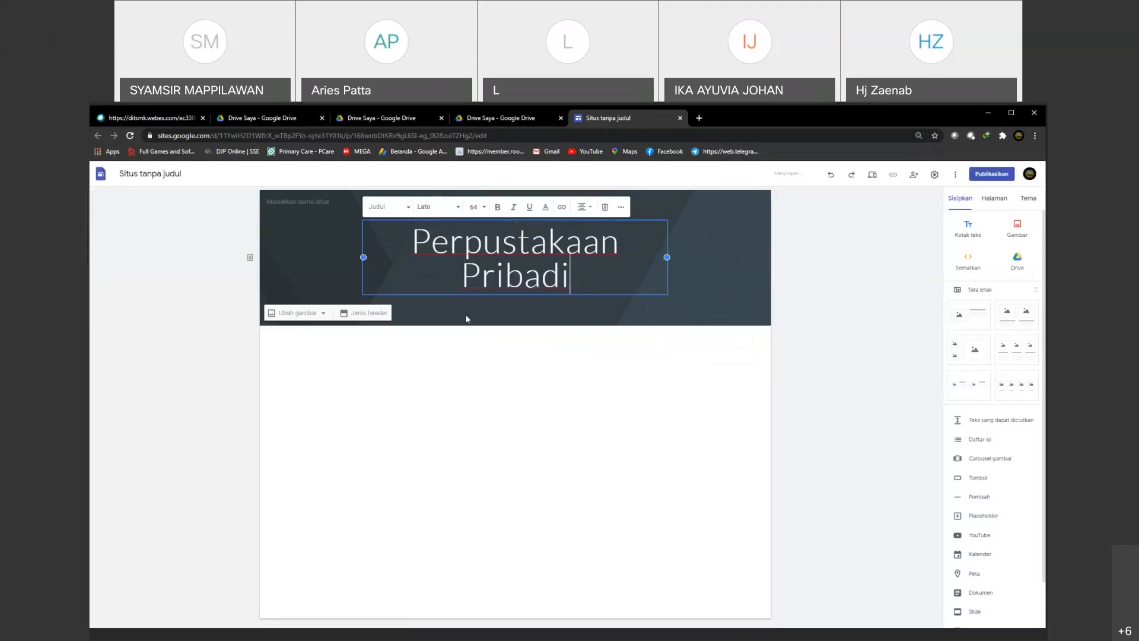
pyautogui.click(496, 326)
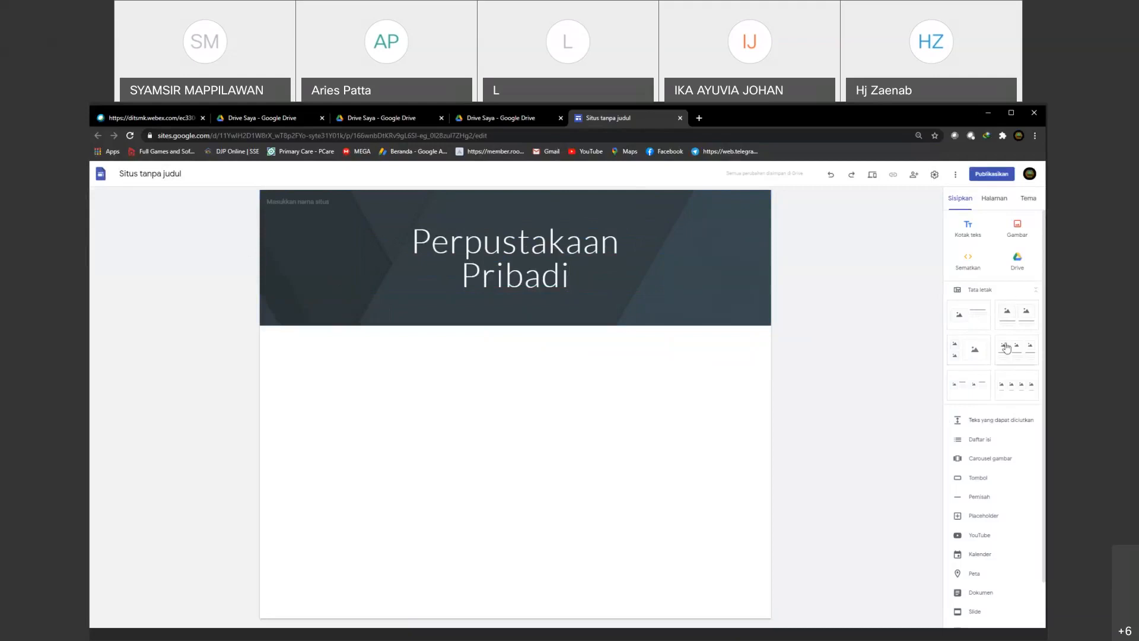
pyautogui.click(1016, 386)
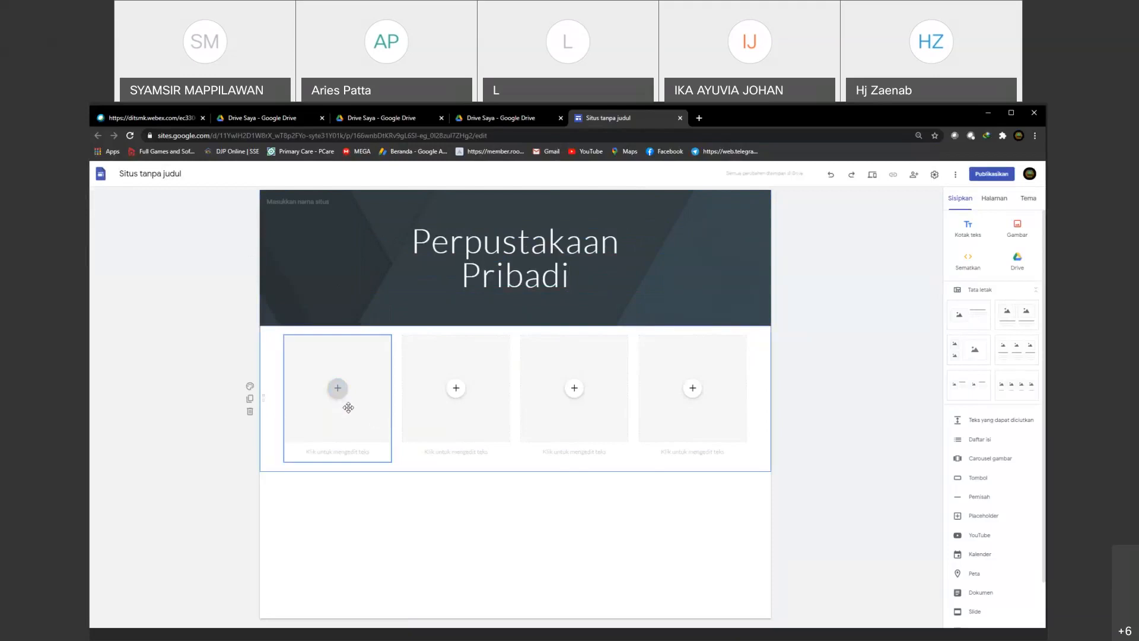
pyautogui.click(336, 388)
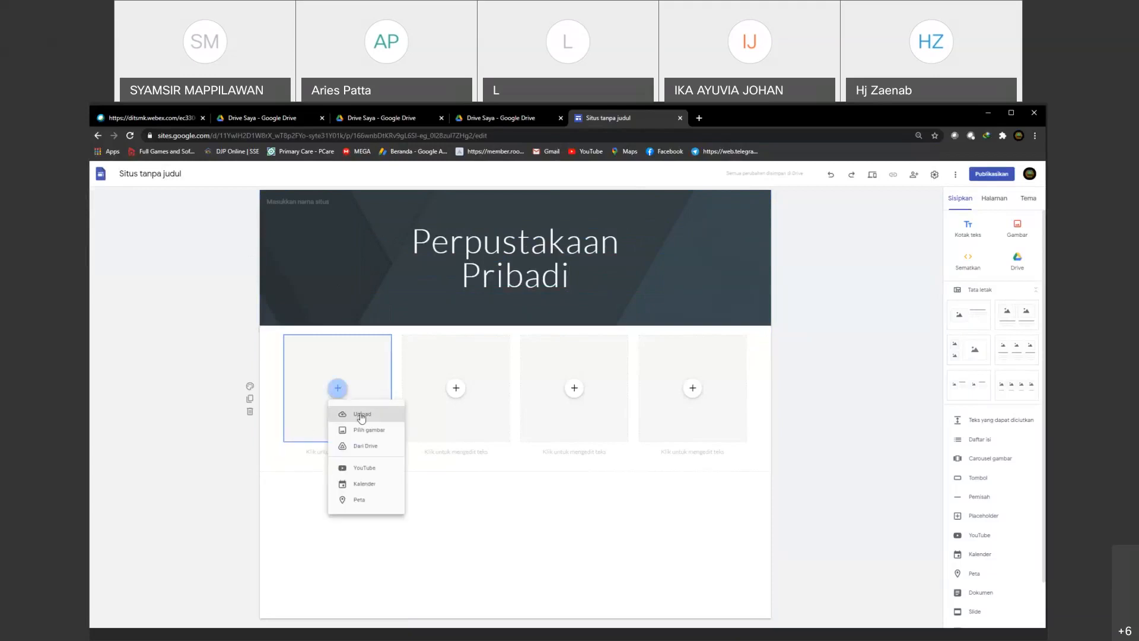
pyautogui.click(361, 415)
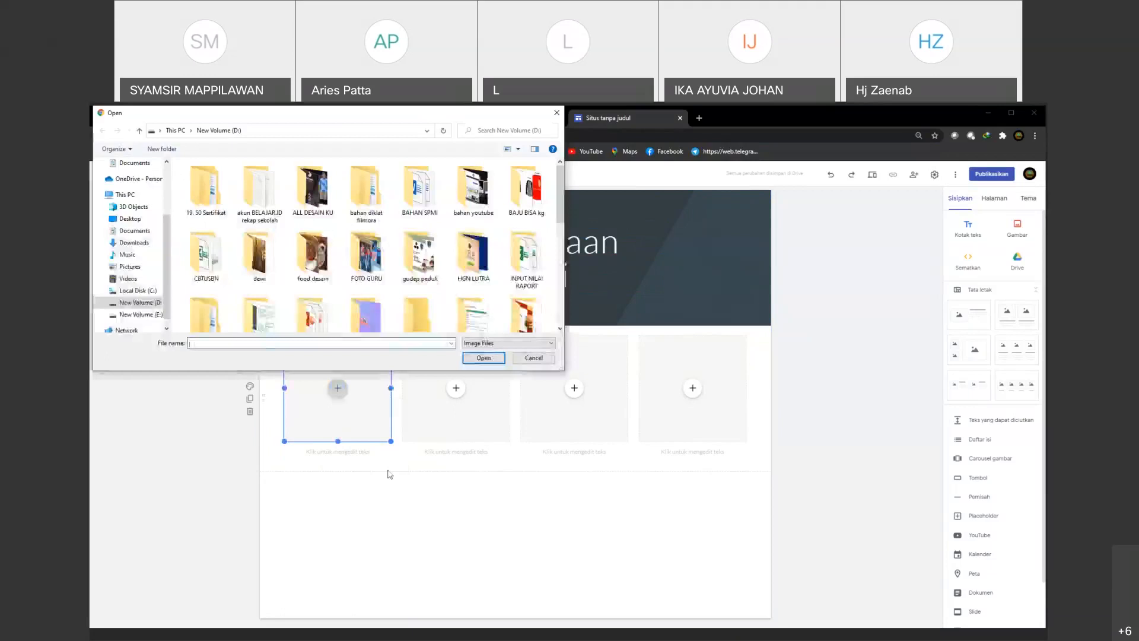
pyautogui.click(531, 359)
# Step: Fill the first image placeholder with i.folder.png from Google Drive and shrink it to about two-thirds of its width
pyautogui.click(336, 389)
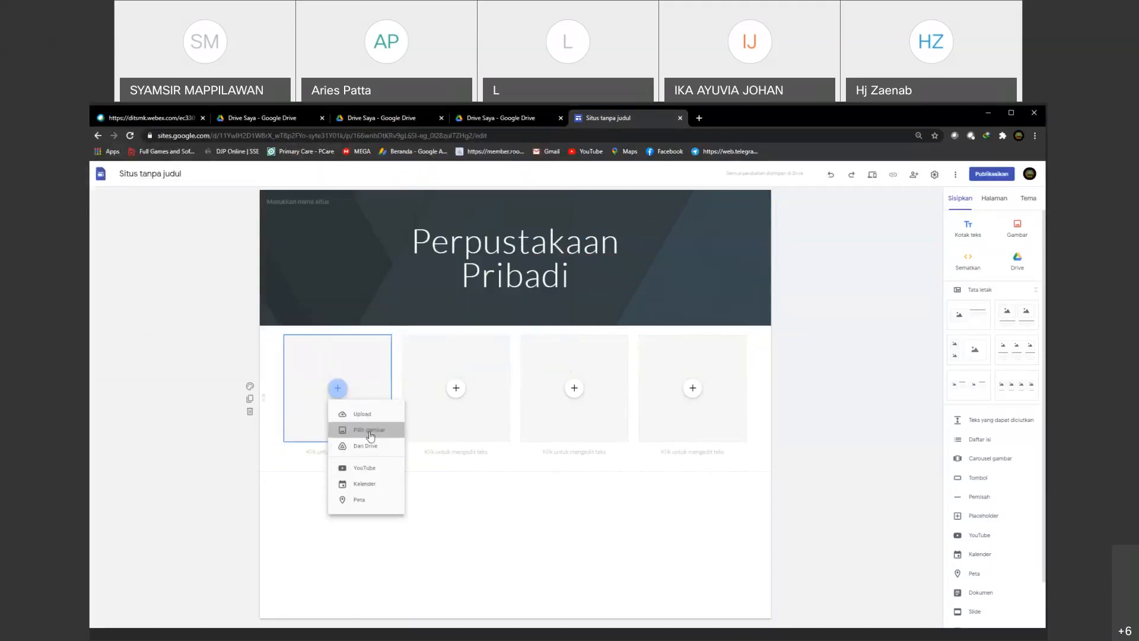
pyautogui.click(369, 432)
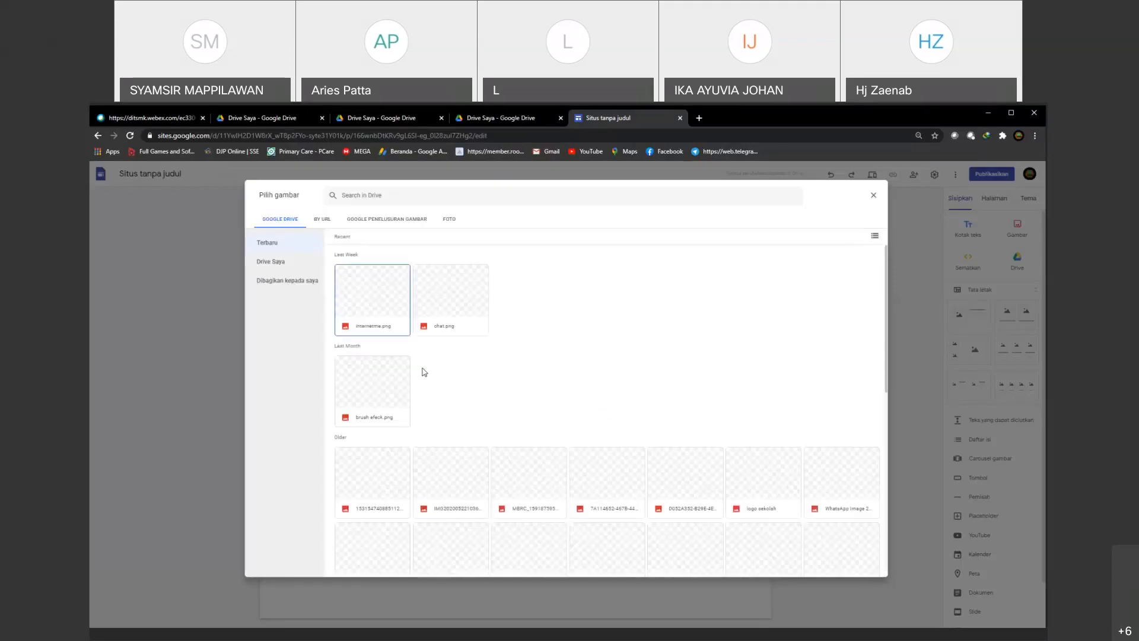
pyautogui.scroll(-2, 508, 369)
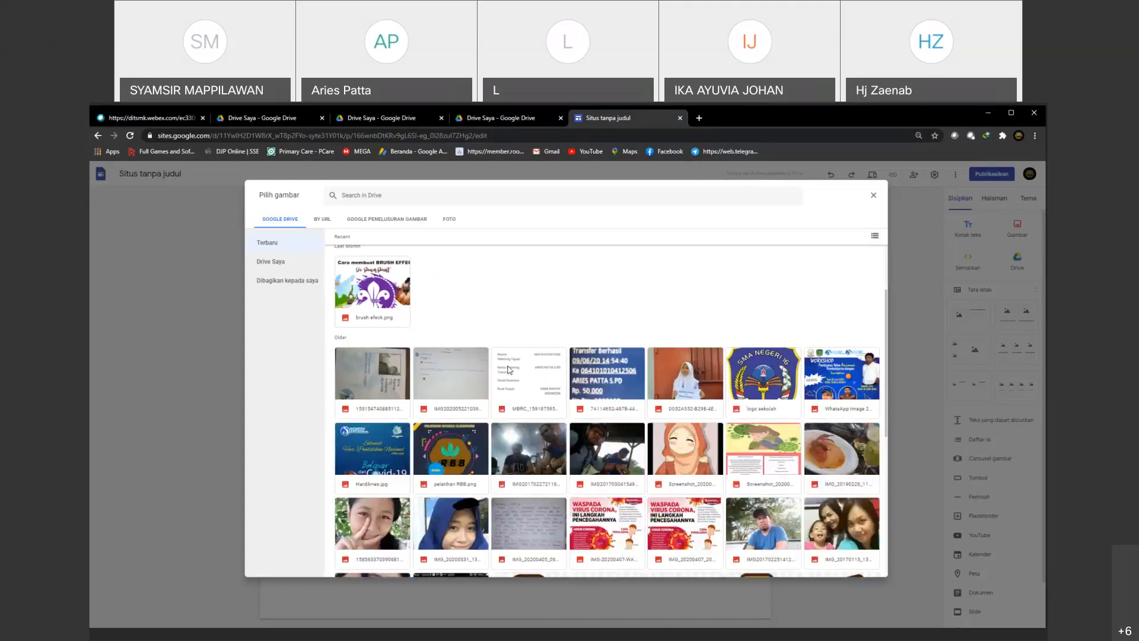
pyautogui.scroll(-1, 514, 401)
pyautogui.scroll(-4, 519, 431)
pyautogui.click(519, 432)
pyautogui.click(860, 569)
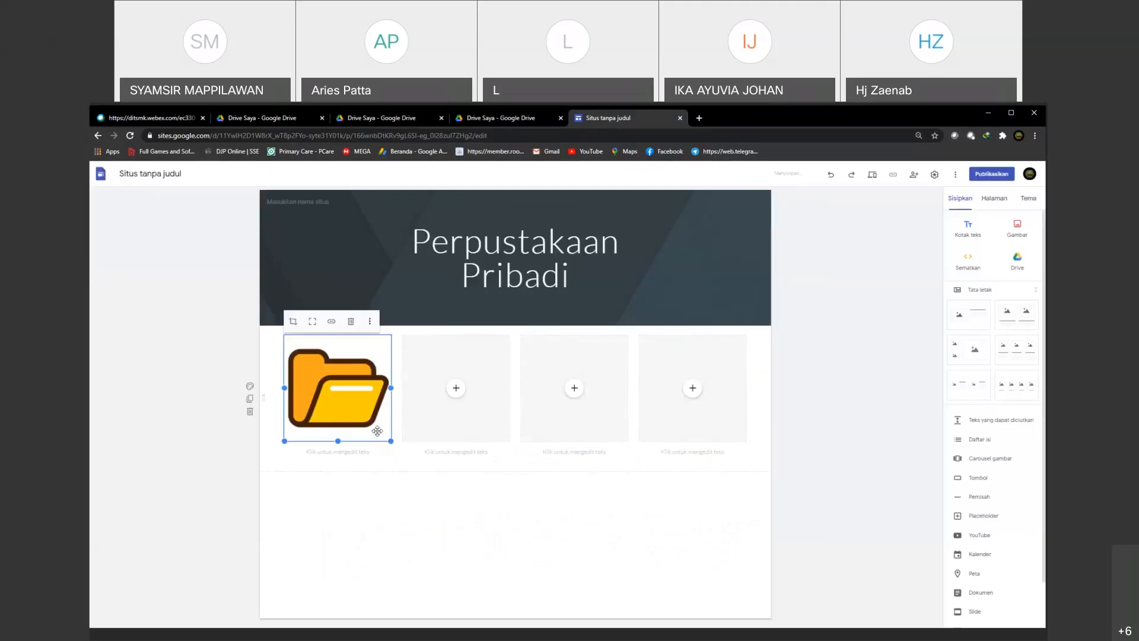
pyautogui.moveTo(391, 440); pyautogui.dragTo(352, 404)
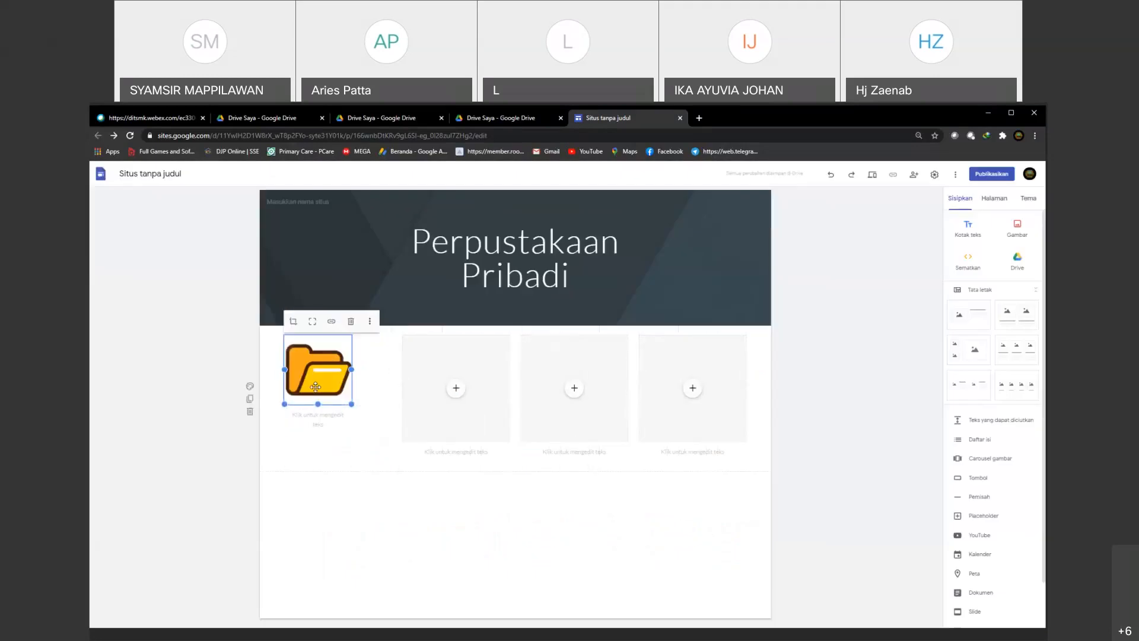
# Step: Caption the first folder icon Buku Fisika
pyautogui.click(318, 421)
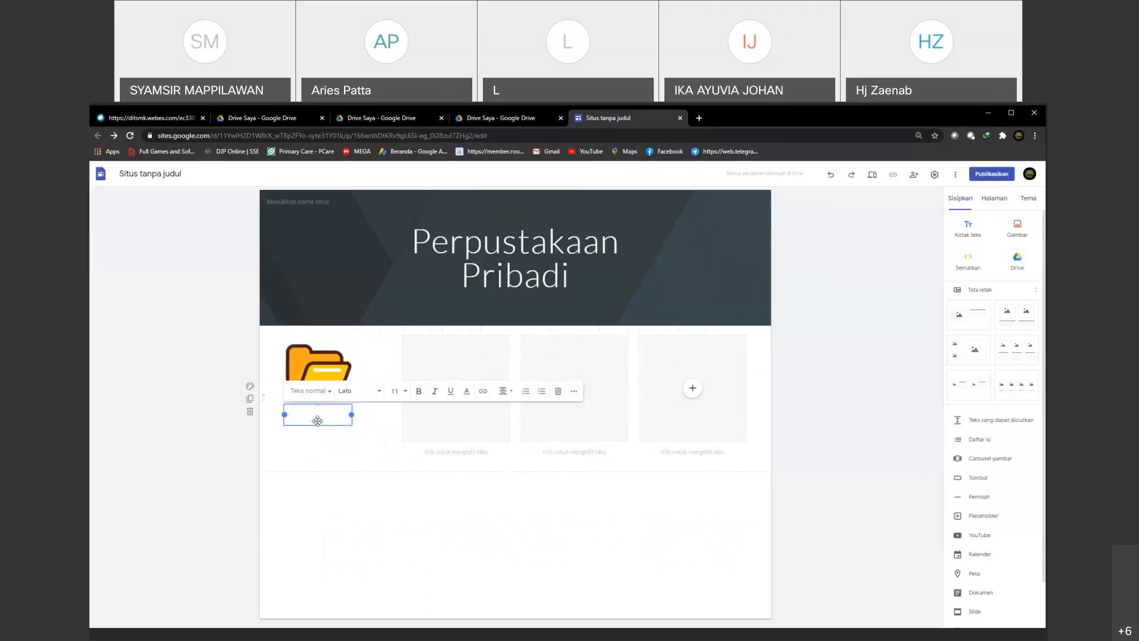
pyautogui.write('Buku Fisika')
pyautogui.click(385, 446)
# Step: Fill the second image placeholder with i.folder.png from Google Drive
pyautogui.click(458, 390)
pyautogui.click(482, 430)
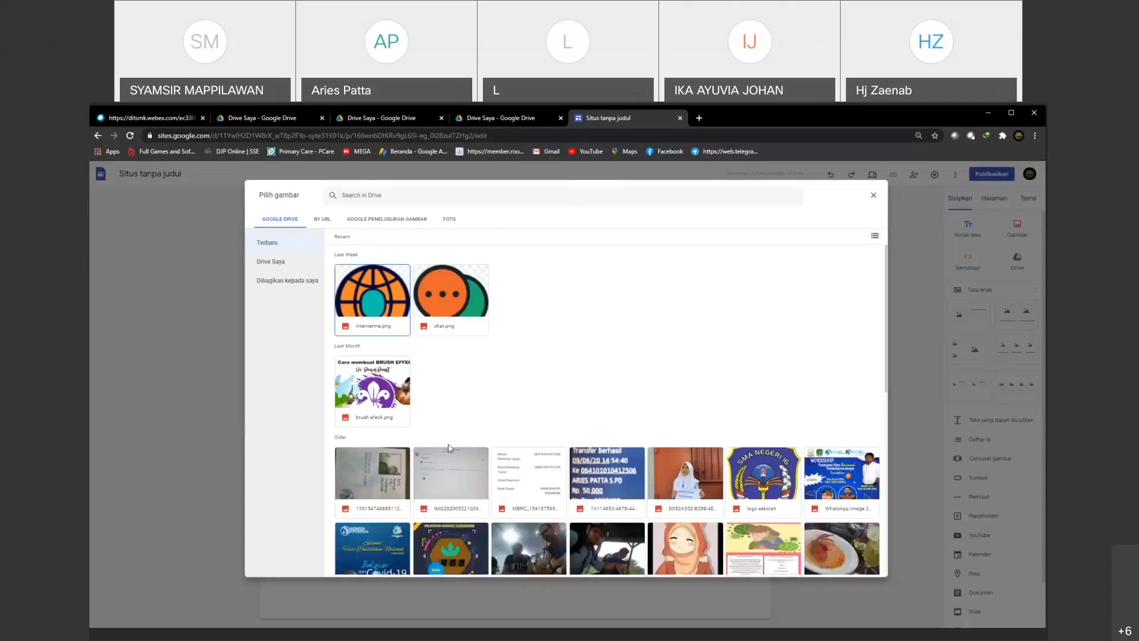
pyautogui.scroll(-2, 464, 462)
pyautogui.scroll(-3, 464, 462)
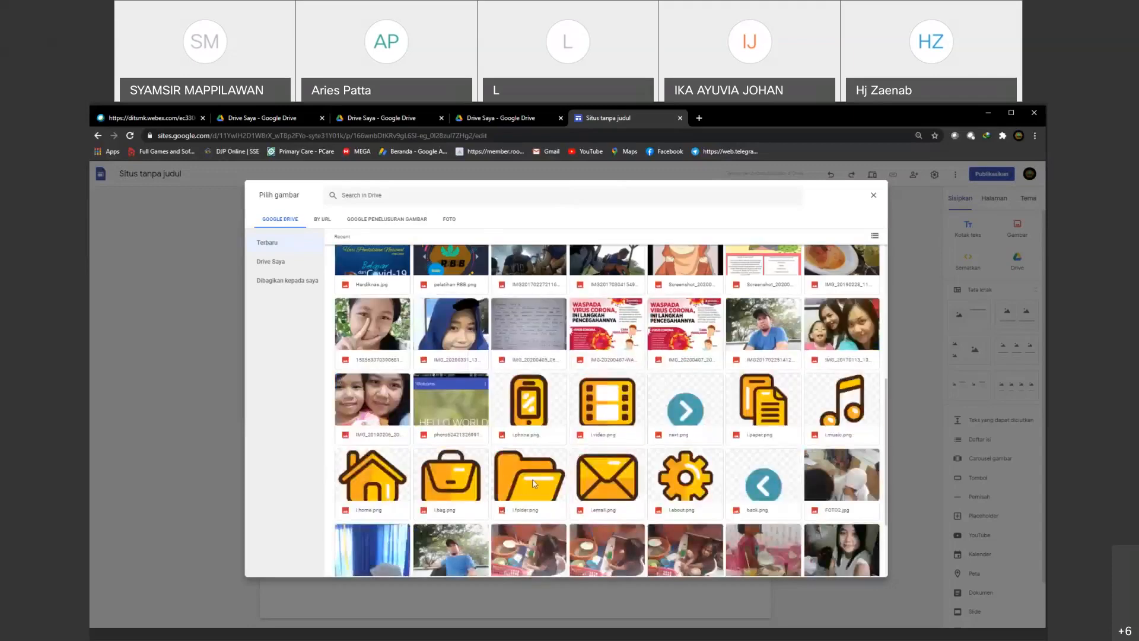
pyautogui.doubleClick(534, 484)
# Step: Caption the second folder icon Buku biologi and shrink the block to match the first one
pyautogui.click(450, 452)
pyautogui.write('Buku')
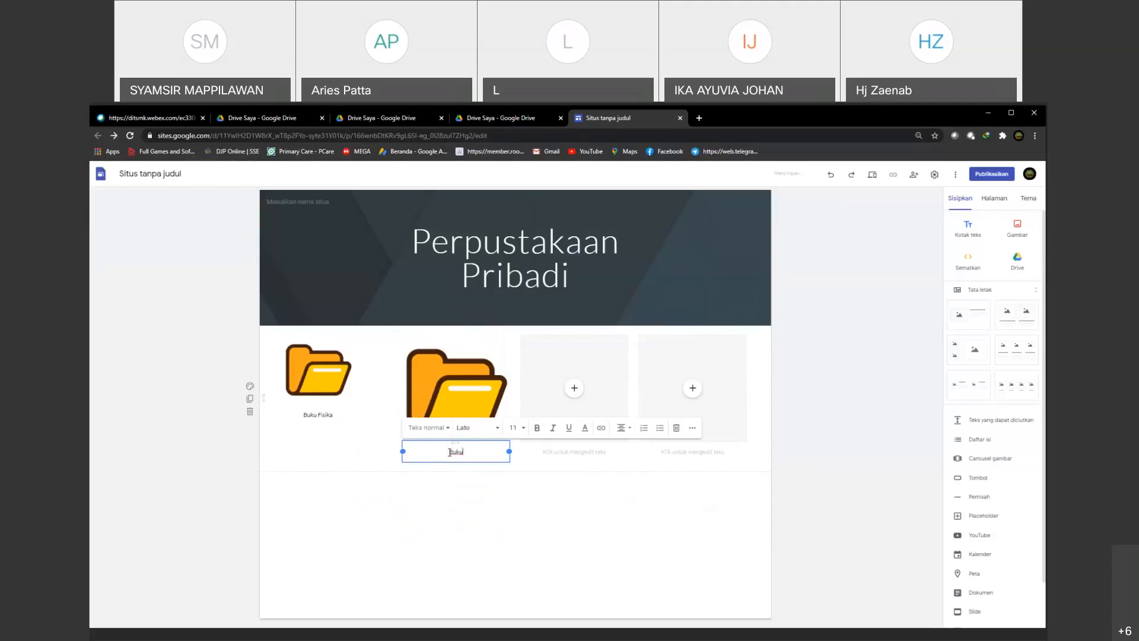
pyautogui.write(' biologi')
pyautogui.click(460, 506)
pyautogui.click(496, 446)
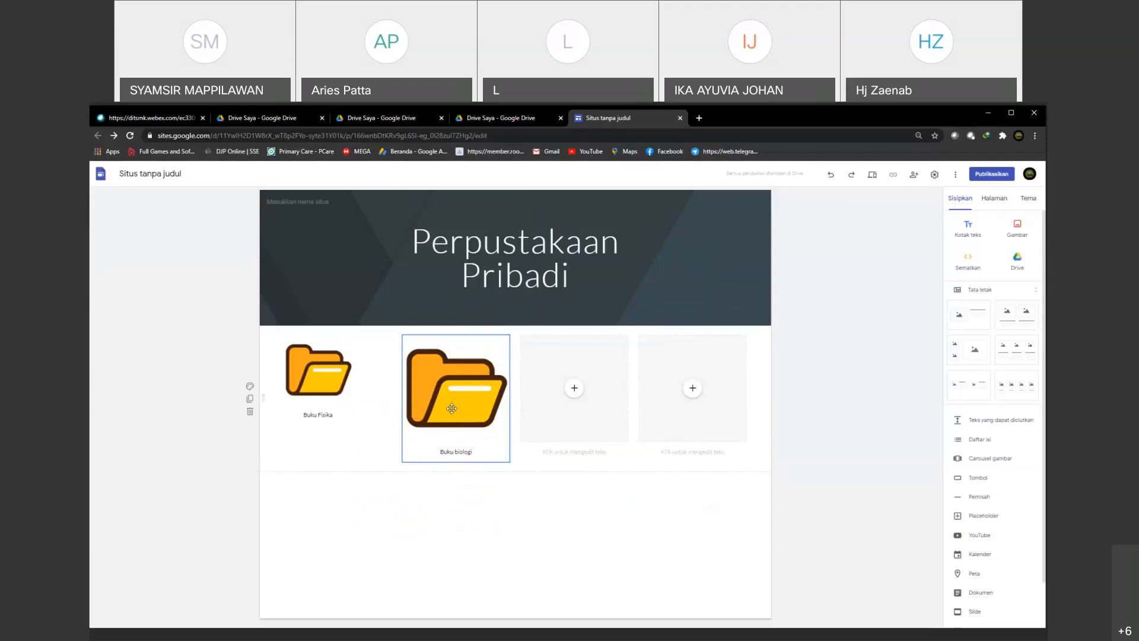
pyautogui.moveTo(510, 461); pyautogui.dragTo(472, 423)
# Step: Fill the third image placeholder with i.folder.png from Google Drive
pyautogui.click(575, 388)
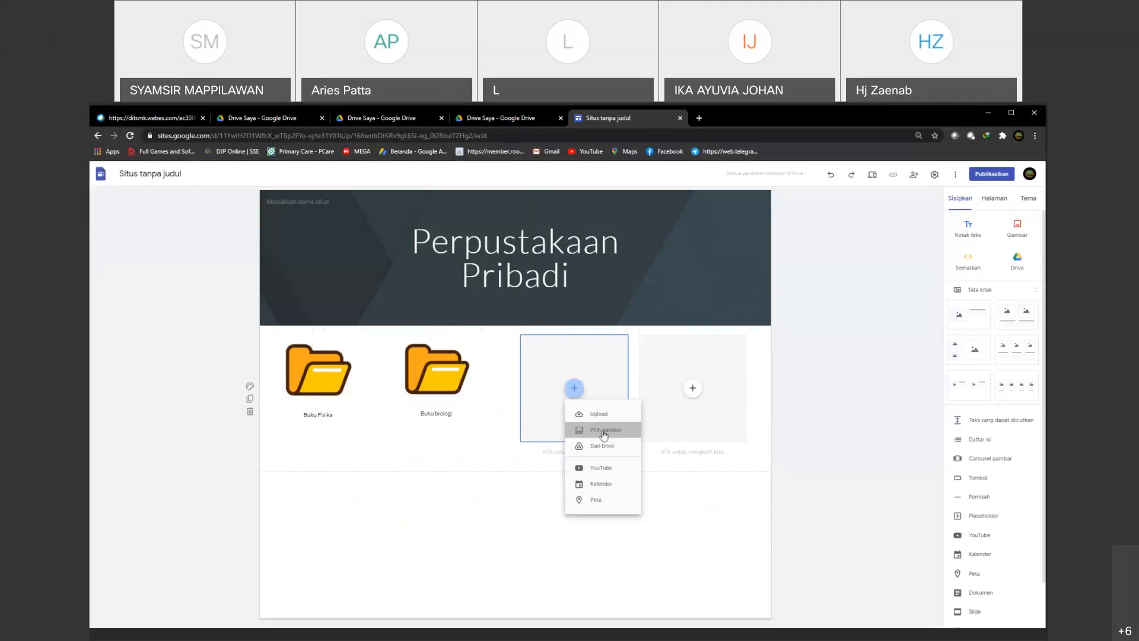
pyautogui.click(600, 431)
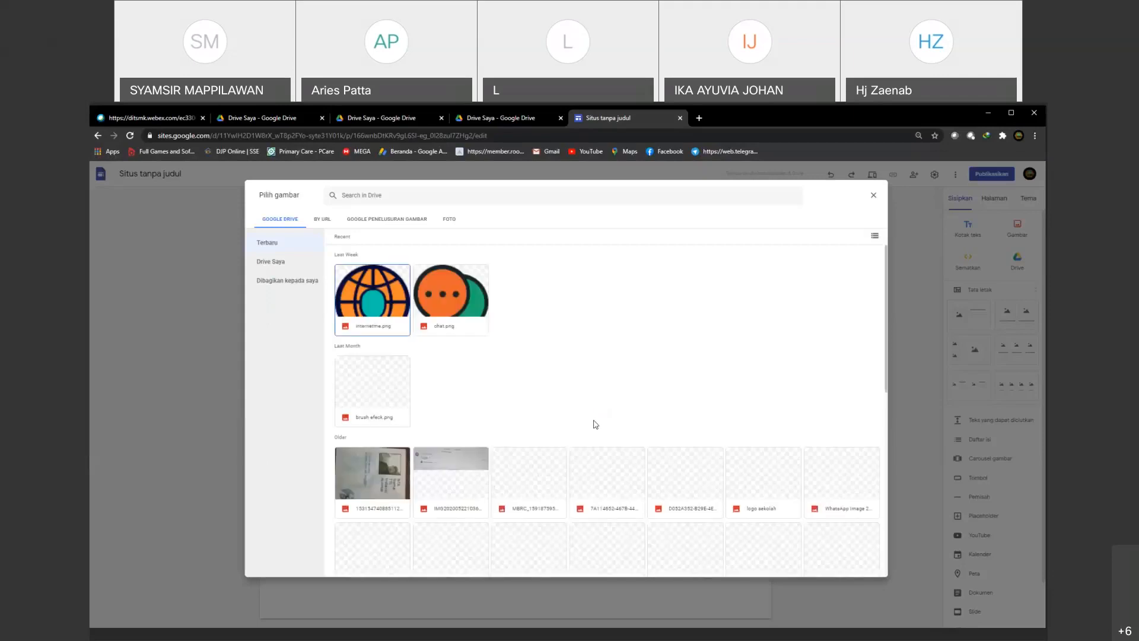
pyautogui.scroll(-3, 596, 424)
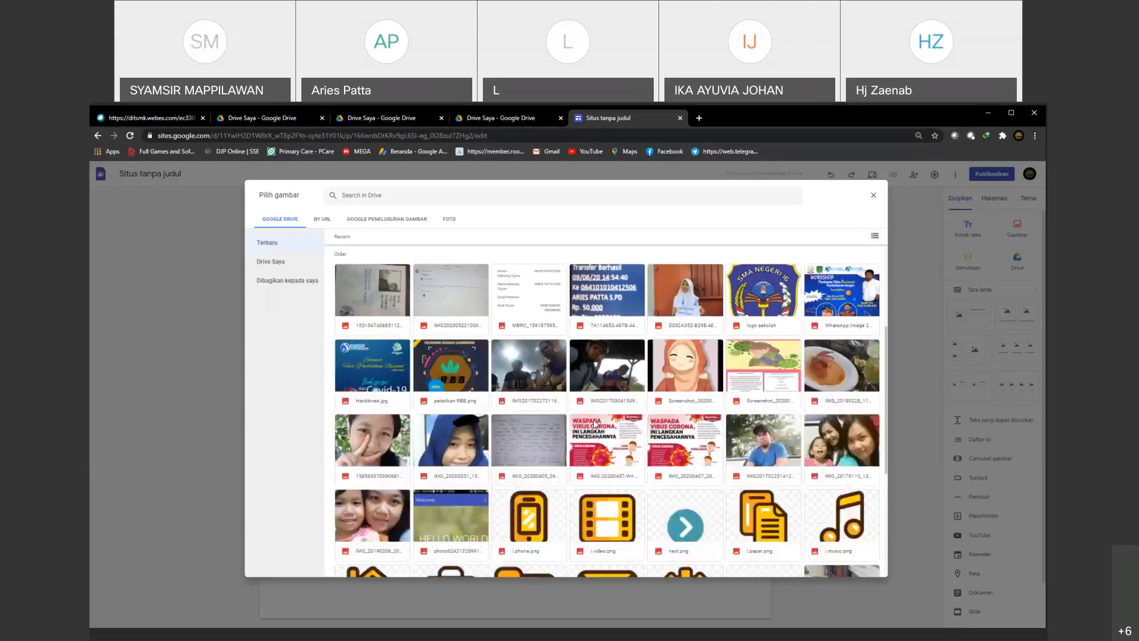
pyautogui.scroll(-3, 595, 423)
pyautogui.doubleClick(552, 465)
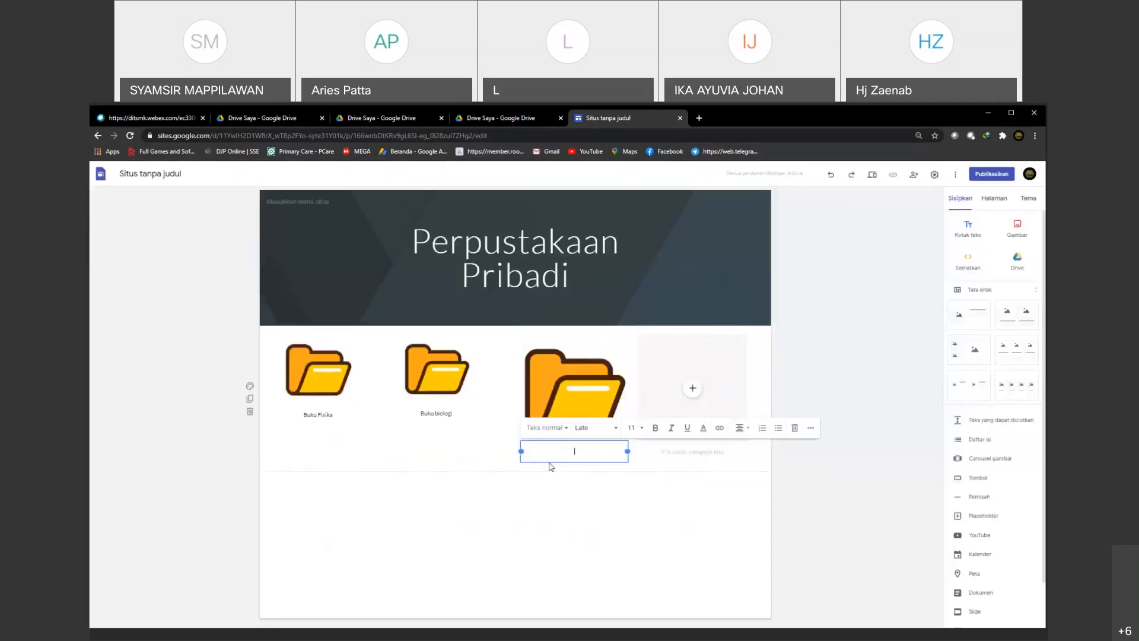
# Step: Caption the third folder icon Matematika and delete the empty fourth placeholder
pyautogui.write('Matematika')
pyautogui.click(587, 417)
pyautogui.click(699, 409)
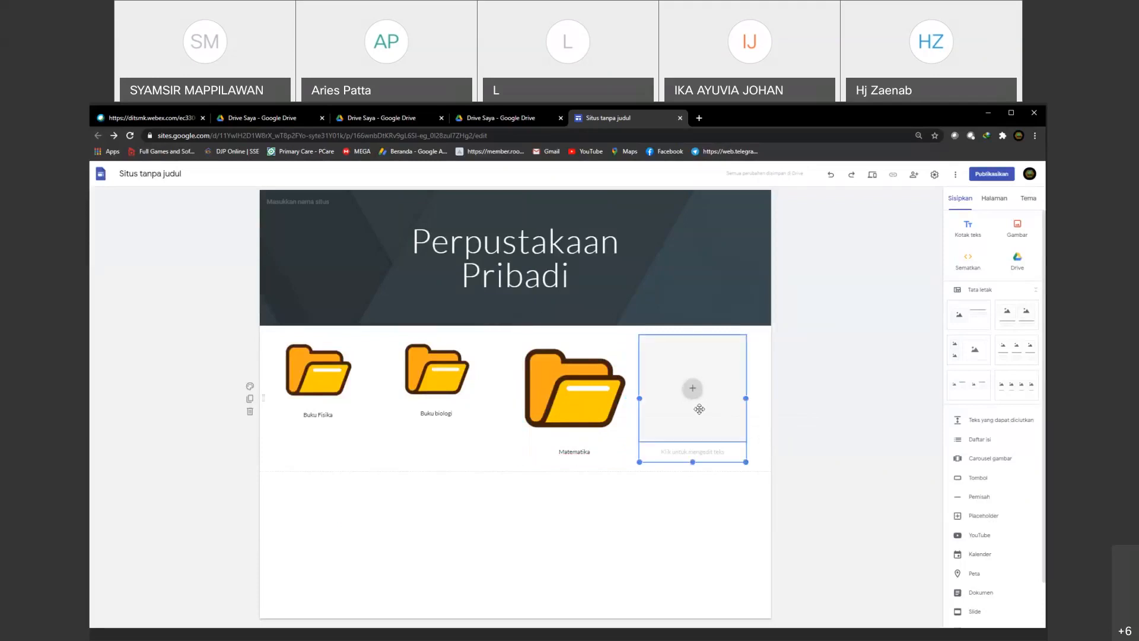
pyautogui.click(648, 320)
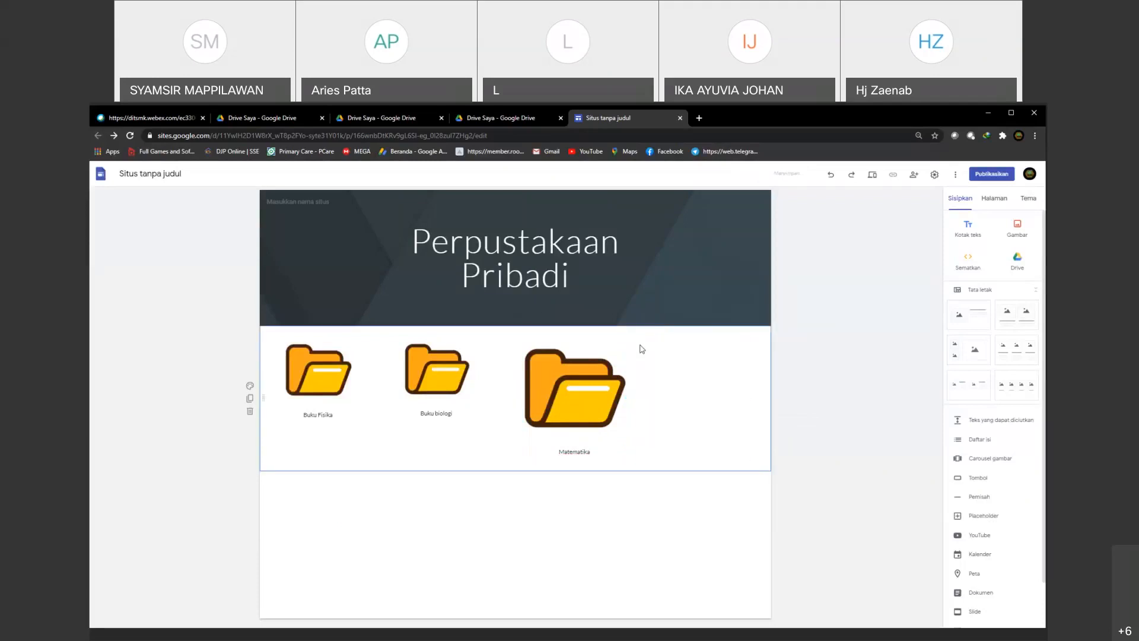
# Step: Shrink the Matematika folder block to match the others and space the three folder blocks evenly across the row
pyautogui.click(623, 456)
pyautogui.moveTo(627, 461); pyautogui.dragTo(609, 416)
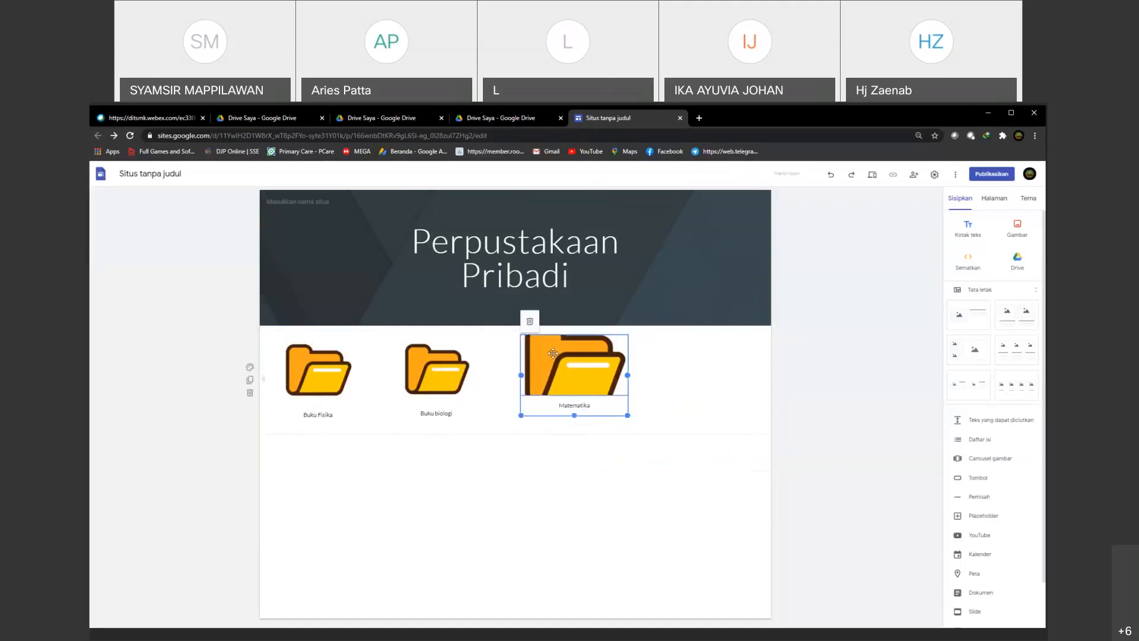
pyautogui.click(551, 324)
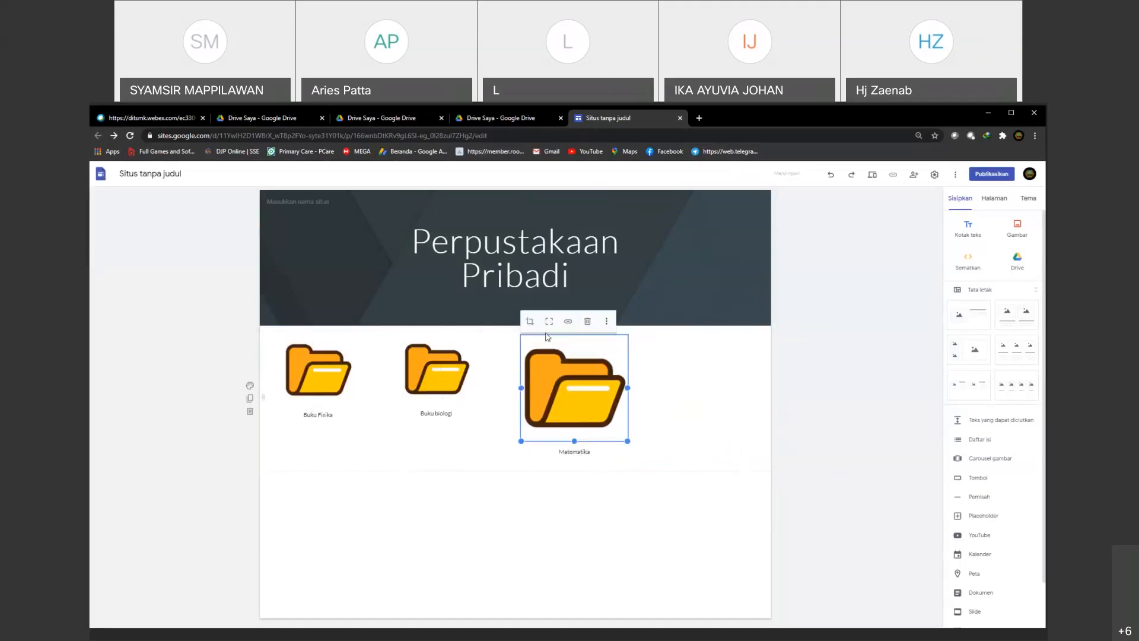
pyautogui.click(629, 456)
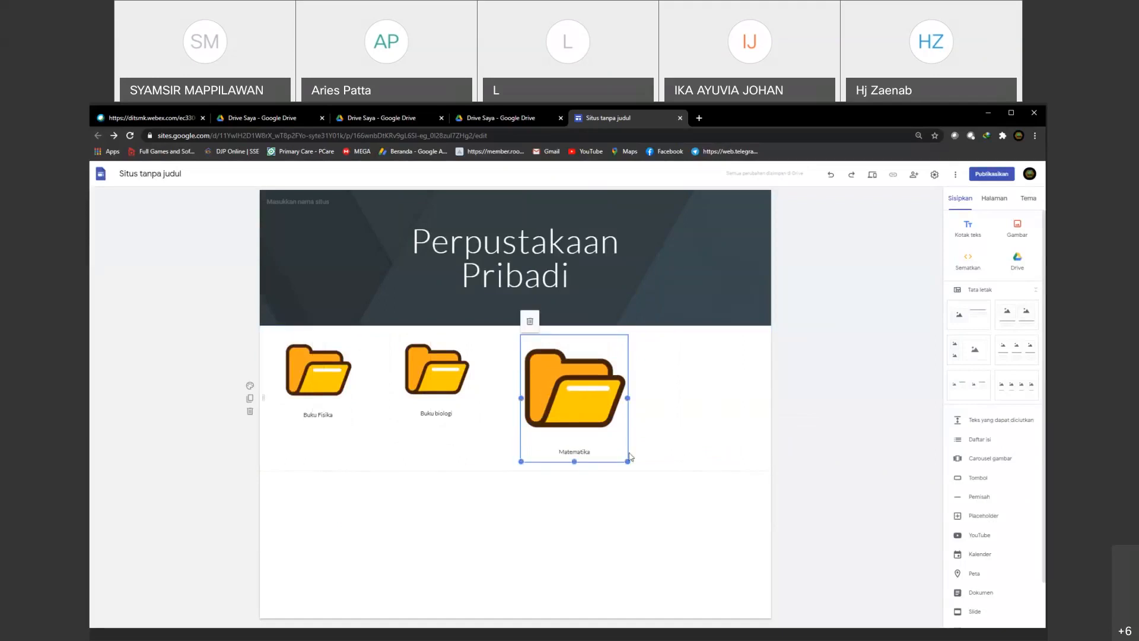
pyautogui.moveTo(630, 457); pyautogui.dragTo(703, 377)
pyautogui.moveTo(437, 371); pyautogui.dragTo(520, 368)
pyautogui.moveTo(320, 371); pyautogui.dragTo(379, 368)
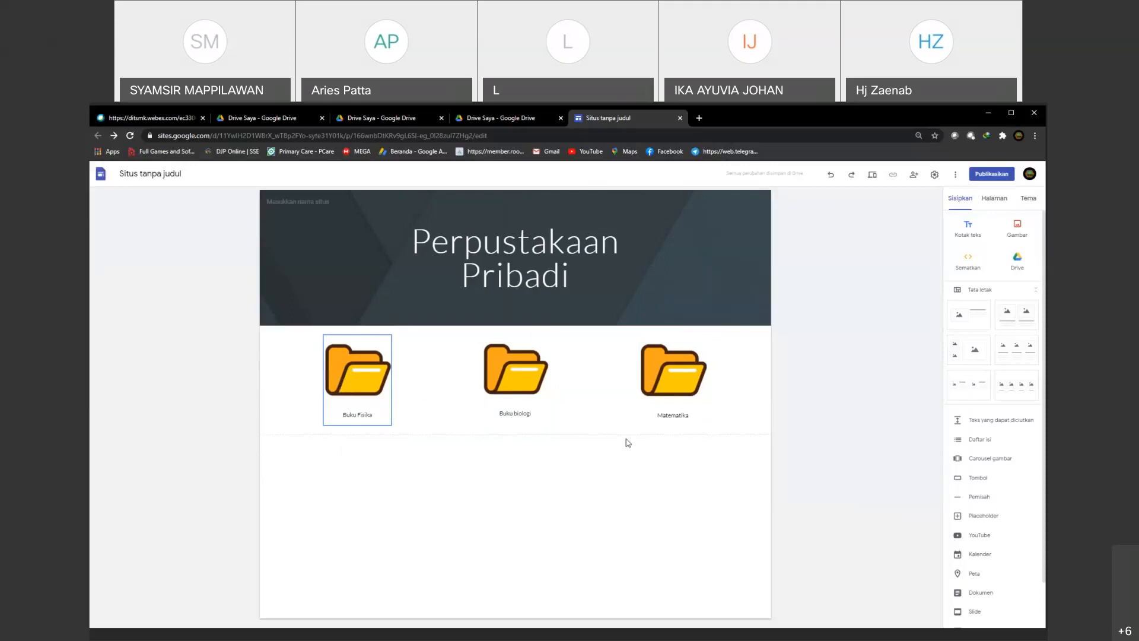
# Step: Duplicate the home page (Halaman Muka) and name the copy Buku fisika
pyautogui.click(994, 200)
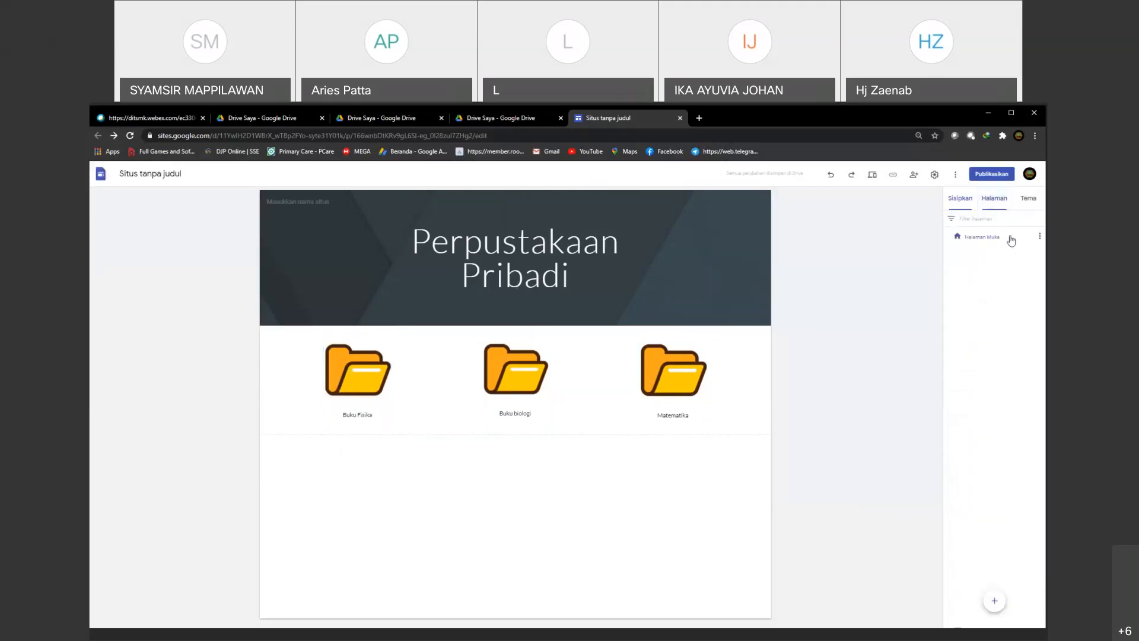
pyautogui.click(1040, 236)
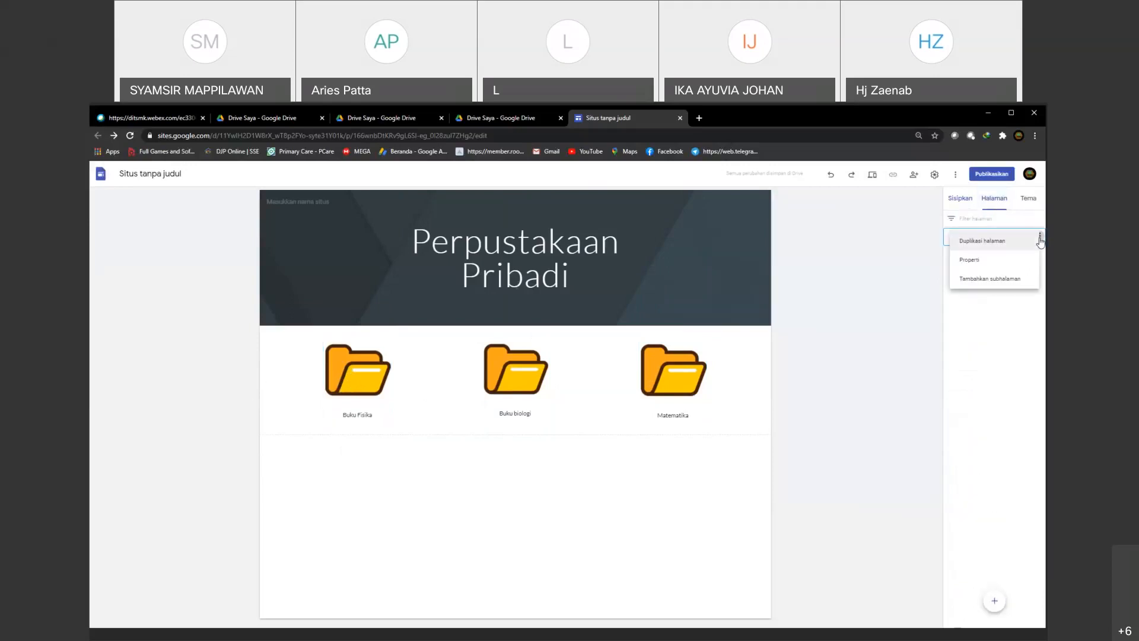
pyautogui.click(983, 241)
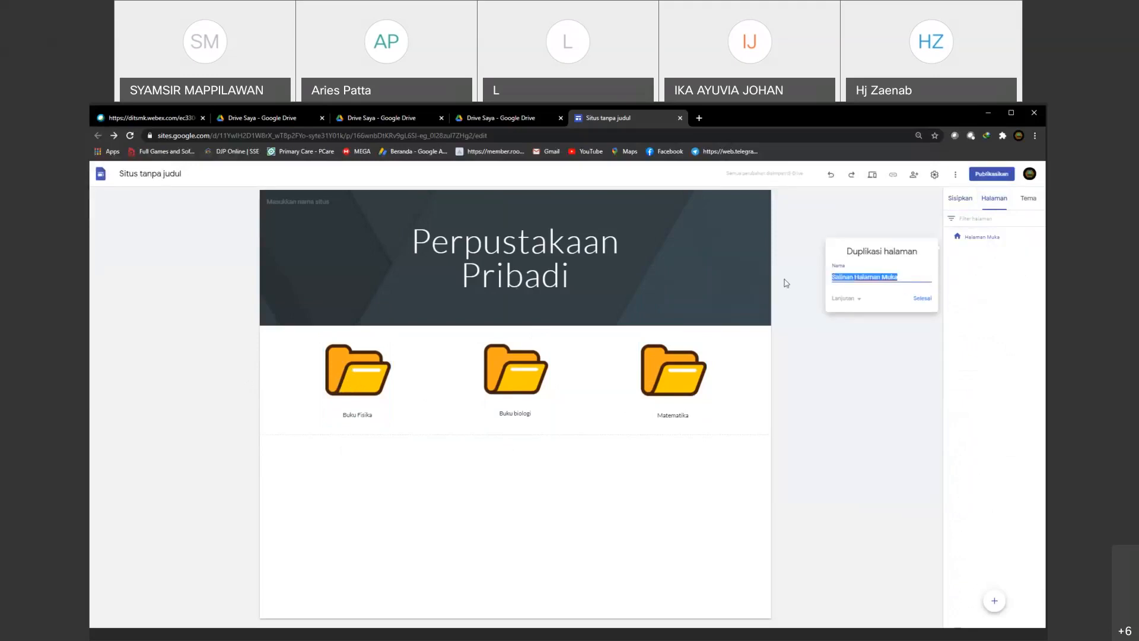
pyautogui.write('Buku fisika')
pyautogui.click(922, 298)
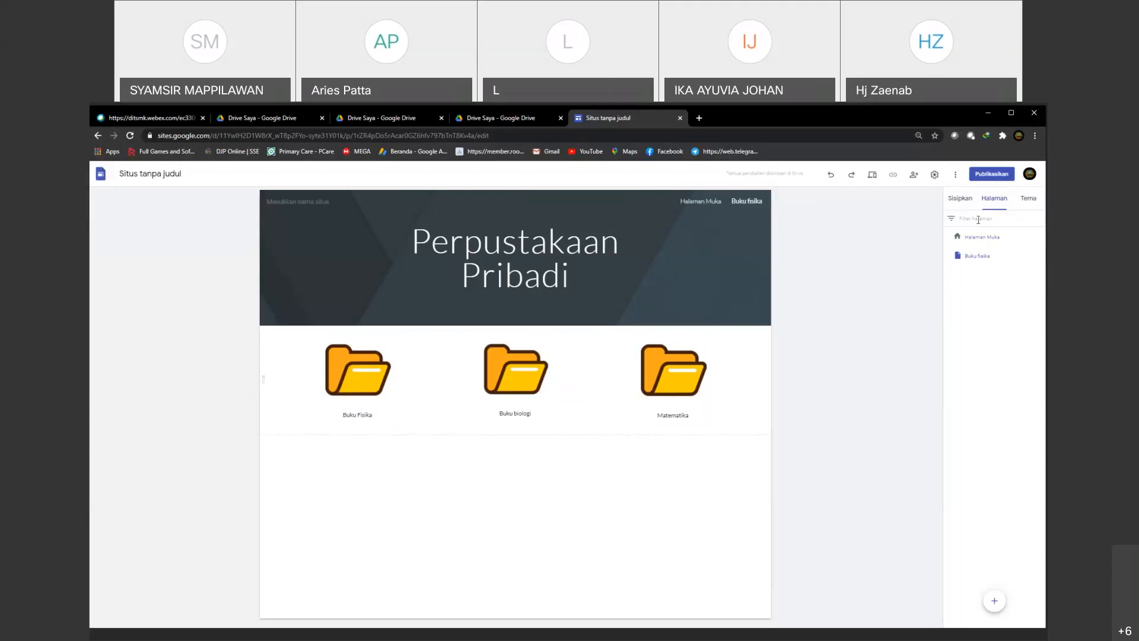
# Step: Insert the layout with one image beside text on the Buku fisika page and delete the row of folder icons
pyautogui.click(961, 204)
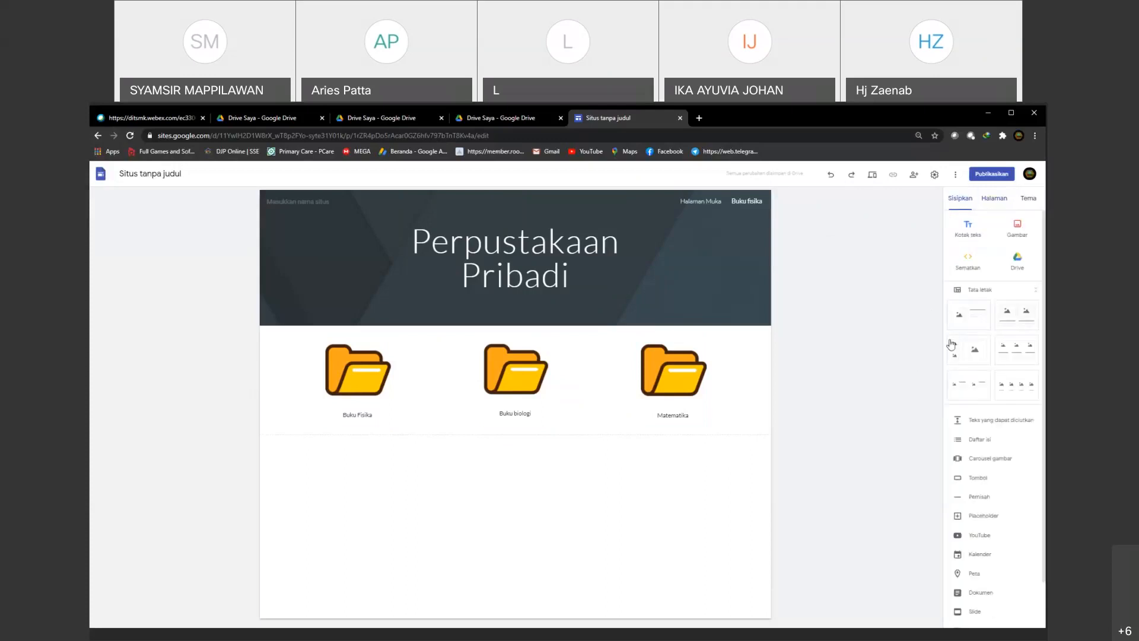
pyautogui.click(965, 323)
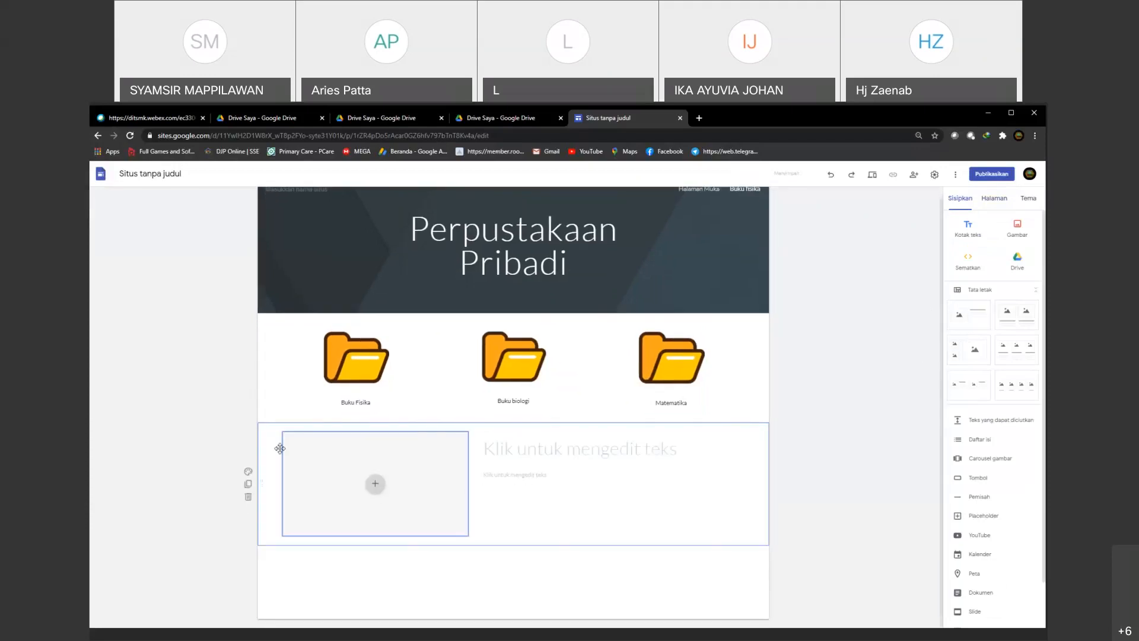
pyautogui.click(249, 381)
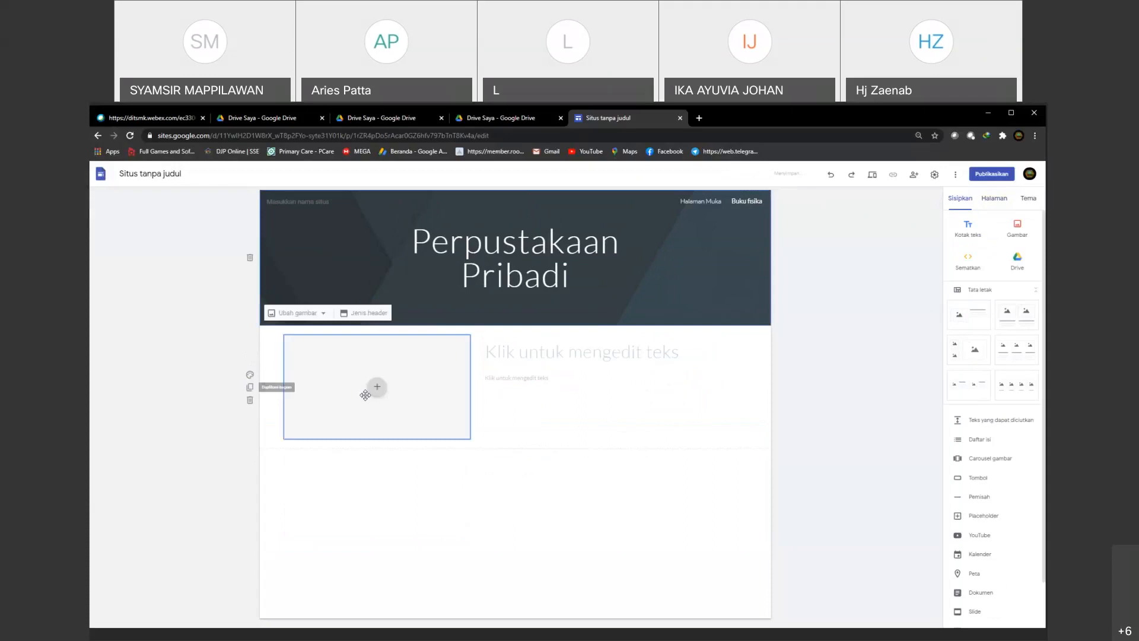
# Step: Delete the new layout's heading and body text boxes and move the image placeholder to the middle of the section
pyautogui.click(336, 405)
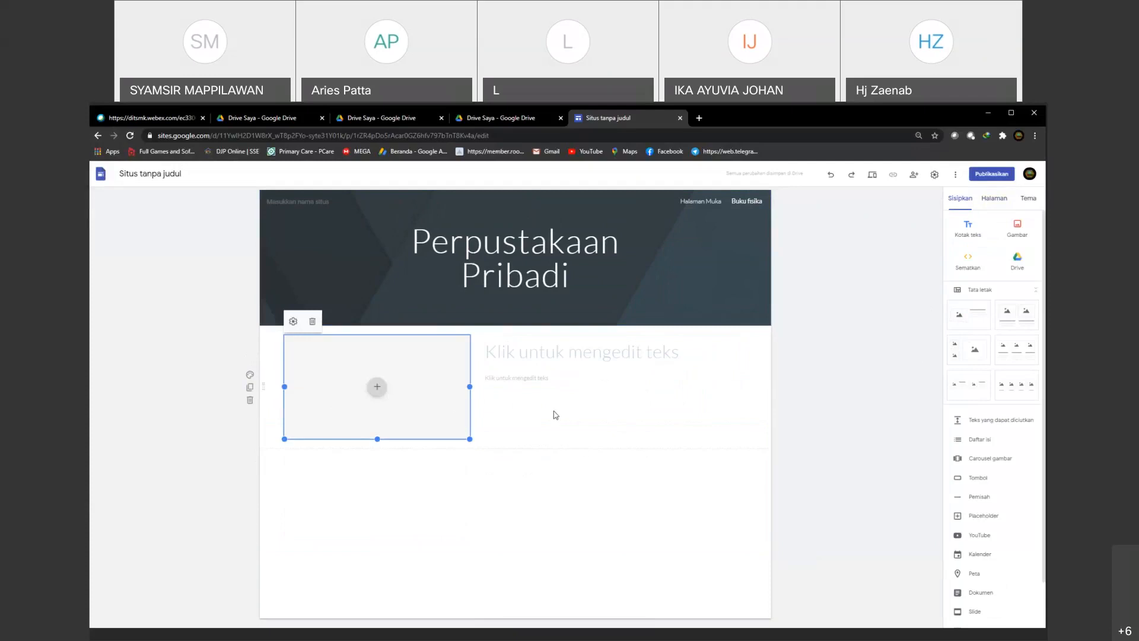
pyautogui.click(521, 363)
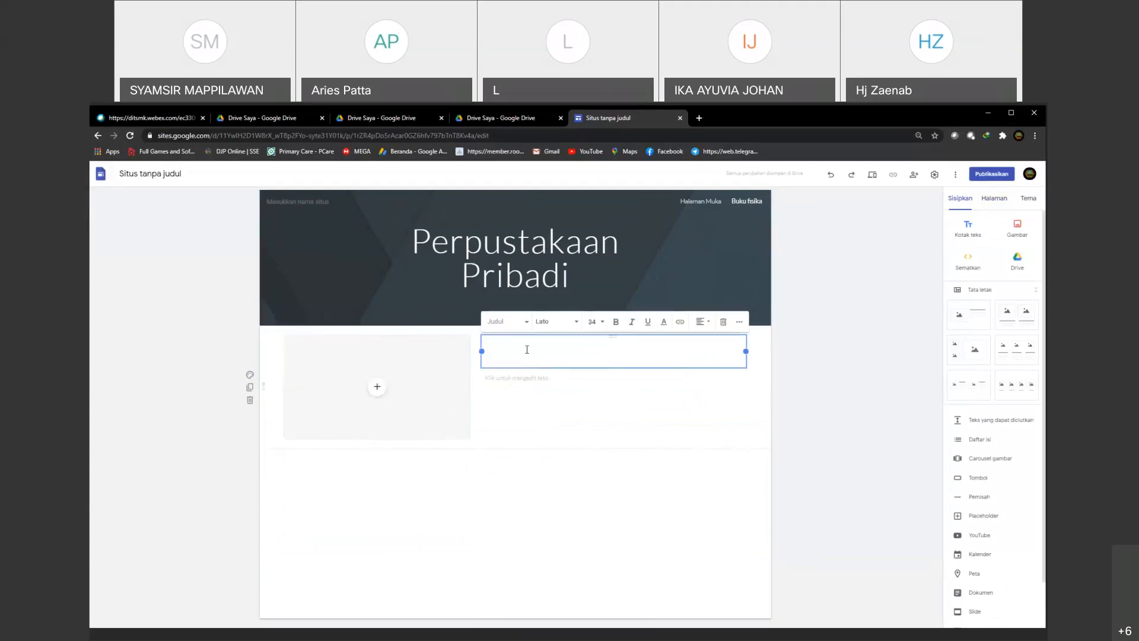
pyautogui.click(719, 328)
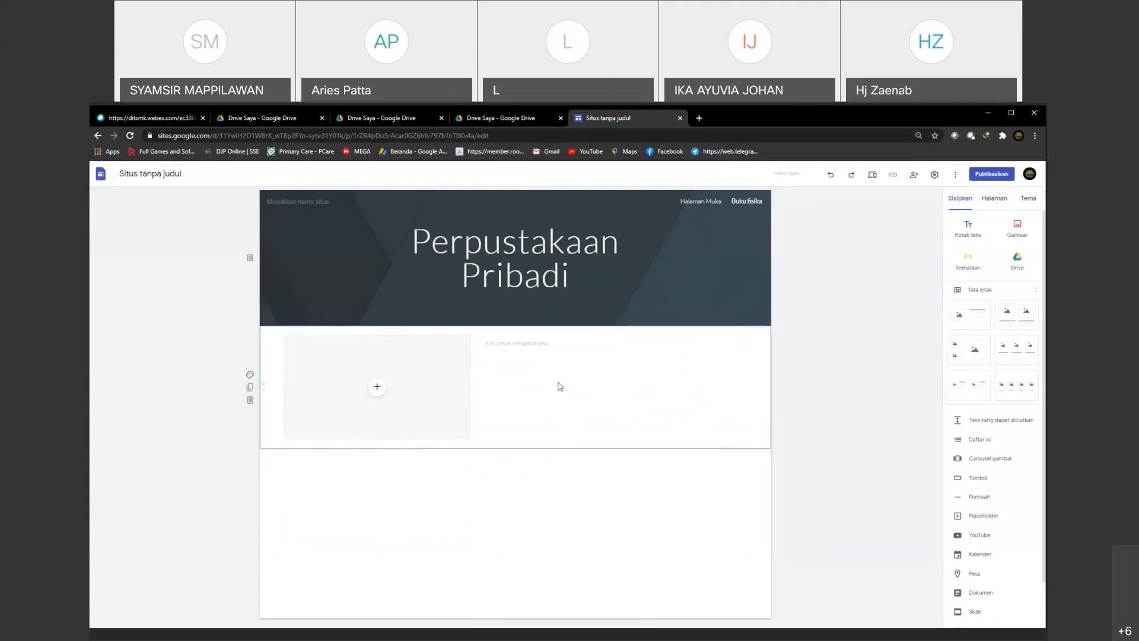
pyautogui.click(562, 347)
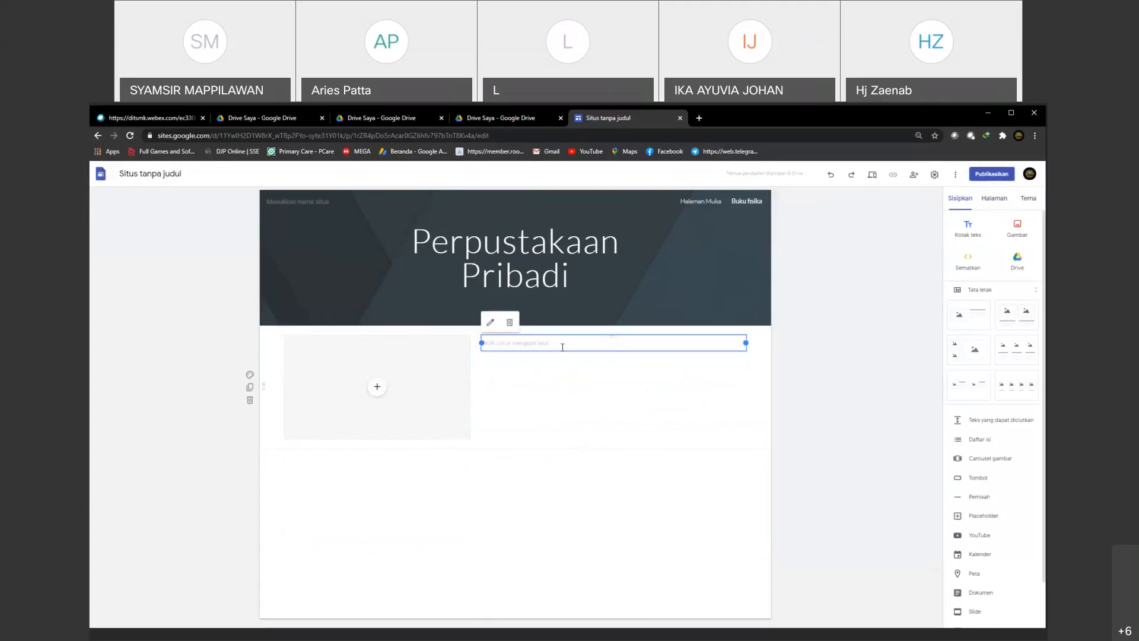
pyautogui.click(509, 322)
pyautogui.click(416, 368)
pyautogui.moveTo(415, 368); pyautogui.dragTo(472, 369)
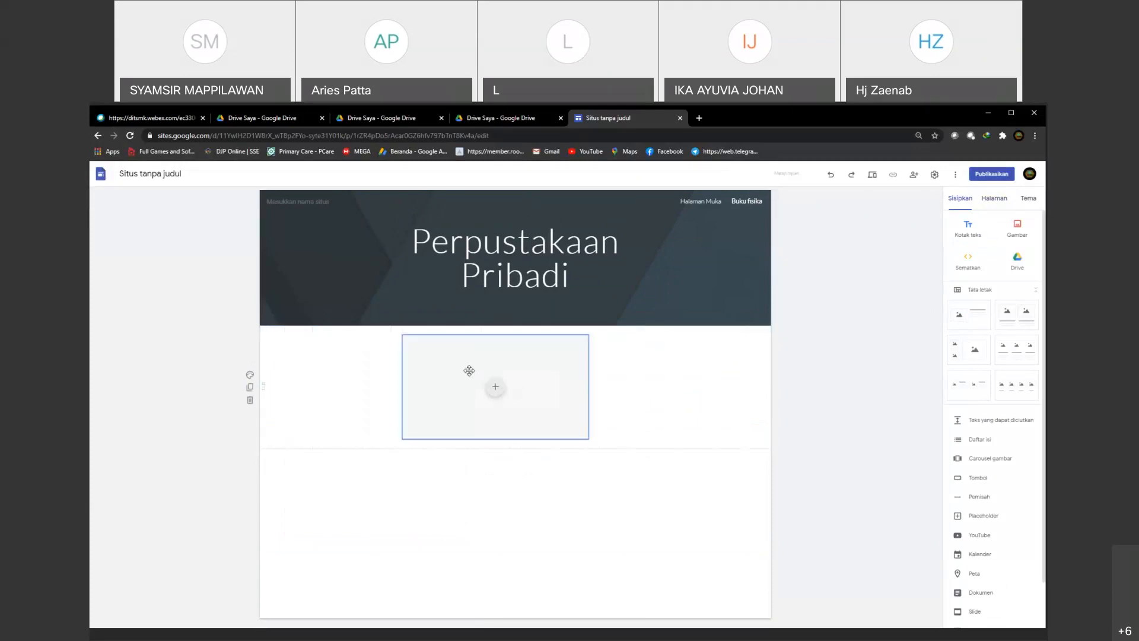
# Step: Fill the image placeholder with the Google Drive photo of the man in a blue shirt
pyautogui.click(496, 389)
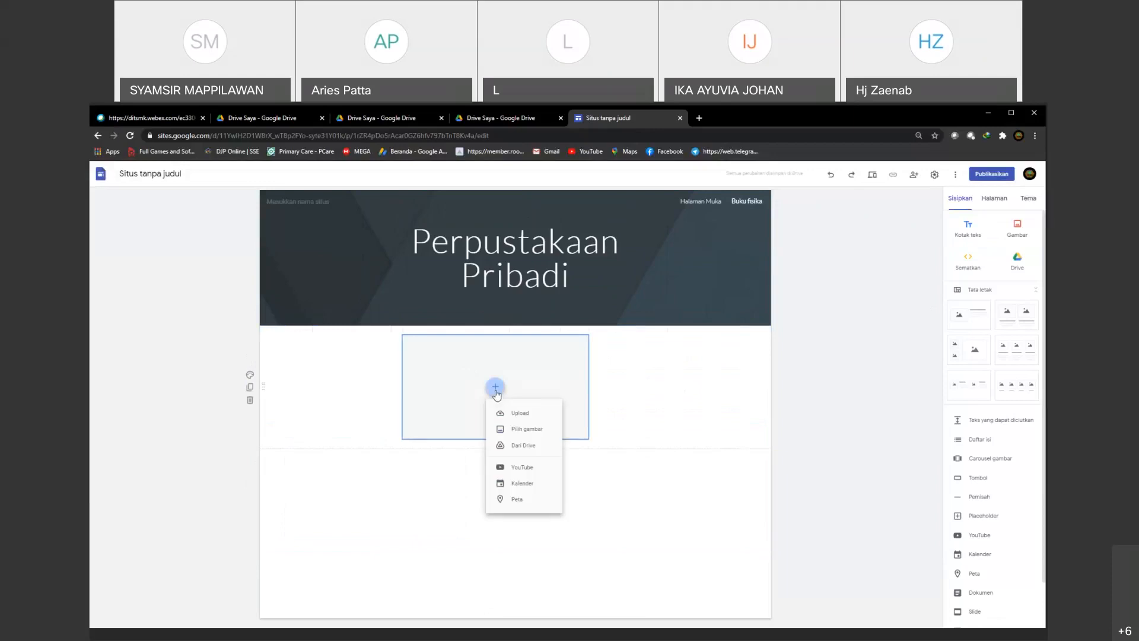
pyautogui.click(521, 433)
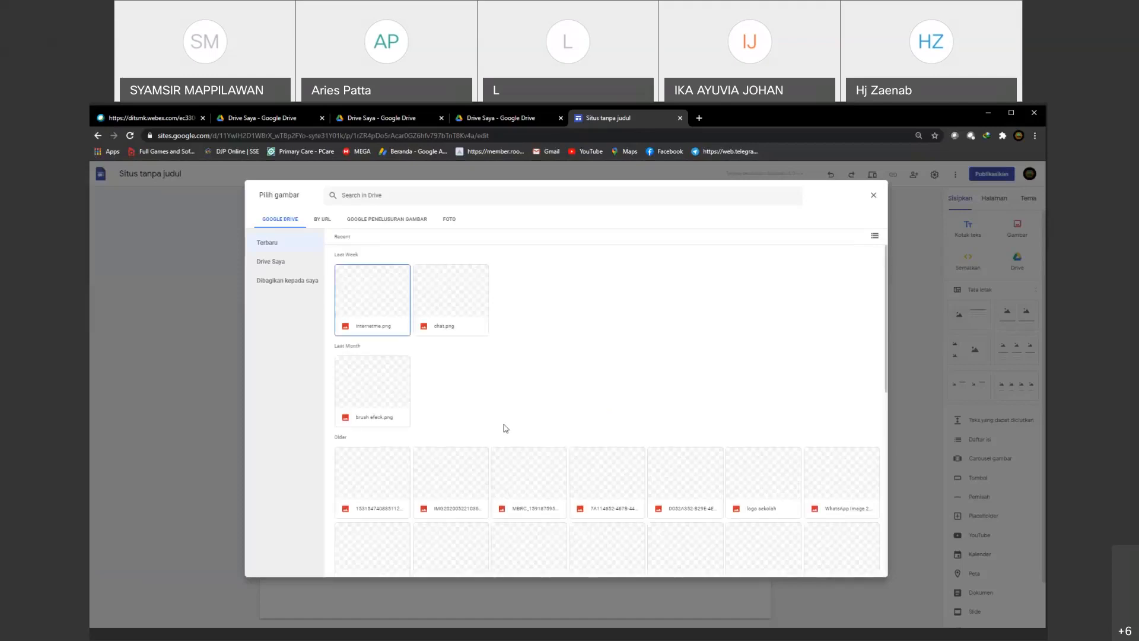
pyautogui.scroll(-1, 511, 483)
pyautogui.scroll(-2, 510, 484)
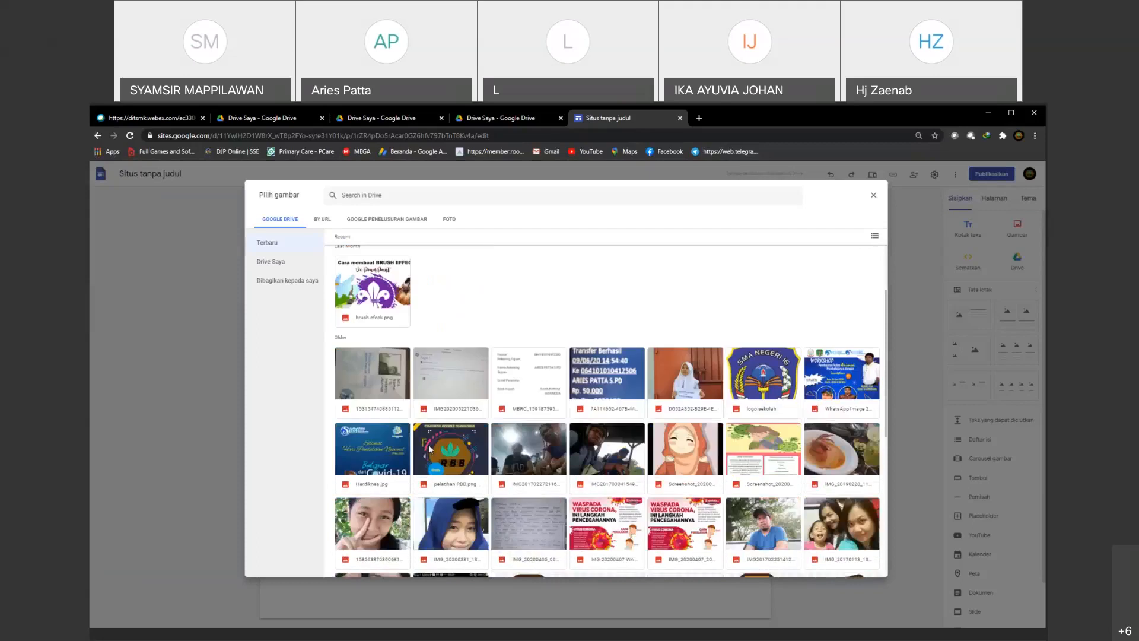
pyautogui.click(447, 448)
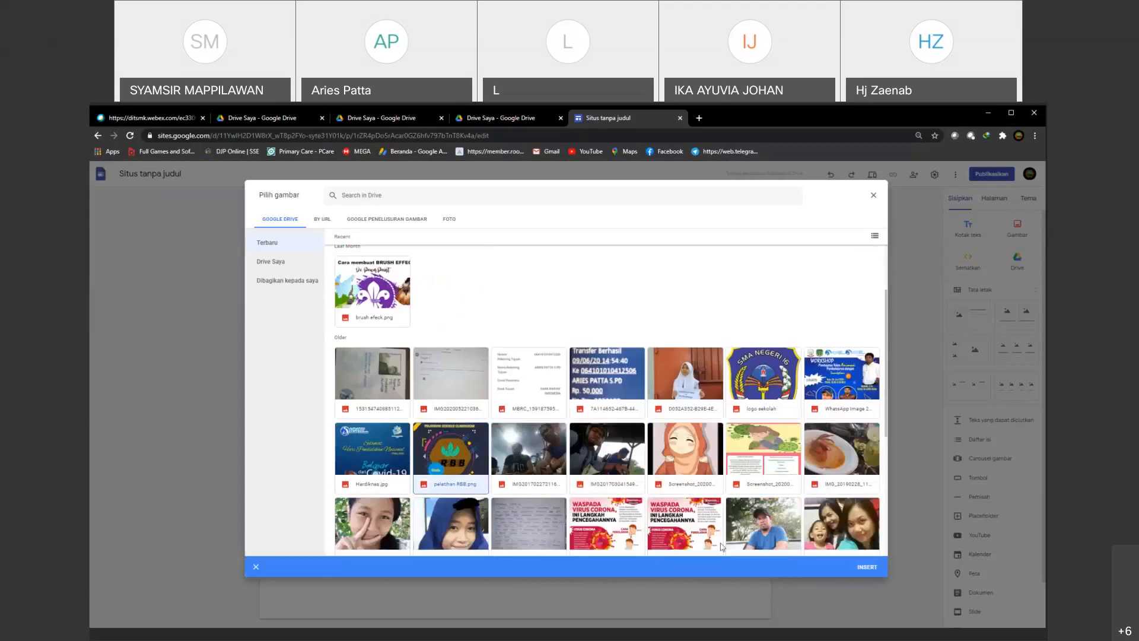
pyautogui.doubleClick(451, 454)
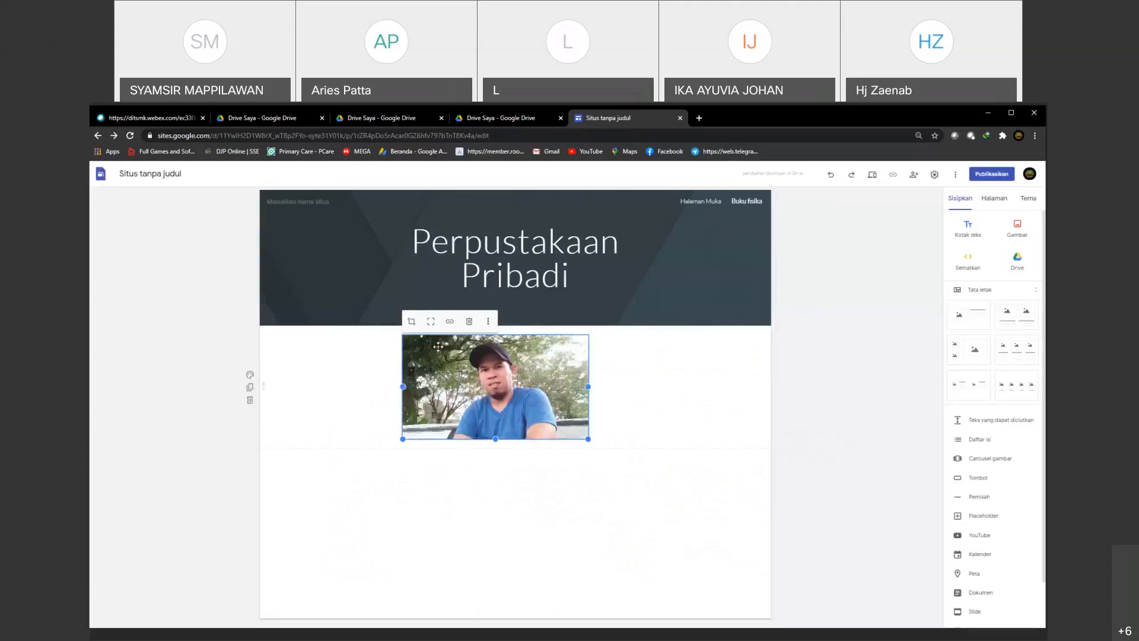
pyautogui.click(564, 493)
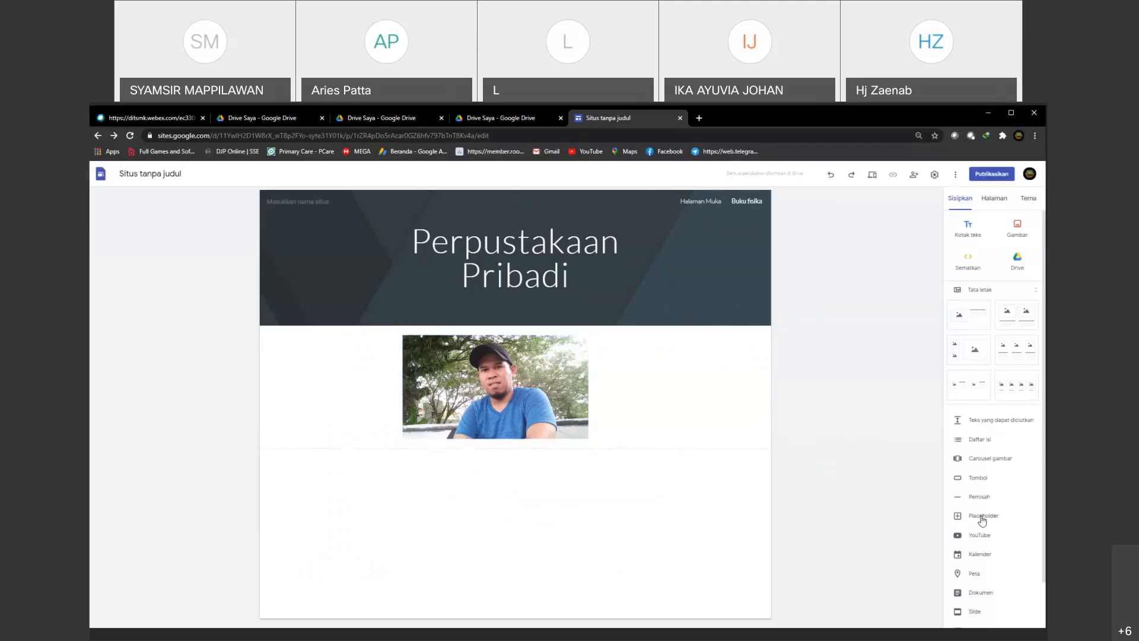
# Step: Insert the Google Drive document about making history comics (Membuat komik sejarah) below the photo
pyautogui.scroll(-1, 982, 520)
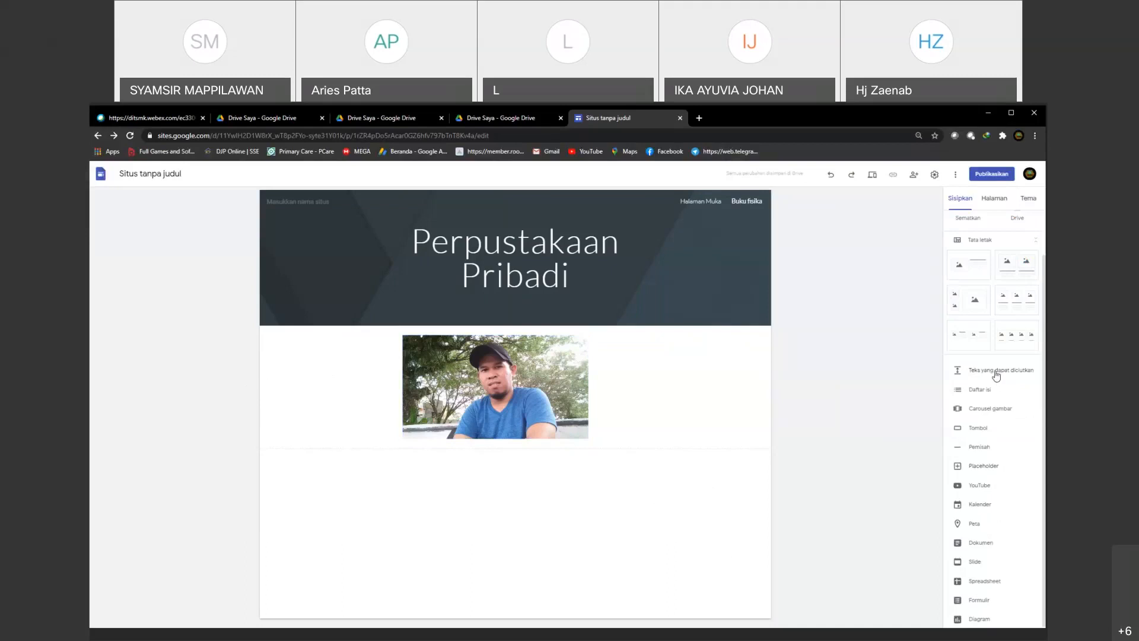
pyautogui.click(982, 542)
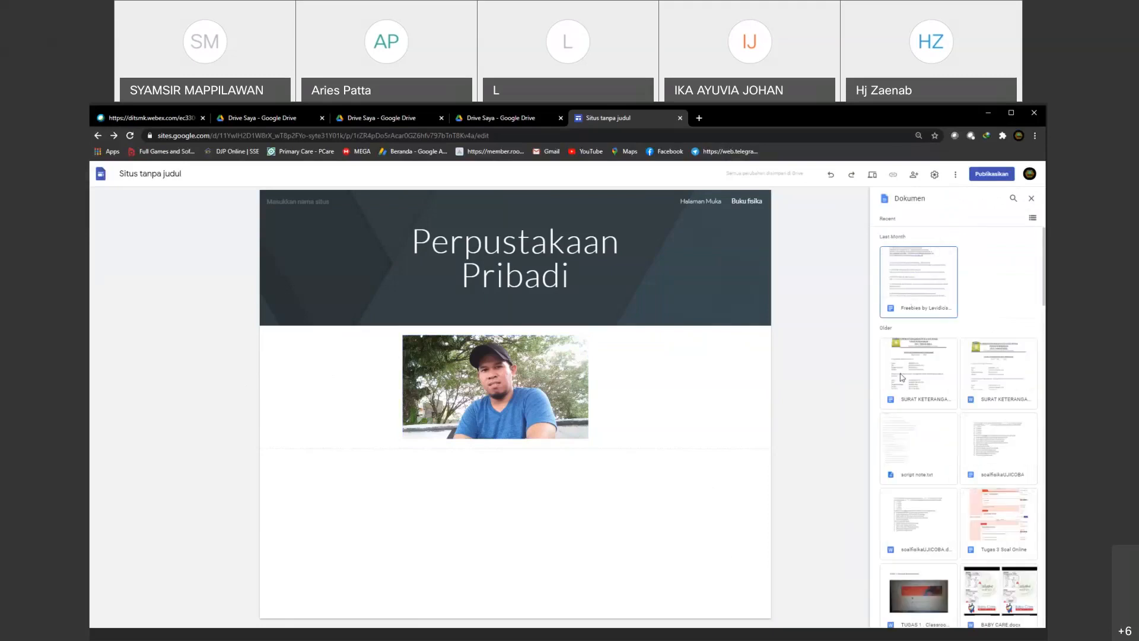
pyautogui.scroll(-3, 967, 401)
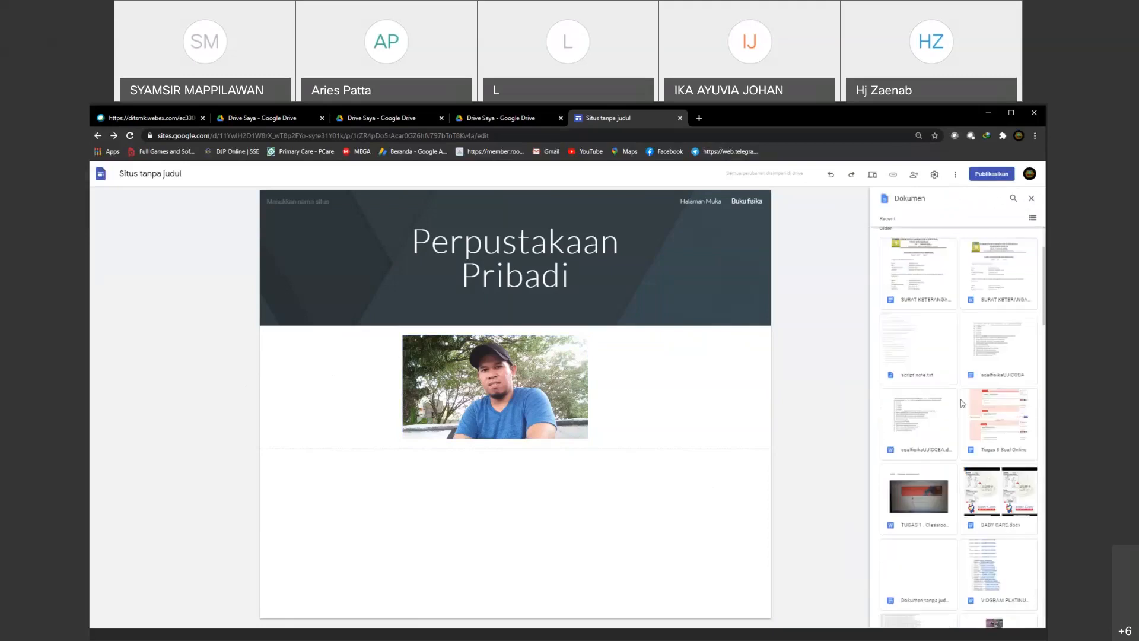
pyautogui.scroll(-1, 963, 403)
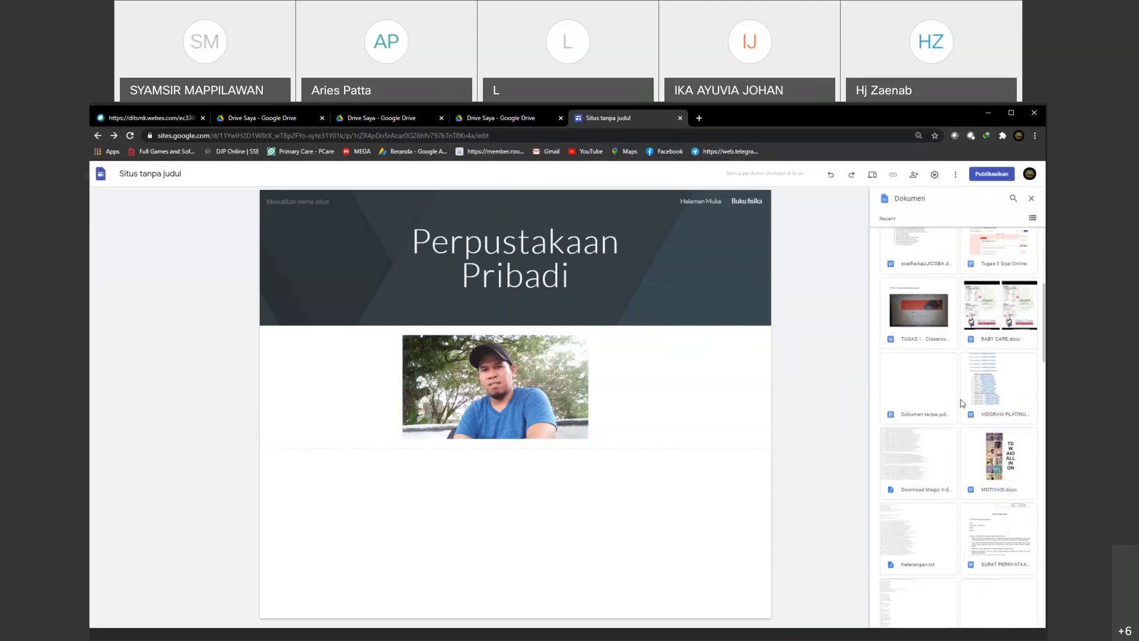
pyautogui.scroll(-3, 962, 403)
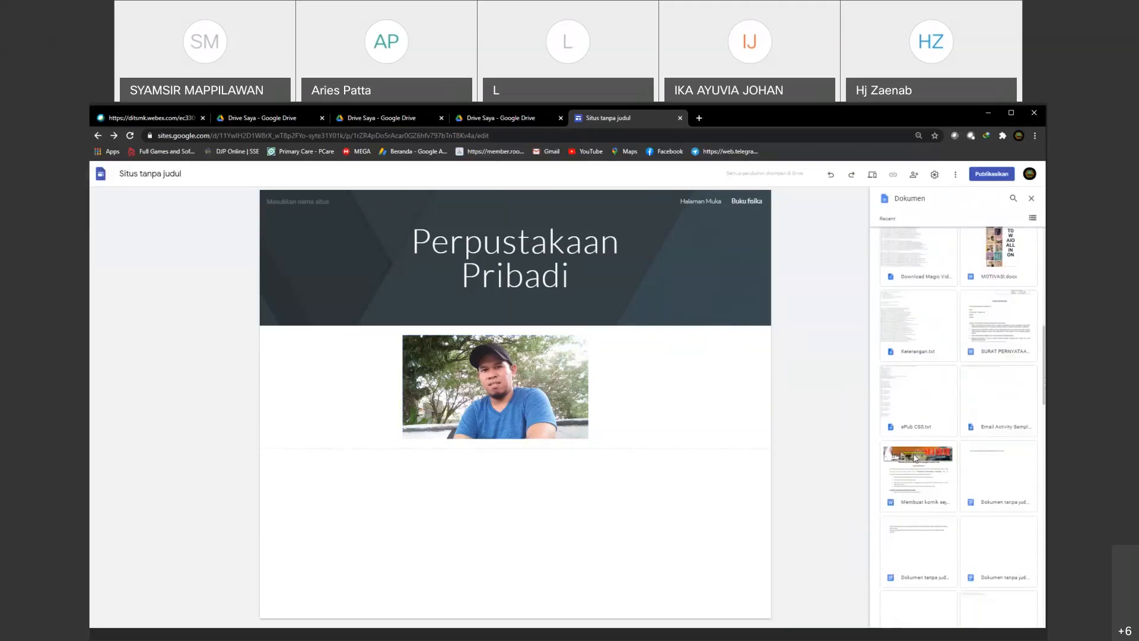
pyautogui.click(907, 463)
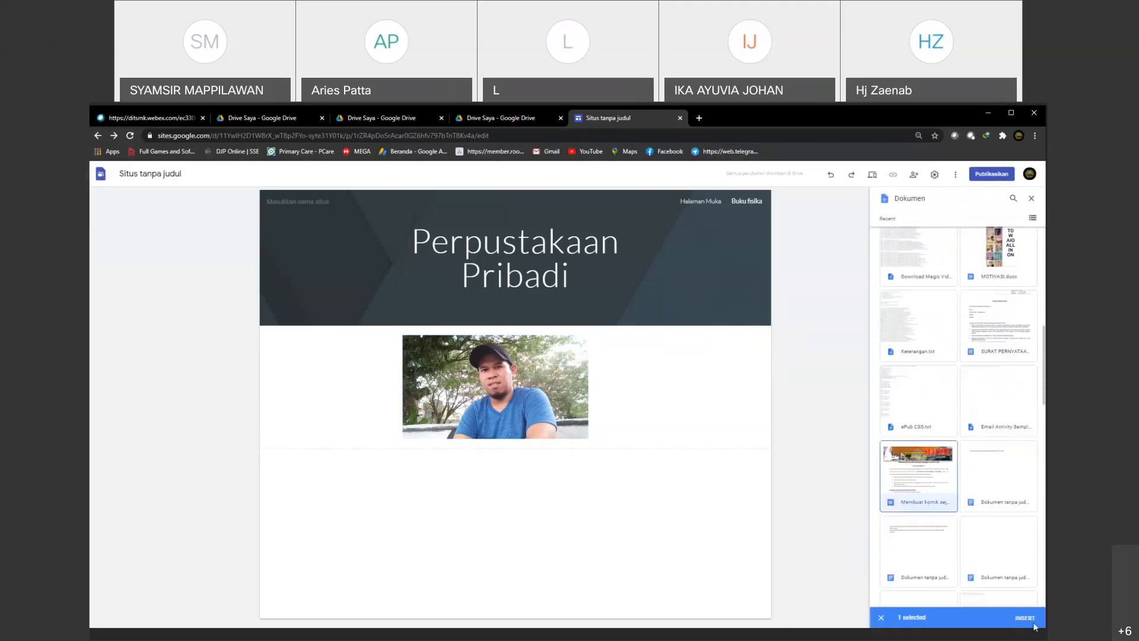
pyautogui.click(1030, 620)
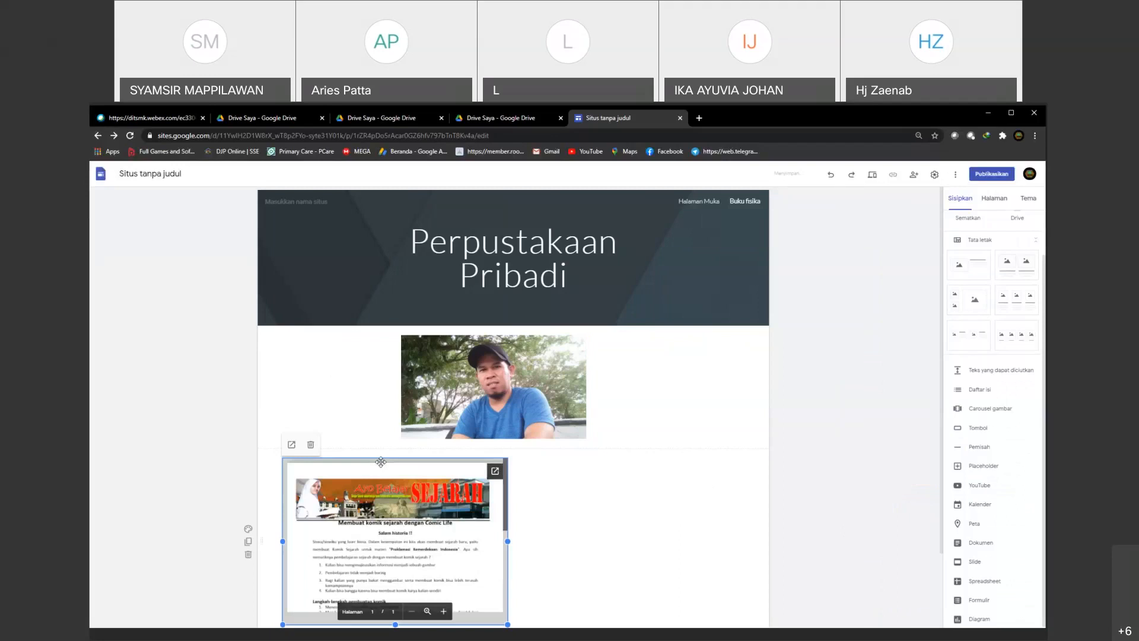
# Step: Move the embedded document toward the middle of its section, starting level with the photo's edge, and reduce its height
pyautogui.scroll(-2, 380, 462)
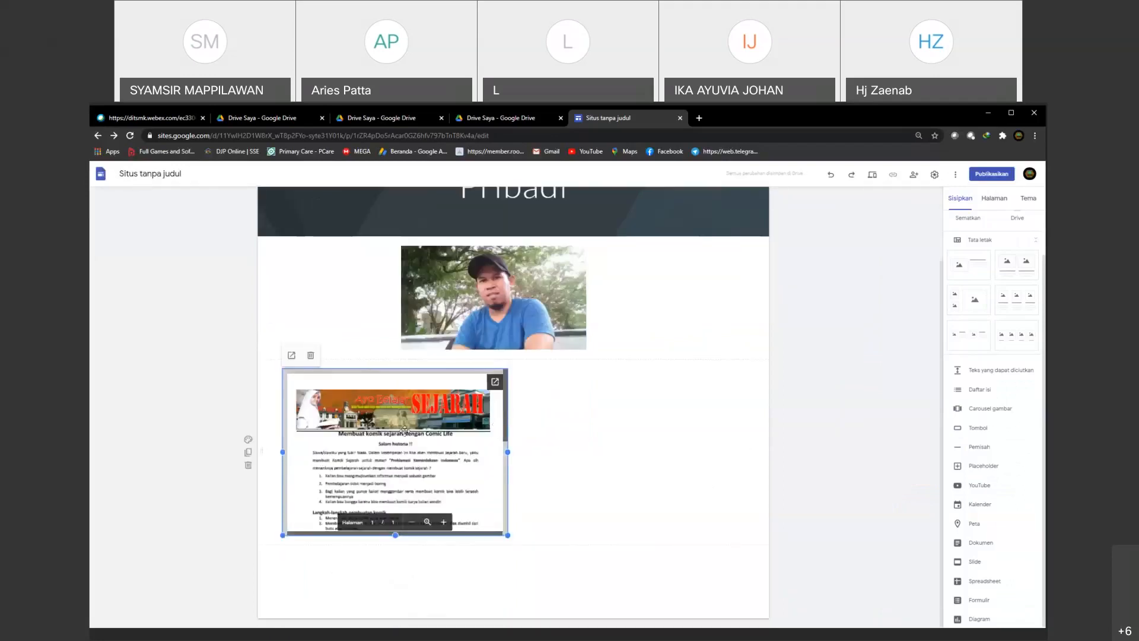
pyautogui.moveTo(389, 490); pyautogui.dragTo(511, 376)
pyautogui.moveTo(587, 535); pyautogui.dragTo(584, 509)
pyautogui.moveTo(490, 394); pyautogui.dragTo(521, 397)
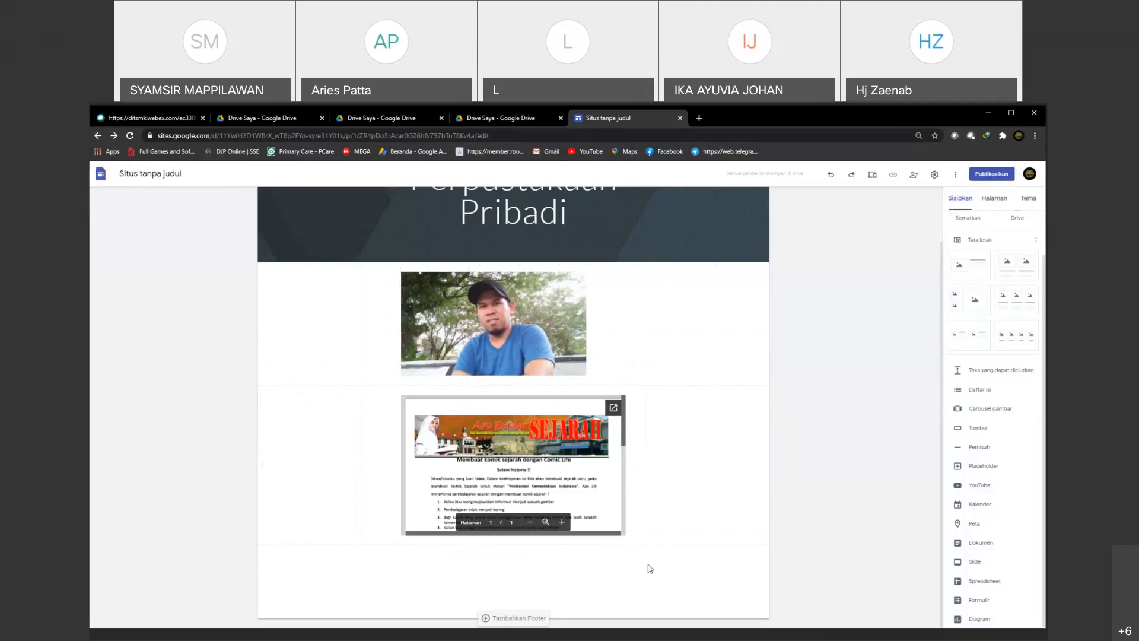
# Step: Enlarge the embedded document in width and height so that it sits centred beneath the photo
pyautogui.click(624, 533)
pyautogui.moveTo(626, 536); pyautogui.dragTo(666, 598)
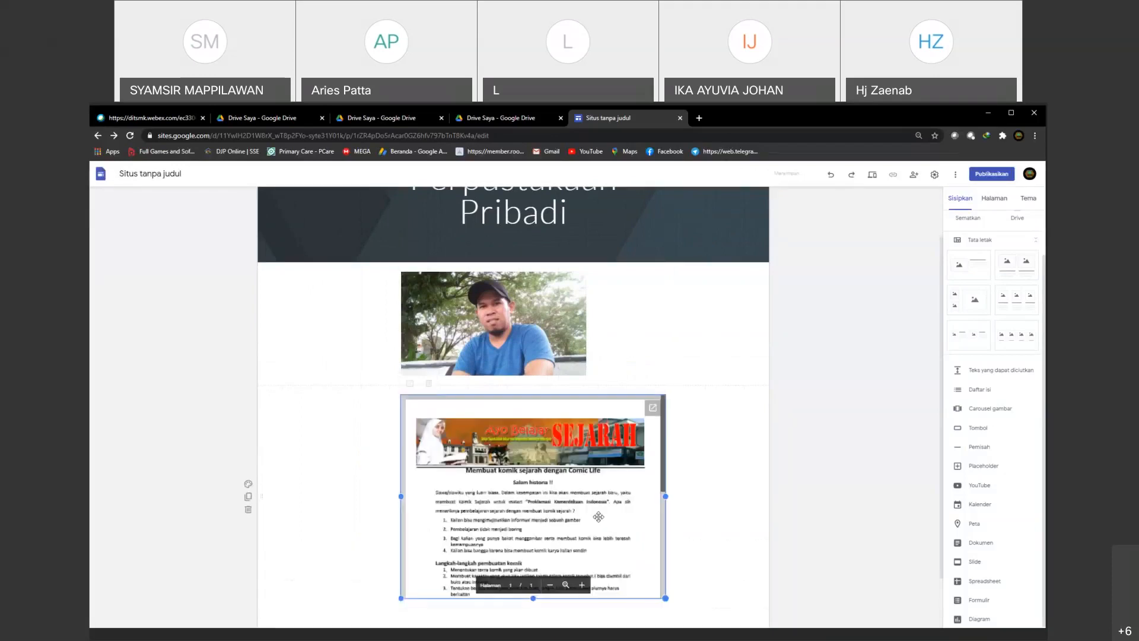
pyautogui.moveTo(598, 517); pyautogui.dragTo(498, 397)
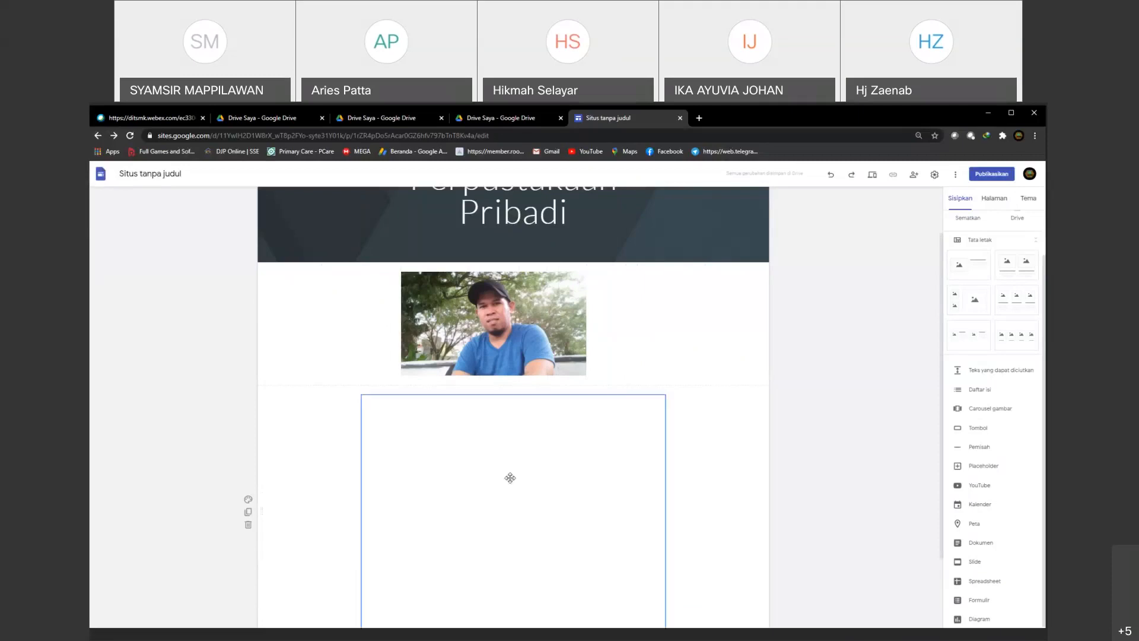
pyautogui.scroll(-2, 455, 511)
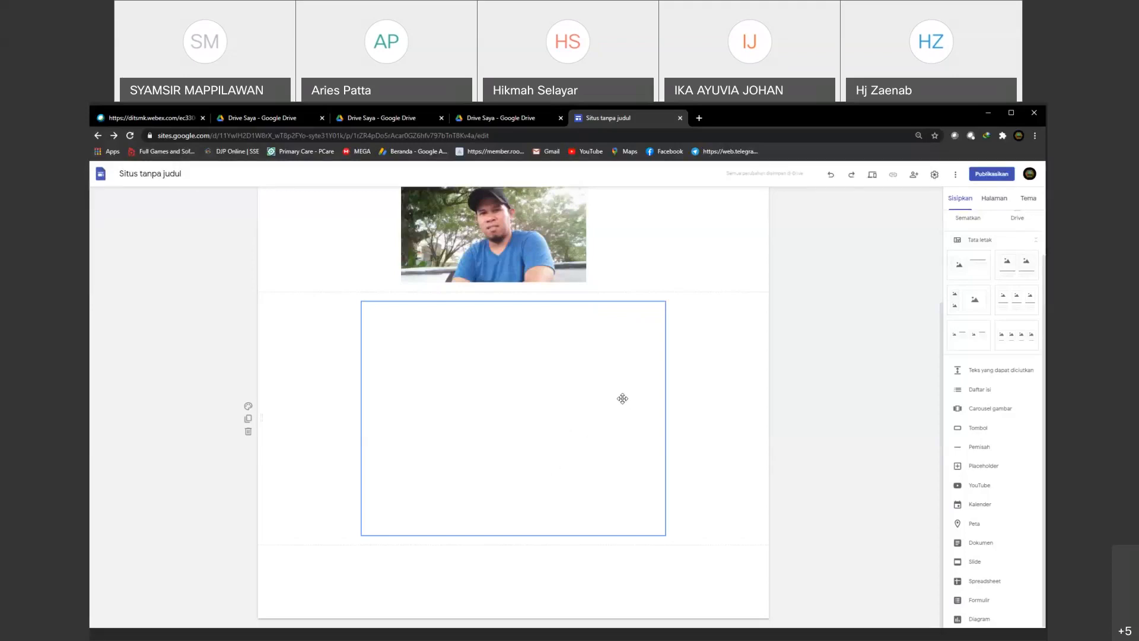
pyautogui.click(724, 358)
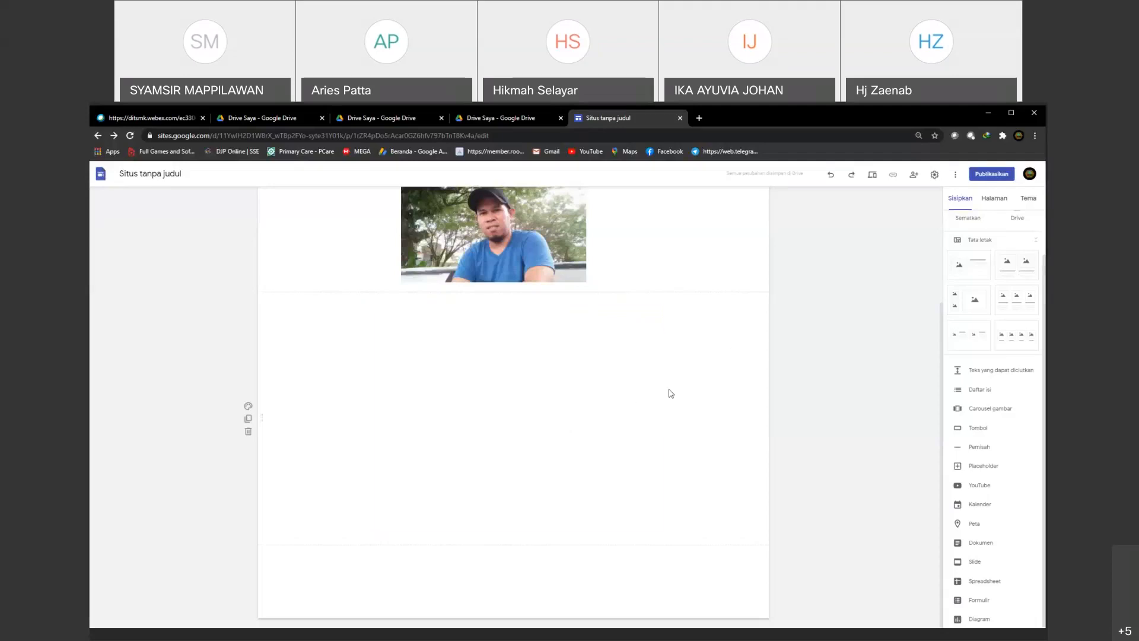